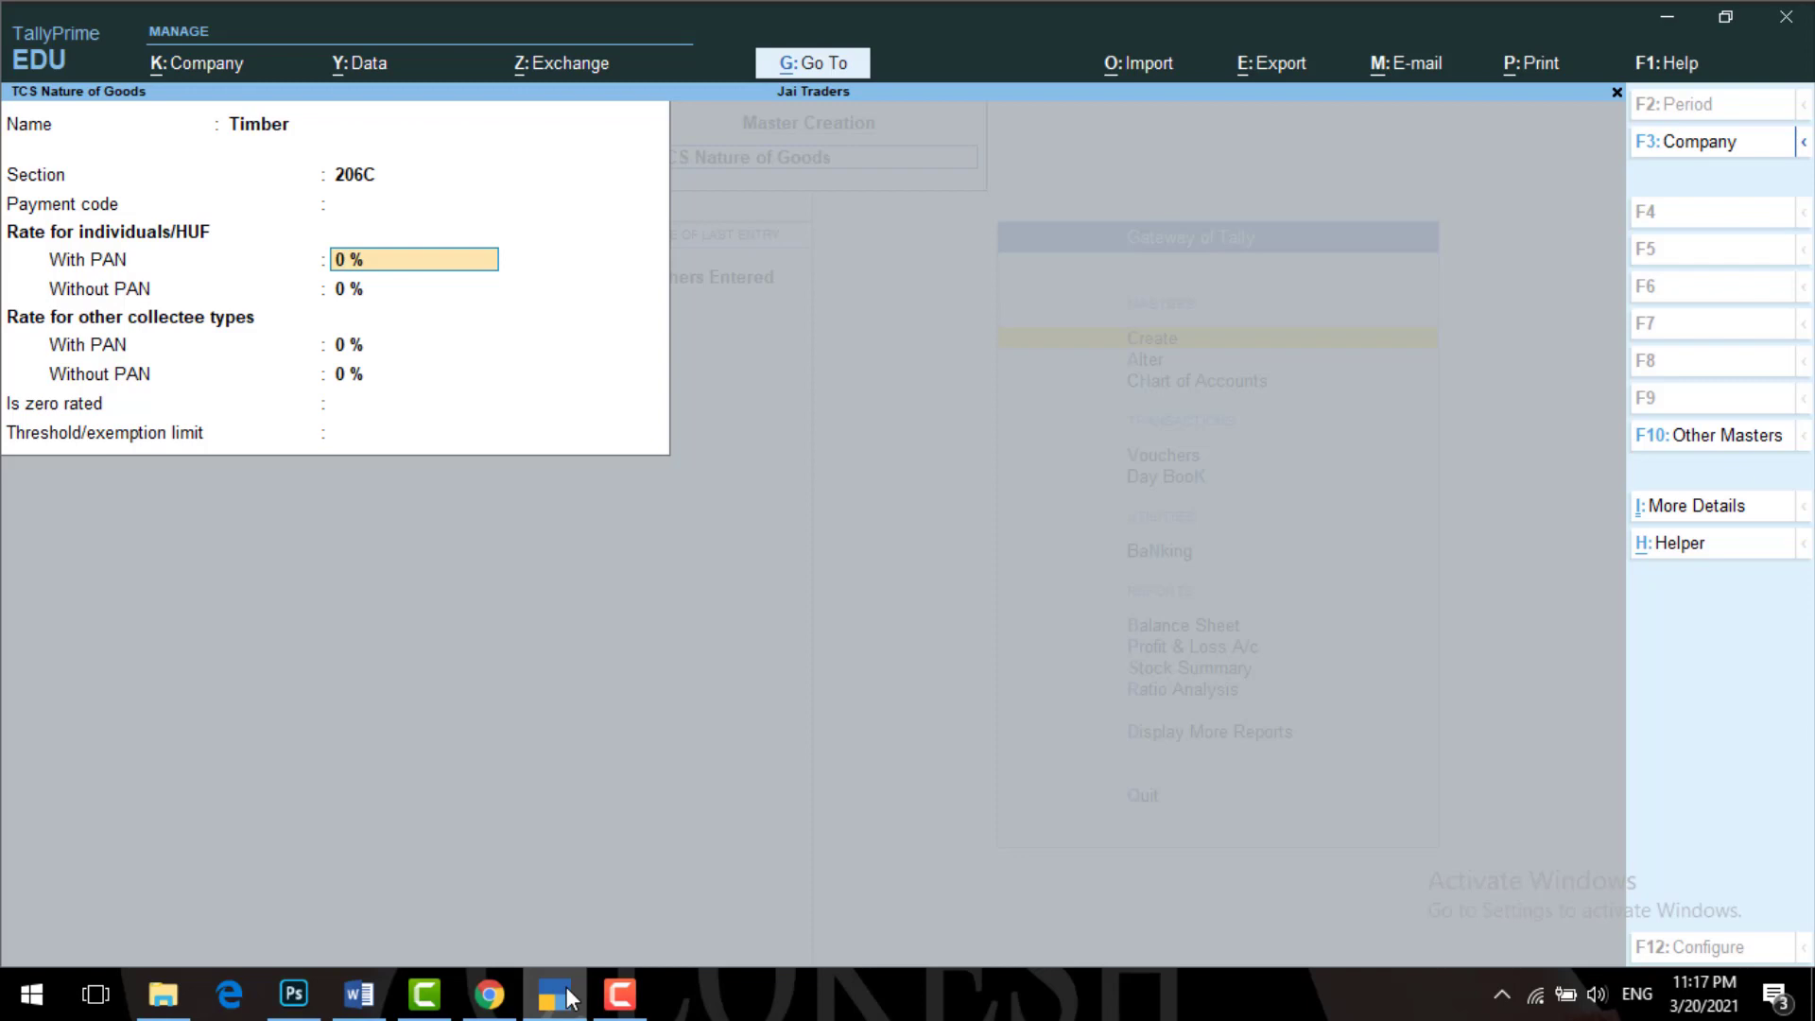
# - Give Timber a 2.50% TCS rate with PAN and finish its form
pyautogui.click(556, 994)
pyautogui.click(567, 997)
pyautogui.write('20')
pyautogui.press('BackSpace')
pyautogui.write('.5')
pyautogui.press('Return')
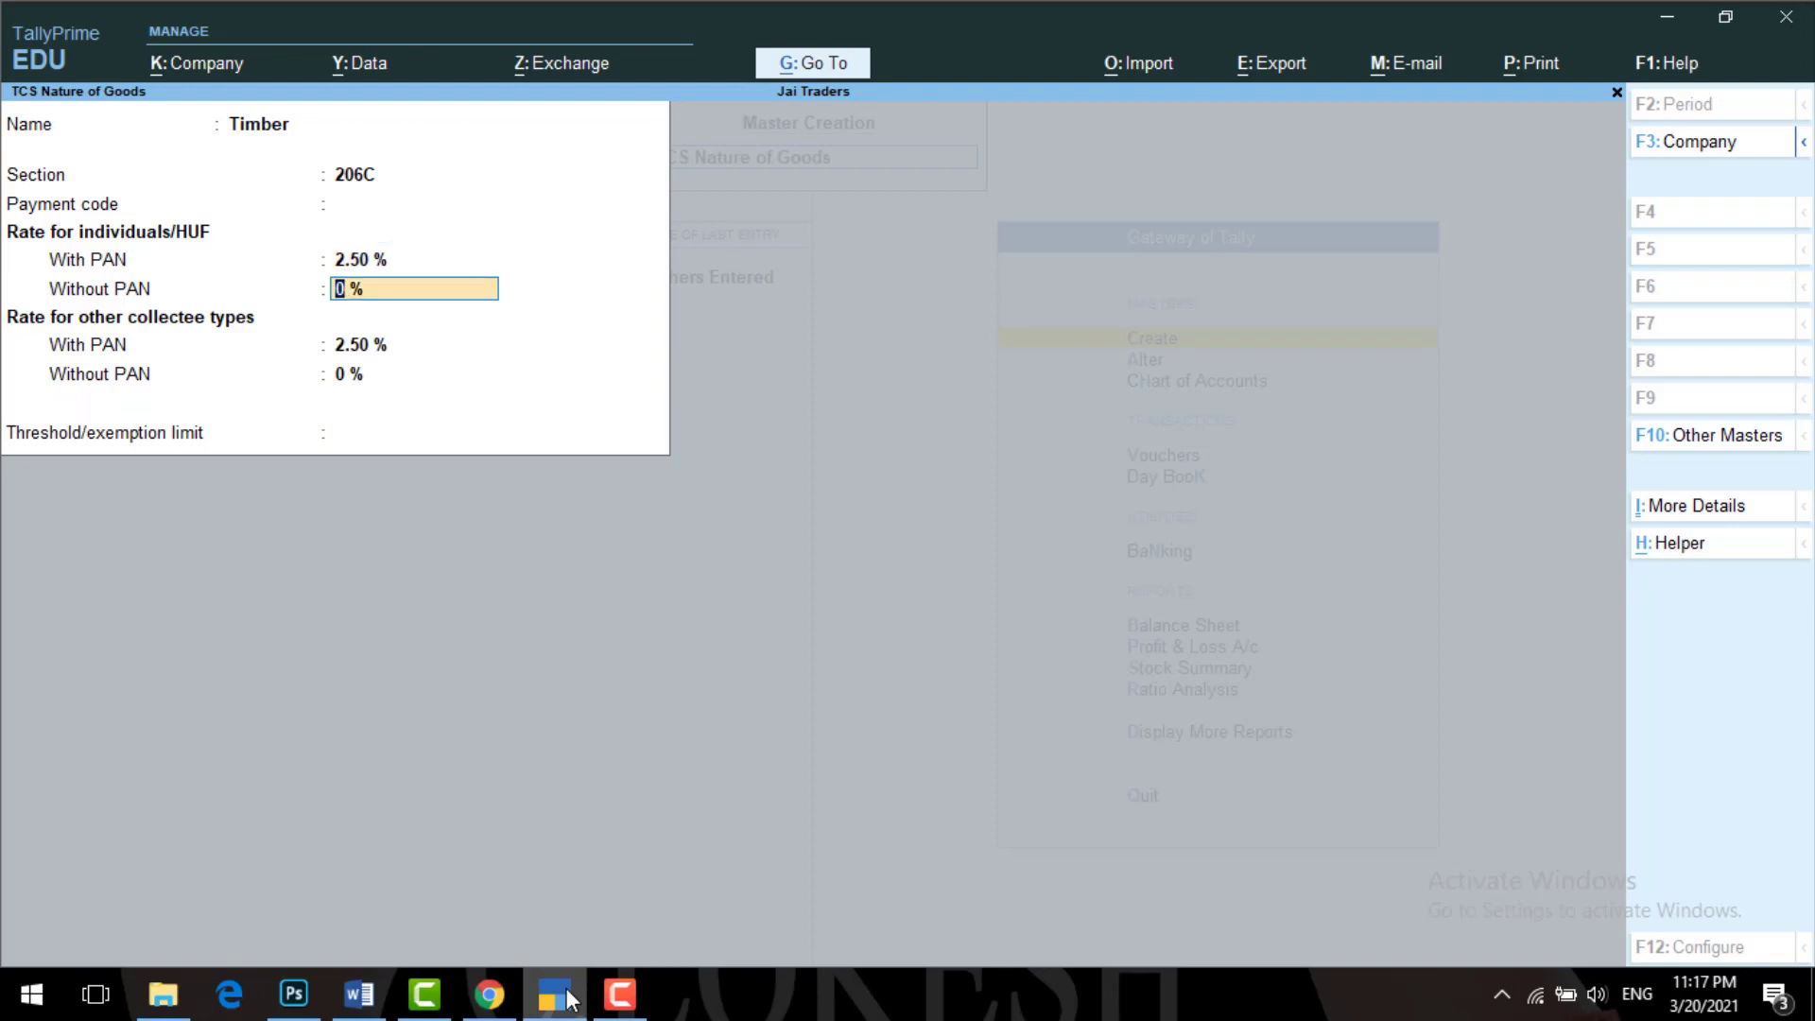
pyautogui.press('Return')
pyautogui.press('Return')
pyautogui.press('Return')
pyautogui.press('Return')
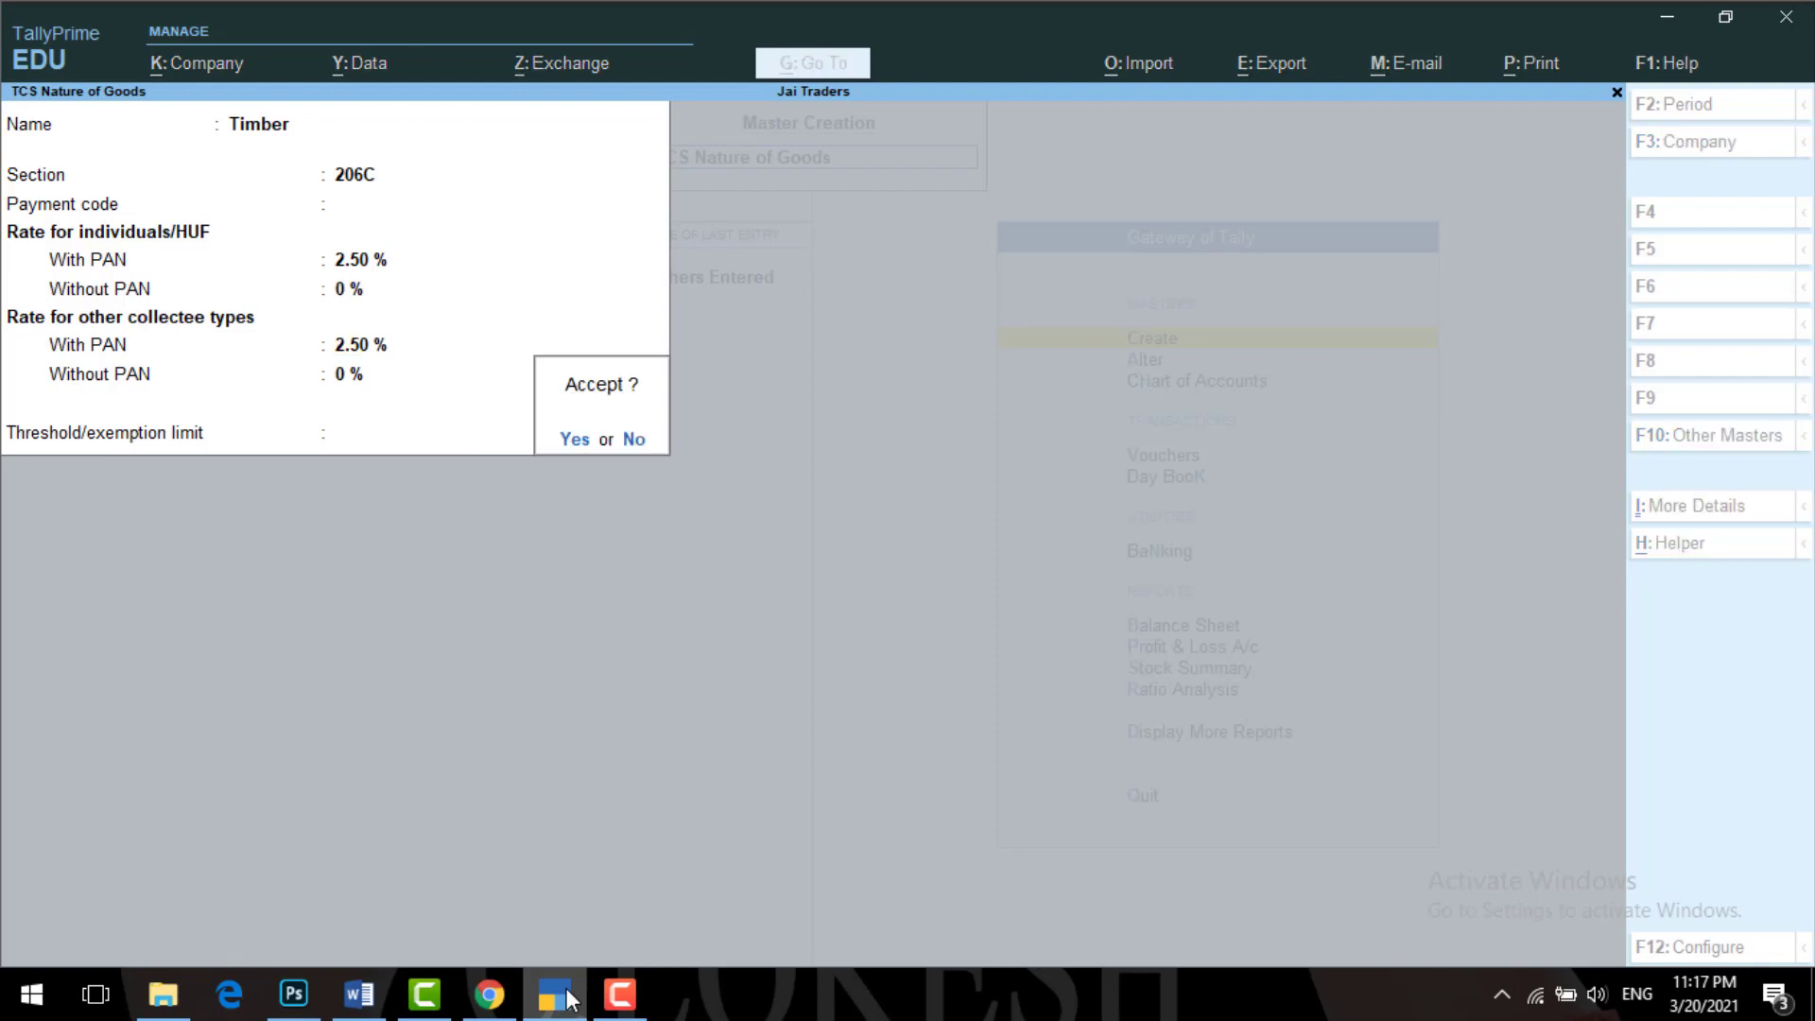
pyautogui.press('Return')
# - Create TENDU LEAVES under section 206C with a 5% rate with PAN and save it
pyautogui.click(570, 999)
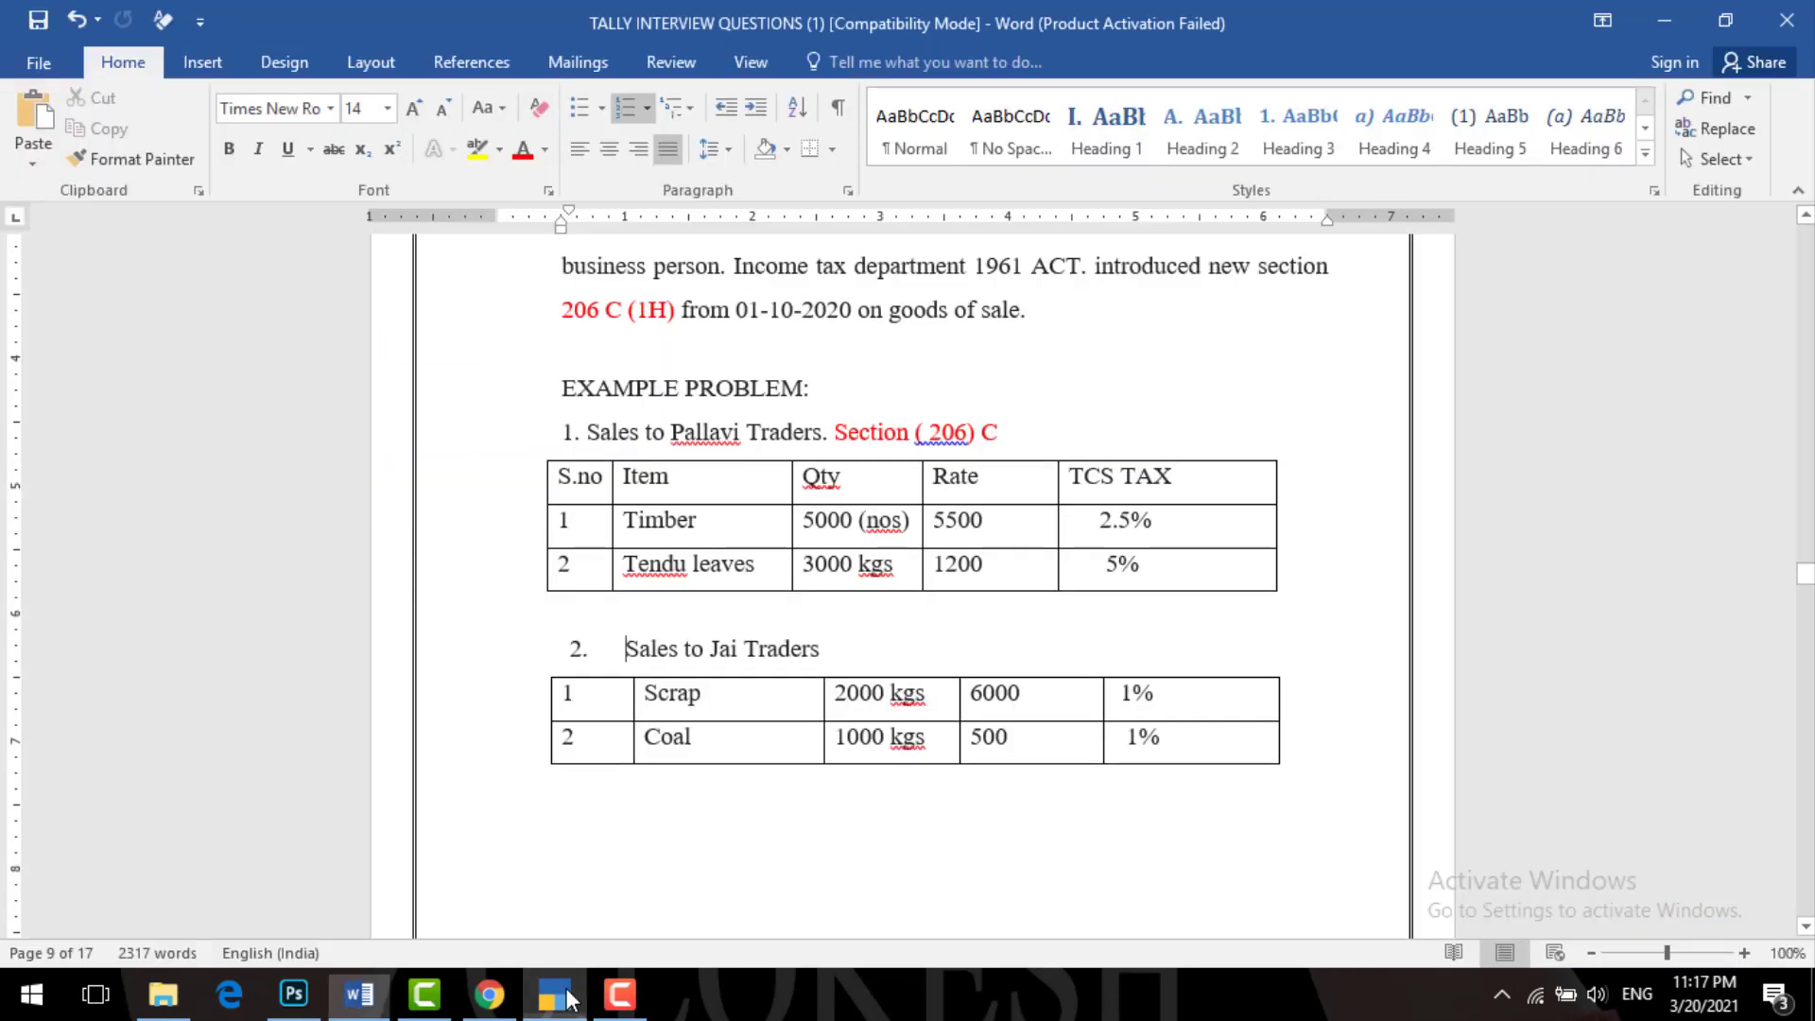
pyautogui.click(570, 999)
pyautogui.write('T')
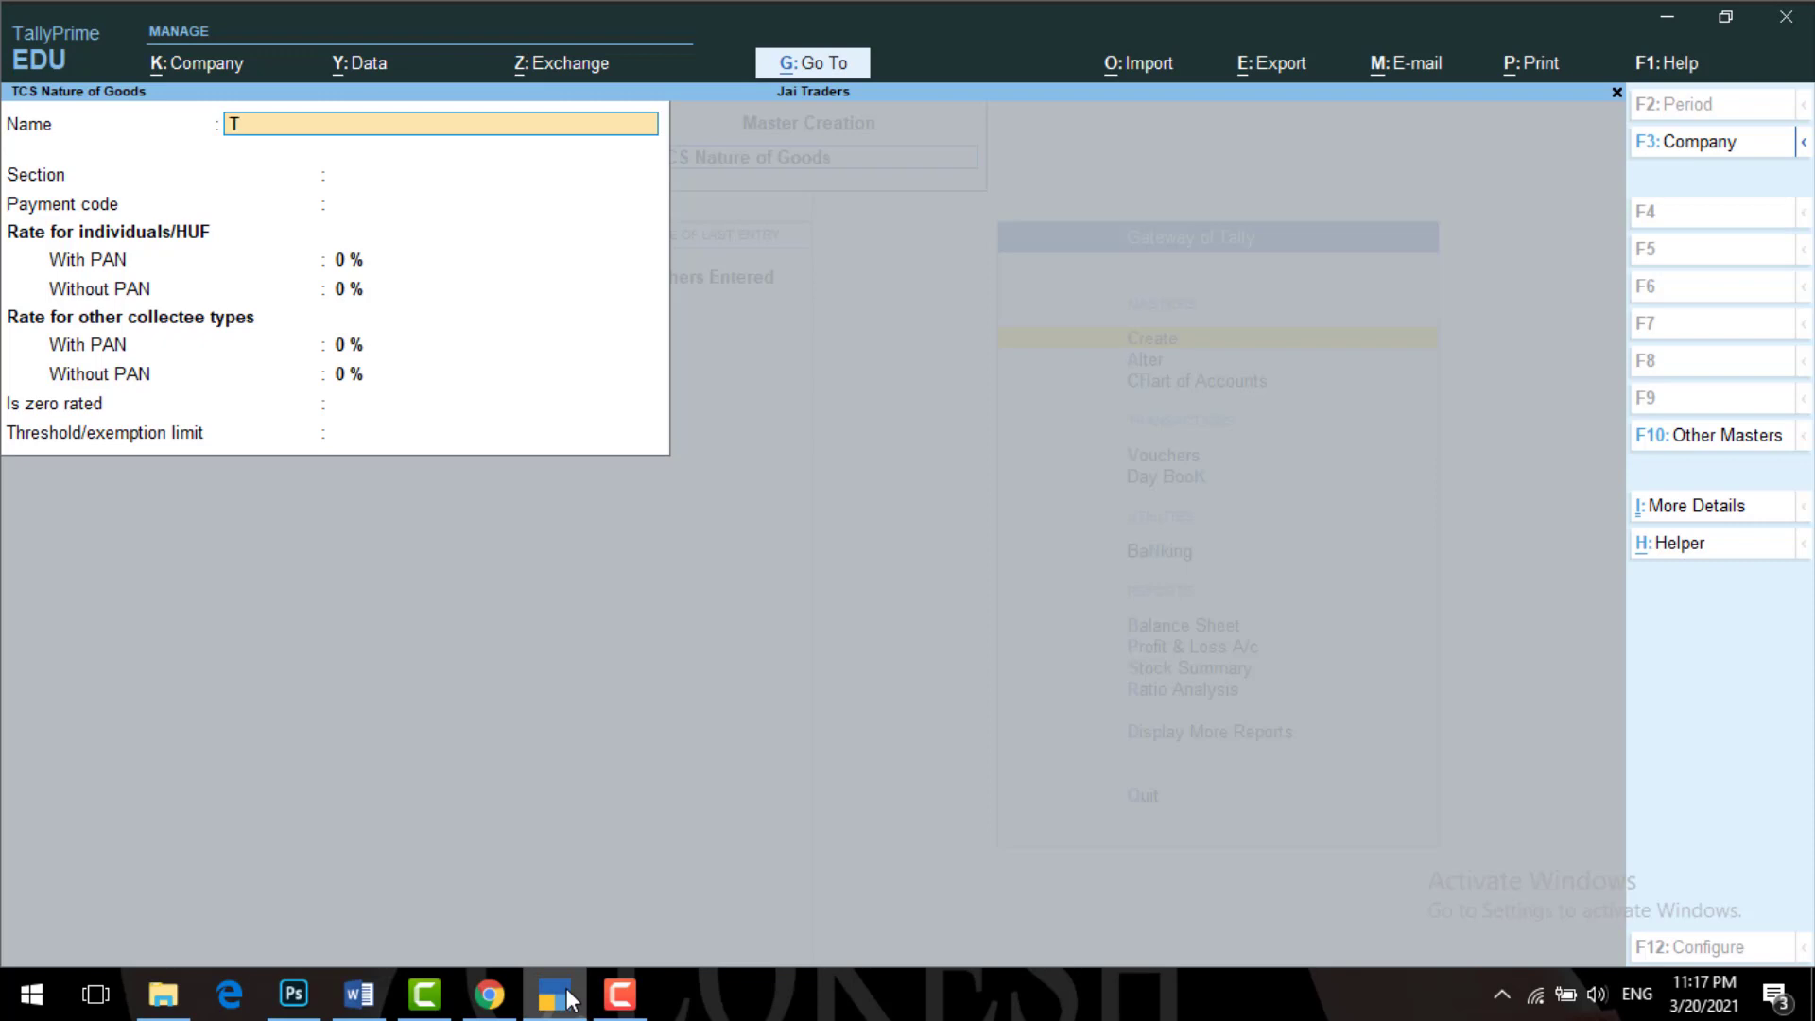
pyautogui.write('ENDU LEAVES')
pyautogui.press('Return')
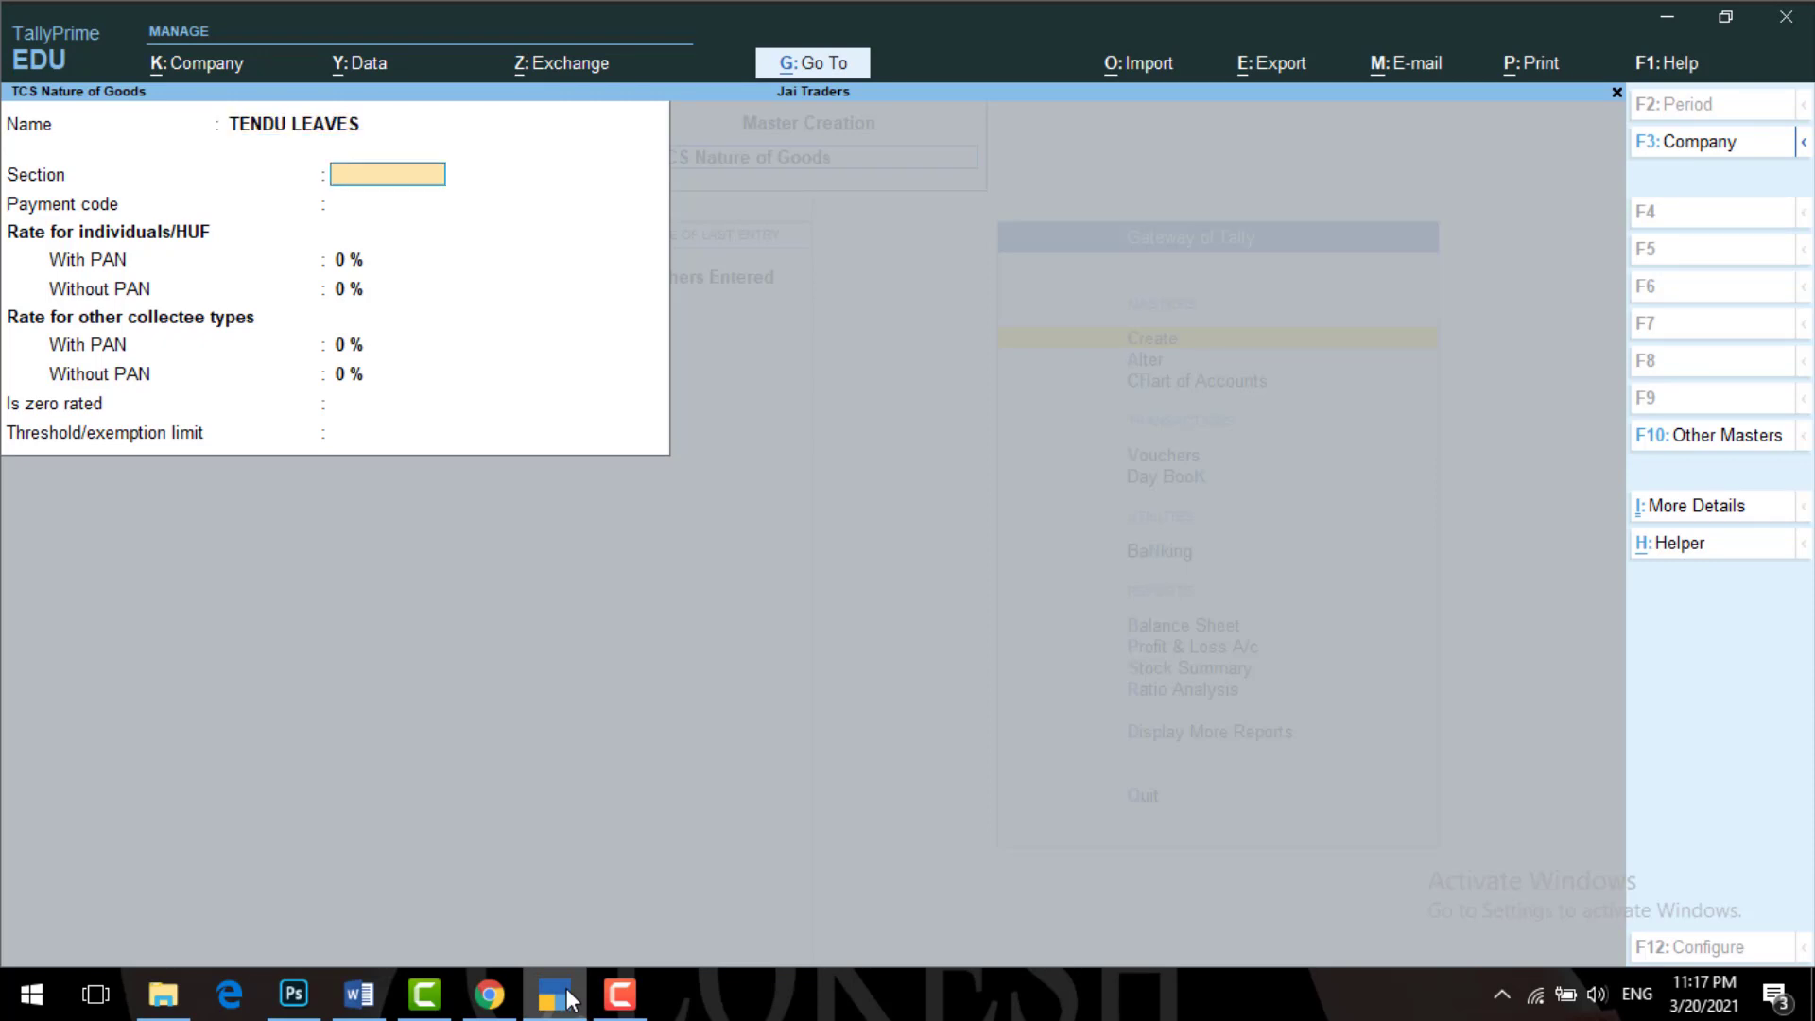
pyautogui.write('206C')
pyautogui.press('Return')
pyautogui.press('Return')
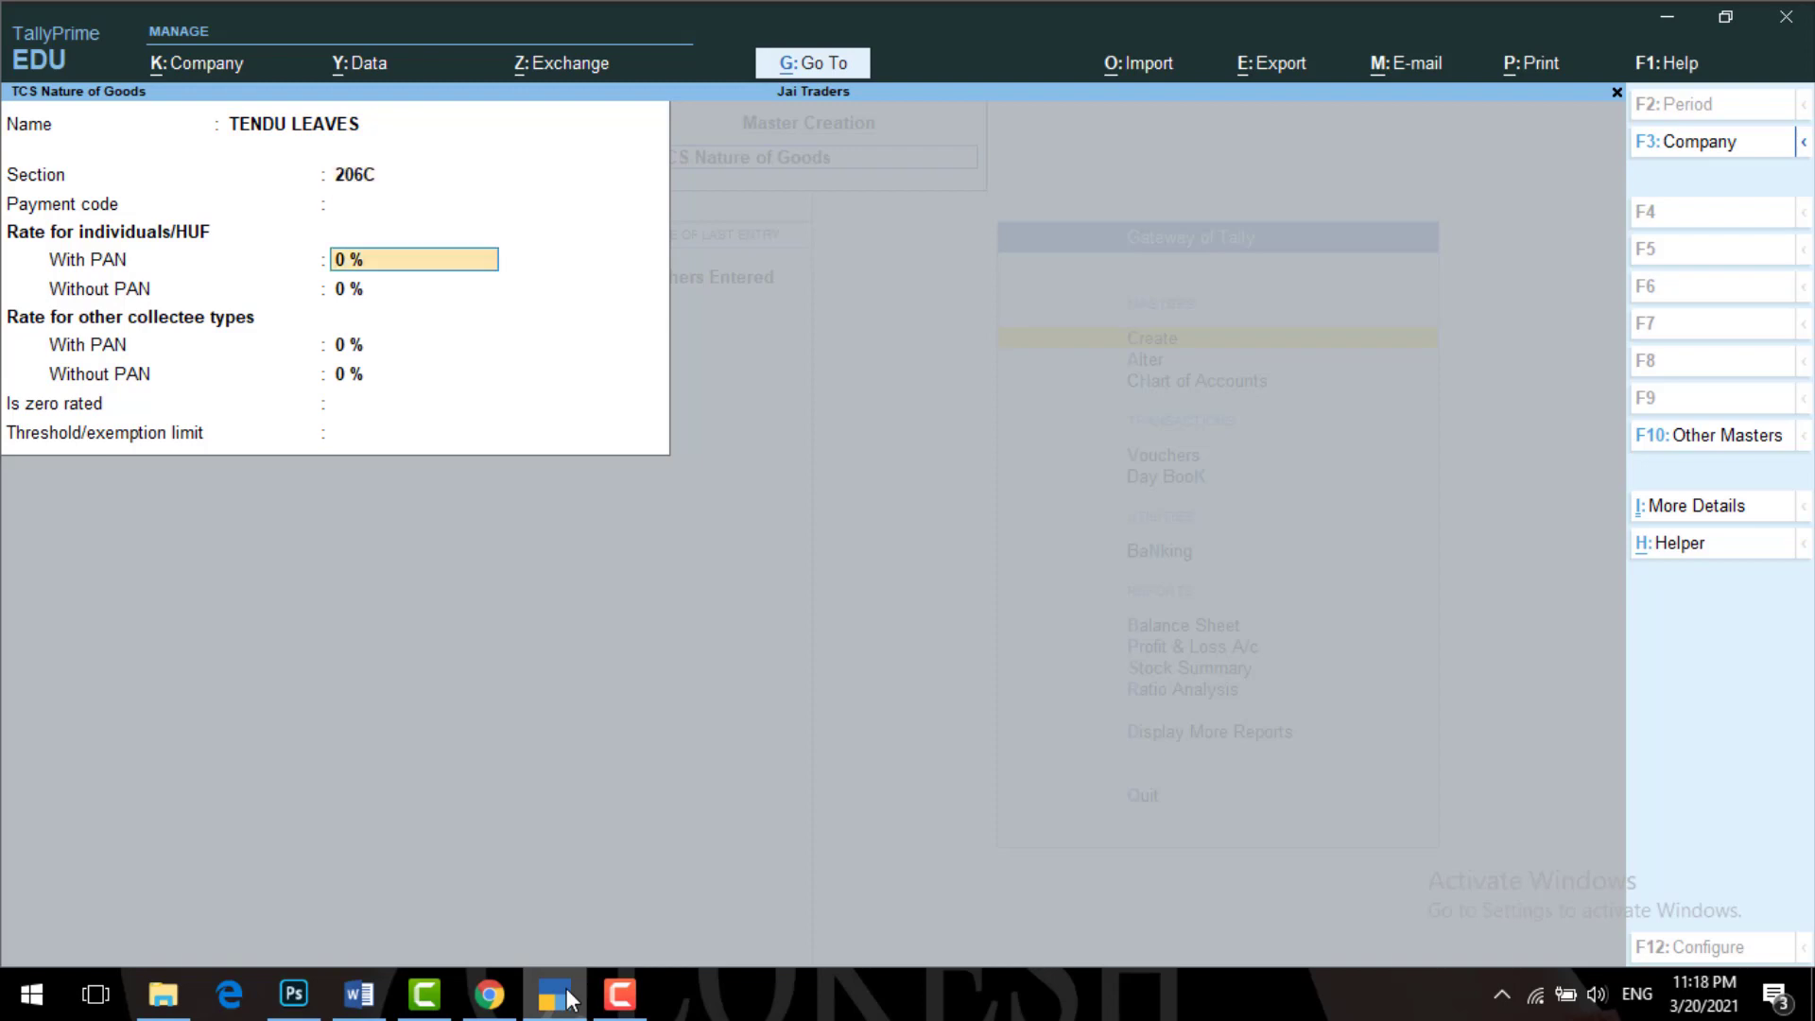
pyautogui.click(570, 999)
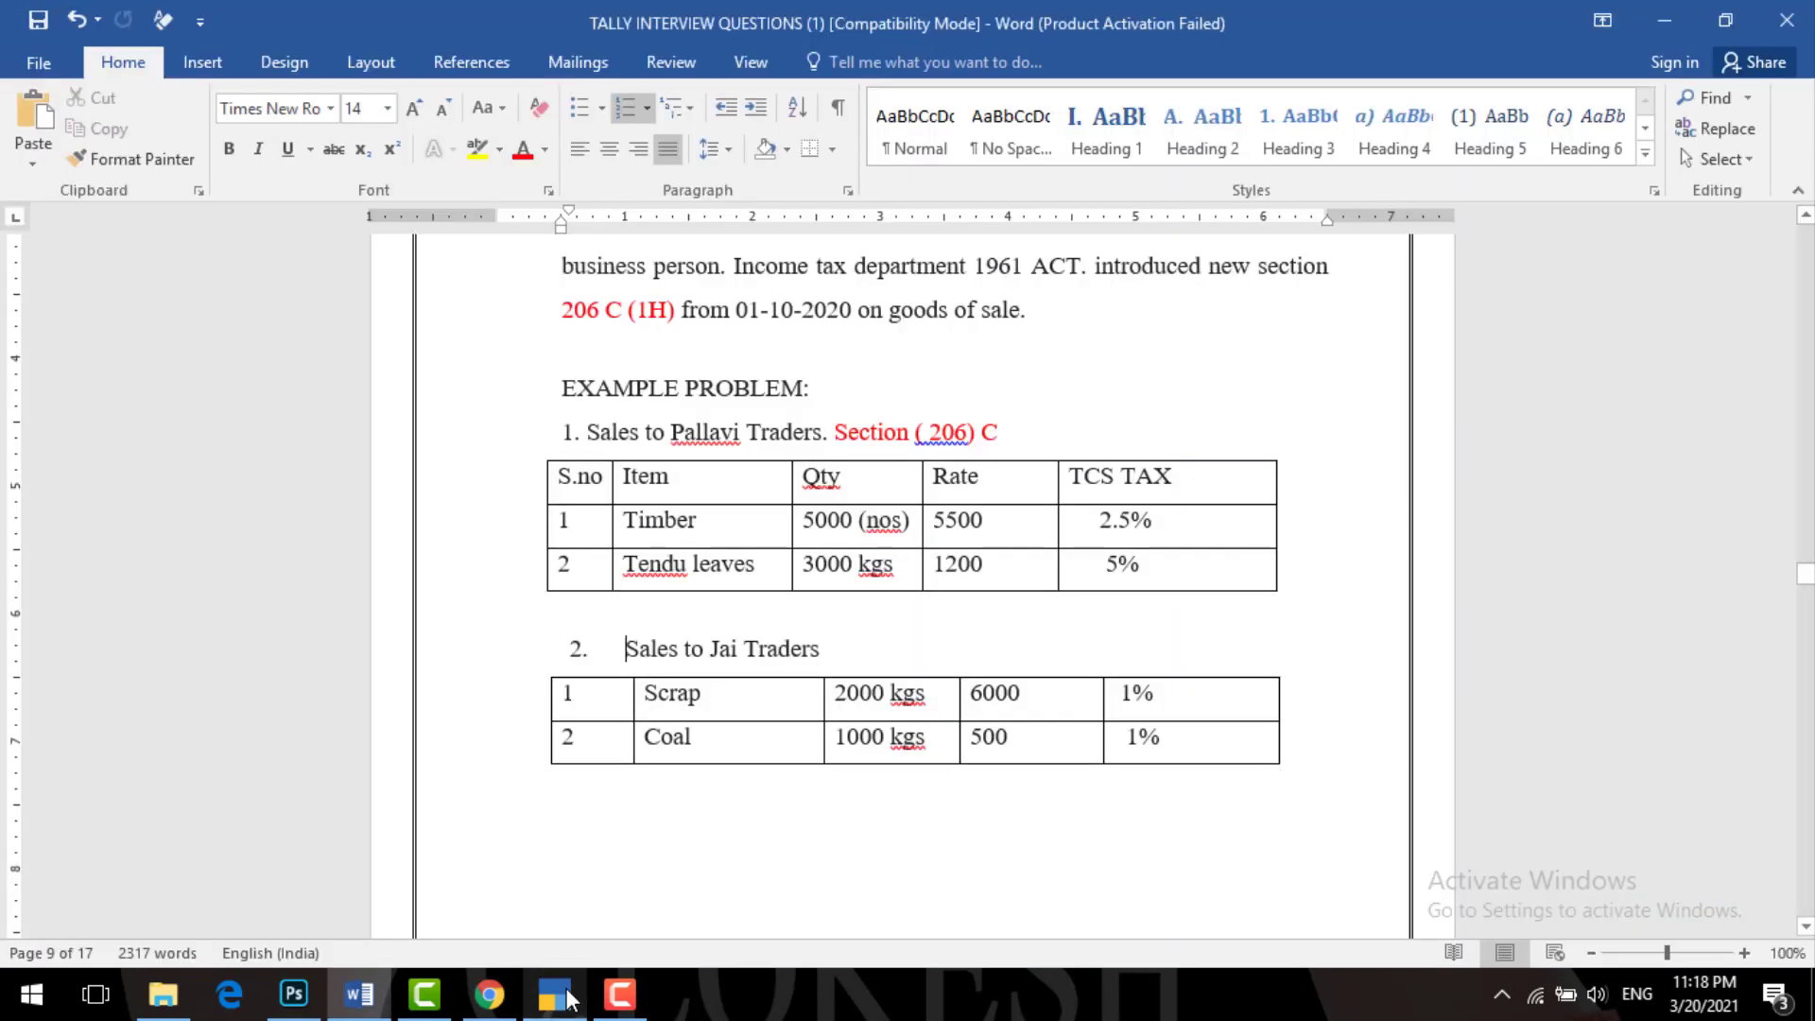
pyautogui.click(570, 999)
pyautogui.write('5')
pyautogui.press('Return')
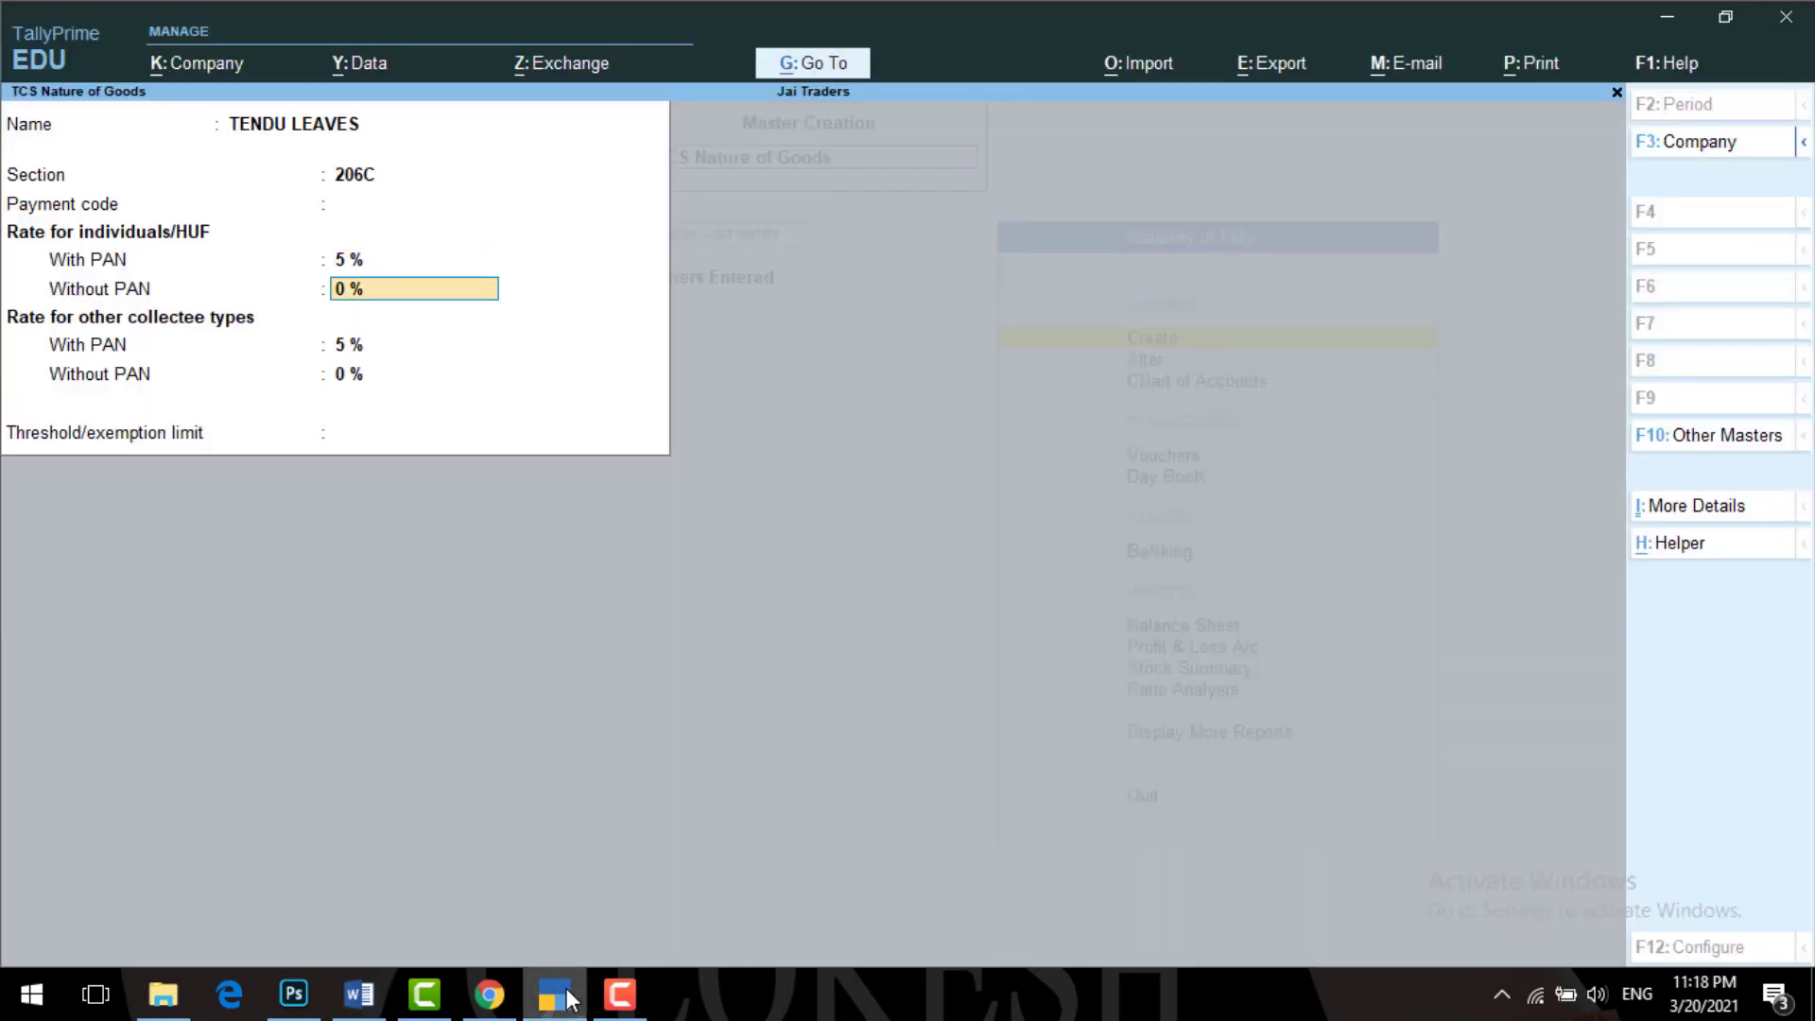
pyautogui.press('Return')
pyautogui.press('Return')
pyautogui.press('Return')
pyautogui.press('Return')
pyautogui.press('Return')
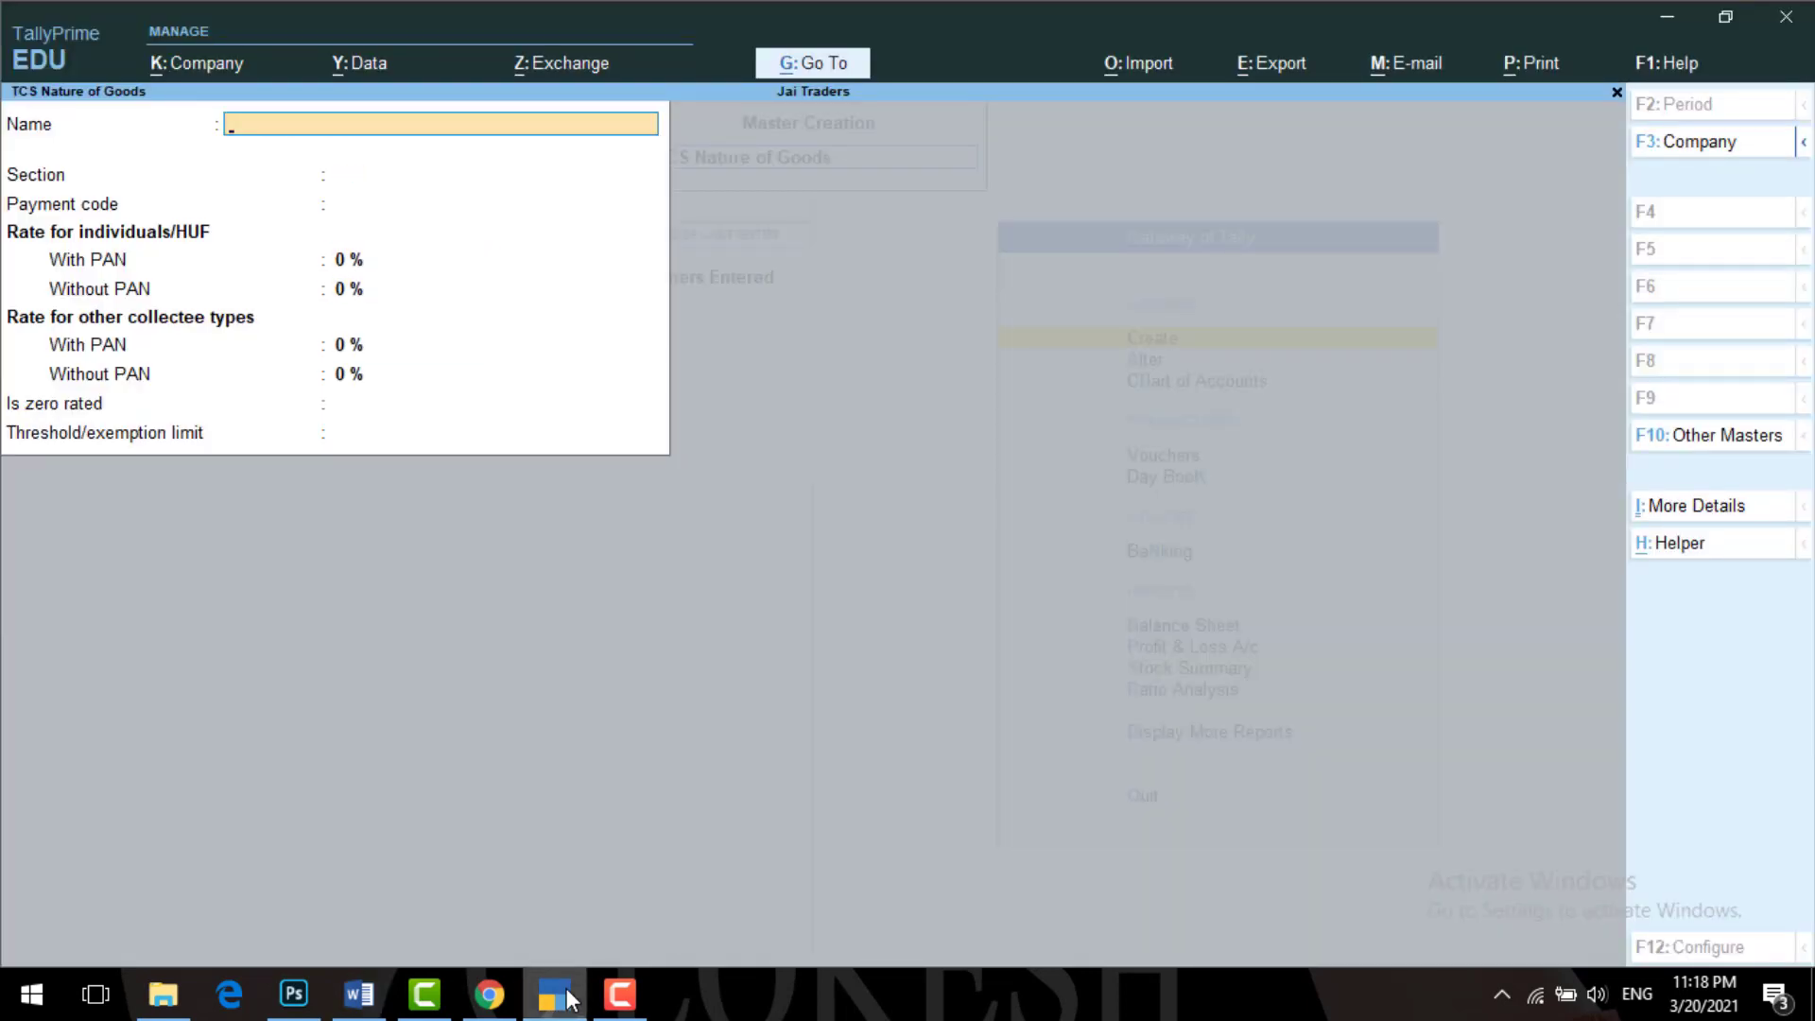
# - Start a SCRAP goods entry and assign it section 206C
pyautogui.click(570, 999)
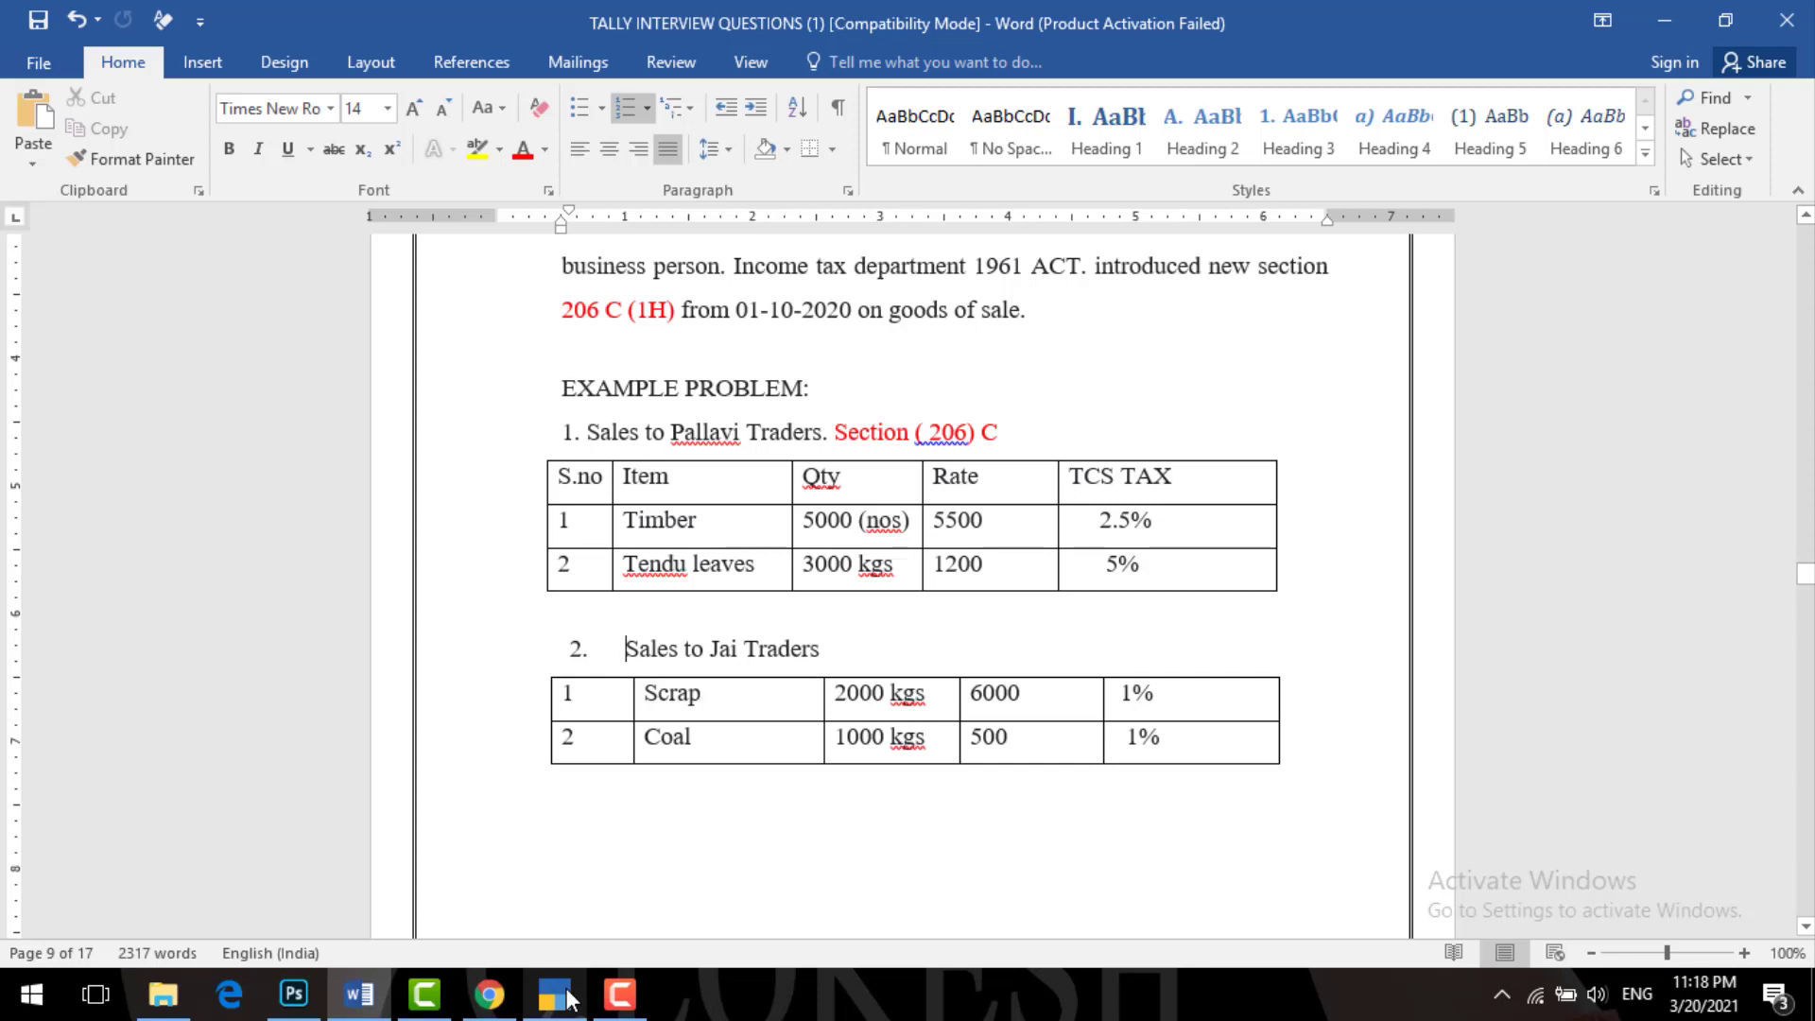
pyautogui.click(570, 999)
pyautogui.write('SC')
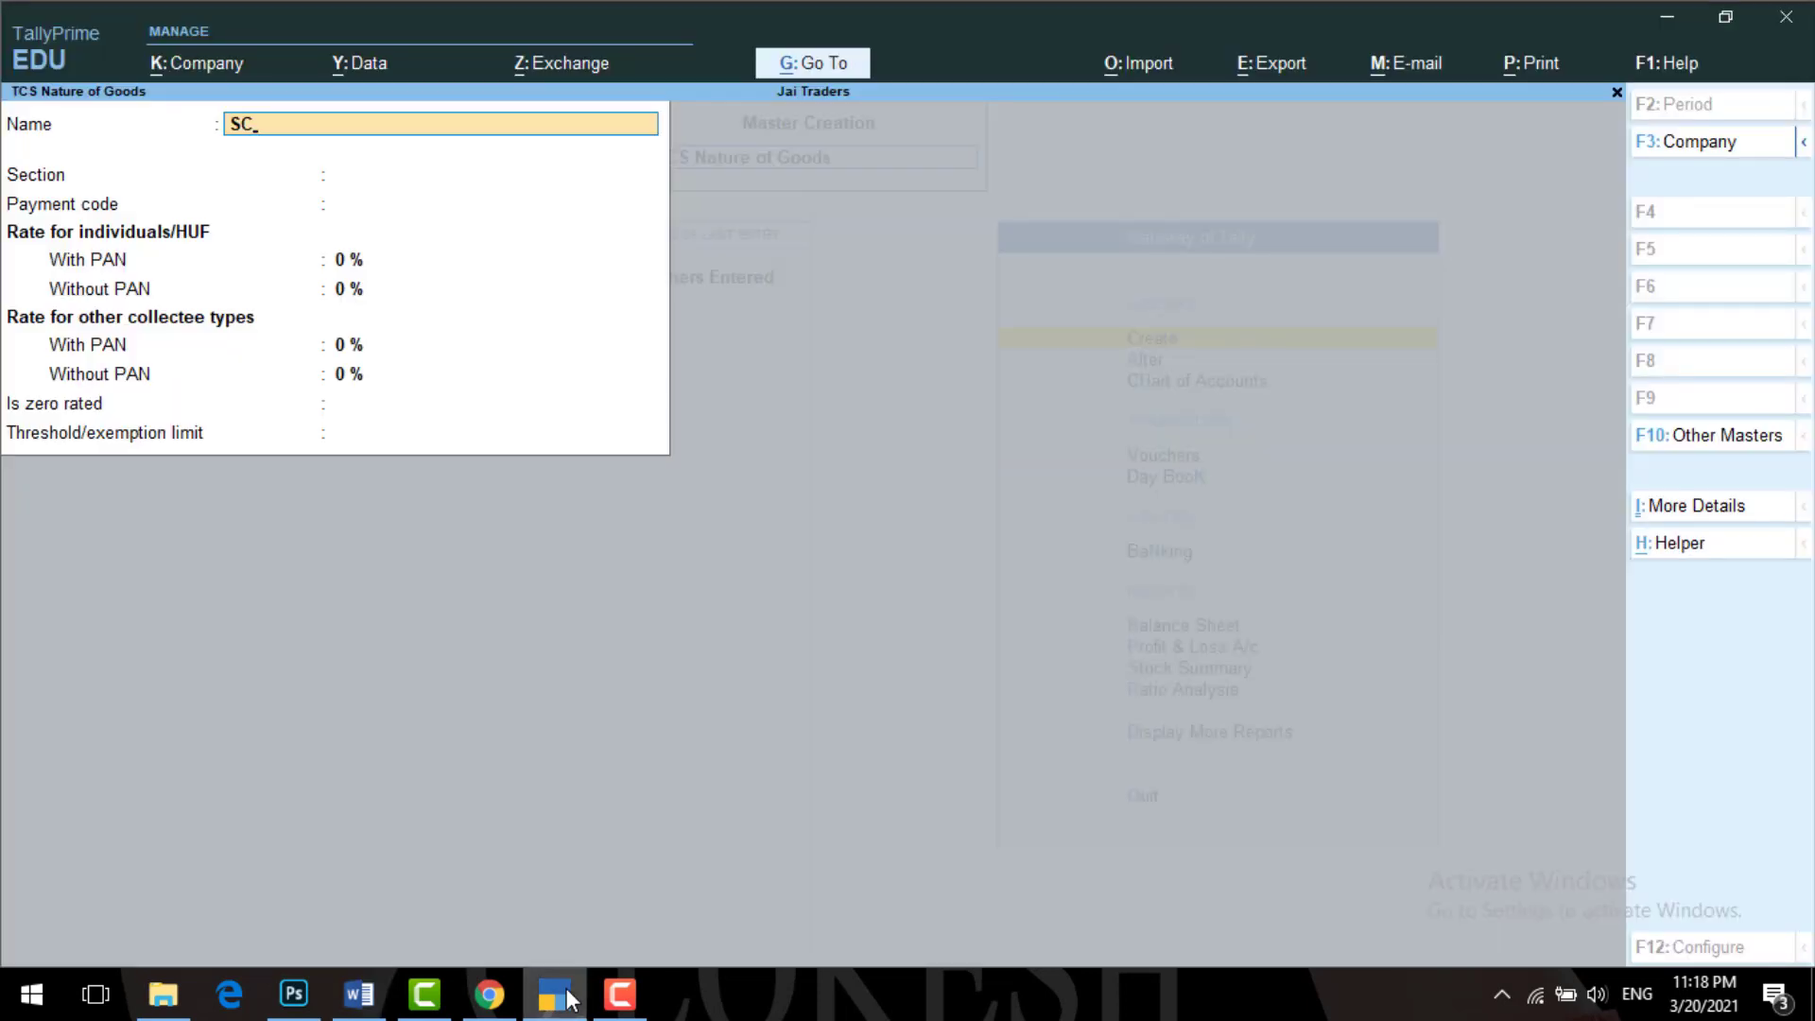
pyautogui.write('RAP')
pyautogui.press('Return')
pyautogui.press('Return')
pyautogui.press('BackSpace')
pyautogui.write('20C')
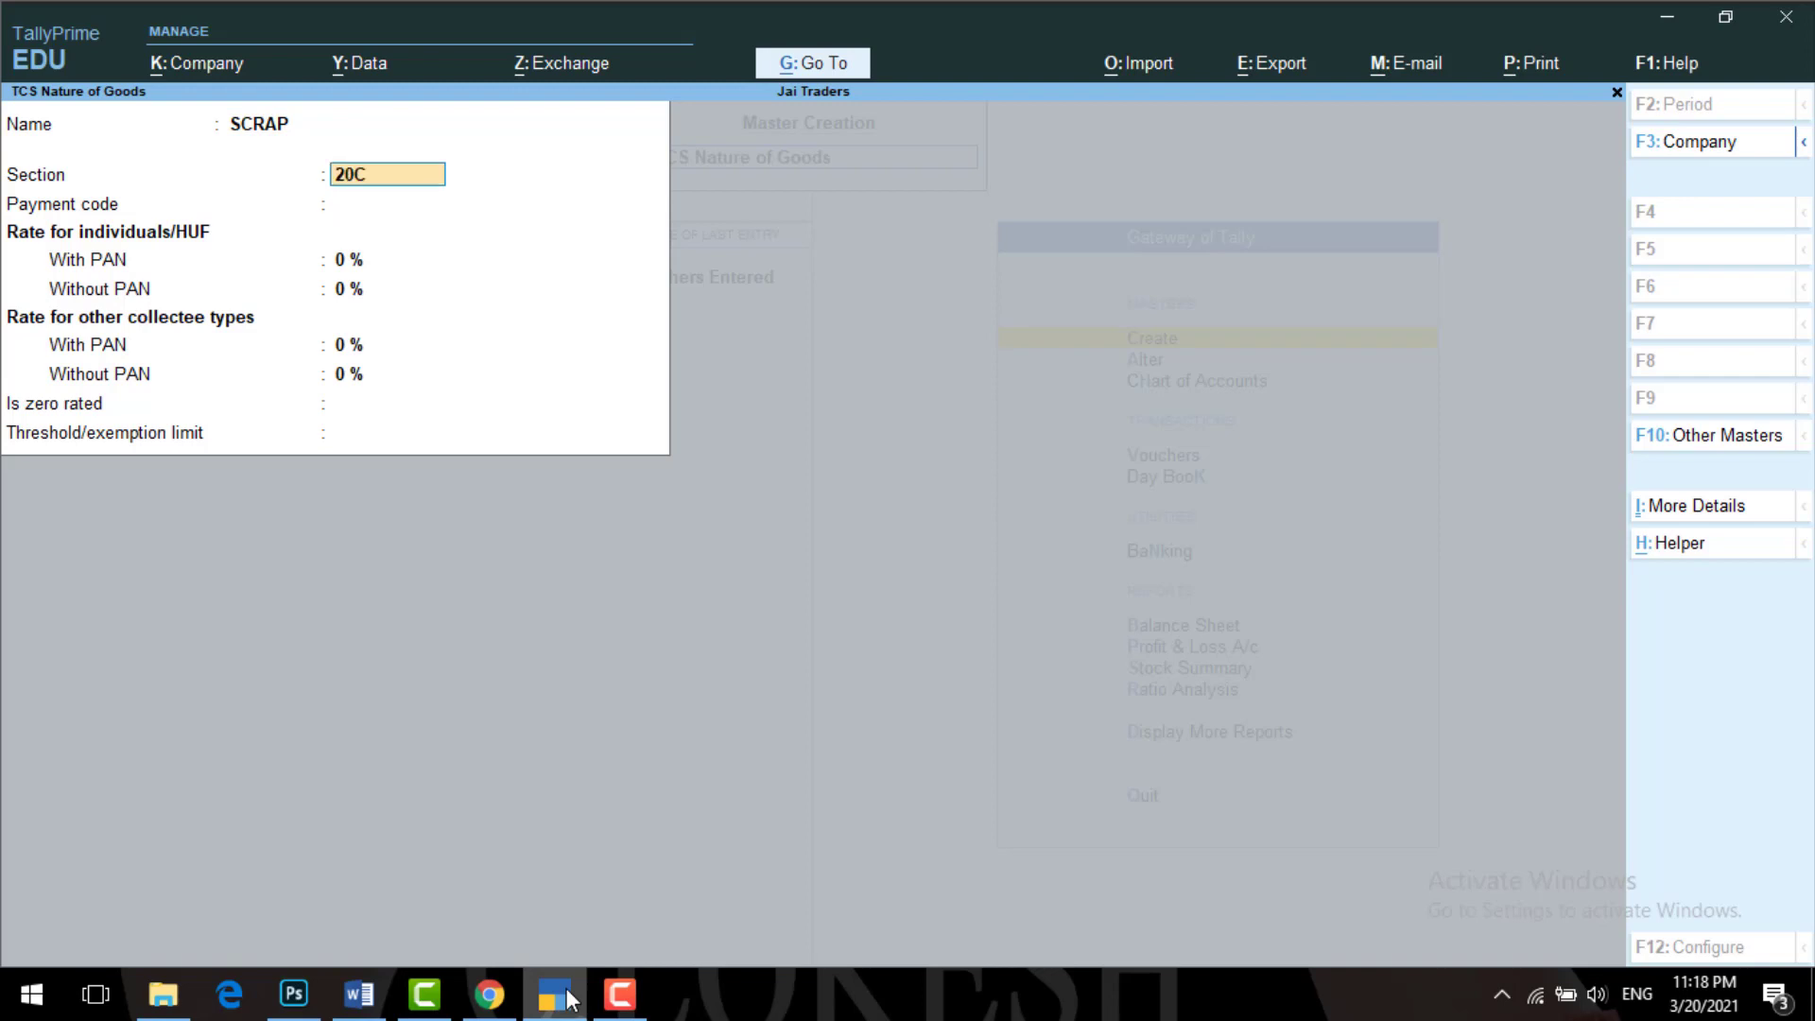
pyautogui.press('BackSpace')
pyautogui.write('6C')
pyautogui.press('Return')
pyautogui.press('Return')
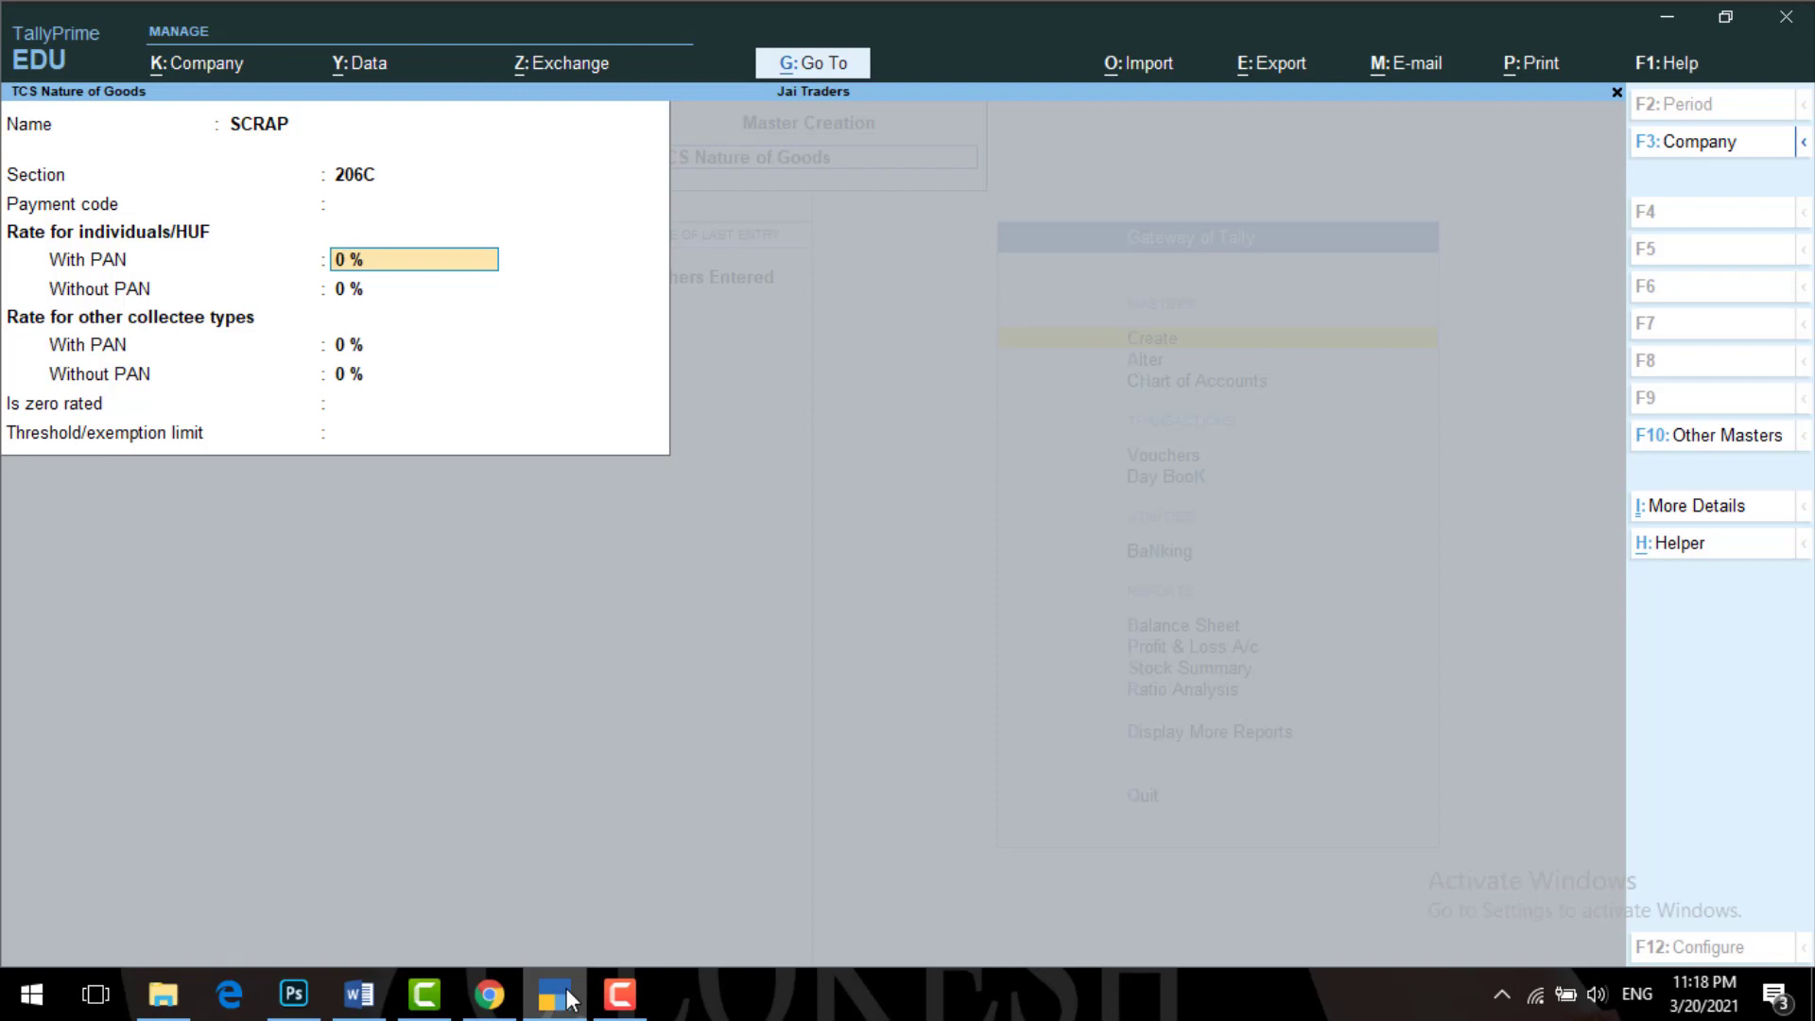
# - Give Scrap a 1% TCS rate with PAN and save it
pyautogui.click(555, 994)
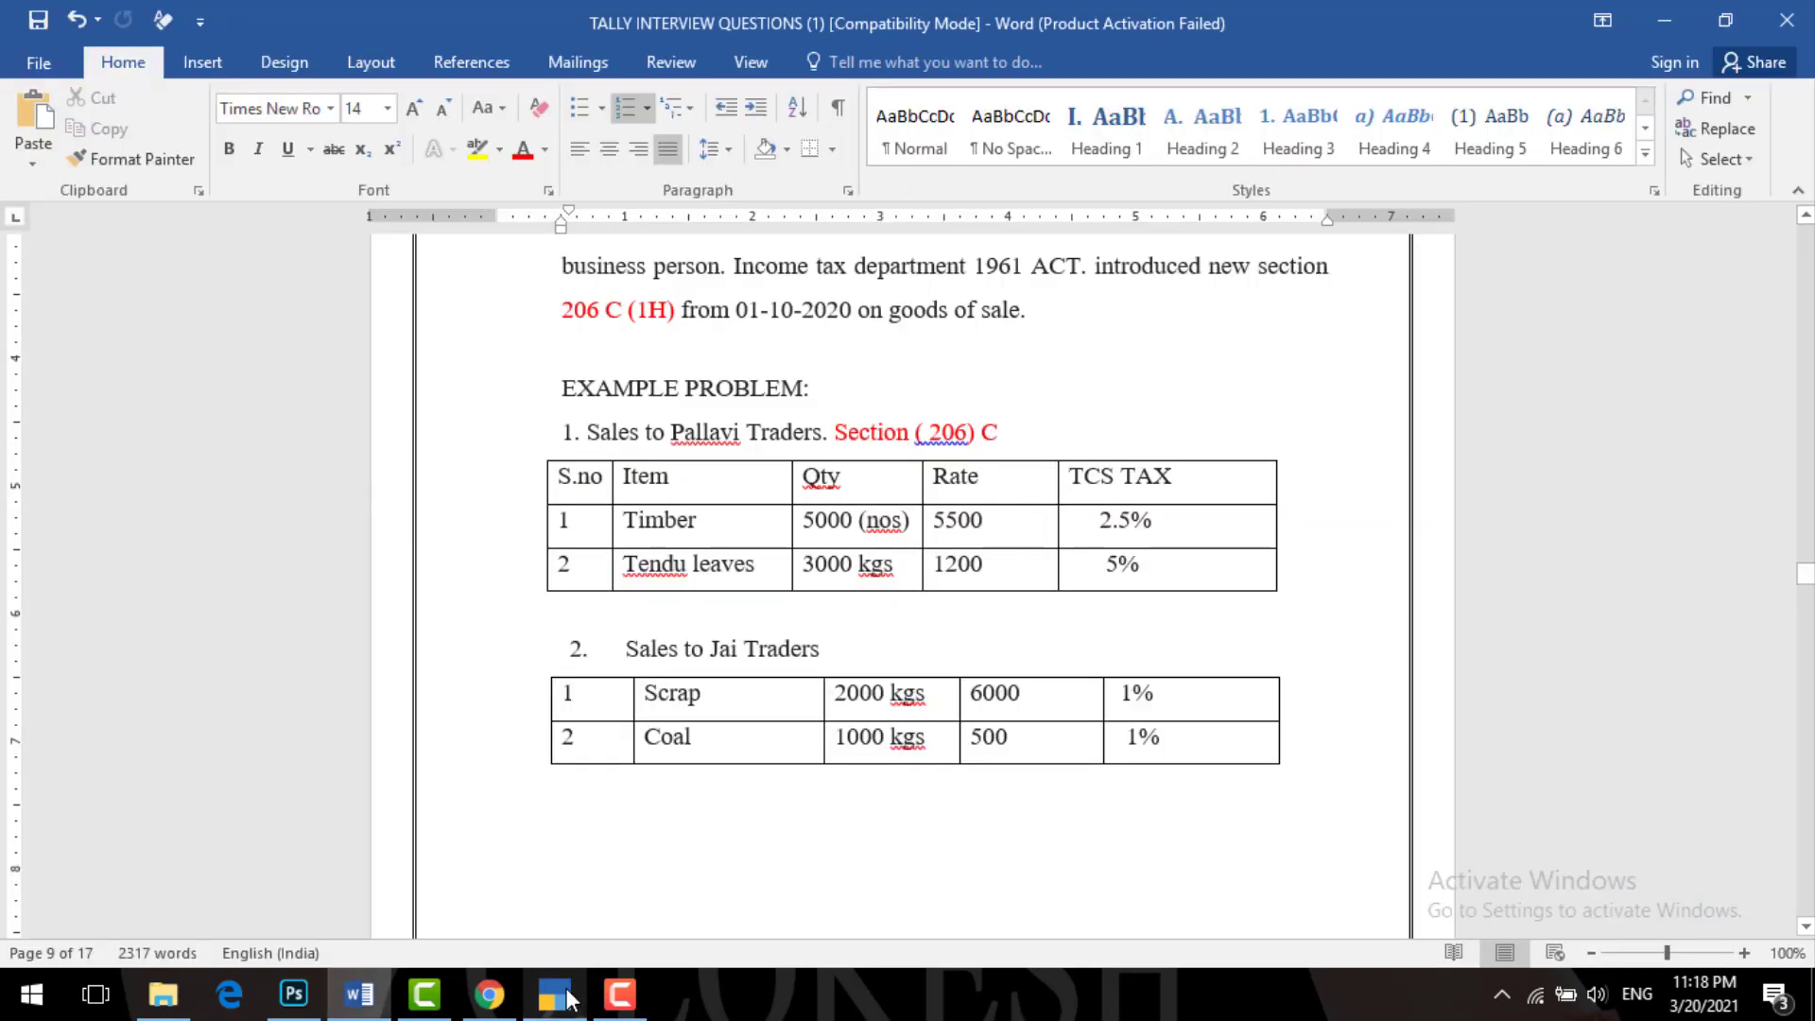
pyautogui.click(555, 994)
pyautogui.write('1')
pyautogui.press('Return')
pyautogui.press('Return')
pyautogui.press('Return')
pyautogui.press('Return')
pyautogui.press('Return')
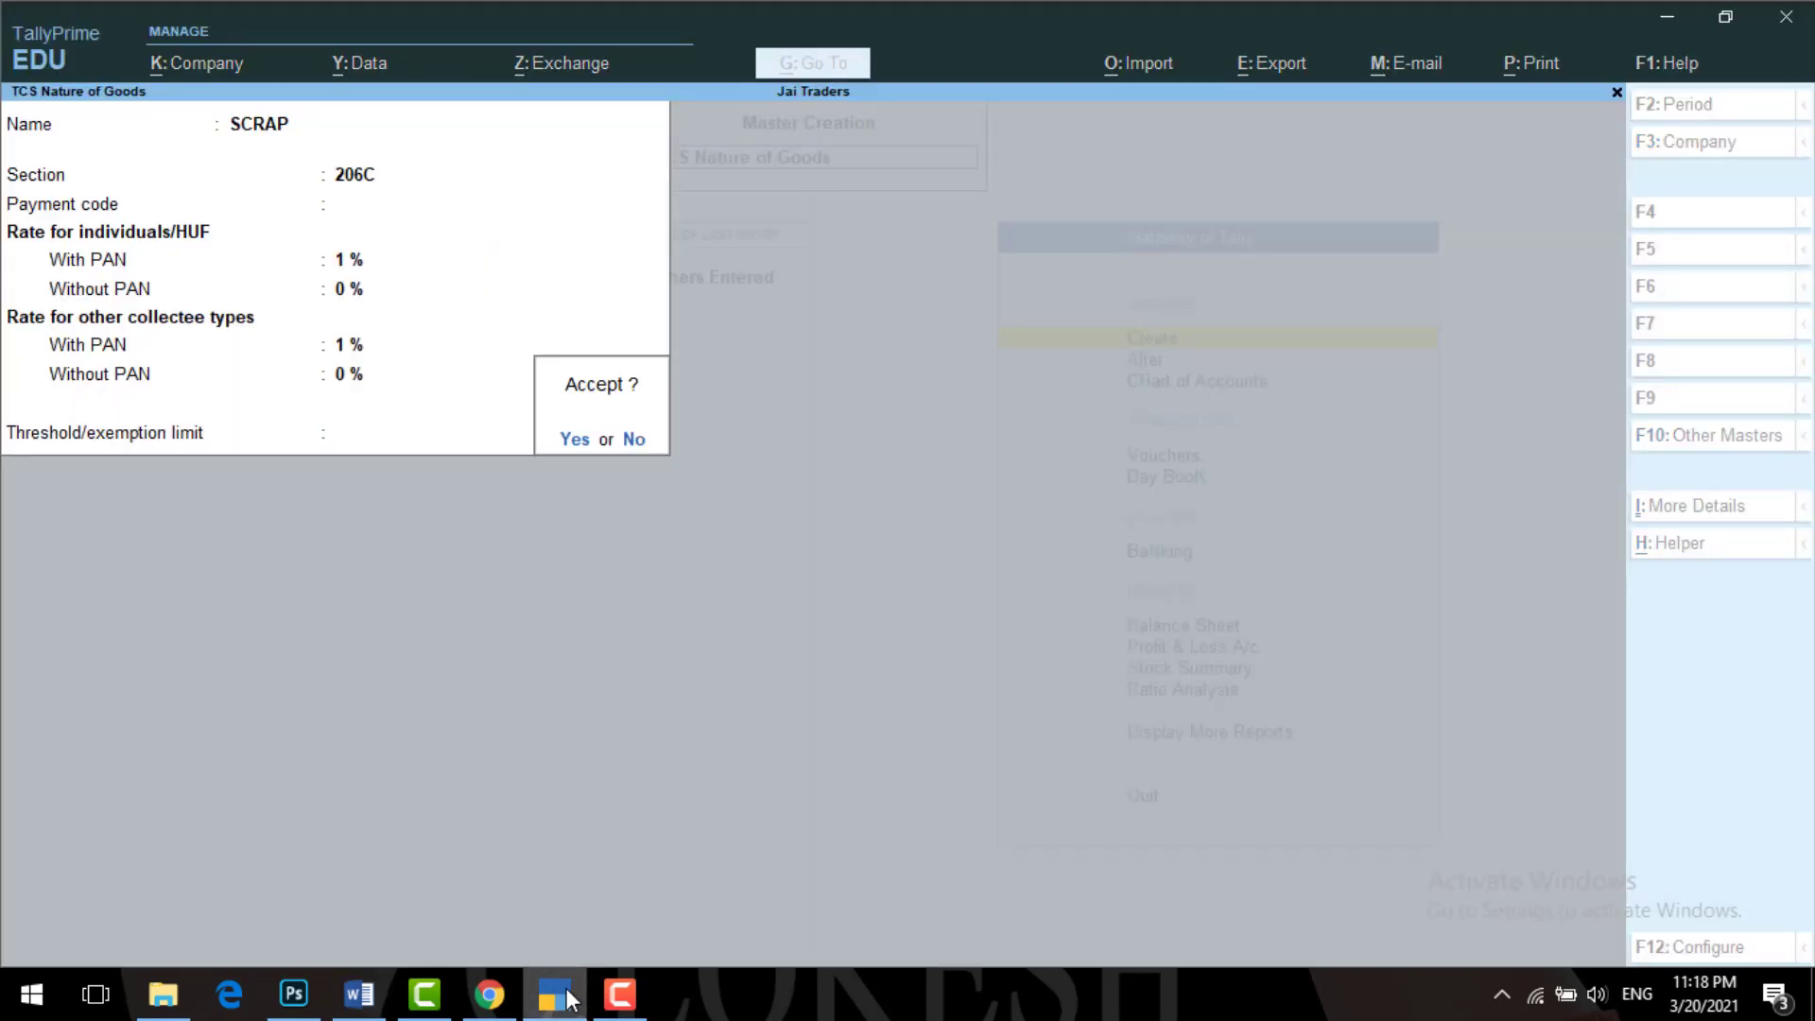
pyautogui.press('Return')
# - Create COAL under section 206C at 1% with PAN, then quit back to List of Masters
pyautogui.write('COAL')
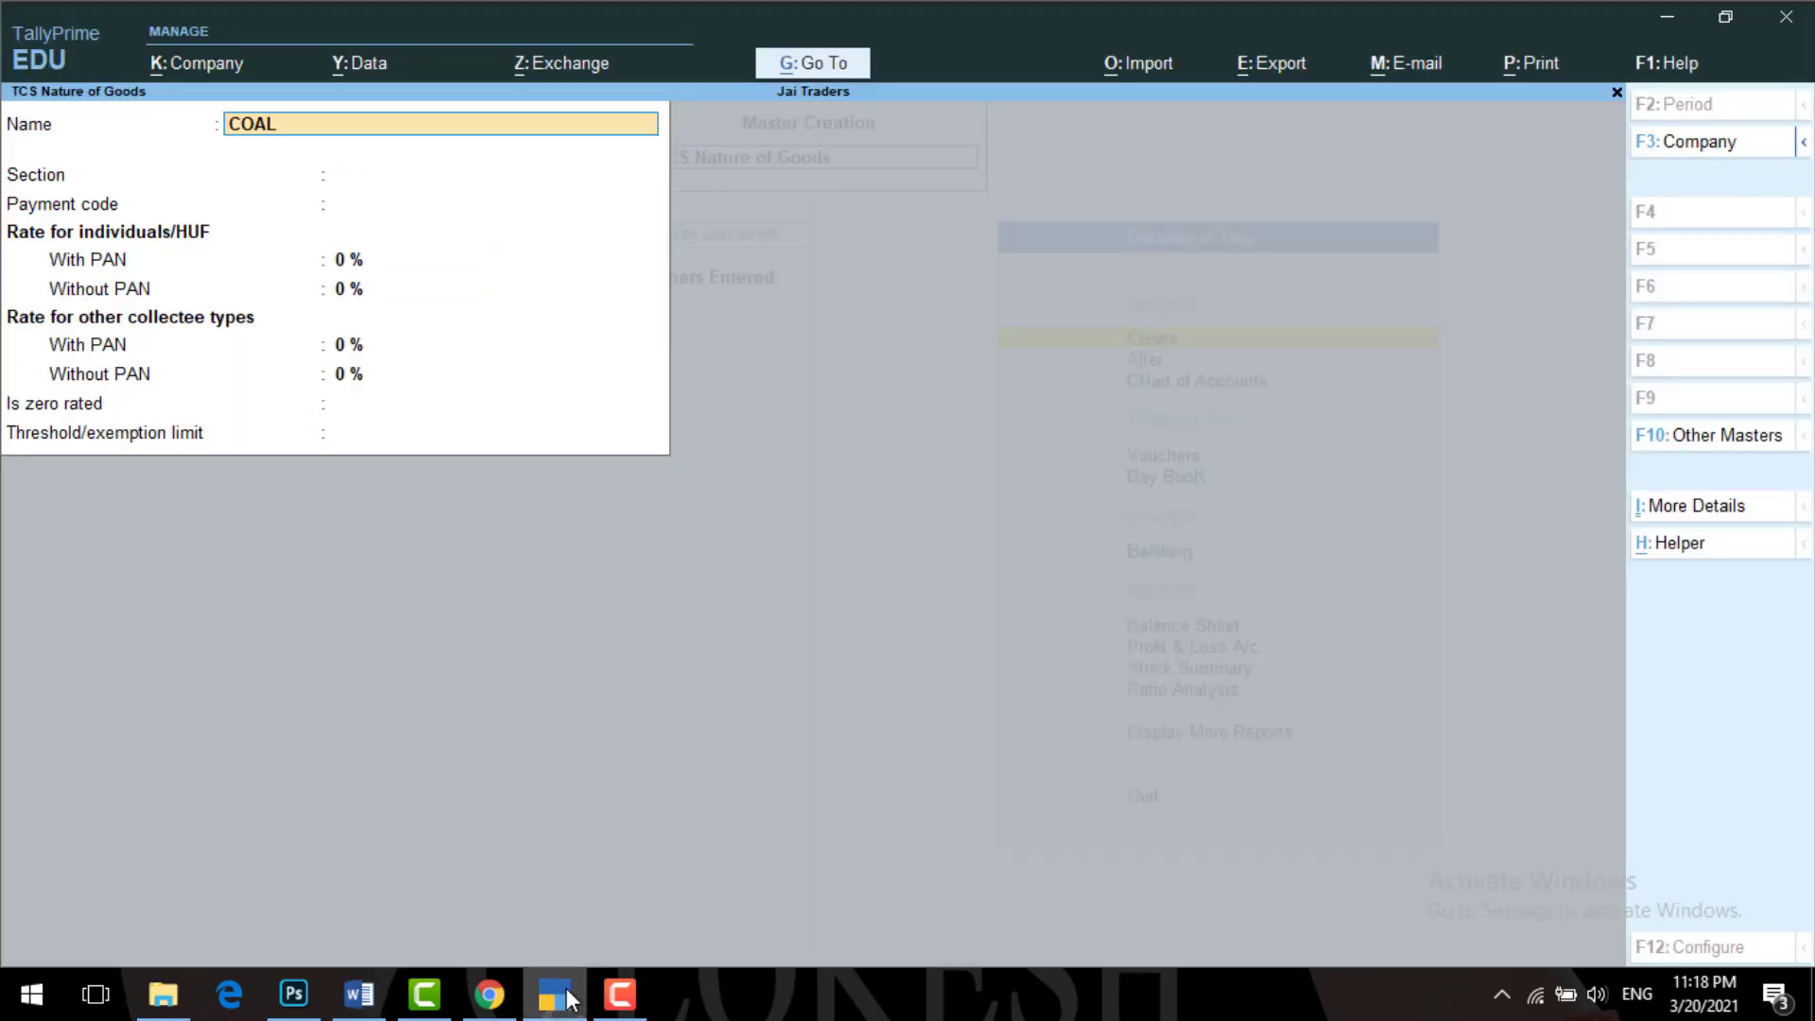
pyautogui.press('Return')
pyautogui.write('20')
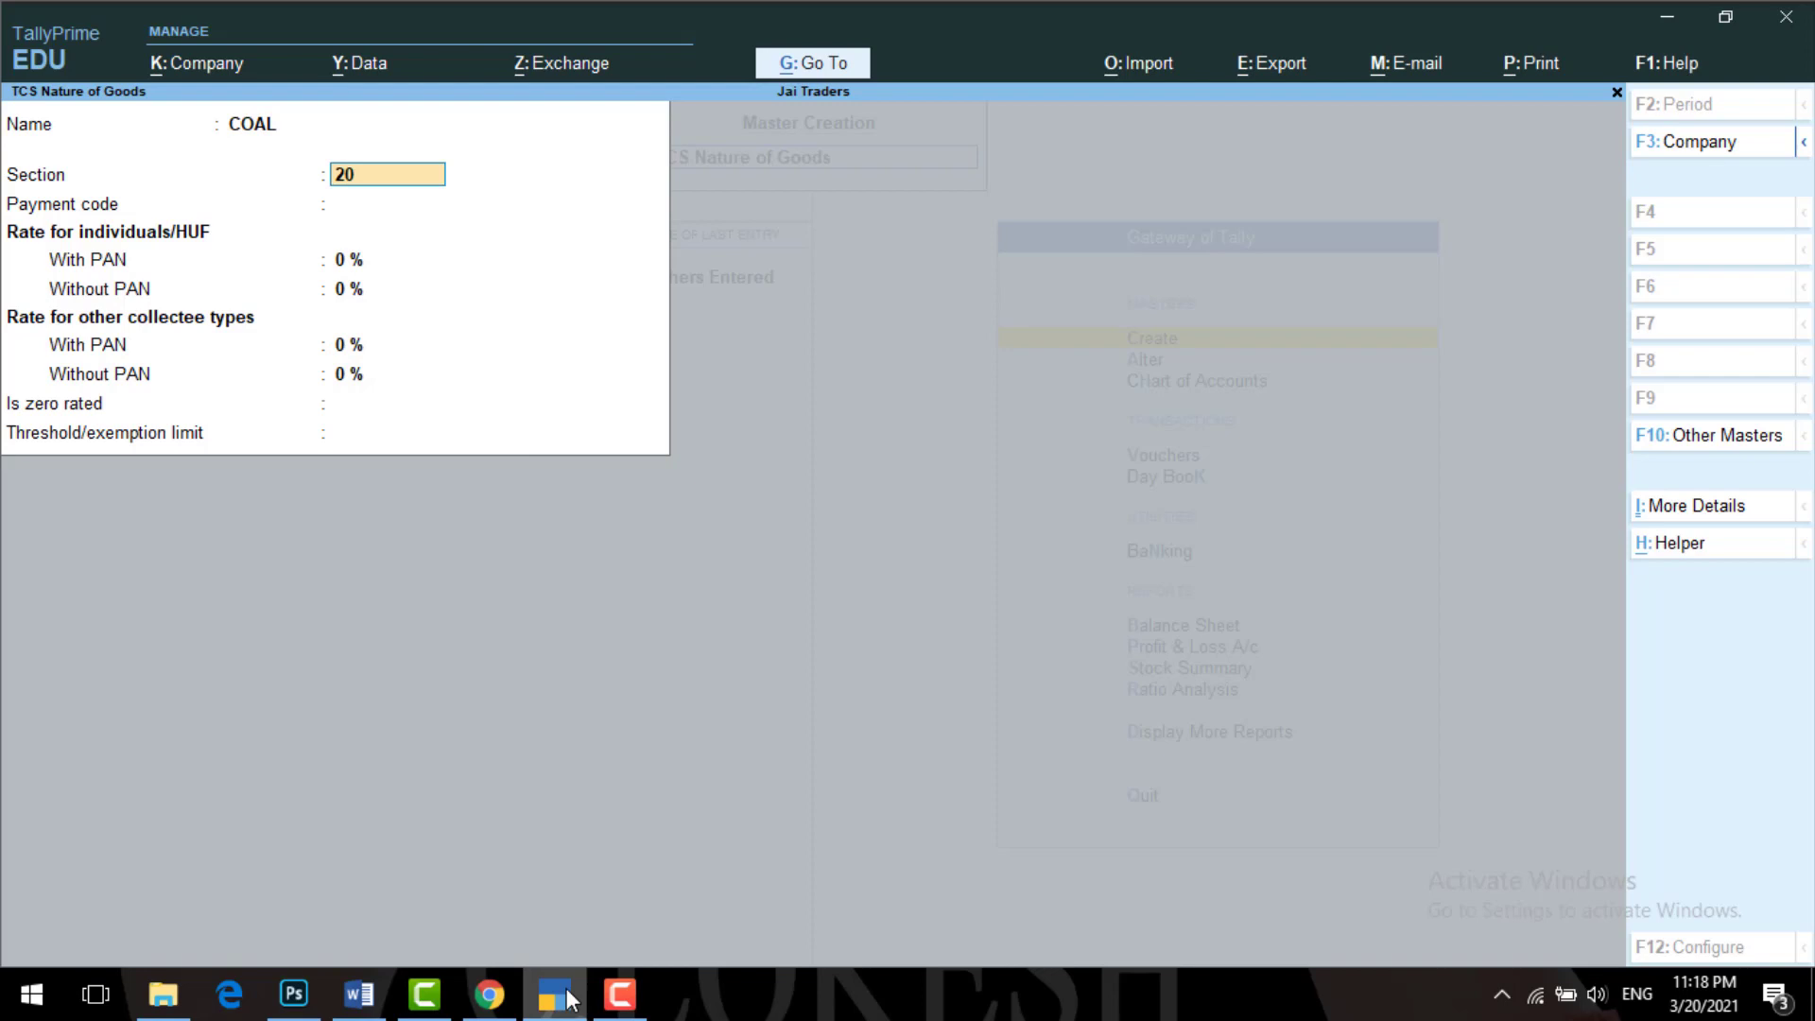
pyautogui.write('6C')
pyautogui.press('Return')
pyautogui.press('Return')
pyautogui.write('1')
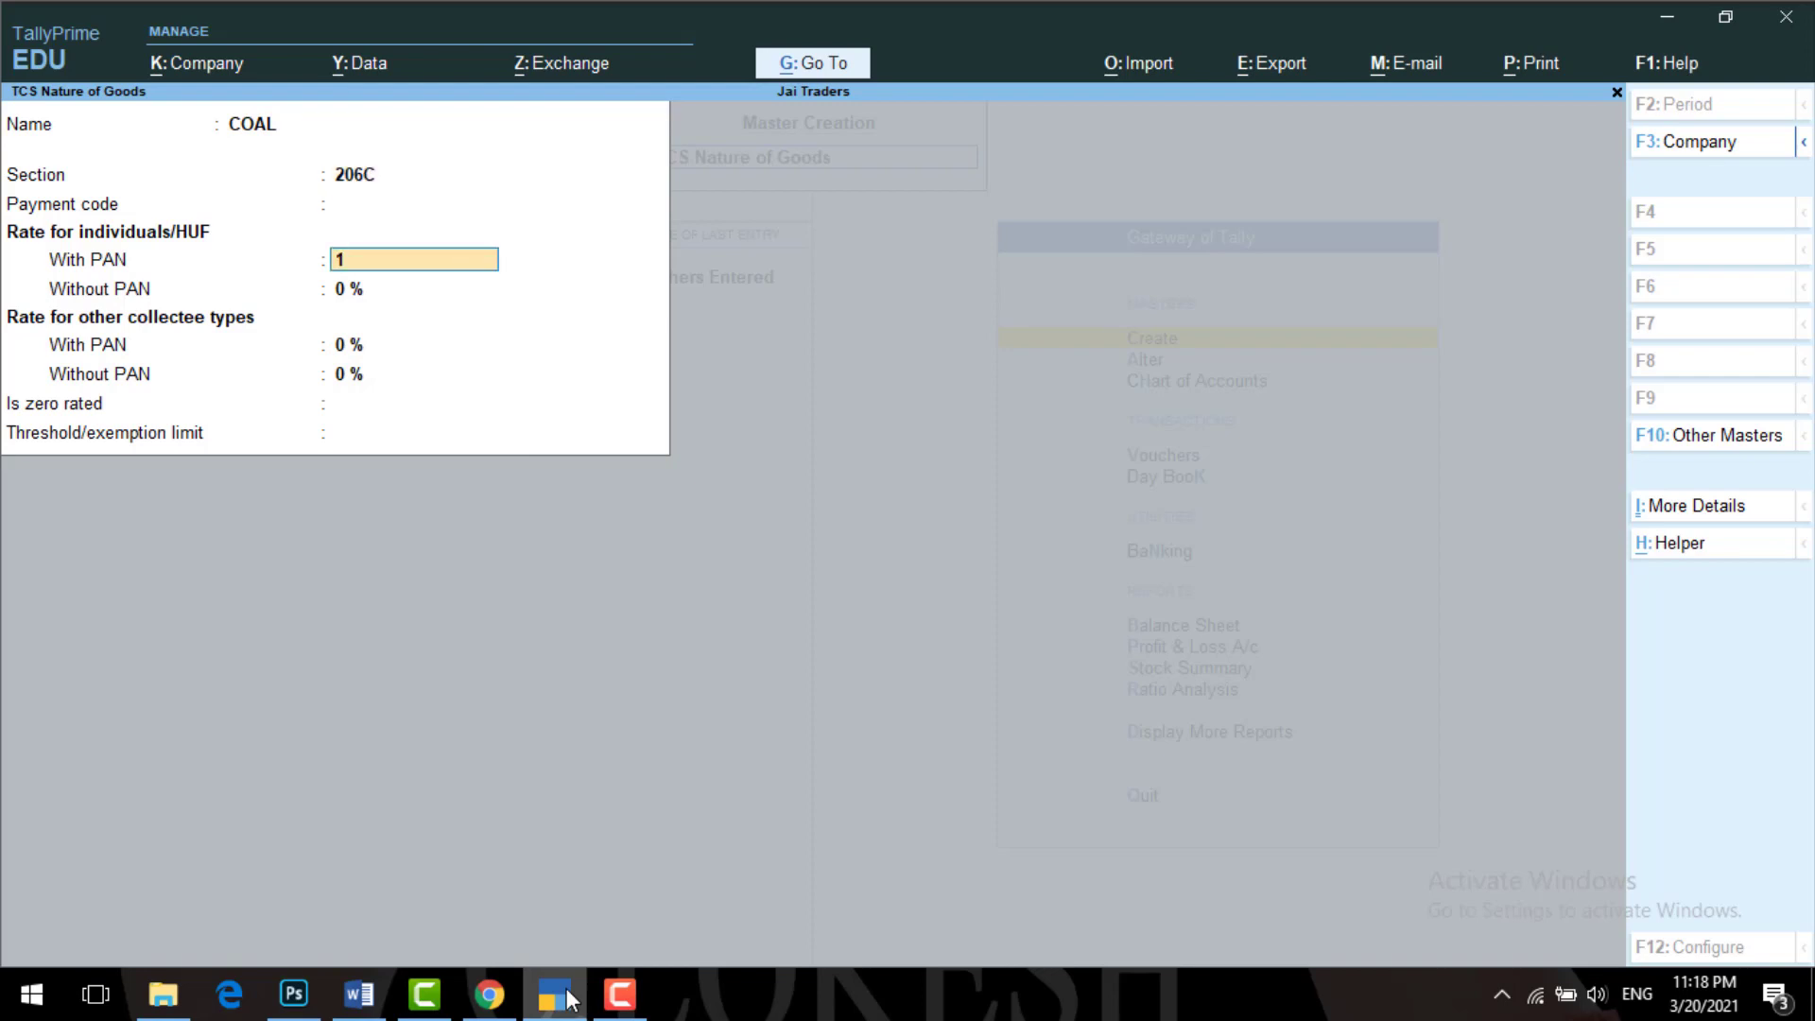
pyautogui.press('Return')
pyautogui.press('Return')
pyautogui.press('Return')
pyautogui.press('Return')
pyautogui.press('Return')
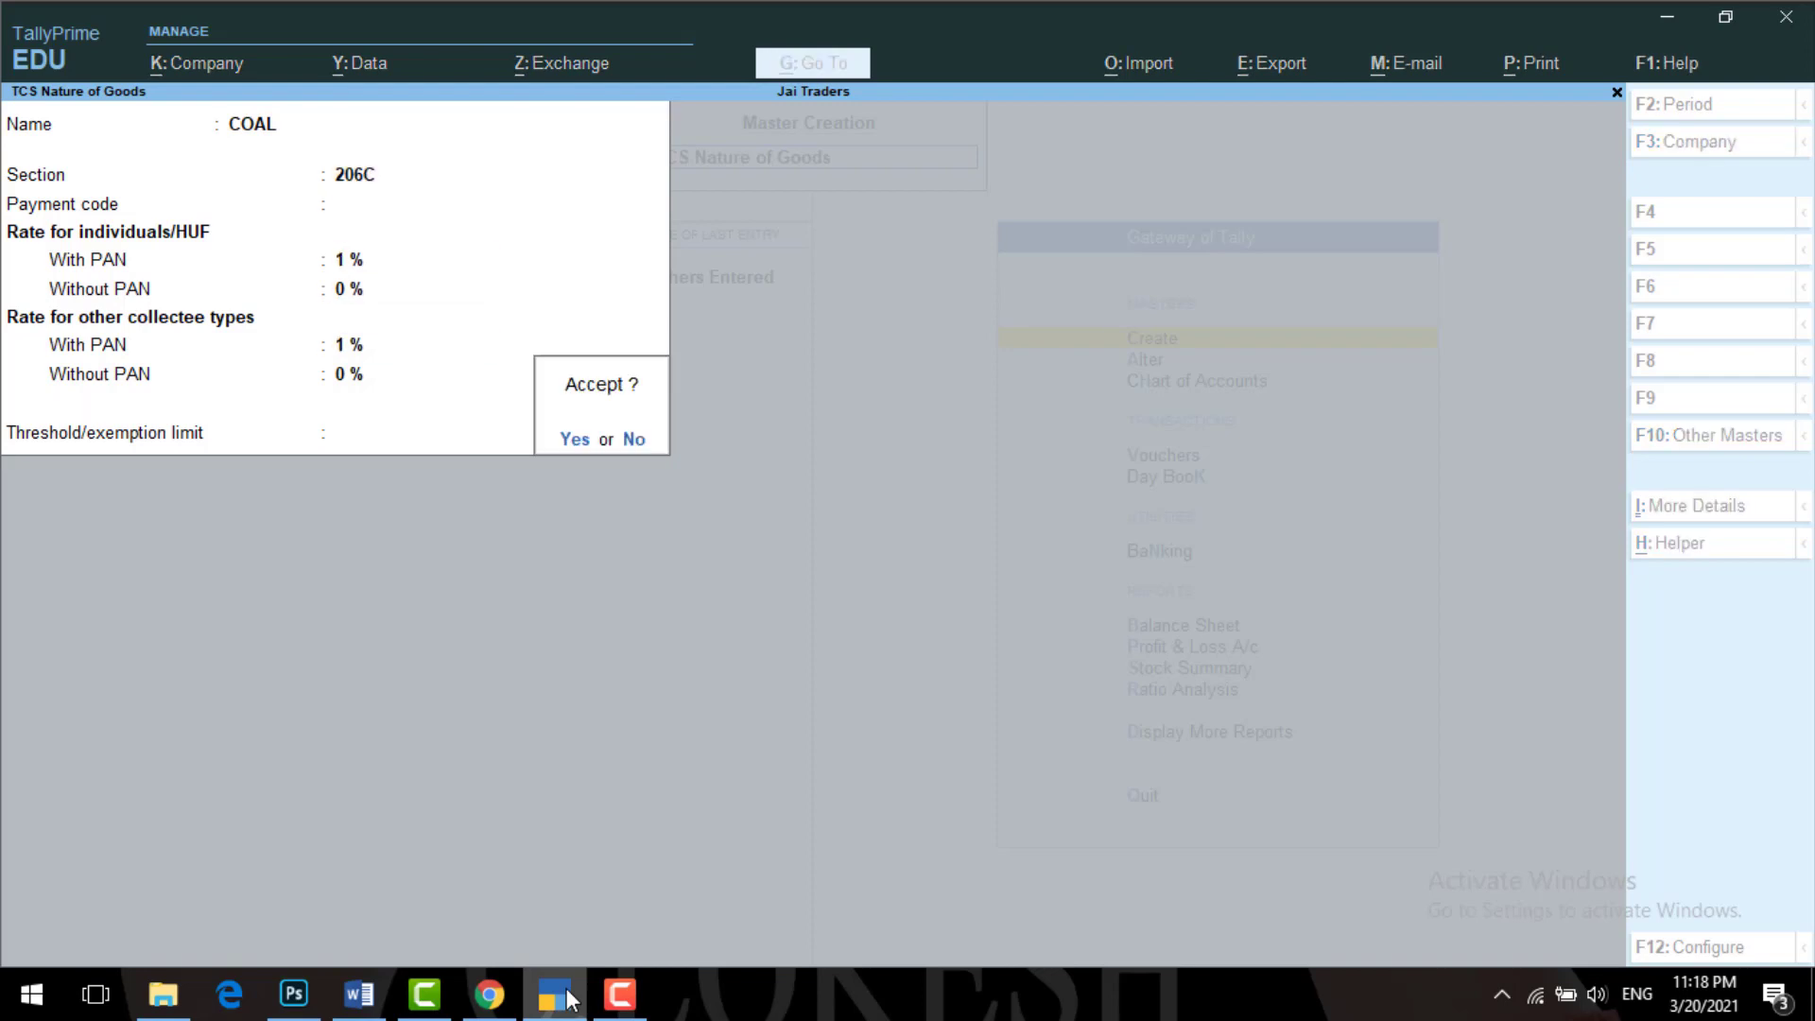
pyautogui.press('Return')
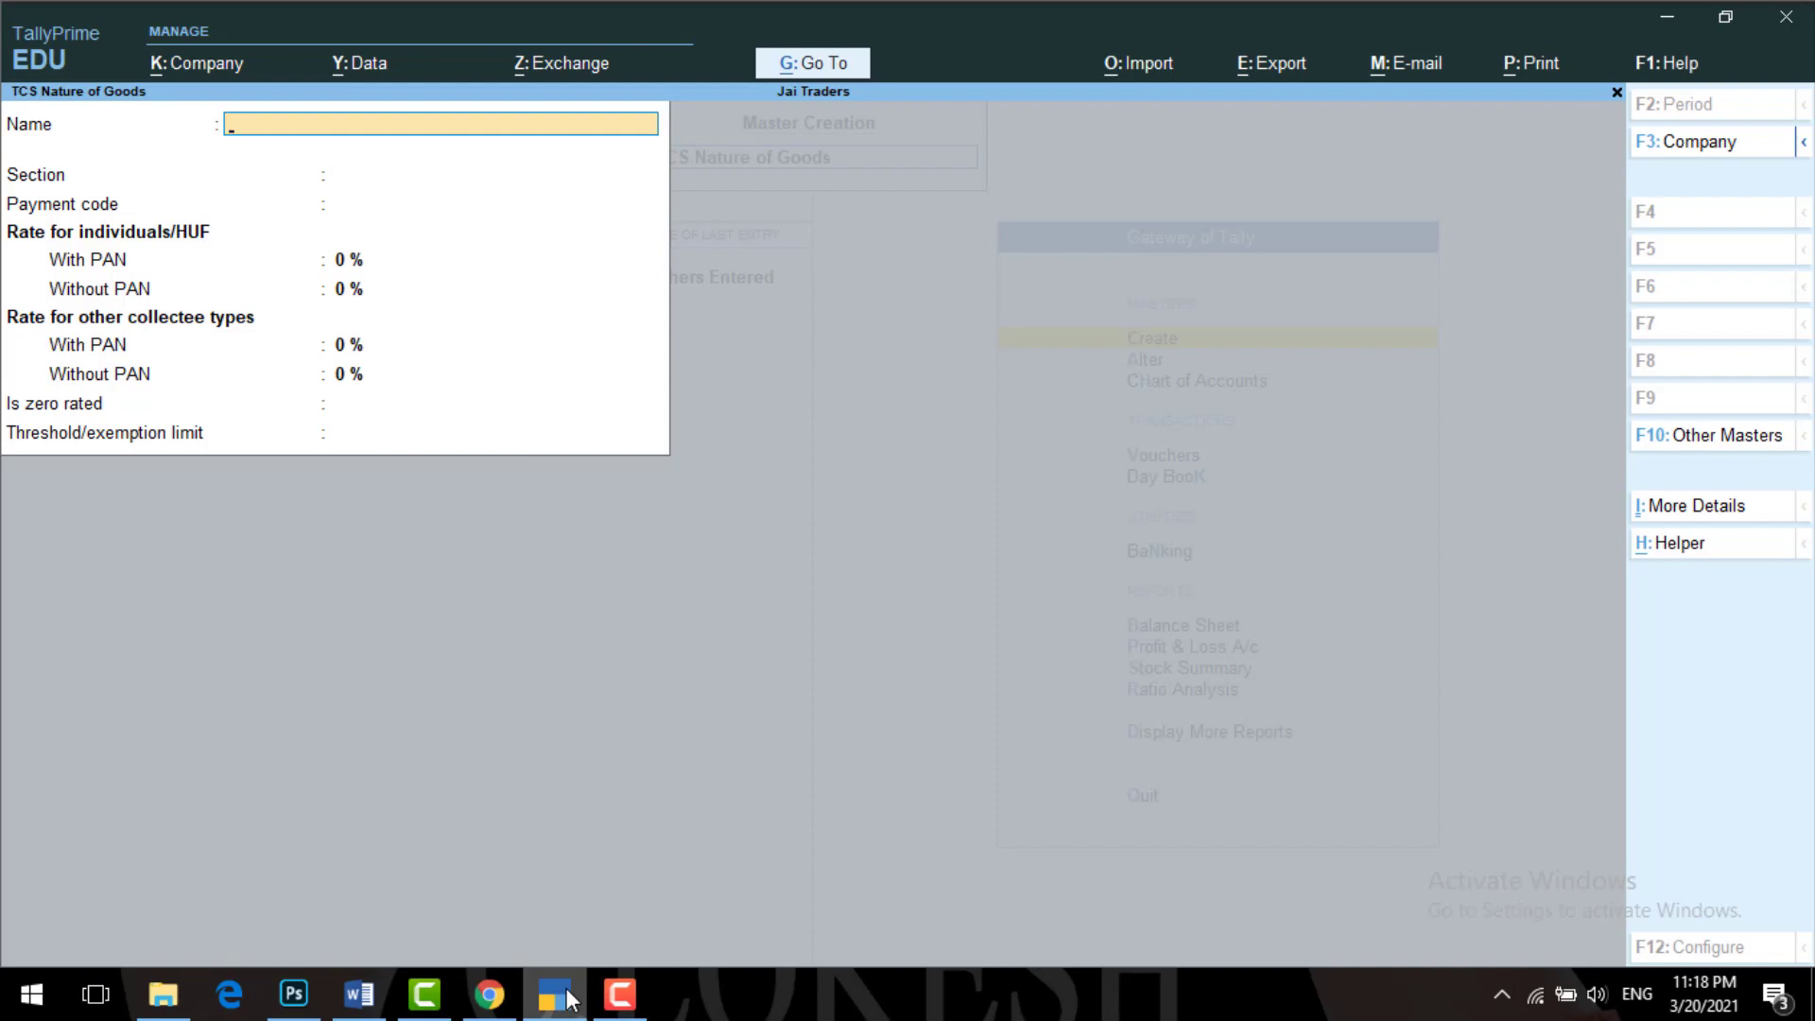
pyautogui.press('Escape')
pyautogui.press('Return')
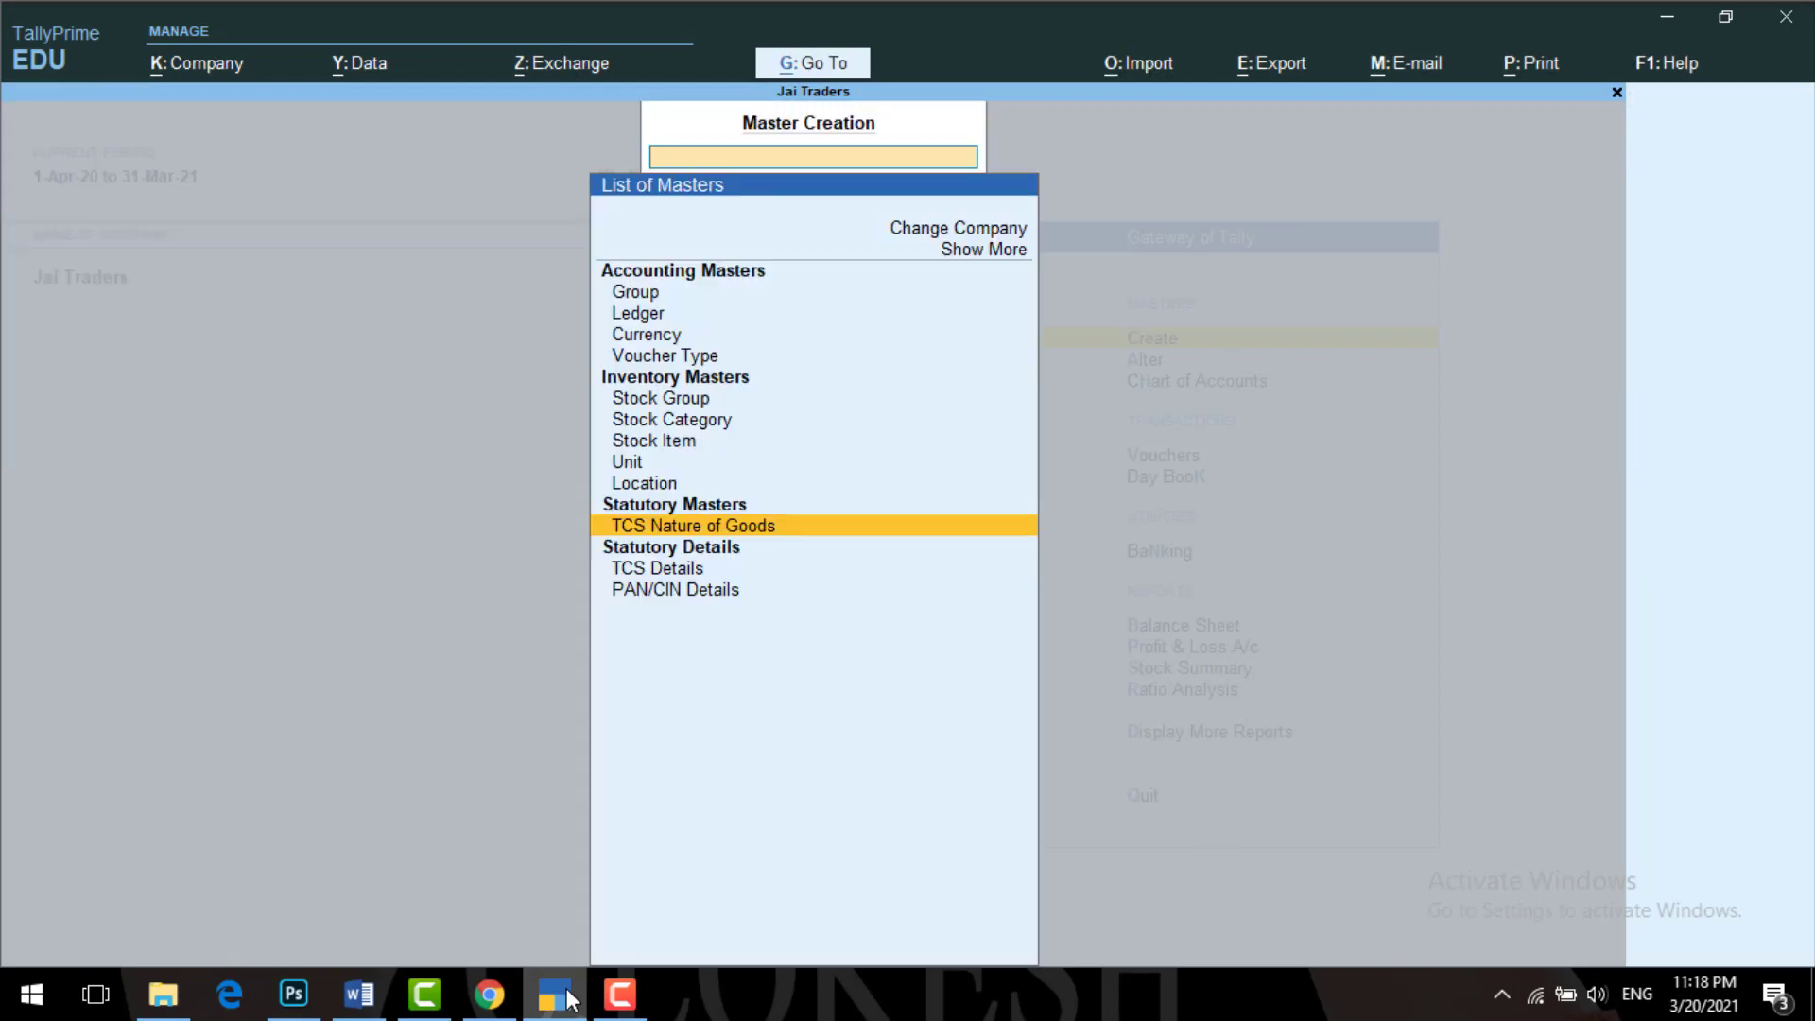
# - Create a ledger named SALES ON TCS under Sales Accounts
pyautogui.press('Up')
pyautogui.press('Up')
pyautogui.press('Up')
pyautogui.press('Up')
pyautogui.press('Up')
pyautogui.press('Up')
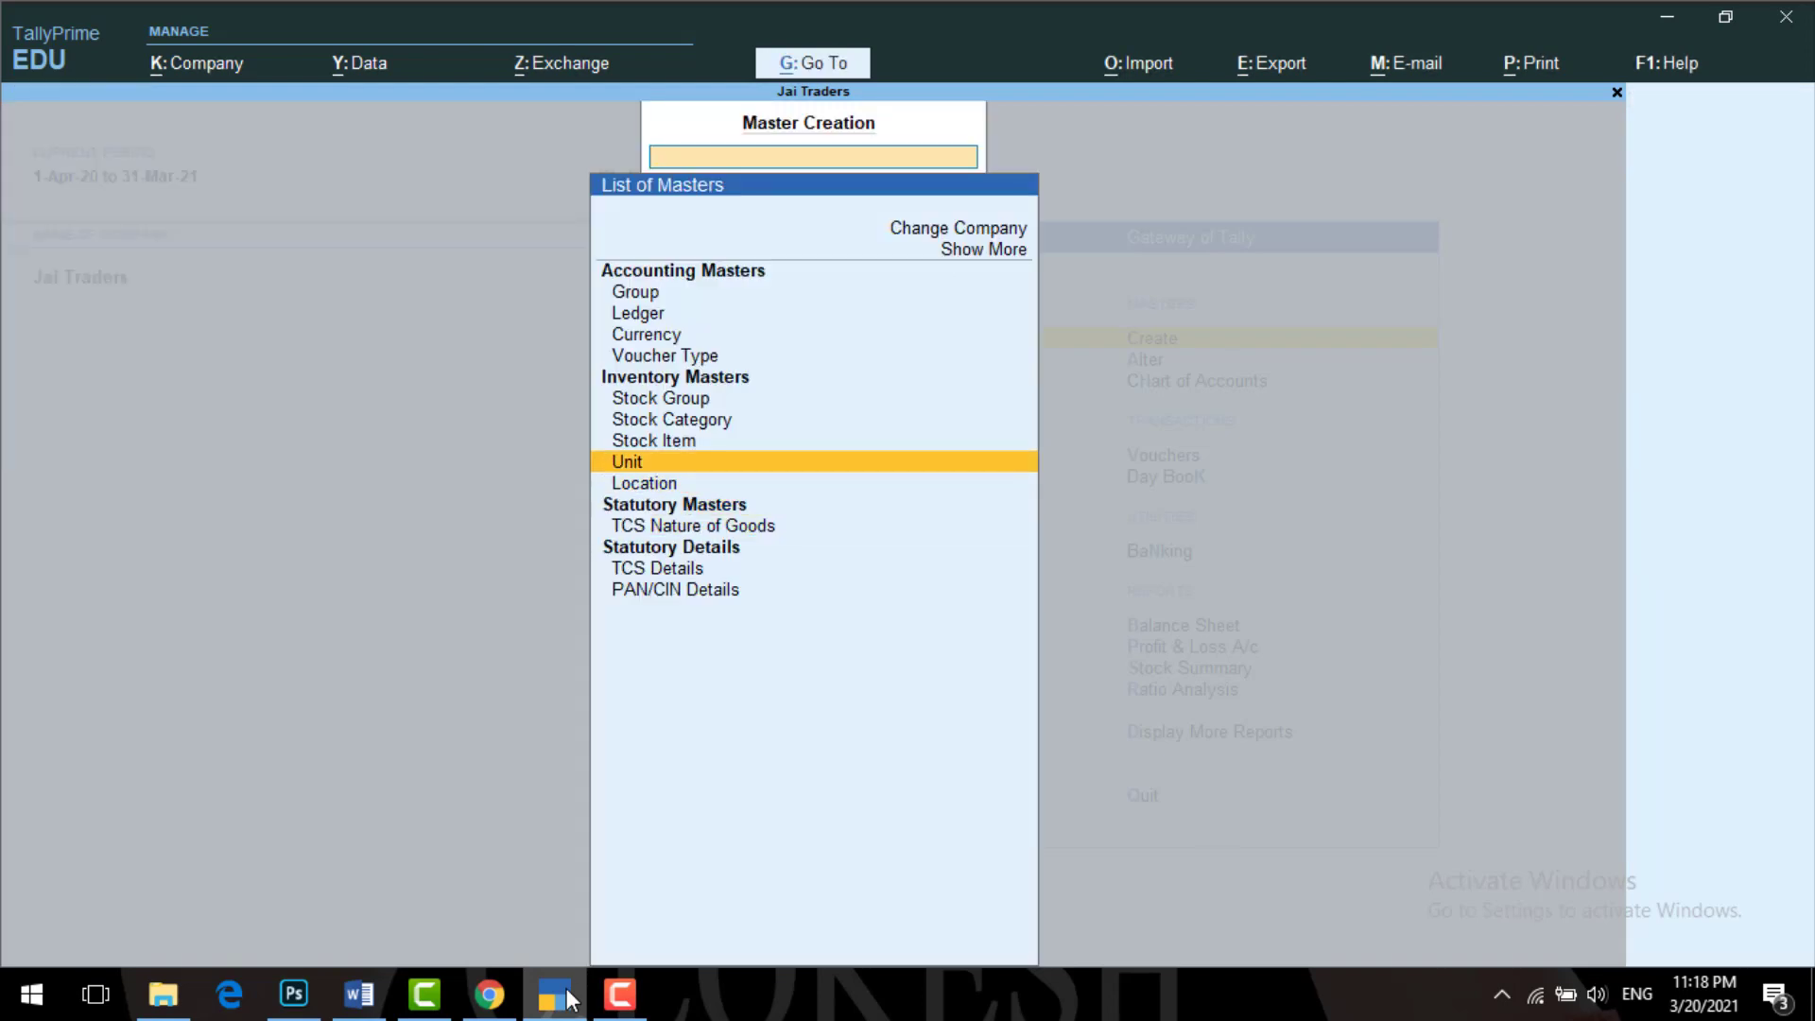
pyautogui.press('Up')
pyautogui.press('Up')
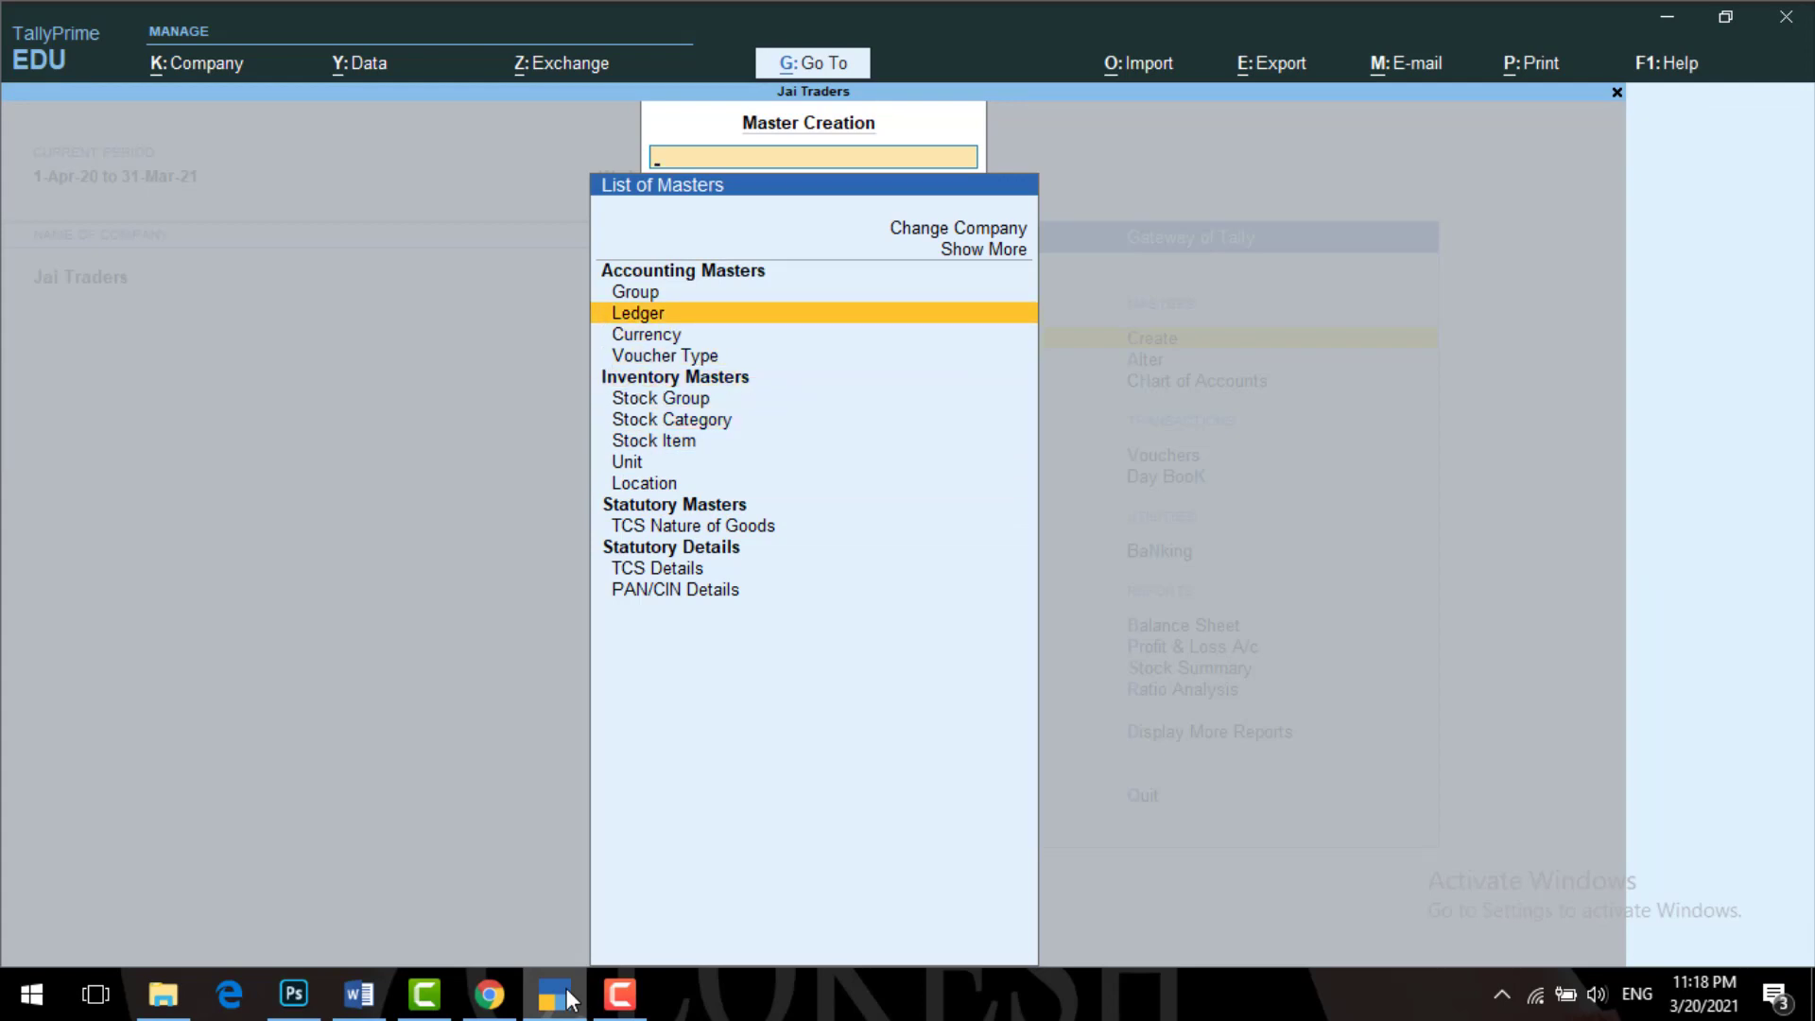
pyautogui.press('Return')
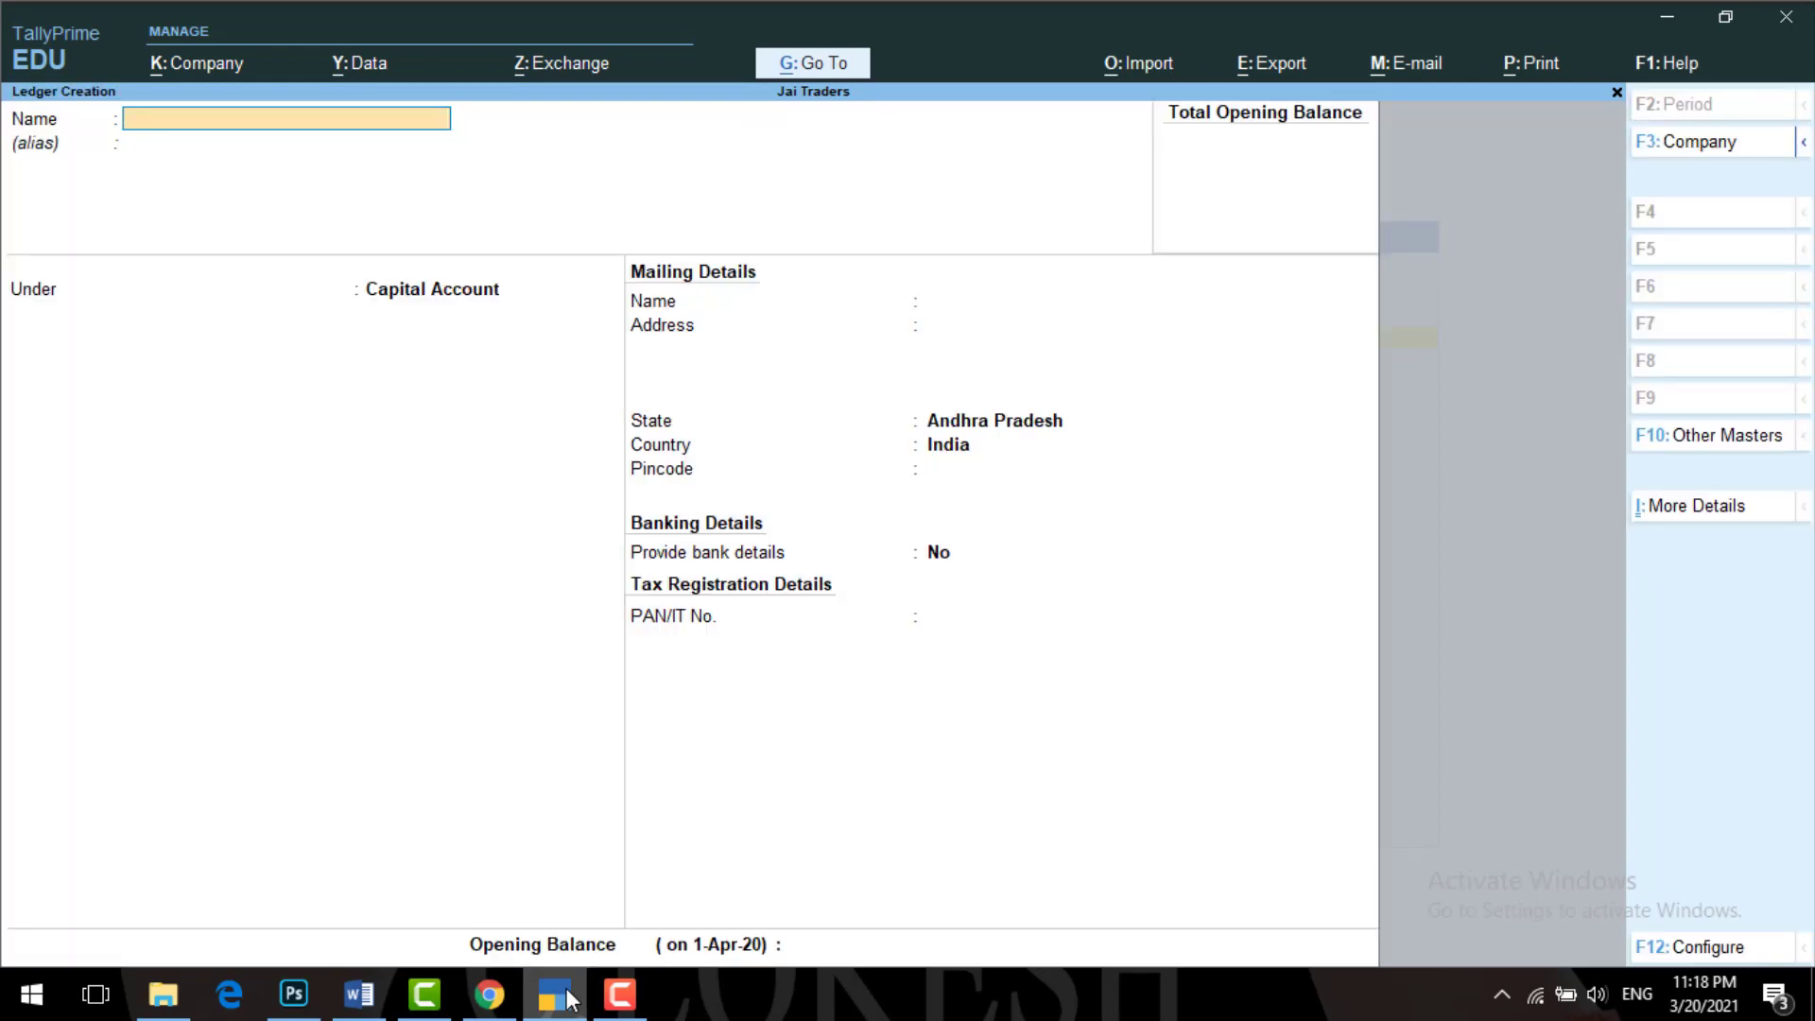
pyautogui.write('SALES ON TCS')
pyautogui.press('Return')
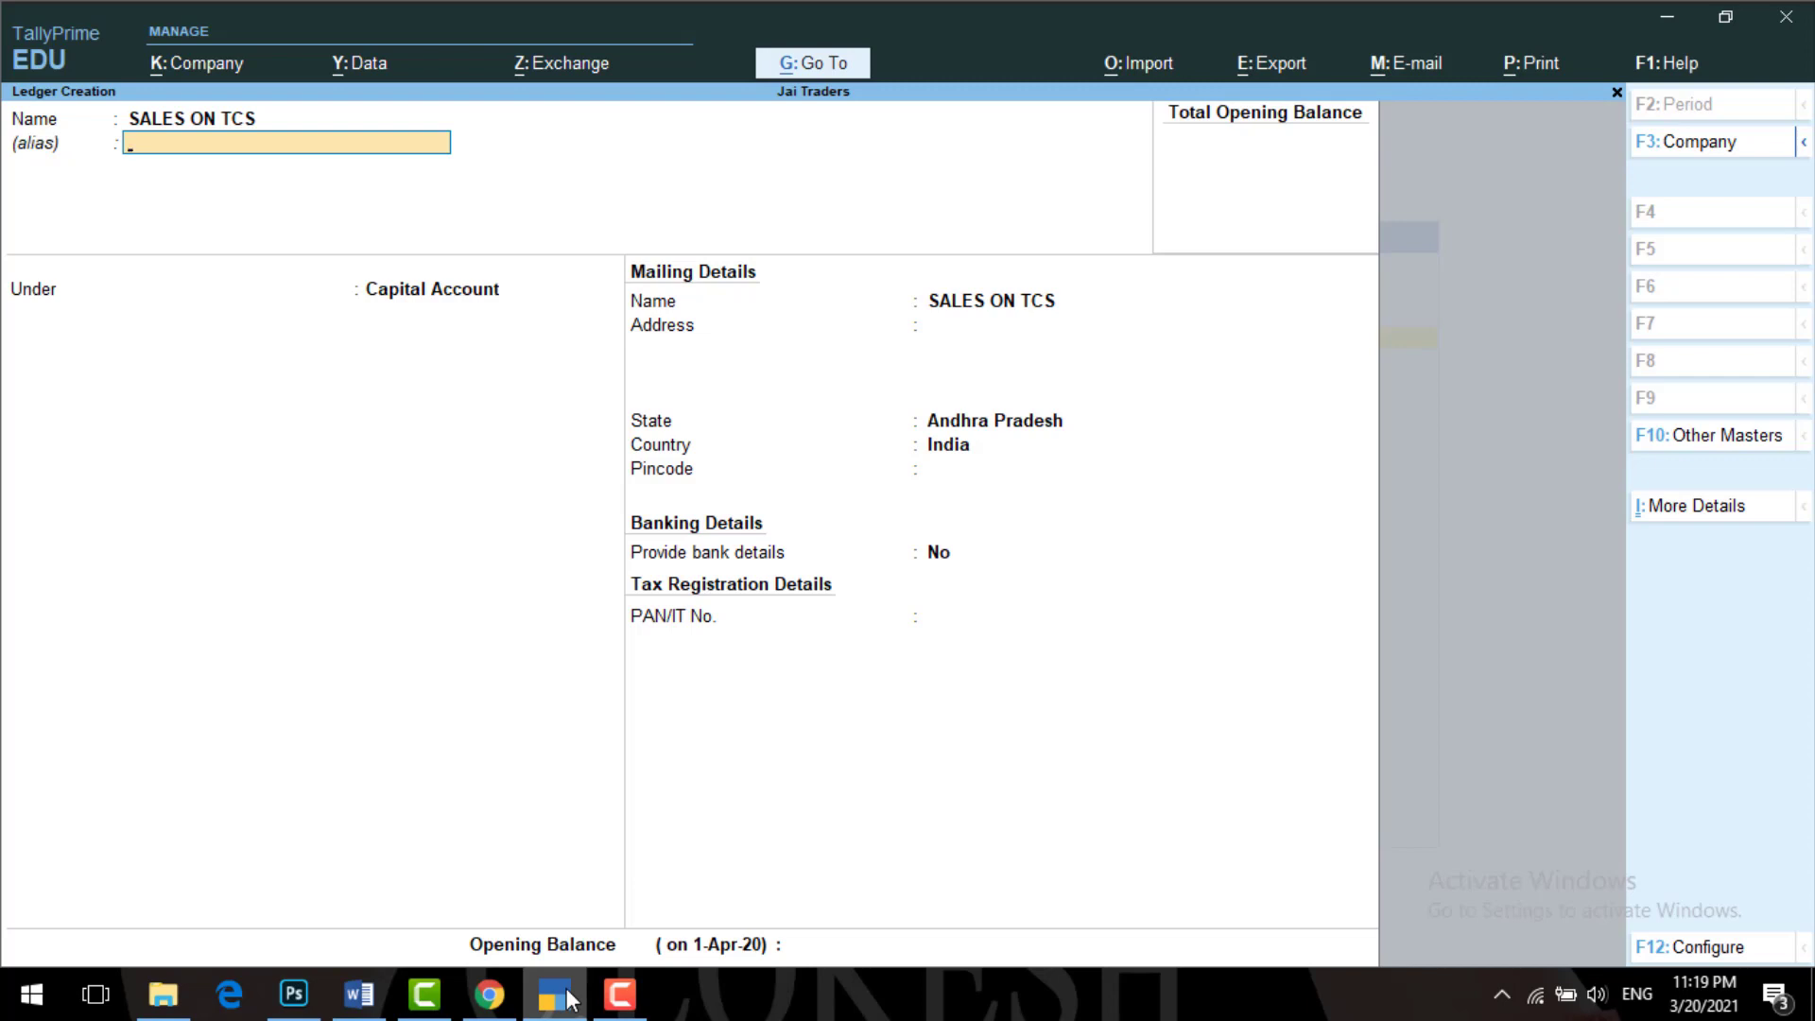
pyautogui.press('Return')
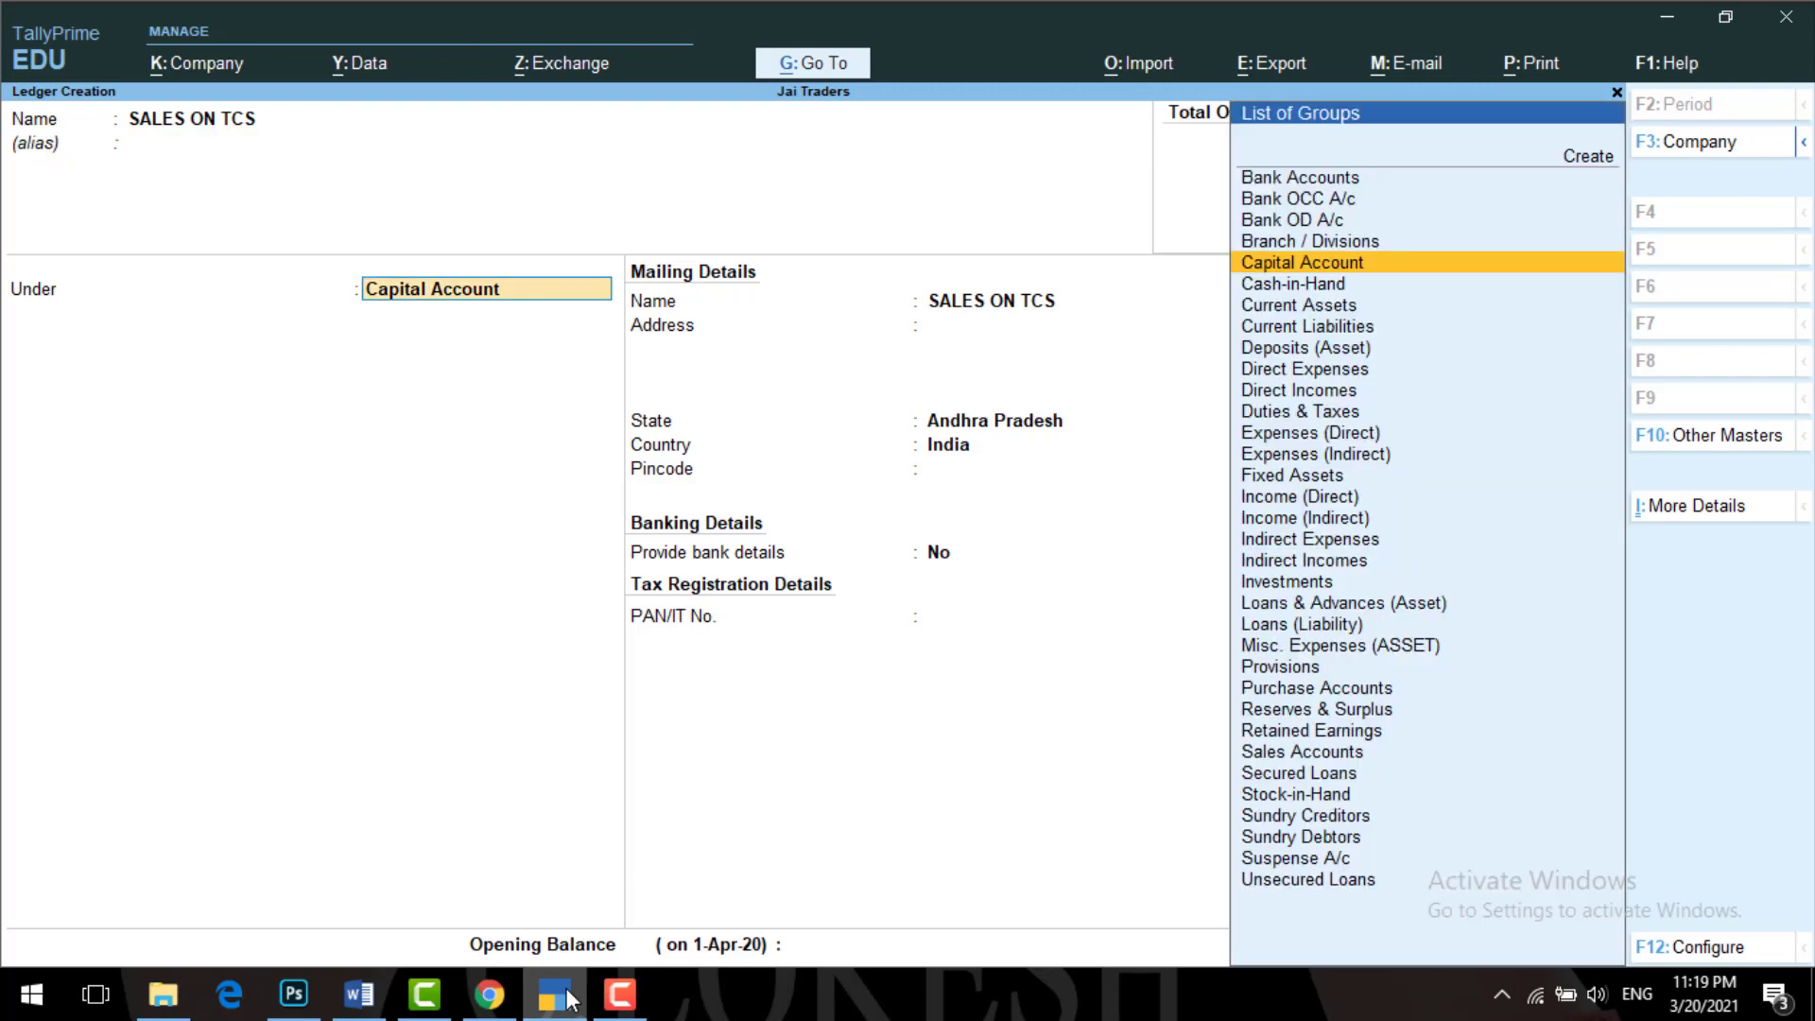
pyautogui.write('SA')
pyautogui.press('Return')
pyautogui.press('Return')
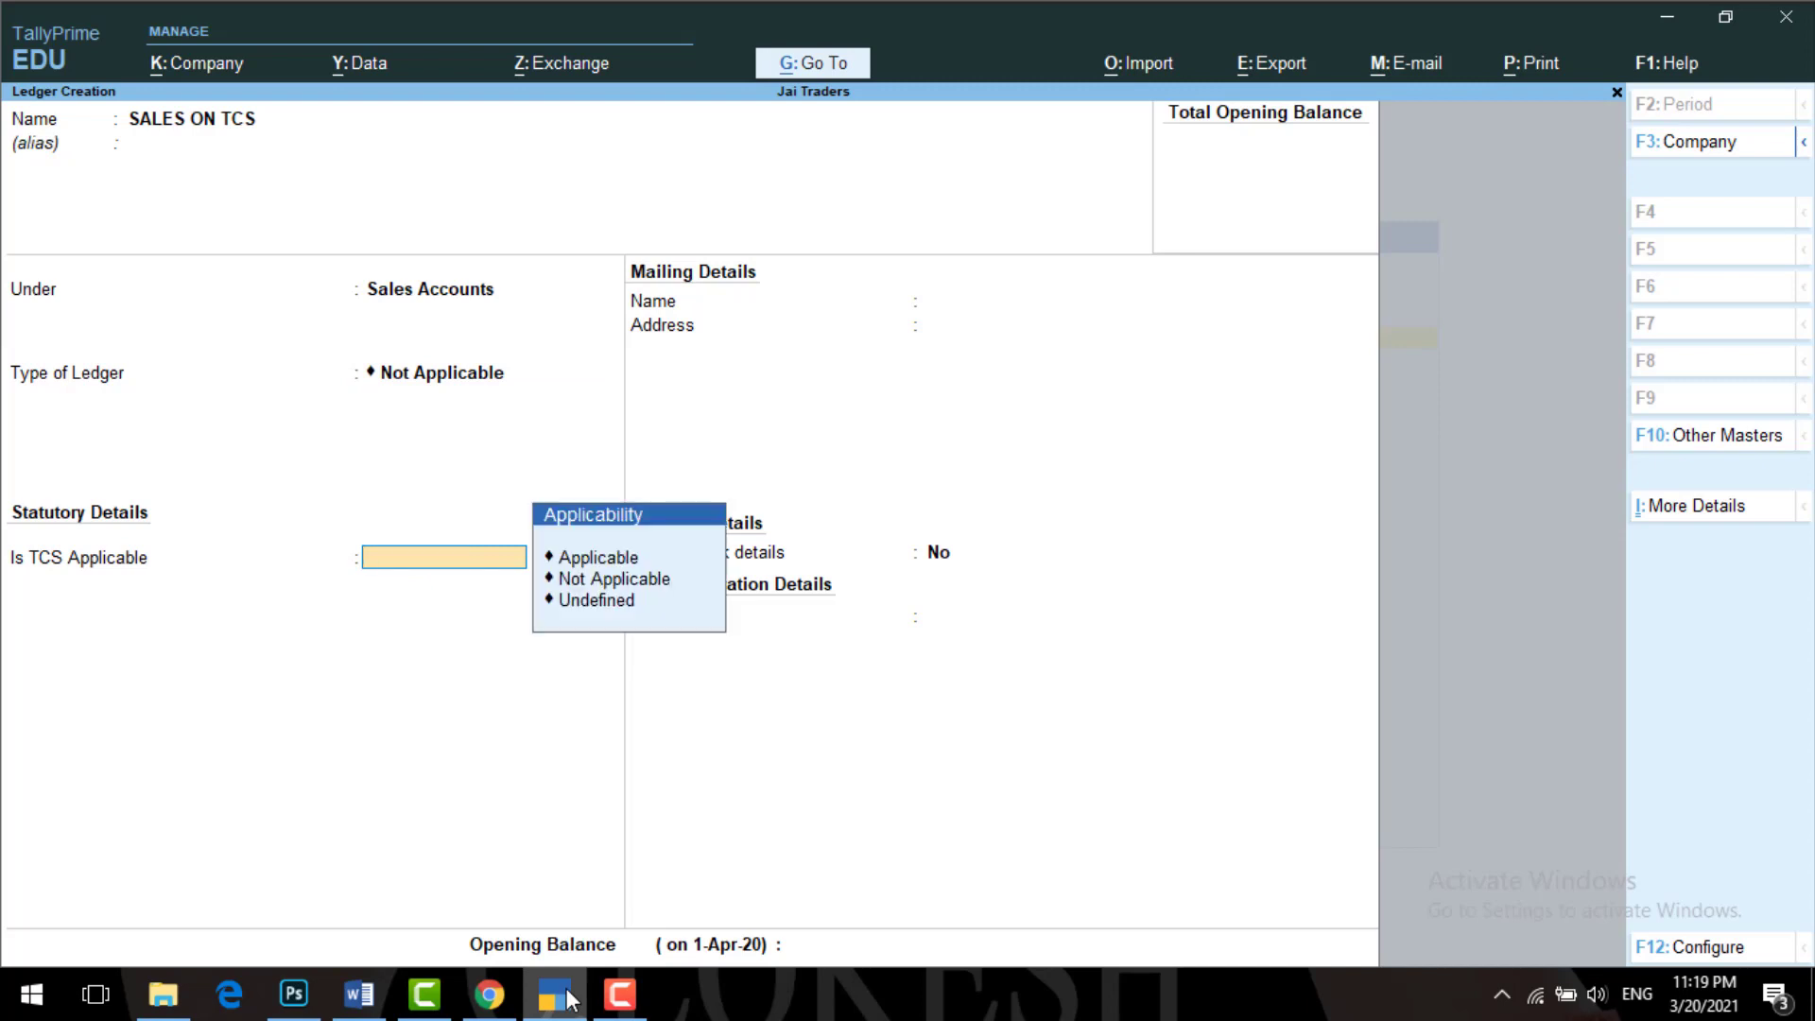
# - Make the ledger TCS applicable with nature of goods Any and save it
pyautogui.press('Up')
pyautogui.press('Up')
pyautogui.press('Return')
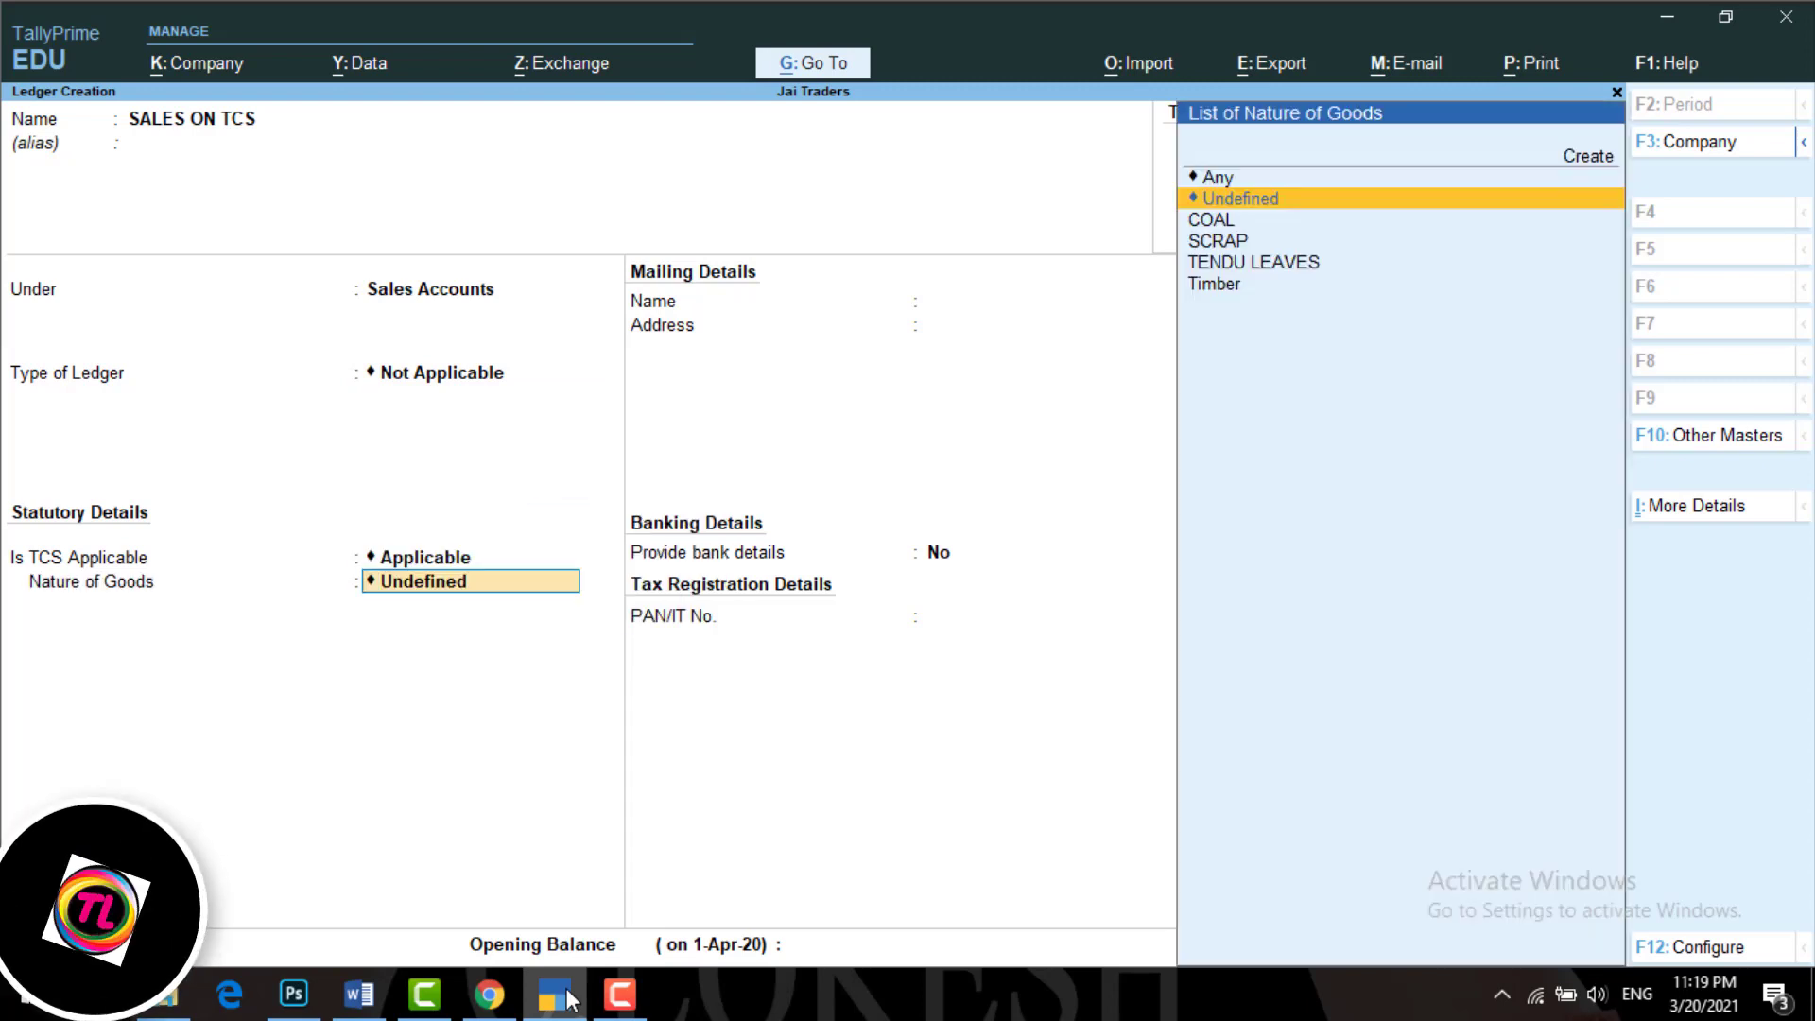
pyautogui.press('Up')
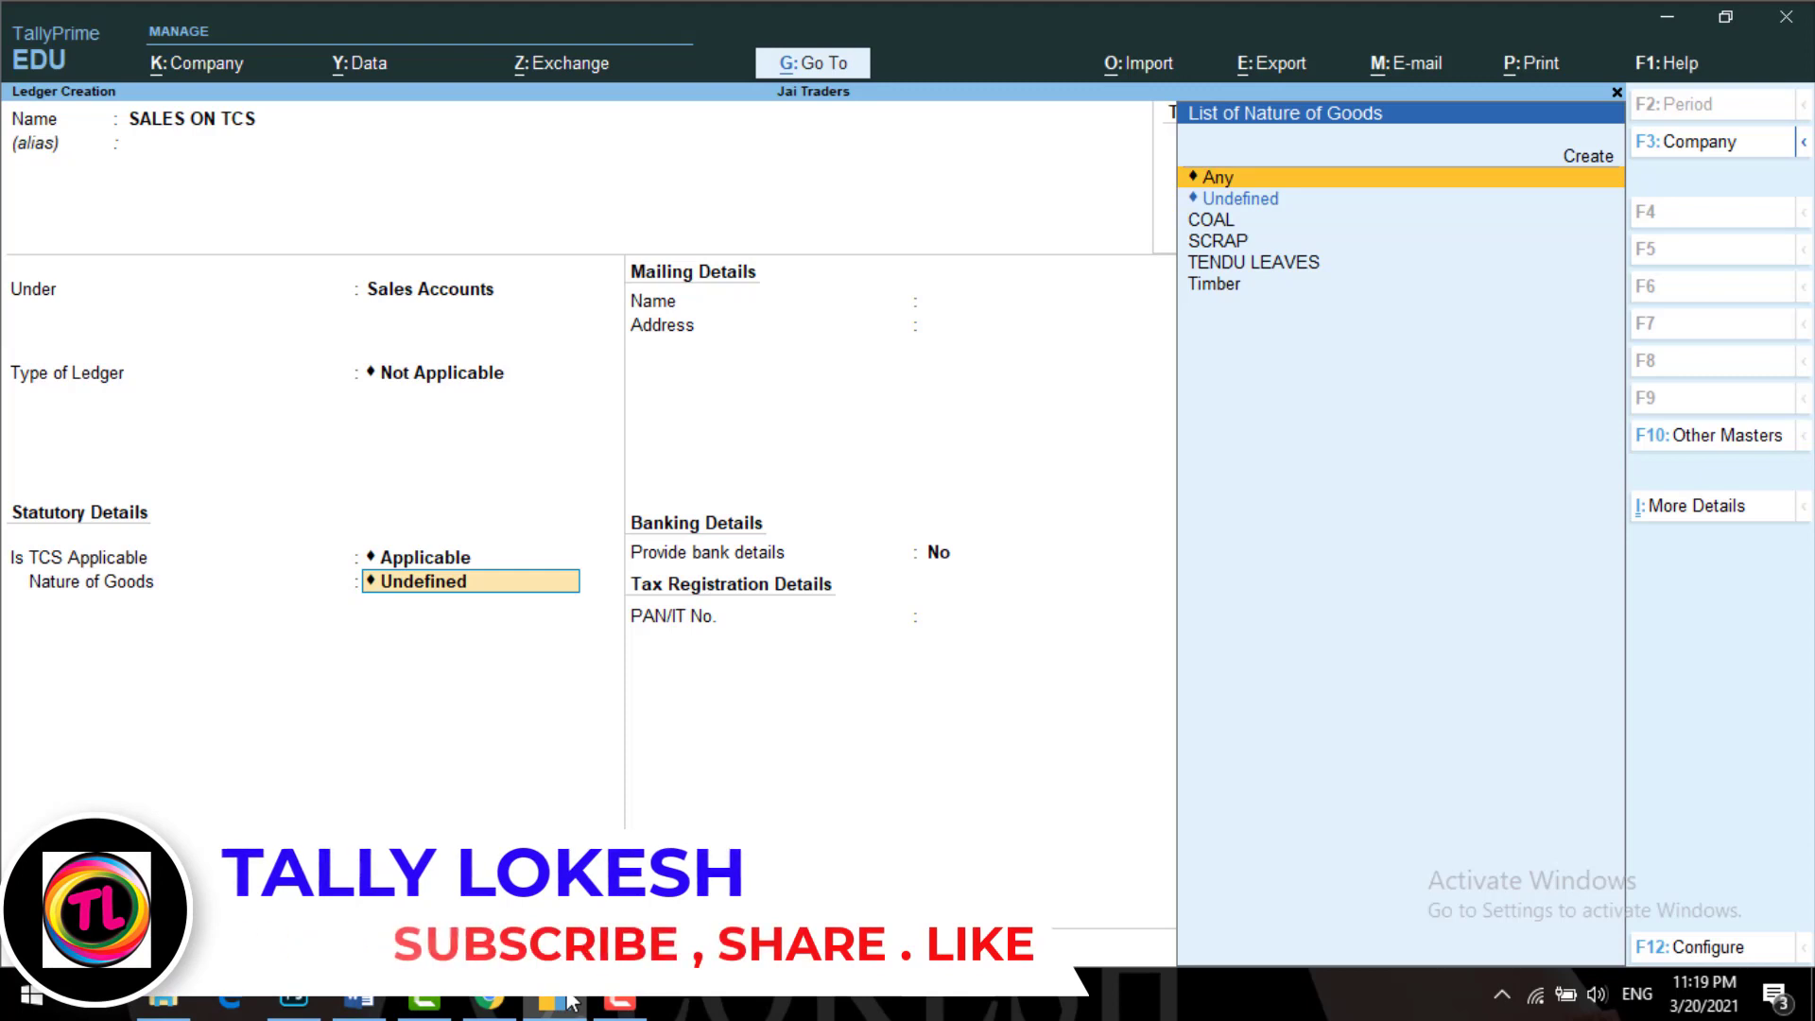
pyautogui.press('Down')
pyautogui.press('Down')
pyautogui.press('Down')
pyautogui.press('Down')
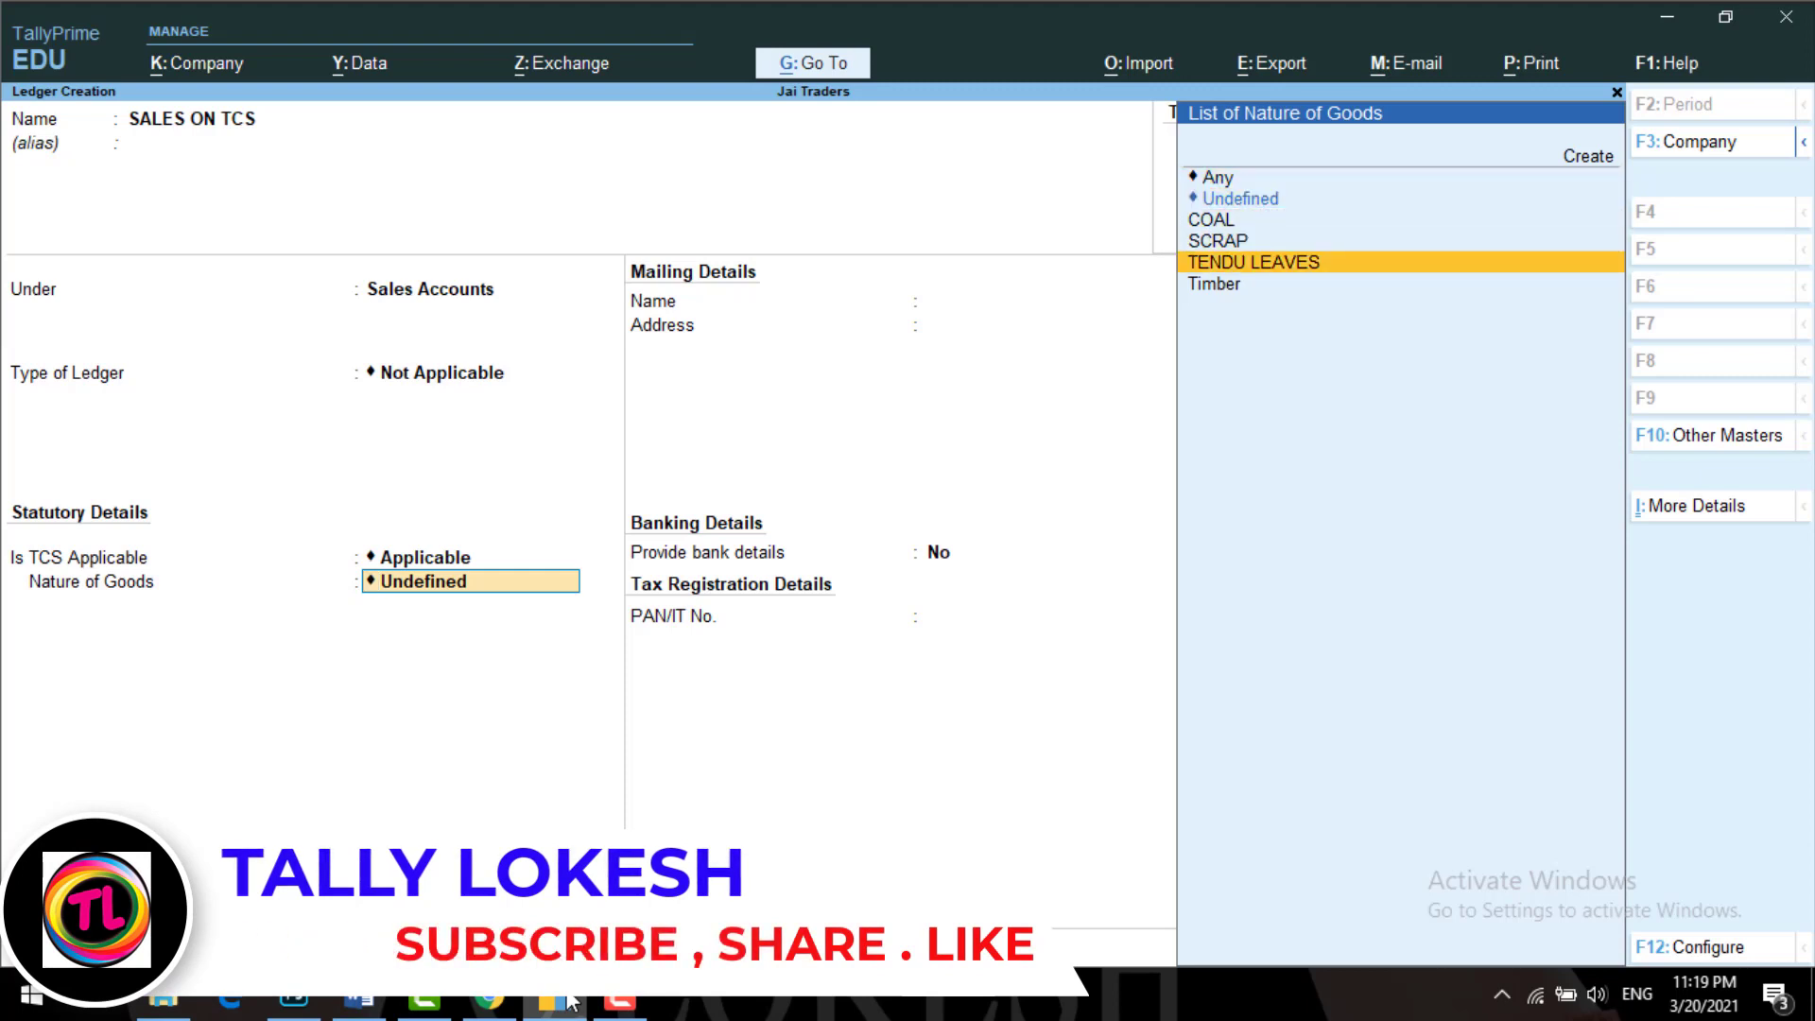
pyautogui.press('Up')
pyautogui.press('Up')
pyautogui.press('Up')
pyautogui.press('Up')
pyautogui.press('Return')
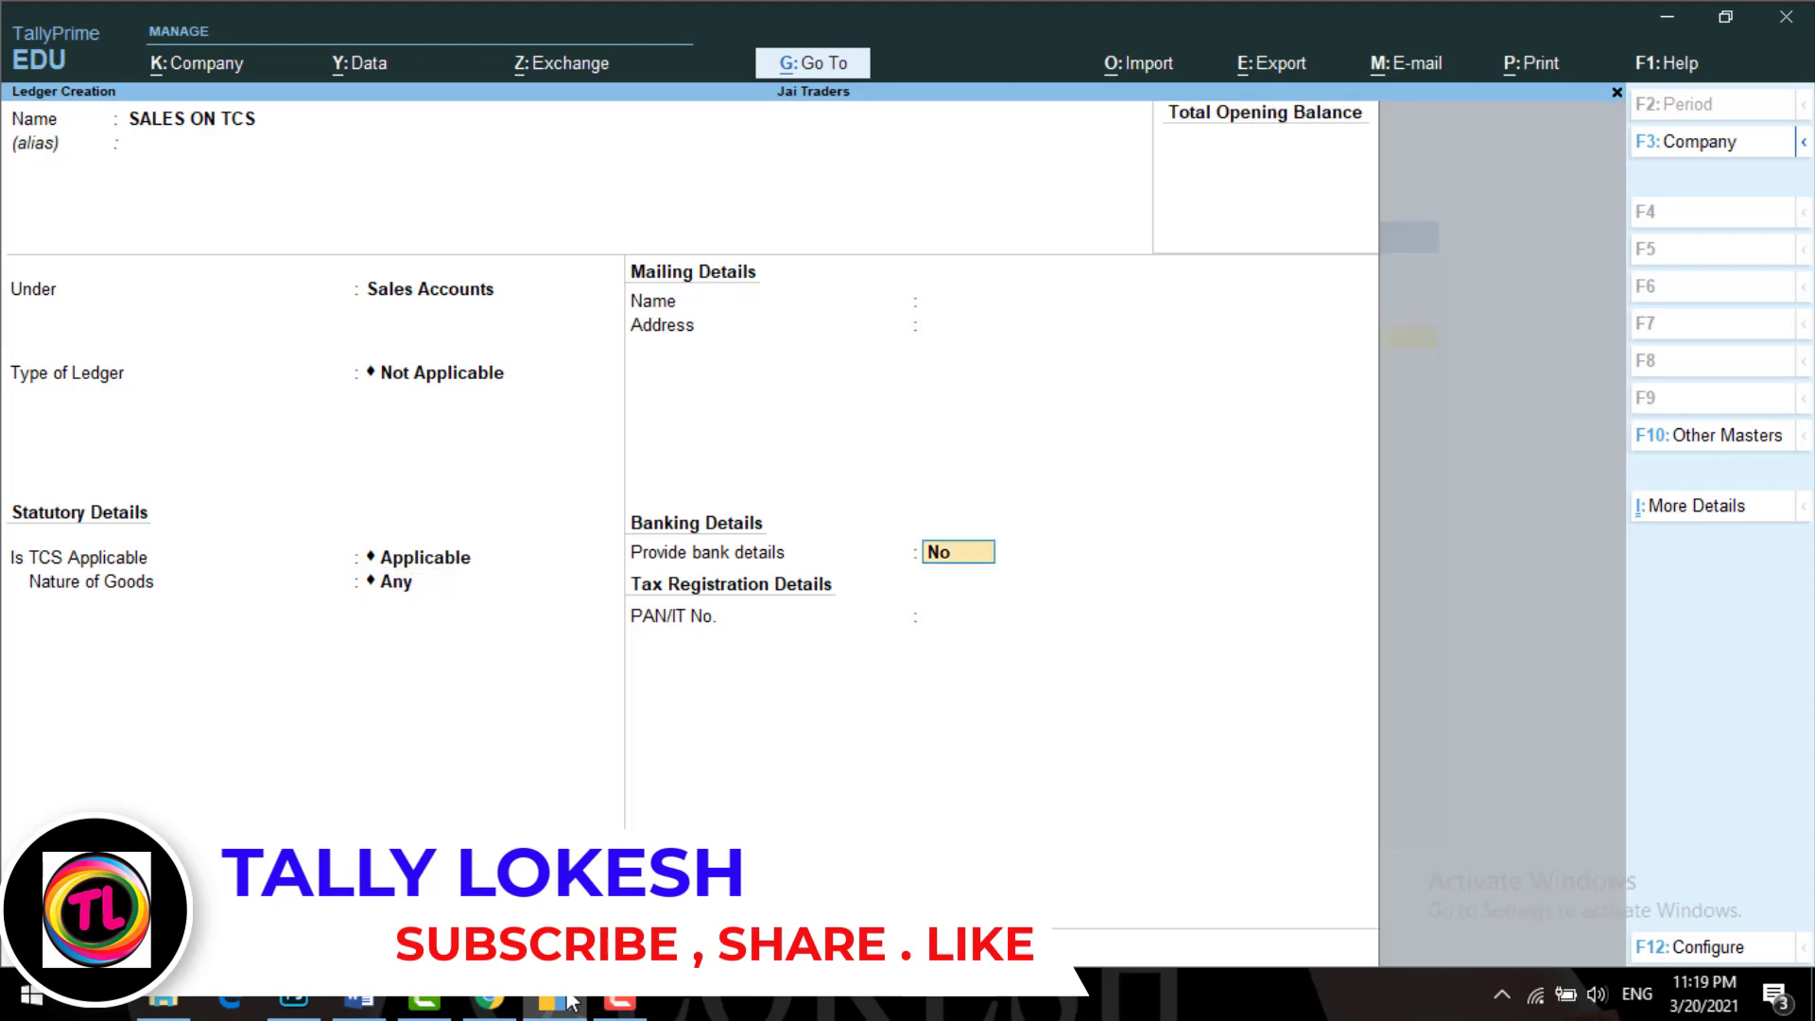
pyautogui.press('Return')
pyautogui.press('Return')
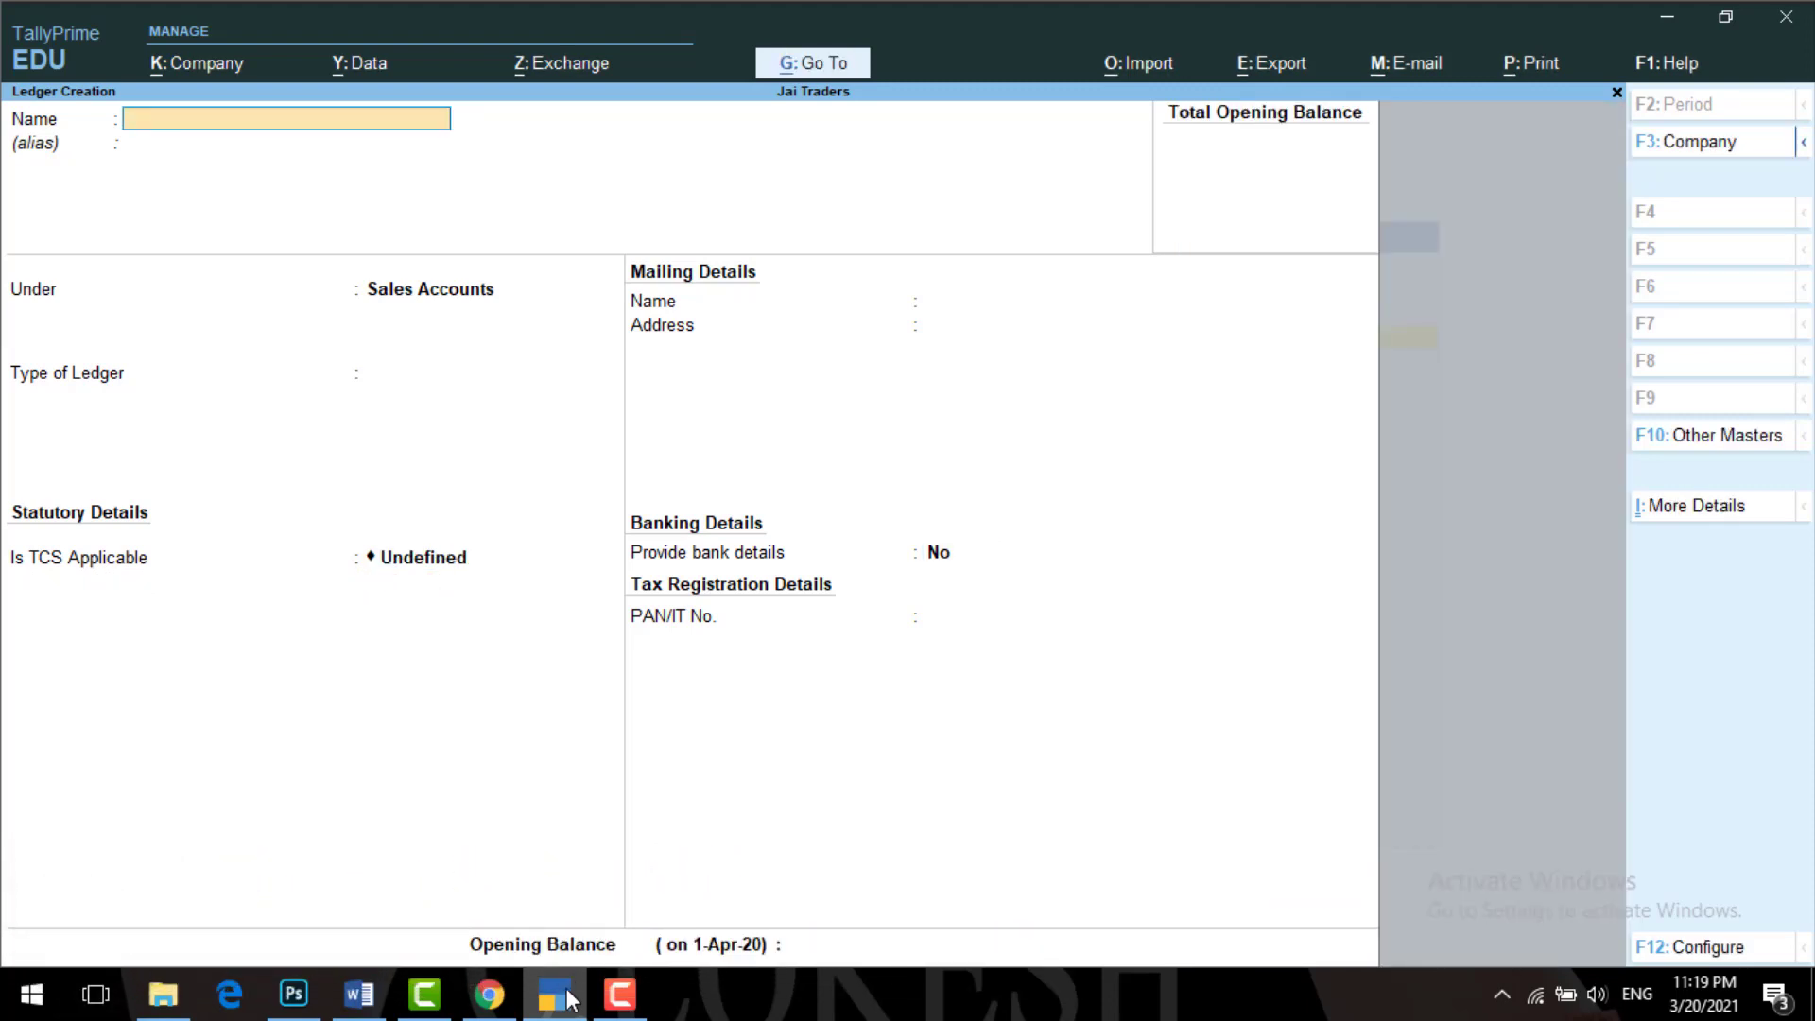
# - Save ledger TCS TA under Duties & Taxes, duty type TCS, nature of goods Any
pyautogui.write('TCS TA')
pyautogui.press('Return')
pyautogui.write('du')
pyautogui.press('Return')
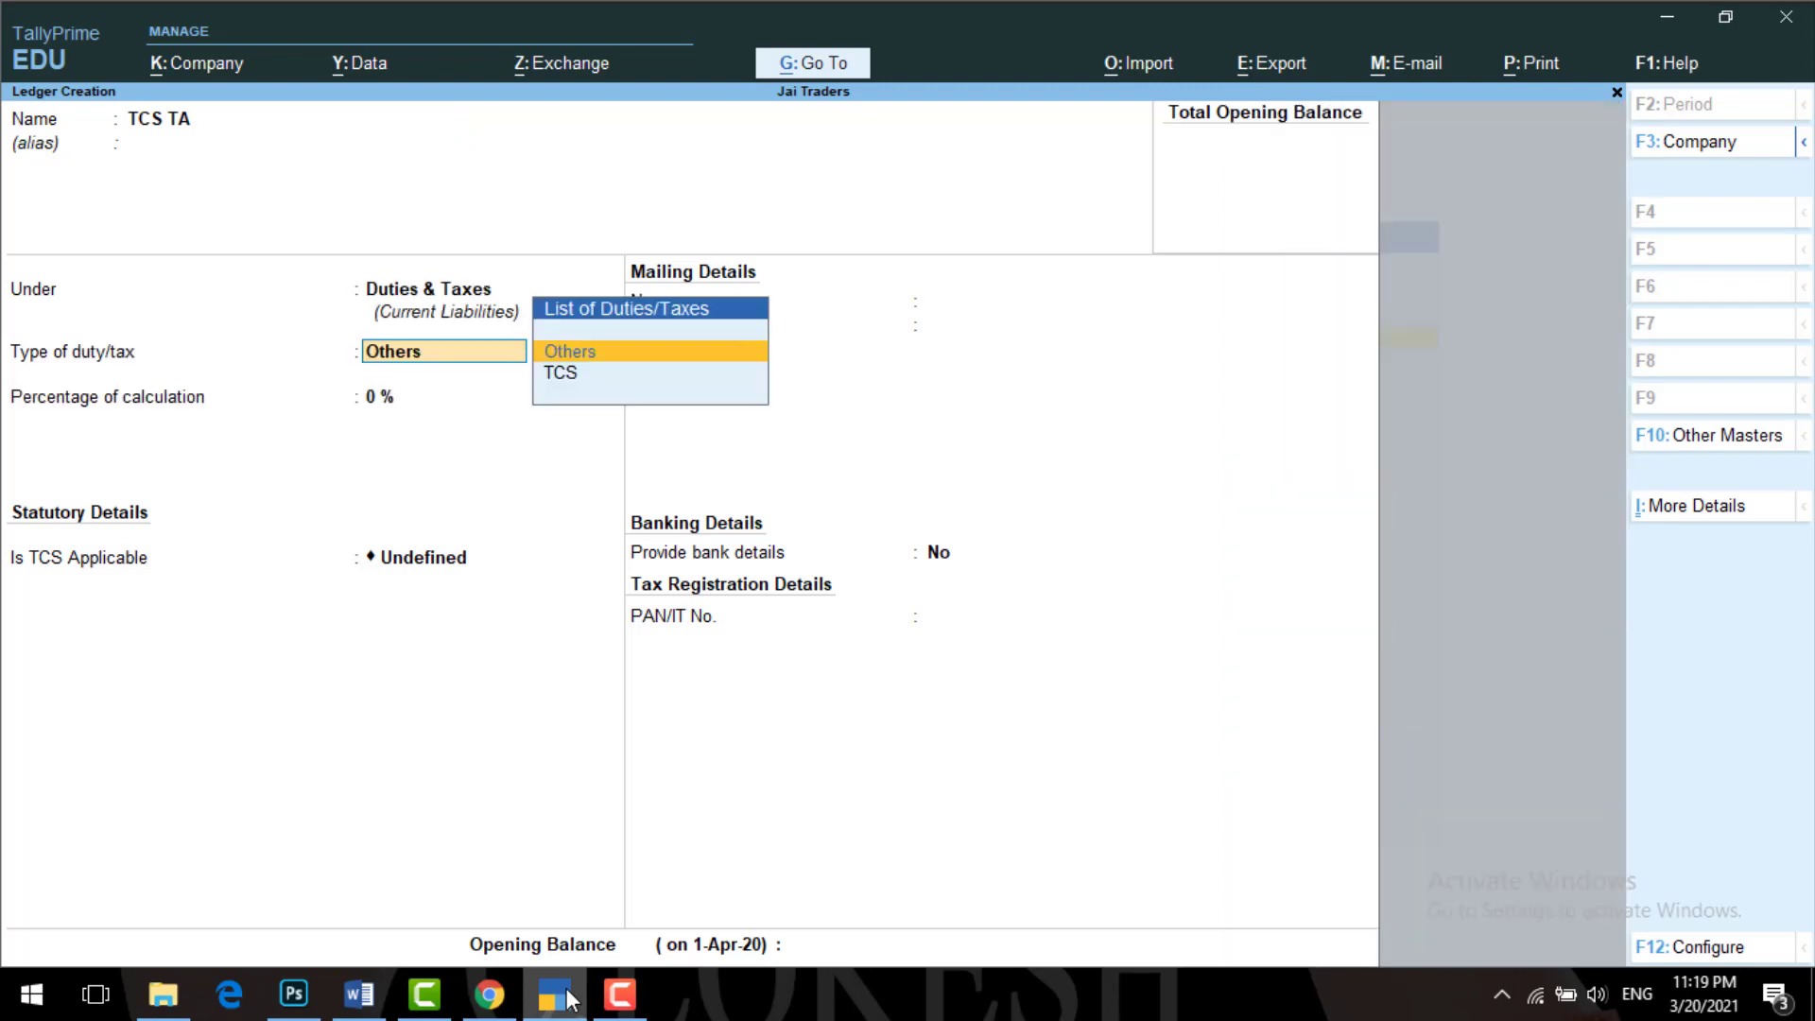
pyautogui.press('Down')
pyautogui.press('Return')
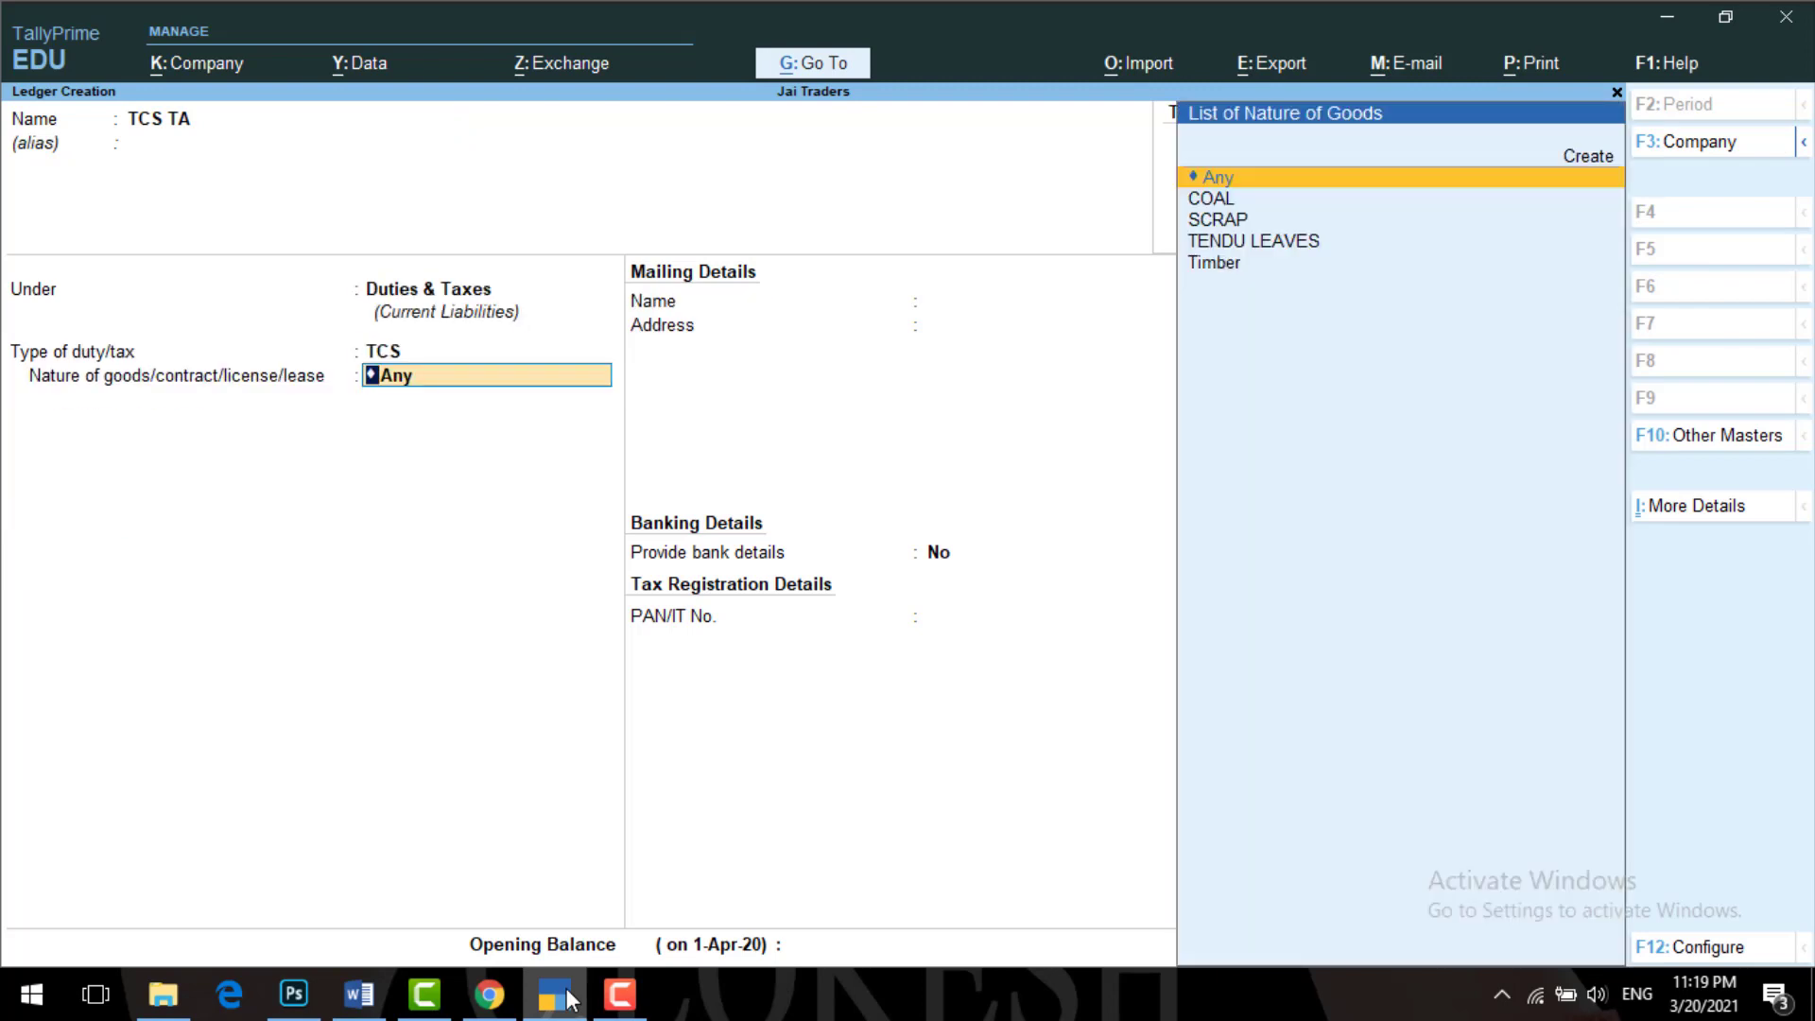
pyautogui.press('Return')
pyautogui.press('Return')
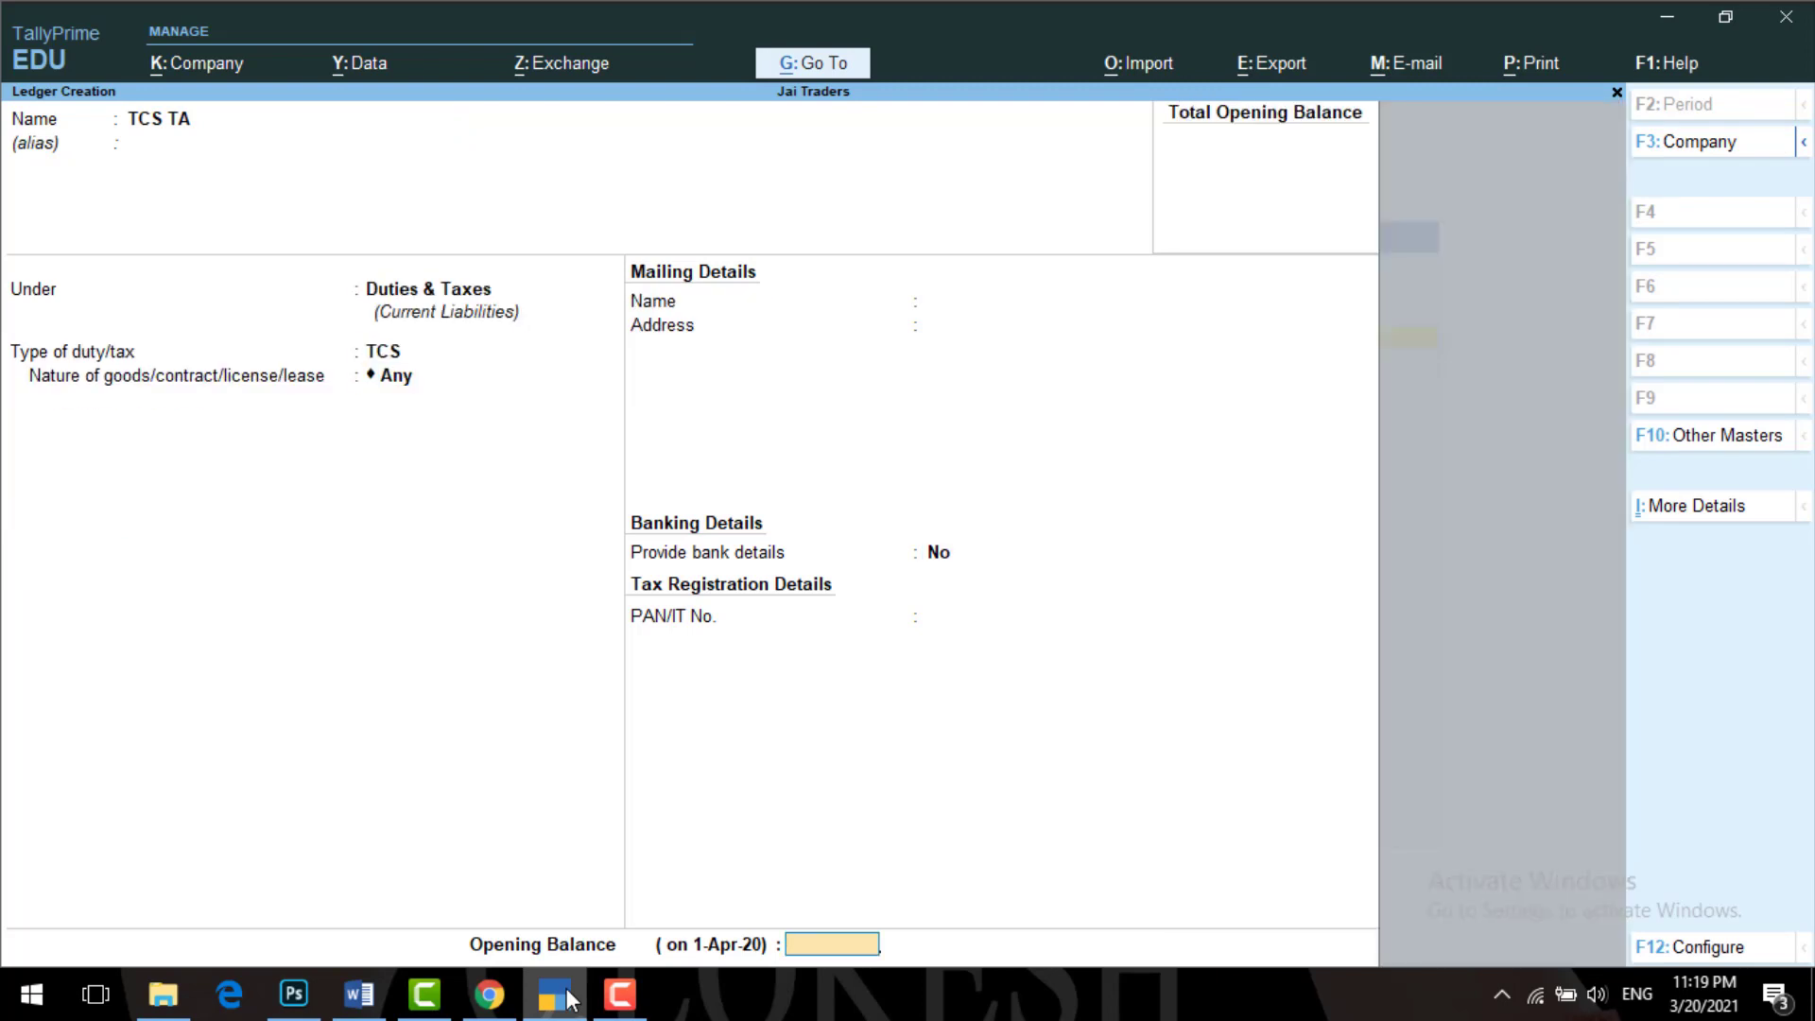
pyautogui.press('Return')
pyautogui.press('Return')
# - Create PALLAVI TRADERS under Sundry Debtors, TCS applicable, buyer type Individual/HUF - Resident
pyautogui.write('PA')
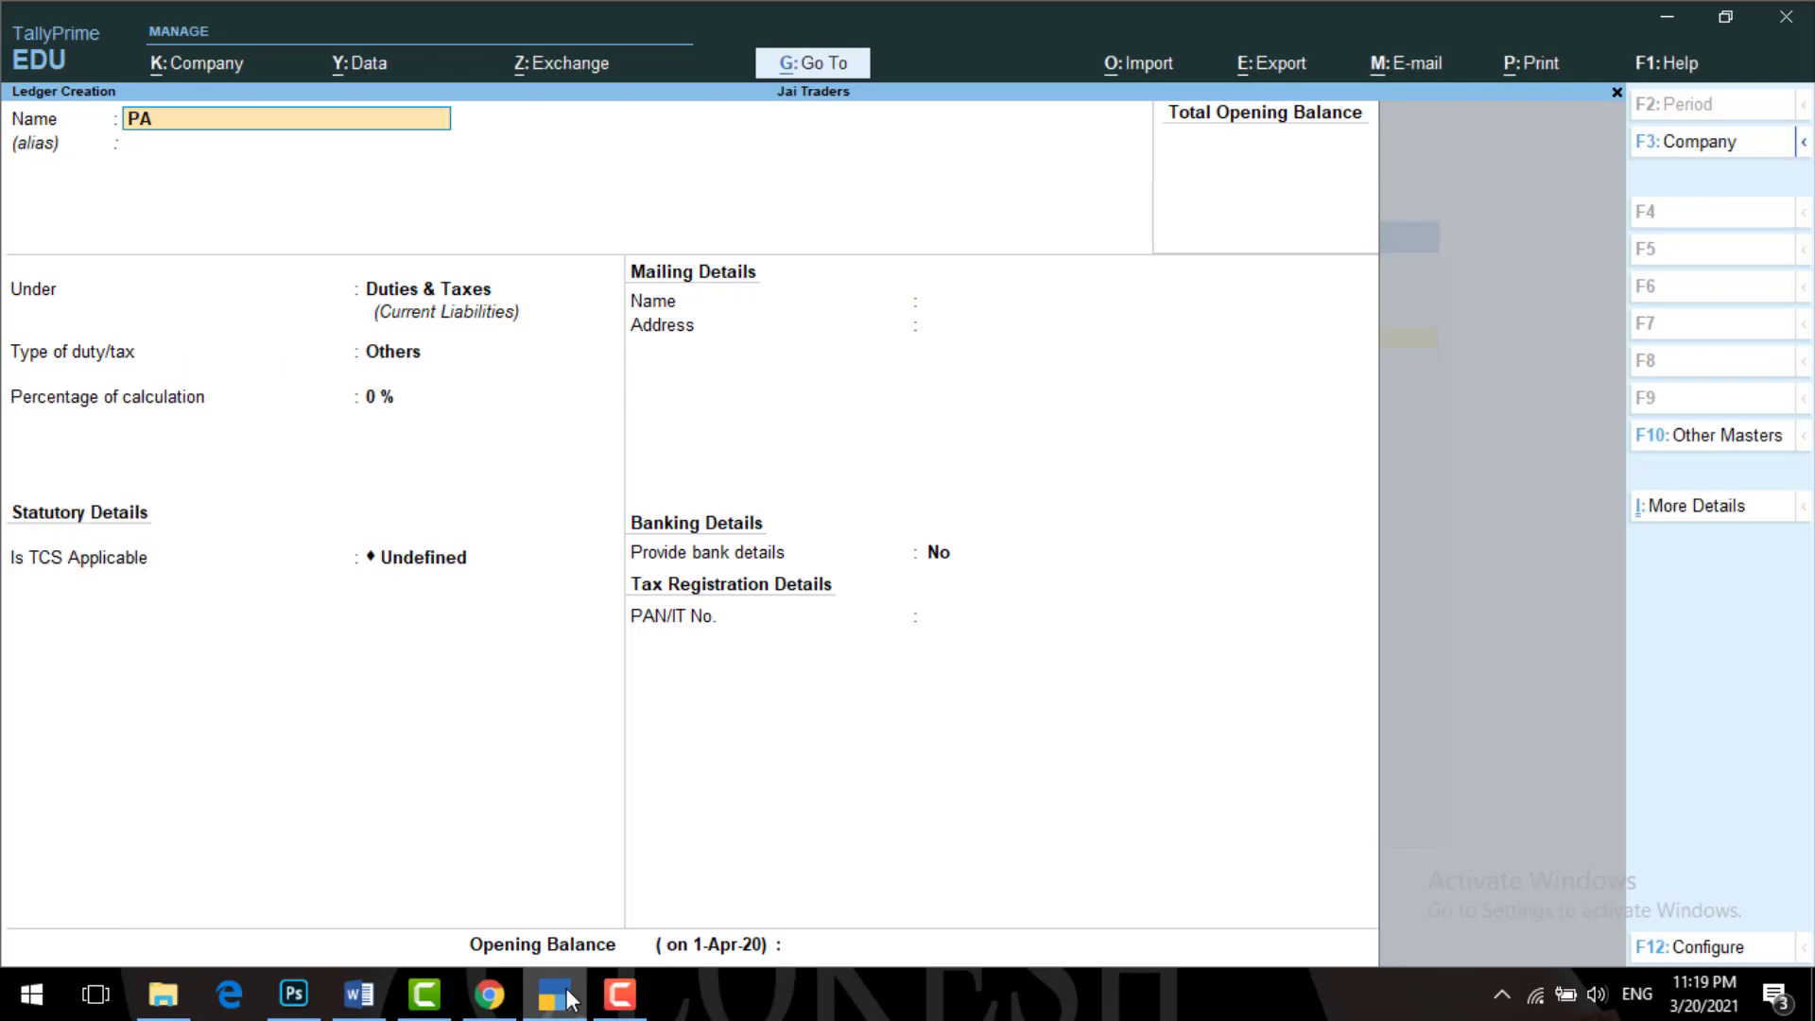
pyautogui.write('LLAVI TRADERS')
pyautogui.press('Return')
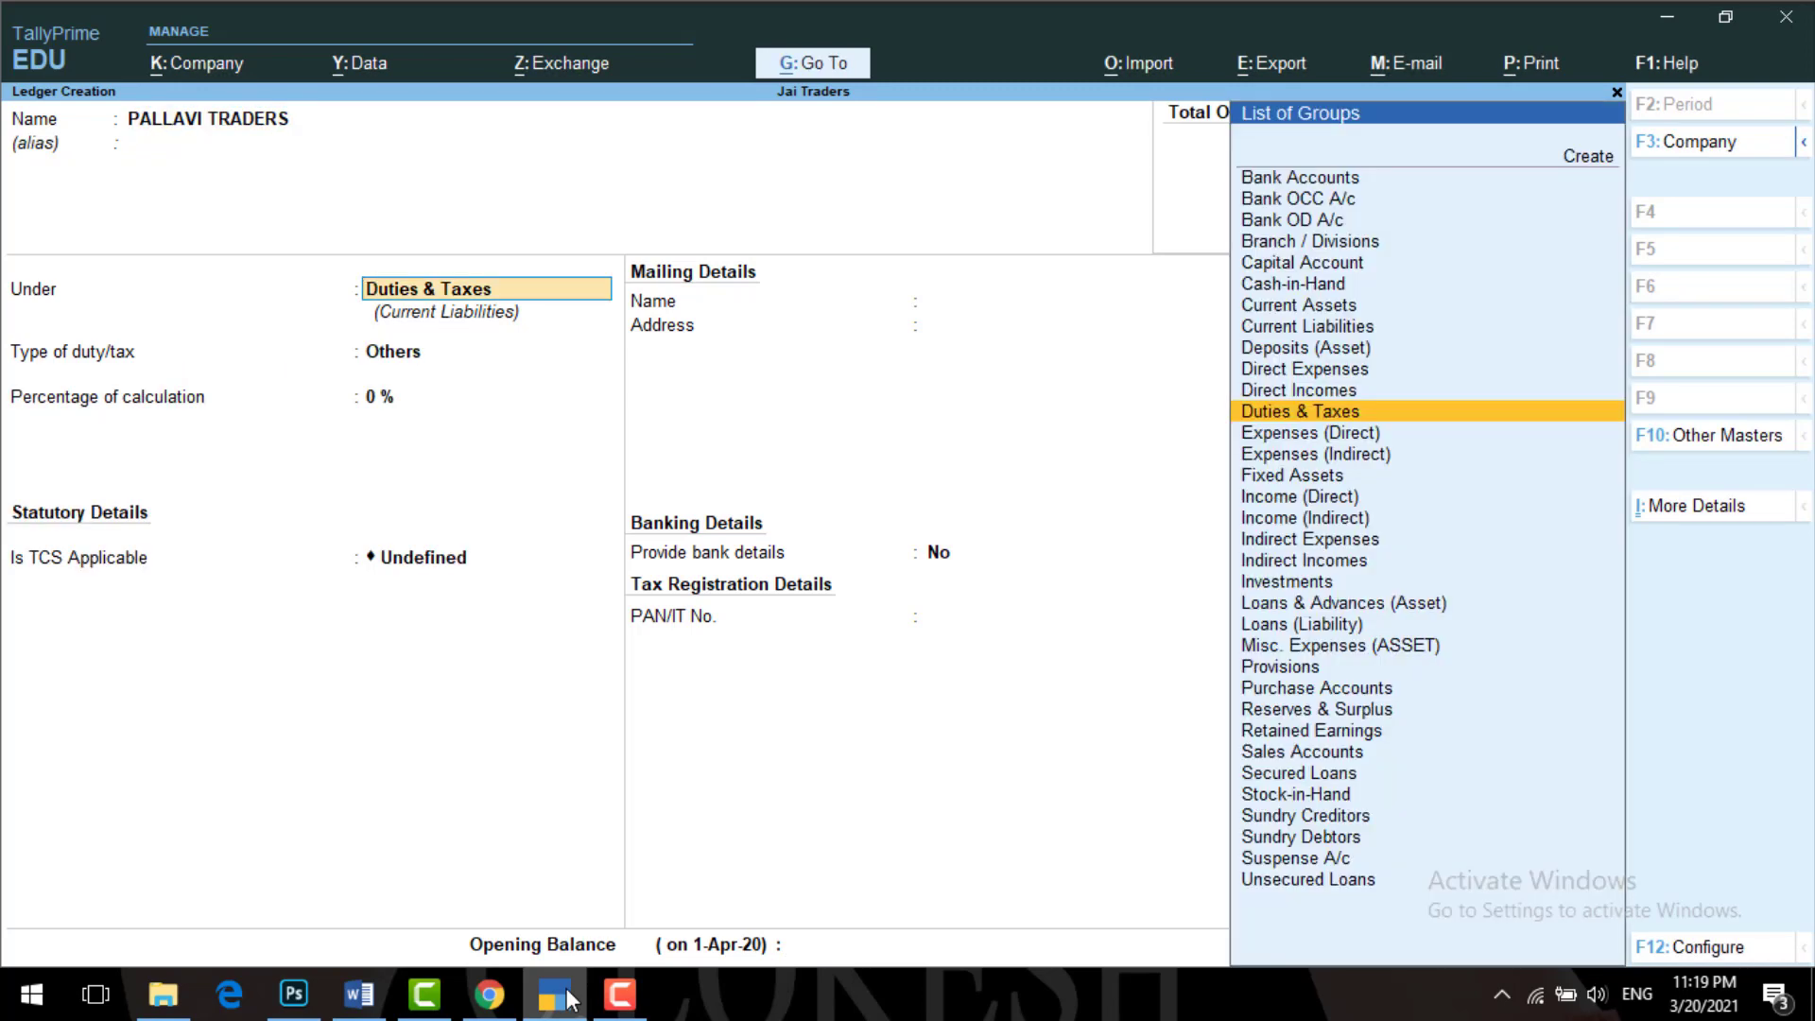
pyautogui.write('SUN')
pyautogui.press('Down')
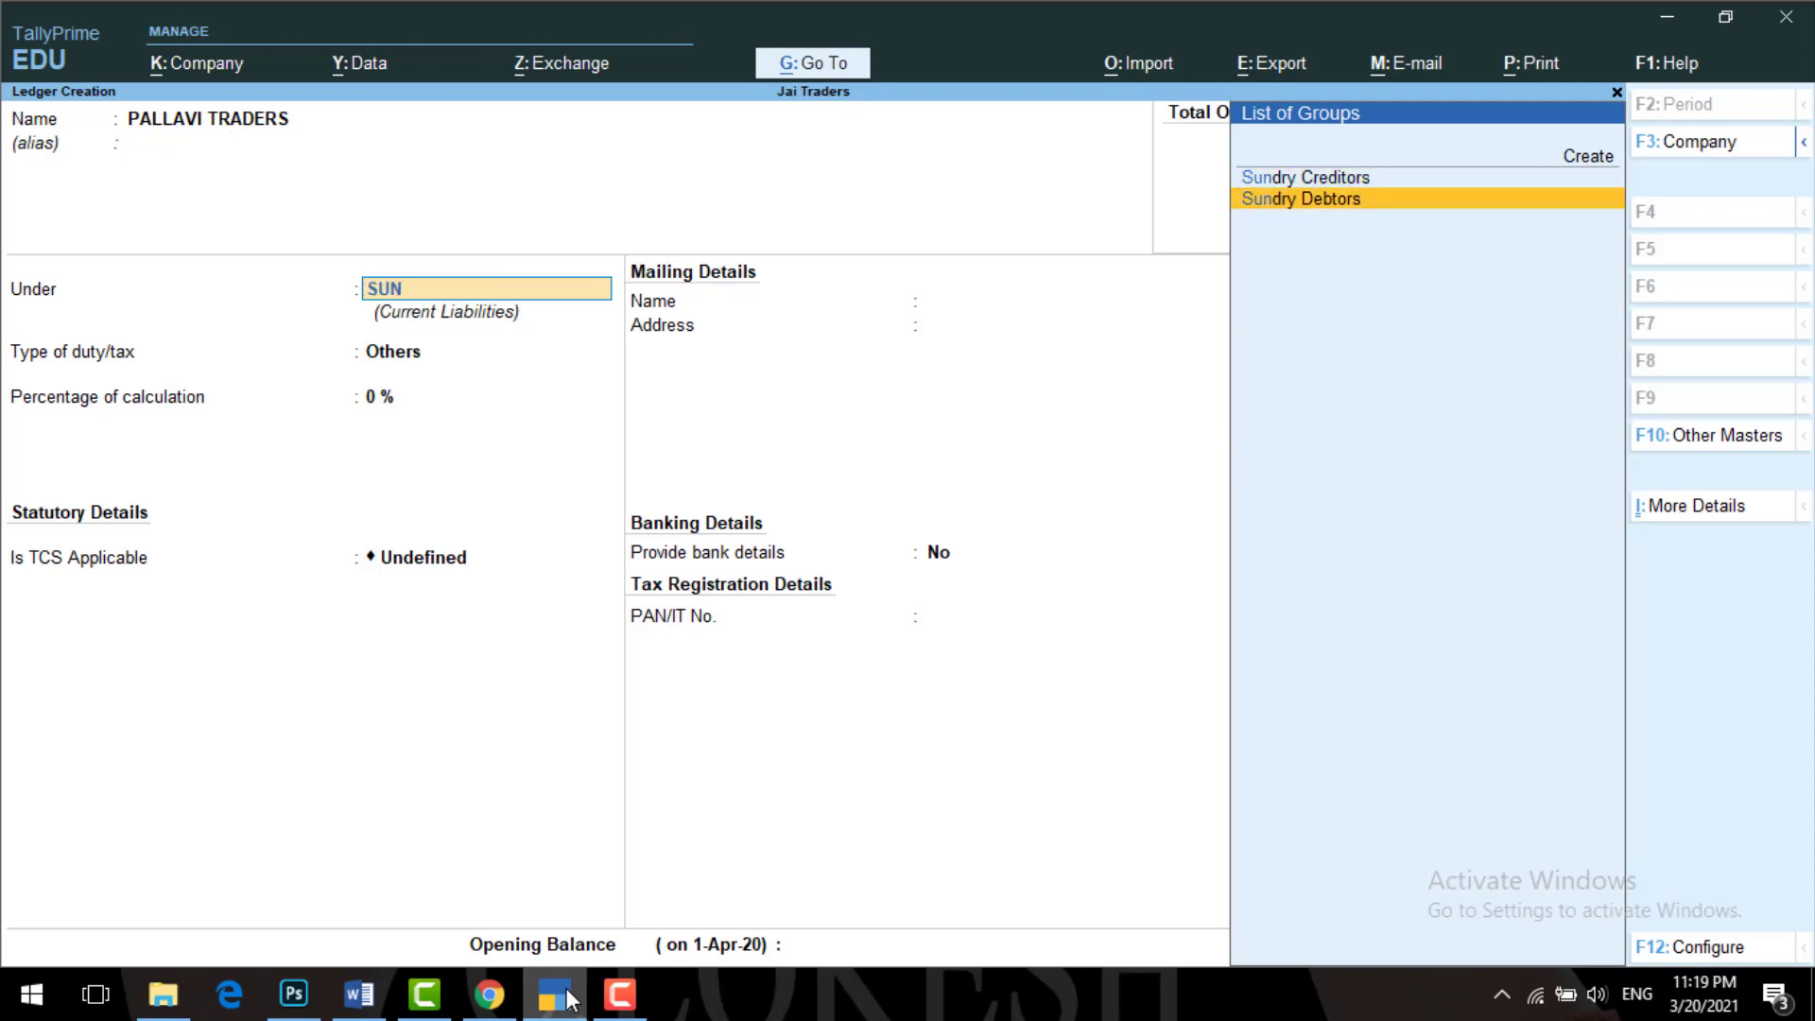
pyautogui.press('Return')
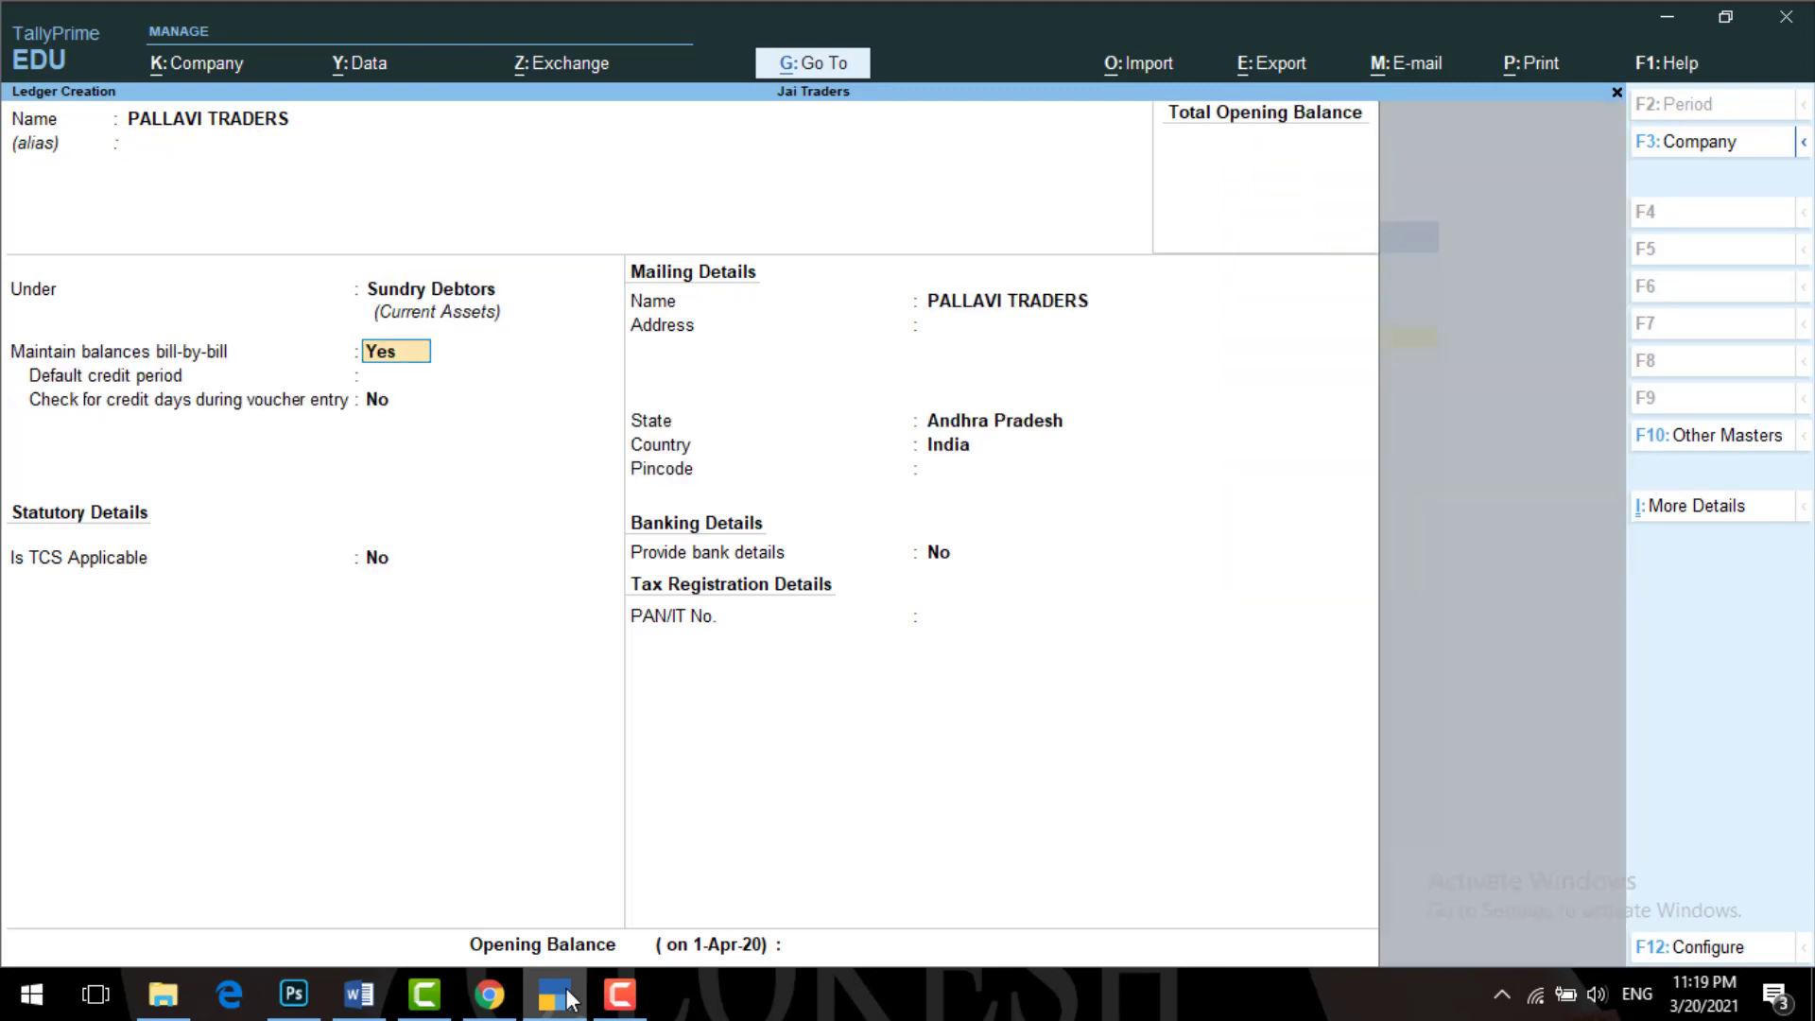
pyautogui.press('Return')
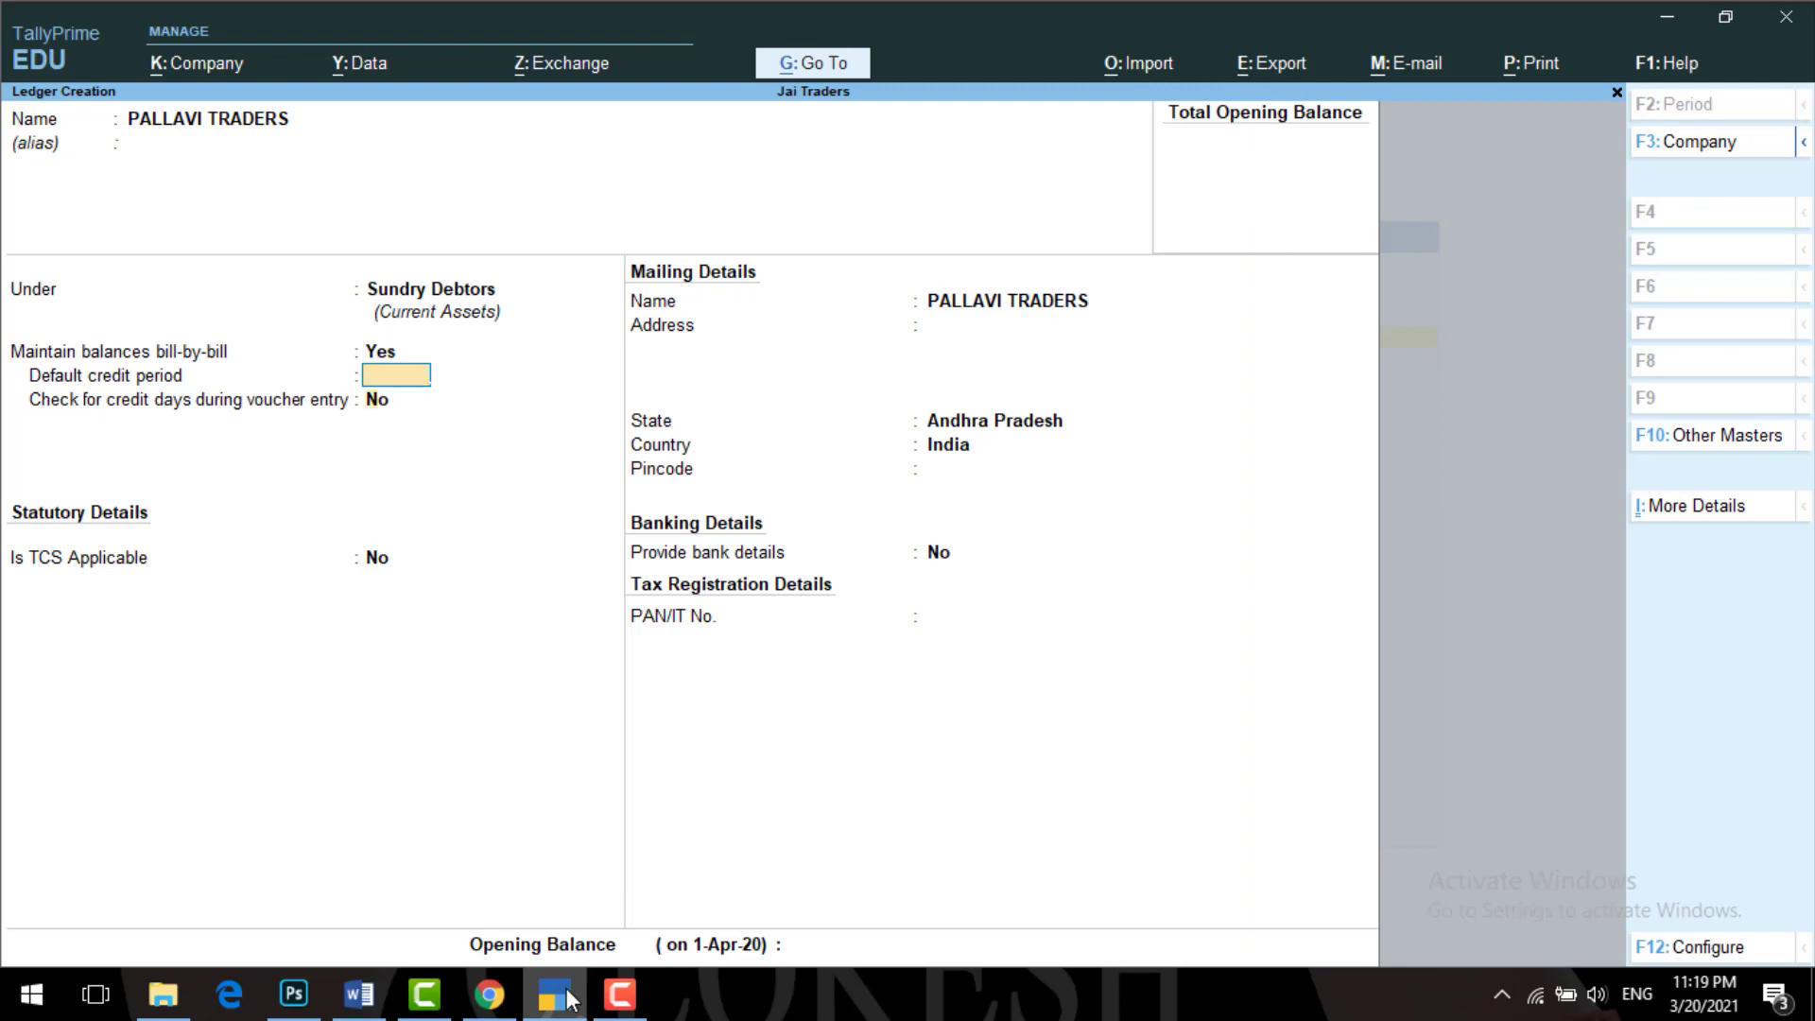
pyautogui.press('Return')
pyautogui.press('Return')
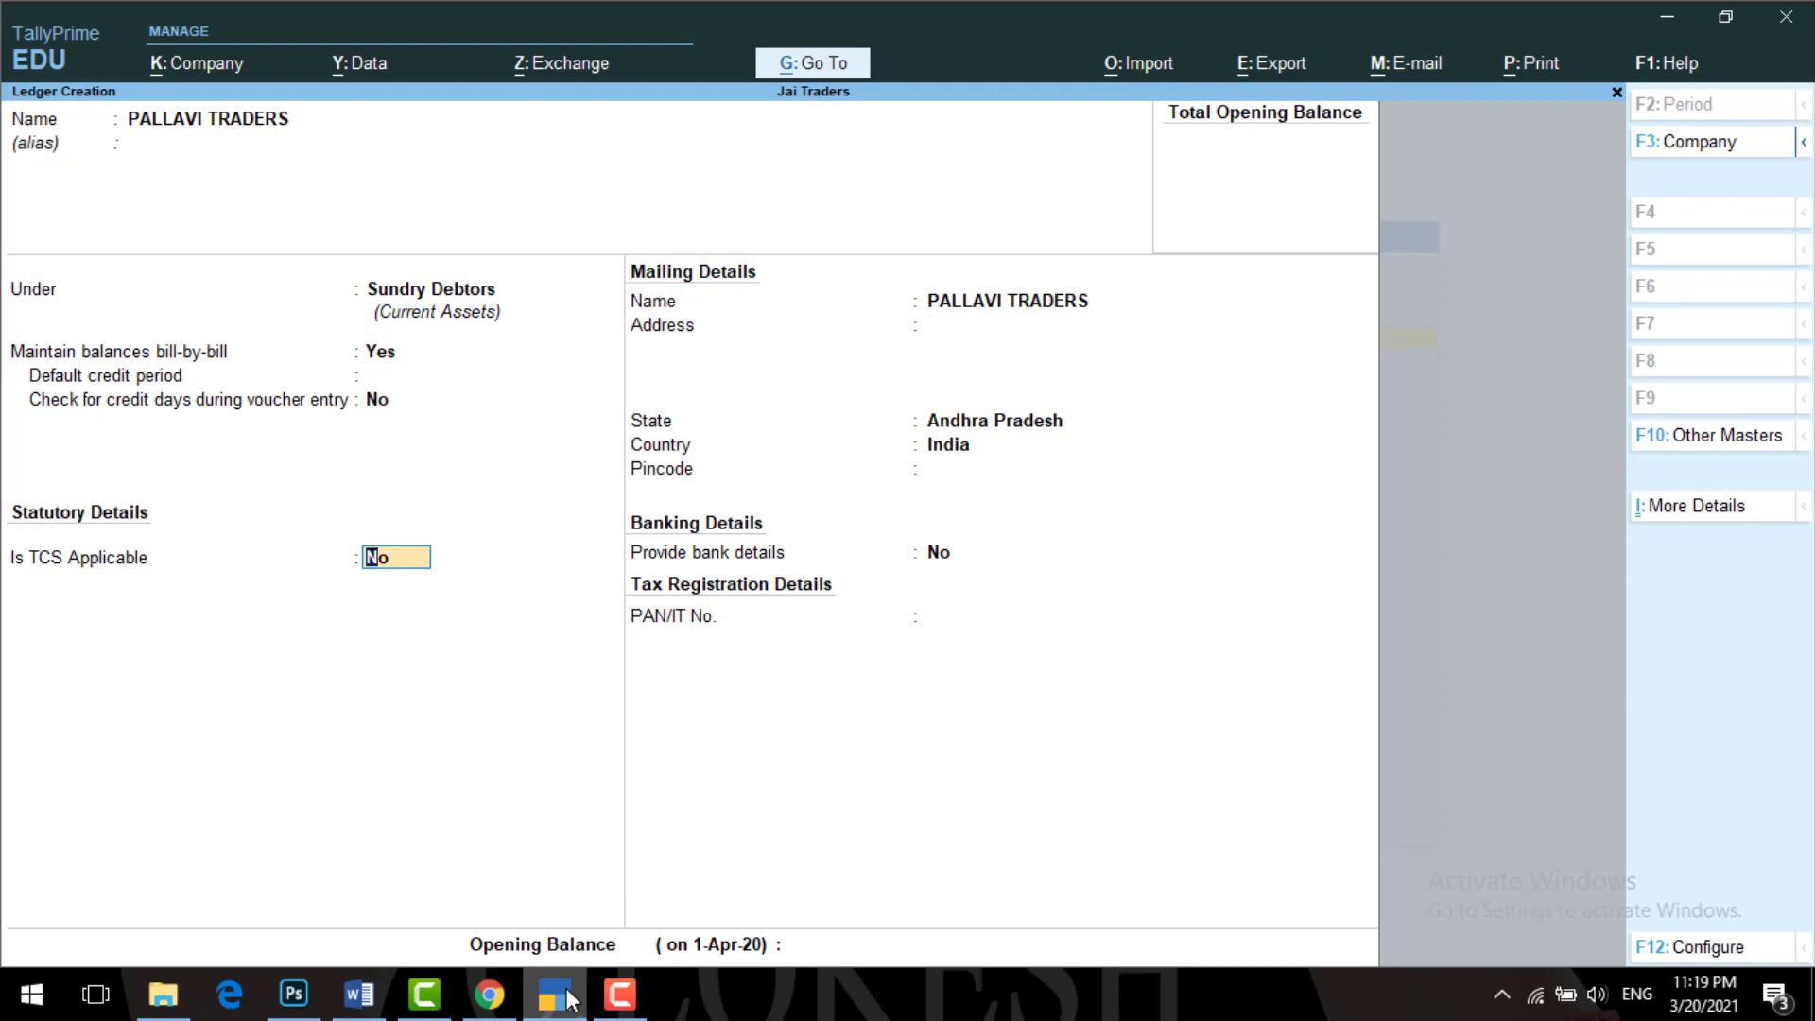
pyautogui.press('y')
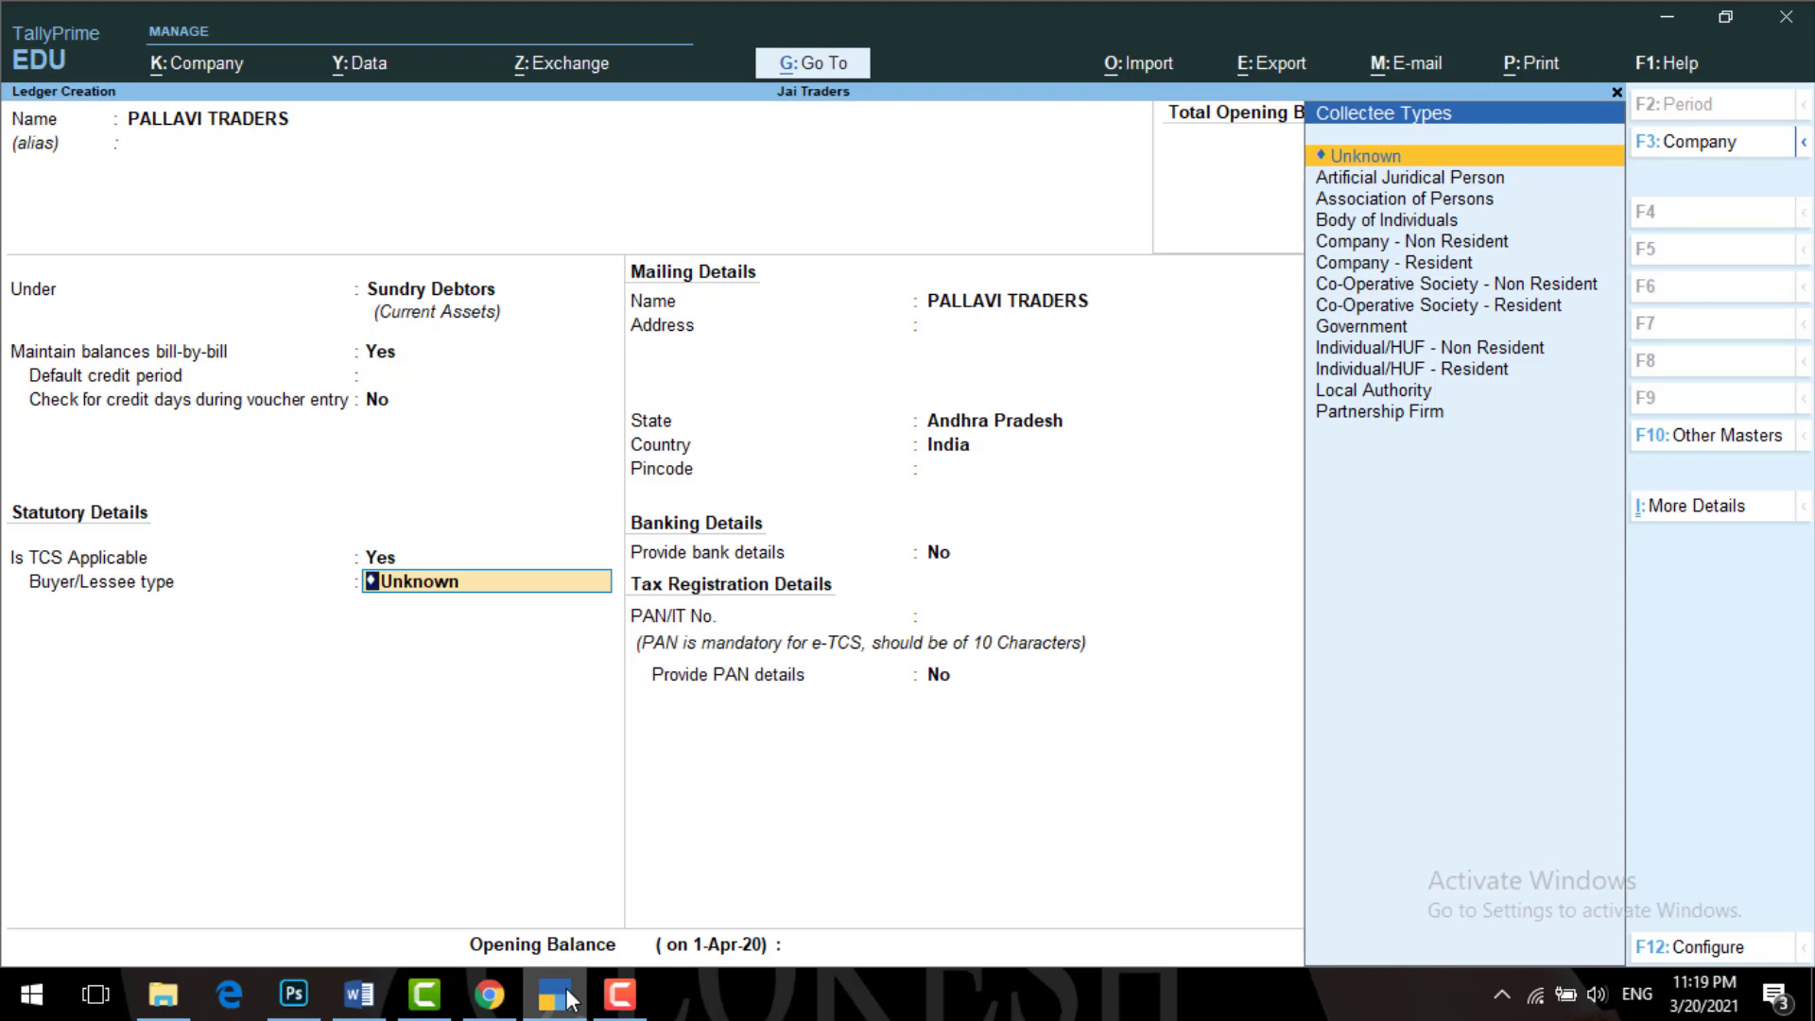
pyautogui.press('Down')
pyautogui.press('Down')
pyautogui.press('Down')
pyautogui.press('Down')
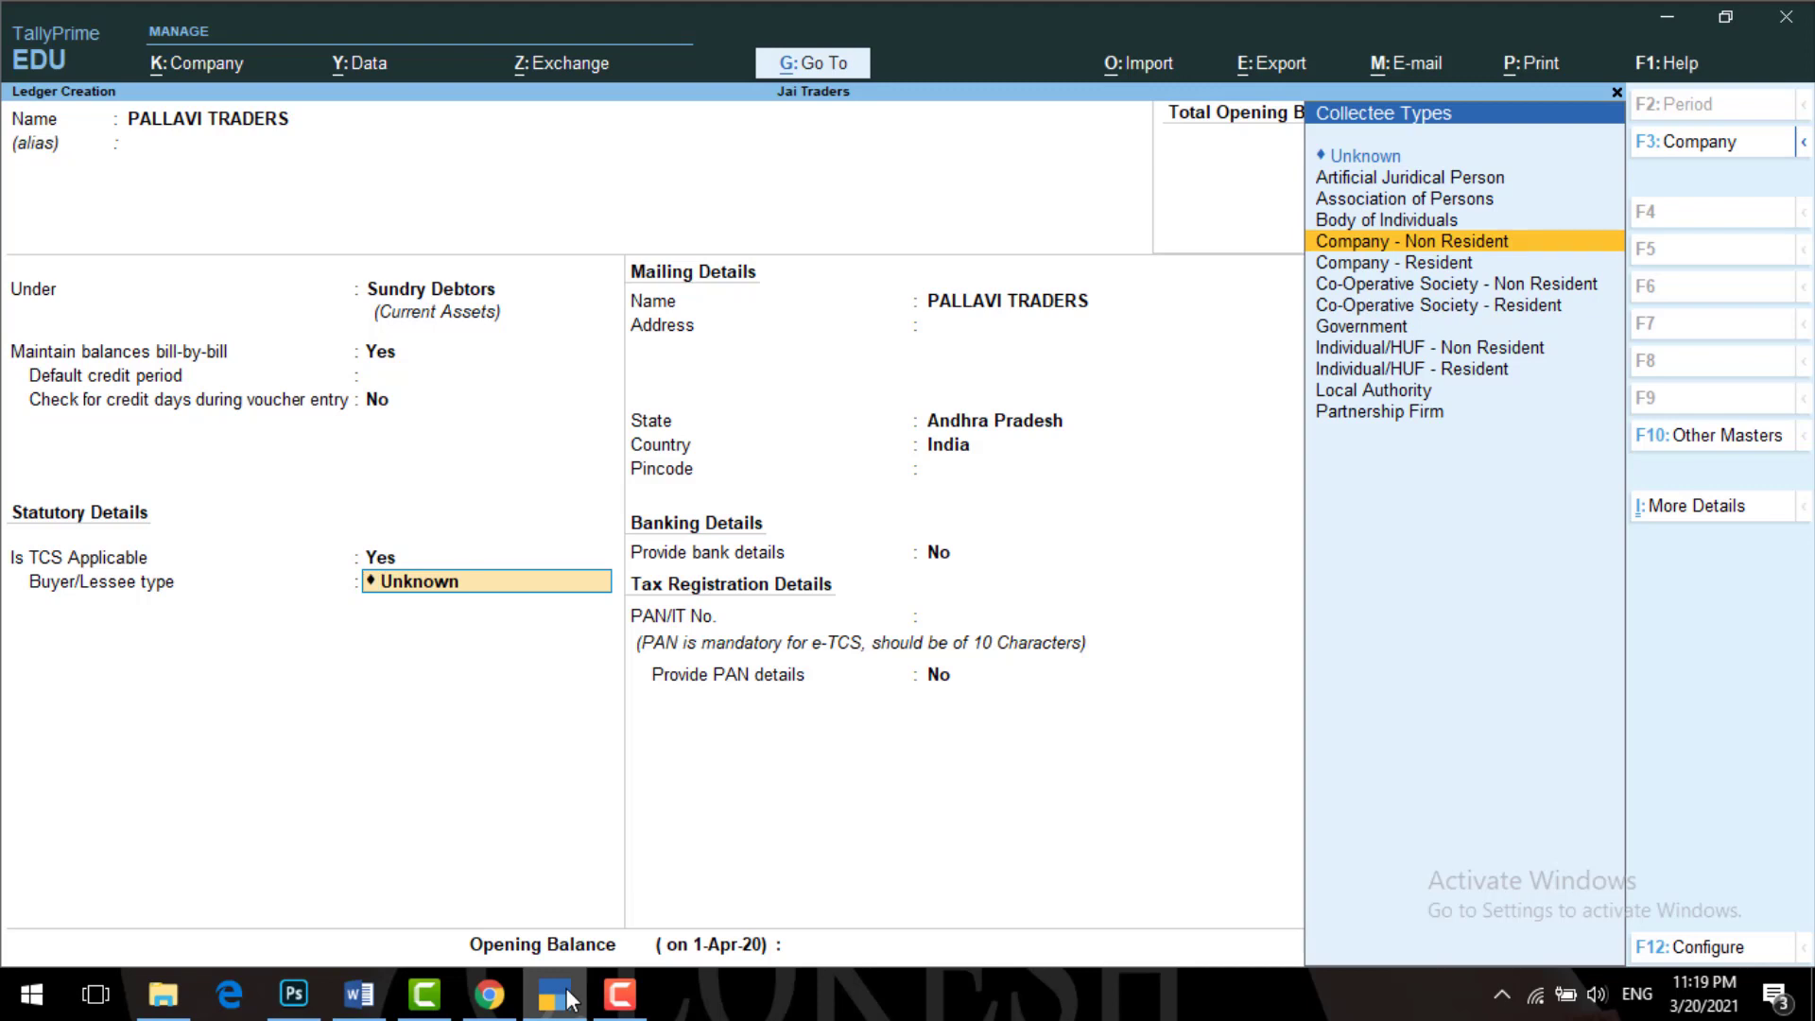
pyautogui.press('Down')
pyautogui.press('Down')
pyautogui.press('Down')
pyautogui.press('Down')
pyautogui.press('Down')
pyautogui.press('Down')
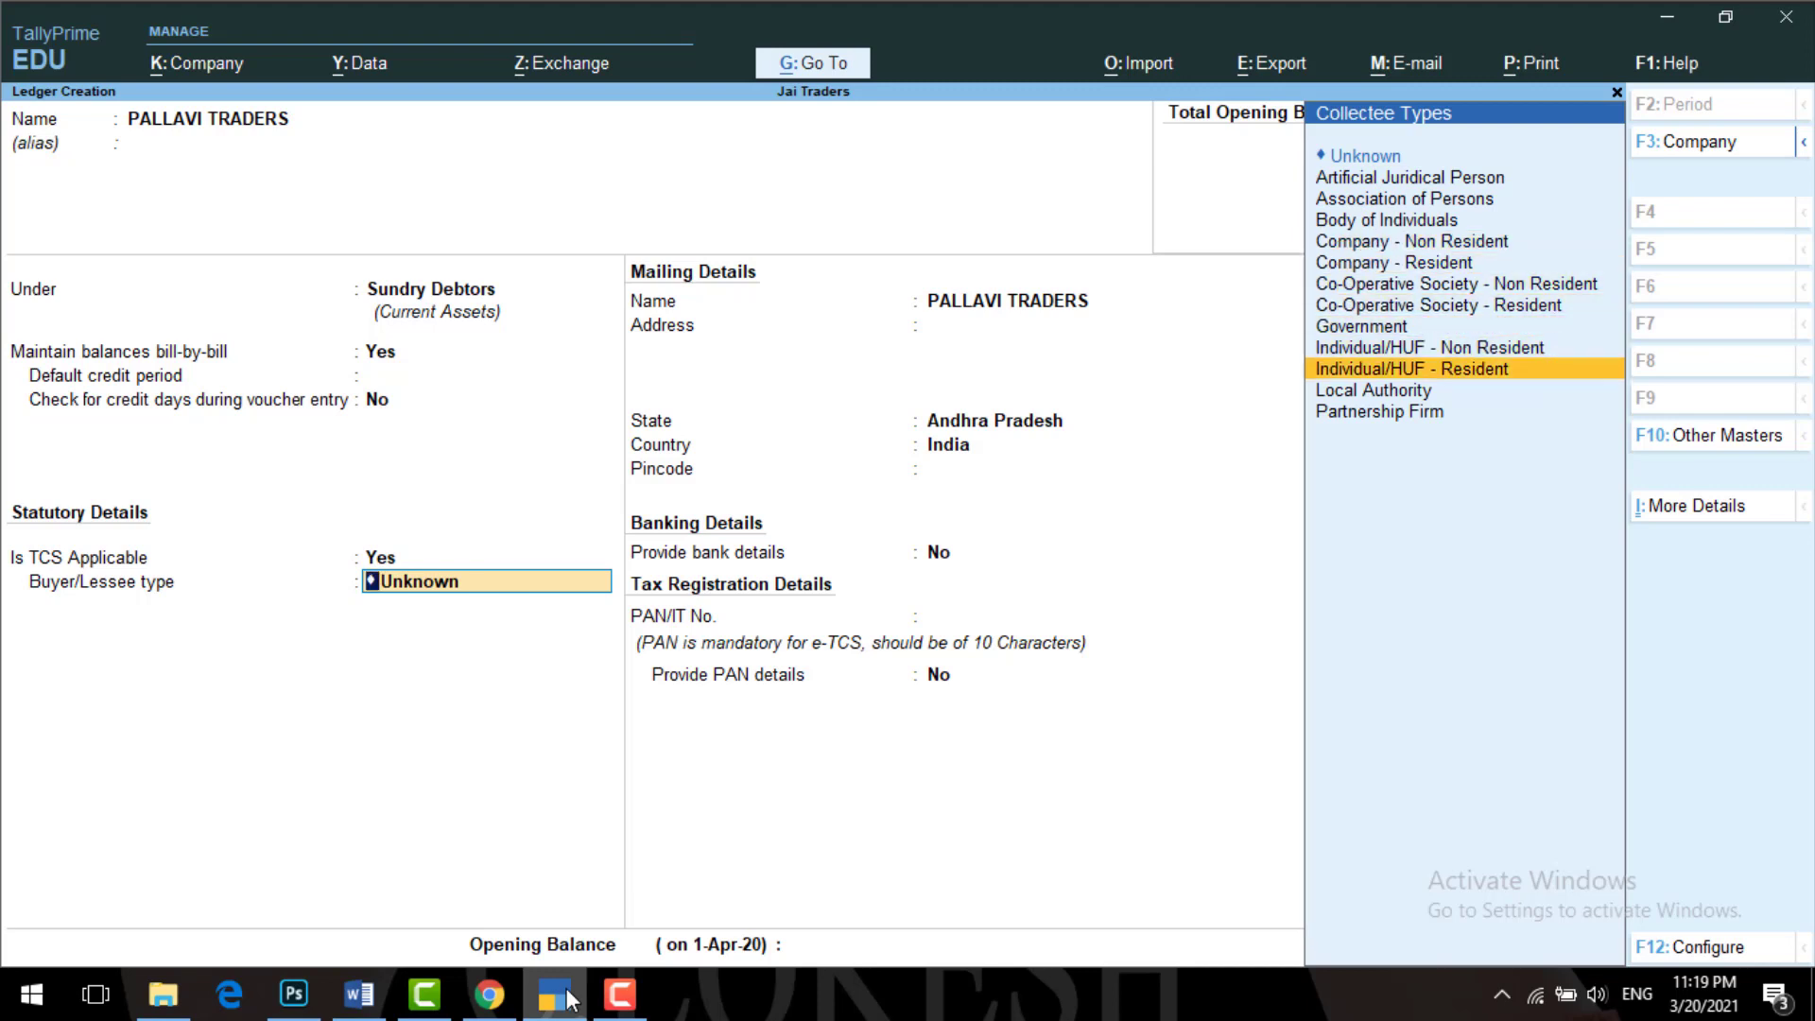
pyautogui.press('Return')
pyautogui.press('Return')
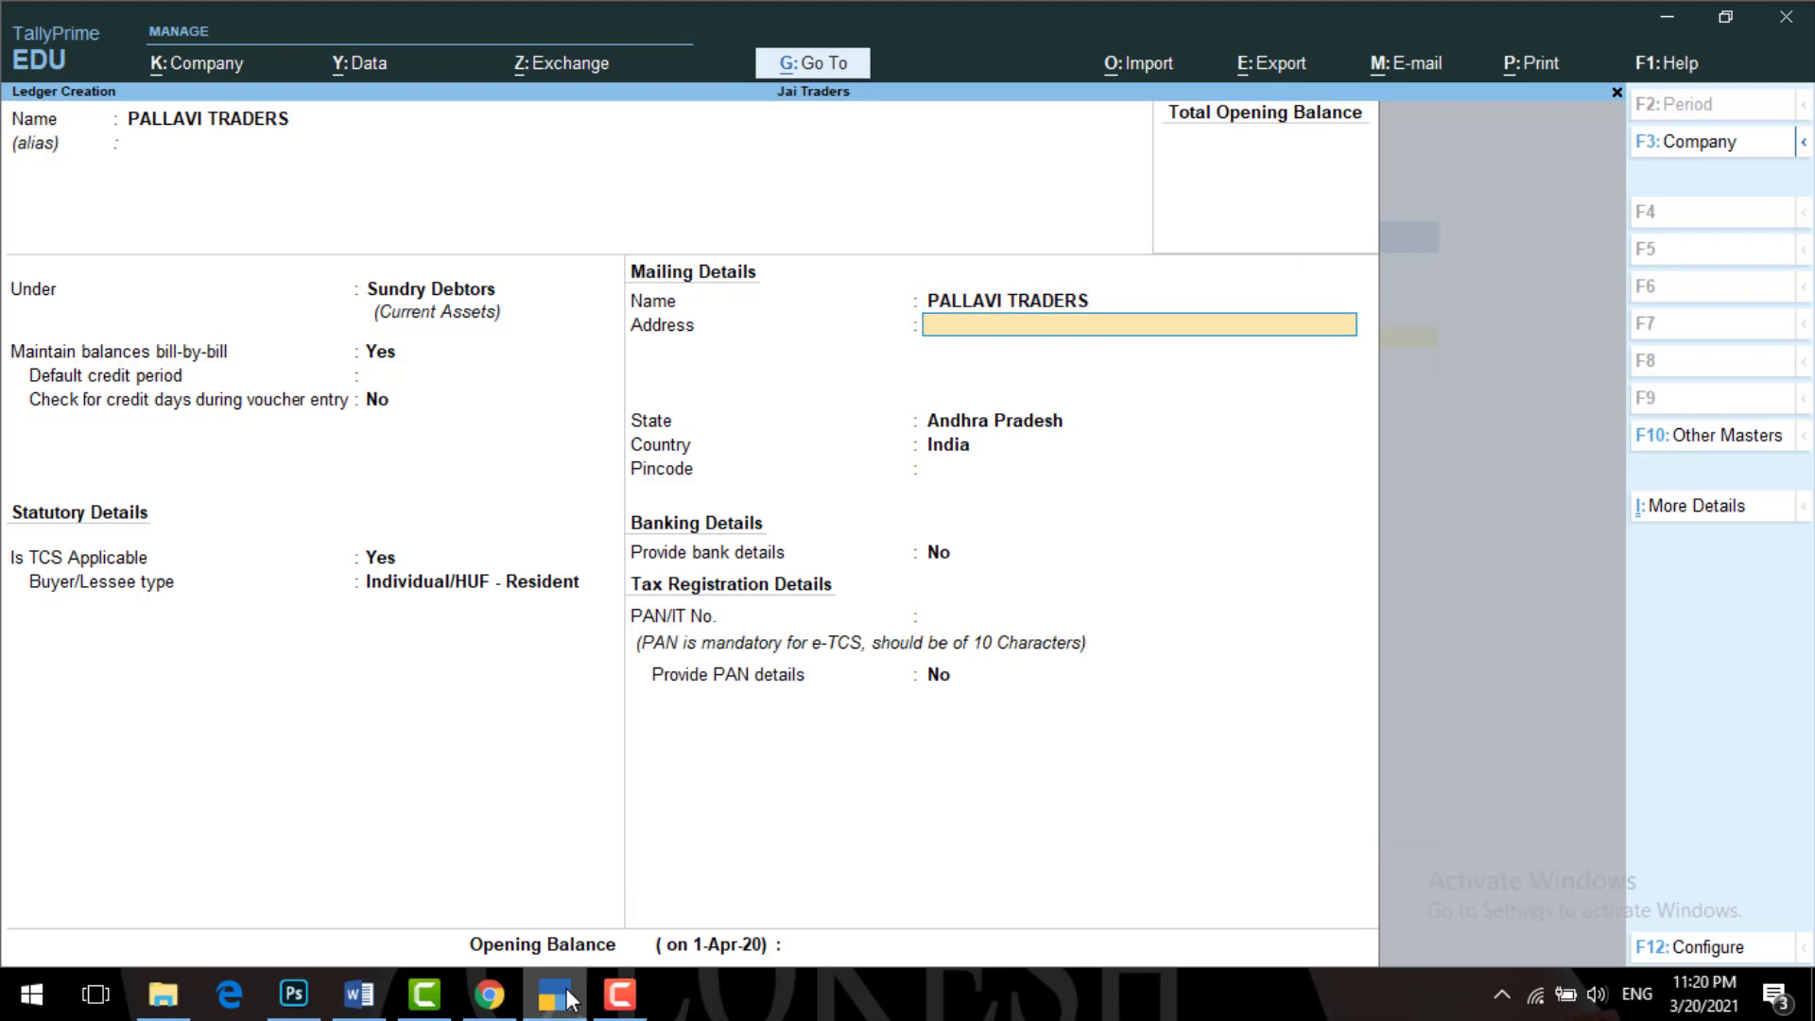
# - Fill in PALLAVI TRADERS' mailing address and PAN, then bring up the Word notes
pyautogui.write('#78/576, SR NAGAR,')
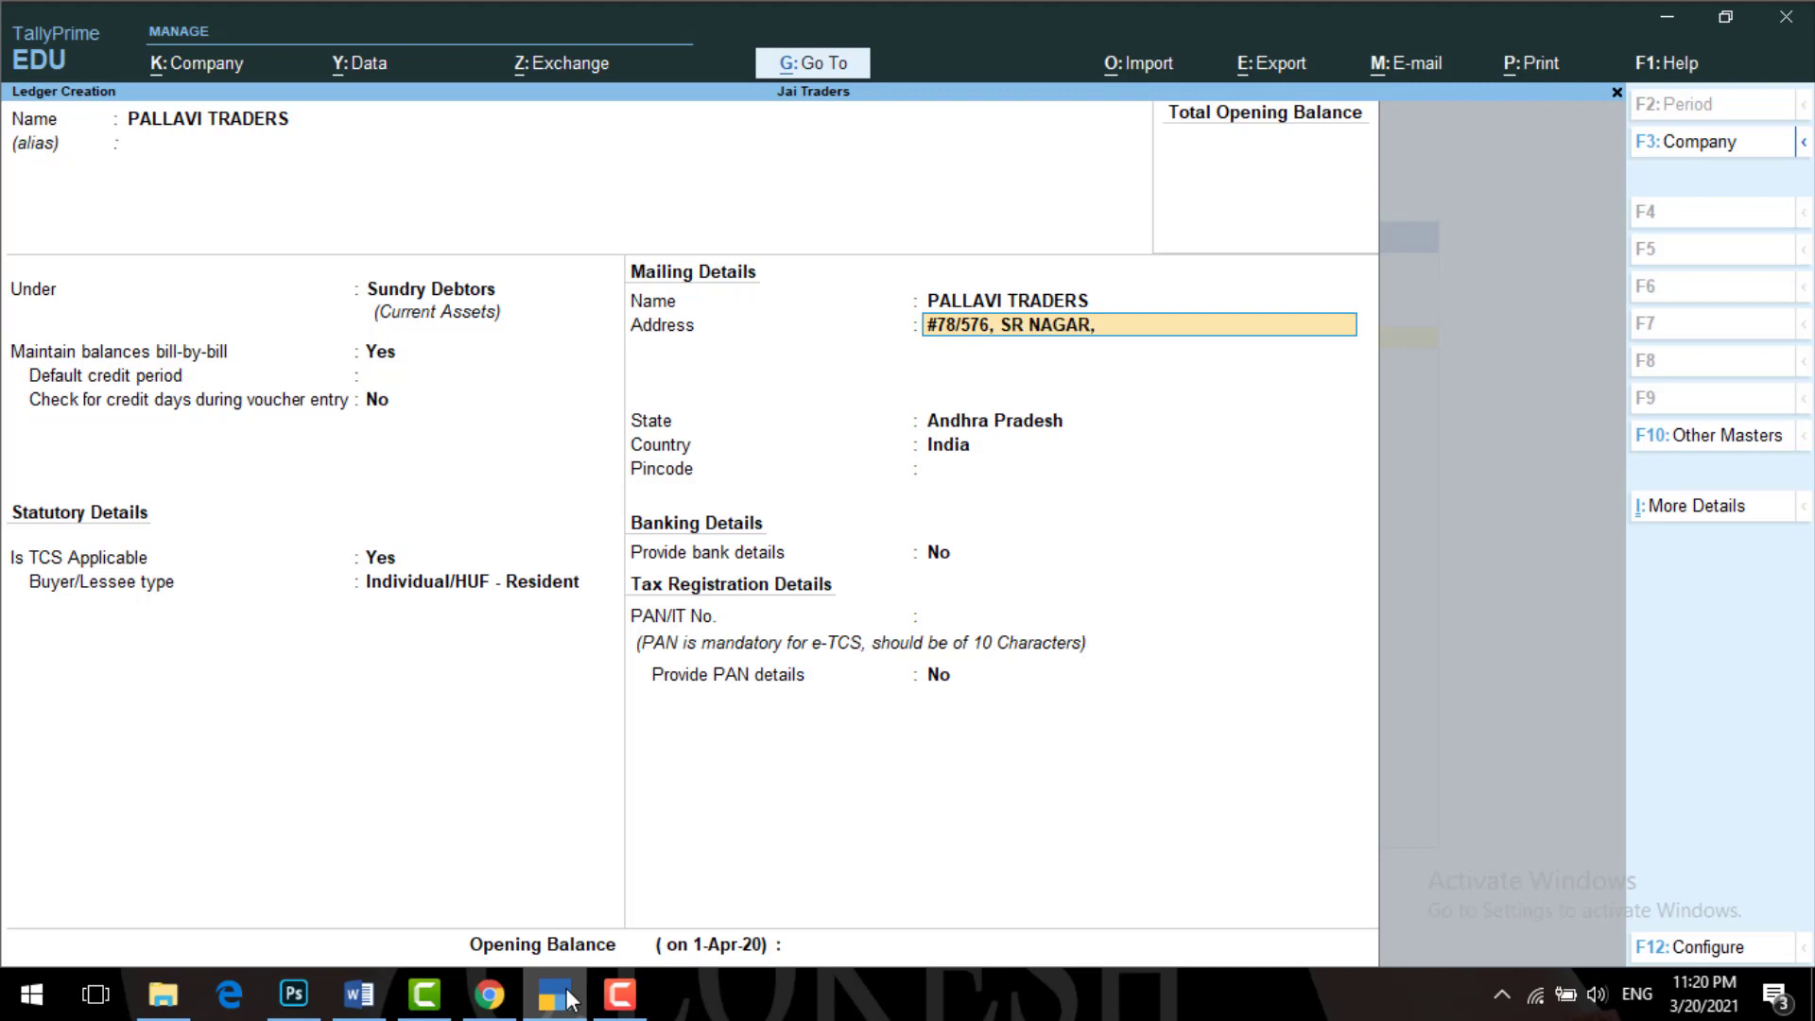
pyautogui.write(' NELLORE')
pyautogui.press('Return')
pyautogui.press('Return')
pyautogui.press('Return')
pyautogui.press('Return')
pyautogui.press('Return')
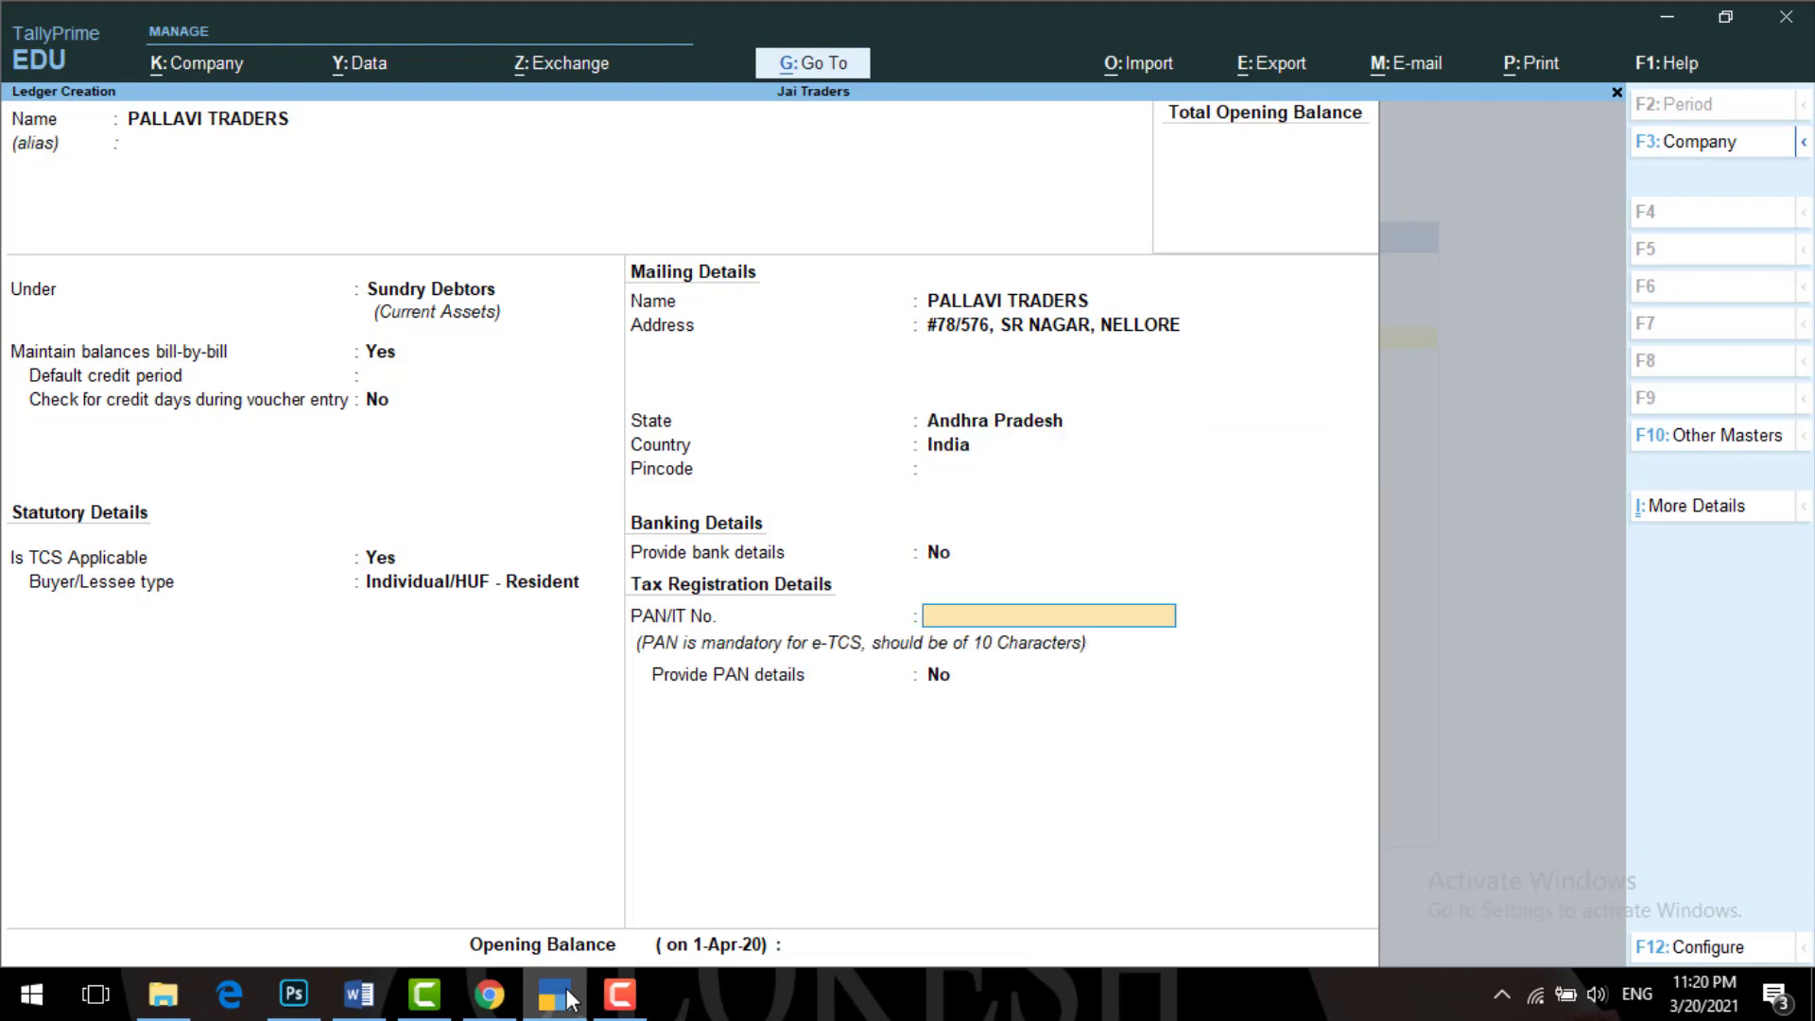
pyautogui.write('GDDGR23434')
pyautogui.press('Return')
pyautogui.press('Return')
pyautogui.press('Return')
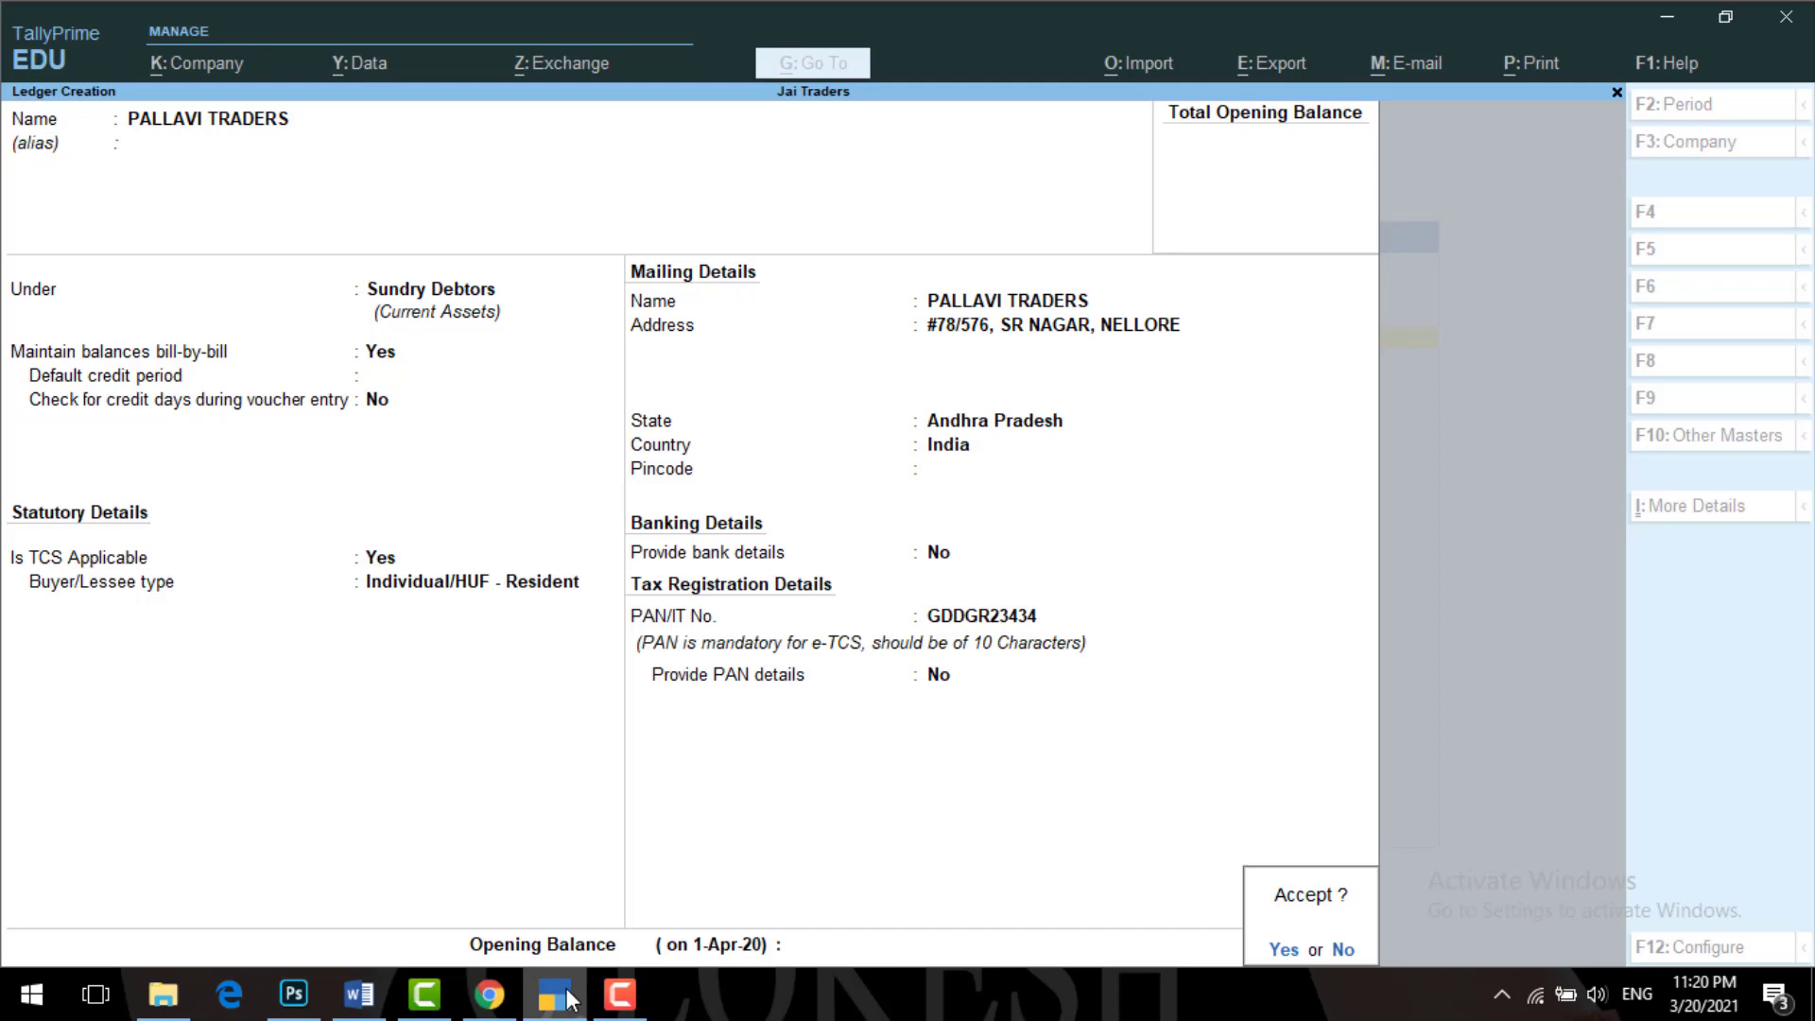
pyautogui.press('Return')
pyautogui.click(570, 997)
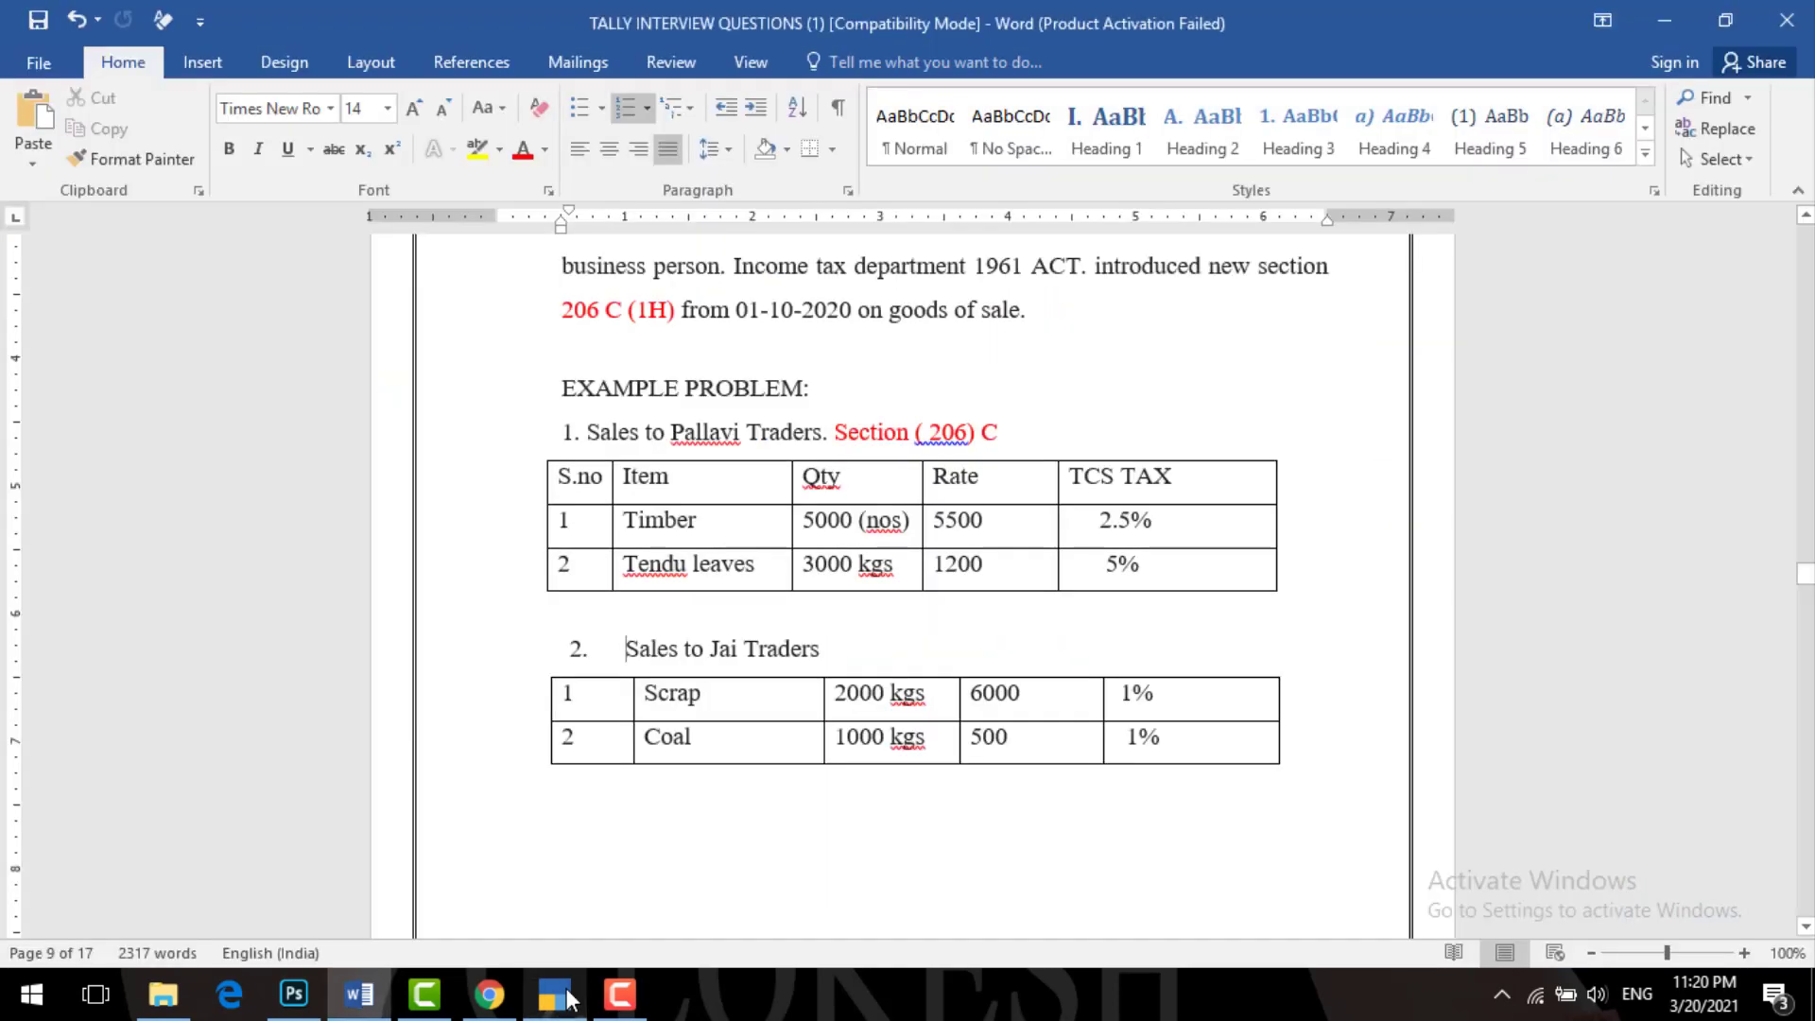
# - Create JAI TRADERS under Sundry Debtors, TCS applicable, buyer type Individual/HUF - Resident
pyautogui.click(570, 997)
pyautogui.write('JAI TR')
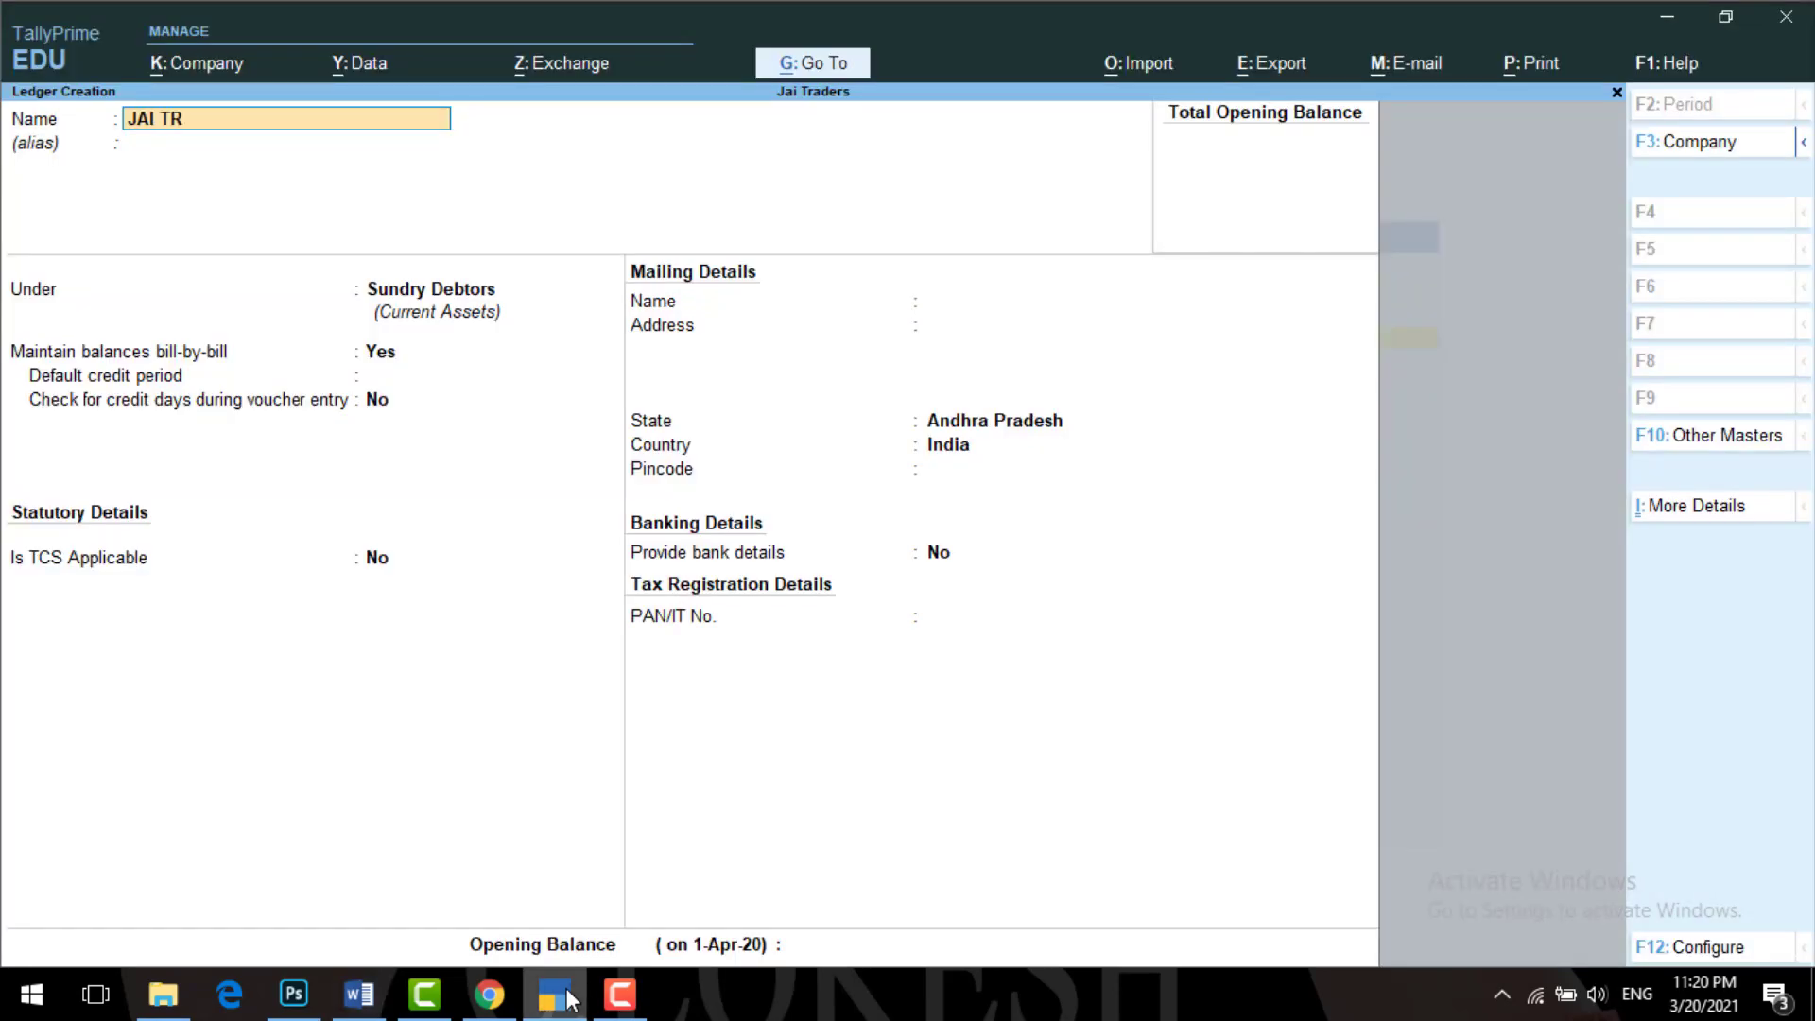
pyautogui.write('ADERS')
pyautogui.press('Return')
pyautogui.press('Return')
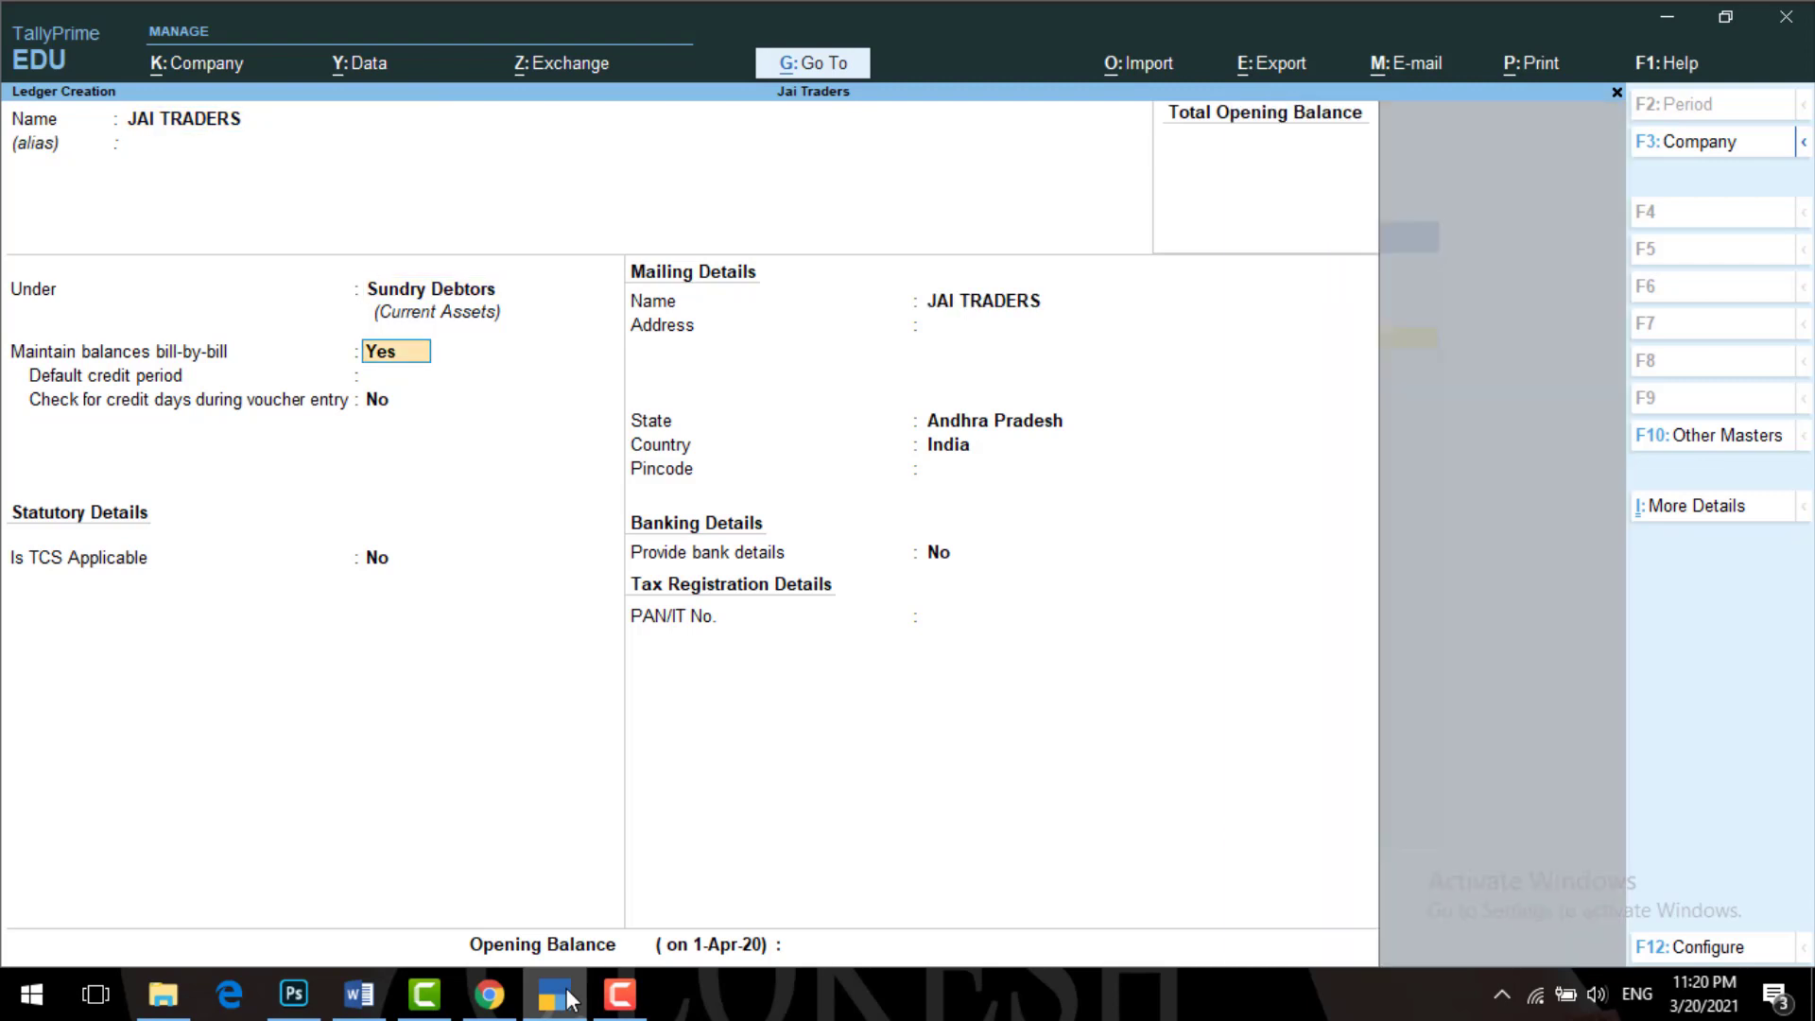
pyautogui.press('Return')
pyautogui.press('Return')
pyautogui.press('Return')
pyautogui.write('y')
pyautogui.press('Return')
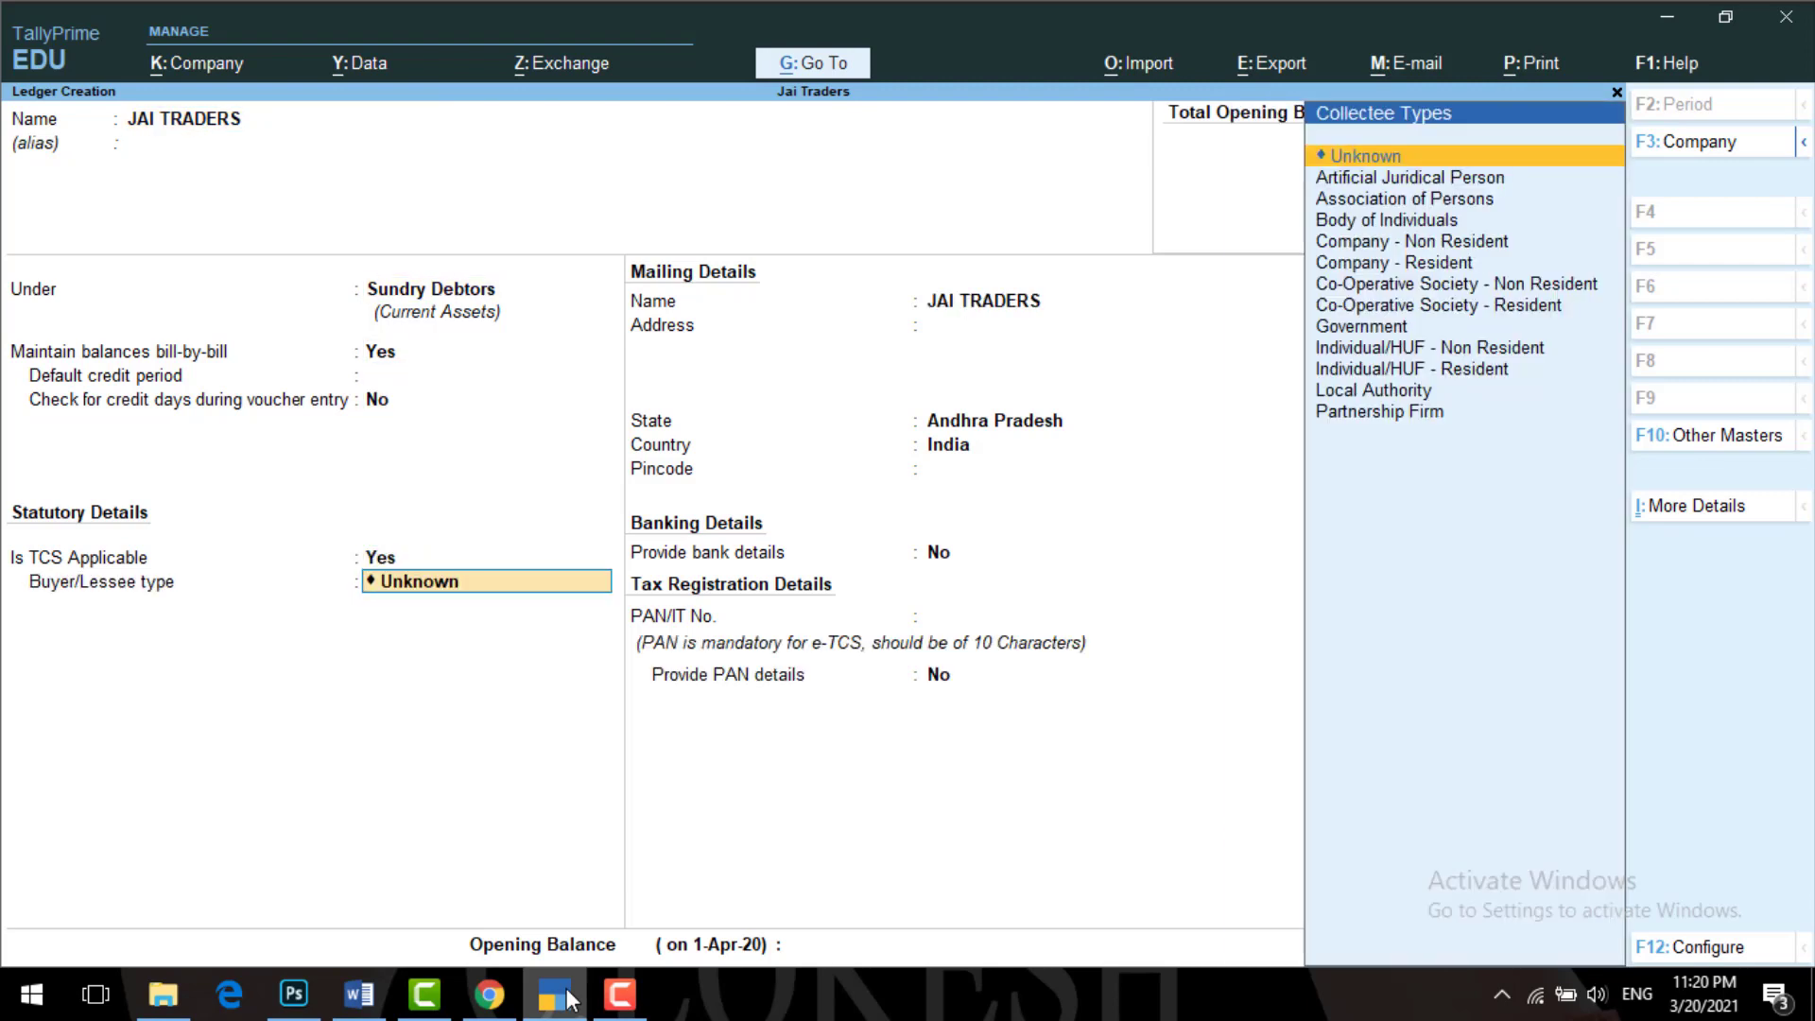
pyautogui.press('Down')
pyautogui.press('Down')
pyautogui.press('Down')
pyautogui.press('Down')
pyautogui.press('Down')
pyautogui.press('Down')
pyautogui.press('Down')
pyautogui.press('Down')
pyautogui.press('Down')
pyautogui.press('Down')
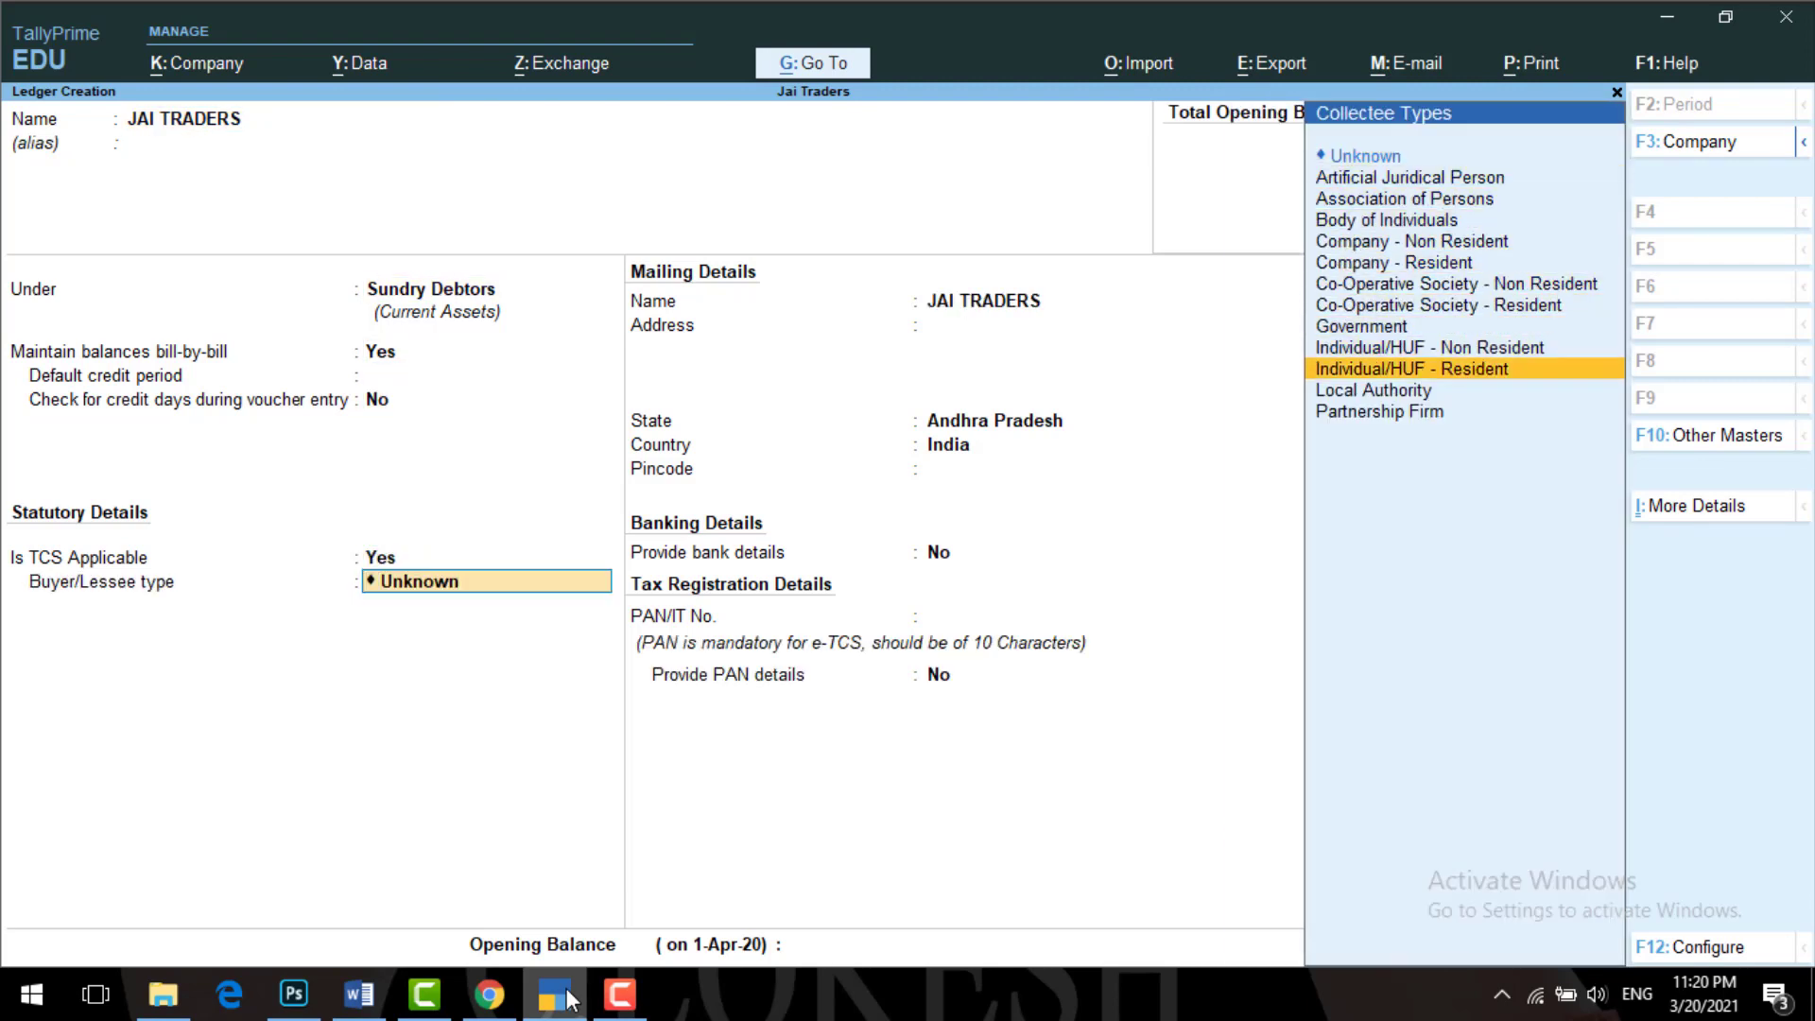
pyautogui.press('Return')
# - Enter JAI TRADERS' mailing address and PAN, then accept the ledger
pyautogui.press('Return')
pyautogui.write('#')
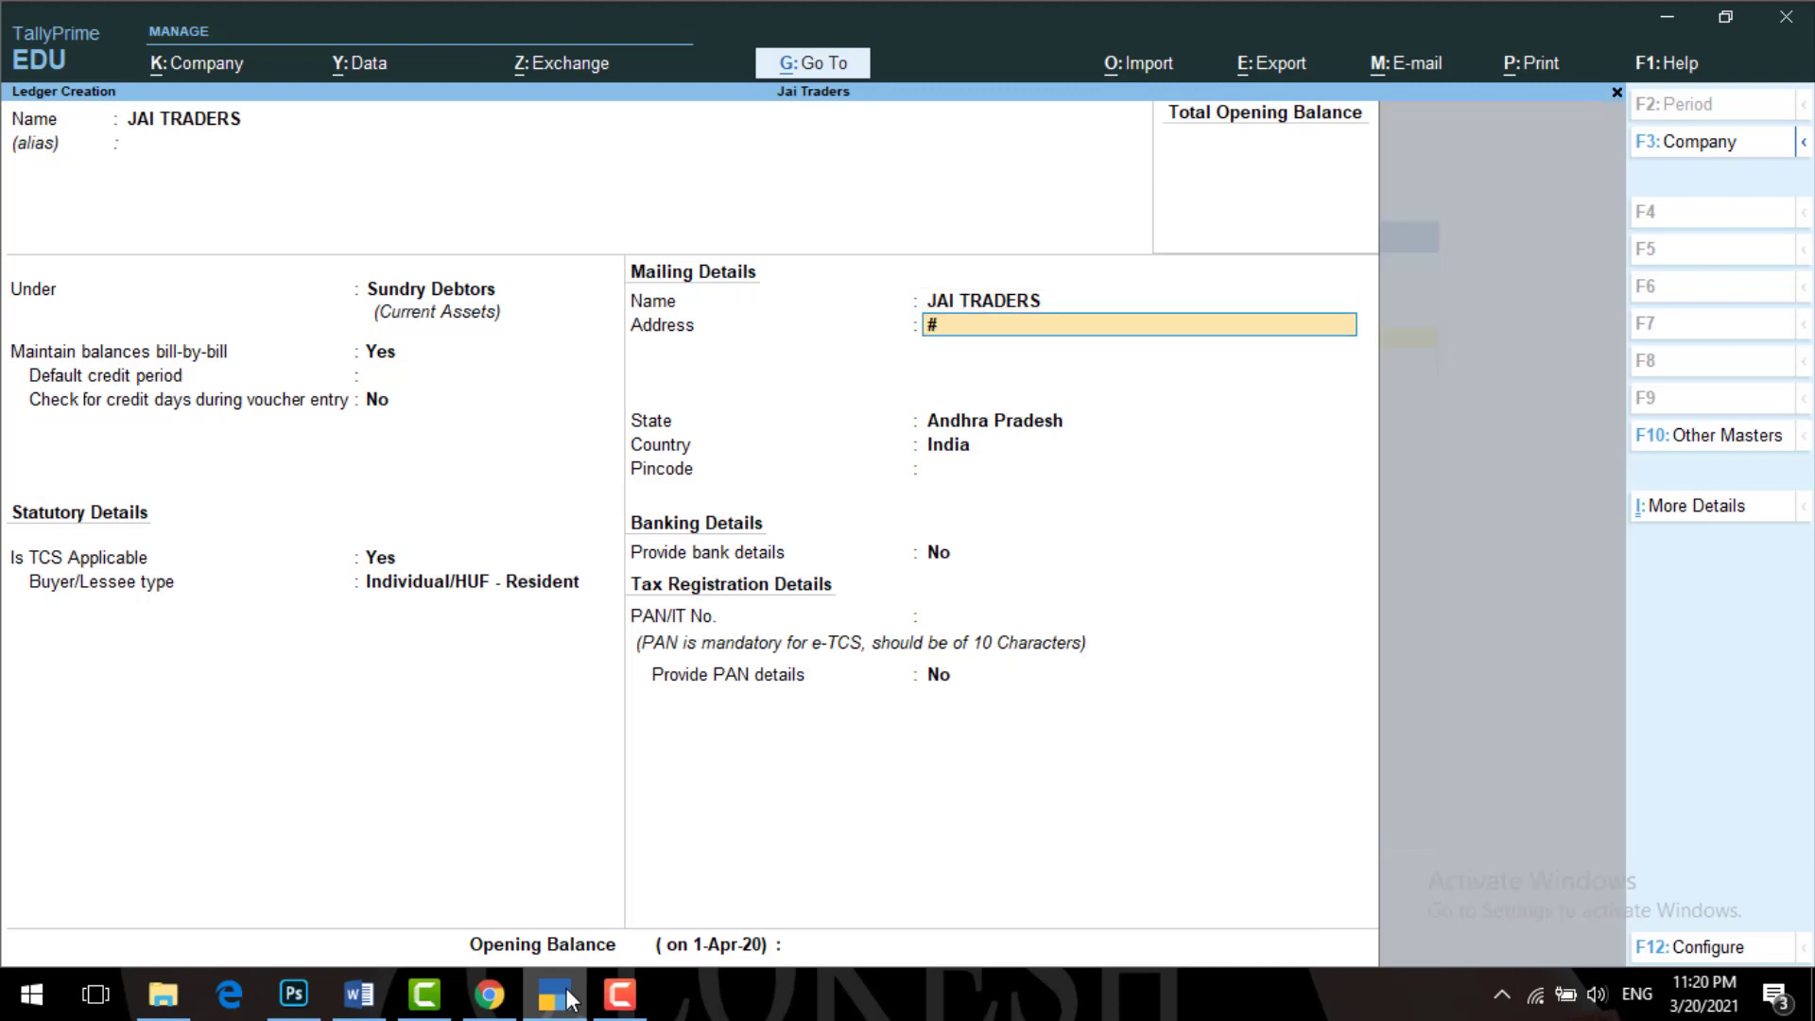
pyautogui.write('87/90, BALAKIN')
pyautogui.press('BackSpace')
pyautogui.press('BackSpace')
pyautogui.write('JI NAGAR')
pyautogui.press('Return')
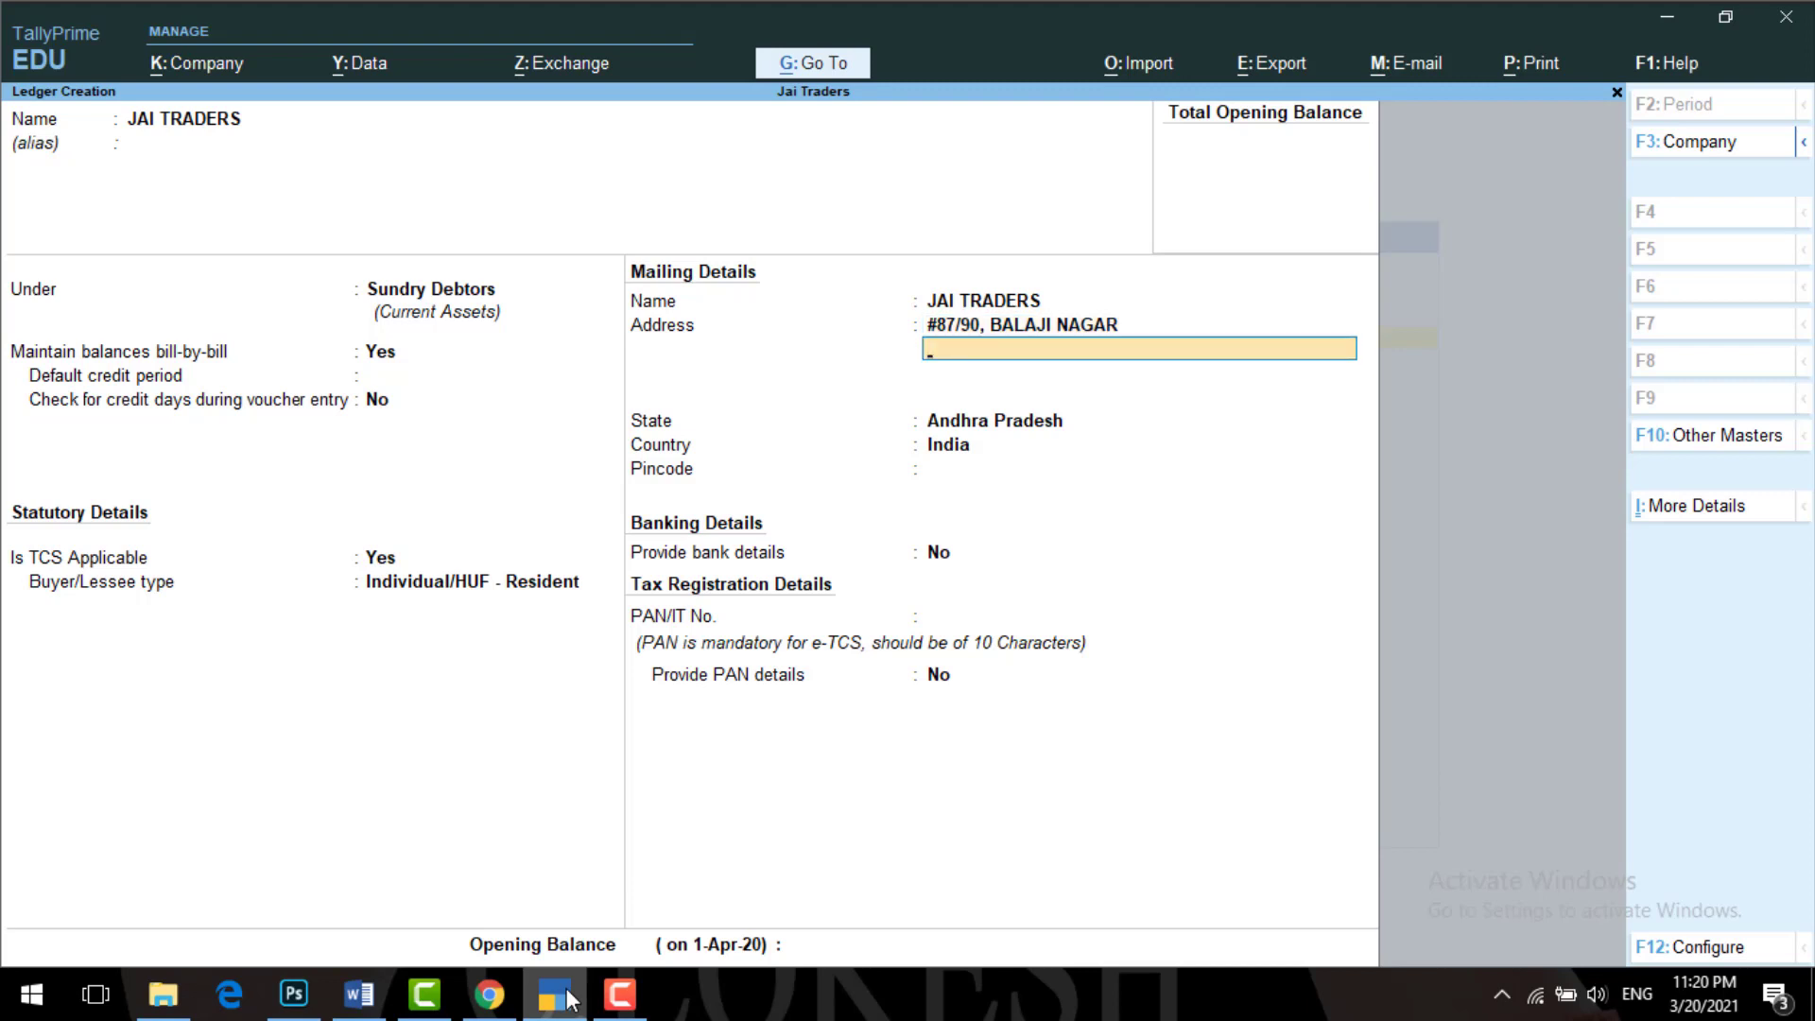
pyautogui.write('GUNTURE')
pyautogui.press('Return')
pyautogui.press('Return')
pyautogui.press('Return')
pyautogui.press('Return')
pyautogui.press('Return')
pyautogui.press('Return')
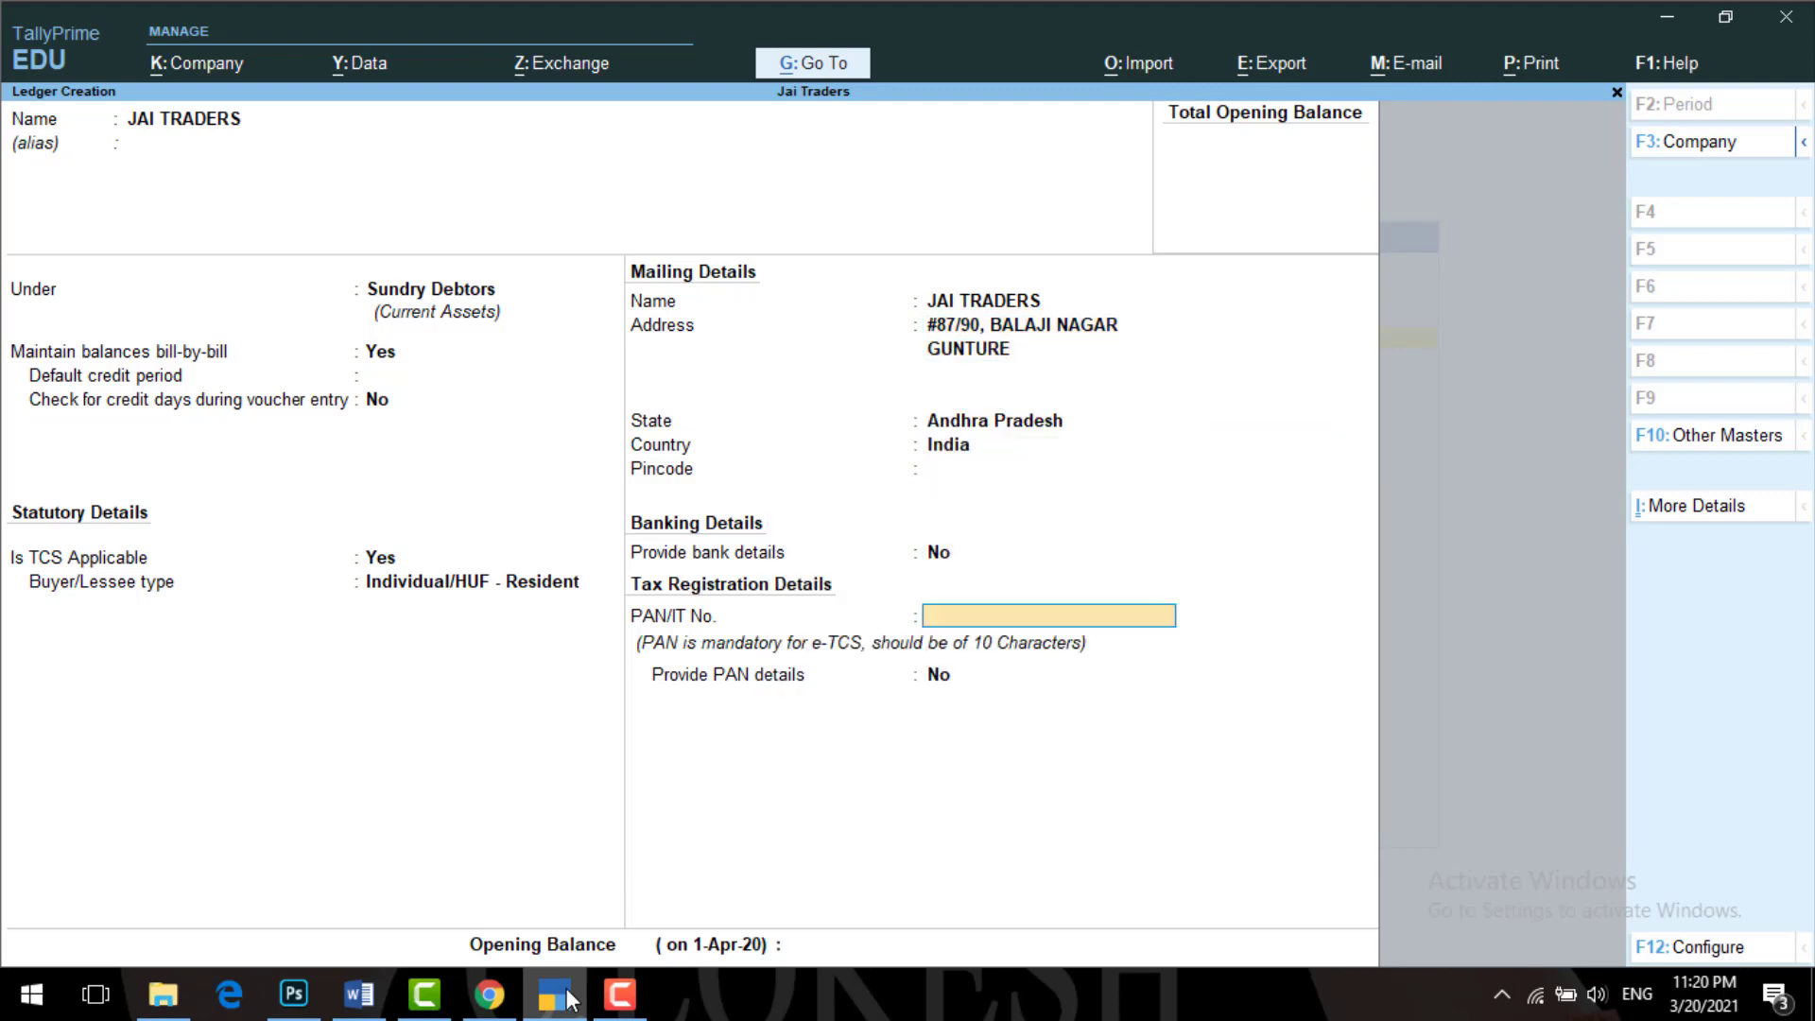
pyautogui.press('Return')
pyautogui.press('BackSpace')
pyautogui.write('242423DFGF')
pyautogui.press('Return')
pyautogui.press('Return')
pyautogui.press('Return')
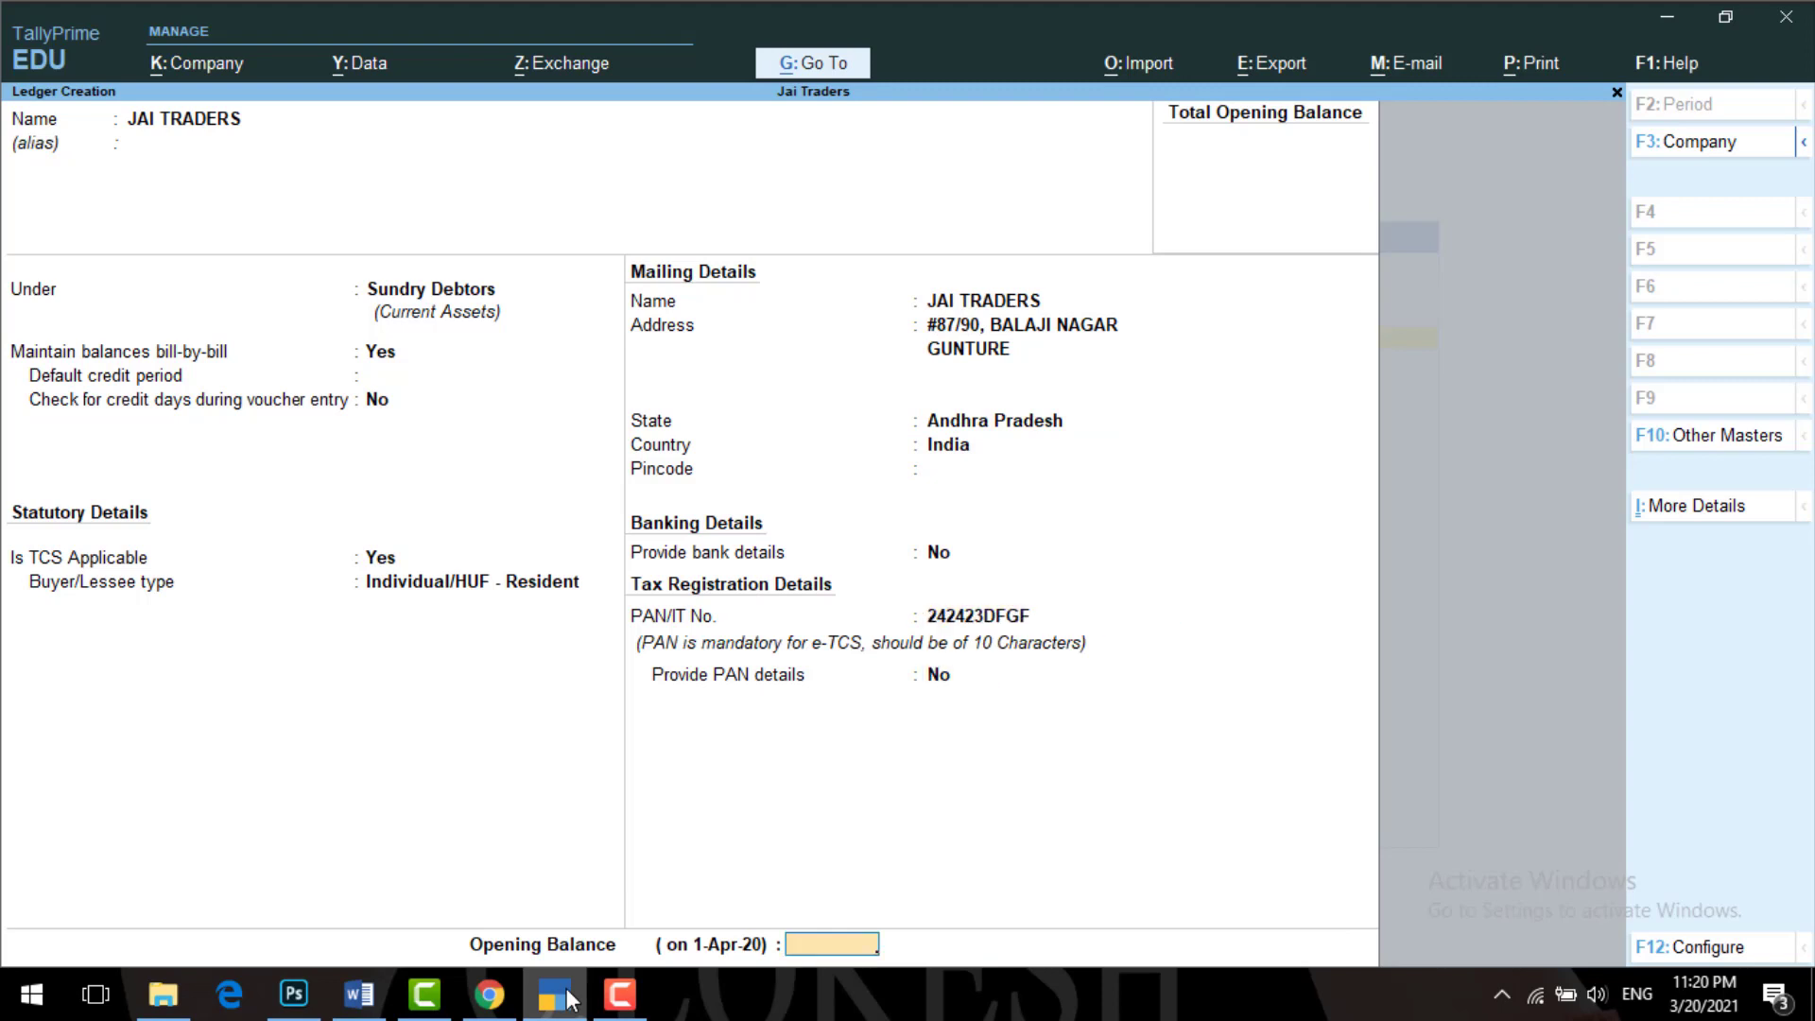
pyautogui.press('Return')
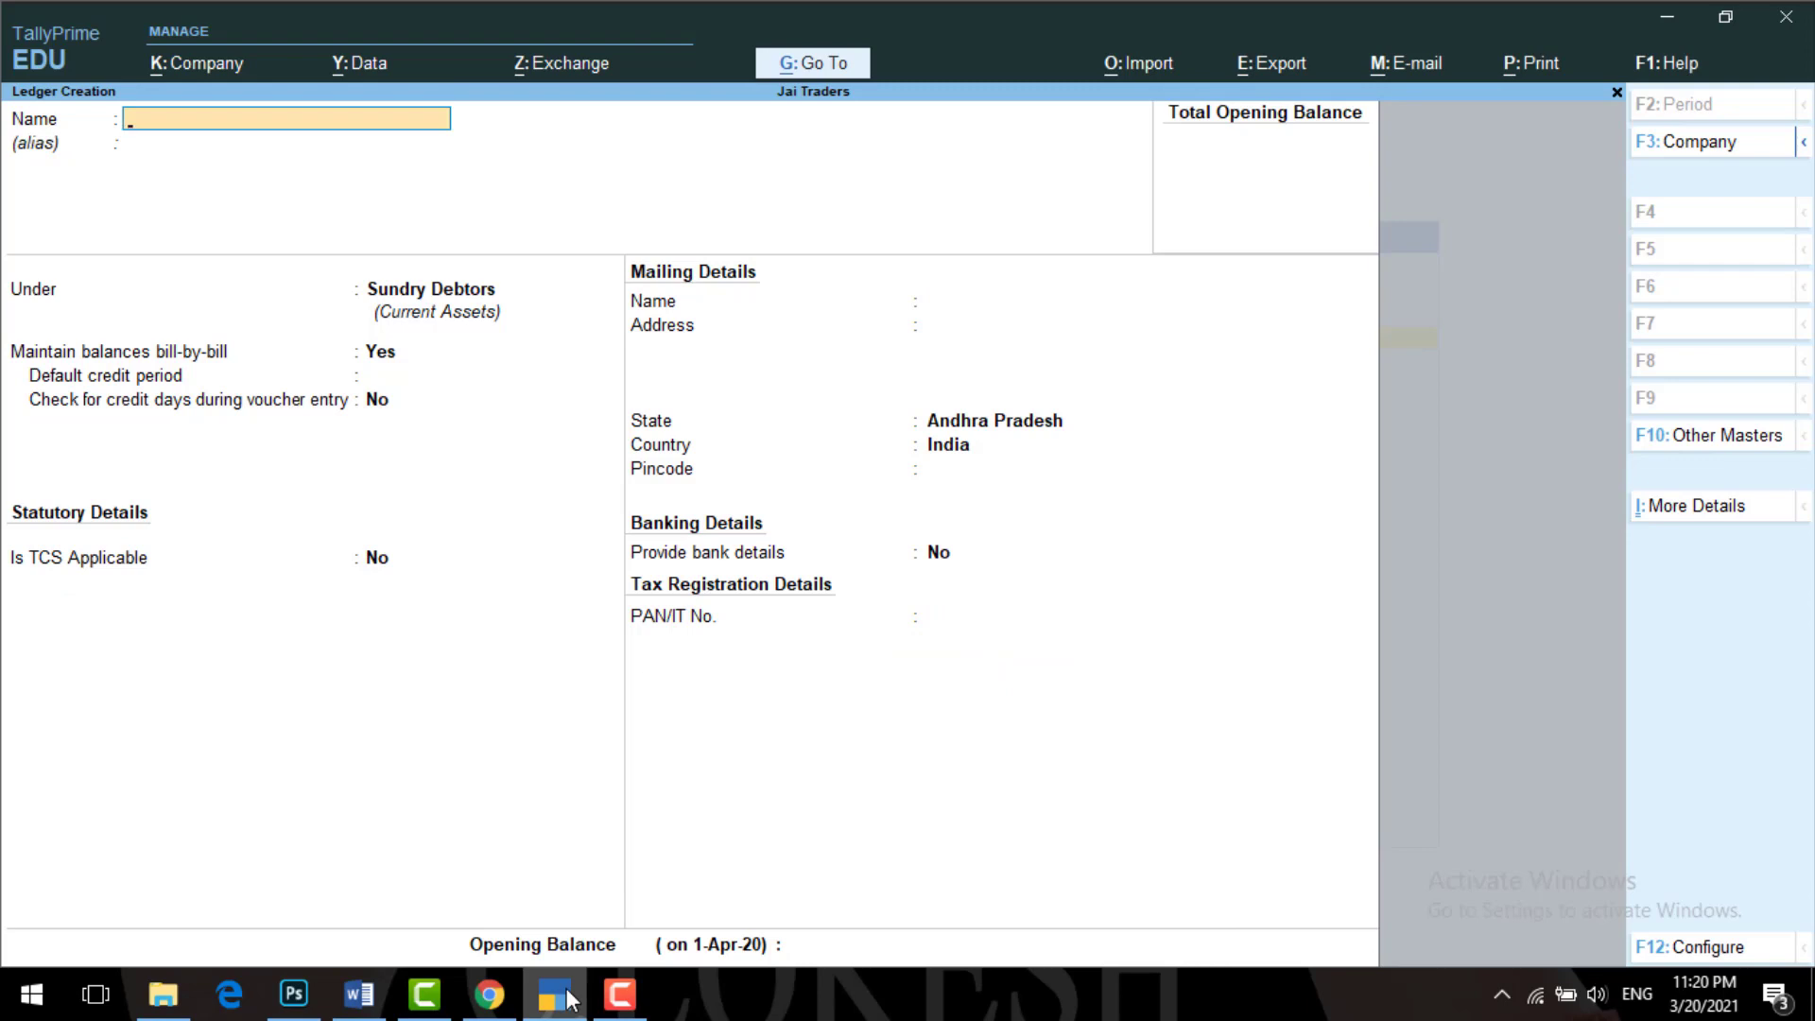
# - Create the simple unit nos with formal name Numbers
pyautogui.press('Escape')
pyautogui.press('Return')
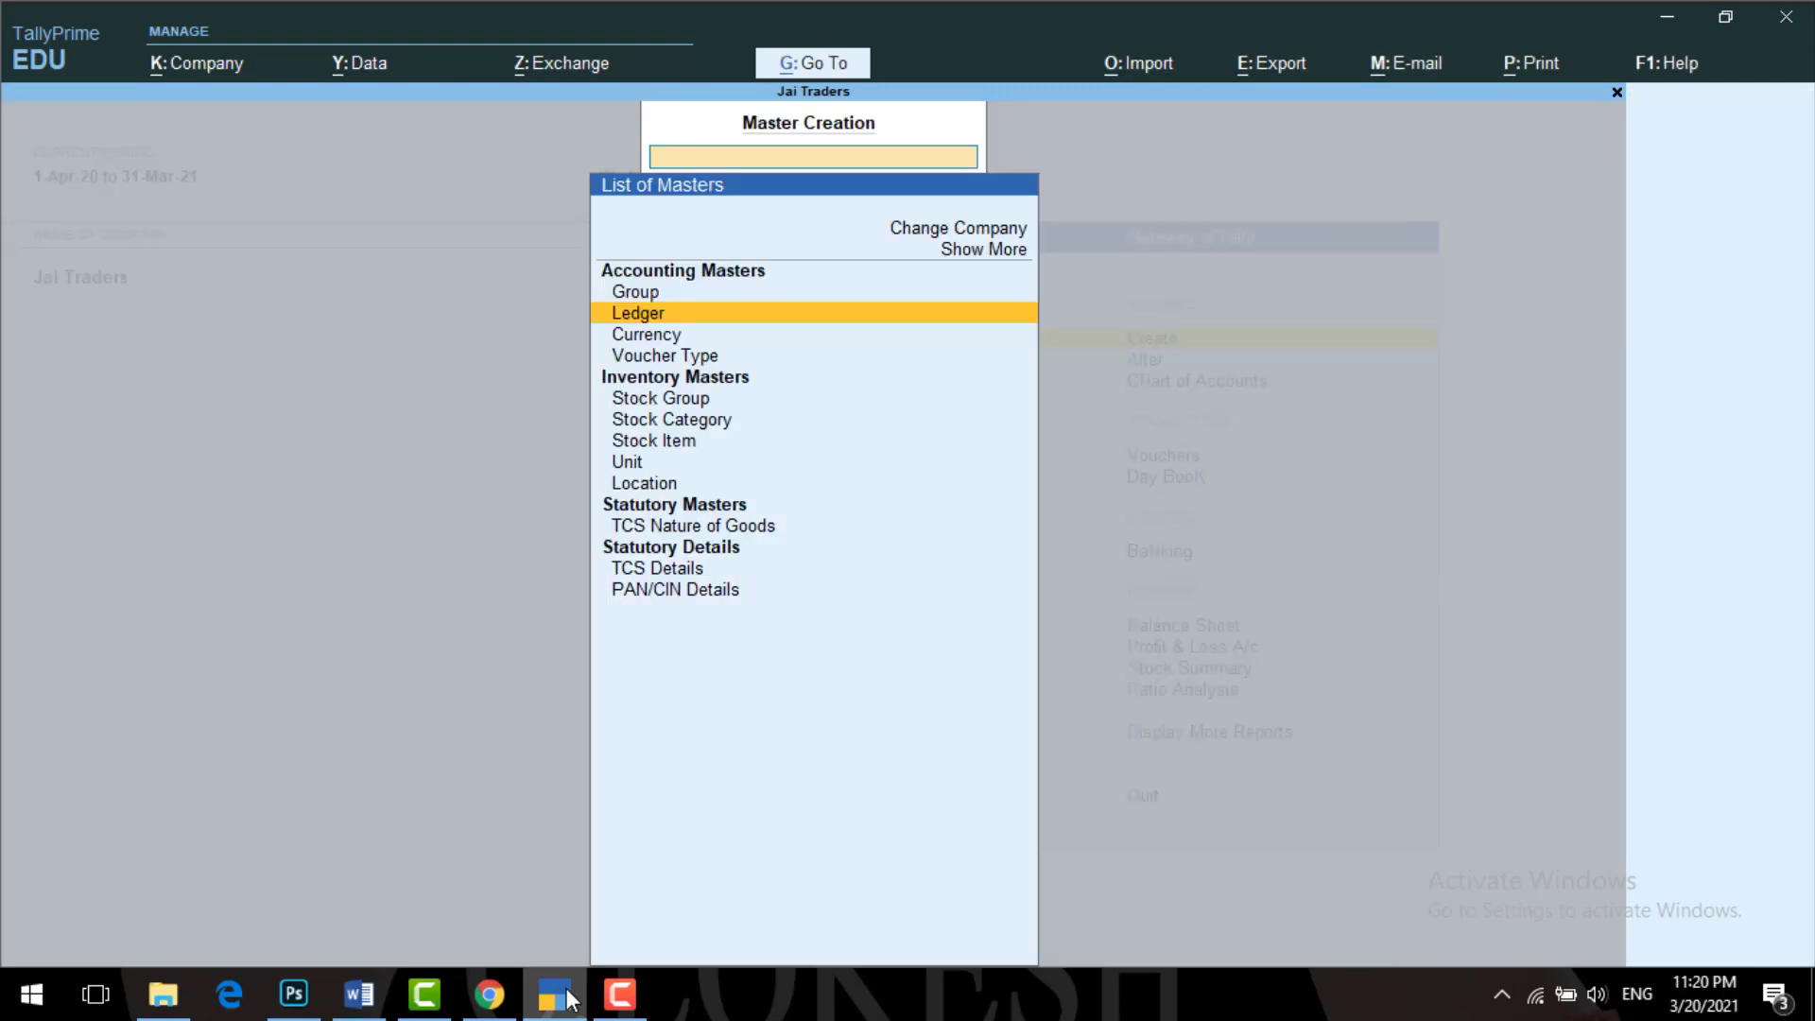
pyautogui.press('Down')
pyautogui.press('Down')
pyautogui.press('Down')
pyautogui.press('Down')
pyautogui.press('Down')
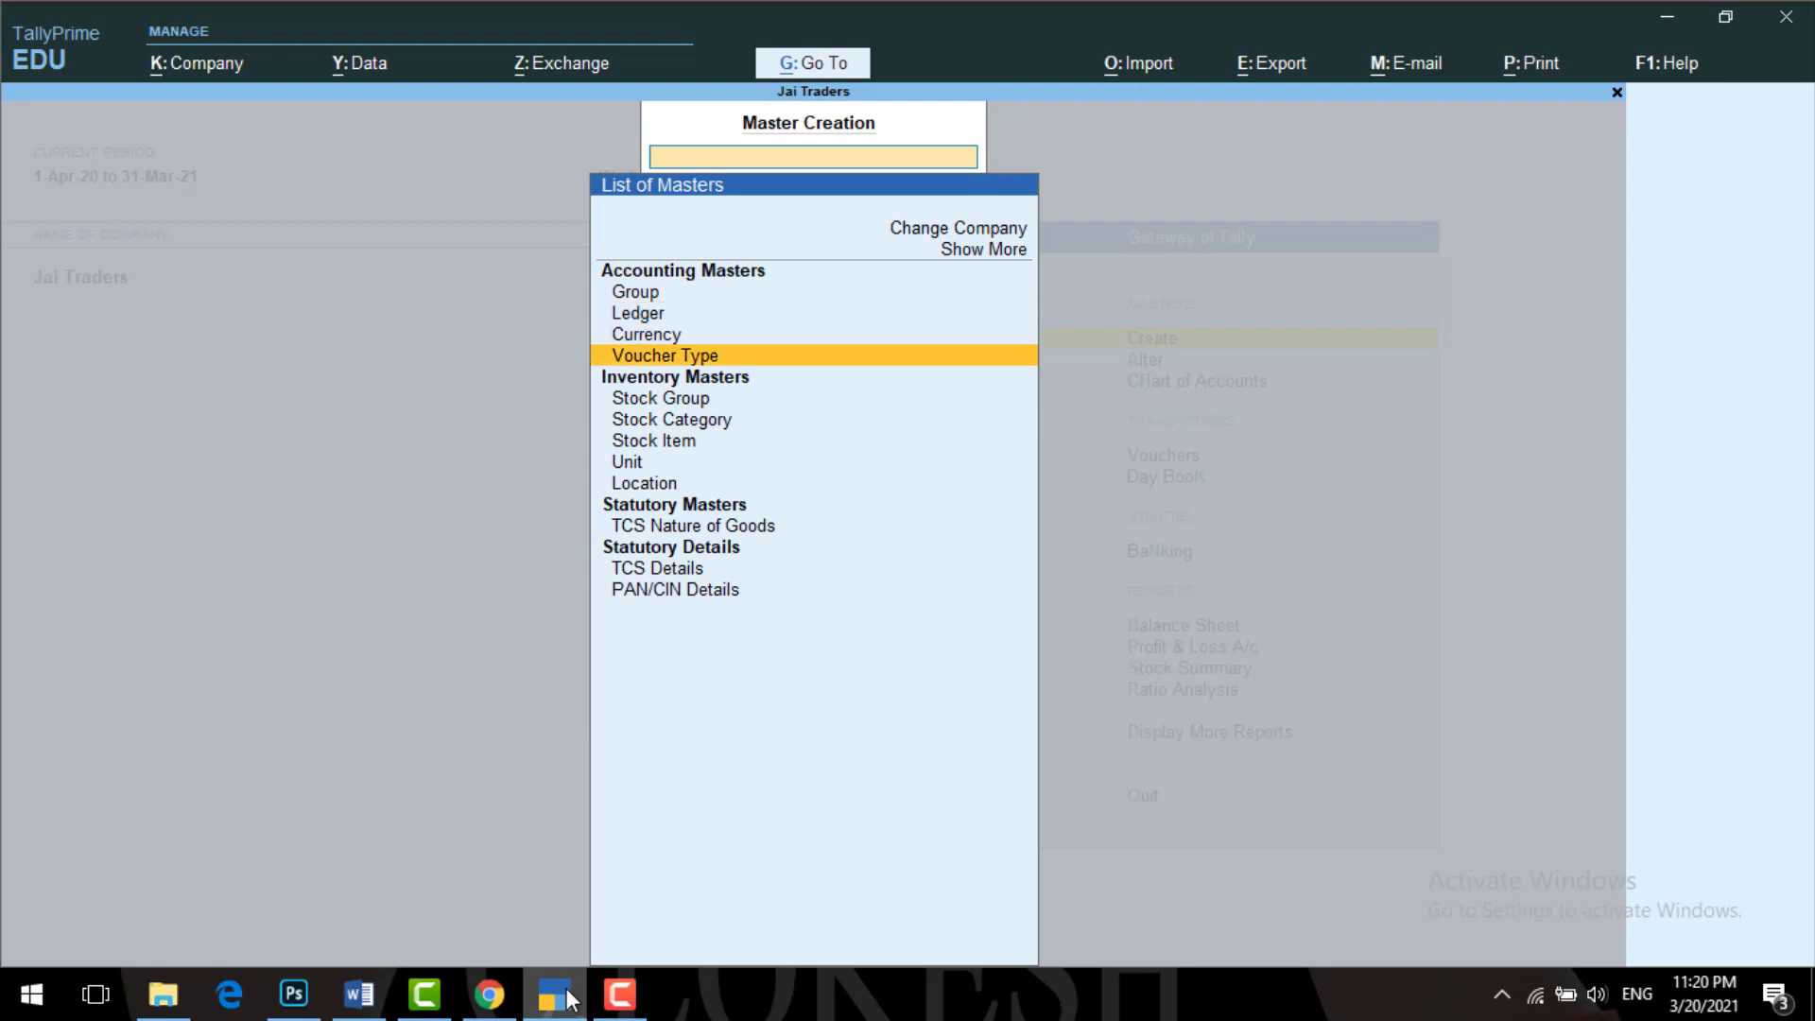
pyautogui.press('Return')
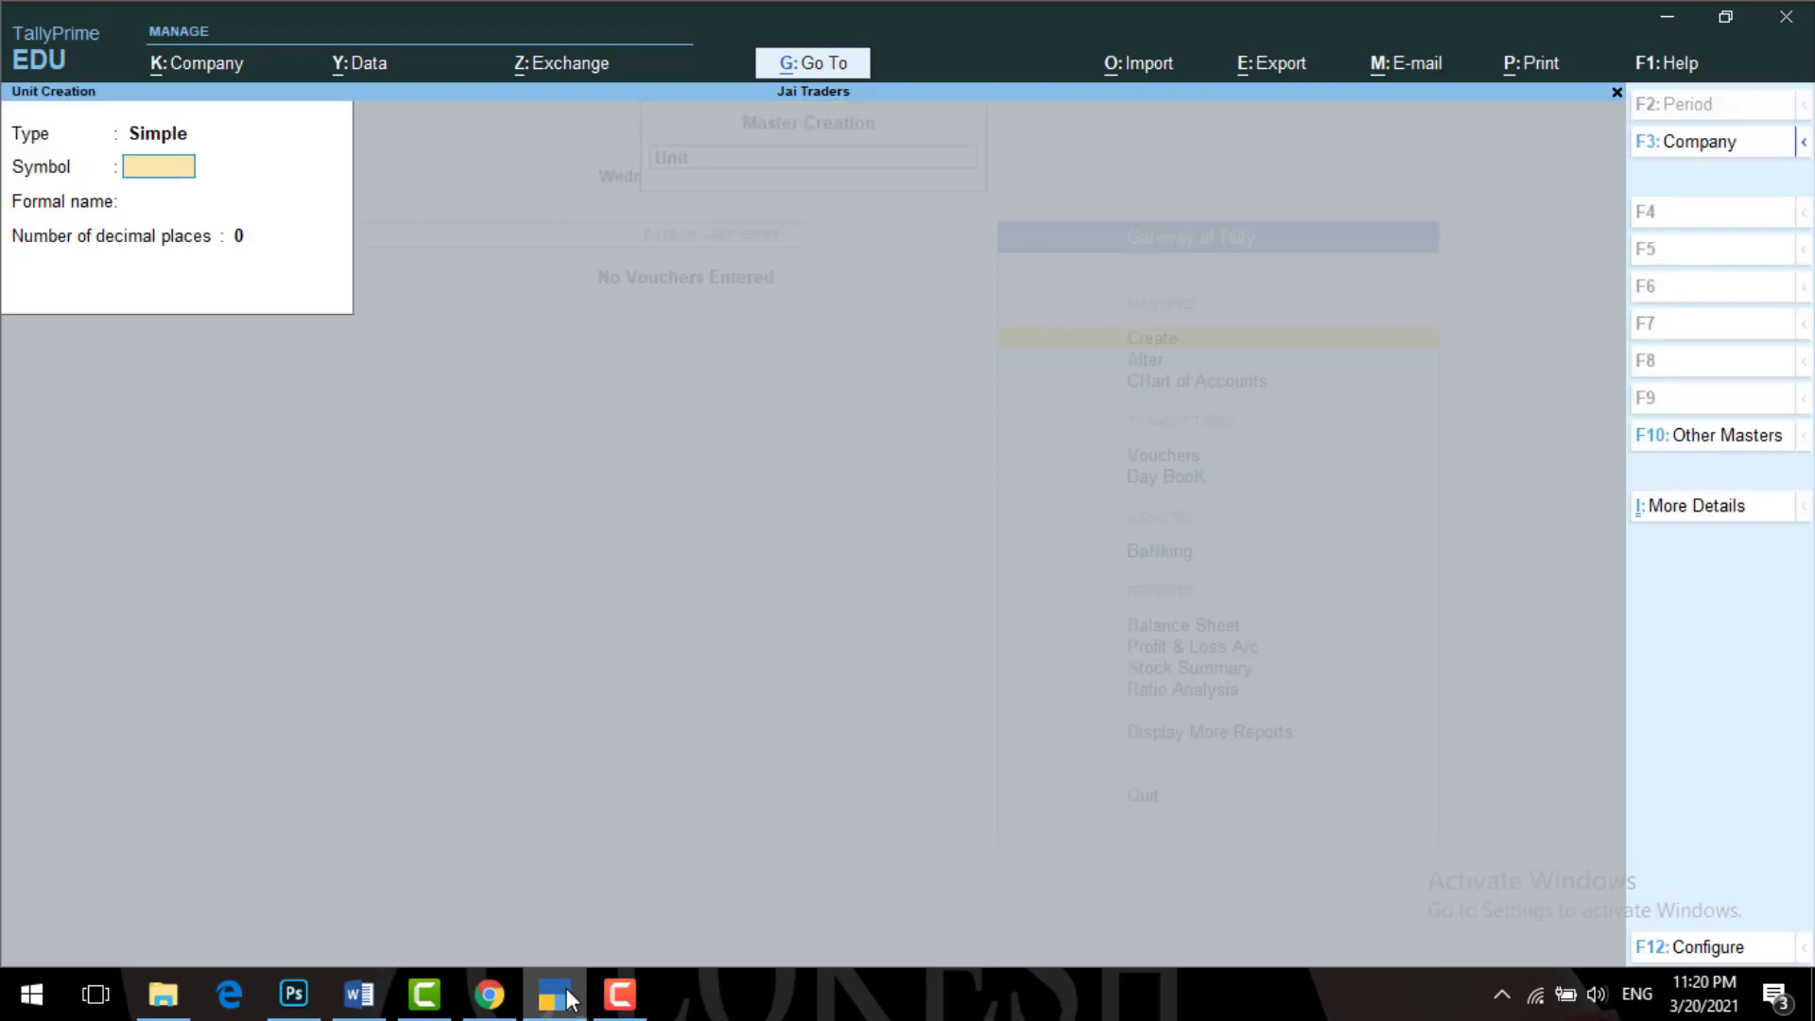
pyautogui.click(557, 995)
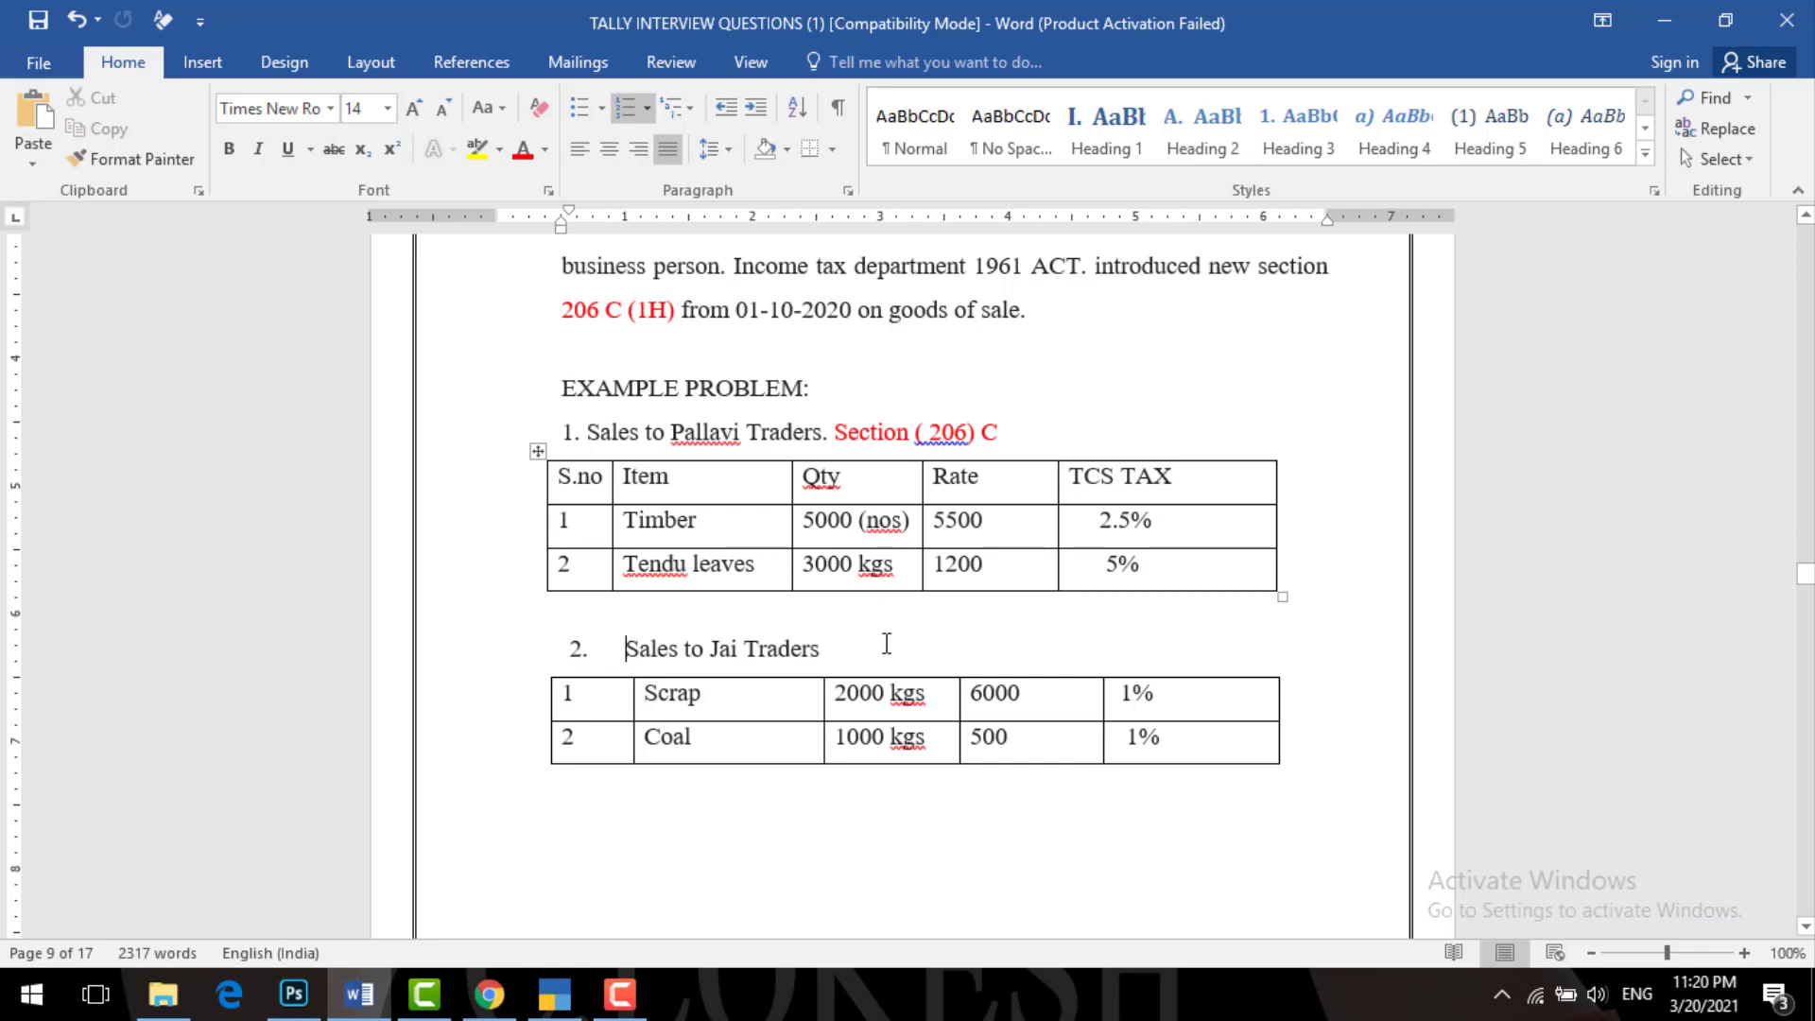
pyautogui.click(558, 994)
pyautogui.write('NOS')
pyautogui.press('BackSpace')
pyautogui.press('BackSpace')
pyautogui.press('BackSpace')
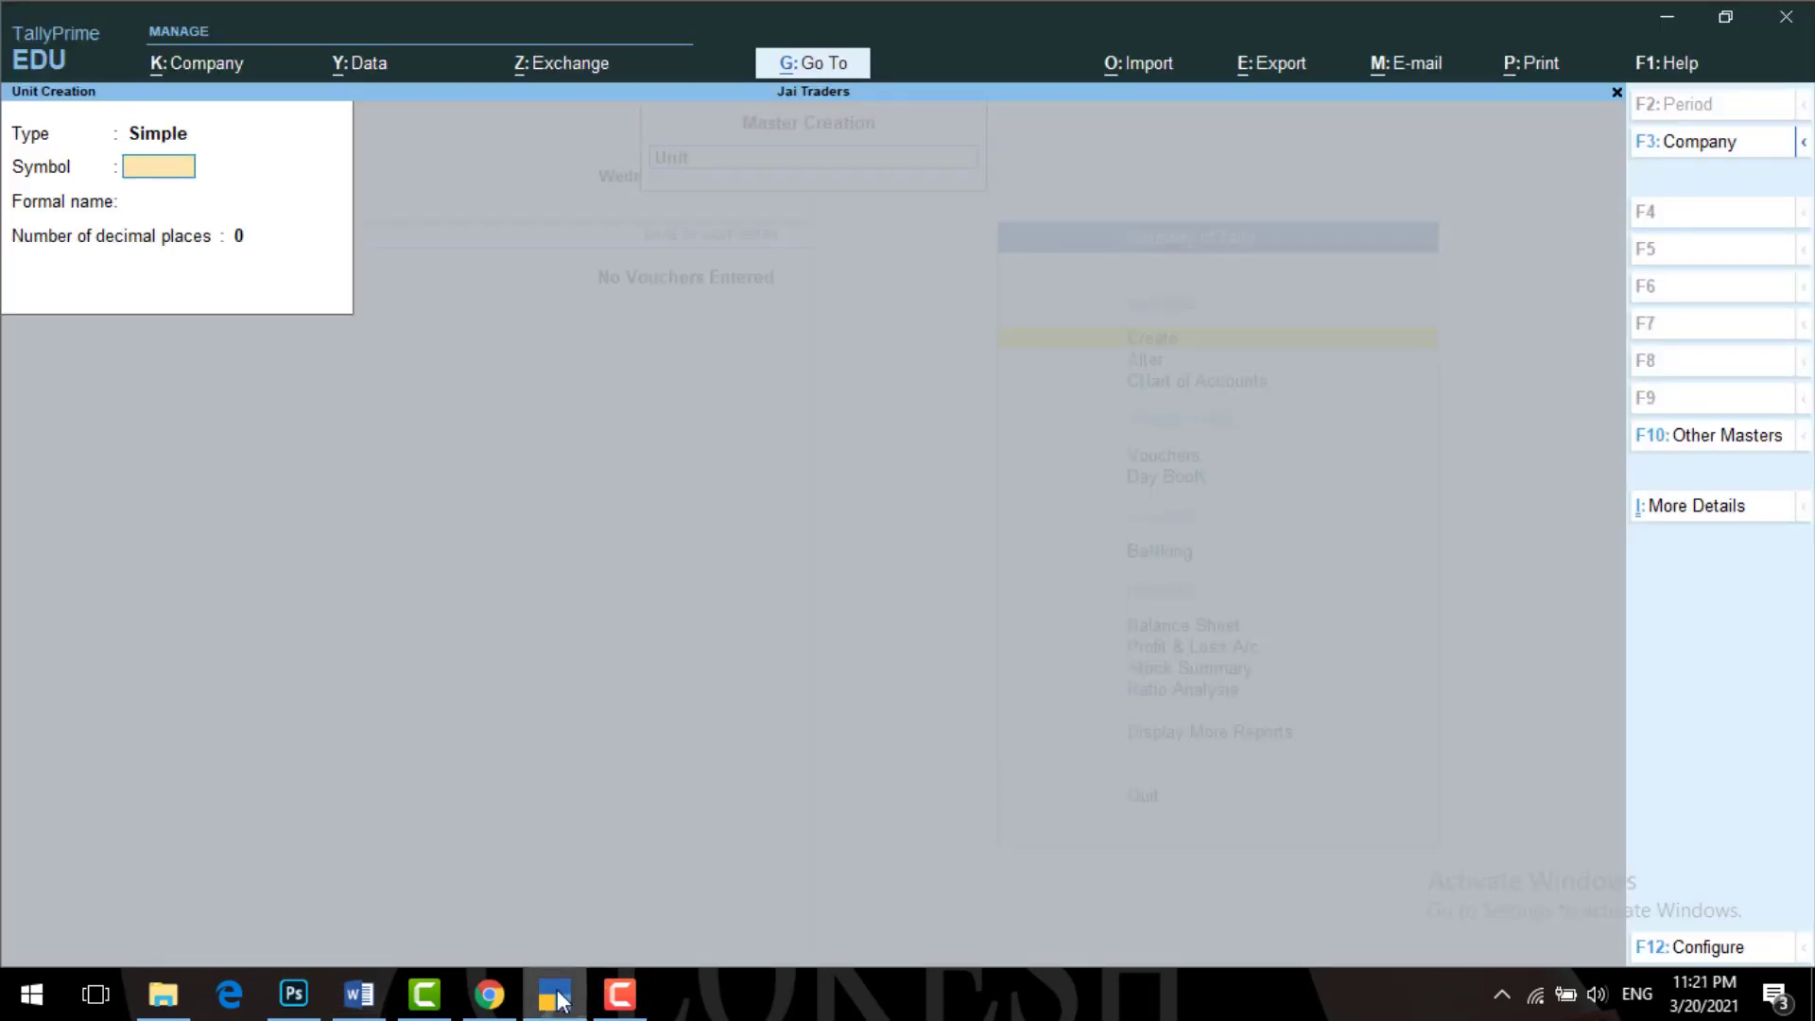
pyautogui.press('Return')
pyautogui.write('Numbers')
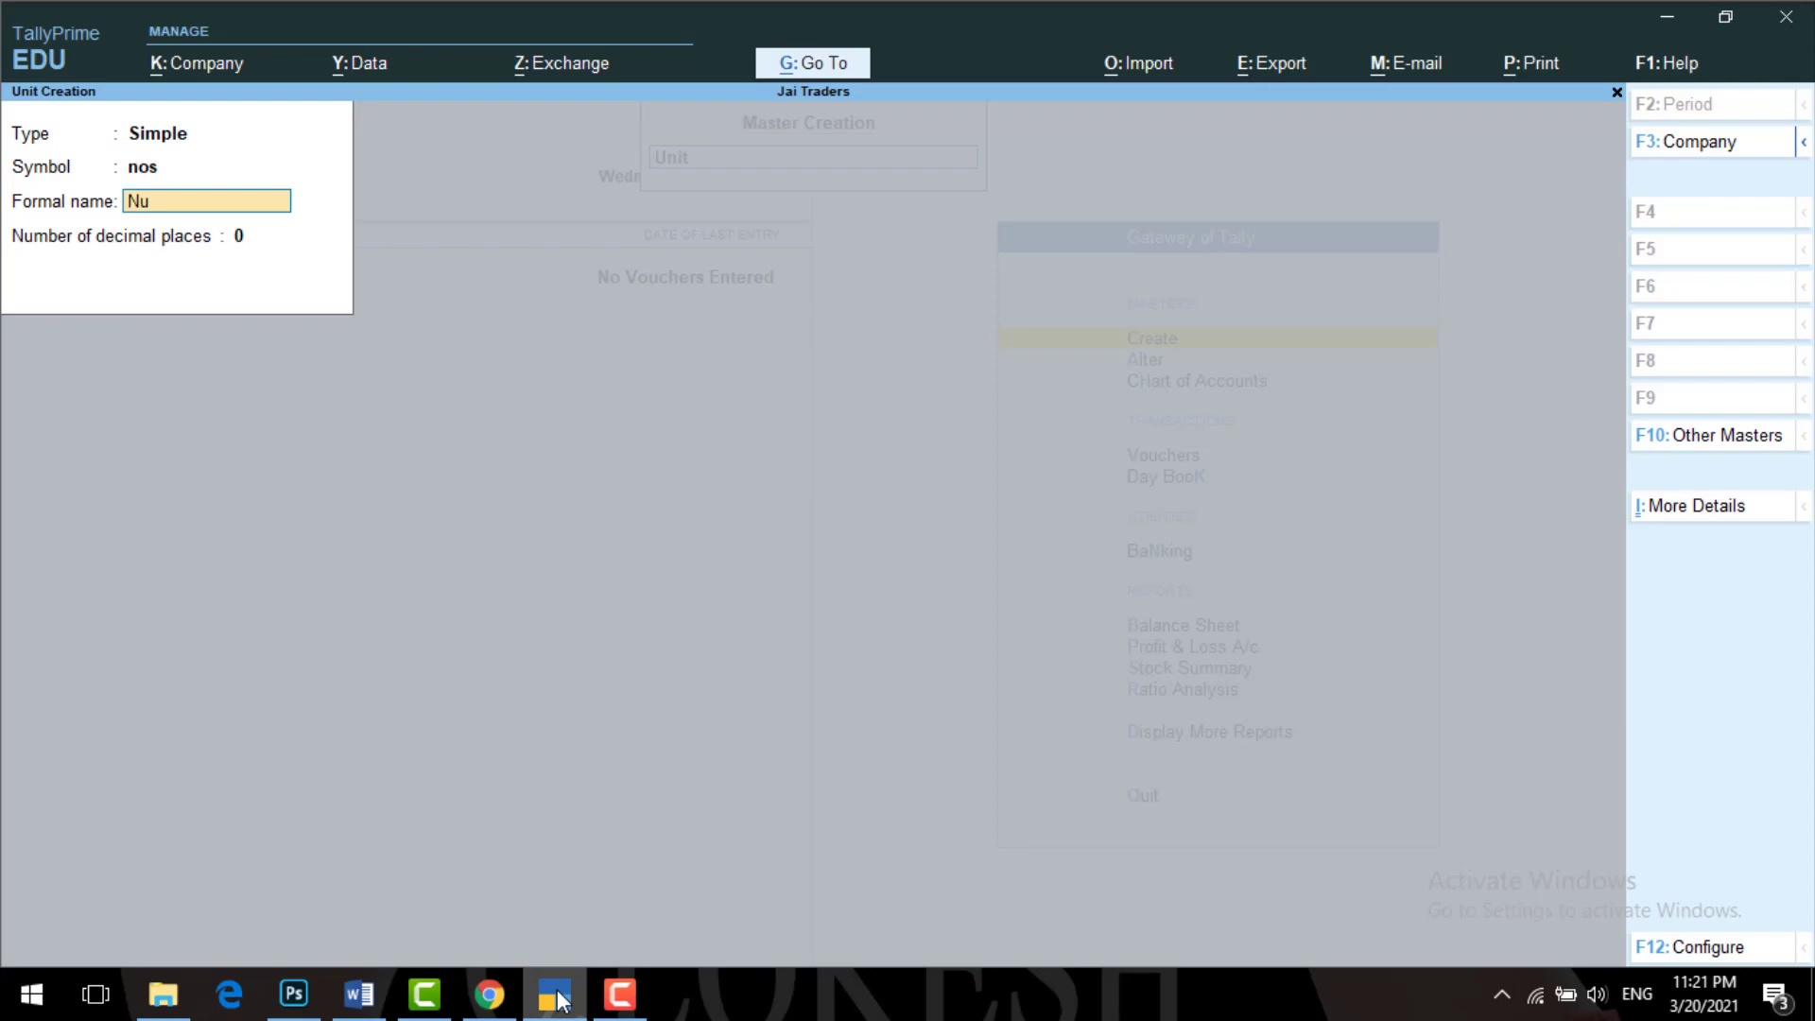
pyautogui.press('Return')
pyautogui.press('Return')
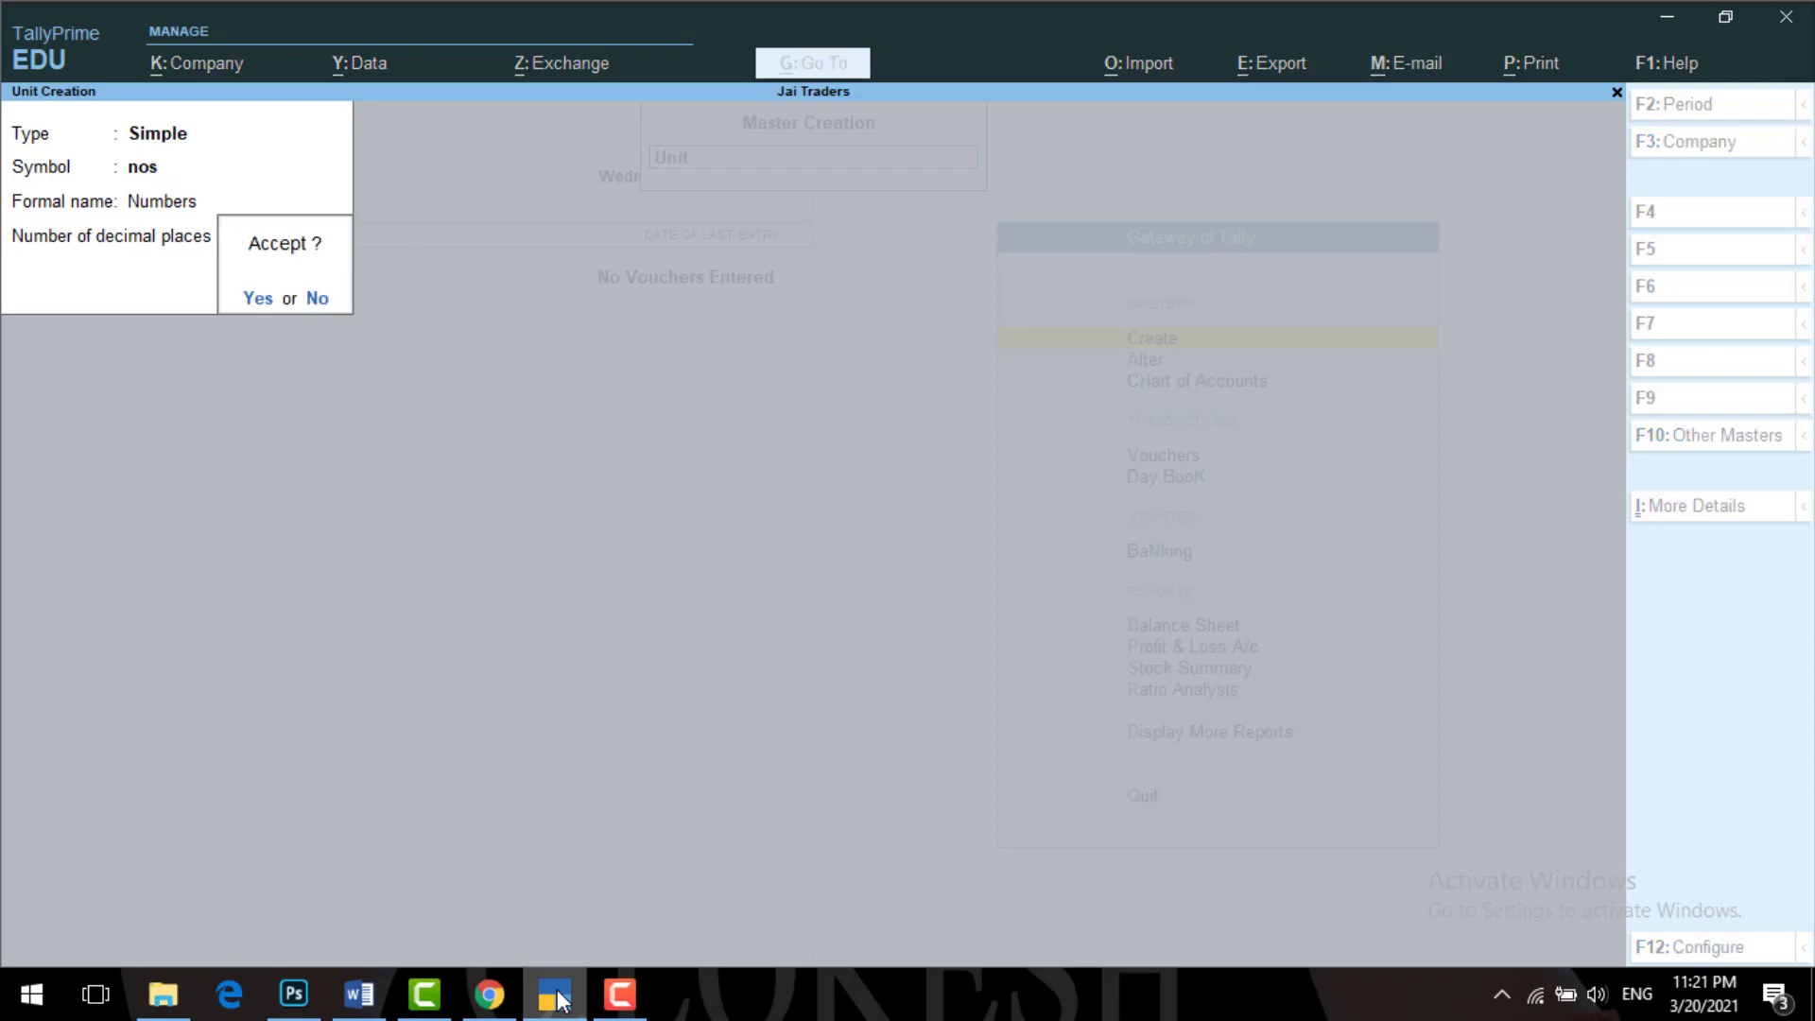
pyautogui.press('Return')
# - Create the kg unit with zero decimal places and move to Stock Item creation
pyautogui.write('kg')
pyautogui.press('Return')
pyautogui.press('Return')
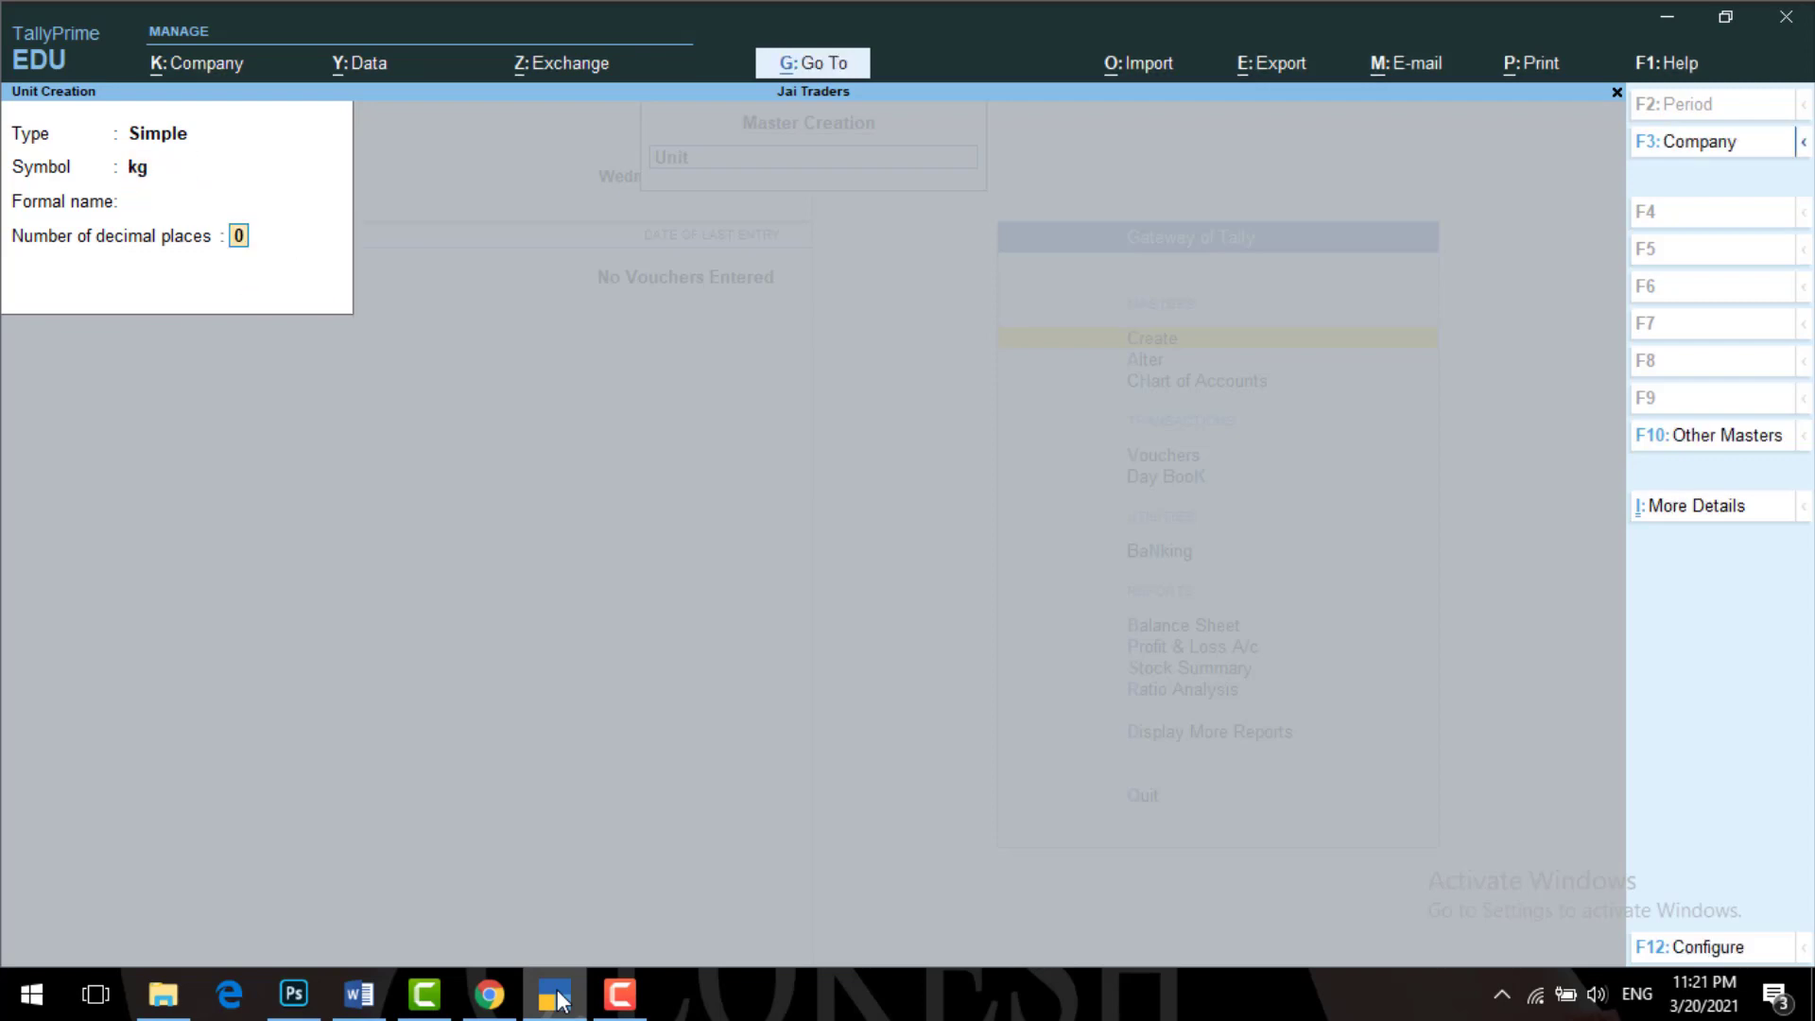
pyautogui.press('Return')
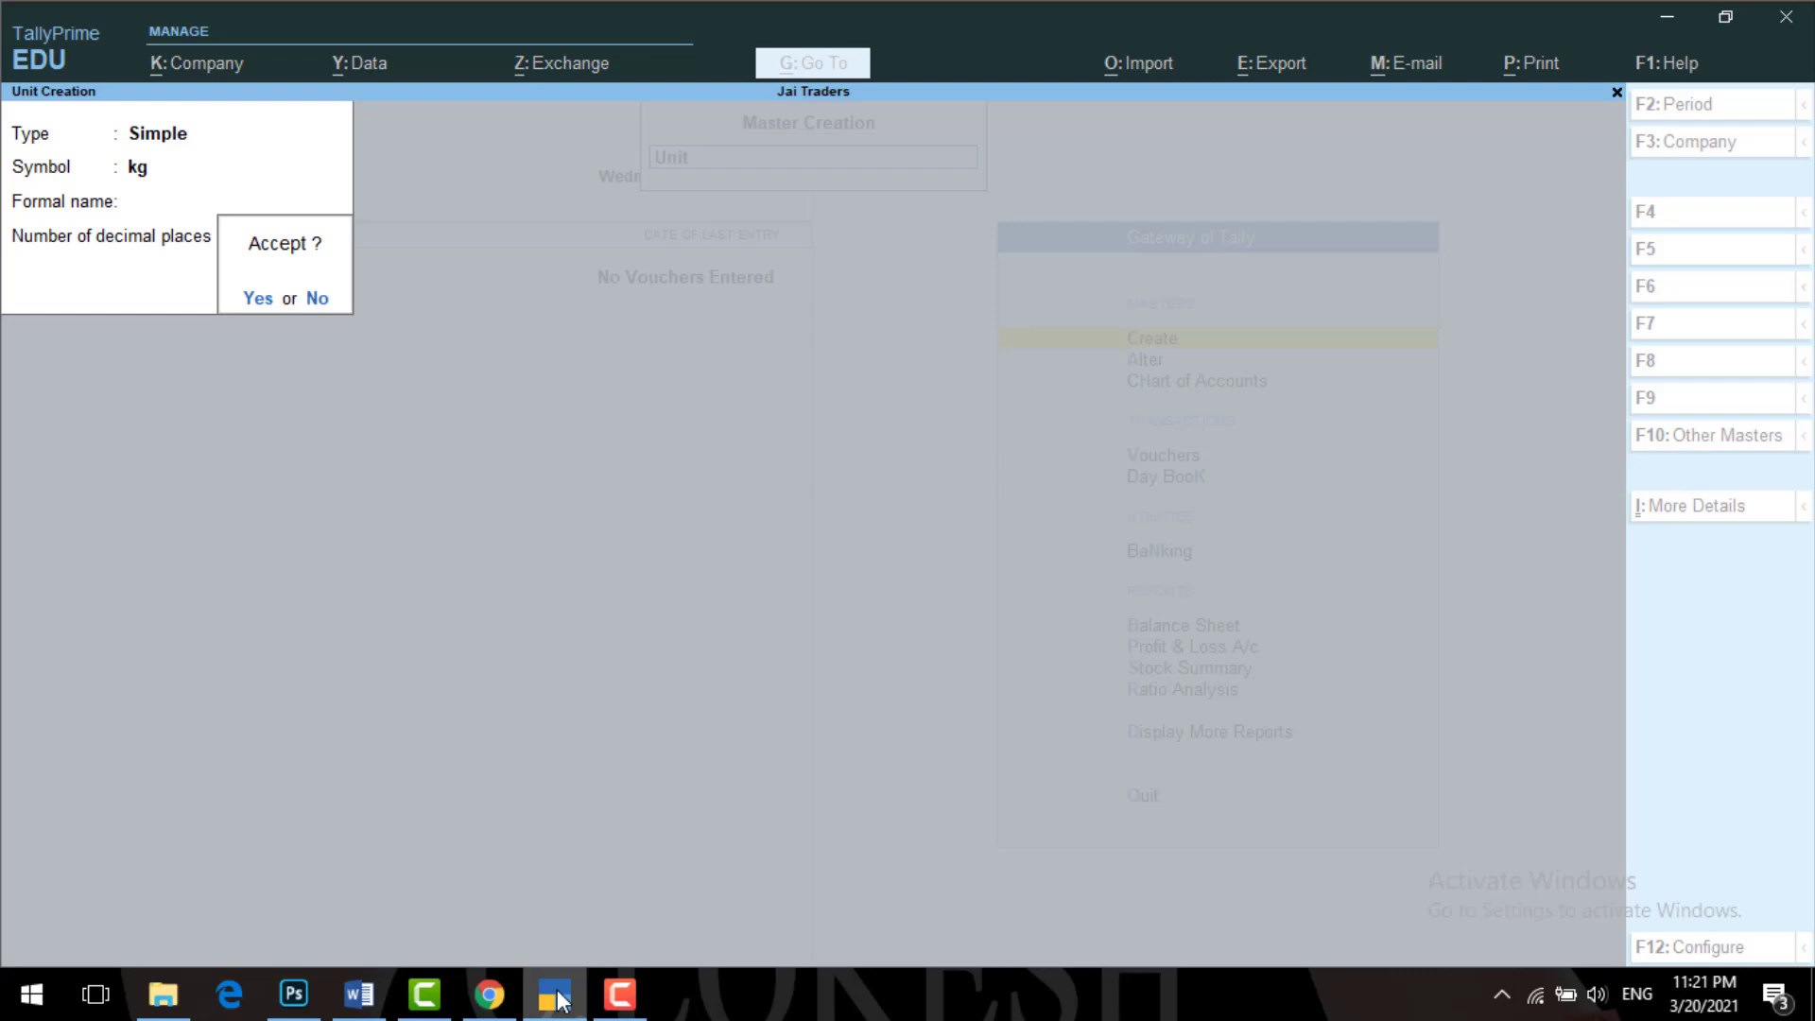
pyautogui.press('Return')
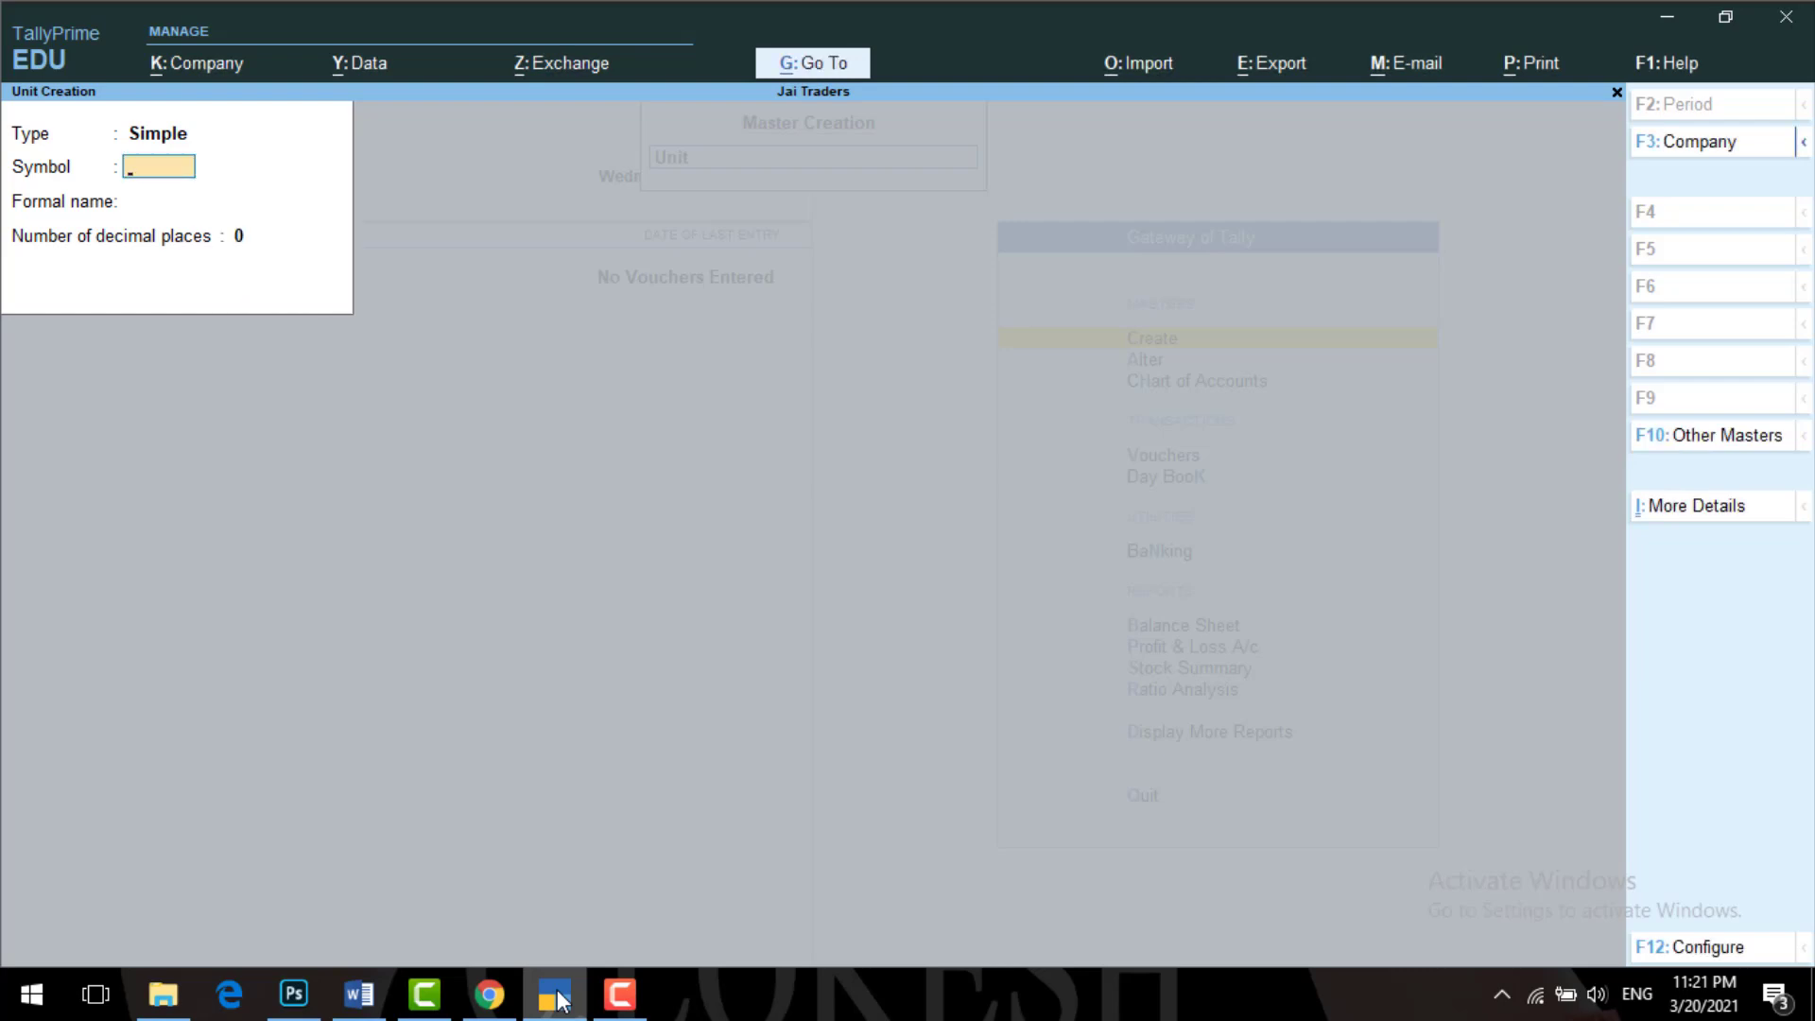
pyautogui.press('Escape')
pyautogui.press('Up')
# - Name the new stock item Timber with its unit set to nos
pyautogui.press('Return')
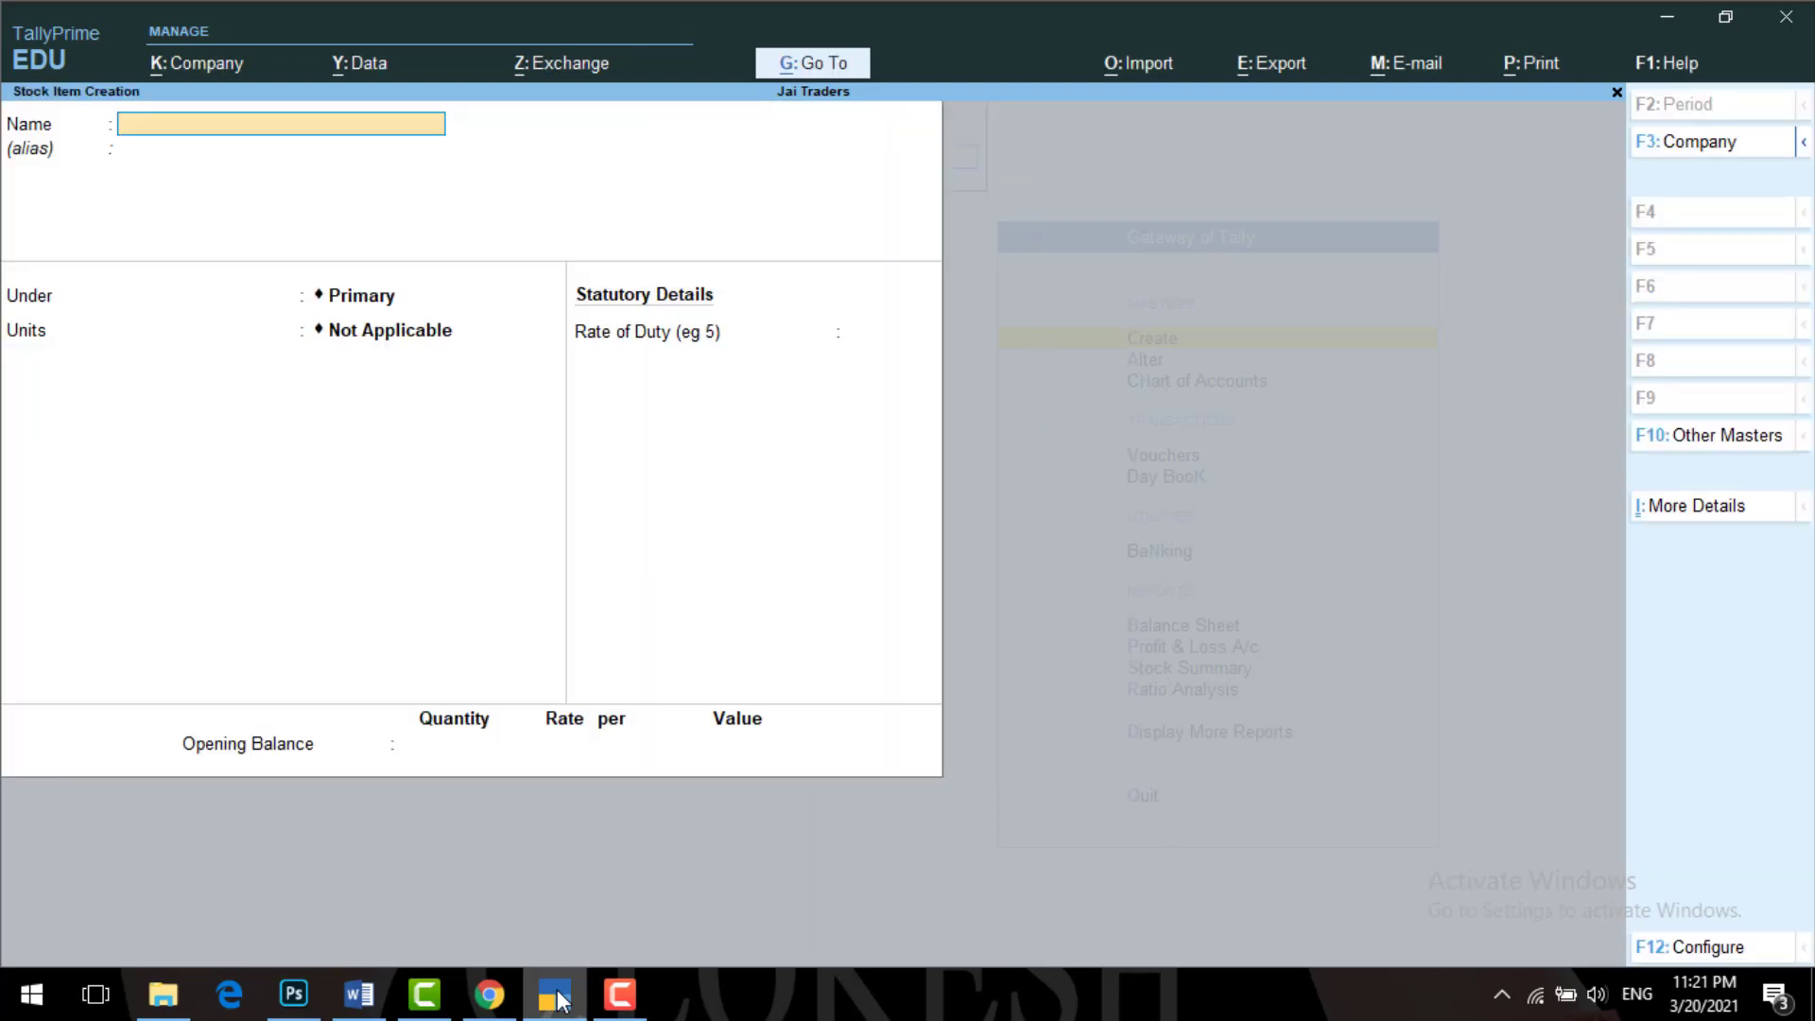
pyautogui.write('Timber')
pyautogui.press('Return')
pyautogui.press('Return')
pyautogui.press('Return')
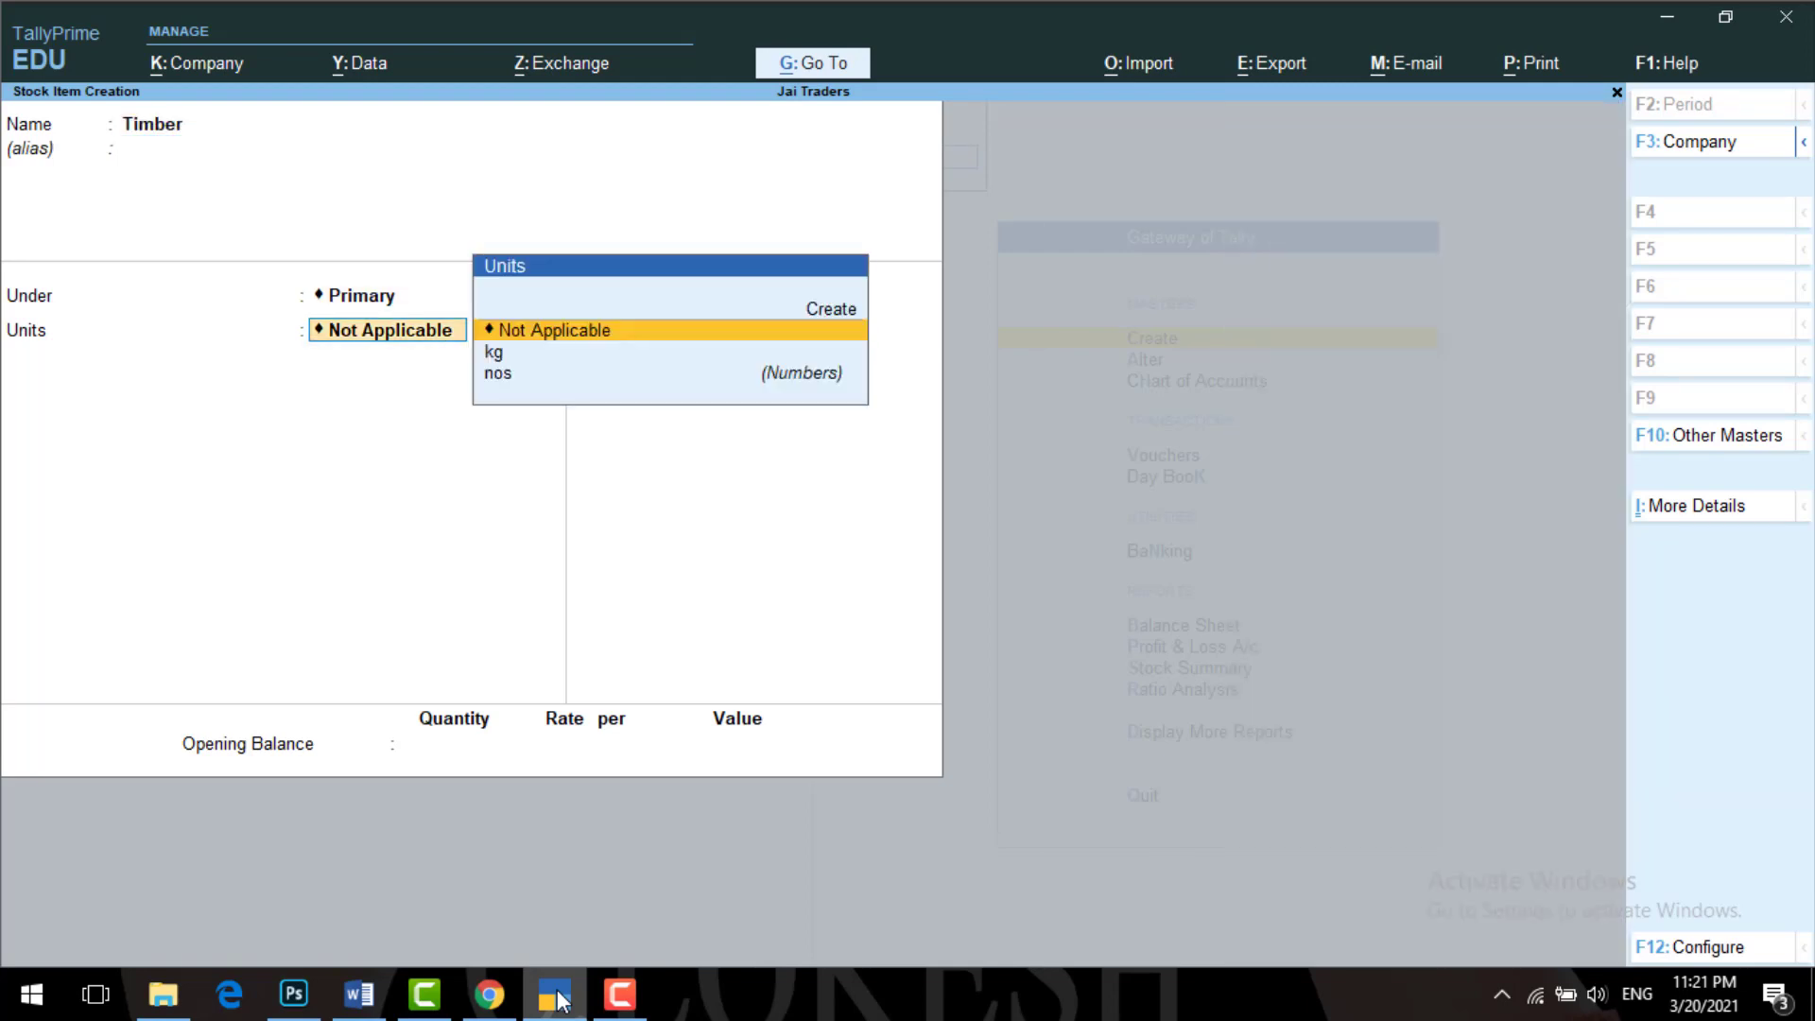
pyautogui.click(560, 1000)
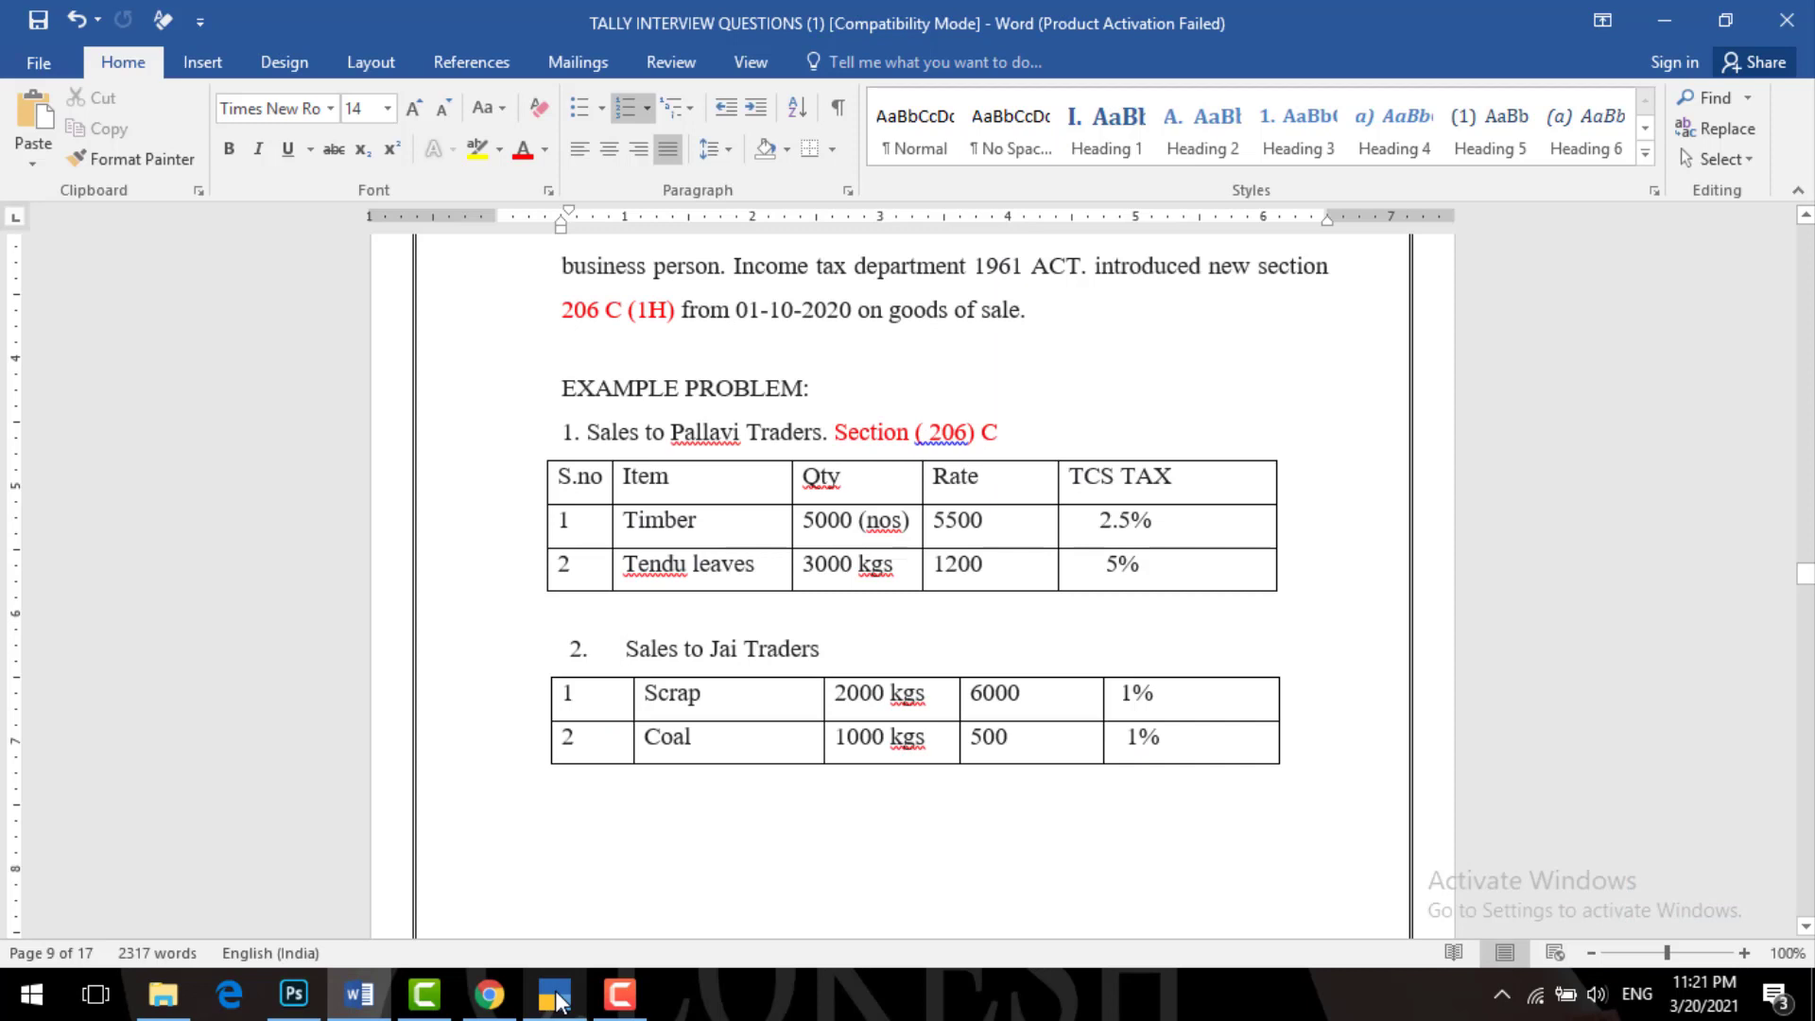
pyautogui.click(559, 1000)
pyautogui.press('Down')
pyautogui.press('Down')
pyautogui.press('Return')
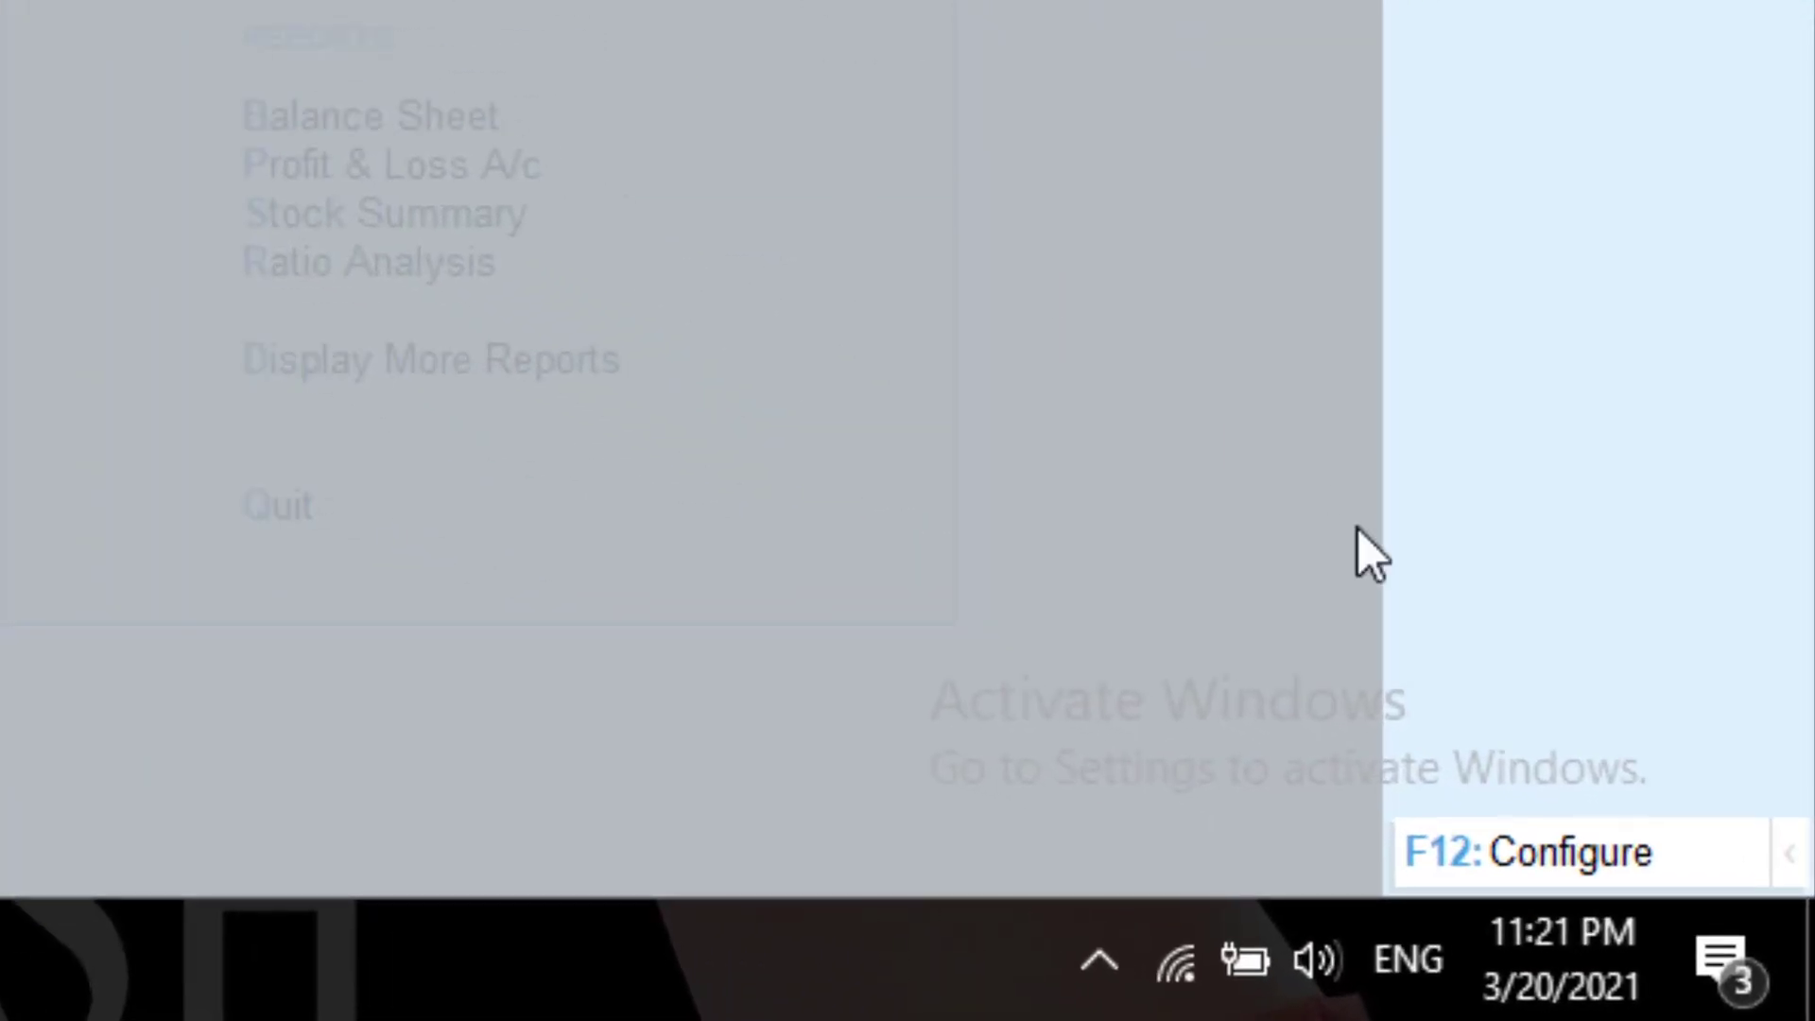
# - Turn on Set TCS Details in the stock item configuration (F12)
pyautogui.click(1597, 860)
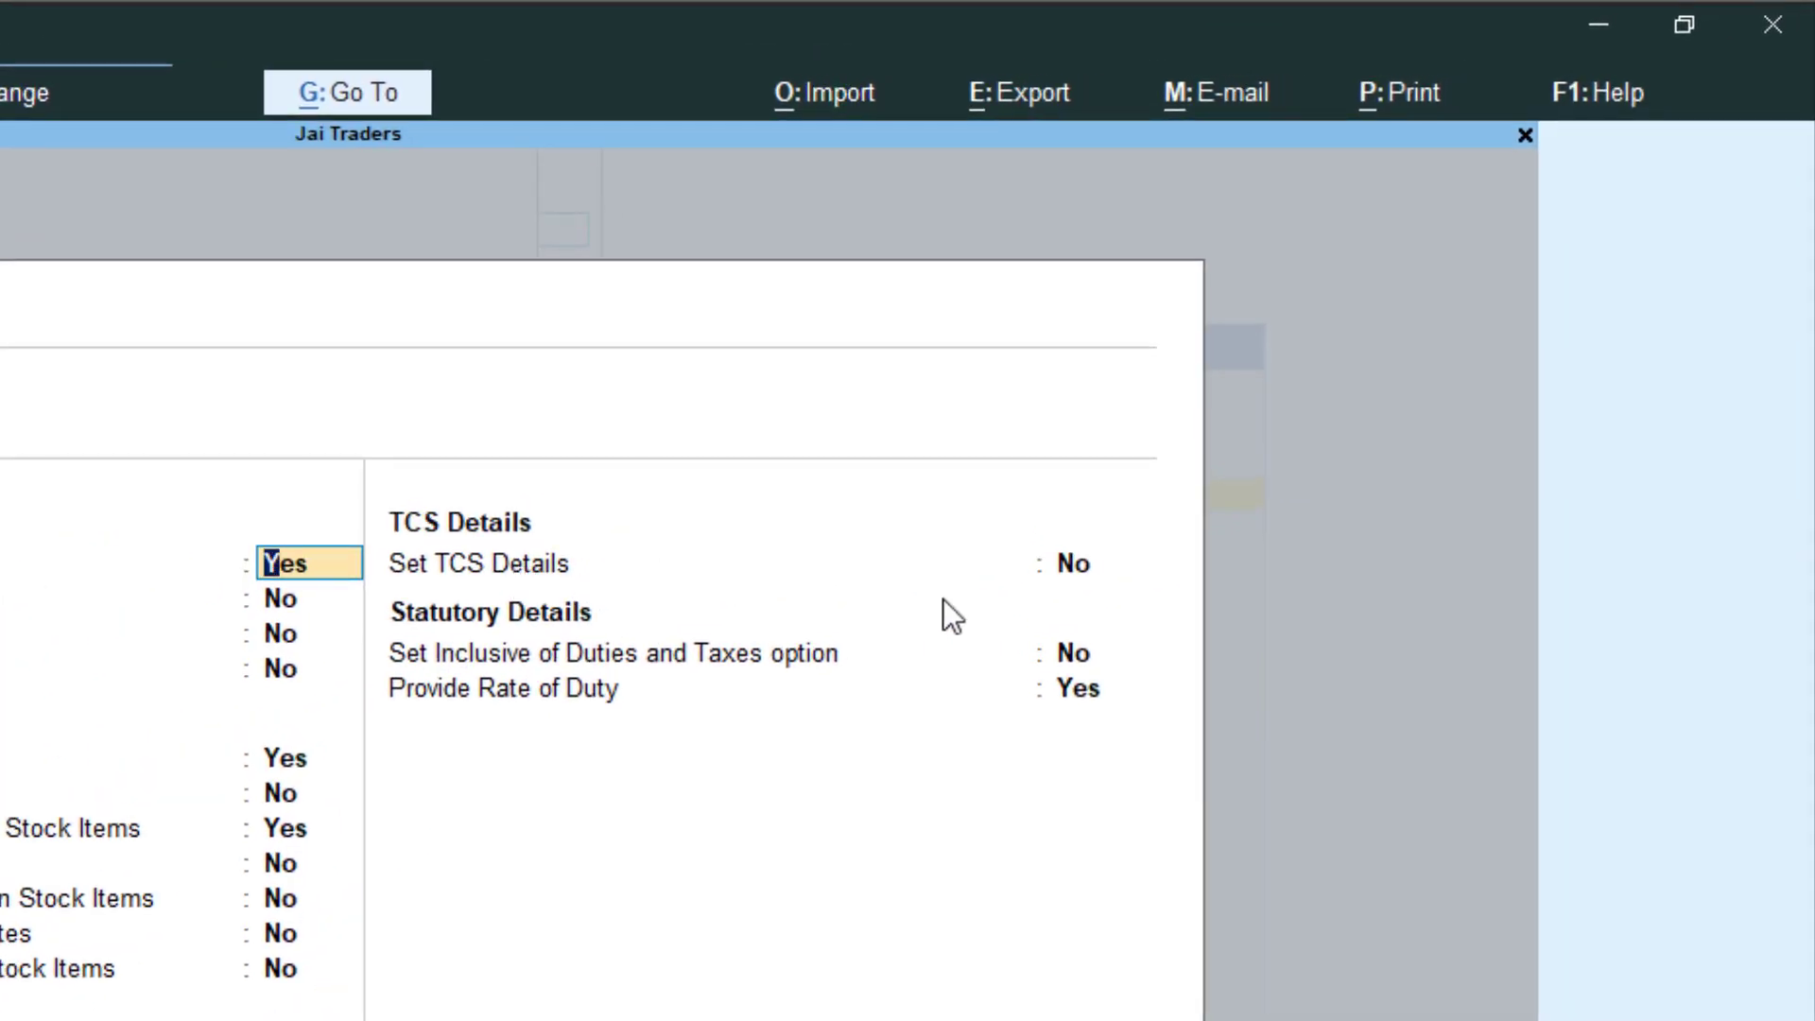
pyautogui.click(1081, 562)
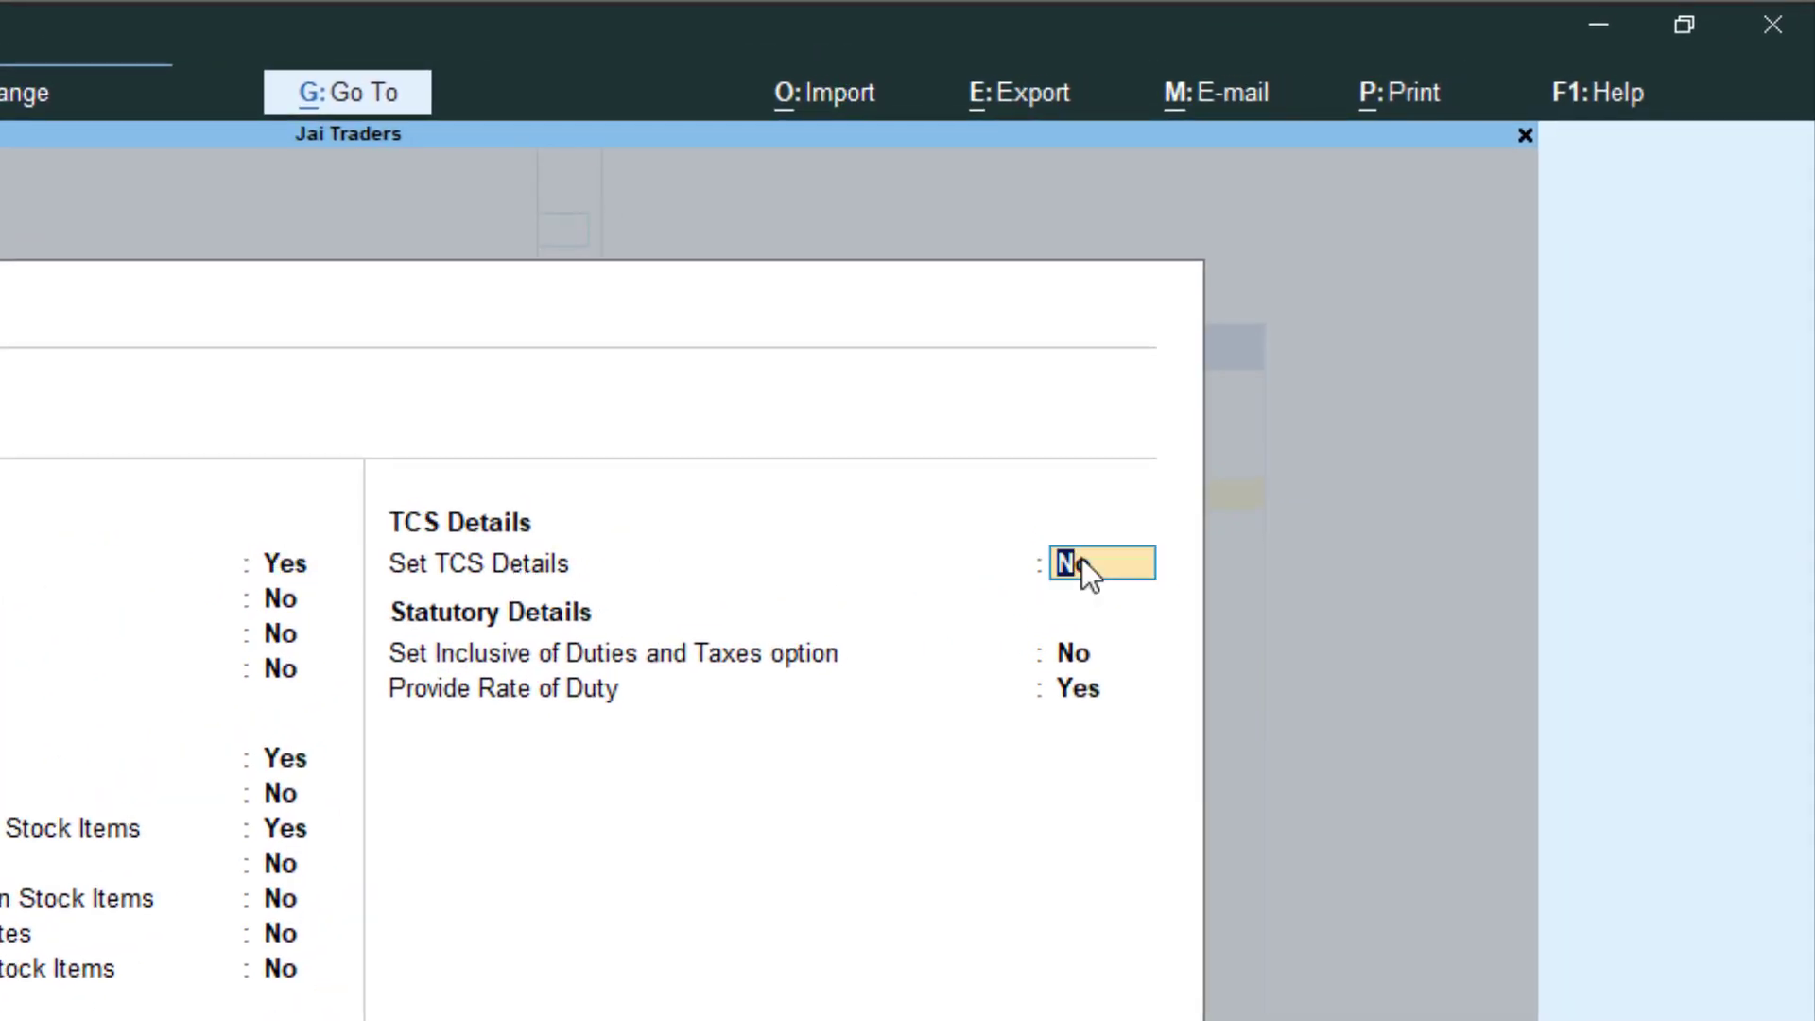
pyautogui.write('y')
pyautogui.press('Return')
pyautogui.press('Return')
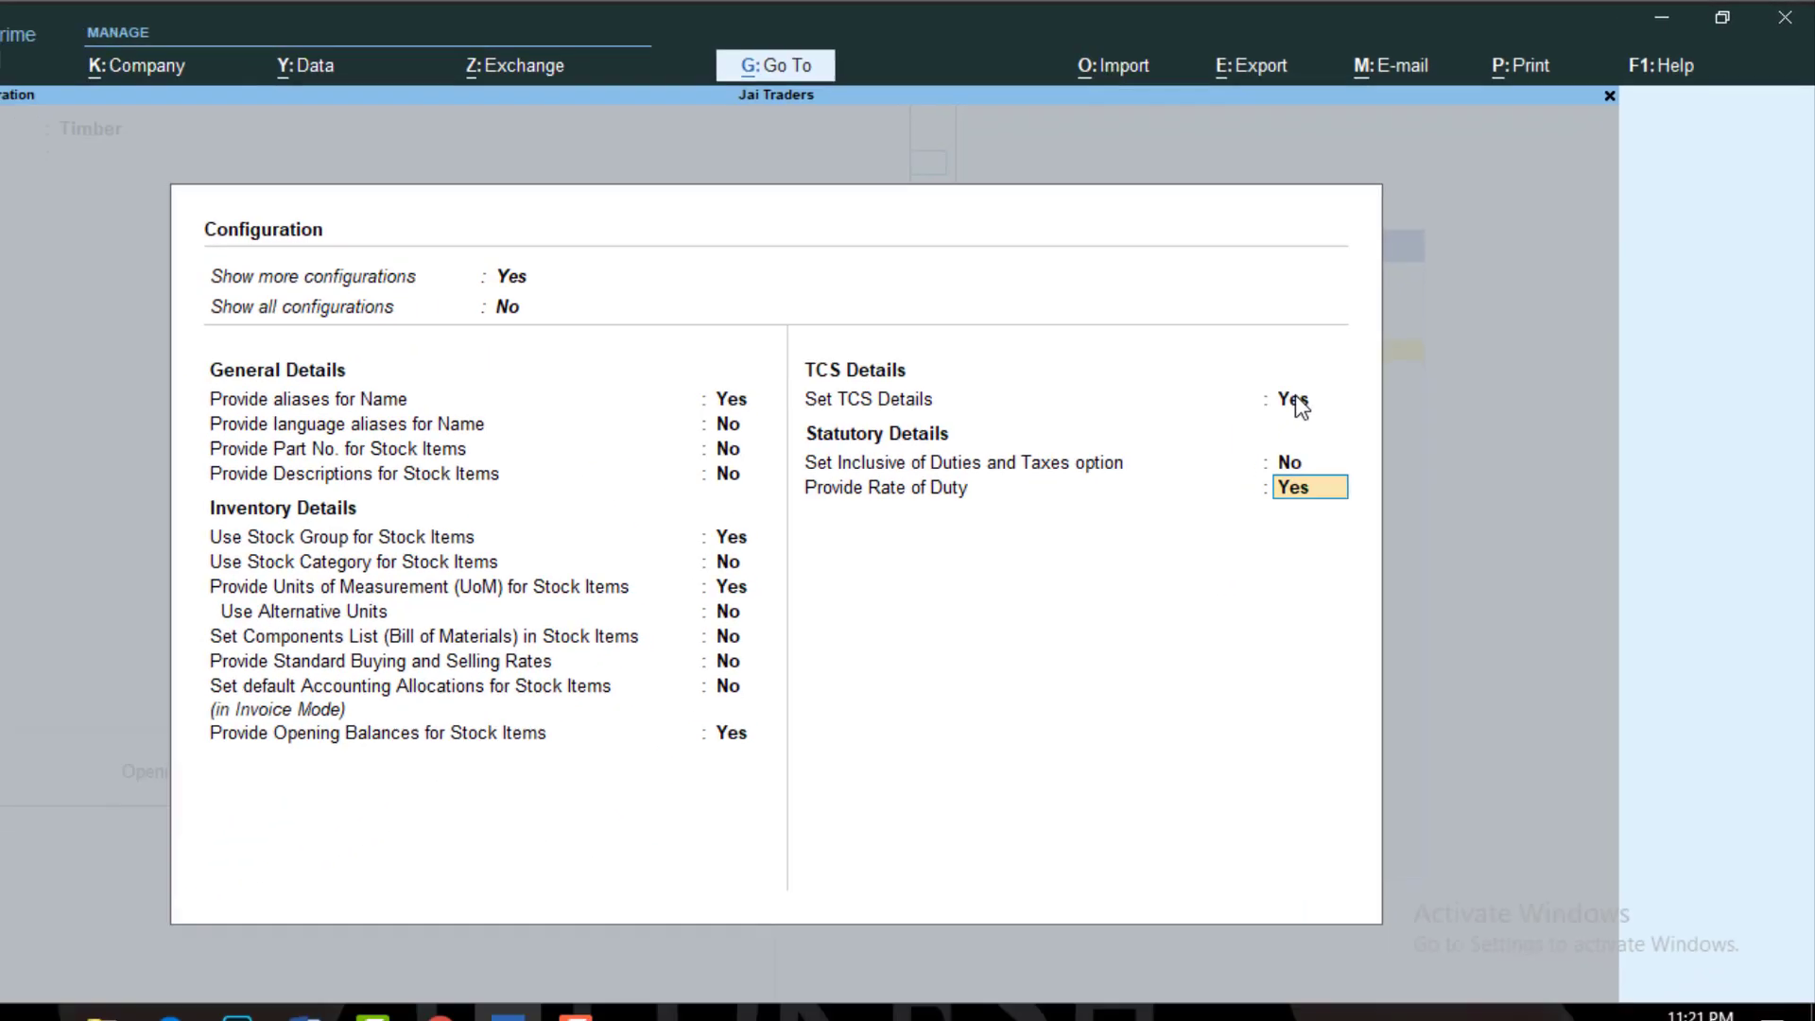
pyautogui.press('Return')
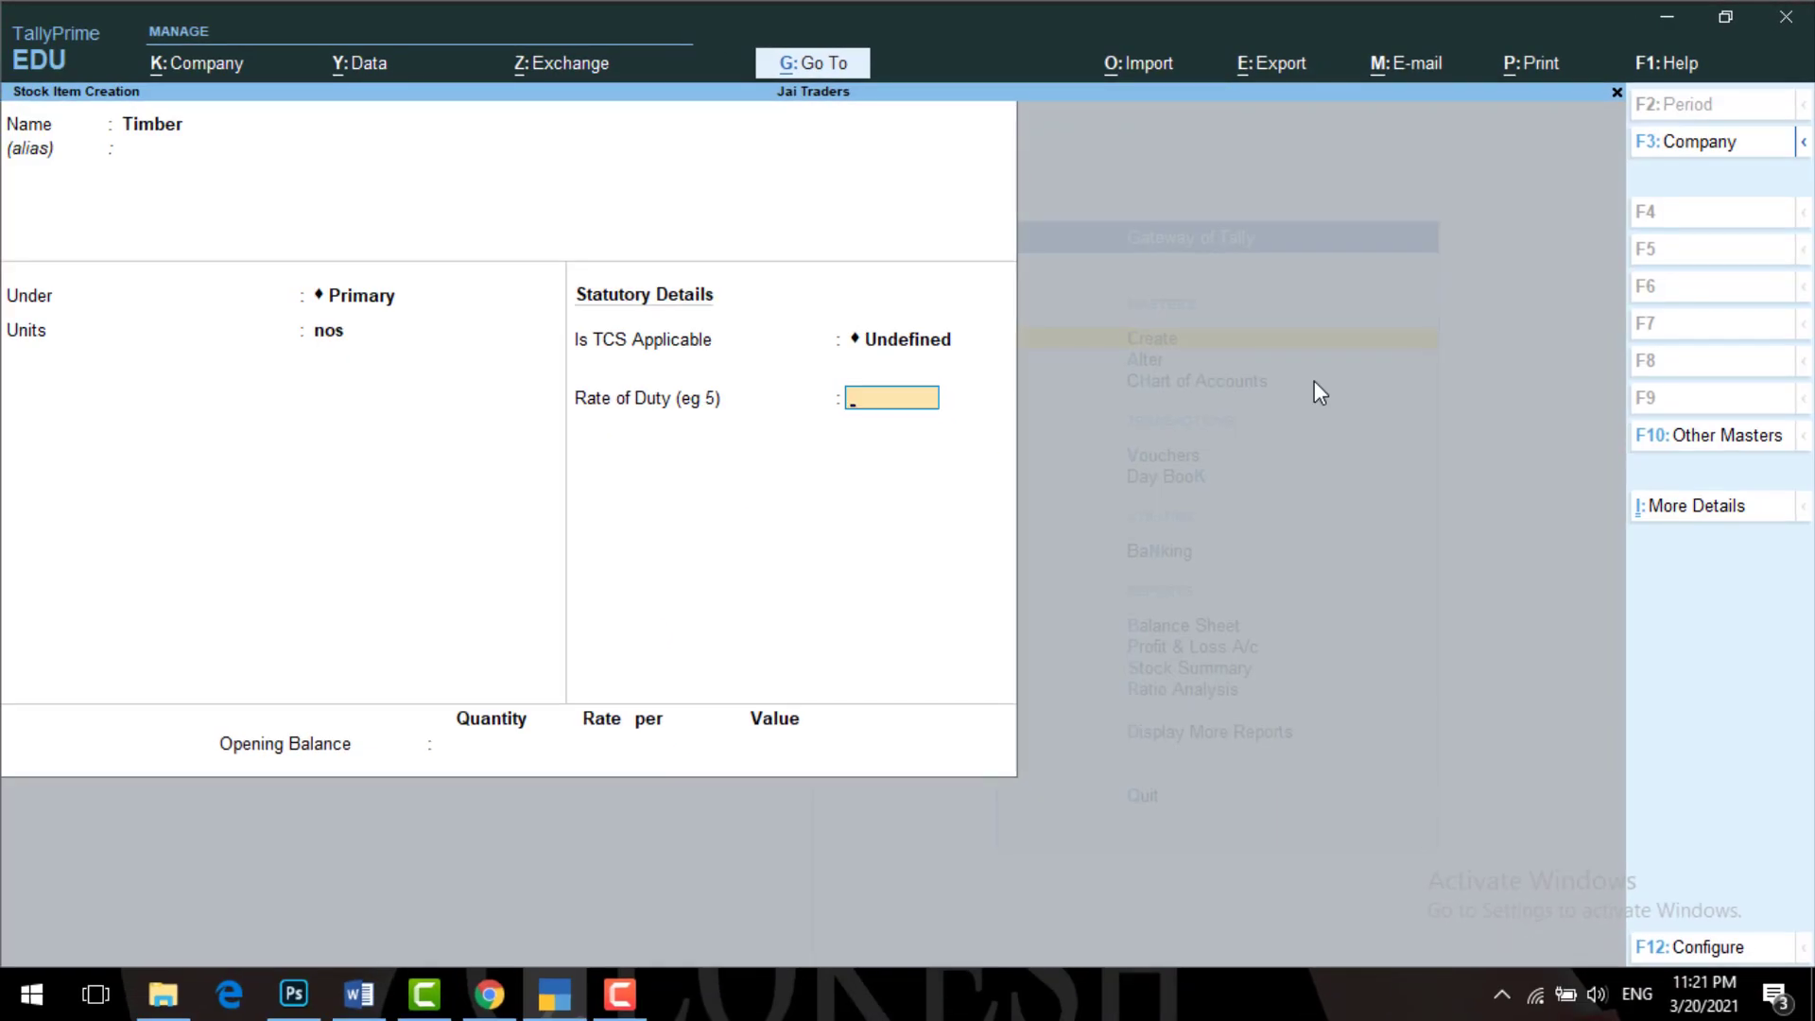
# - Mark Timber as TCS Applicable, with nature of goods Timber and duty rate 0
pyautogui.press('BackSpace')
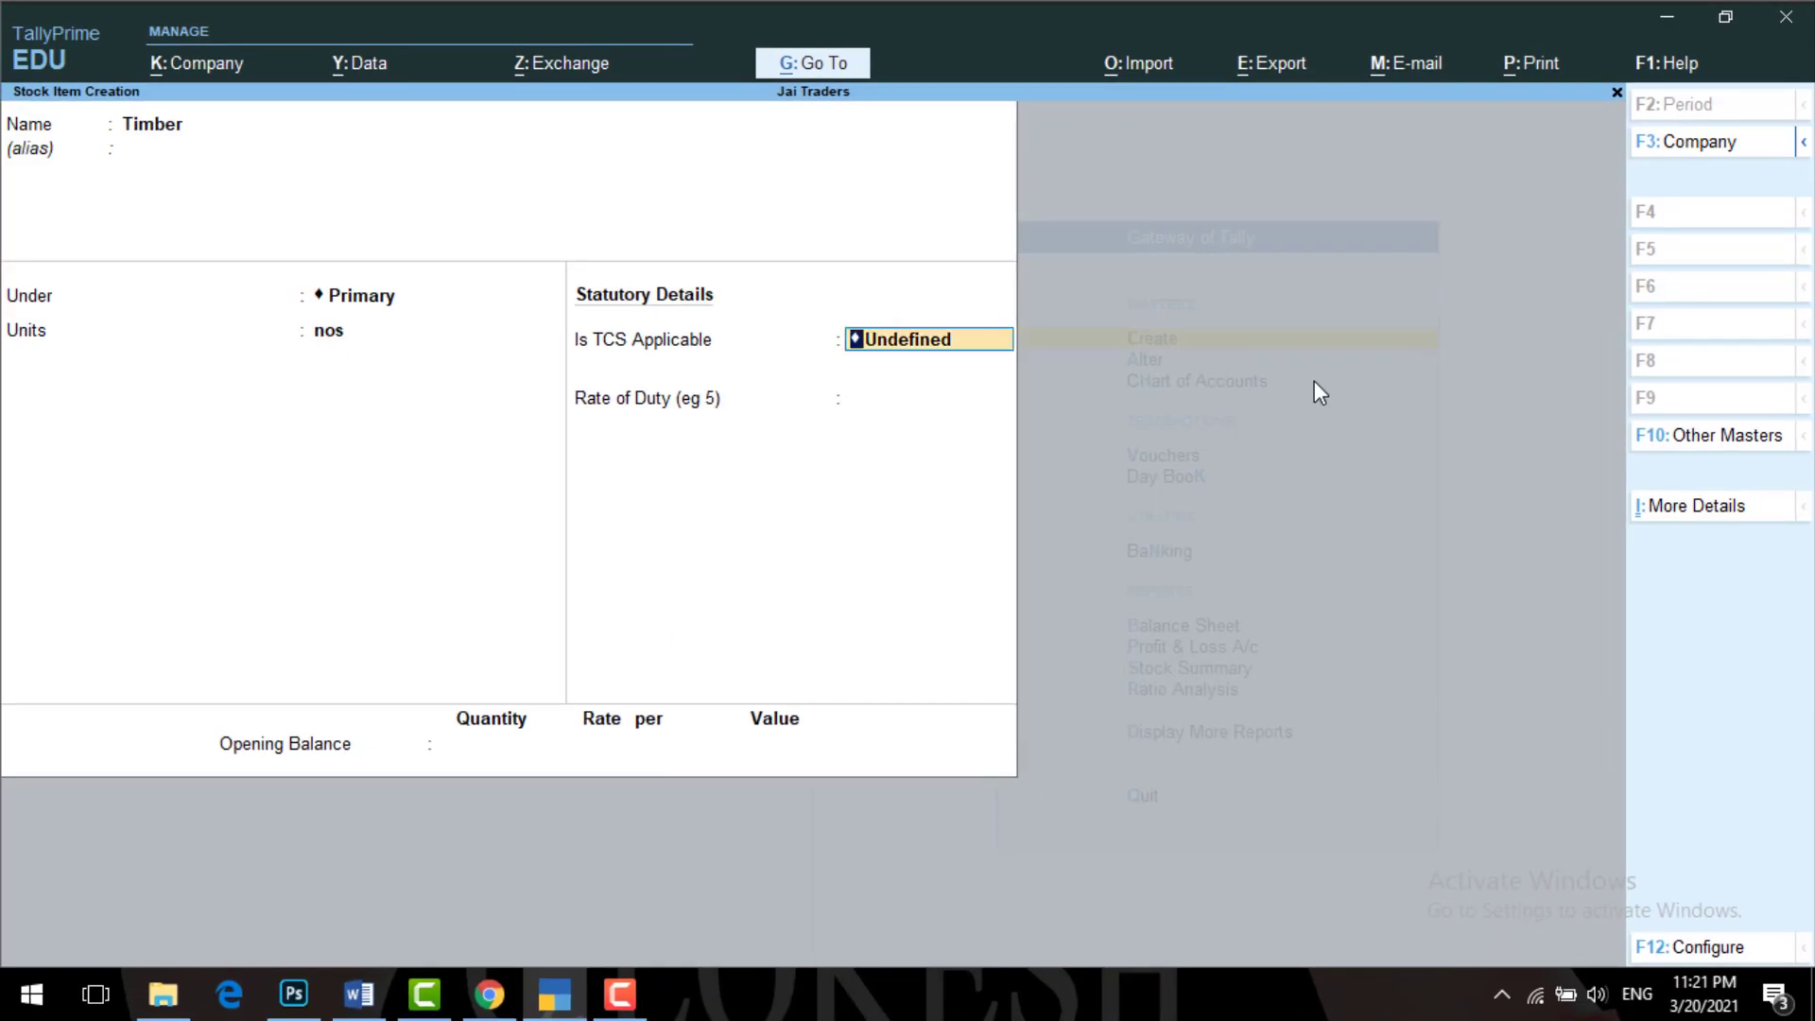
pyautogui.press('BackSpace')
pyautogui.press('Up')
pyautogui.press('Up')
pyautogui.press('Return')
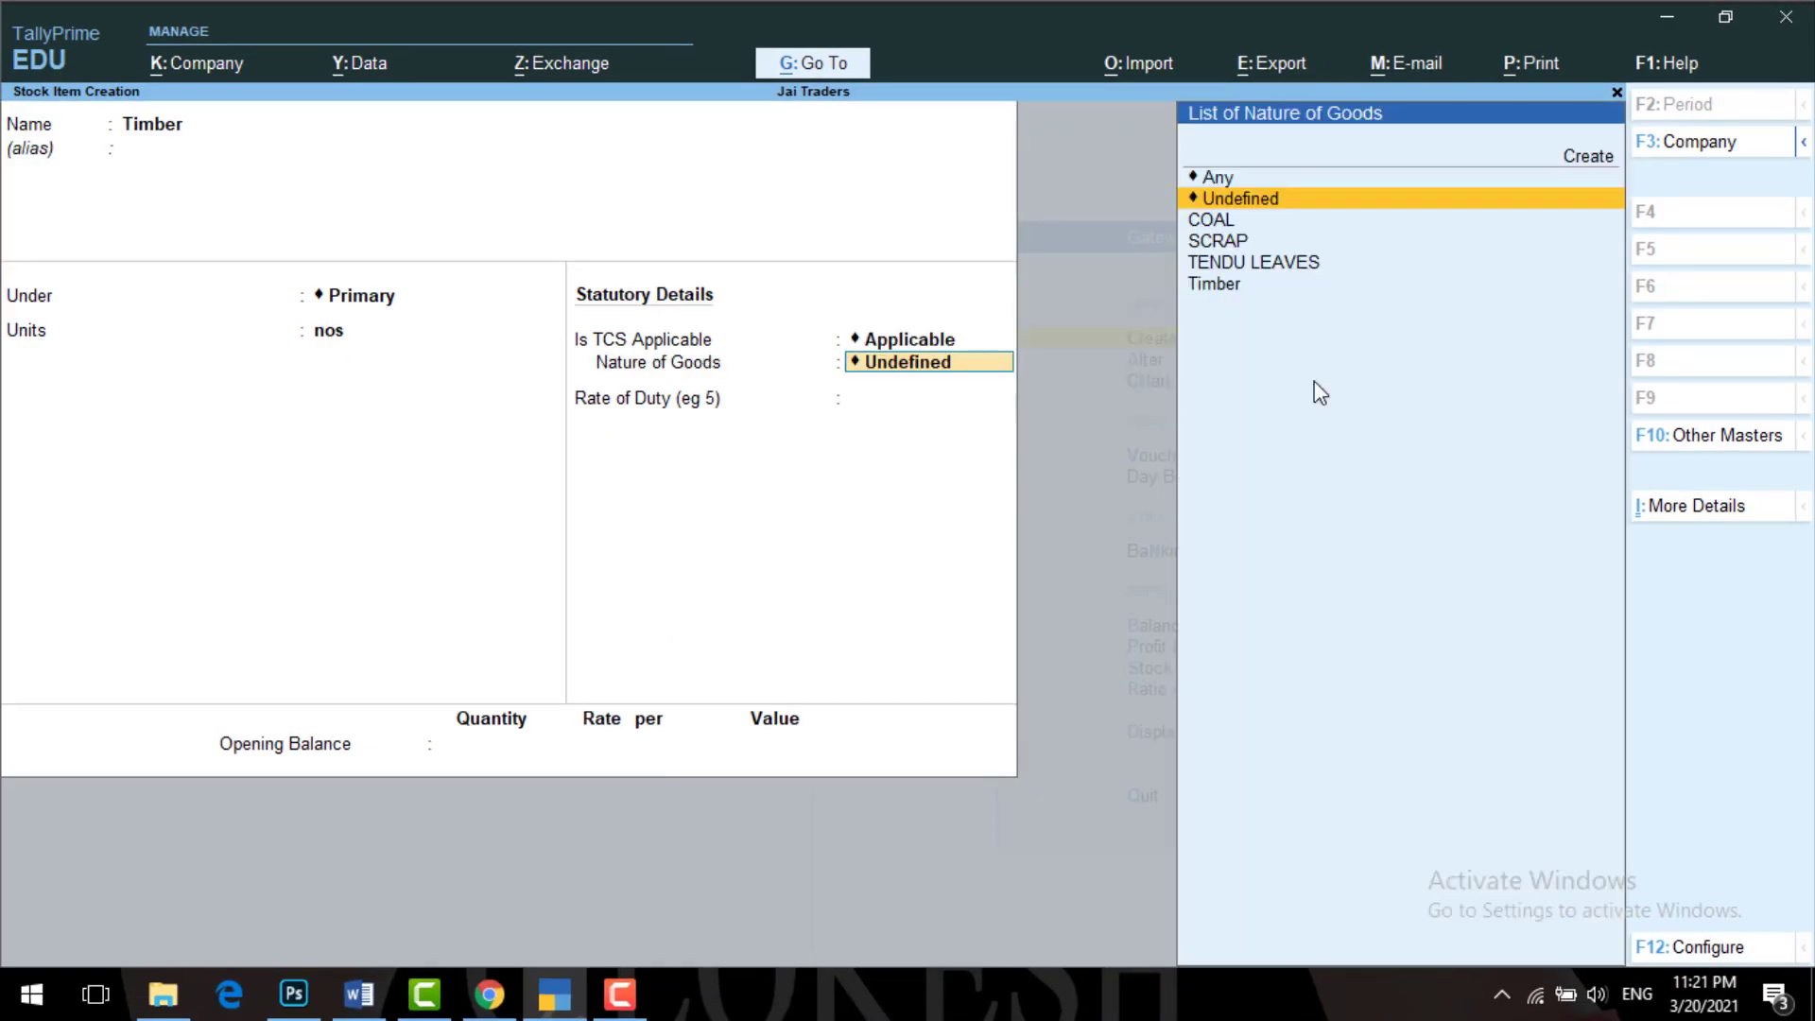
pyautogui.press('Down')
pyautogui.press('Down')
pyautogui.press('Down')
pyautogui.press('Down')
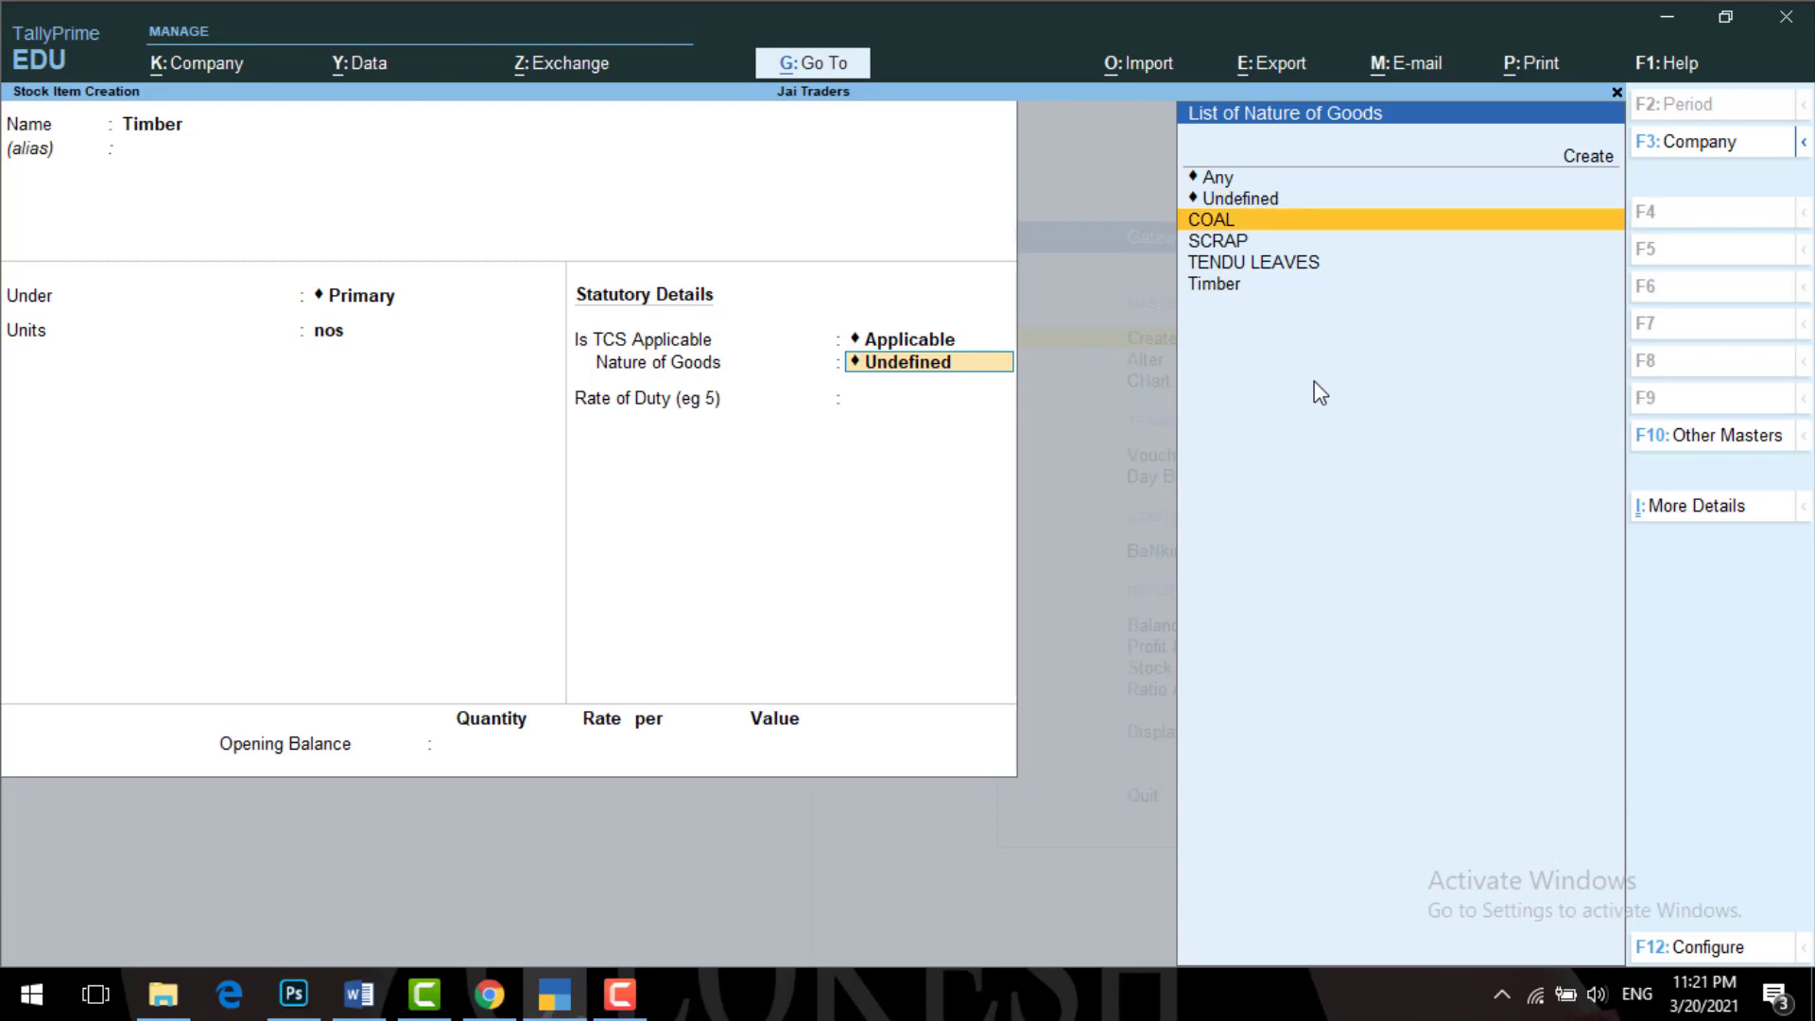
pyautogui.press('Return')
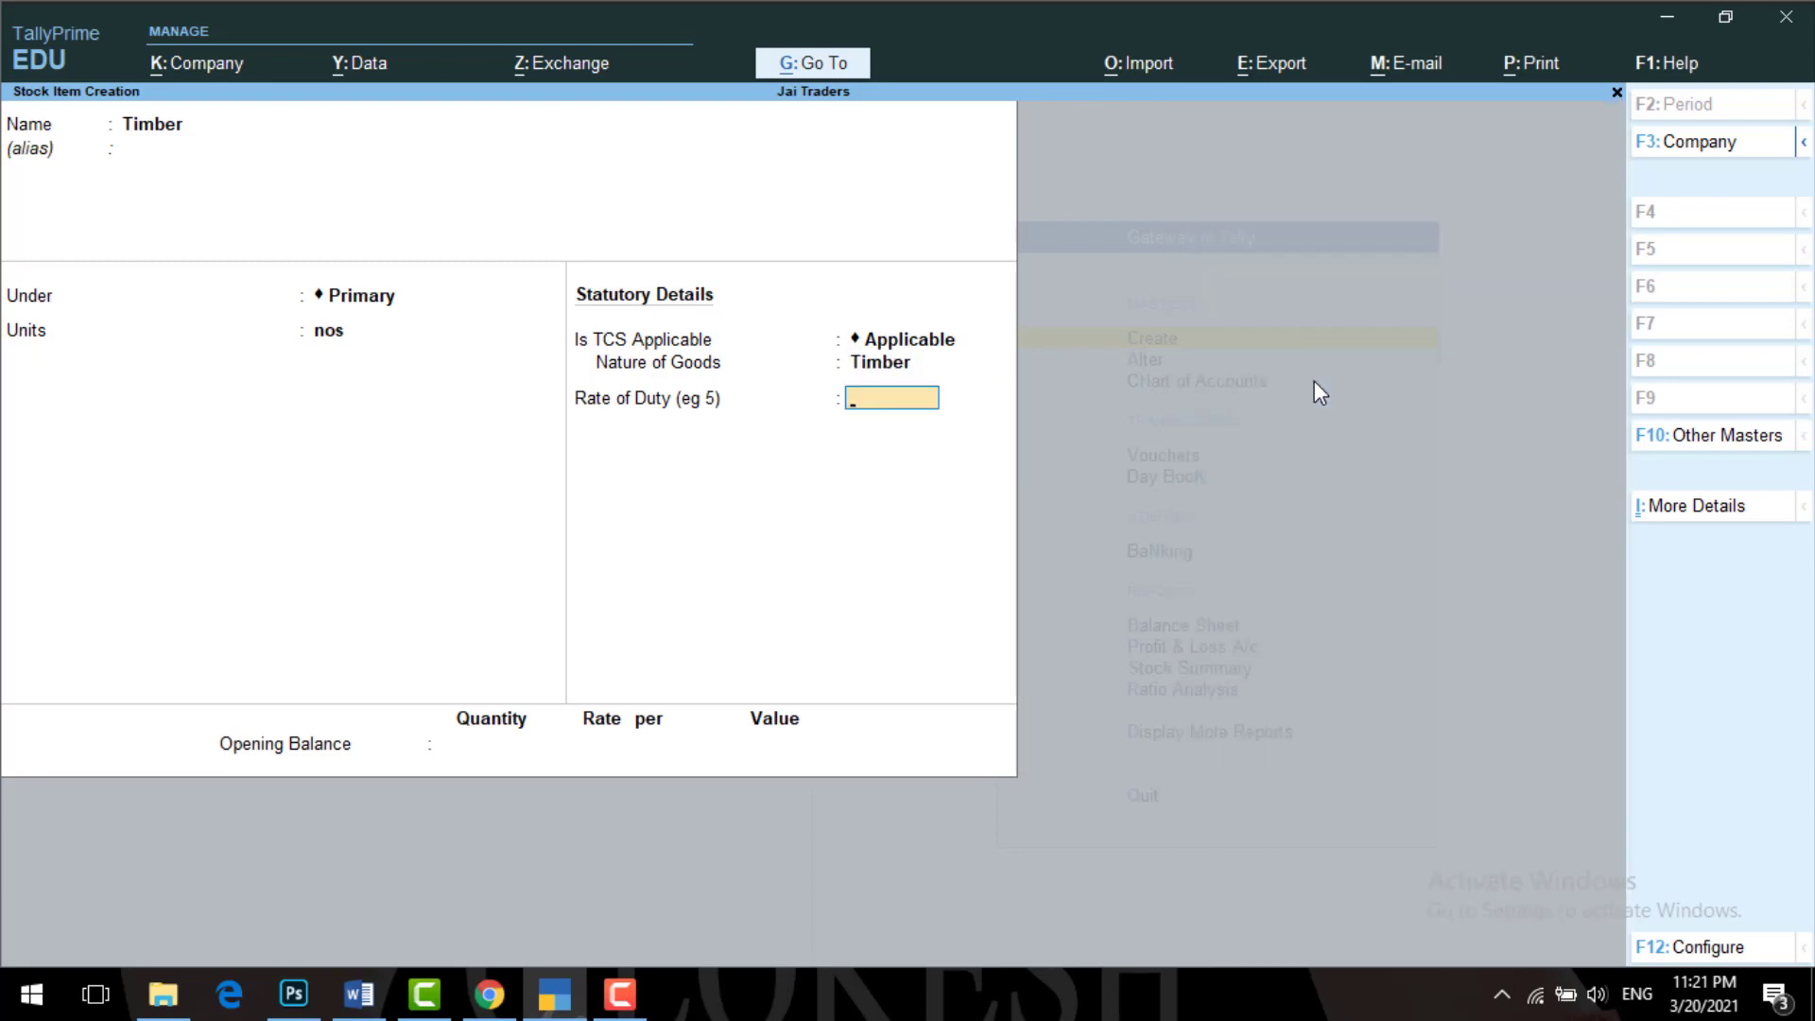
pyautogui.press('Return')
pyautogui.press('Return')
pyautogui.press('Escape')
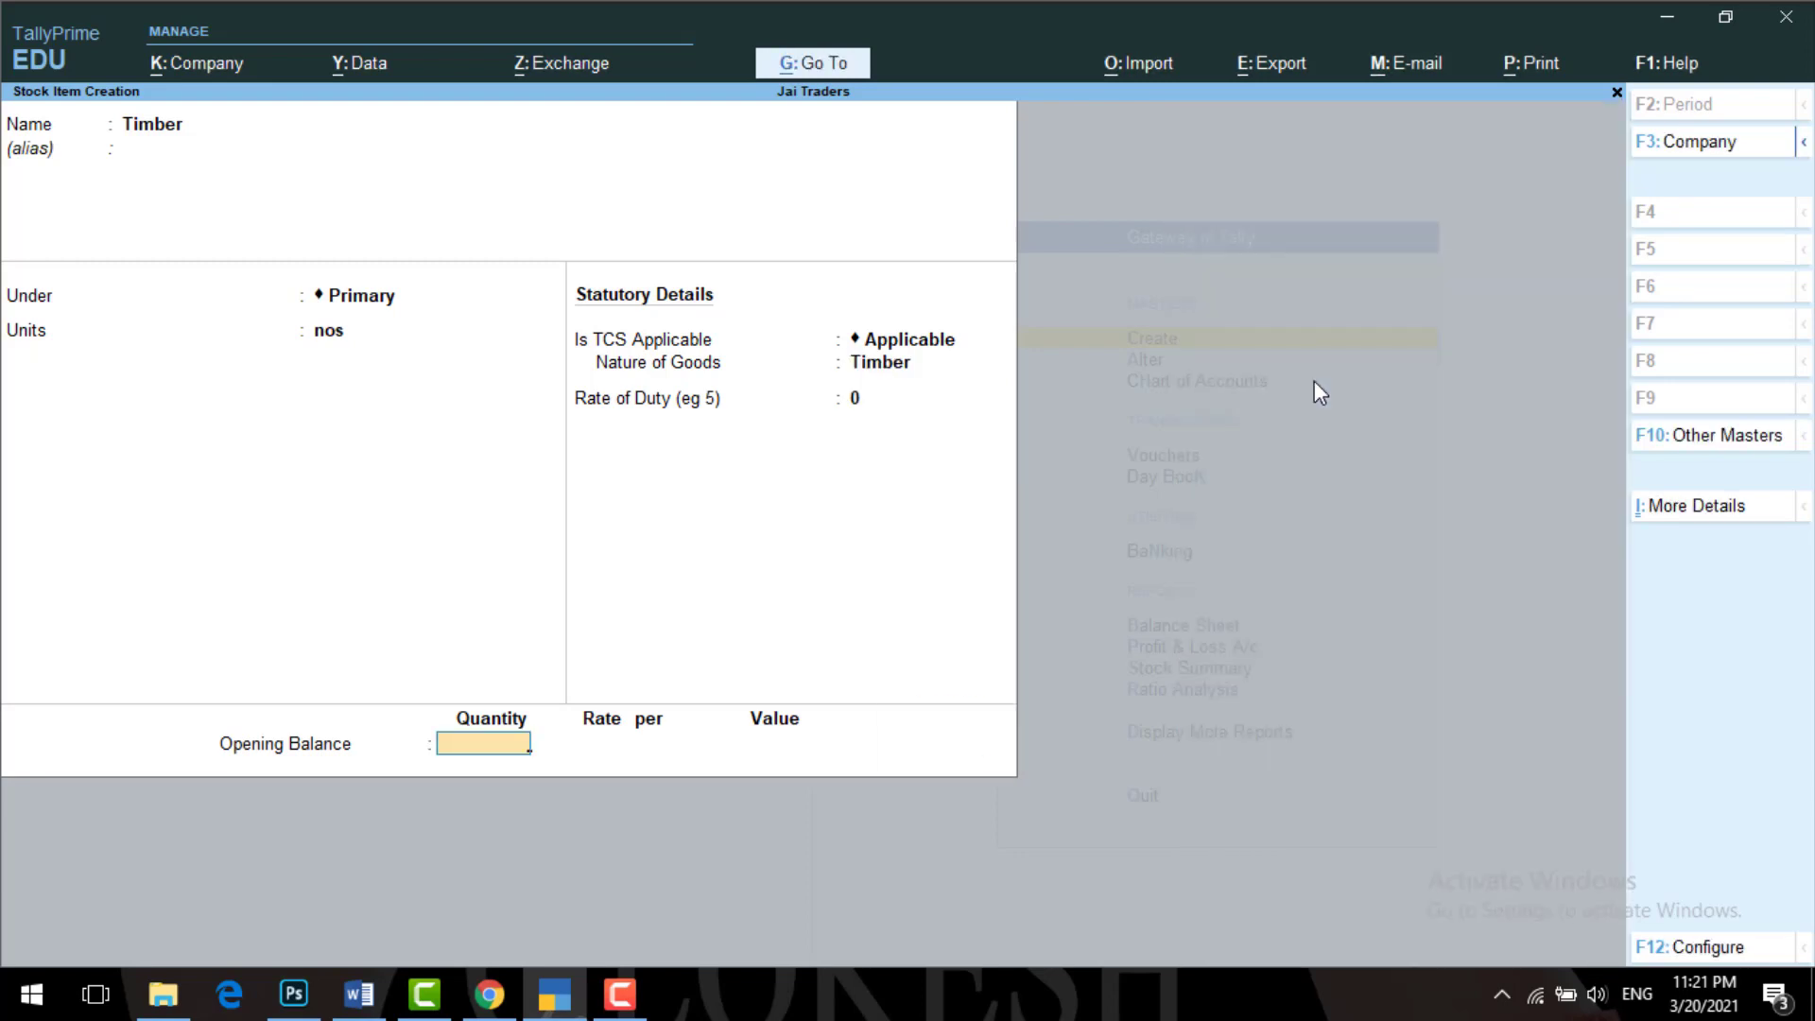
# - Give Timber an opening balance of 5,000 nos at 5,500 and save it
pyautogui.click(537, 1008)
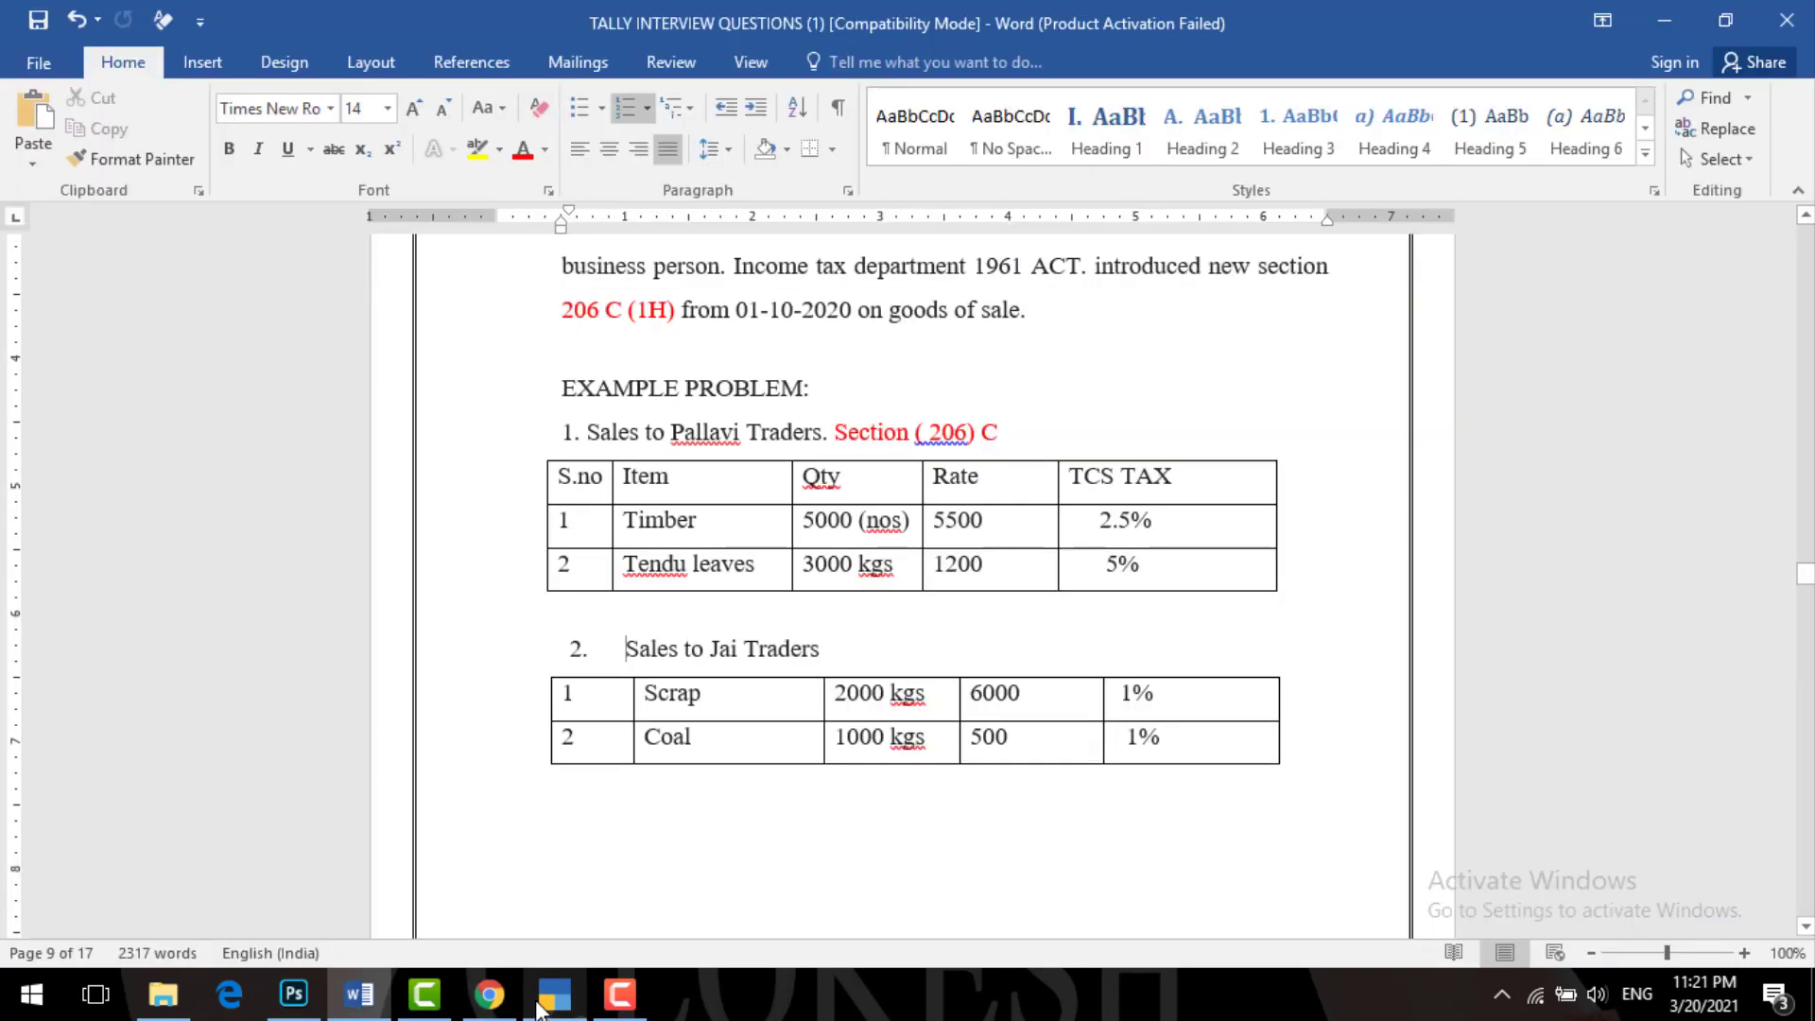
pyautogui.click(537, 1007)
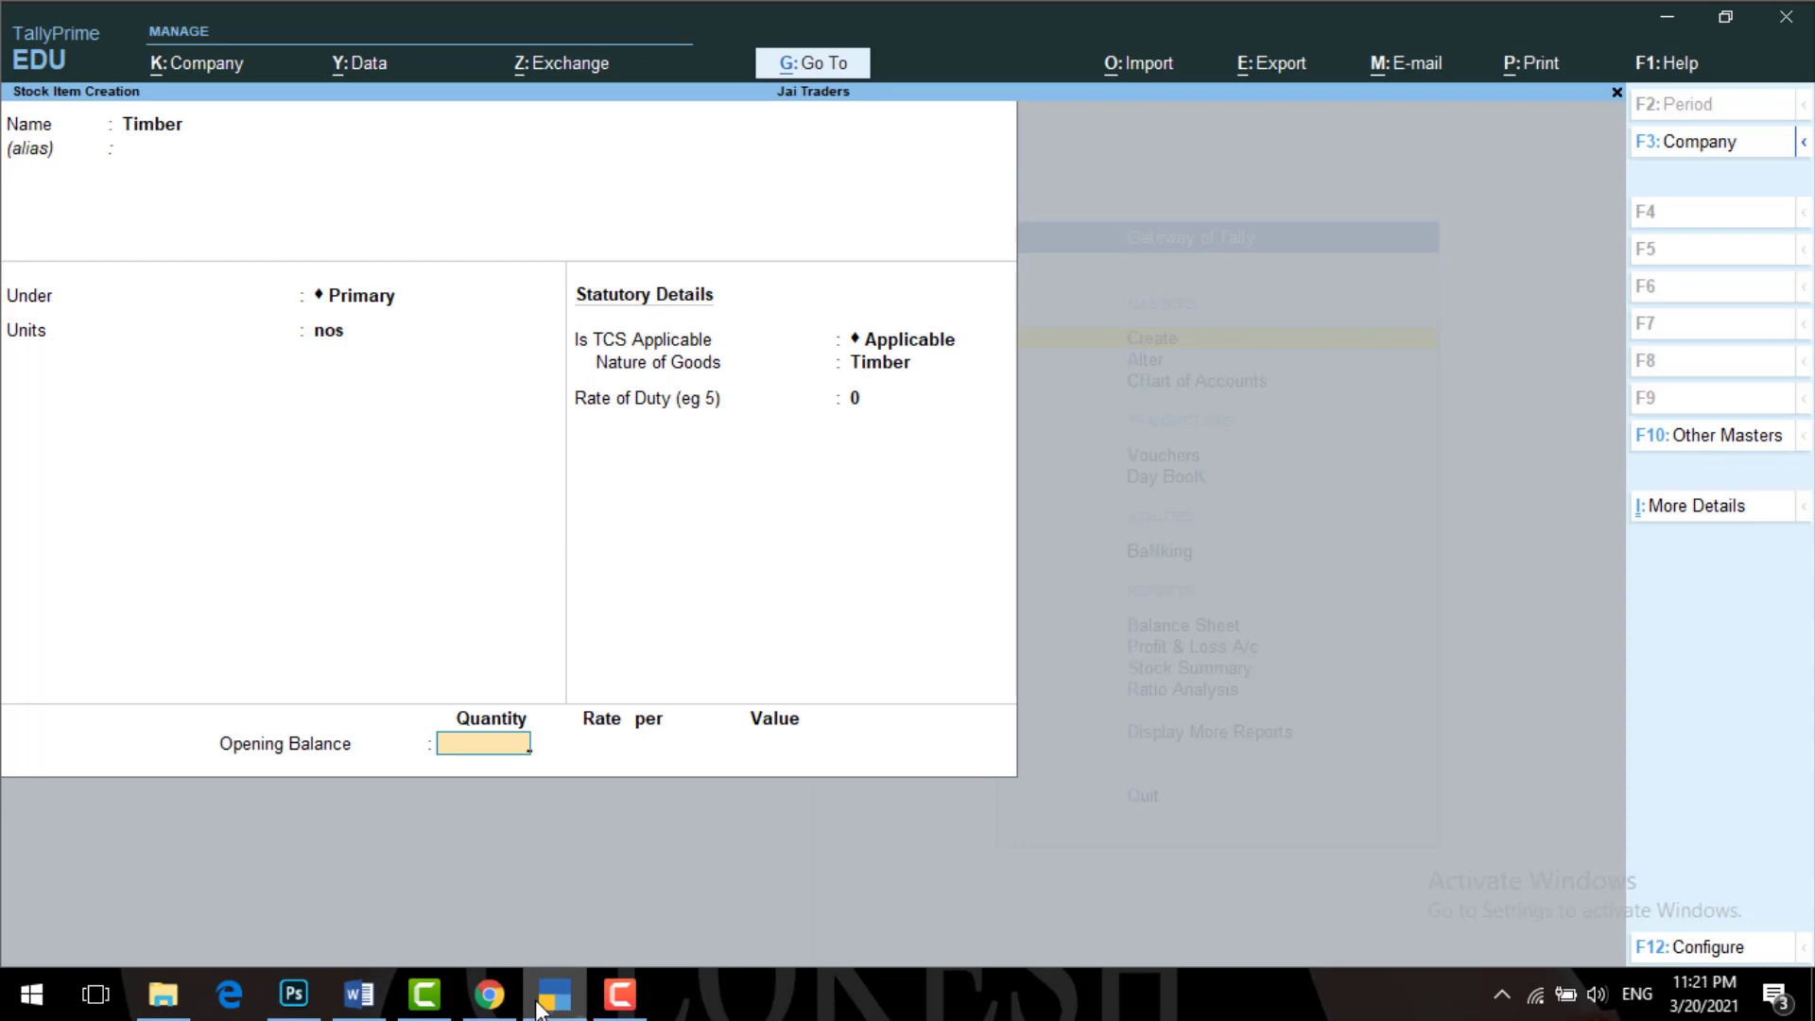
pyautogui.write('5000')
pyautogui.press('Return')
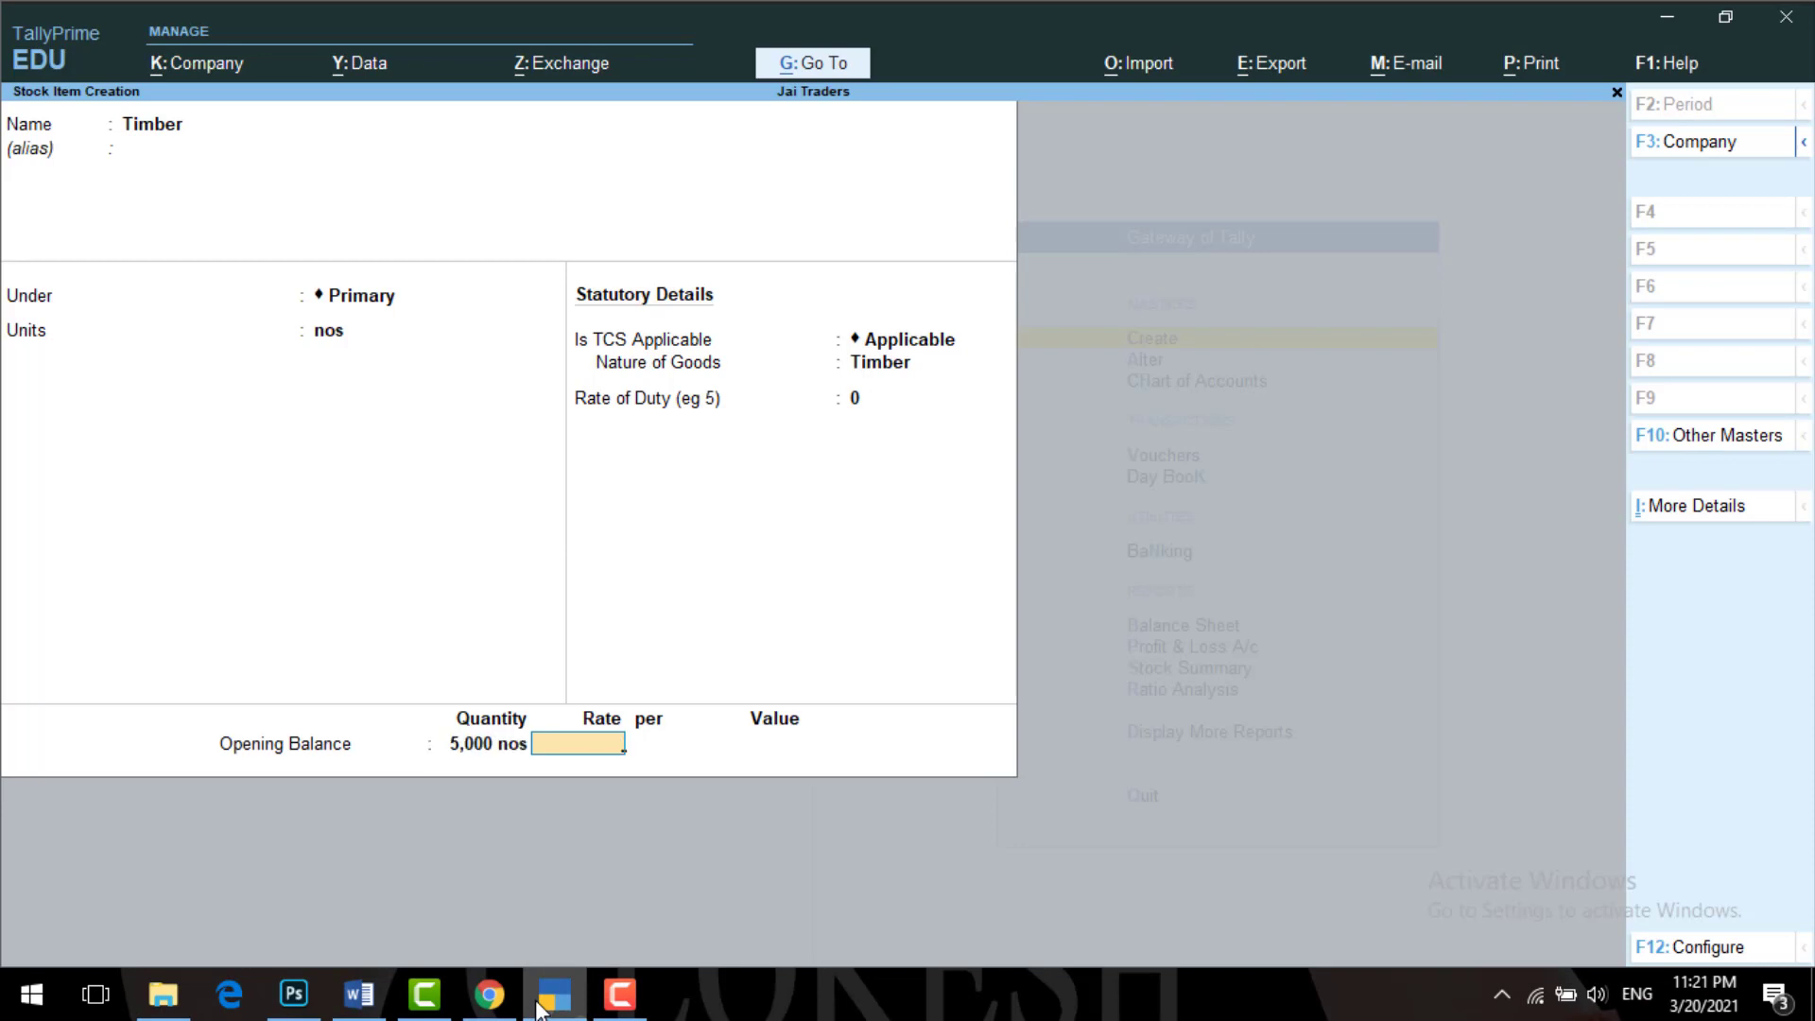
pyautogui.write('5500')
pyautogui.press('Return')
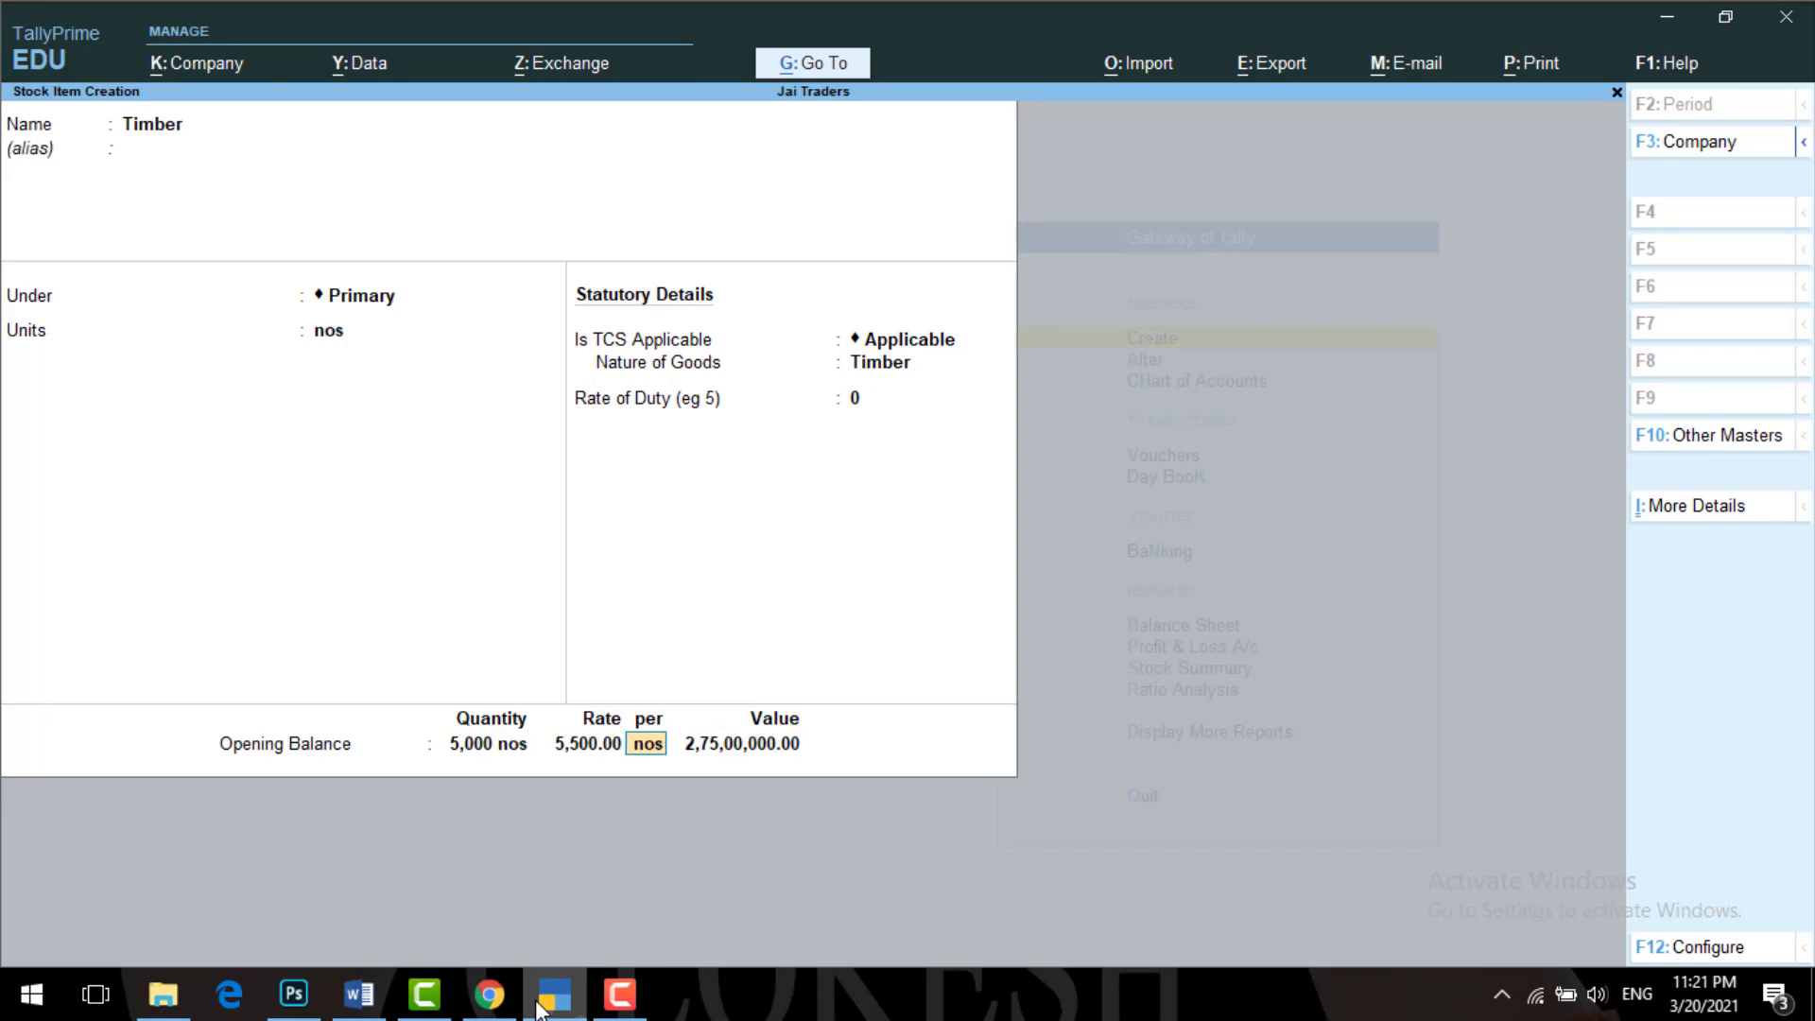
pyautogui.press('Return')
pyautogui.press('Return')
pyautogui.press('y')
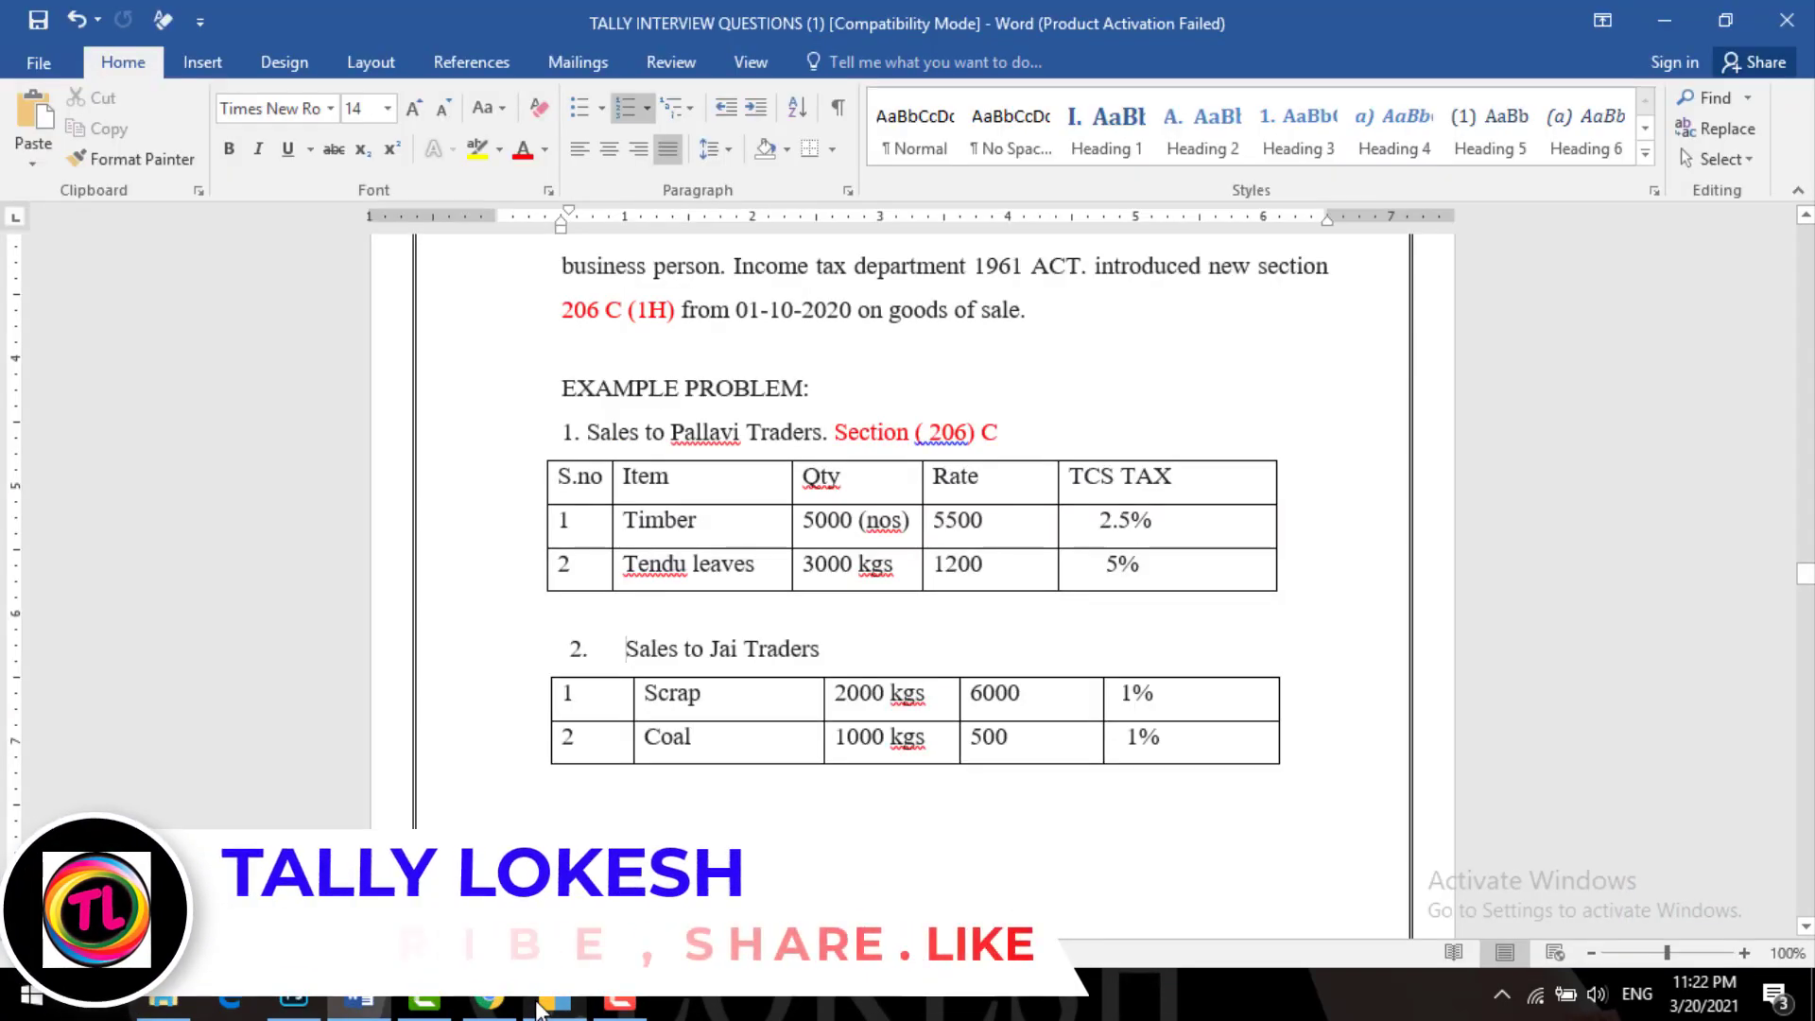
# - Name the stock item Tendu Leaves under Primary, with the unit kg
pyautogui.click(536, 1009)
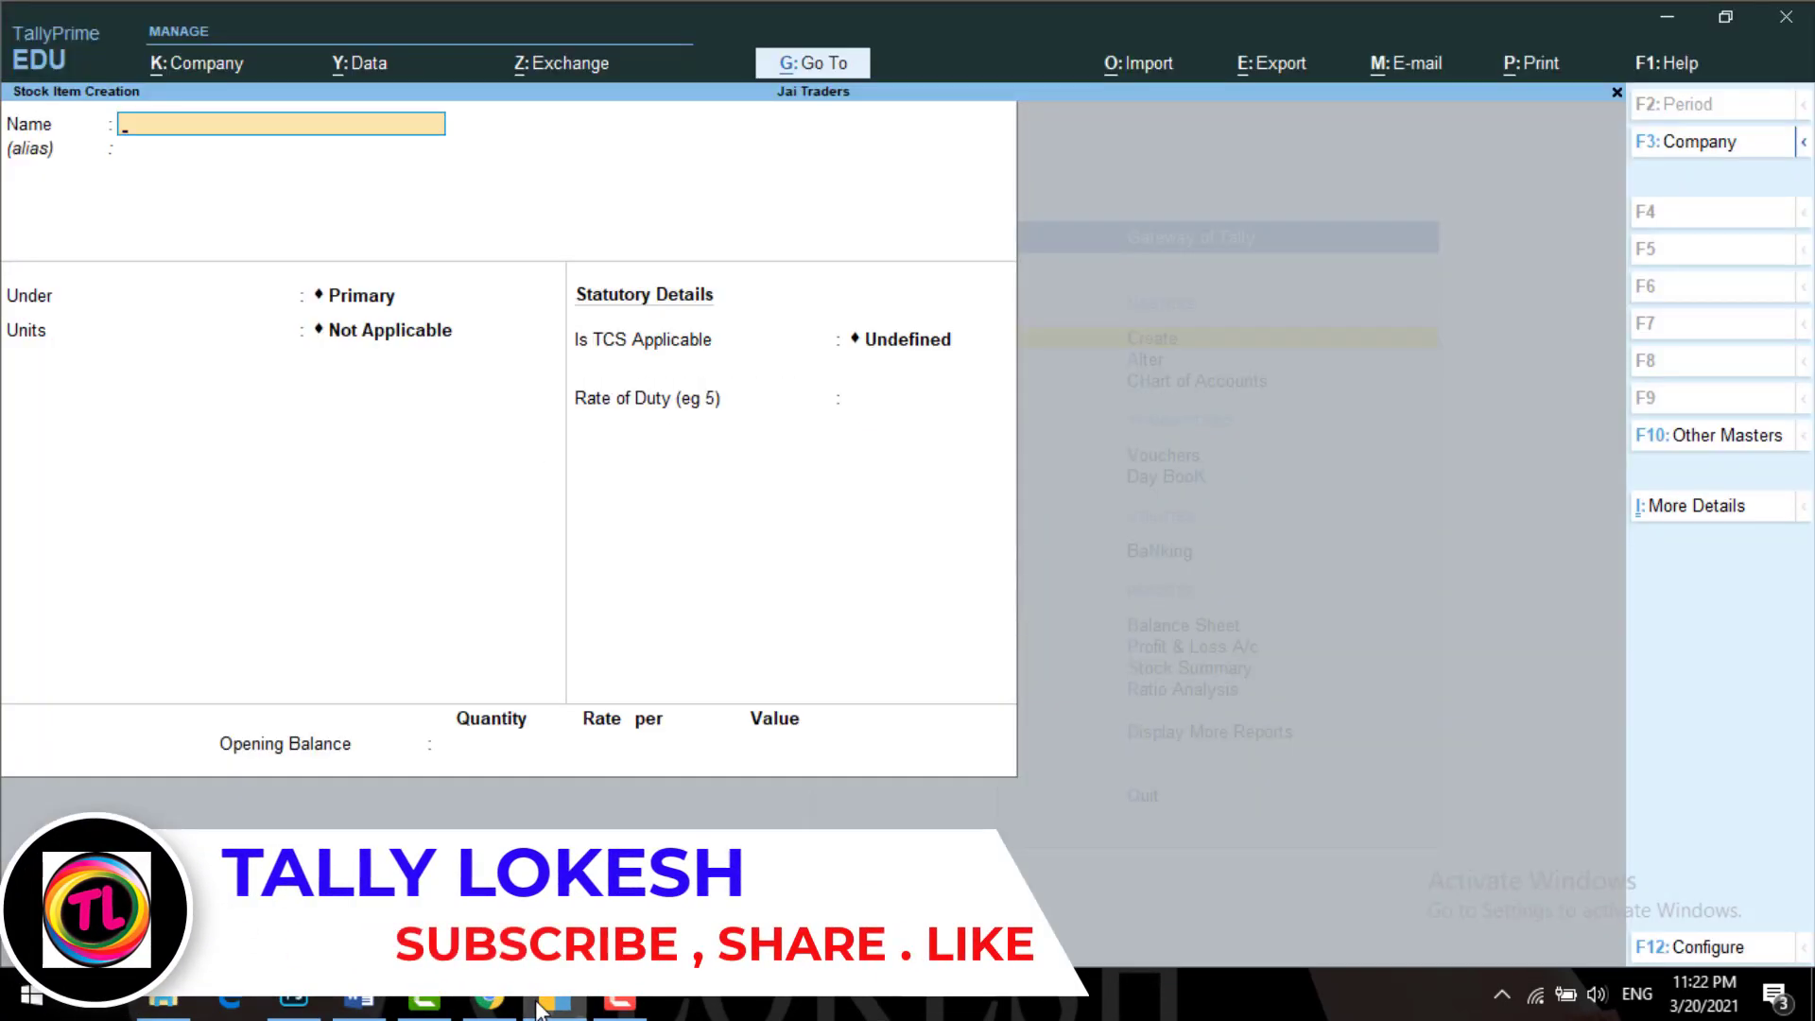
pyautogui.write('Tendu Leaves')
pyautogui.press('Return')
pyautogui.press('Return')
pyautogui.press('Return')
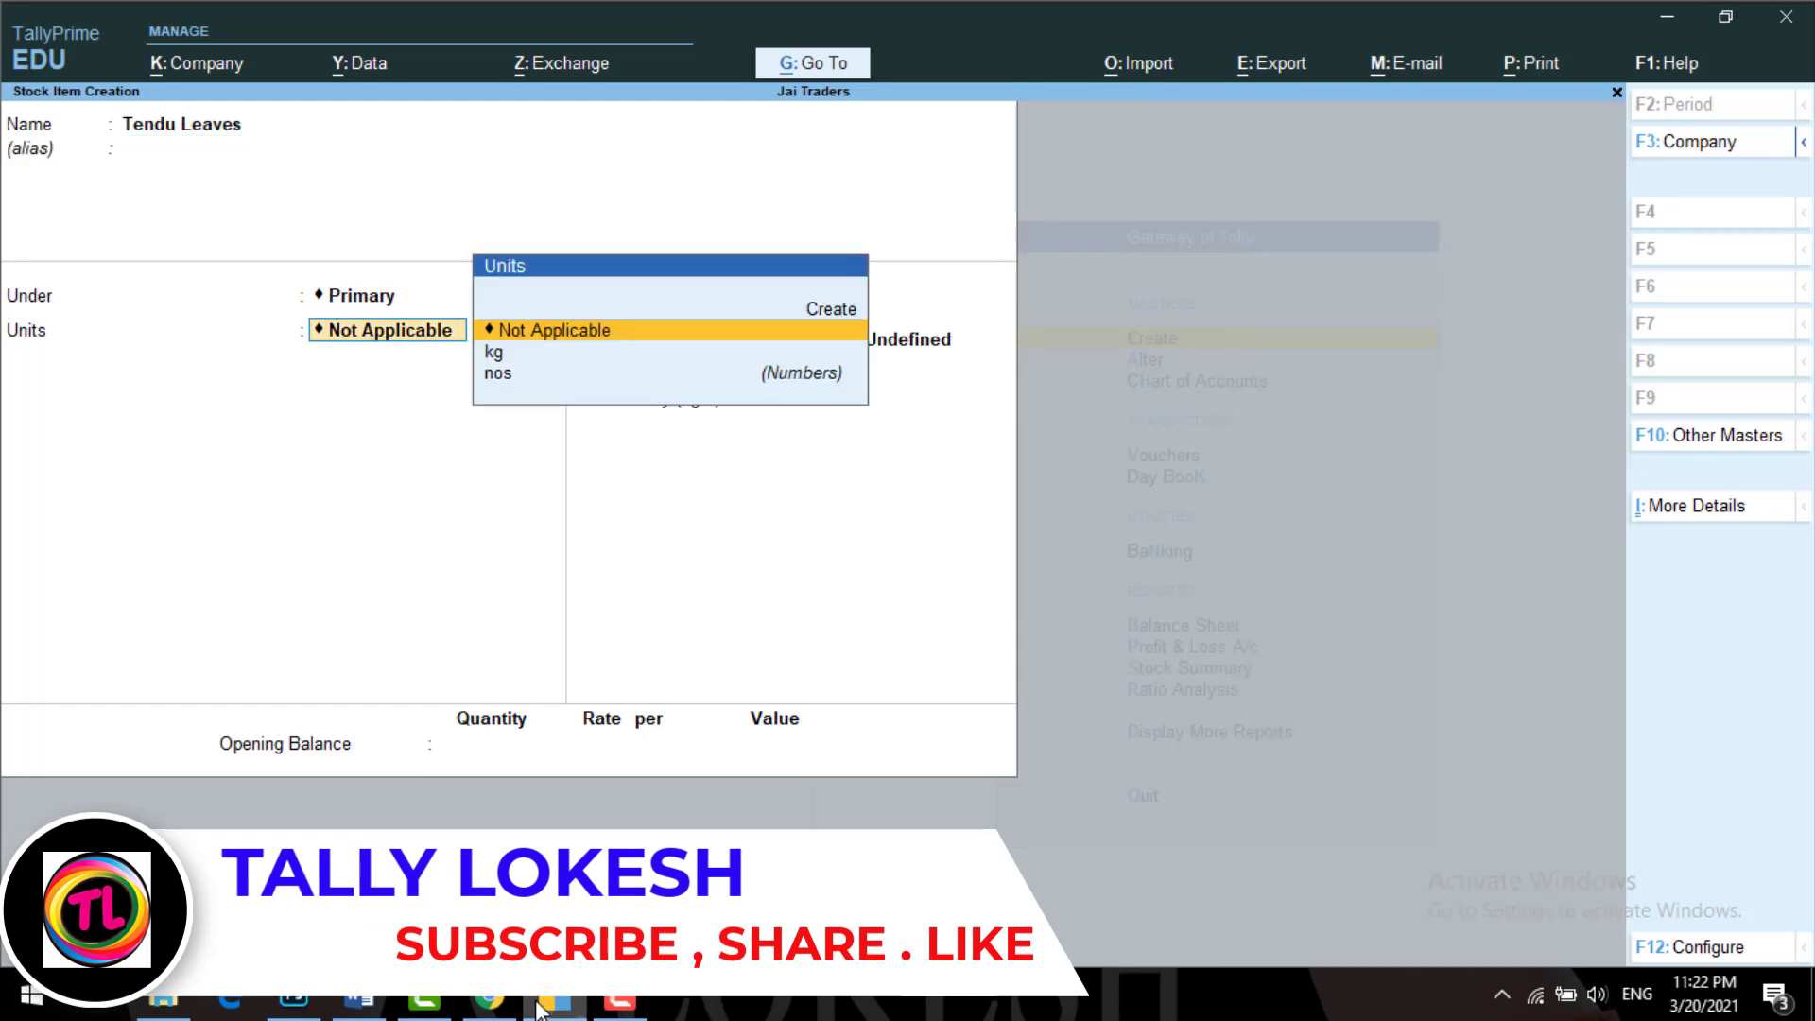
pyautogui.press('Down')
pyautogui.press('Down')
pyautogui.press('Up')
# - Mark Tendu Leaves as TCS Applicable, with nature of goods TENDU LEAVES
pyautogui.press('Return')
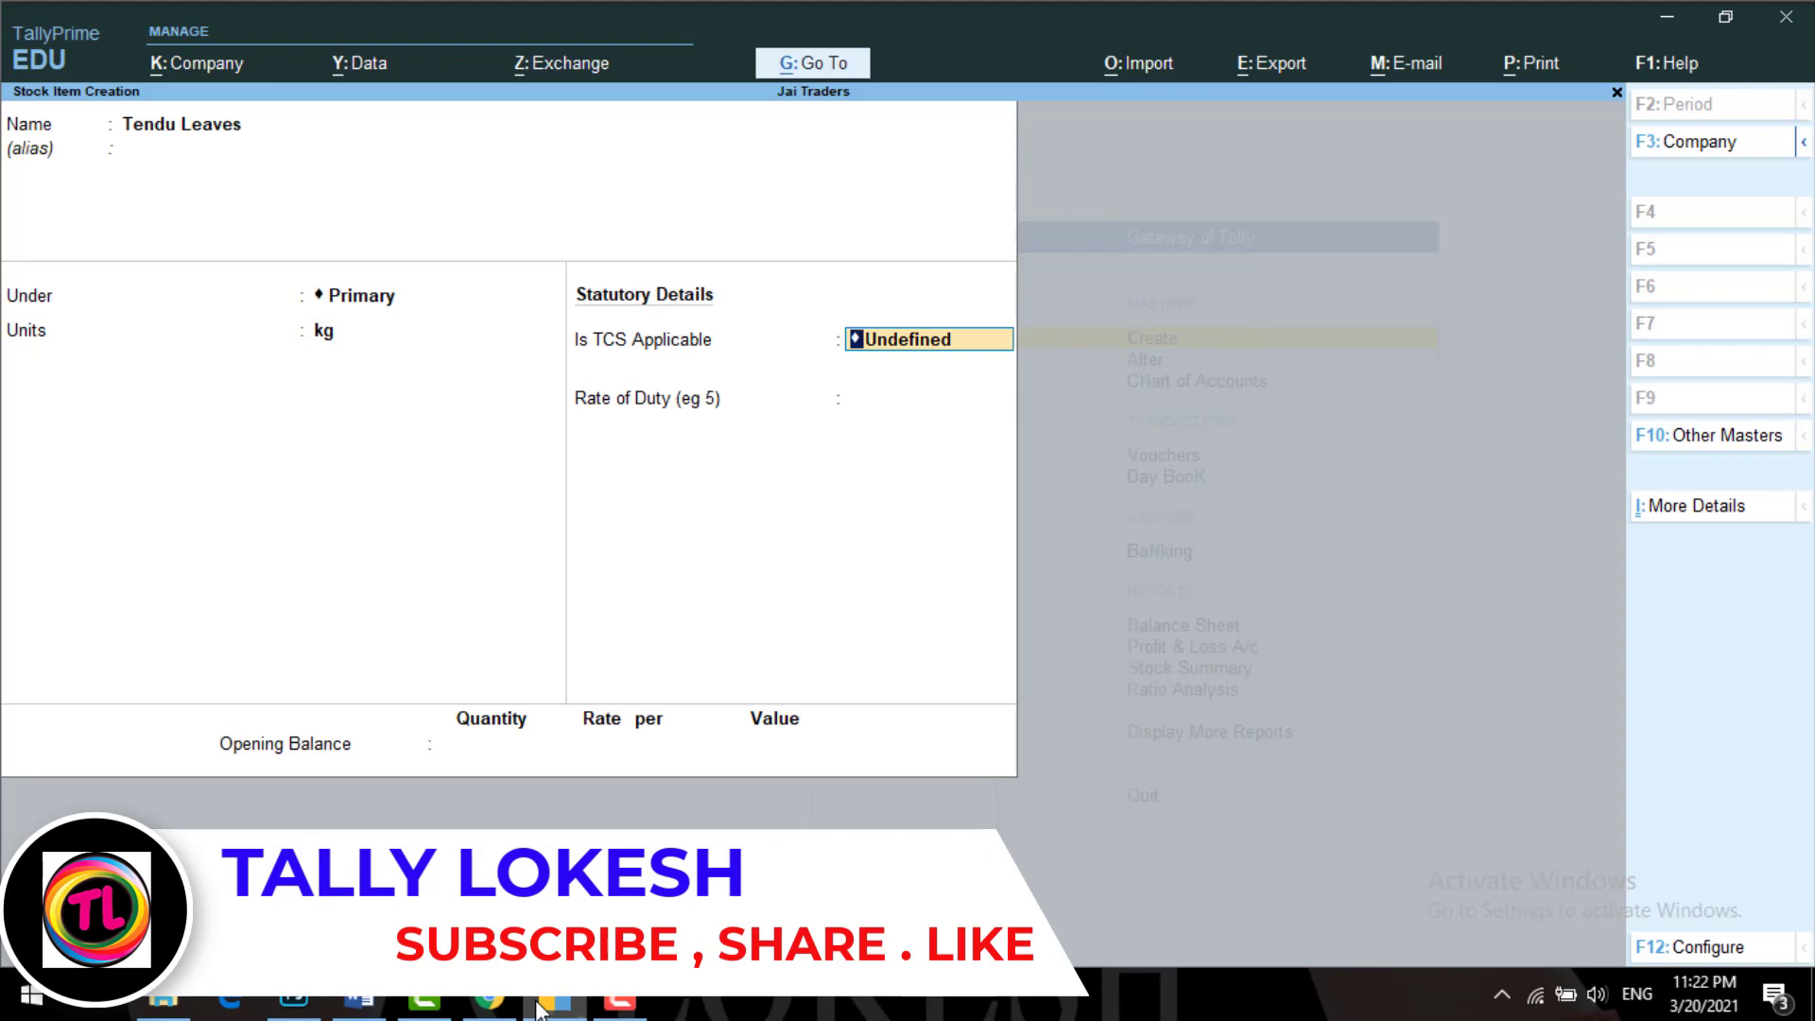
pyautogui.press('BackSpace')
pyautogui.press('Up')
pyautogui.press('Return')
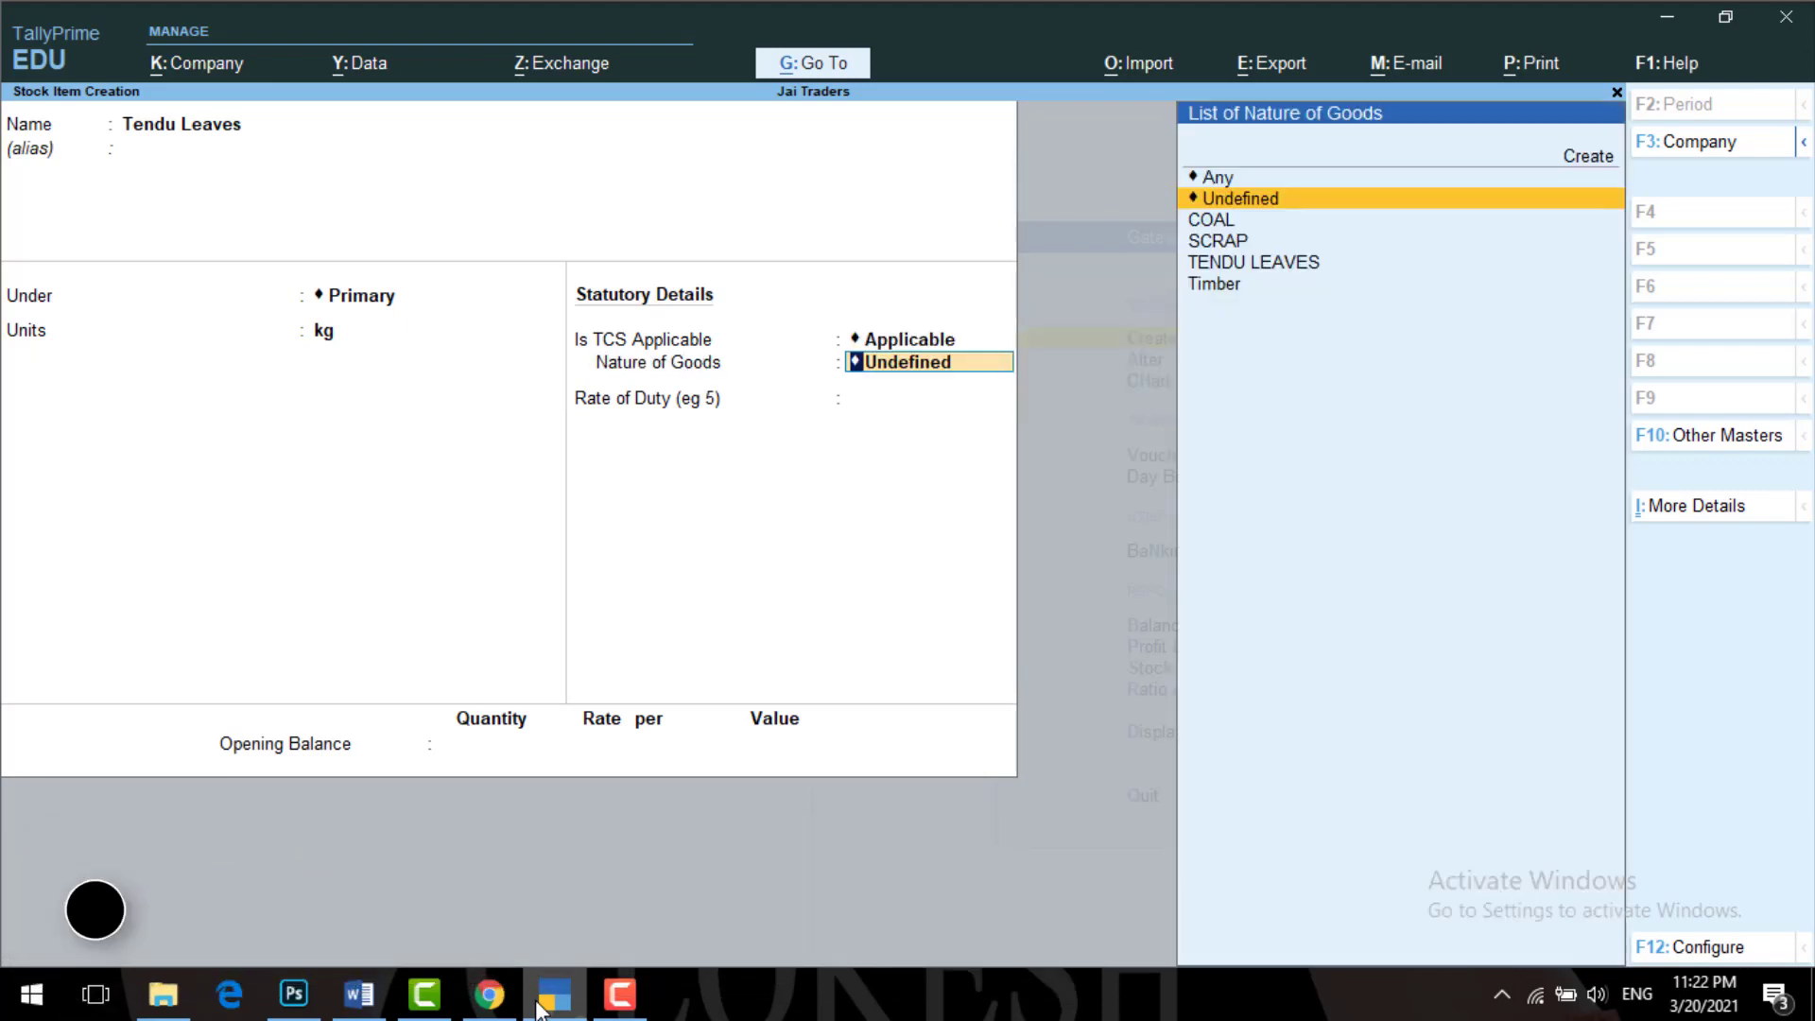
pyautogui.press('Down')
pyautogui.press('Down')
pyautogui.press('Down')
pyautogui.press('Return')
pyautogui.press('Return')
pyautogui.press('Return')
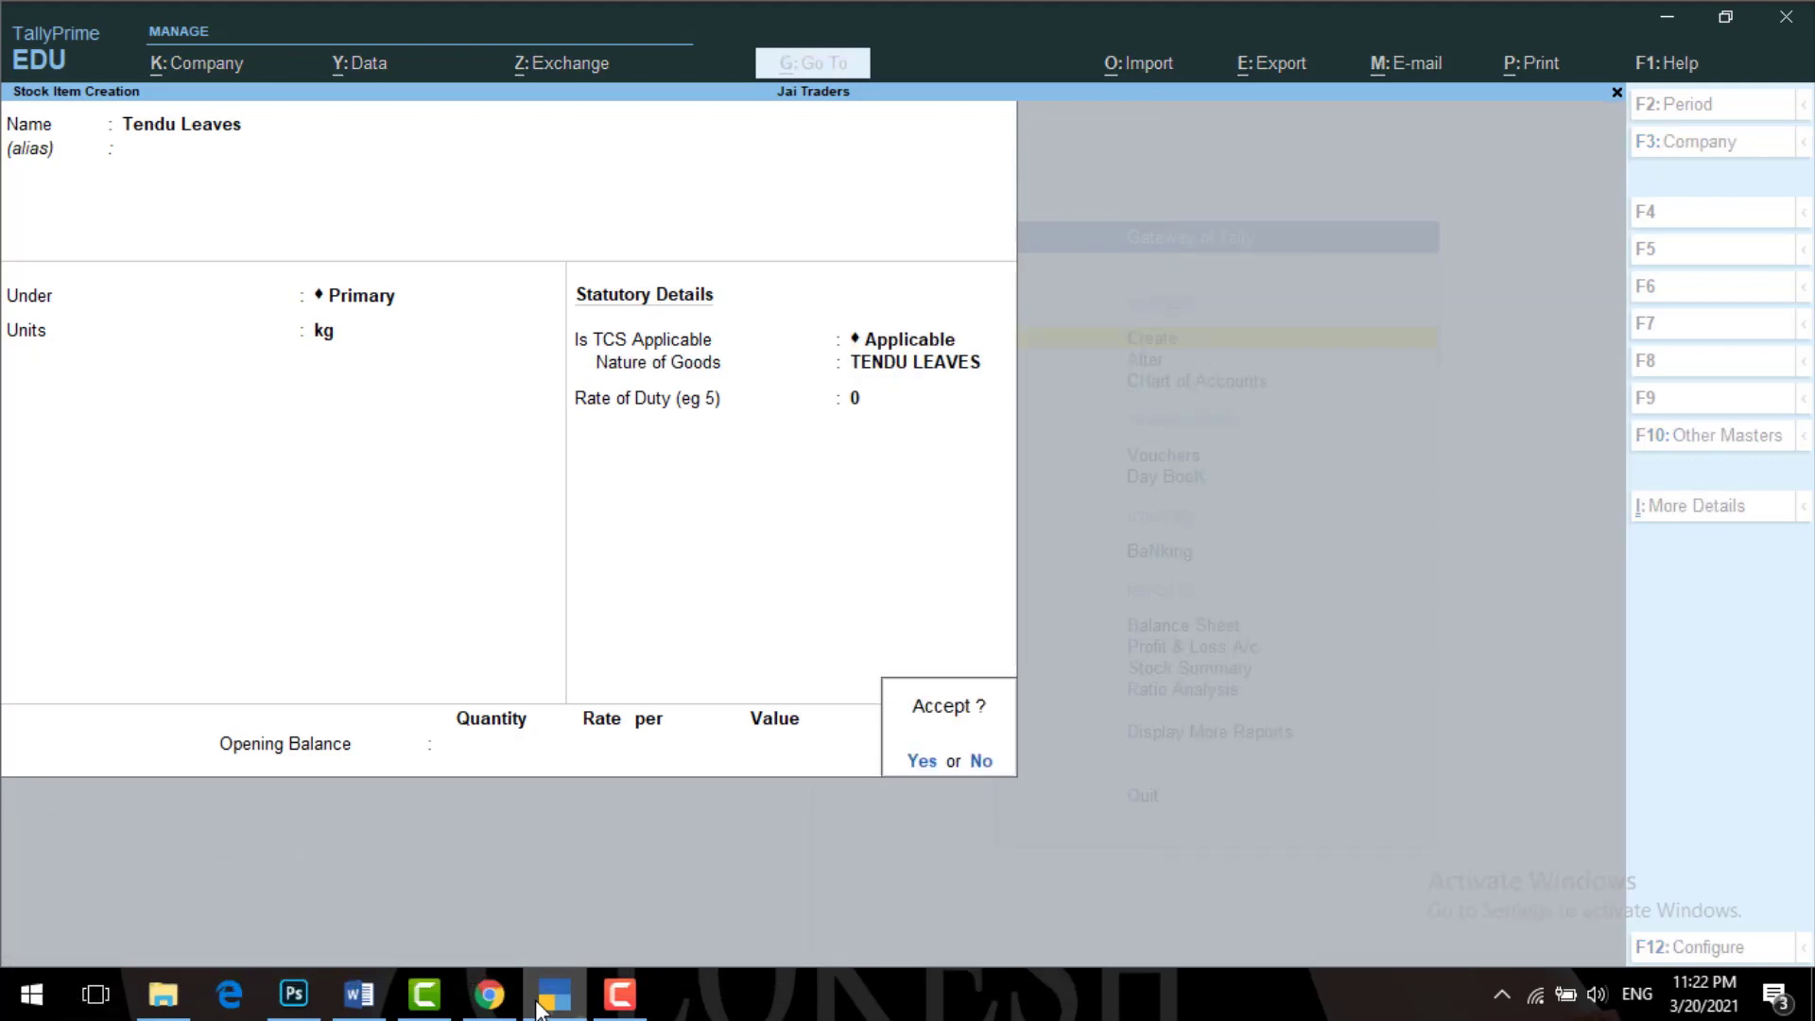
pyautogui.press('n')
# - Enter an opening balance of 3,000 kg at a rate of 1,200 per kg
pyautogui.click(539, 1009)
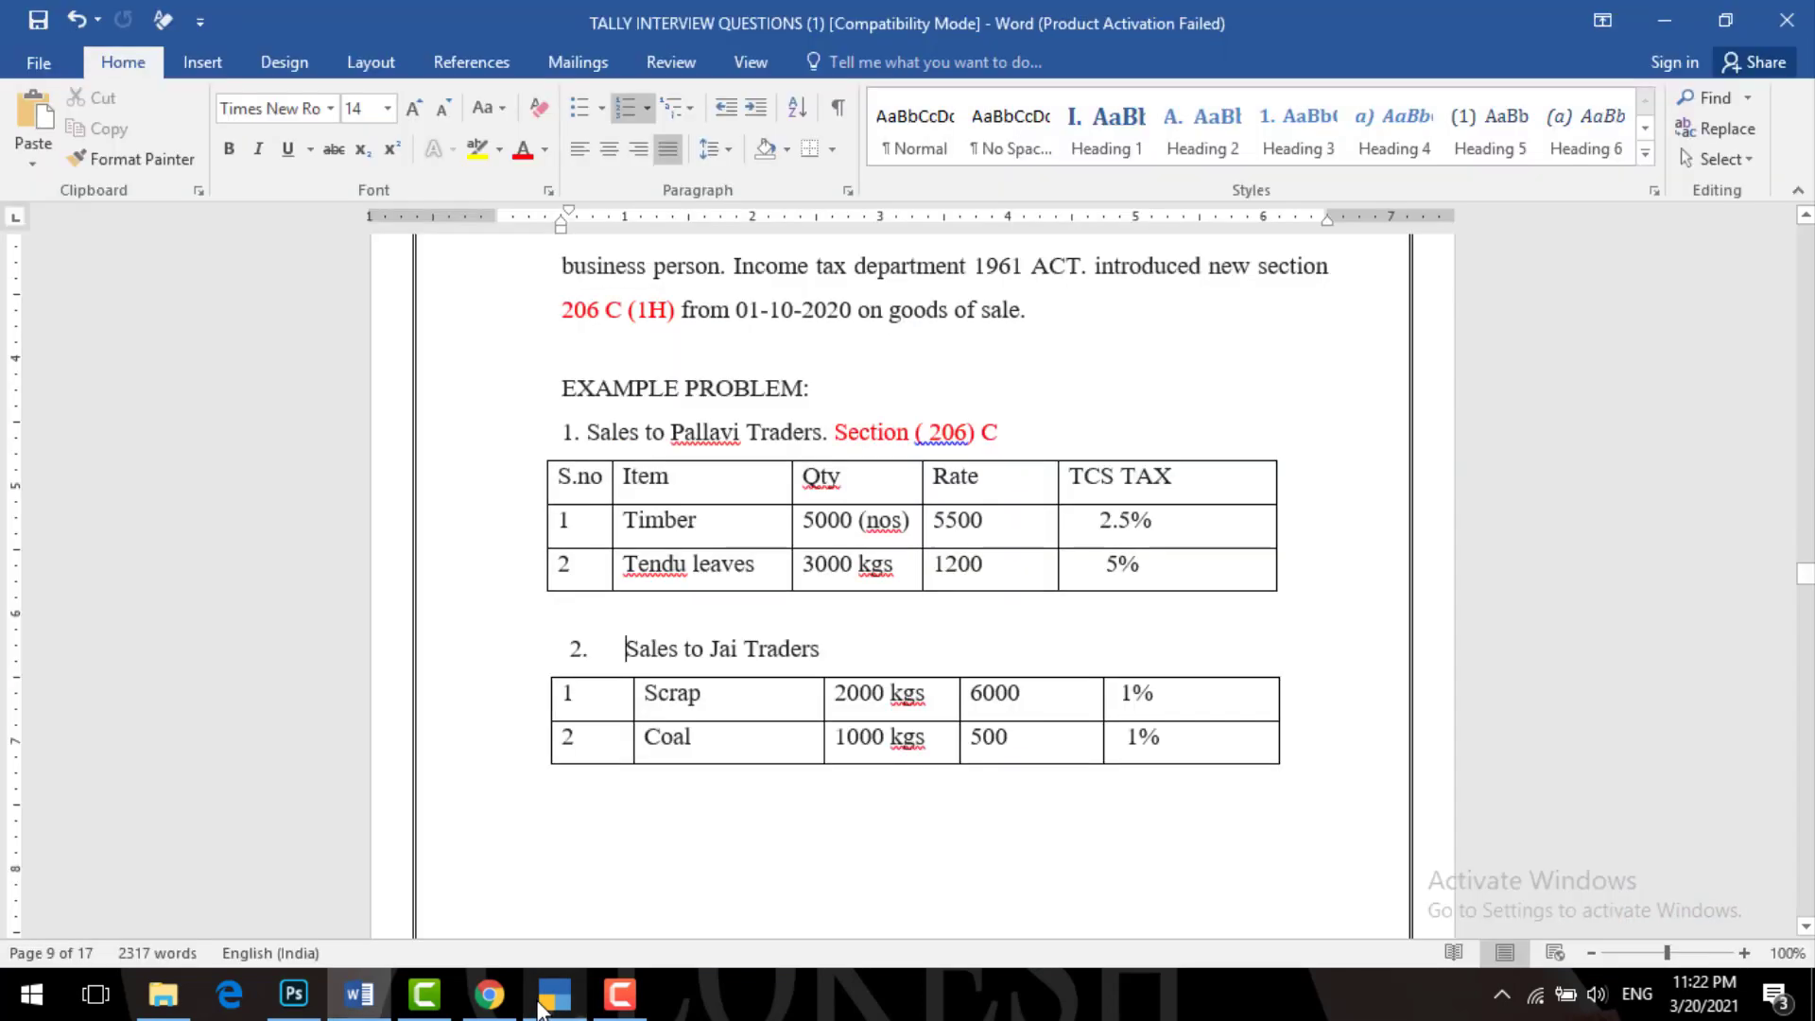
pyautogui.click(540, 1010)
pyautogui.write('3000')
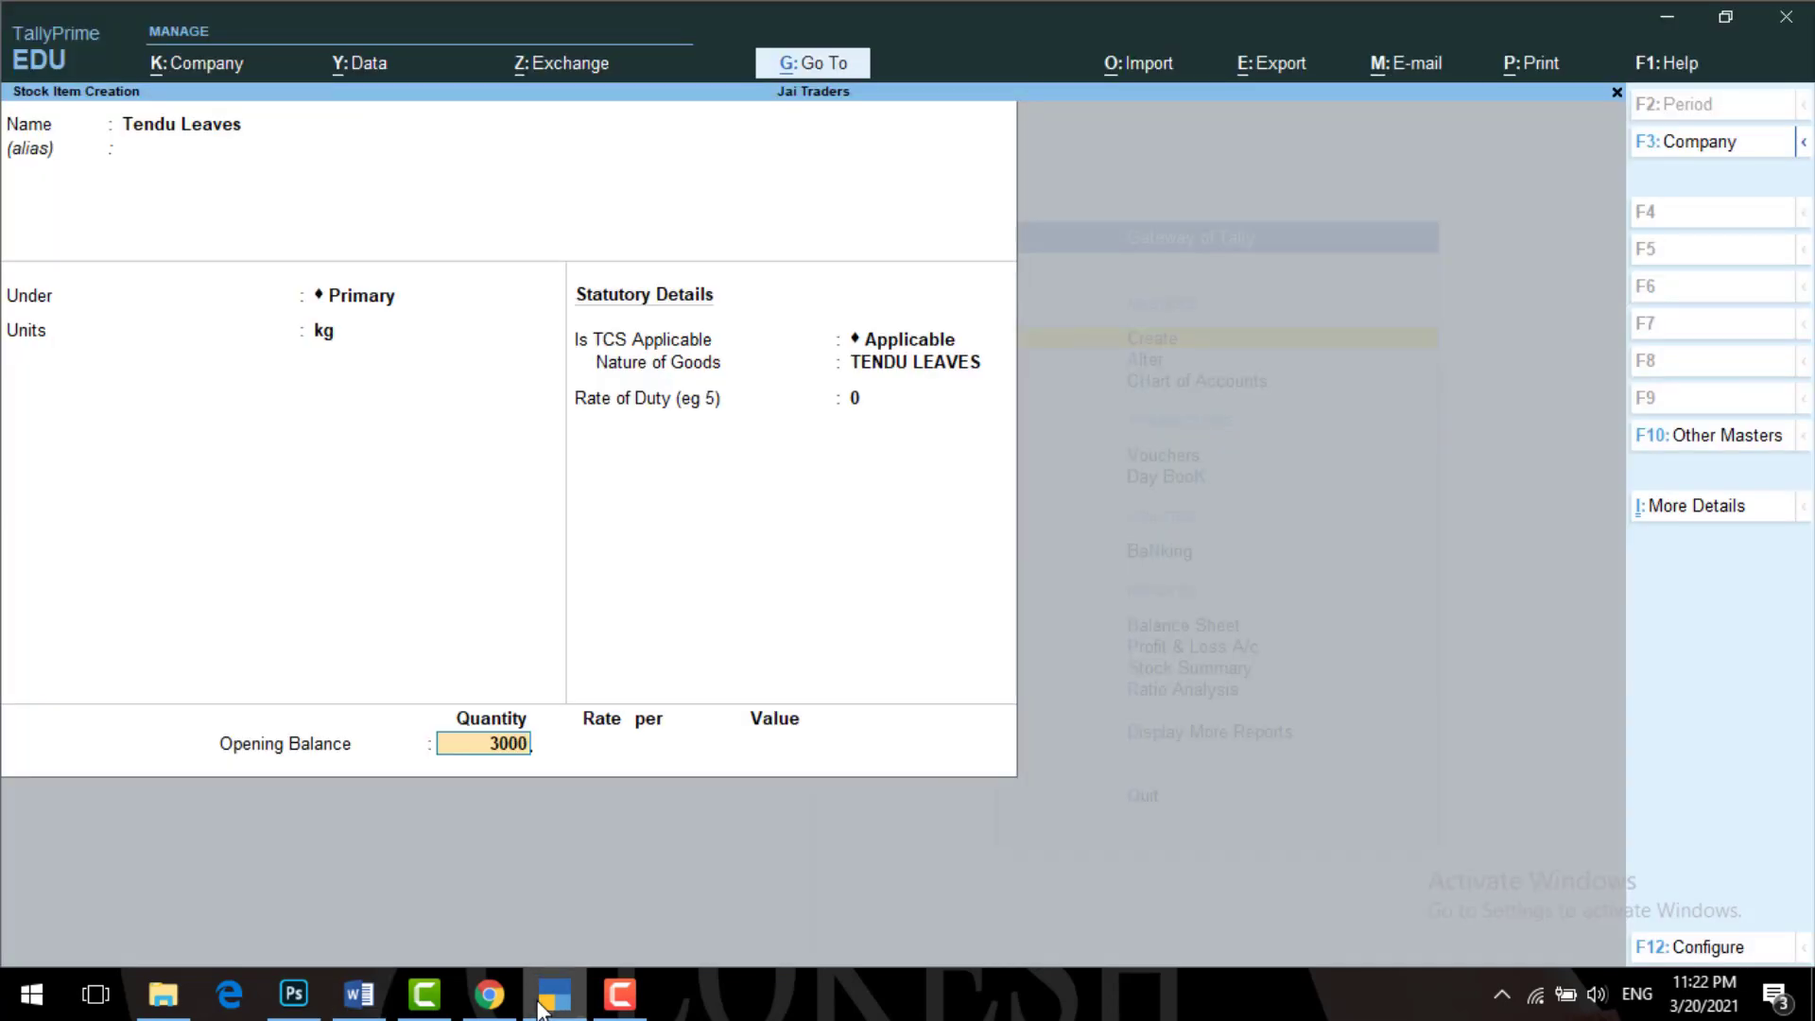
pyautogui.press('Return')
pyautogui.write('1200')
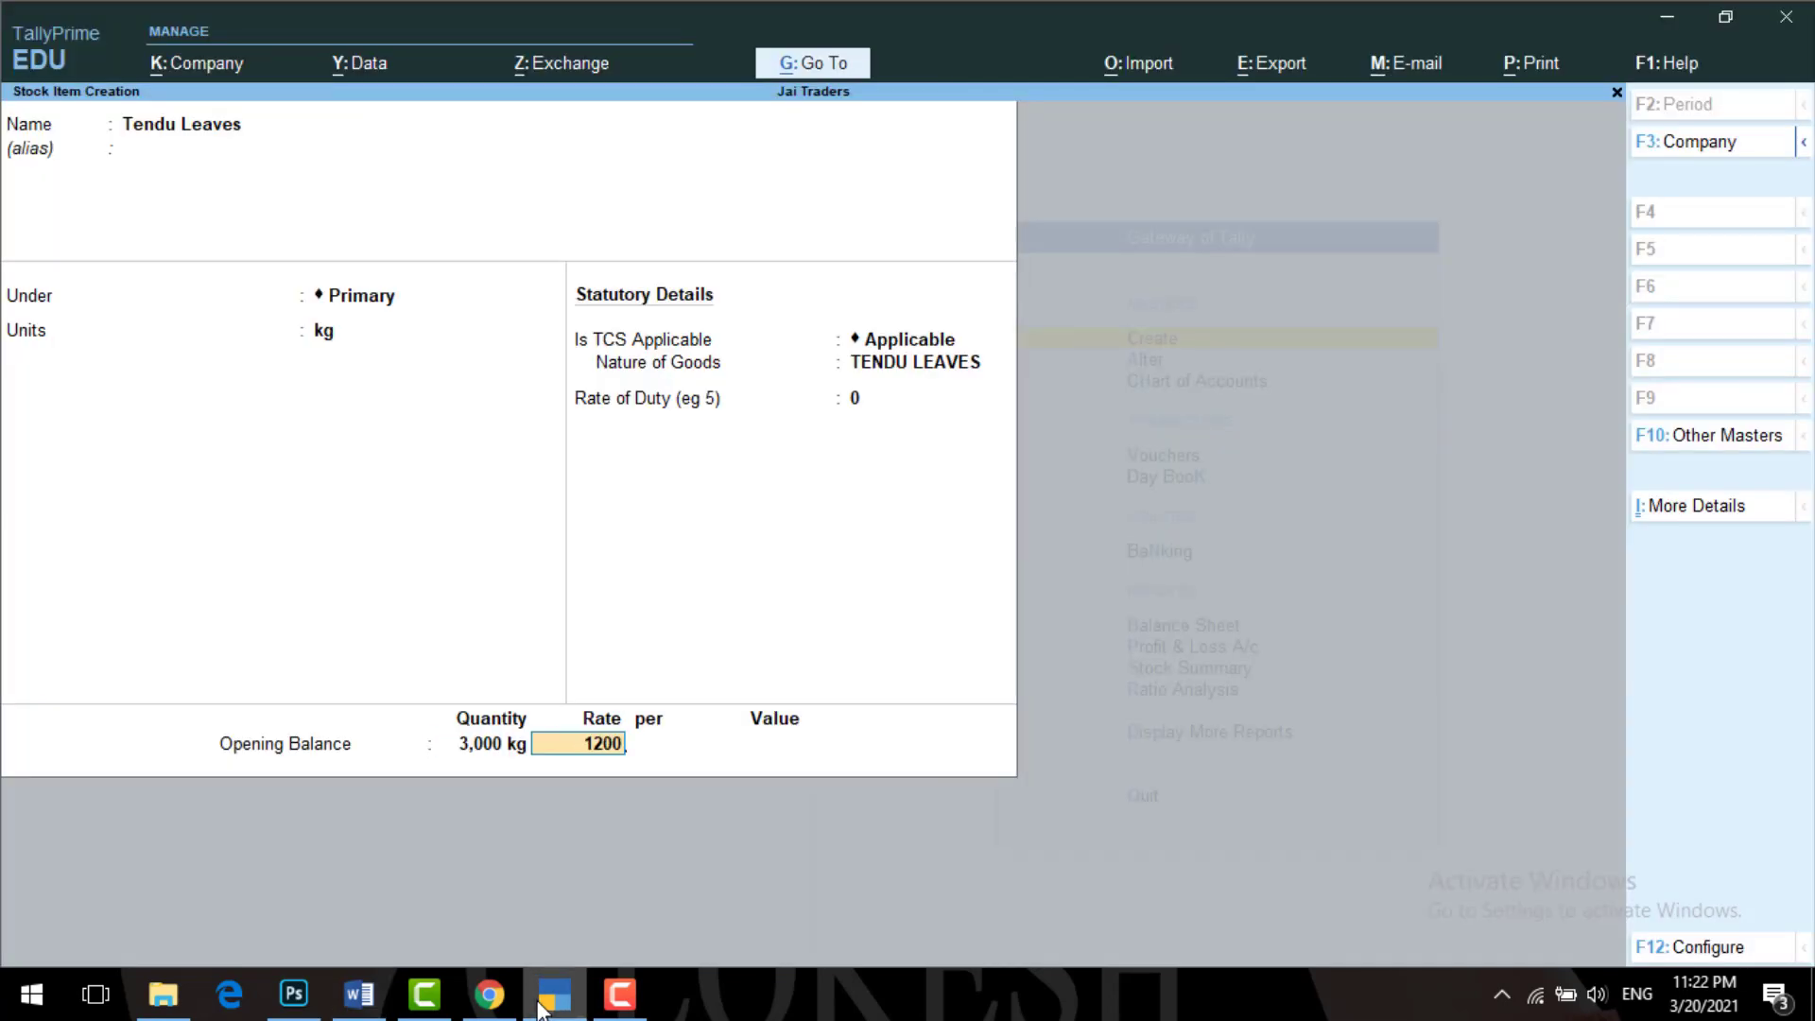
pyautogui.press('Return')
pyautogui.press('Return')
pyautogui.press('Return')
pyautogui.press('Return')
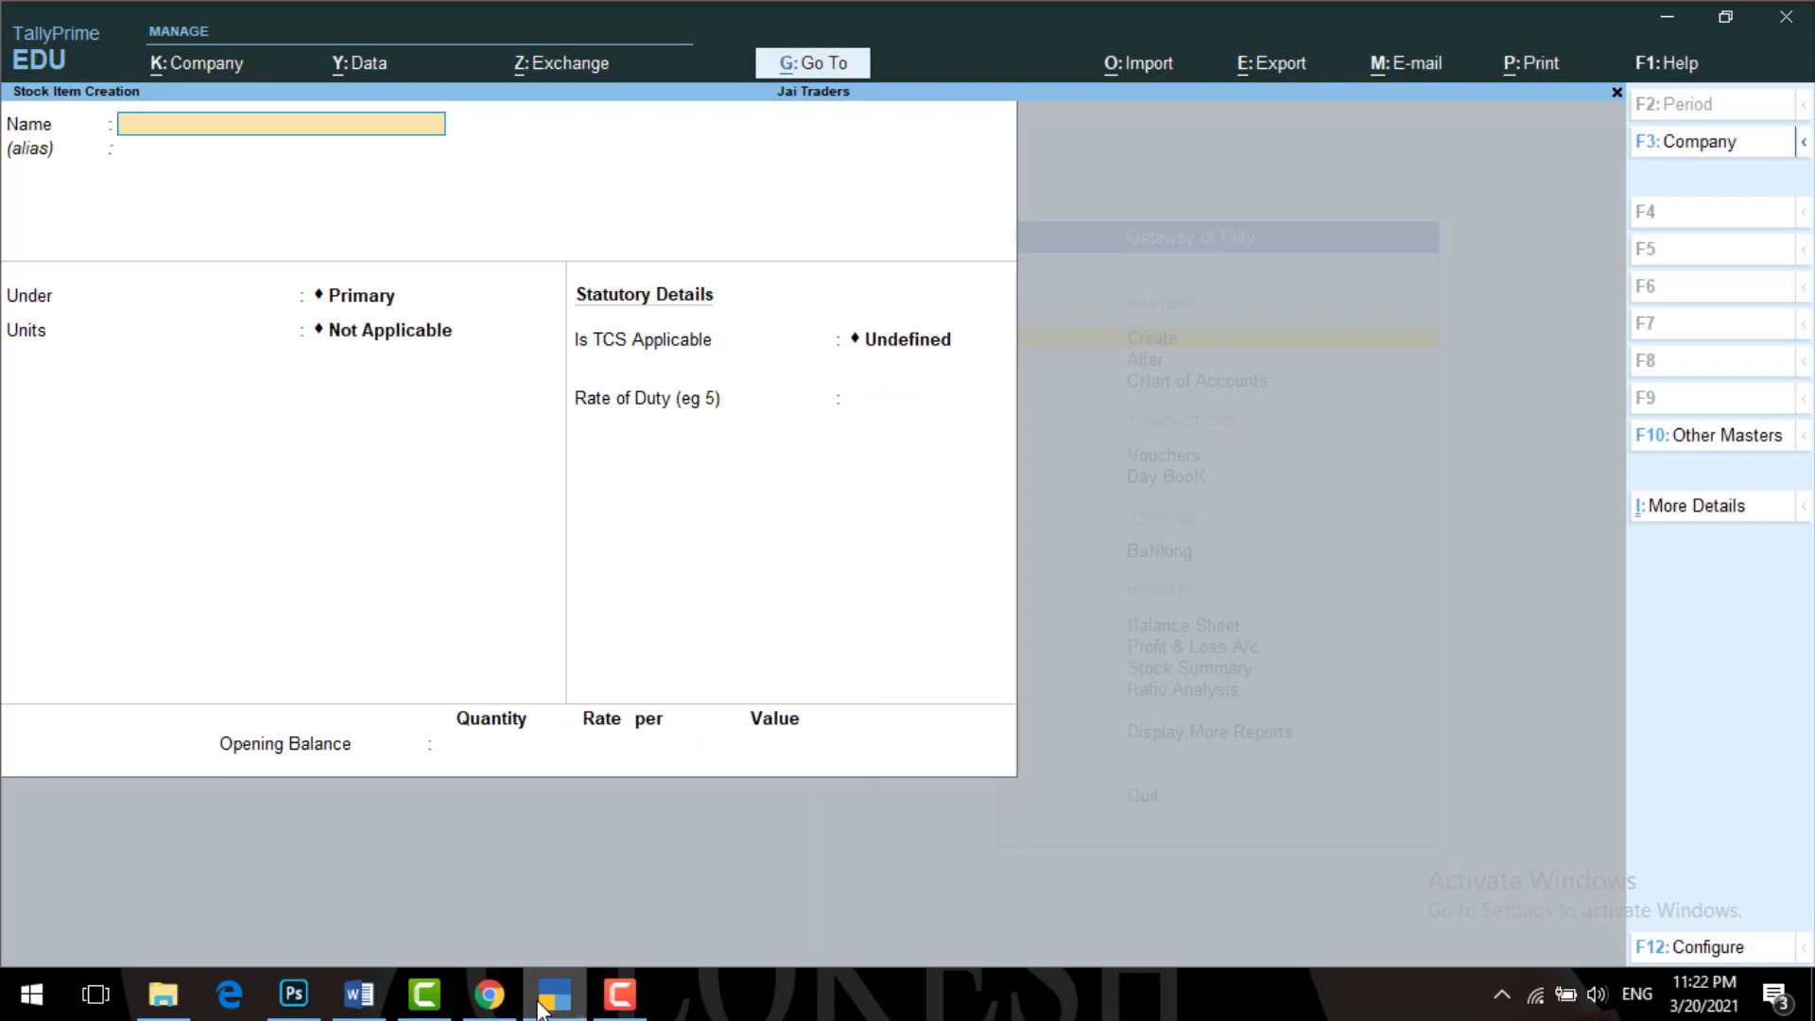
# - Create stock item Scrap in kg, TCS Applicable, with nature of goods SCRAP
pyautogui.click(538, 1005)
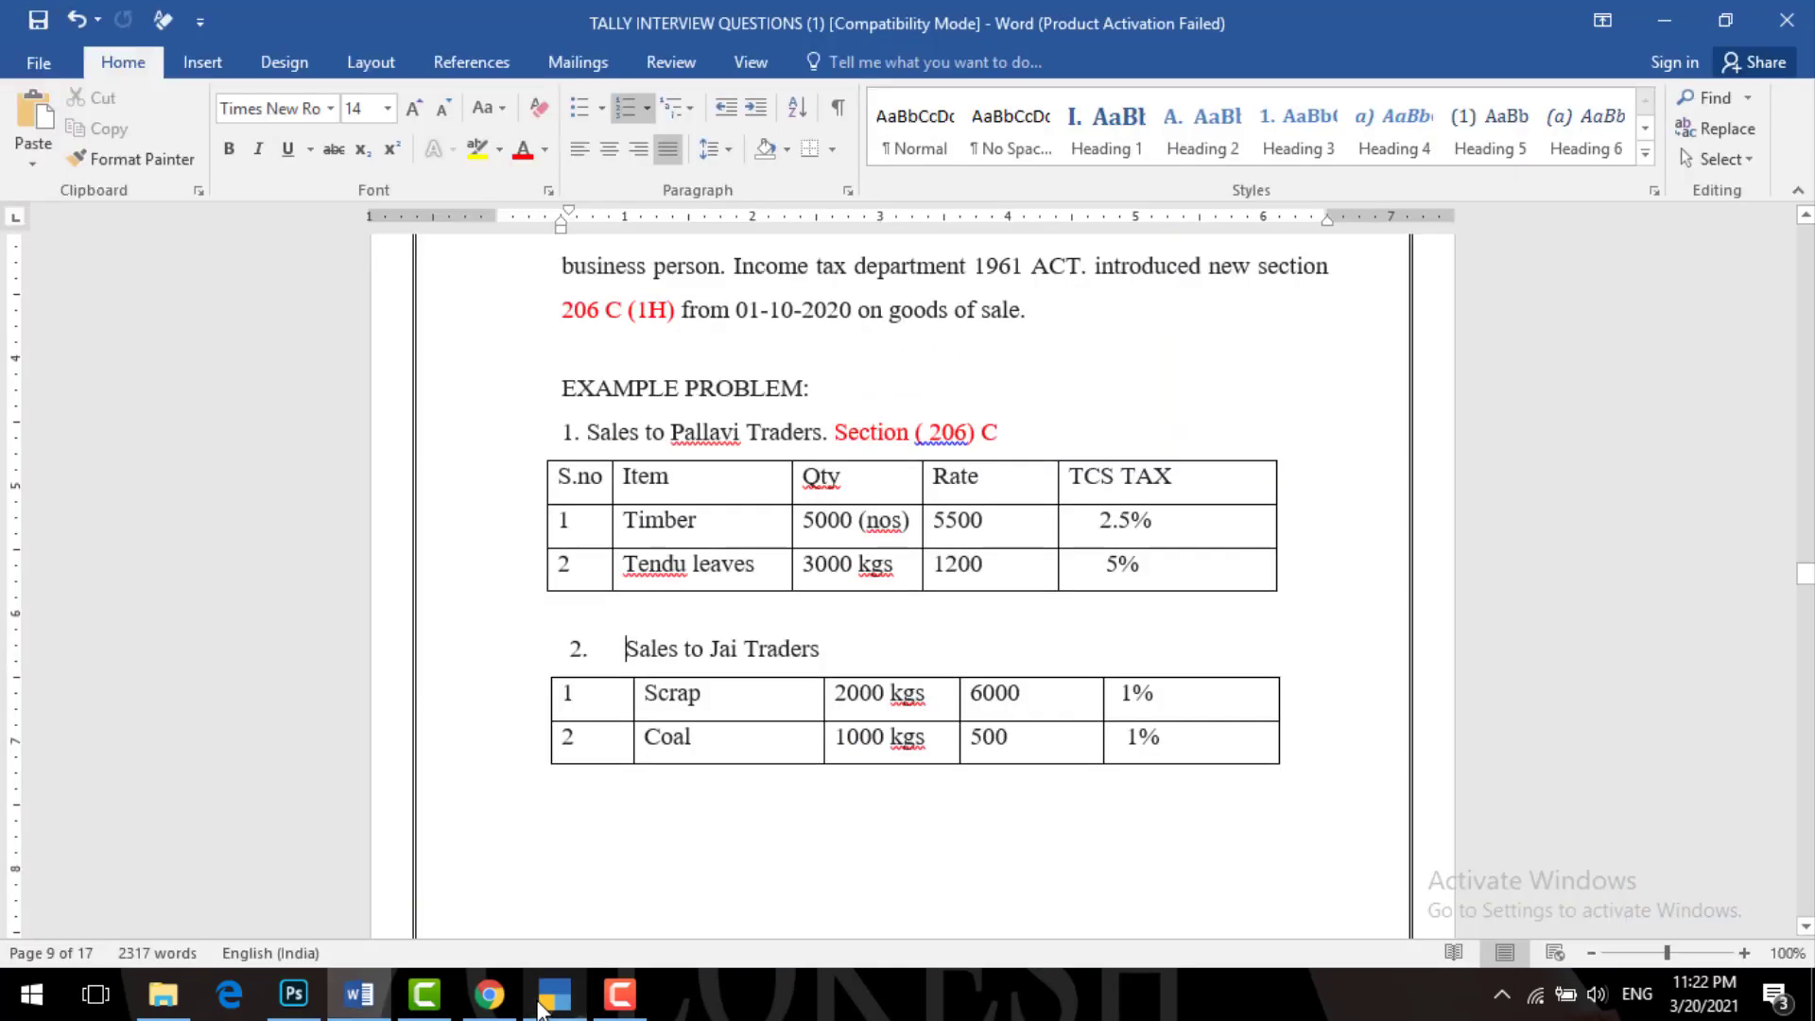
pyautogui.click(539, 1005)
pyautogui.write('Scra')
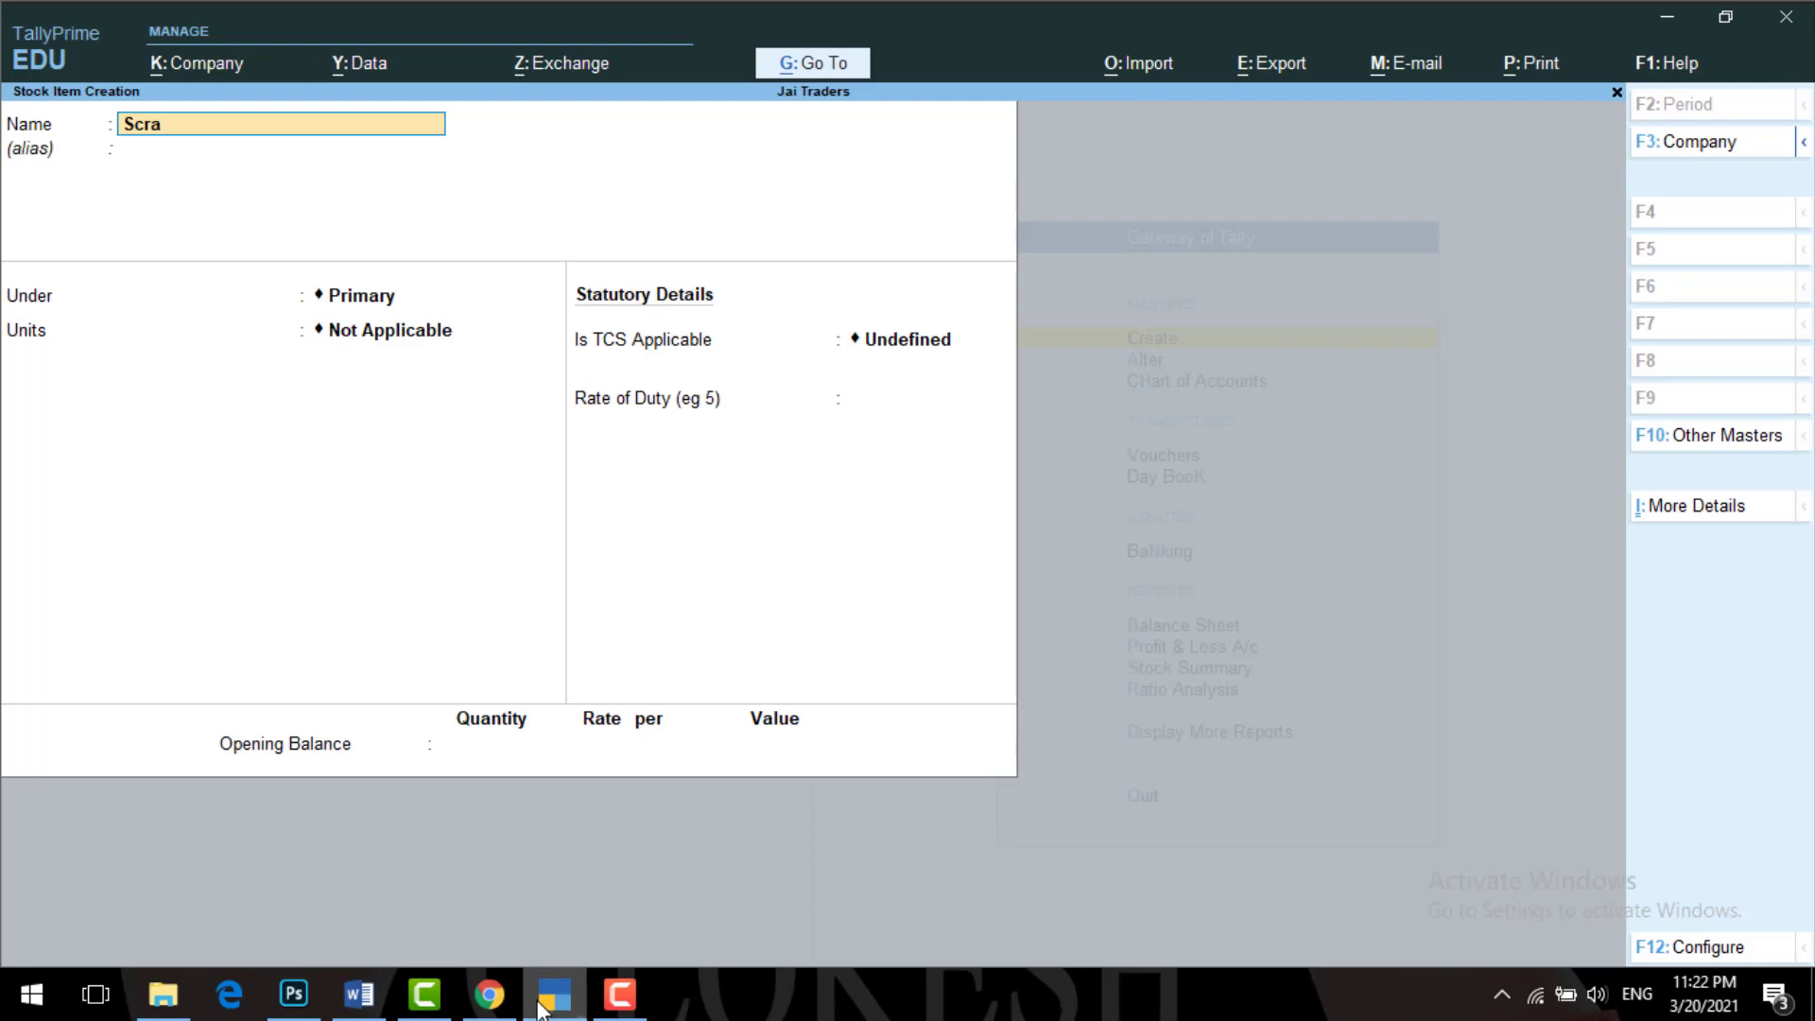
pyautogui.write('p')
pyautogui.press('Return')
pyautogui.press('Return')
pyautogui.press('Return')
pyautogui.press('Down')
pyautogui.press('Return')
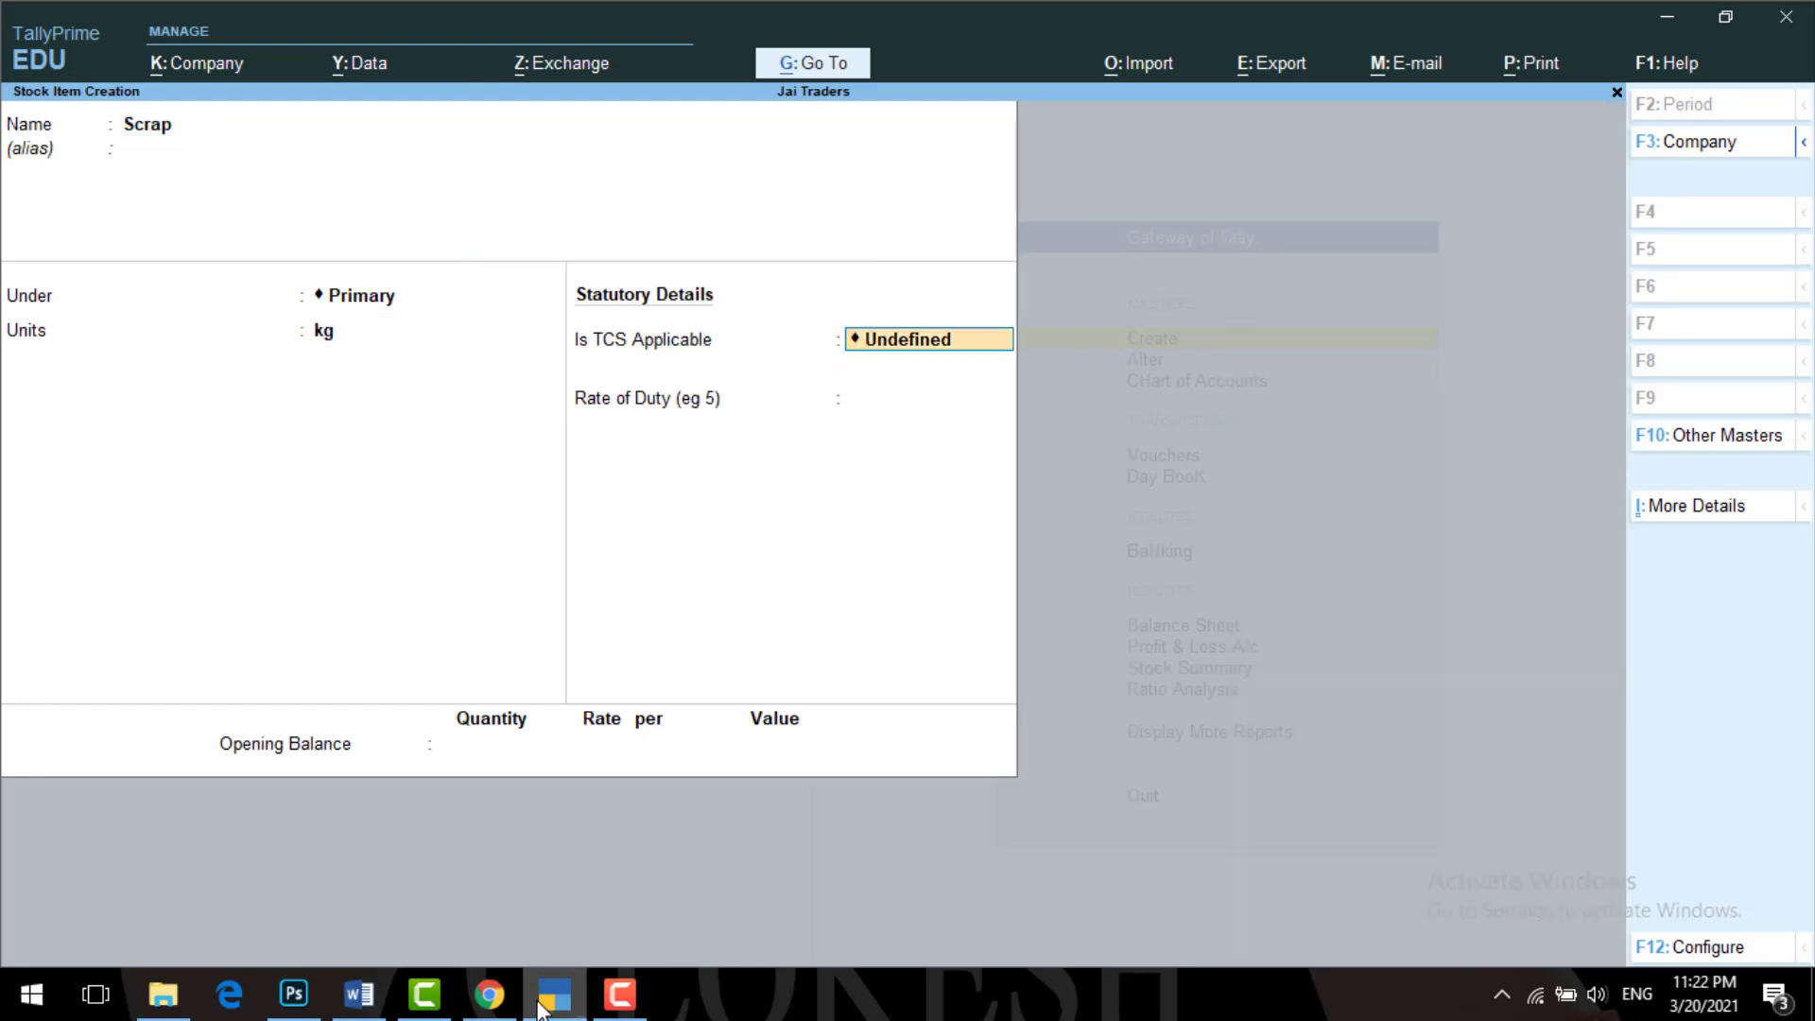
pyautogui.press('Up')
pyautogui.press('Up')
pyautogui.press('Return')
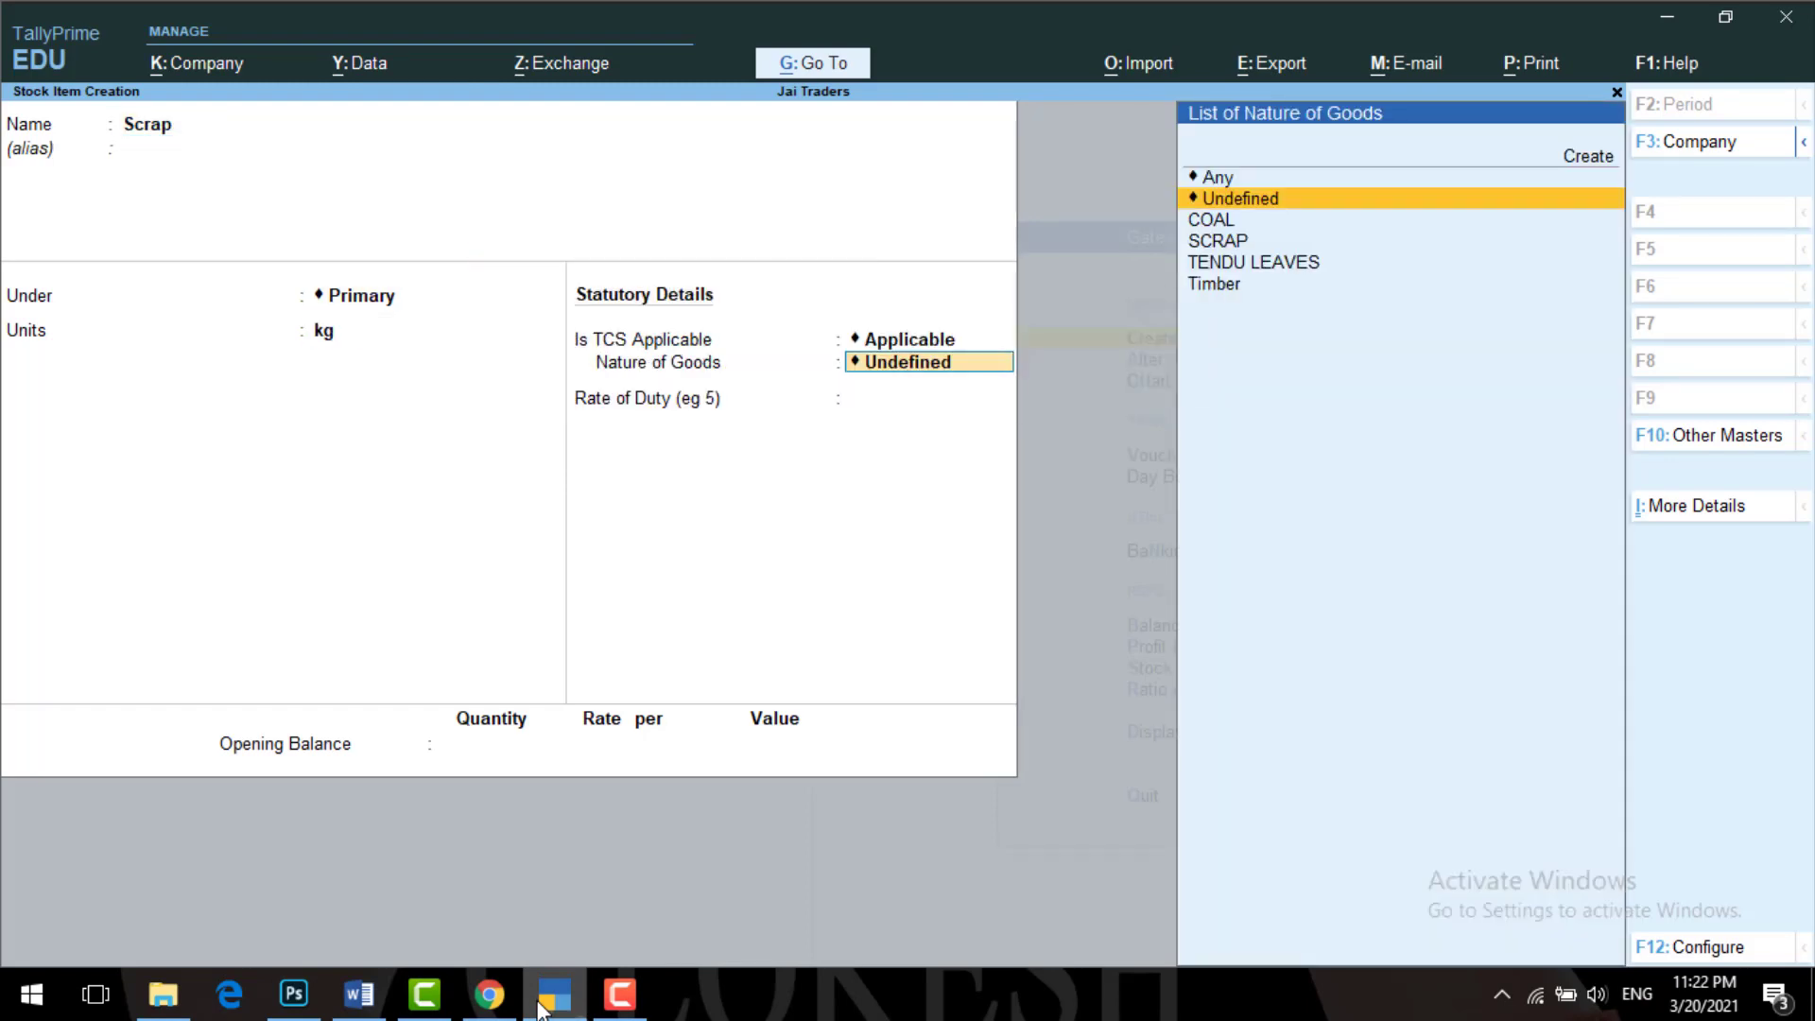
pyautogui.press('Down')
pyautogui.press('Down')
pyautogui.press('Return')
pyautogui.press('Return')
pyautogui.press('Return')
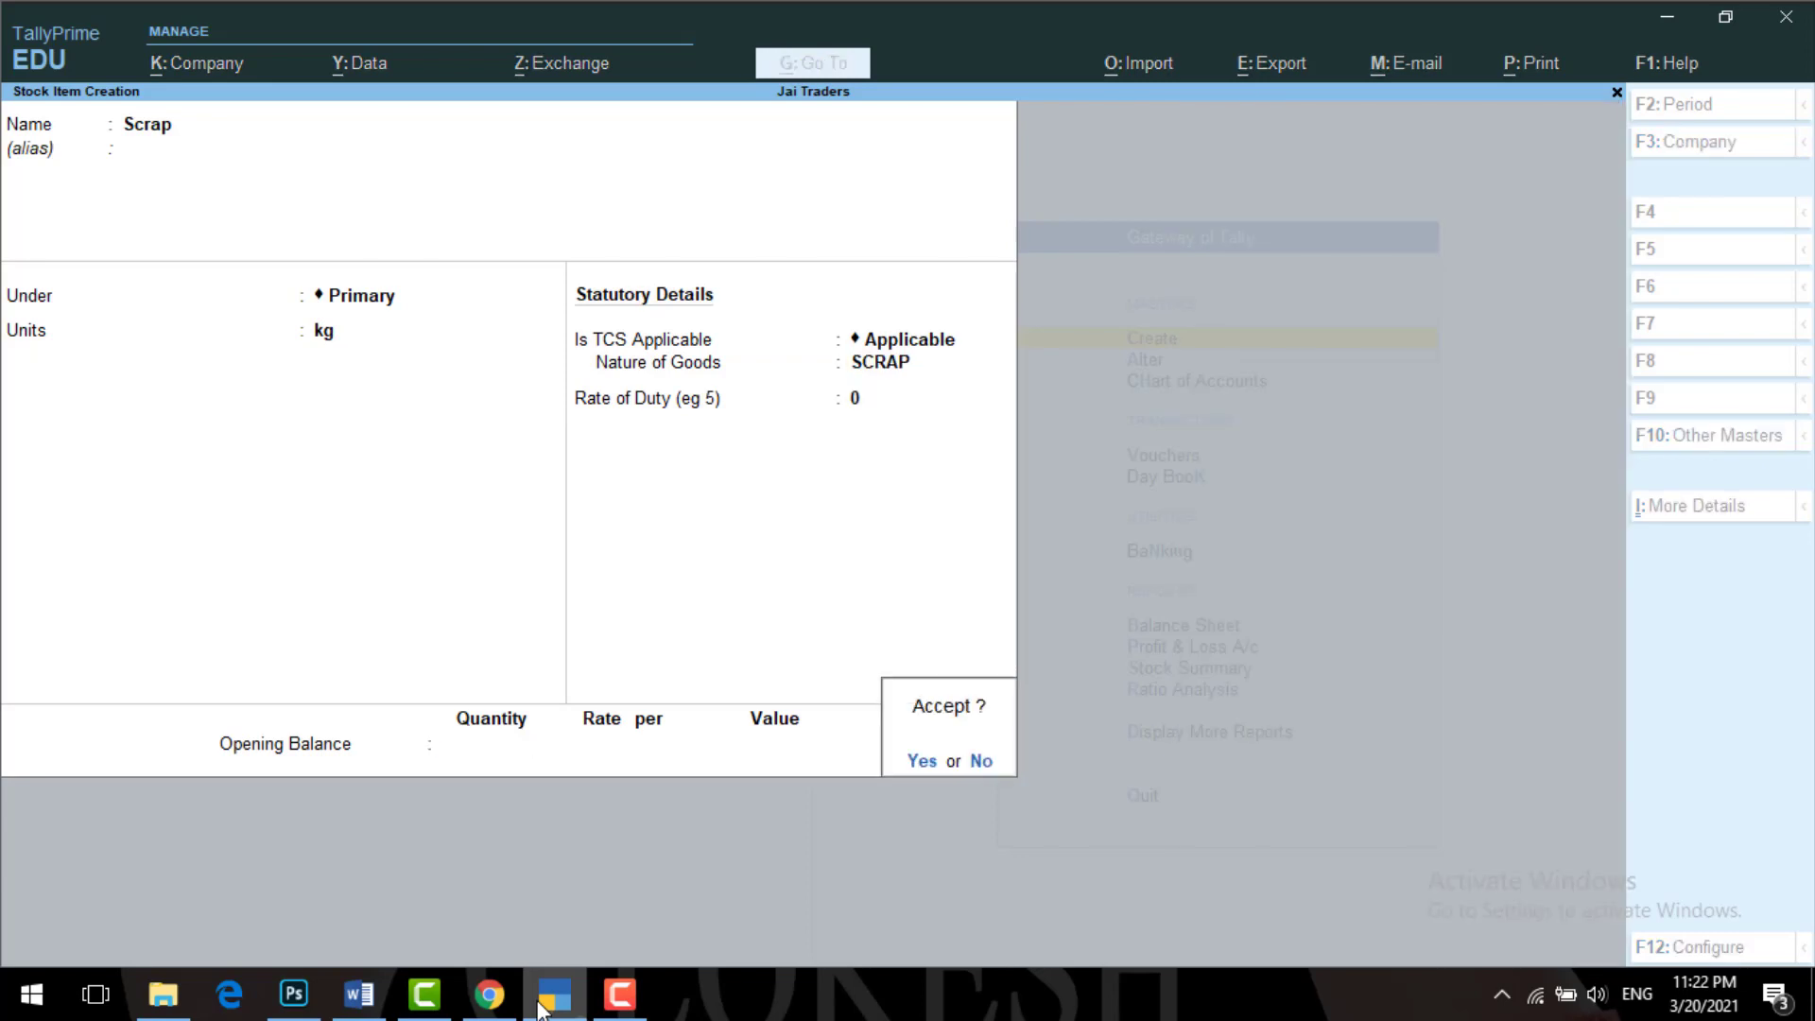
pyautogui.press('Return')
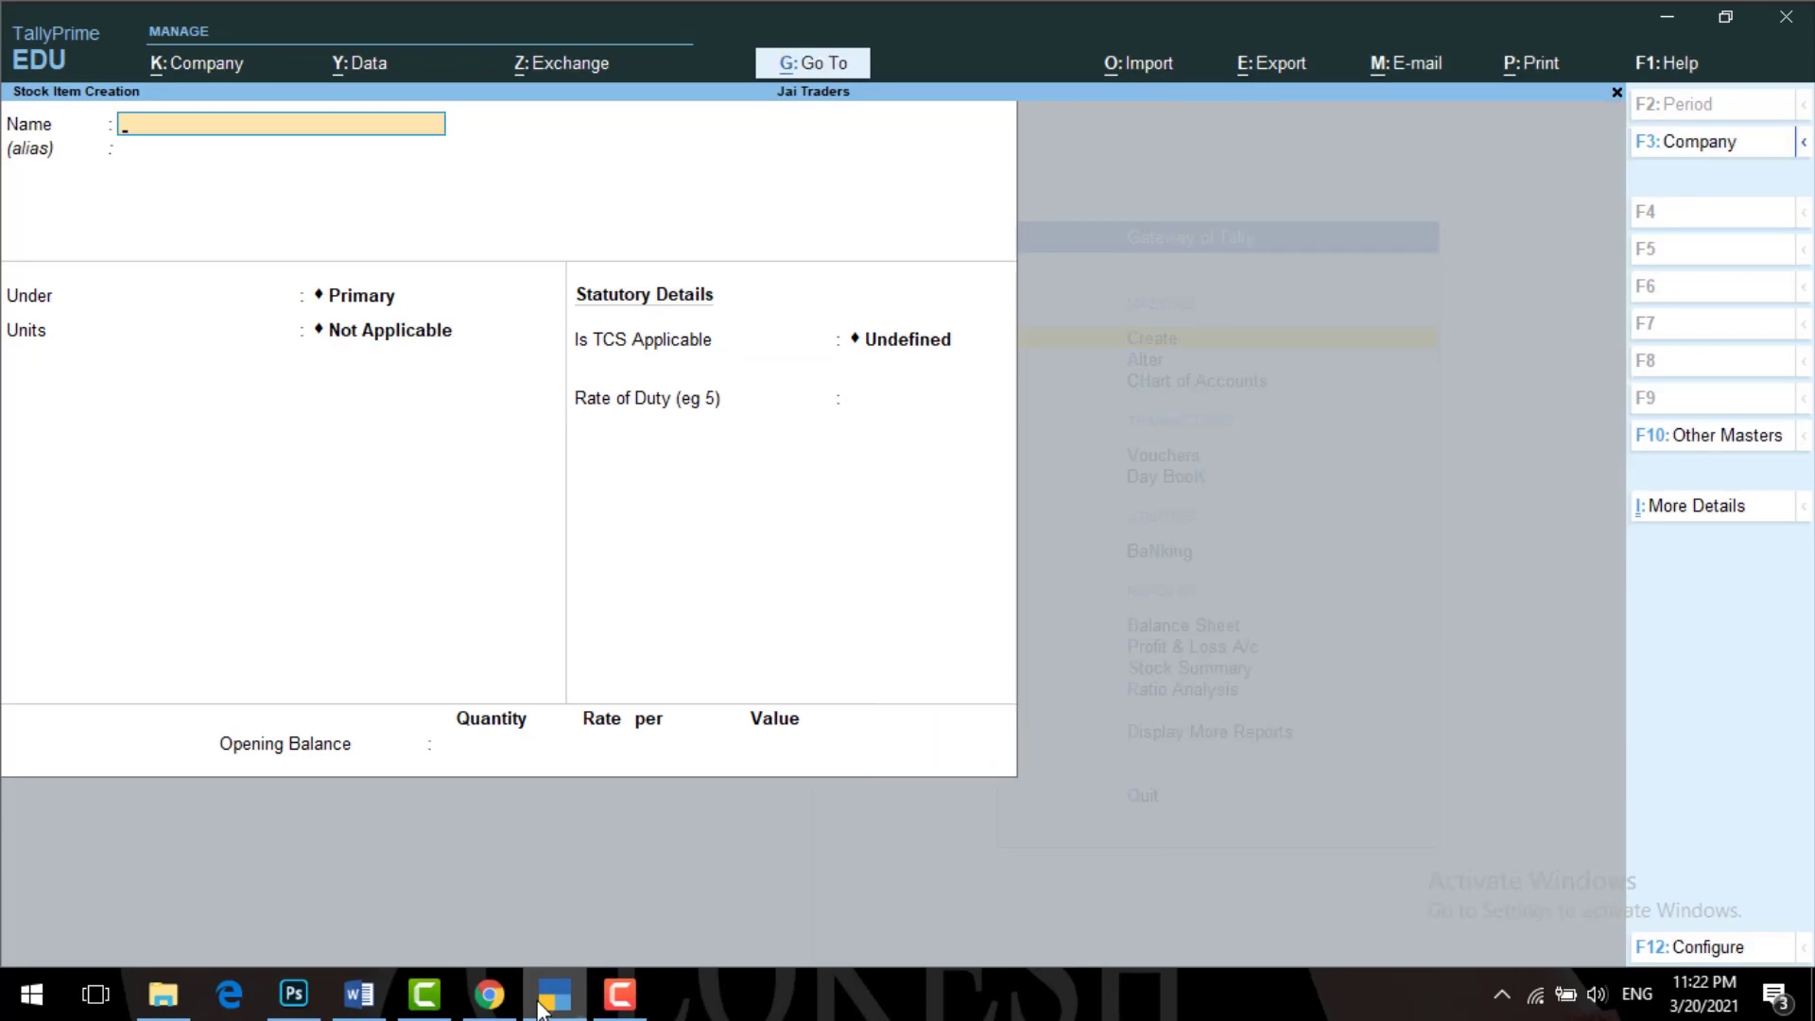
# - Create stock item Coal in kg, TCS Applicable, with nature of goods COAL
pyautogui.click(539, 1009)
pyautogui.click(539, 1009)
pyautogui.write('Coal')
pyautogui.press('Return')
pyautogui.press('Return')
pyautogui.press('Return')
pyautogui.press('Down')
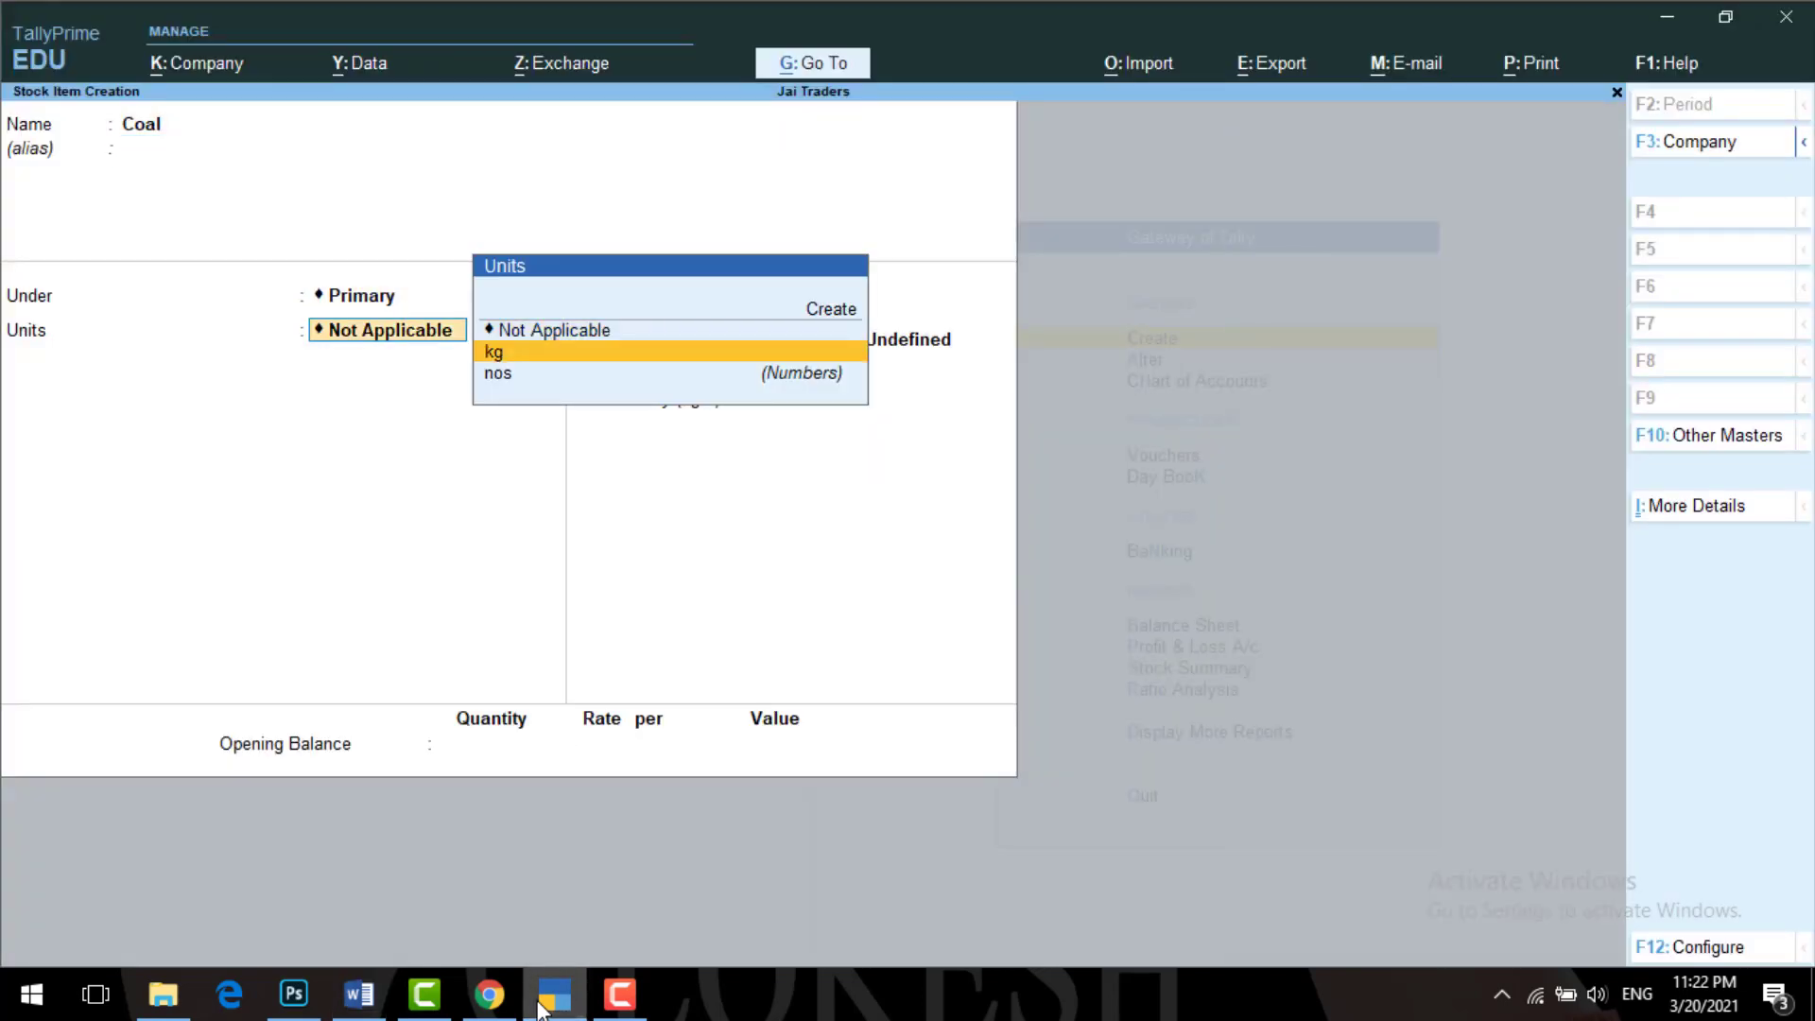
pyautogui.press('Return')
pyautogui.press('Up')
pyautogui.press('Up')
pyautogui.press('Return')
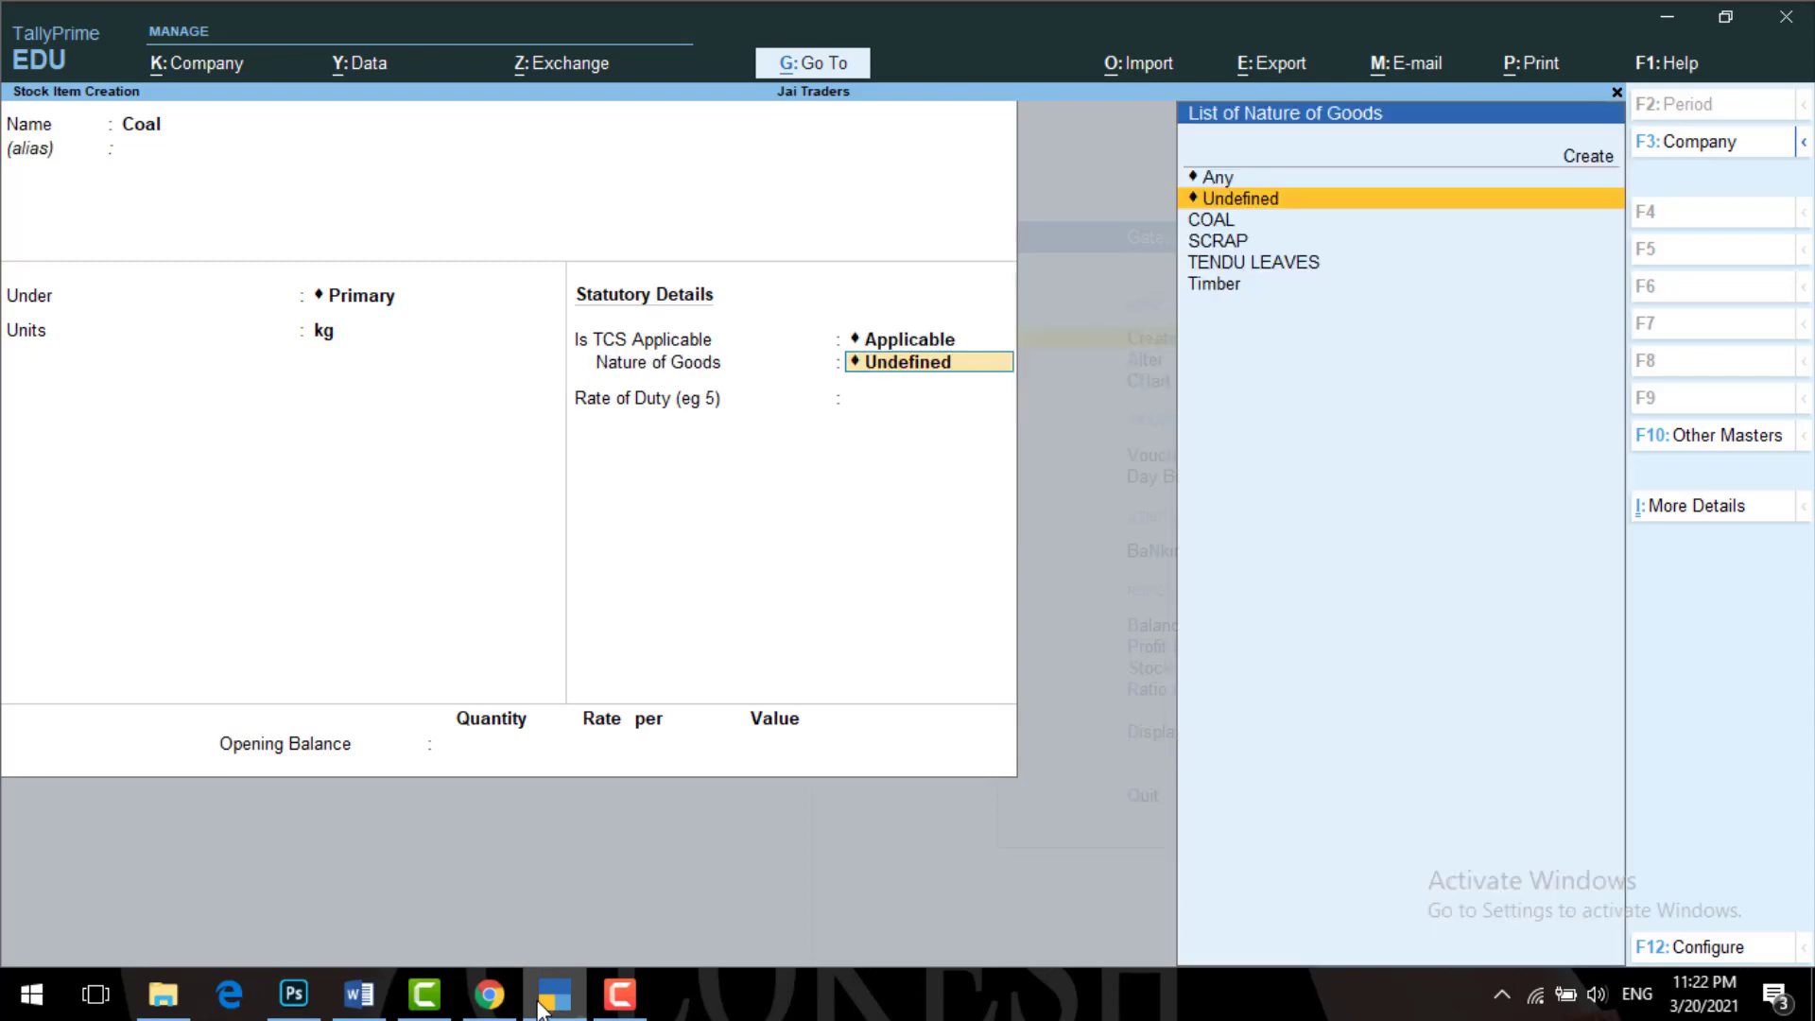
pyautogui.press('Down')
# - Give Coal an opening balance of 1,000 kg at 500 and save it
pyautogui.press('Return')
pyautogui.press('Return')
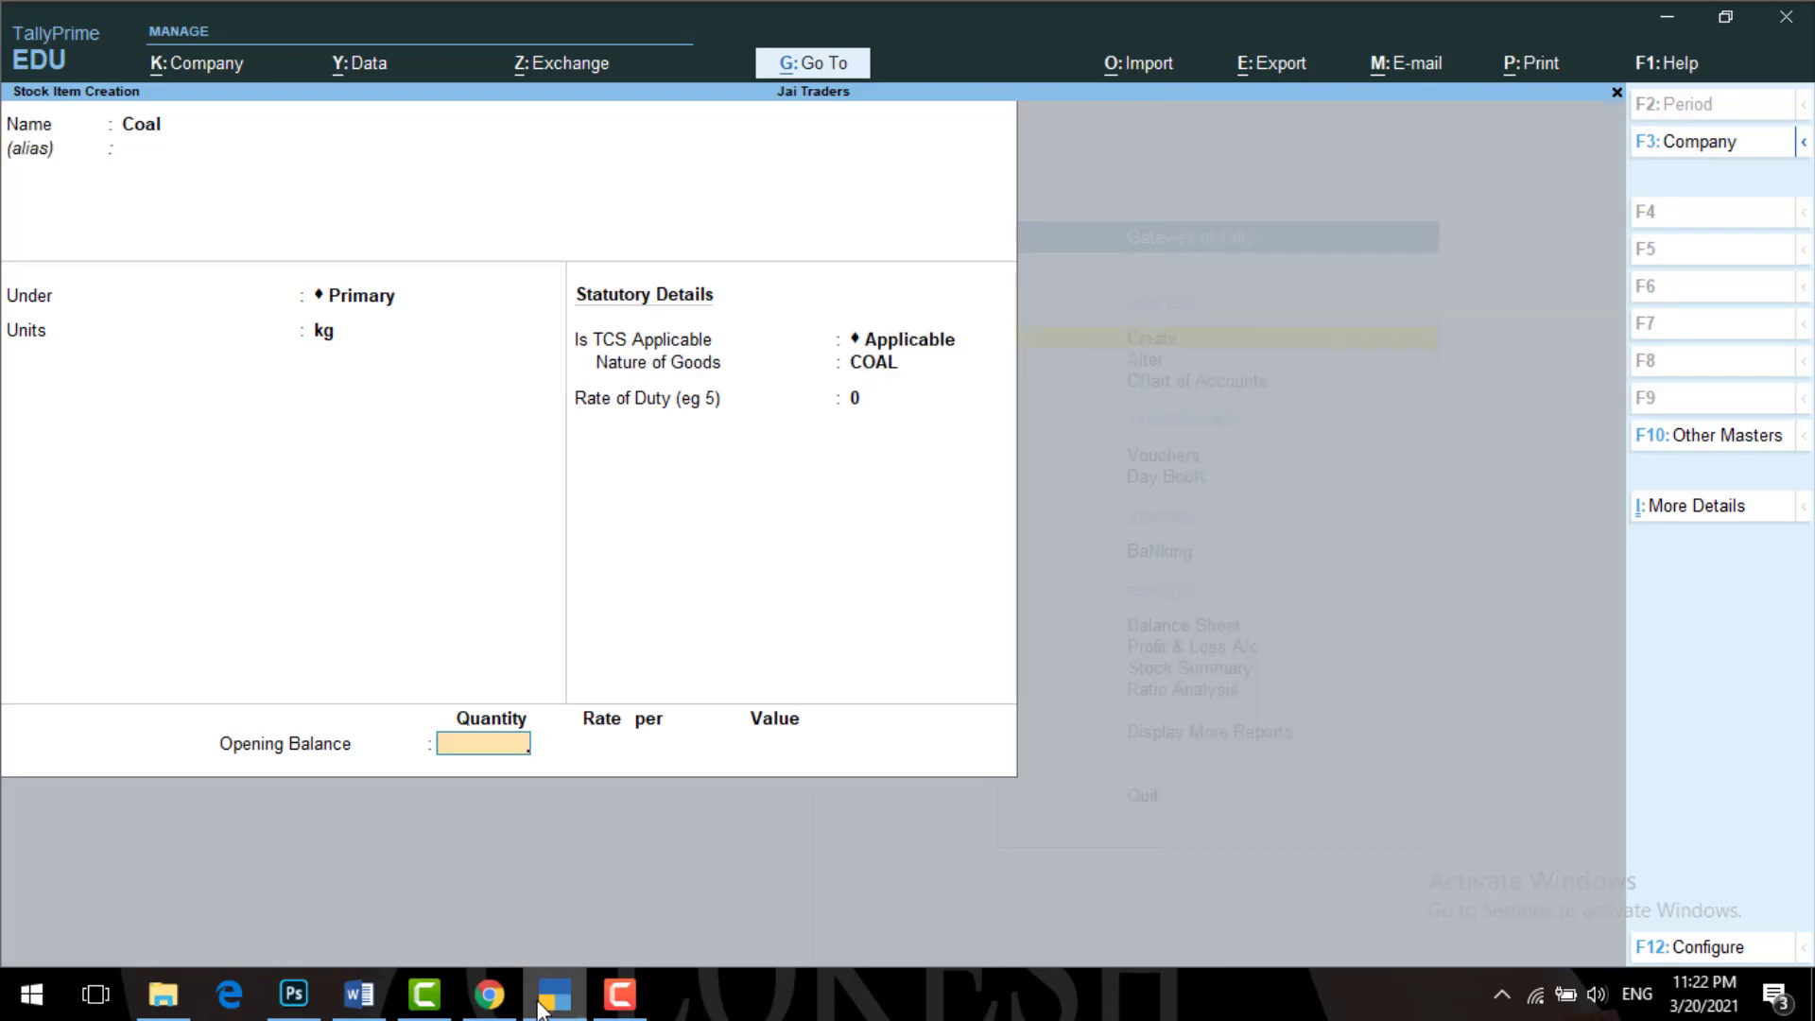
pyautogui.click(541, 1009)
pyautogui.click(542, 1009)
pyautogui.write('1,0000')
pyautogui.press('Return')
pyautogui.click(540, 1010)
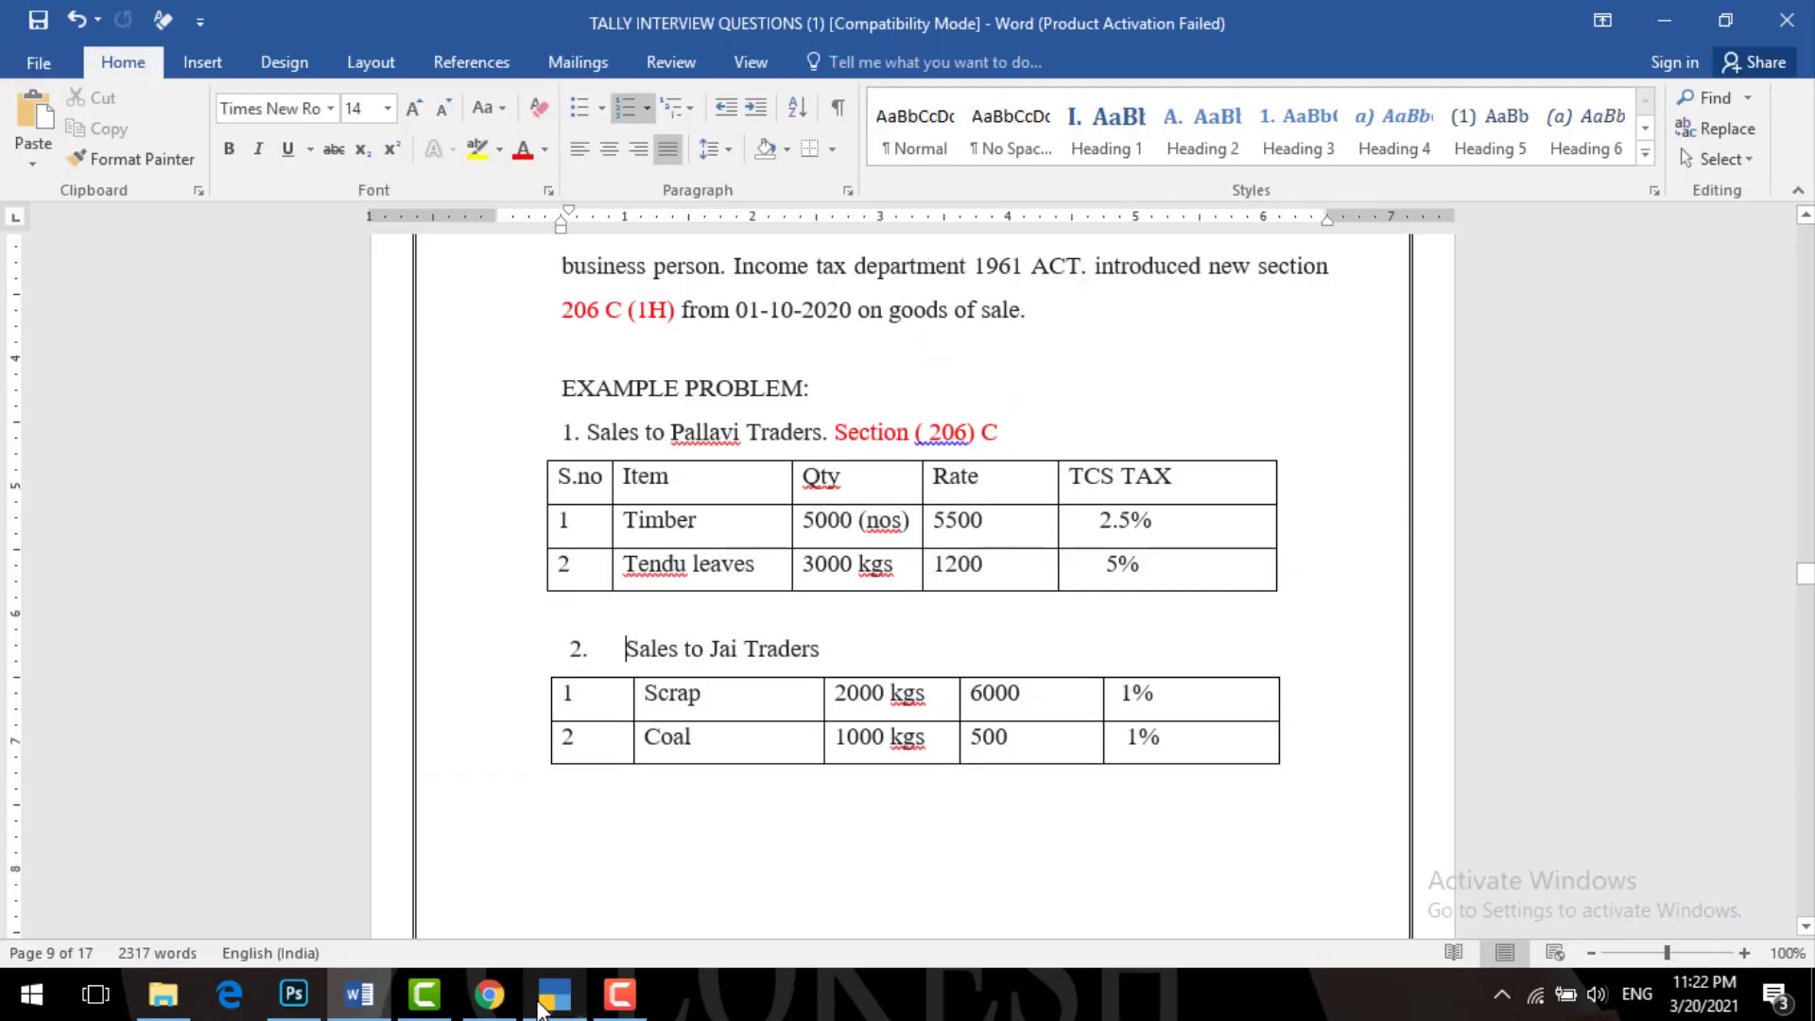
pyautogui.click(539, 1009)
pyautogui.write('500')
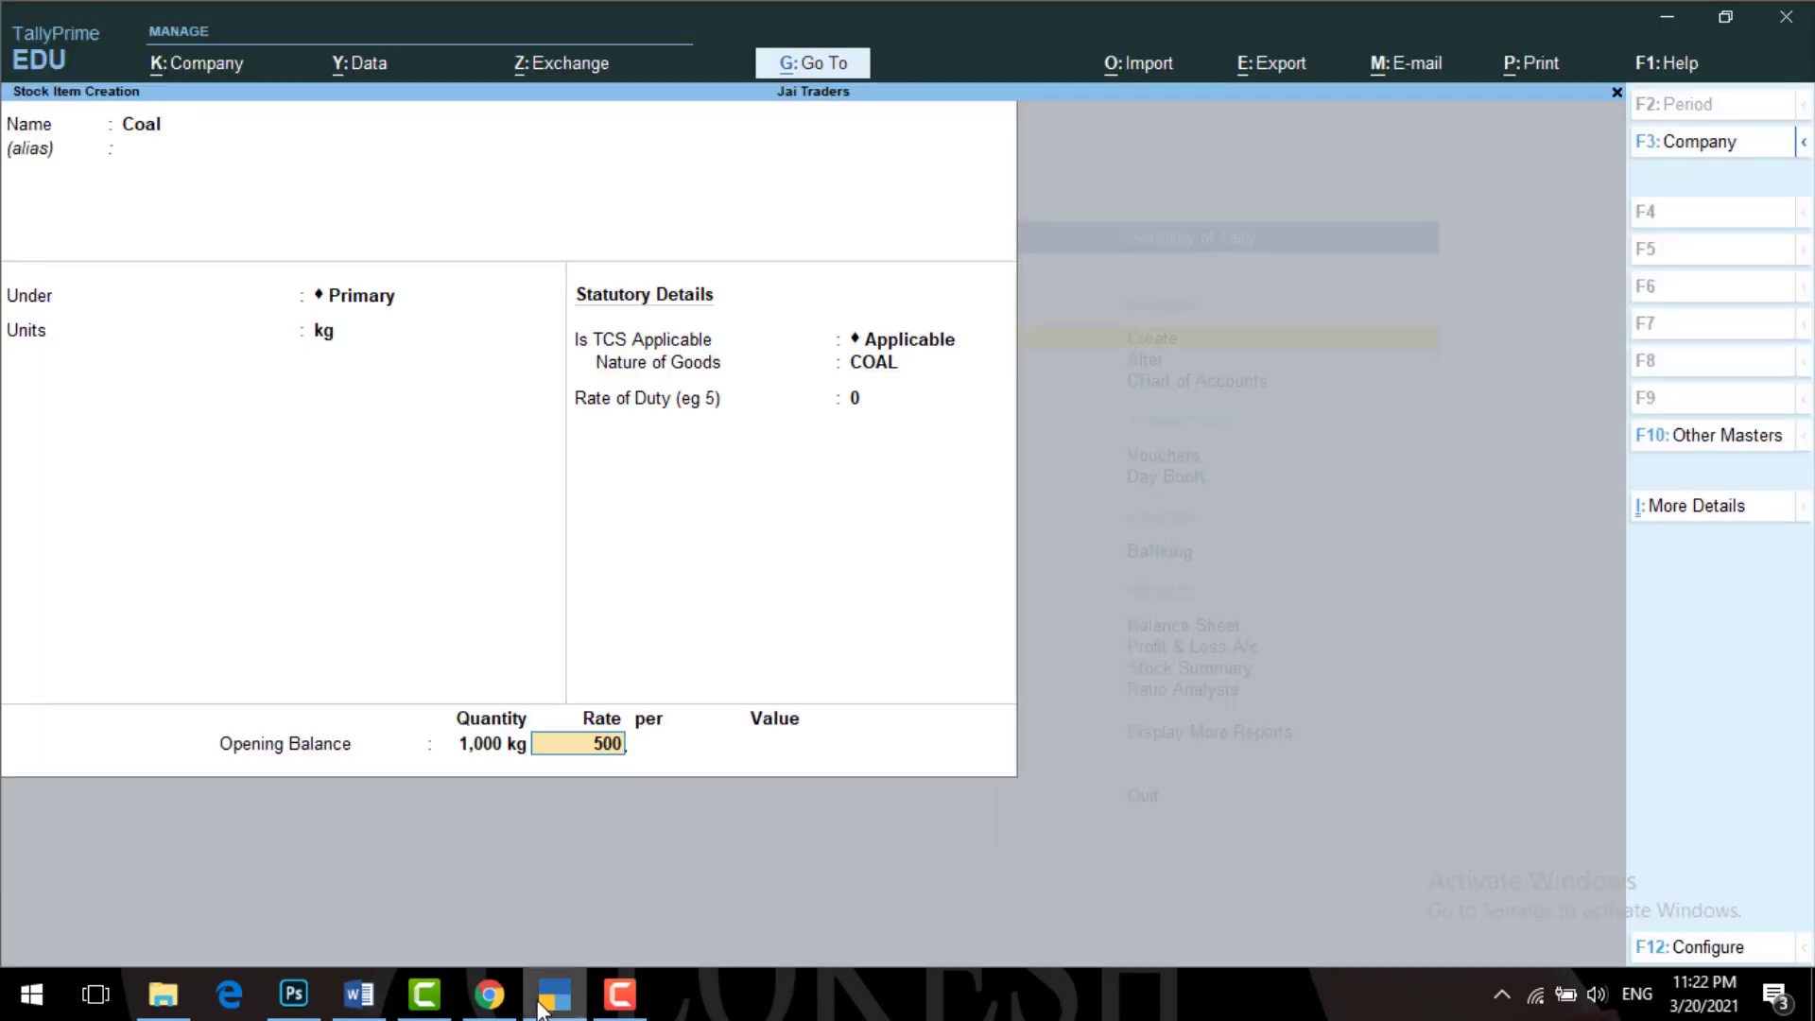
pyautogui.press('Return')
pyautogui.press('Return')
pyautogui.press('Return')
pyautogui.press('Return')
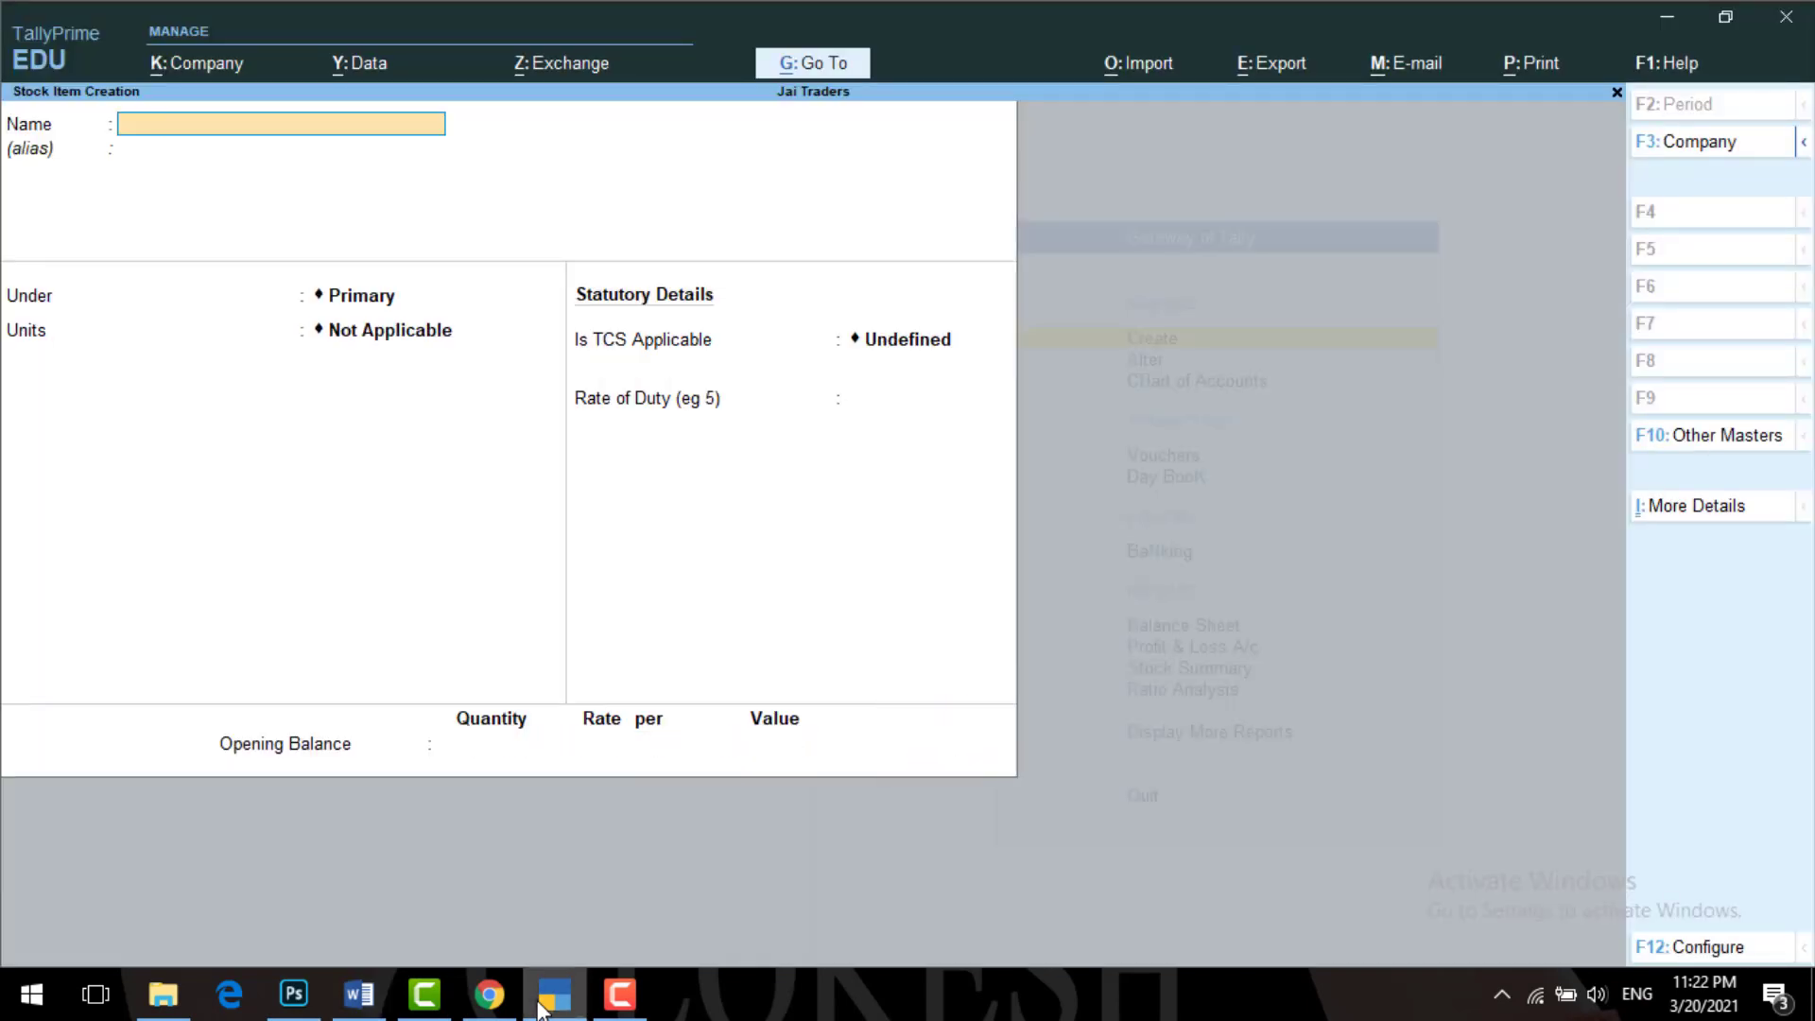
pyautogui.press('Escape')
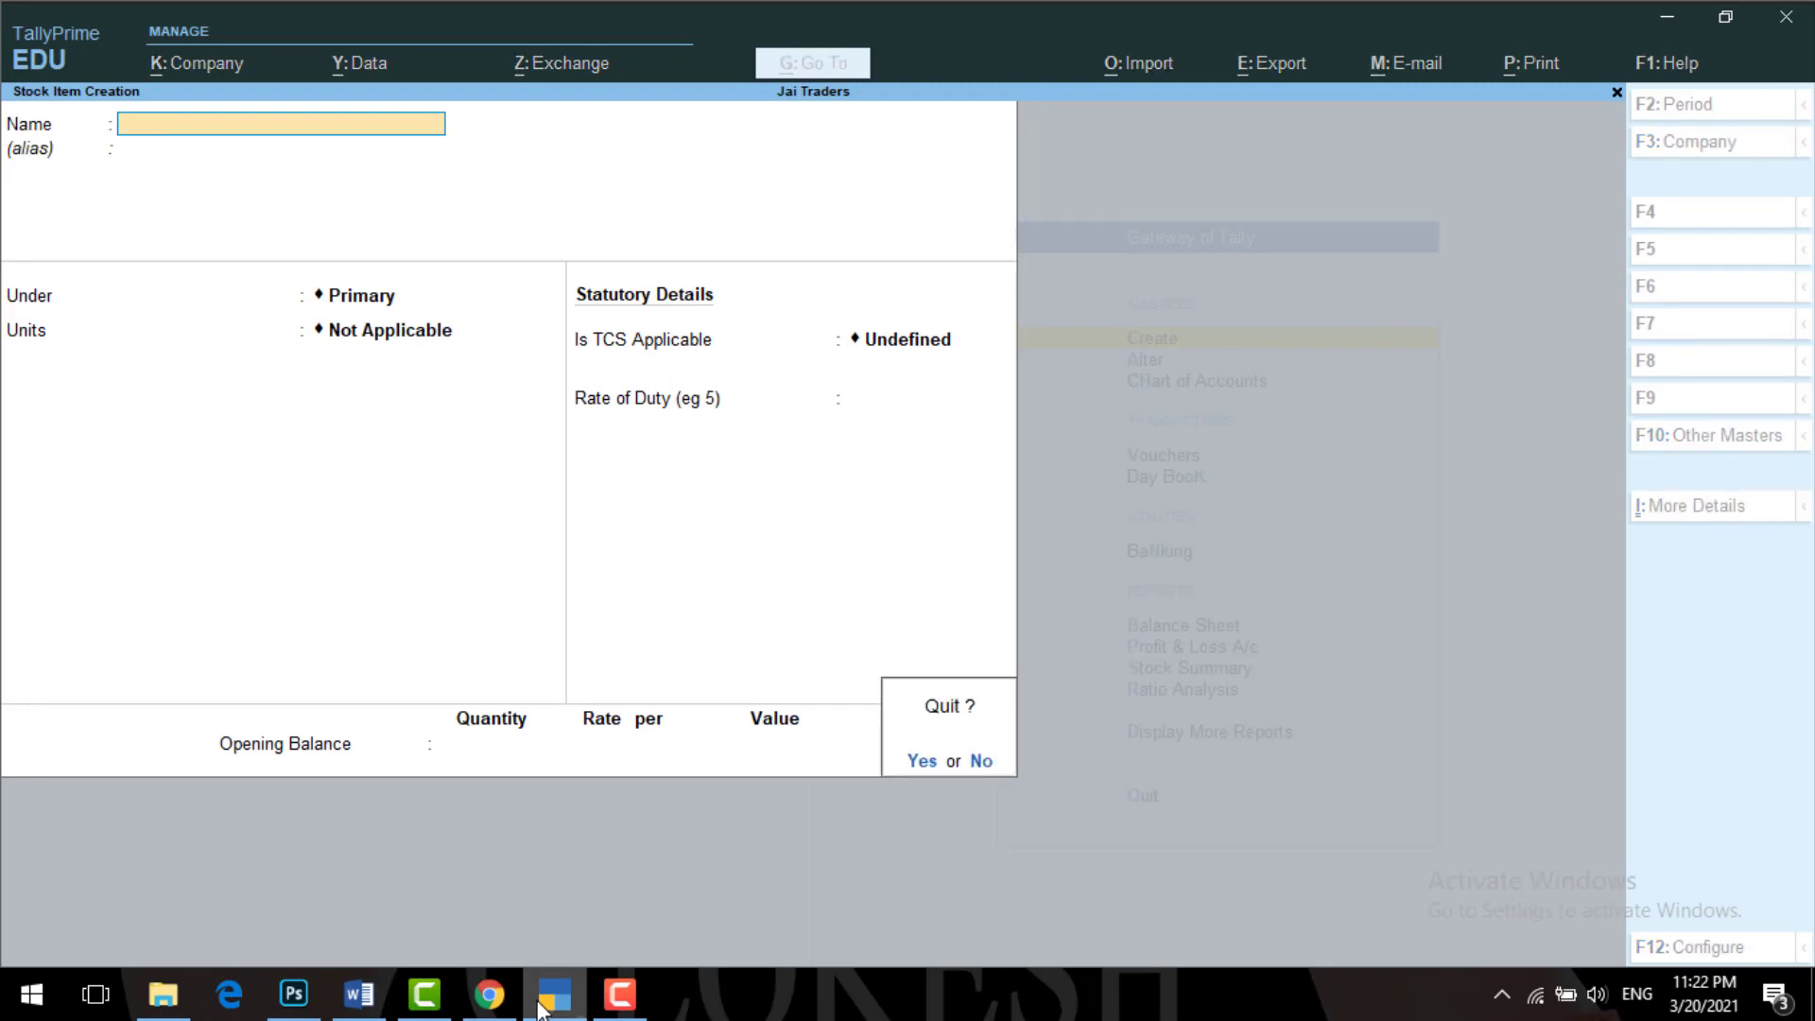
# - Quit stock item creation and open the Scrap stock item for alteration
pyautogui.press('Return')
pyautogui.press('Escape')
pyautogui.press('Down')
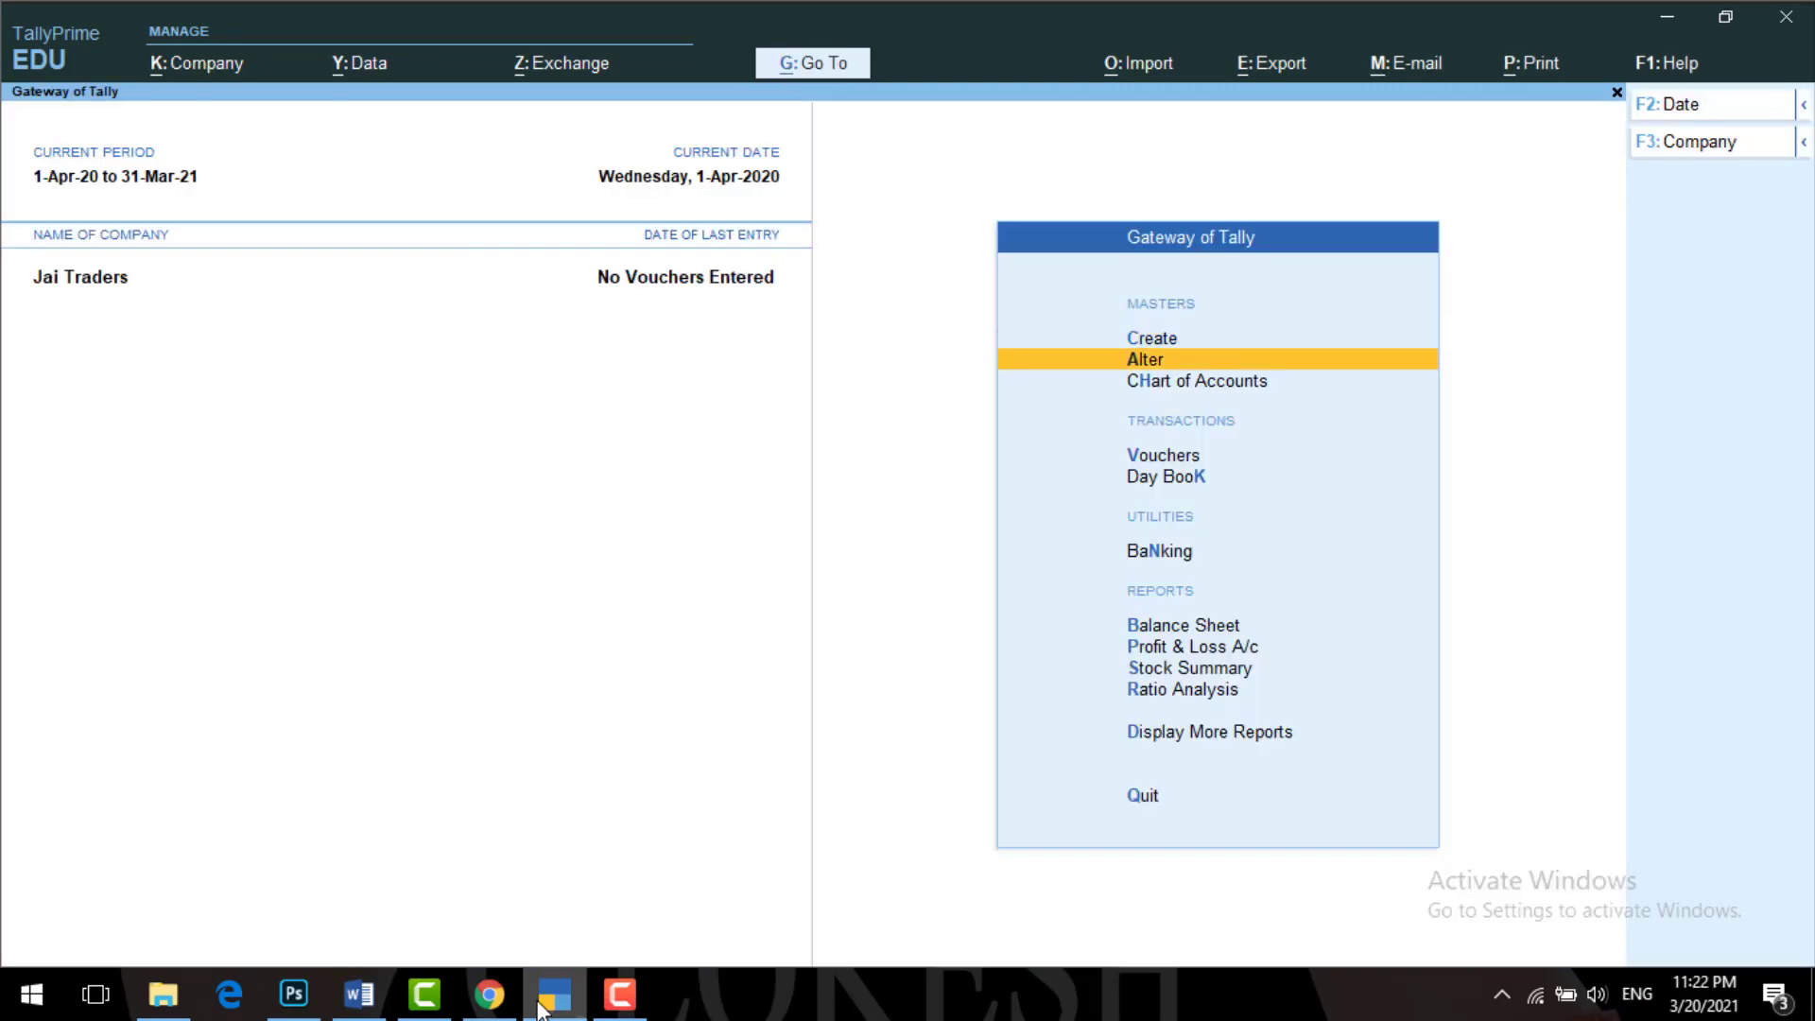
pyautogui.press('Return')
pyautogui.press('Down')
pyautogui.press('Down')
pyautogui.press('Down')
pyautogui.press('Down')
pyautogui.press('Down')
pyautogui.press('Down')
pyautogui.press('Down')
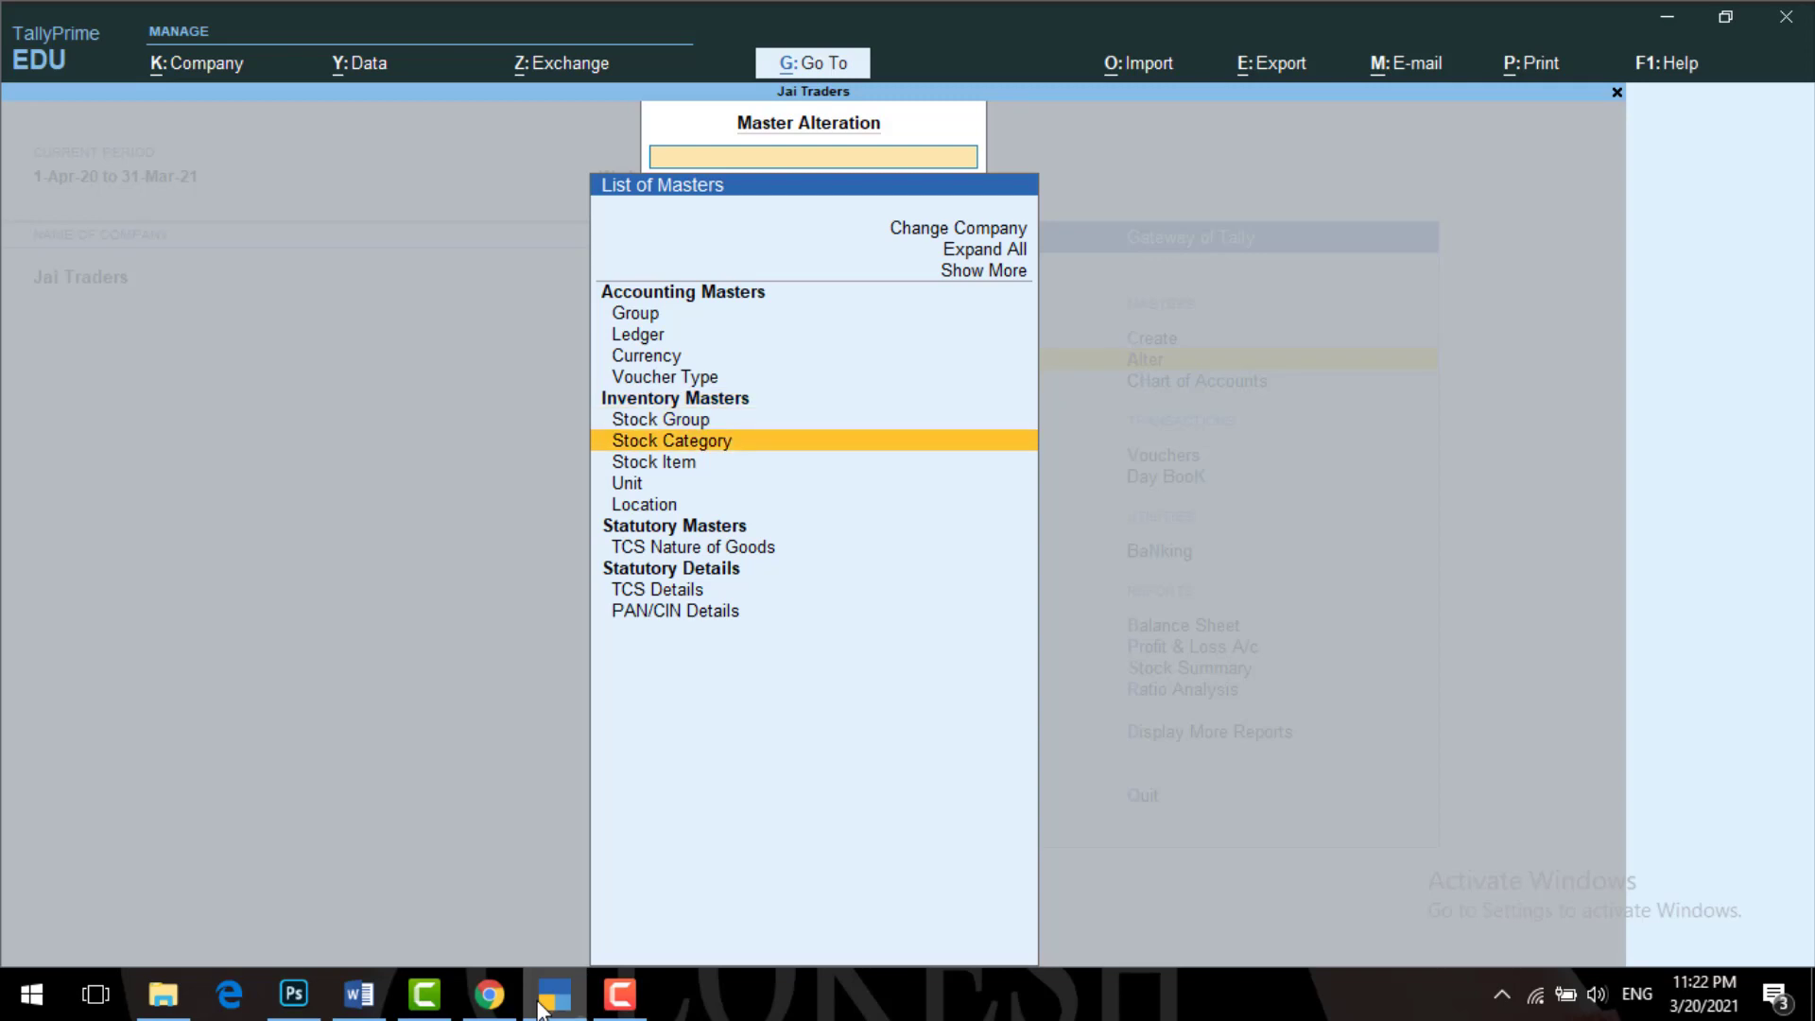
pyautogui.press('Return')
pyautogui.press('Down')
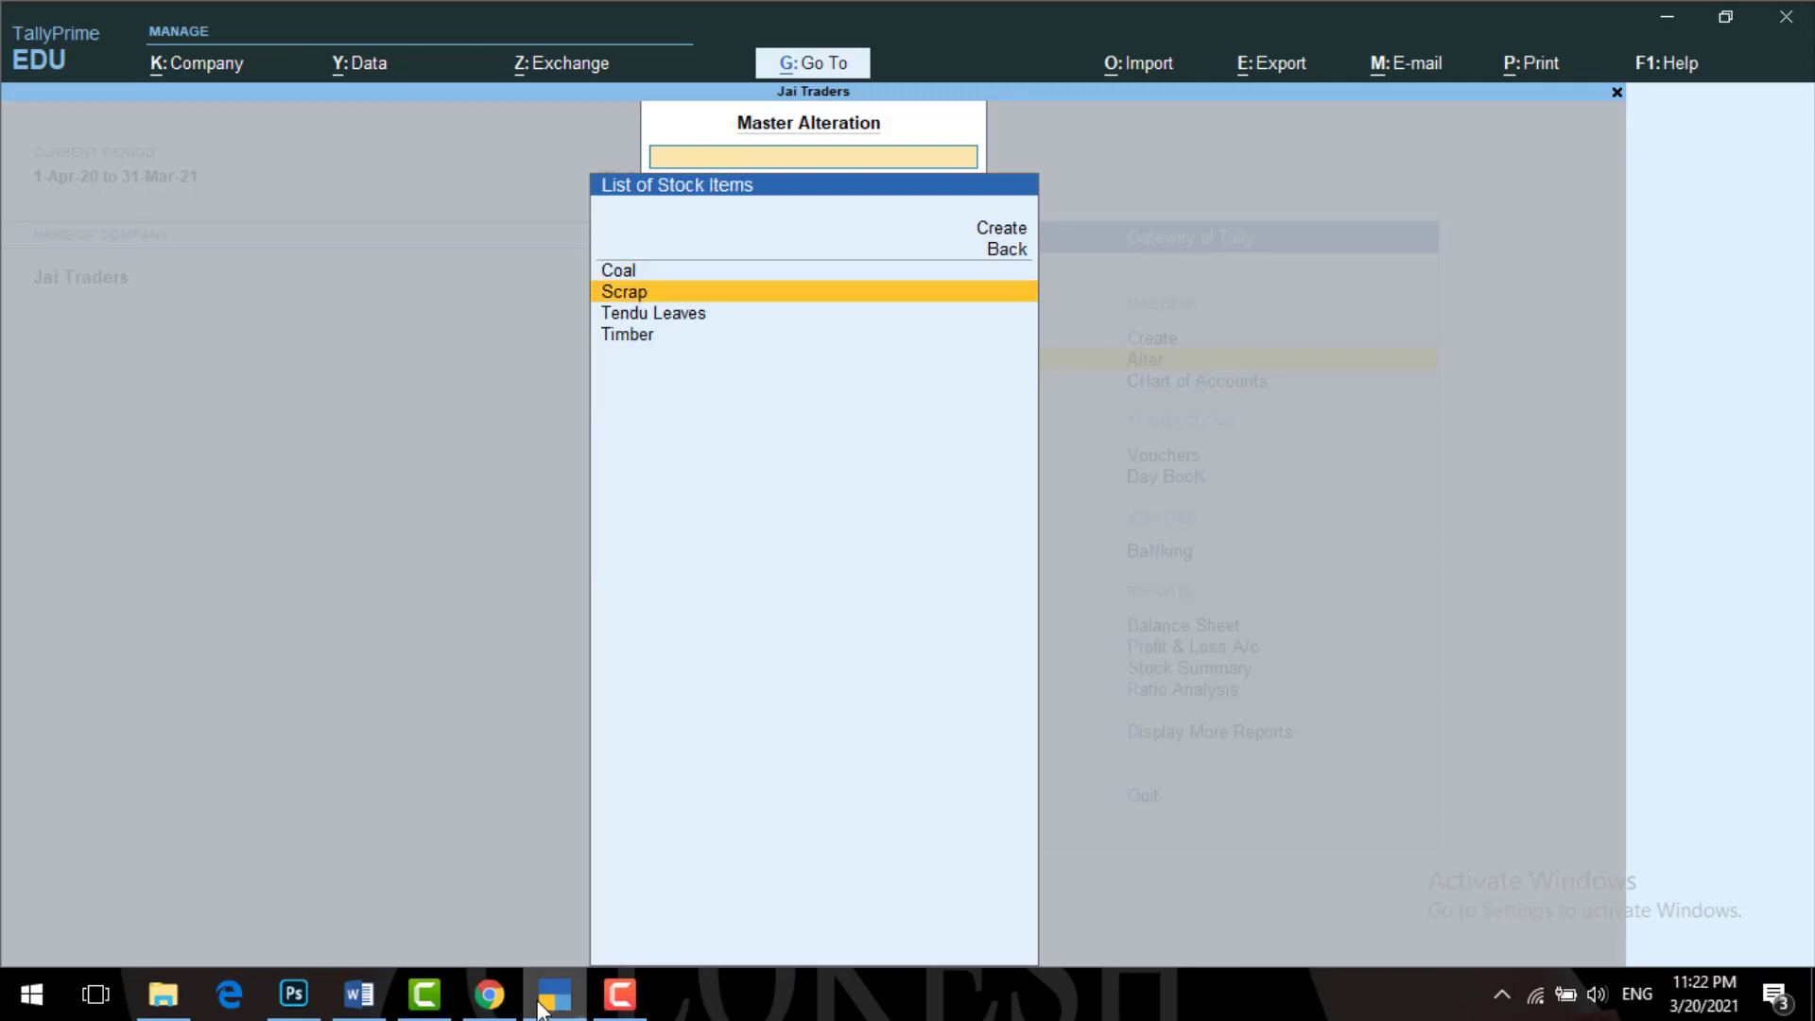
pyautogui.press('Return')
pyautogui.press('Return')
pyautogui.press('Return')
pyautogui.press('Return')
pyautogui.press('Return')
pyautogui.press('Return')
pyautogui.press('Return')
pyautogui.press('Return')
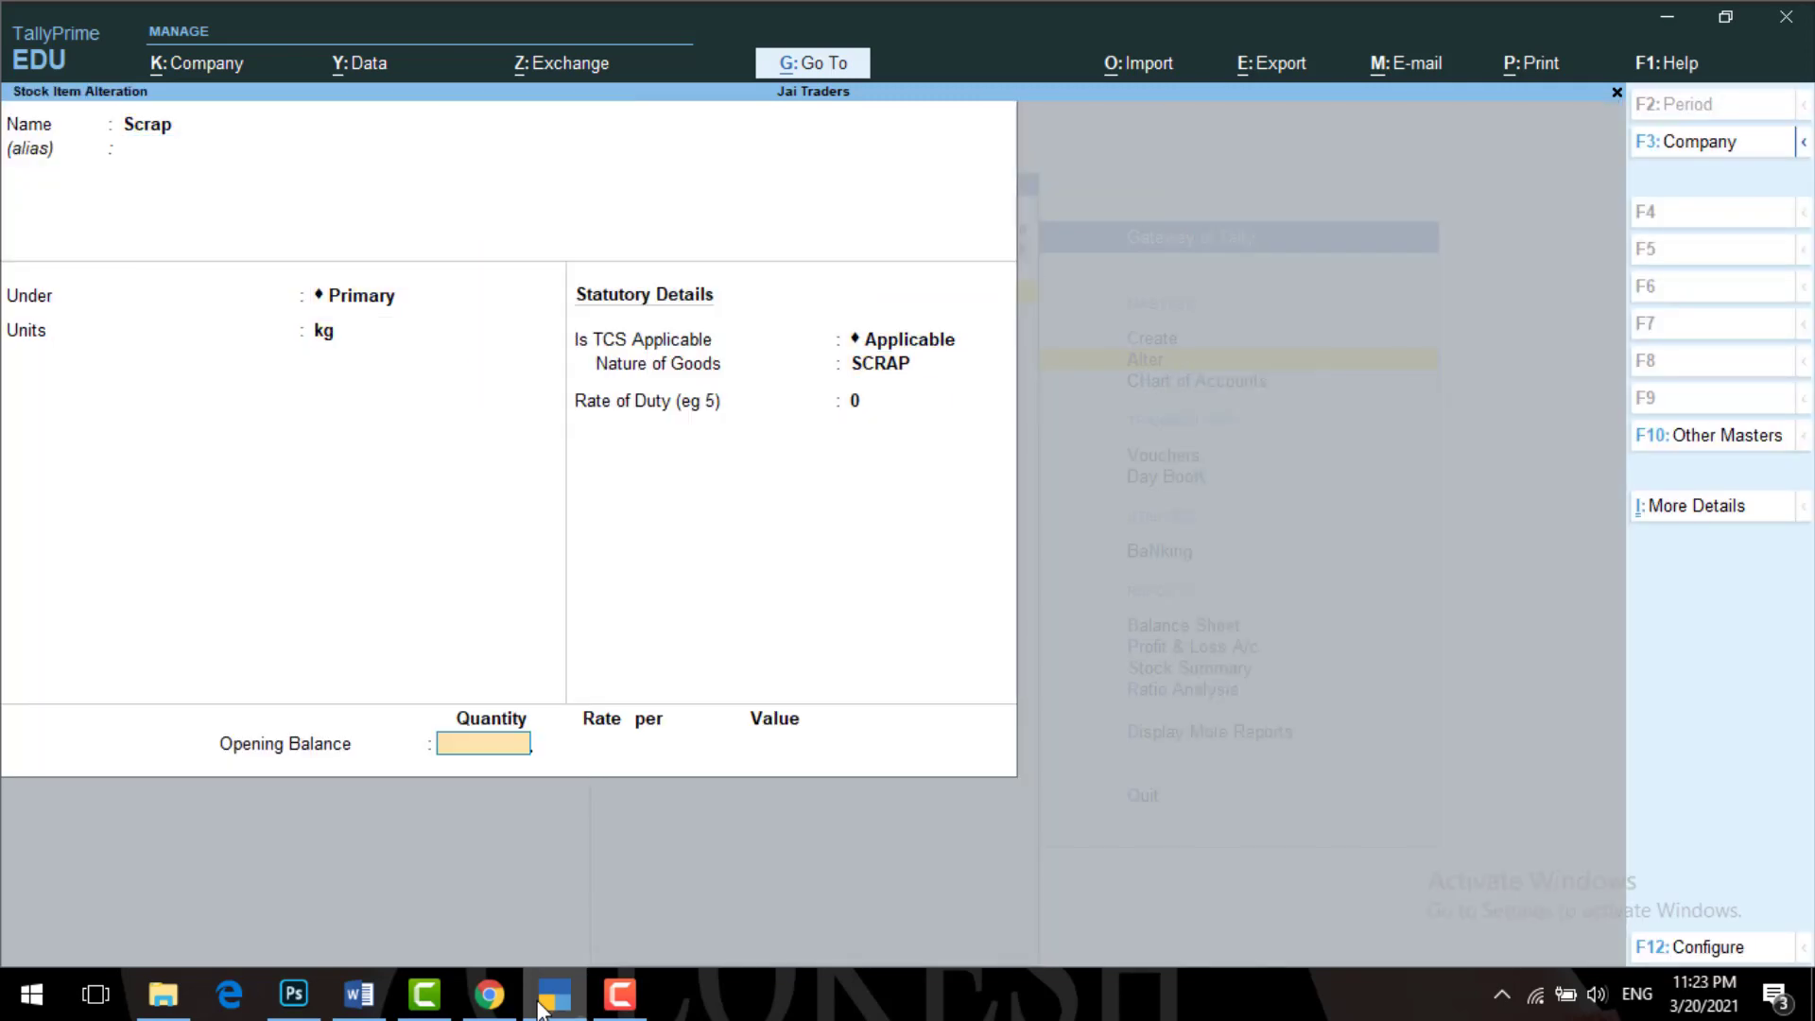
# - Set Scrap's opening balance to 2,000 kg at 6,000 per kg, save, and return to Gateway
pyautogui.click(541, 1008)
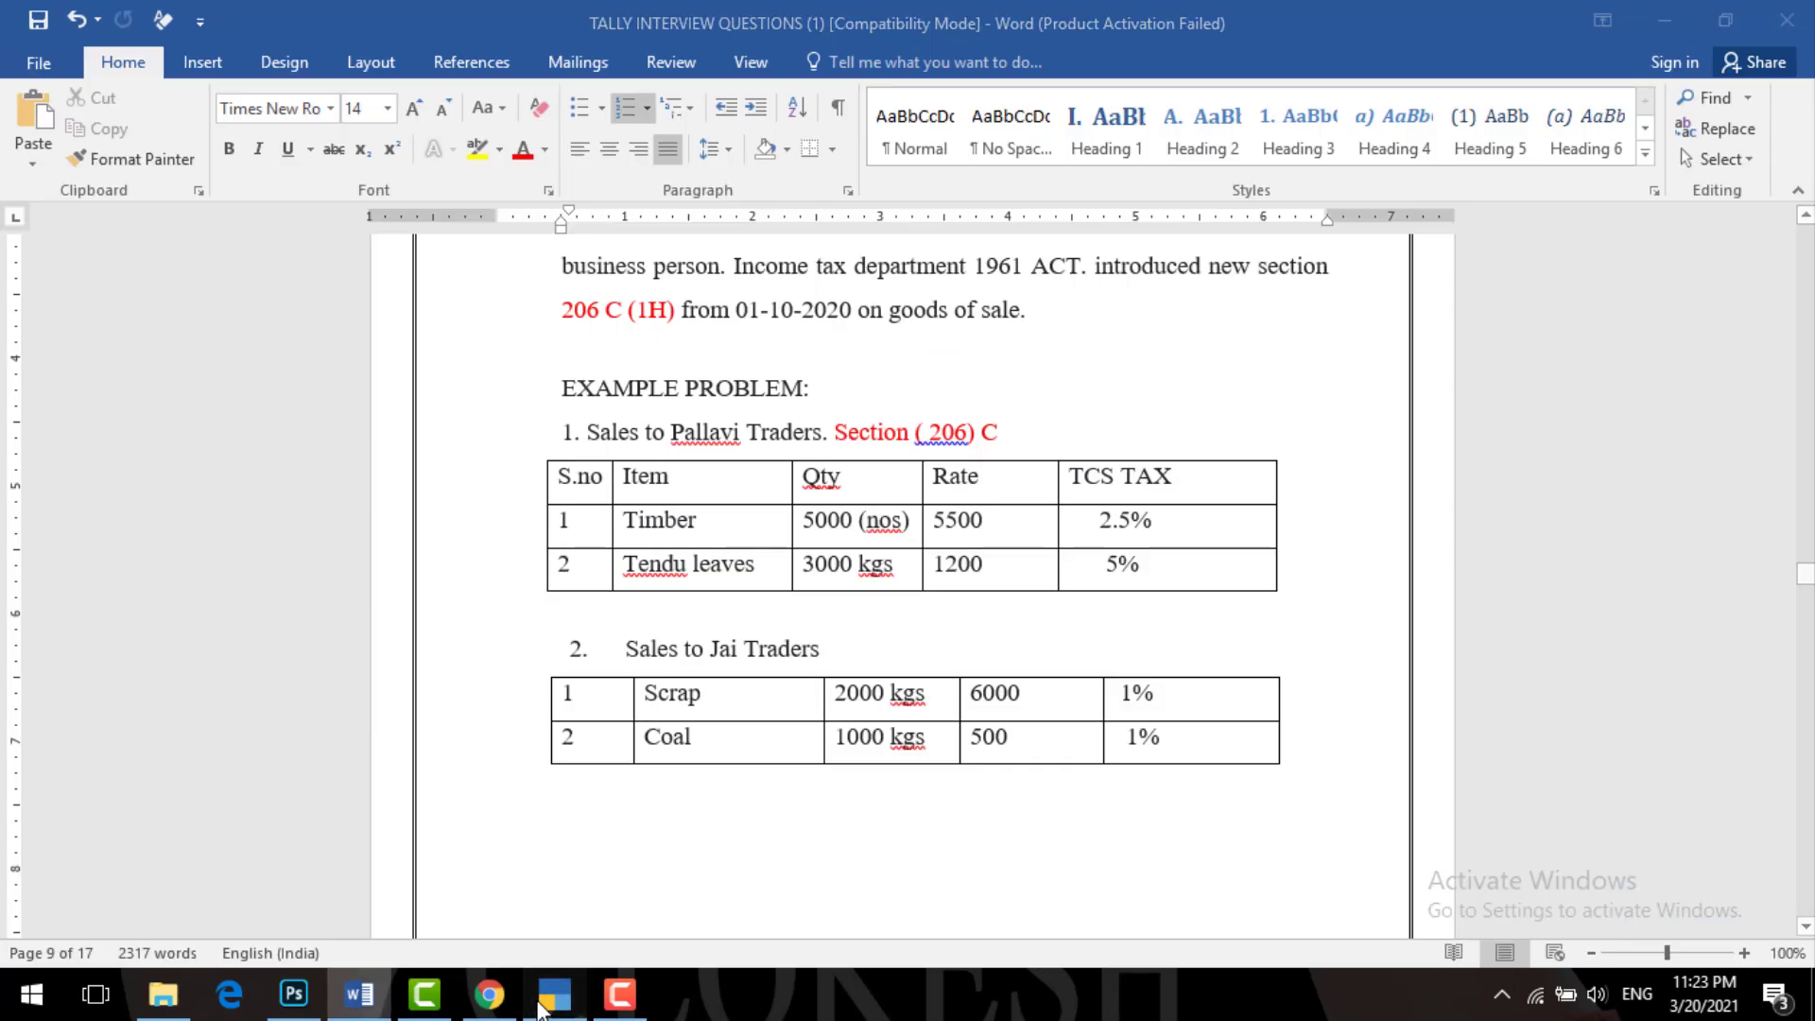
pyautogui.click(540, 1007)
pyautogui.write('2,000')
pyautogui.press('Return')
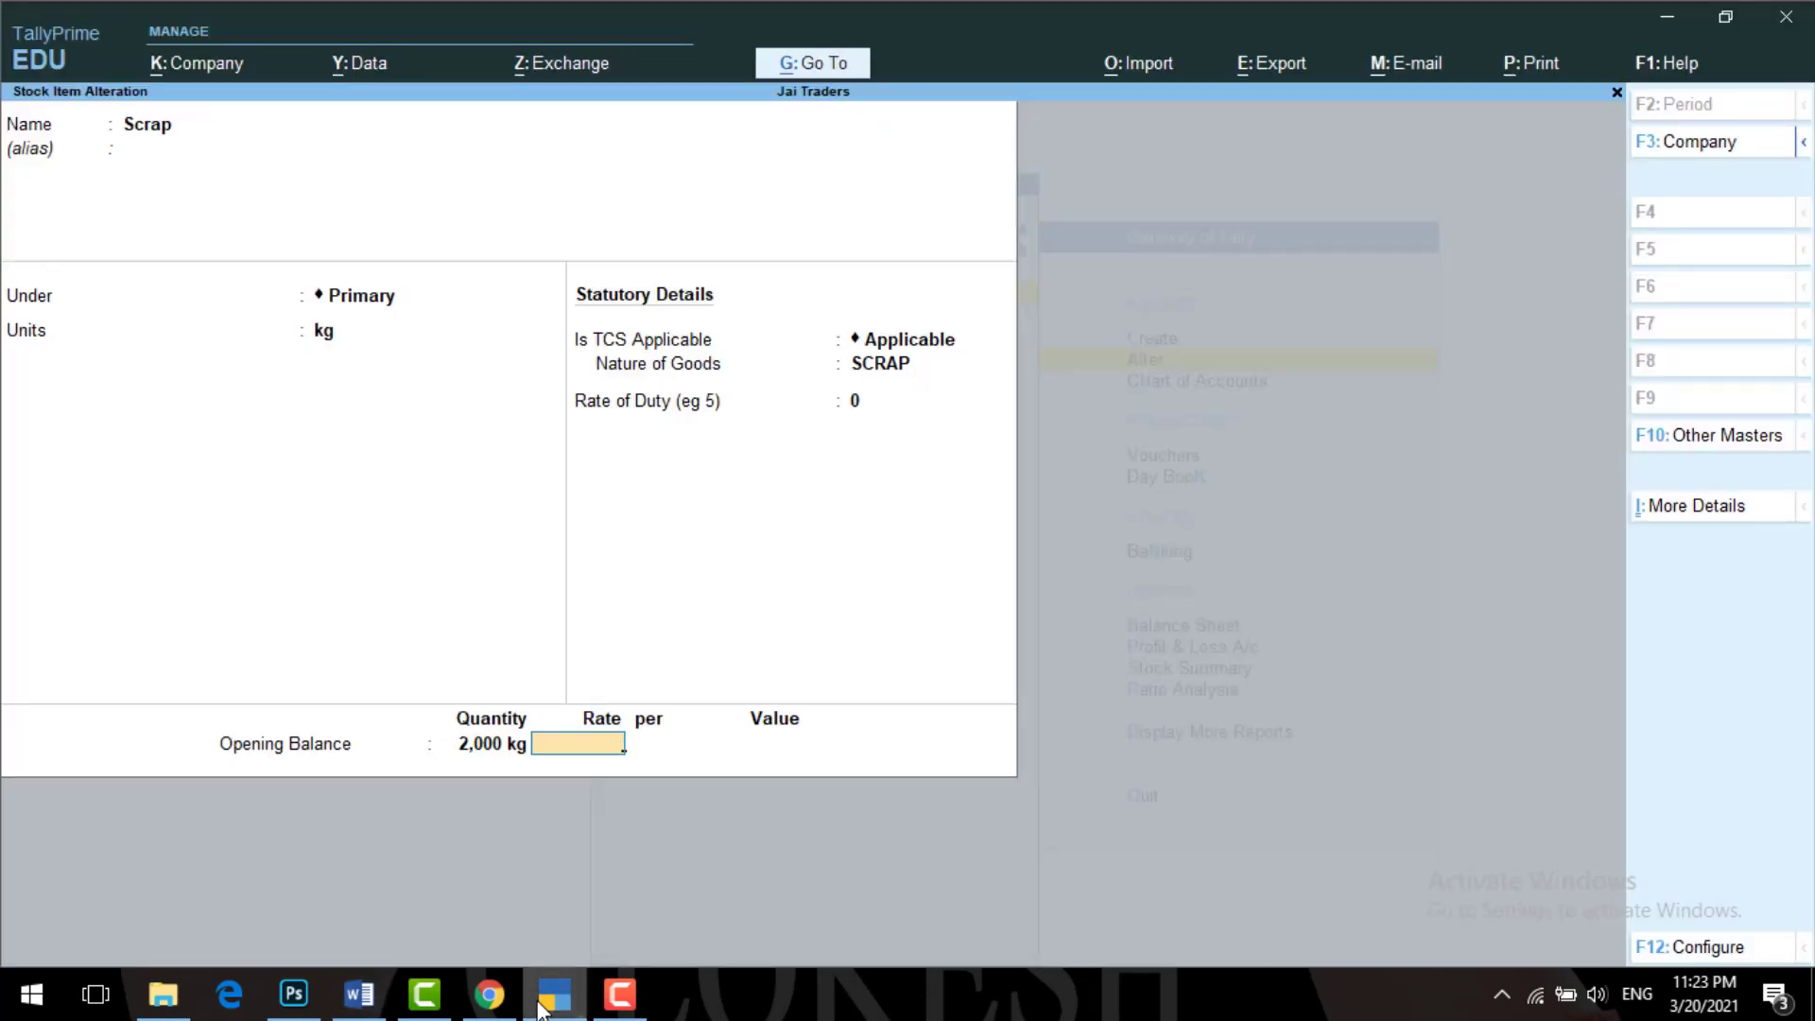
pyautogui.click(541, 1007)
pyautogui.click(541, 1007)
pyautogui.write('6000')
pyautogui.press('Return')
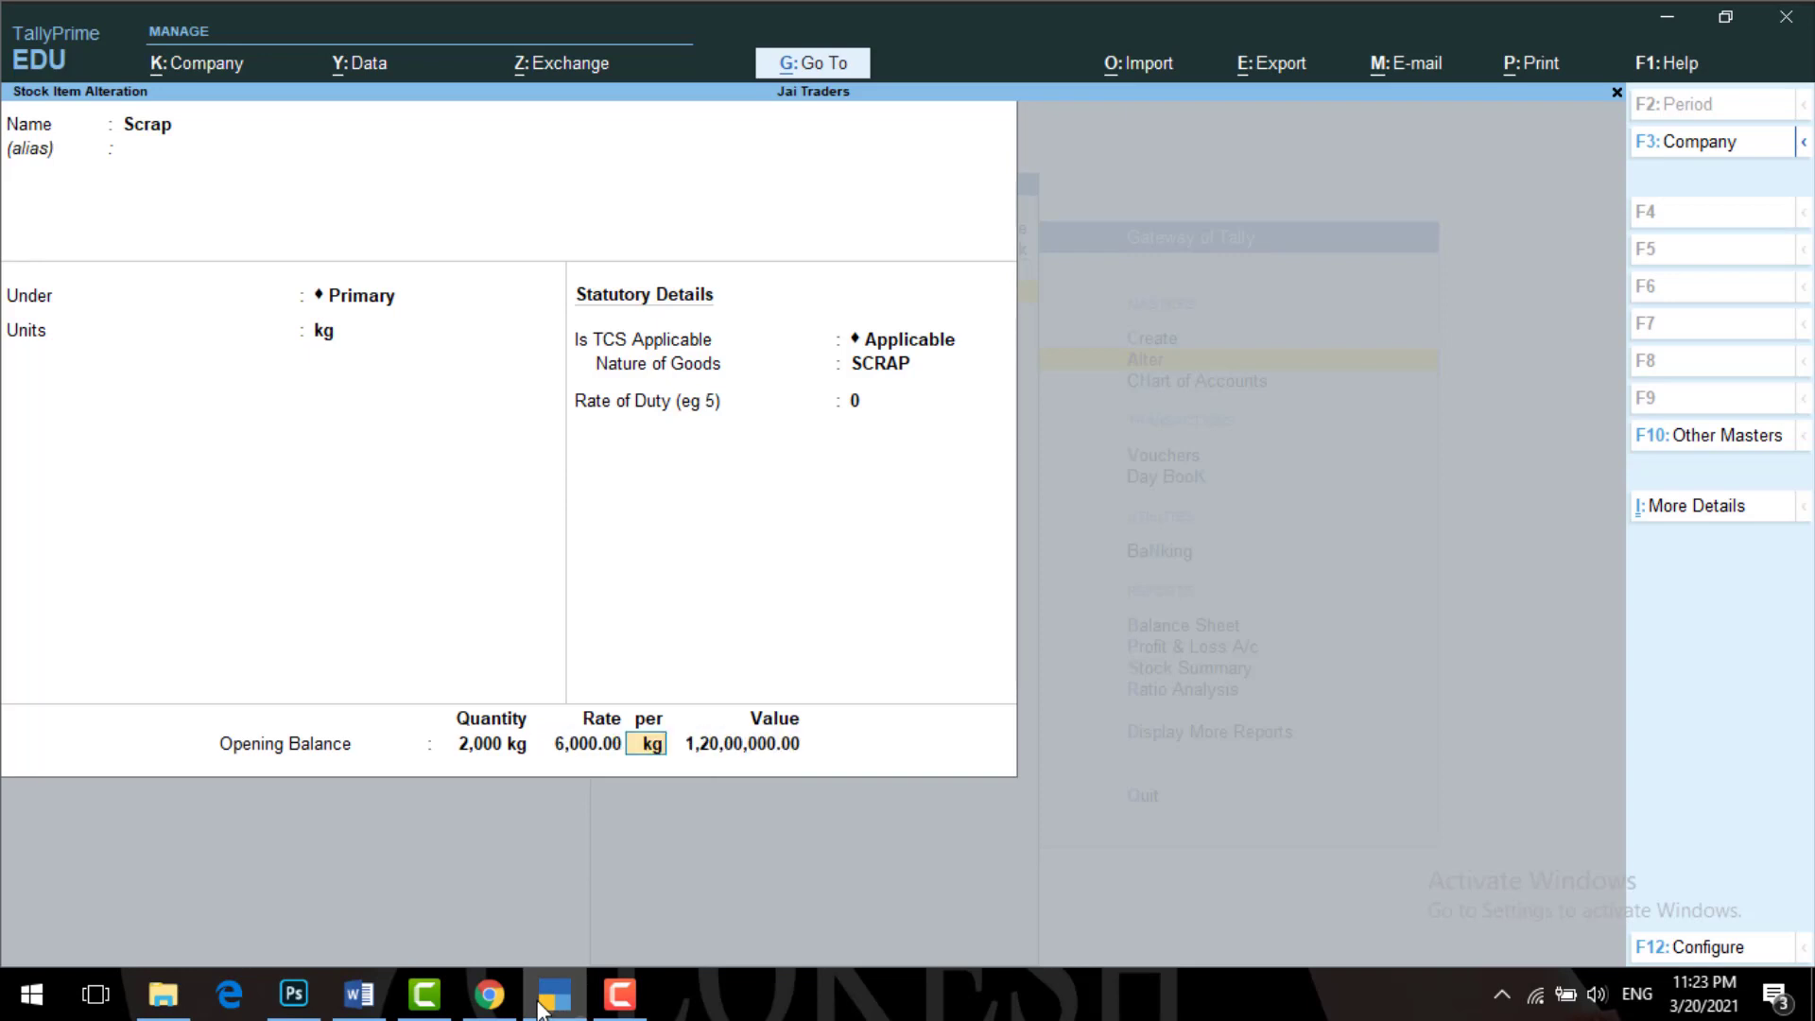
pyautogui.press('Return')
pyautogui.press('Return')
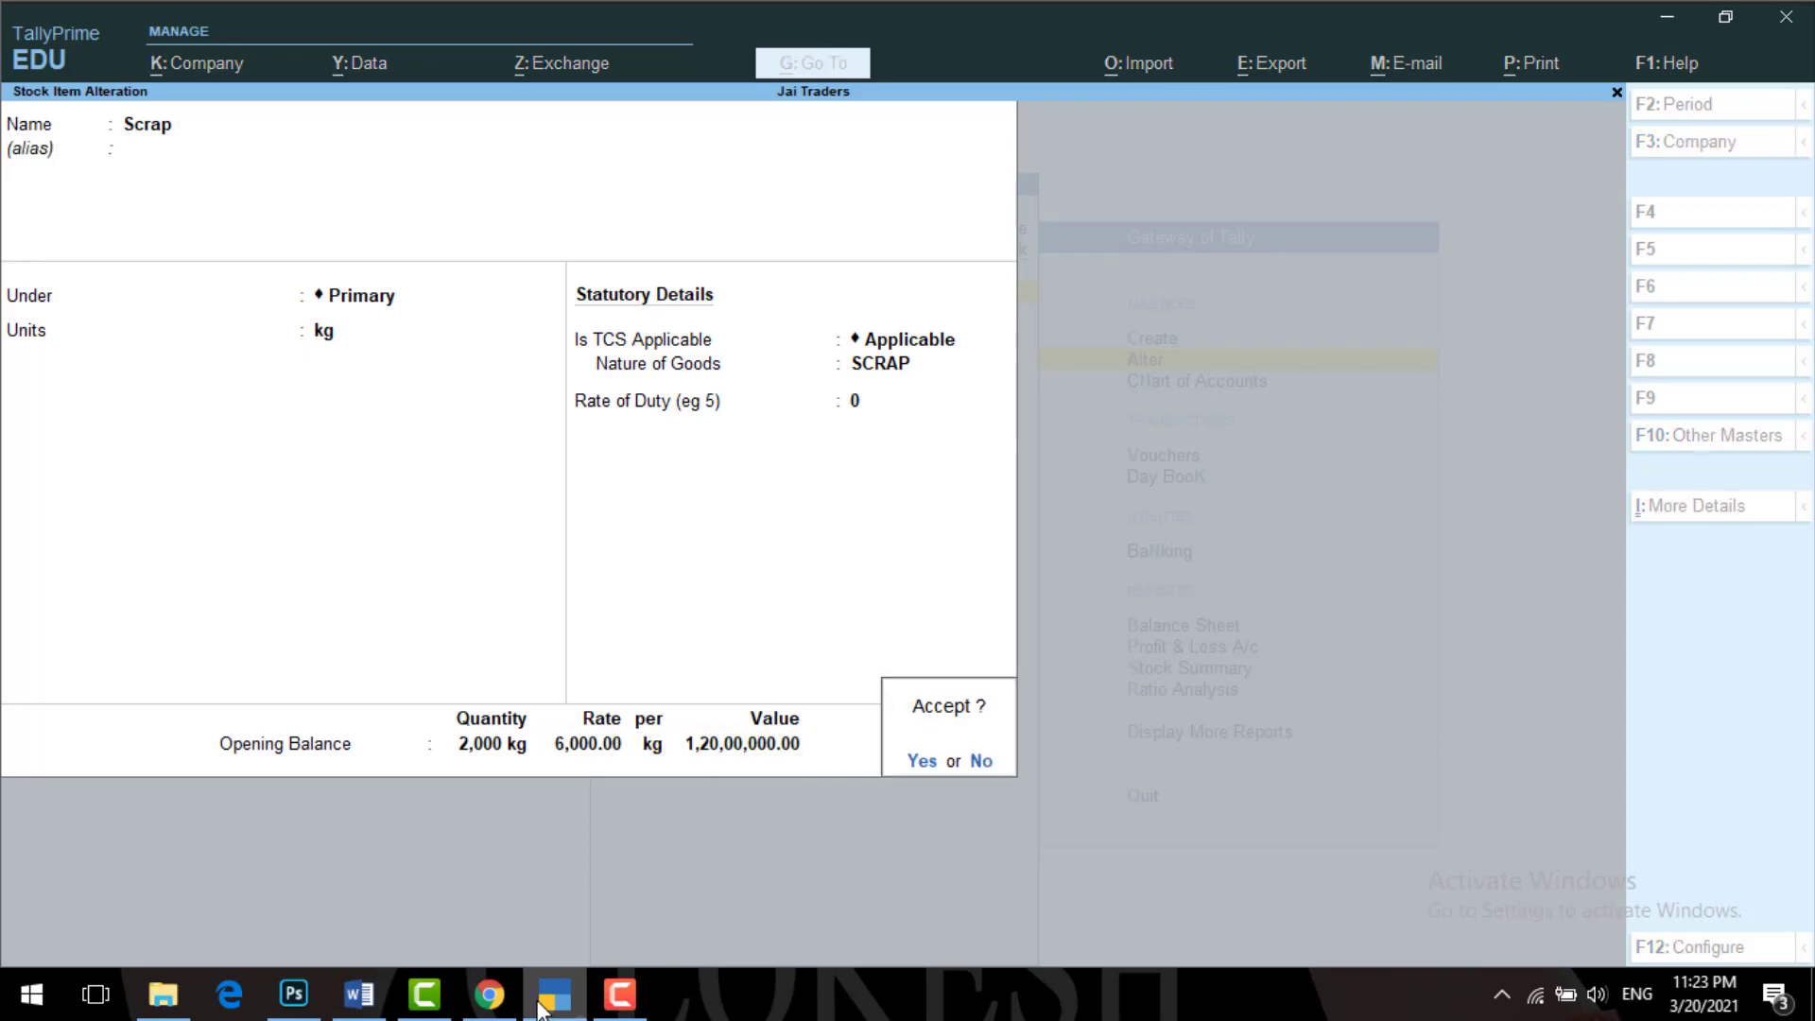
pyautogui.press('Return')
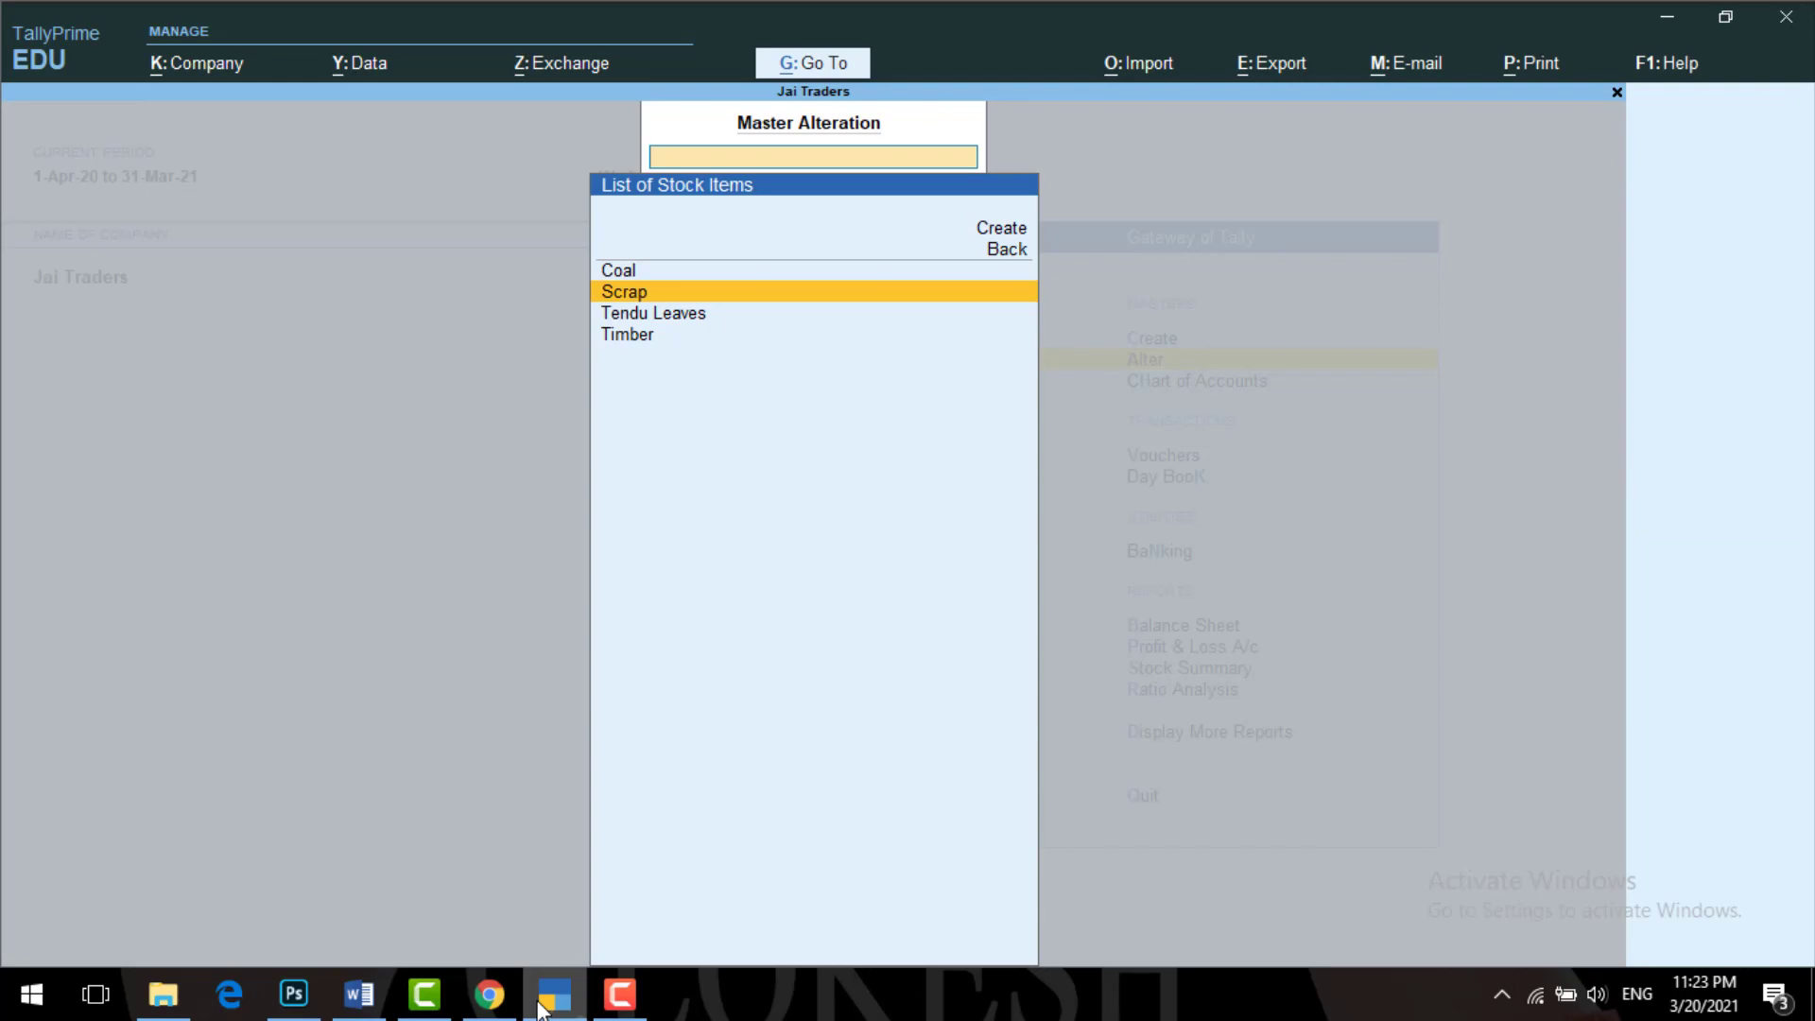
pyautogui.press('Escape')
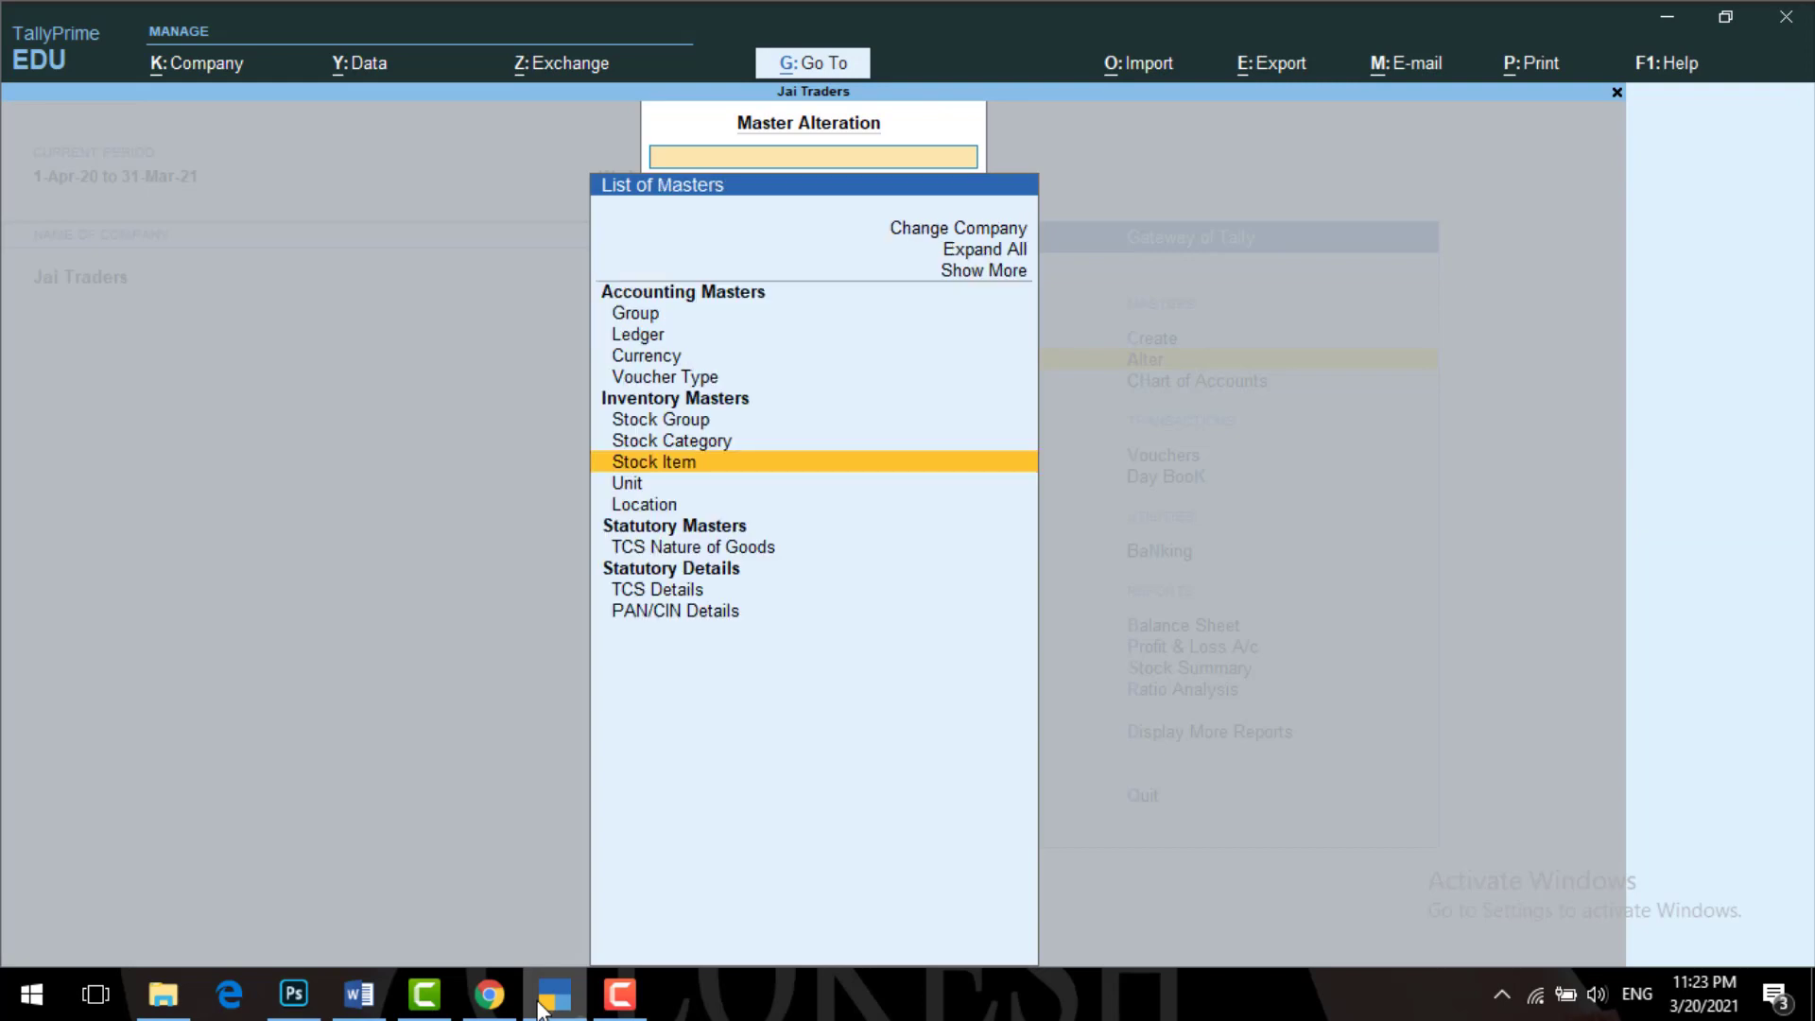
pyautogui.press('Escape')
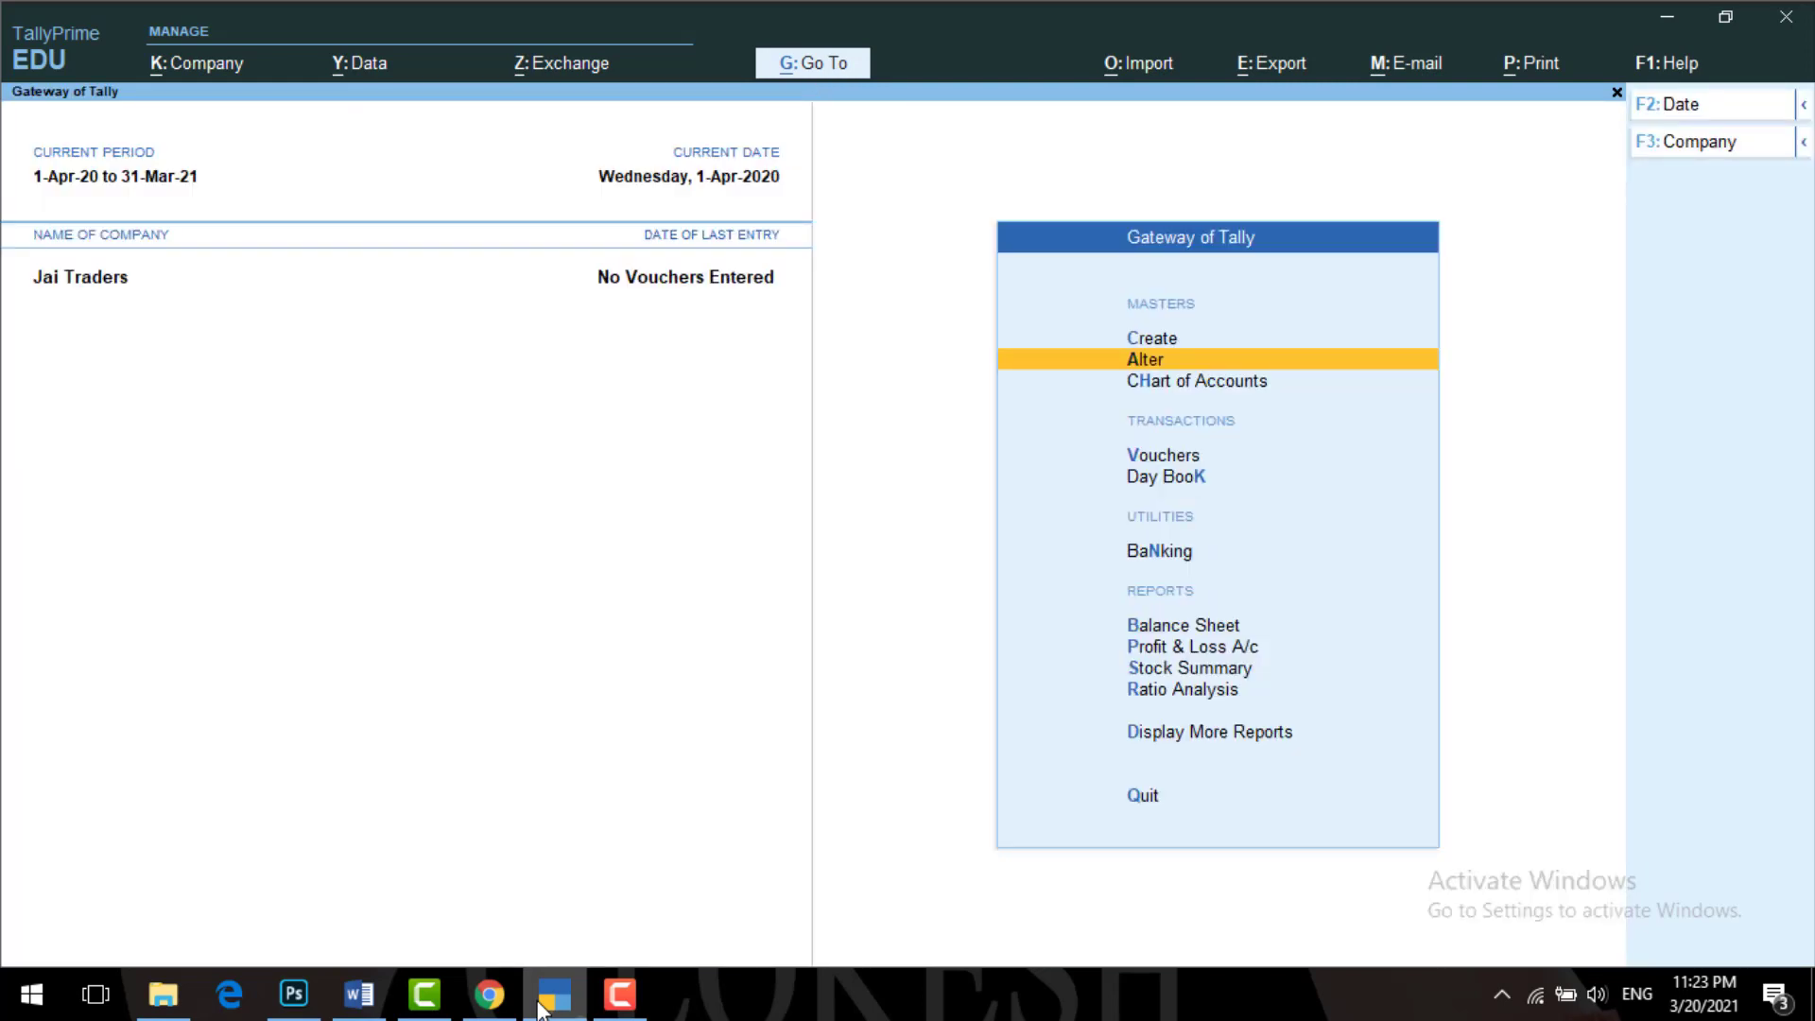
# - Start a new voucher entry and switch back to the Sales voucher type
pyautogui.press('Down')
pyautogui.press('Down')
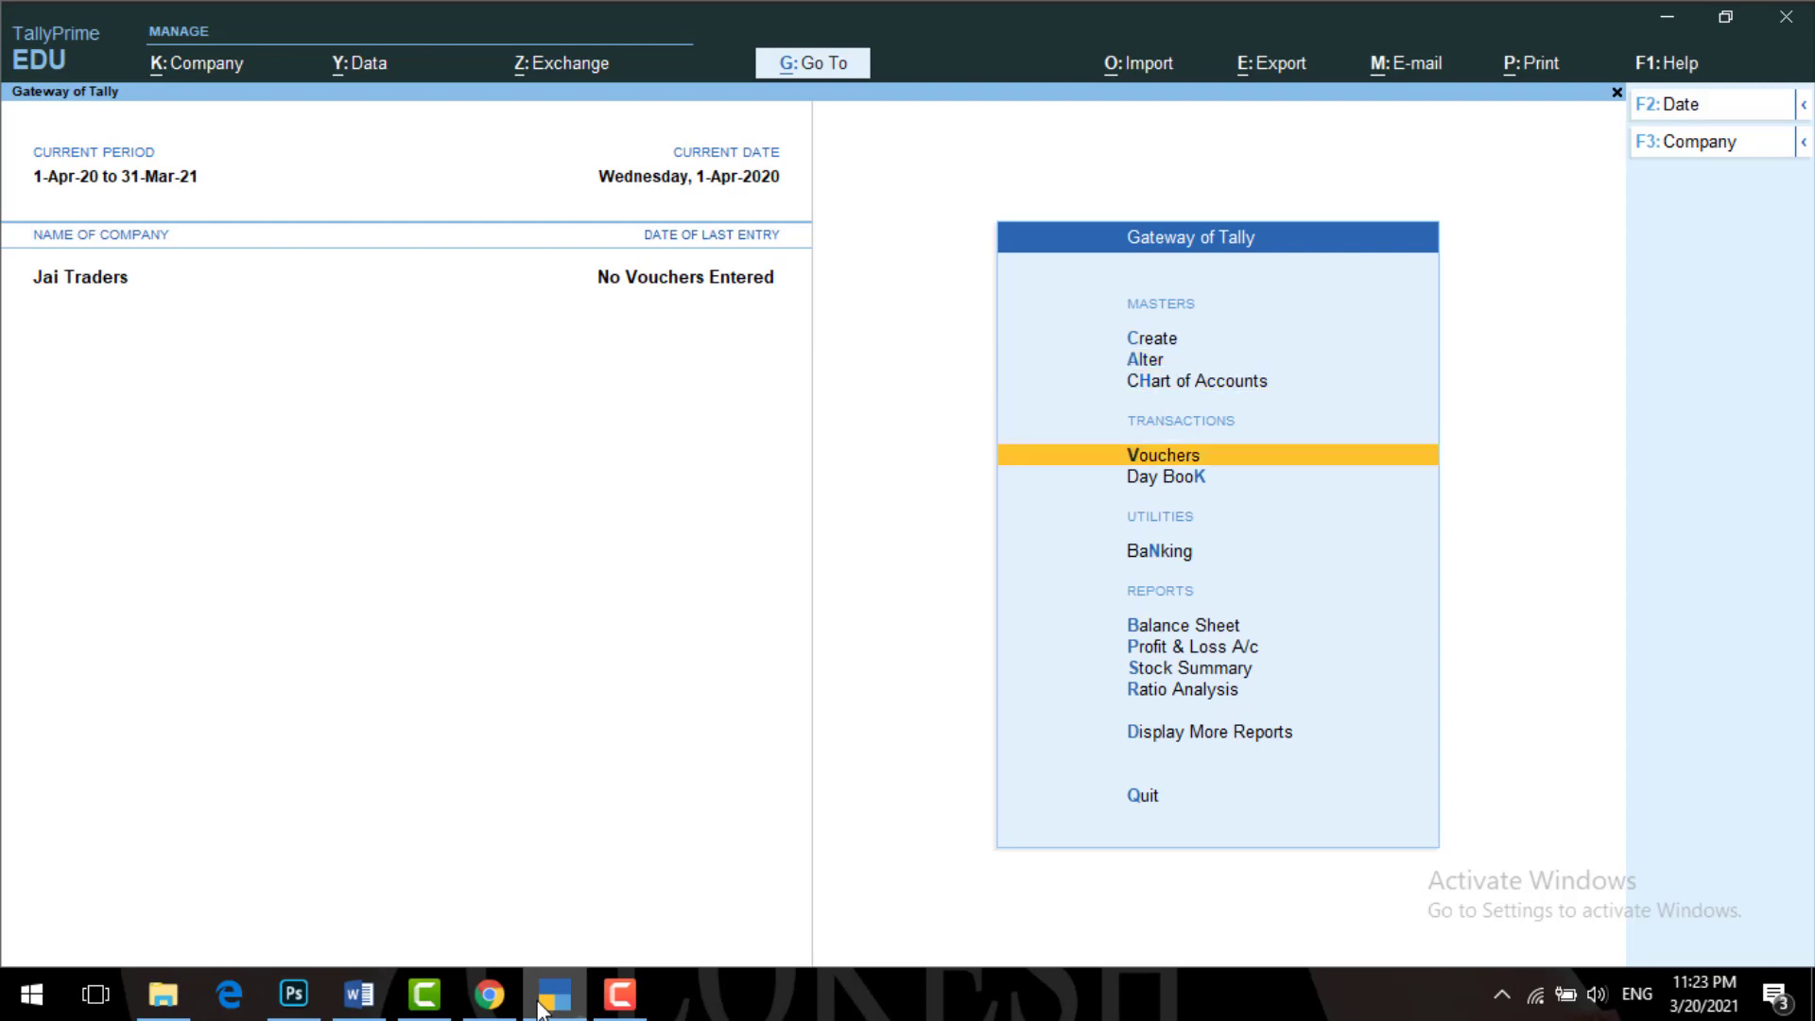
pyautogui.press('Return')
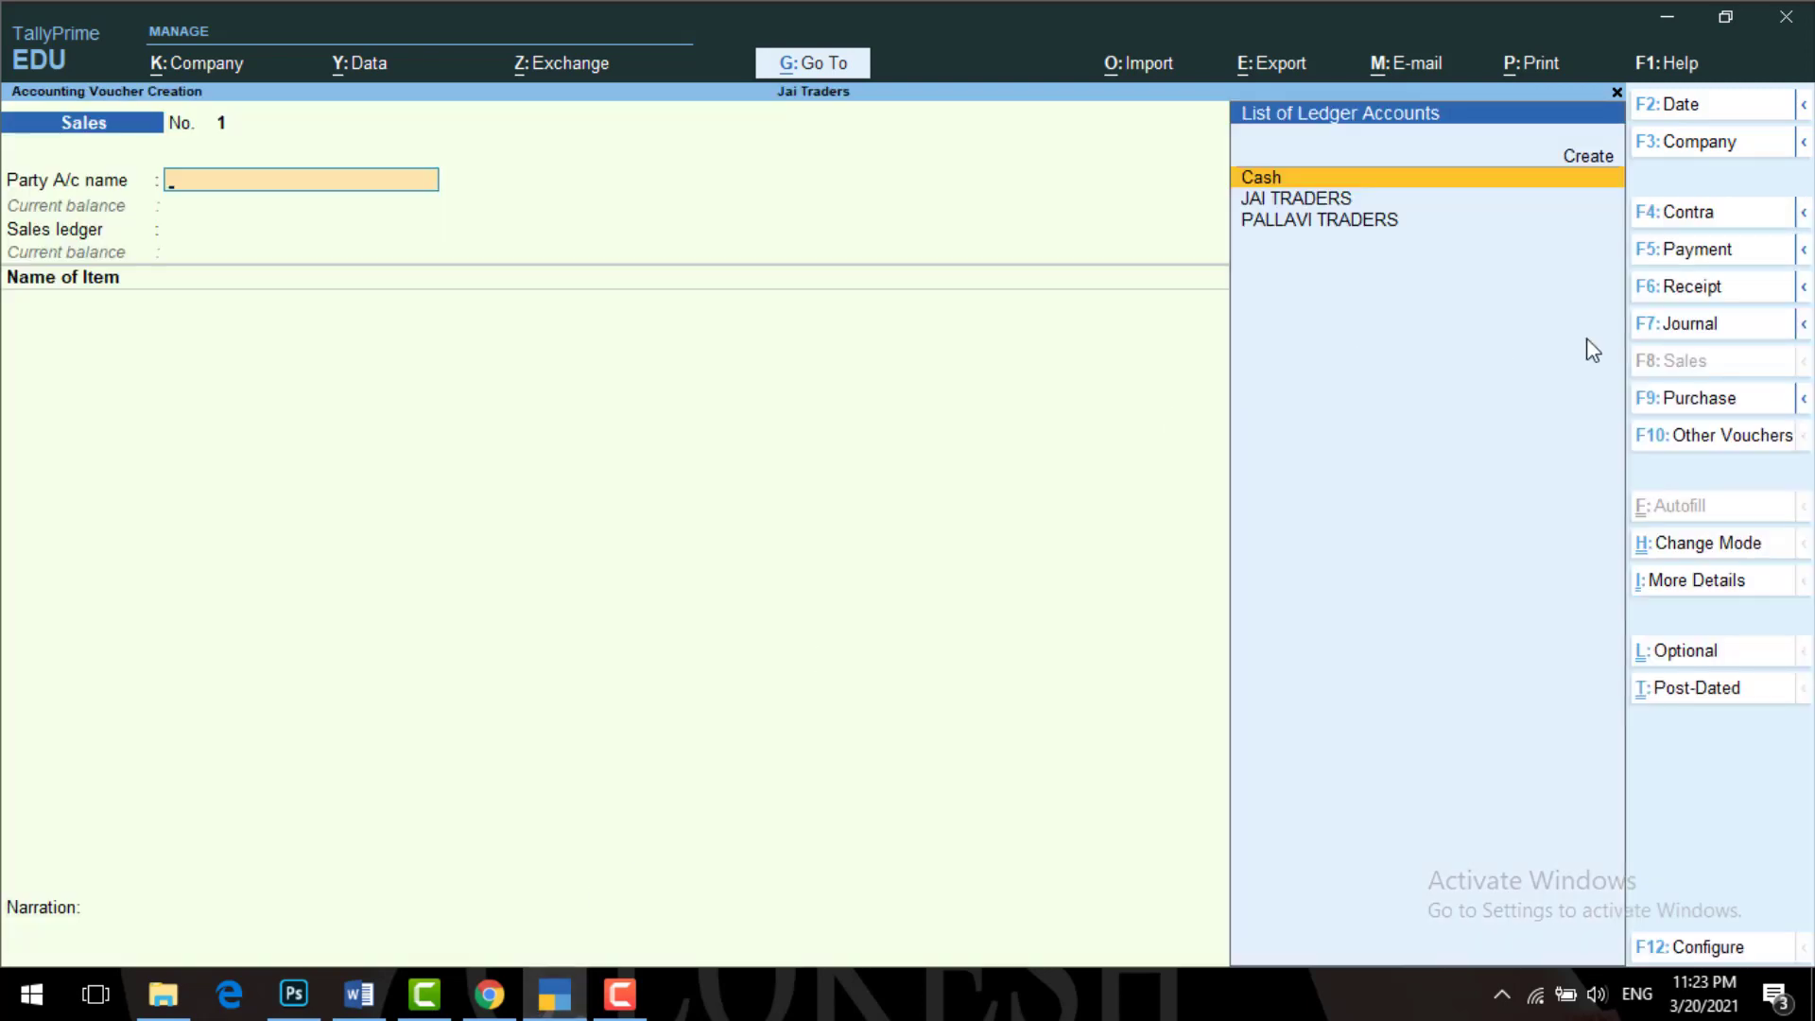
pyautogui.click(1691, 329)
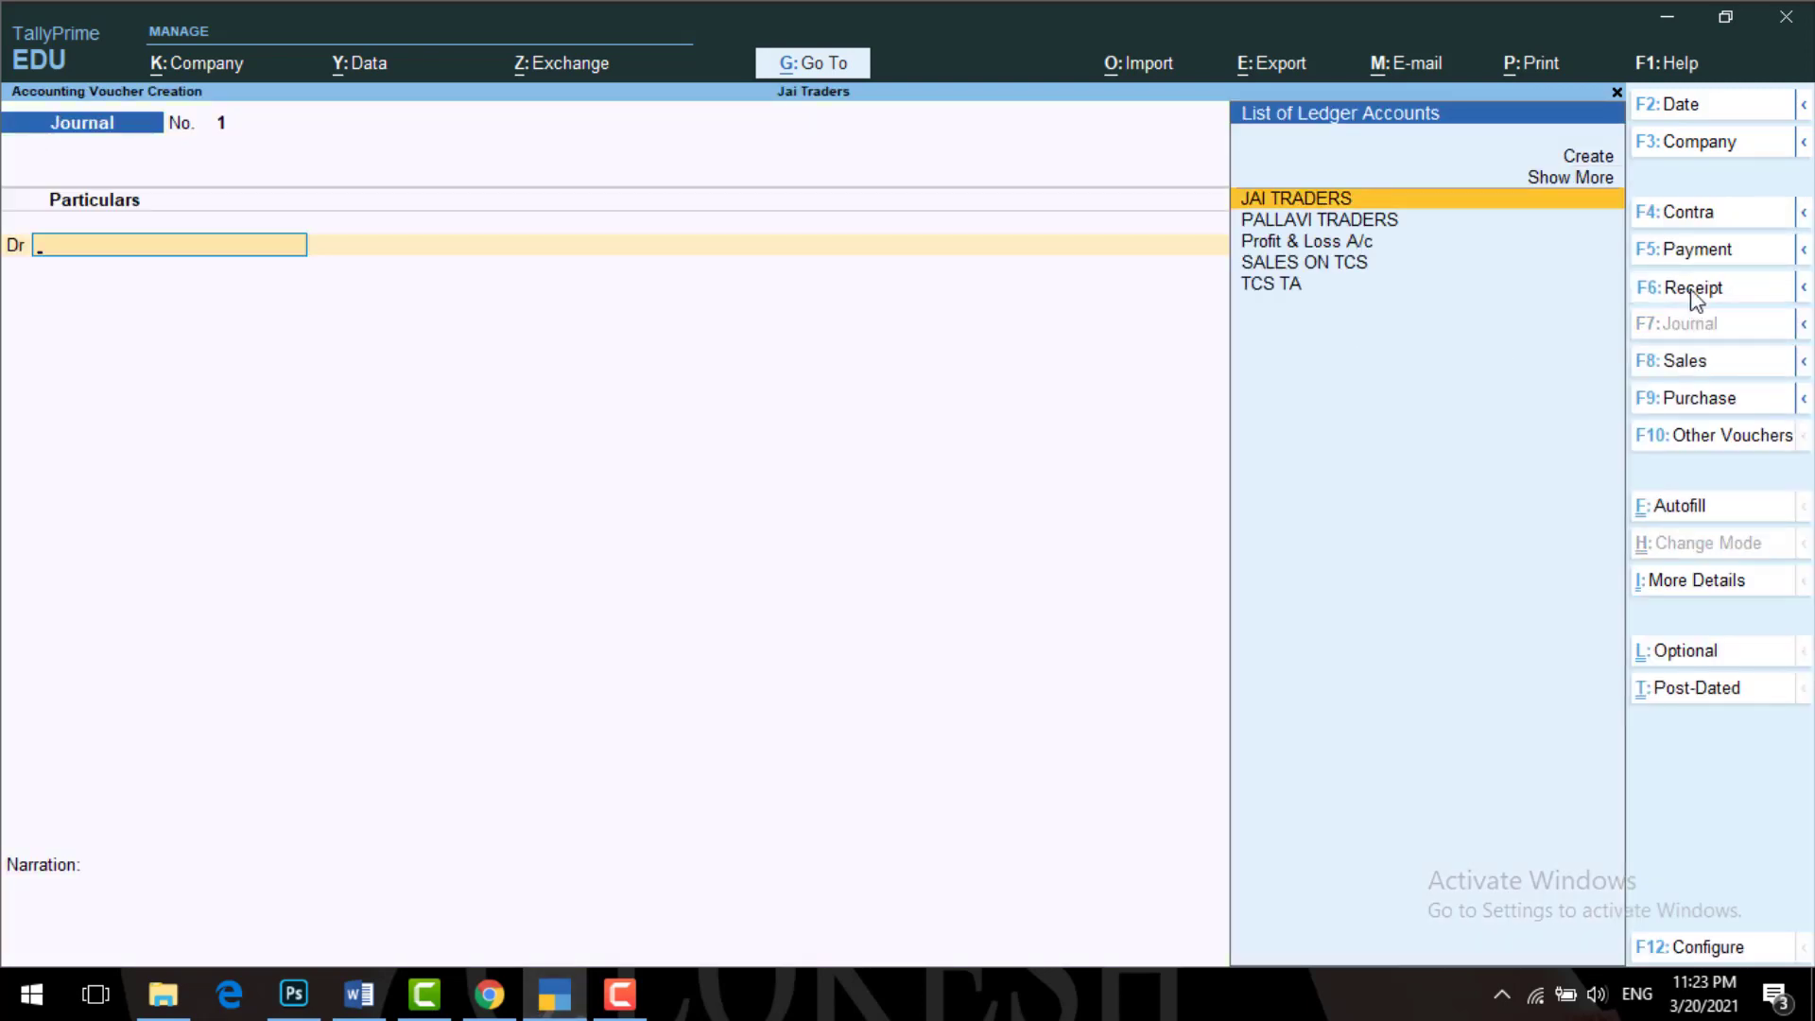
pyautogui.click(1692, 299)
pyautogui.click(1691, 254)
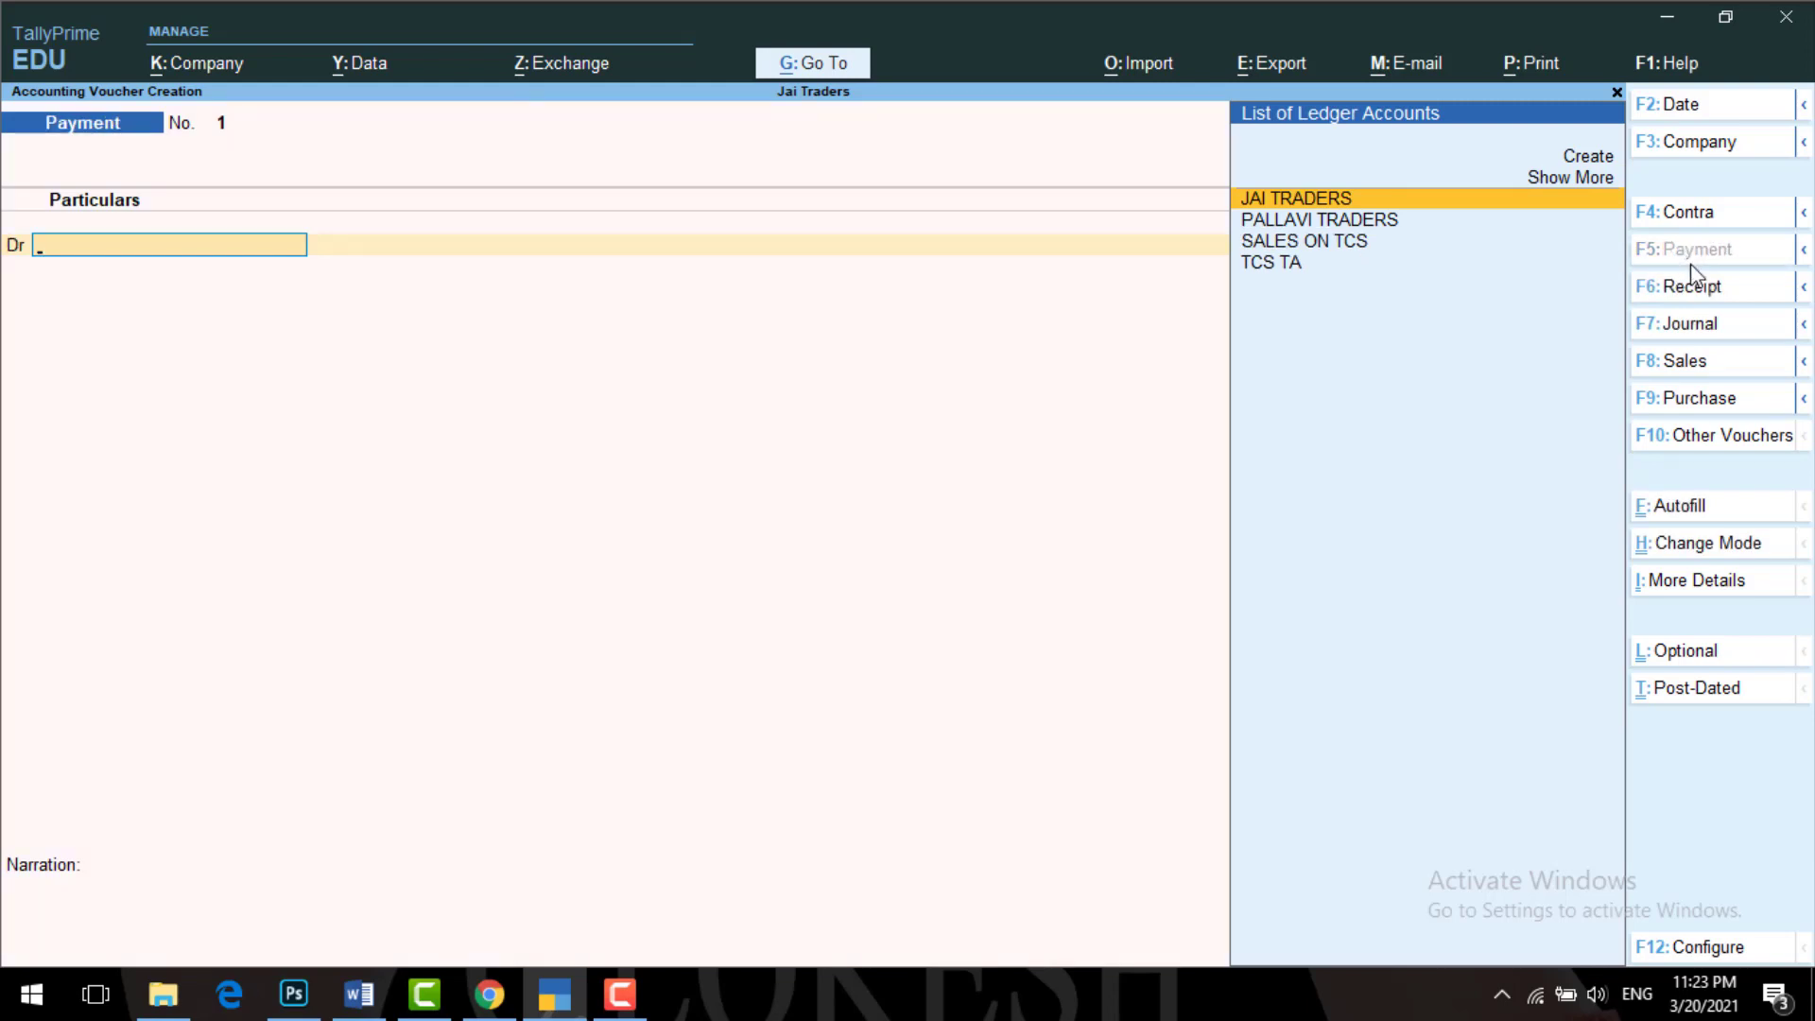
pyautogui.click(1691, 368)
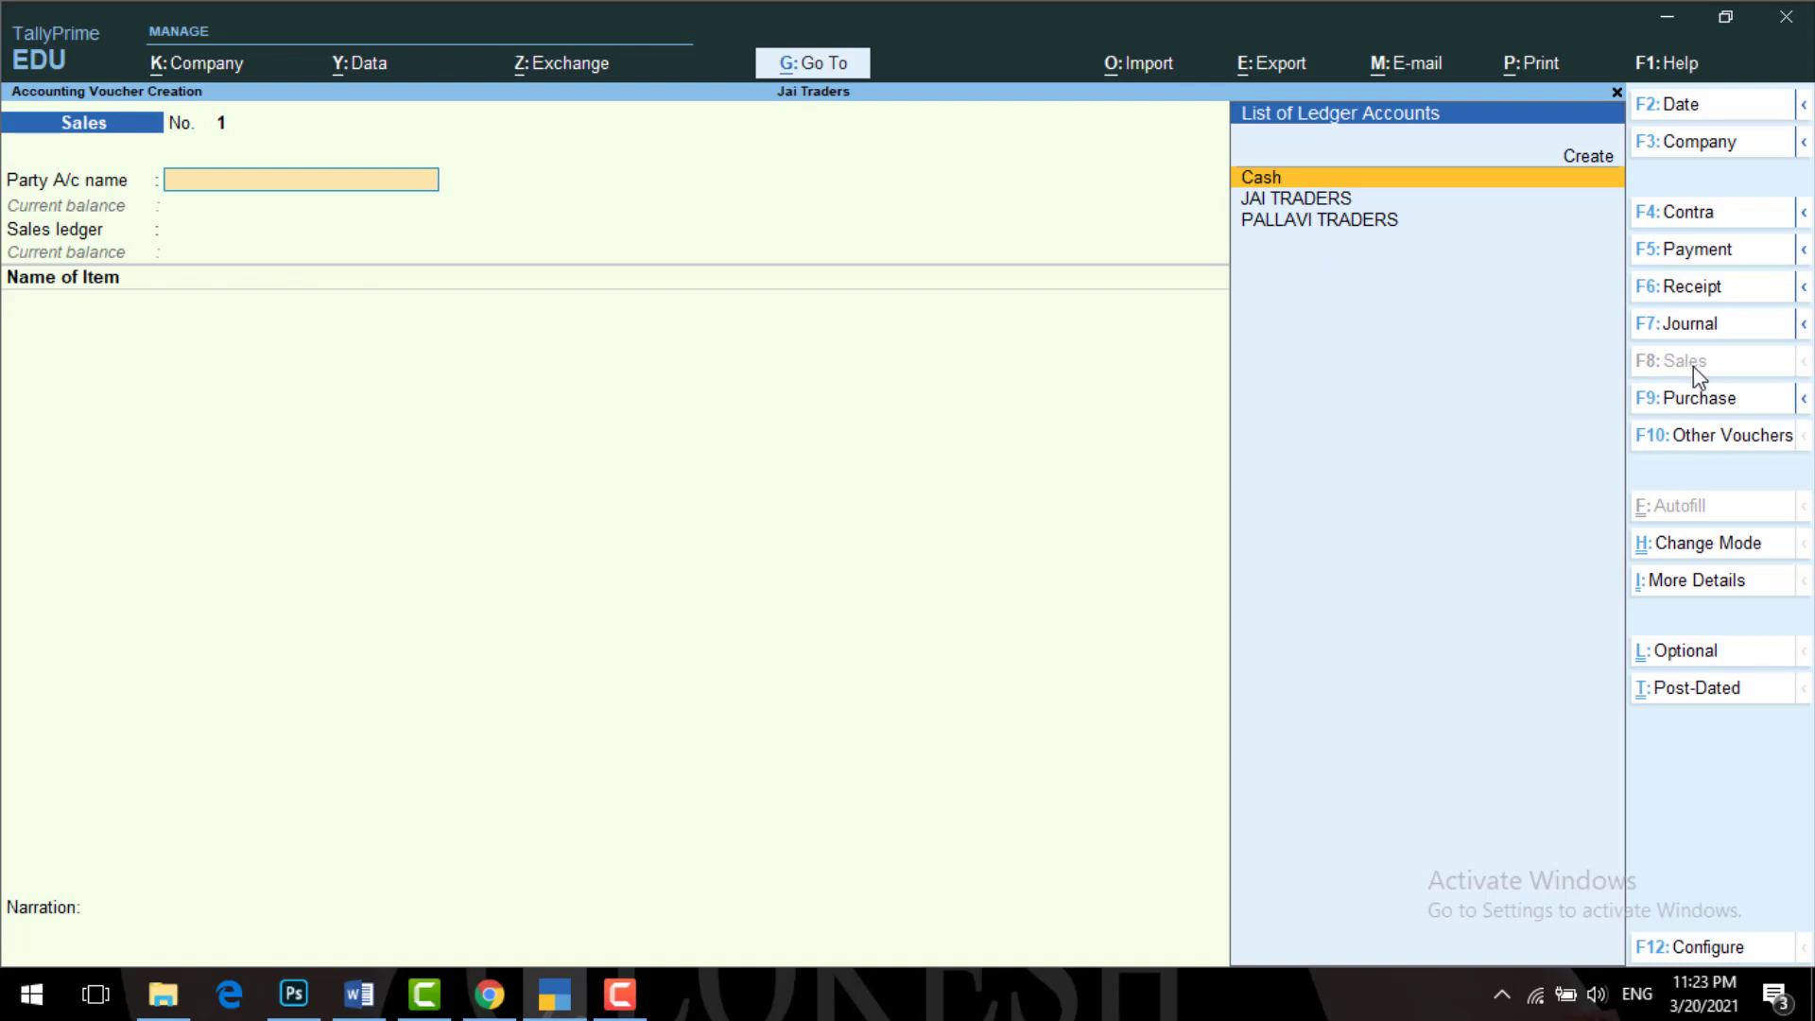
# - Set 'Select common Ledger Account for Item Allocation' to No in the Sales voucher configuration
pyautogui.click(1722, 956)
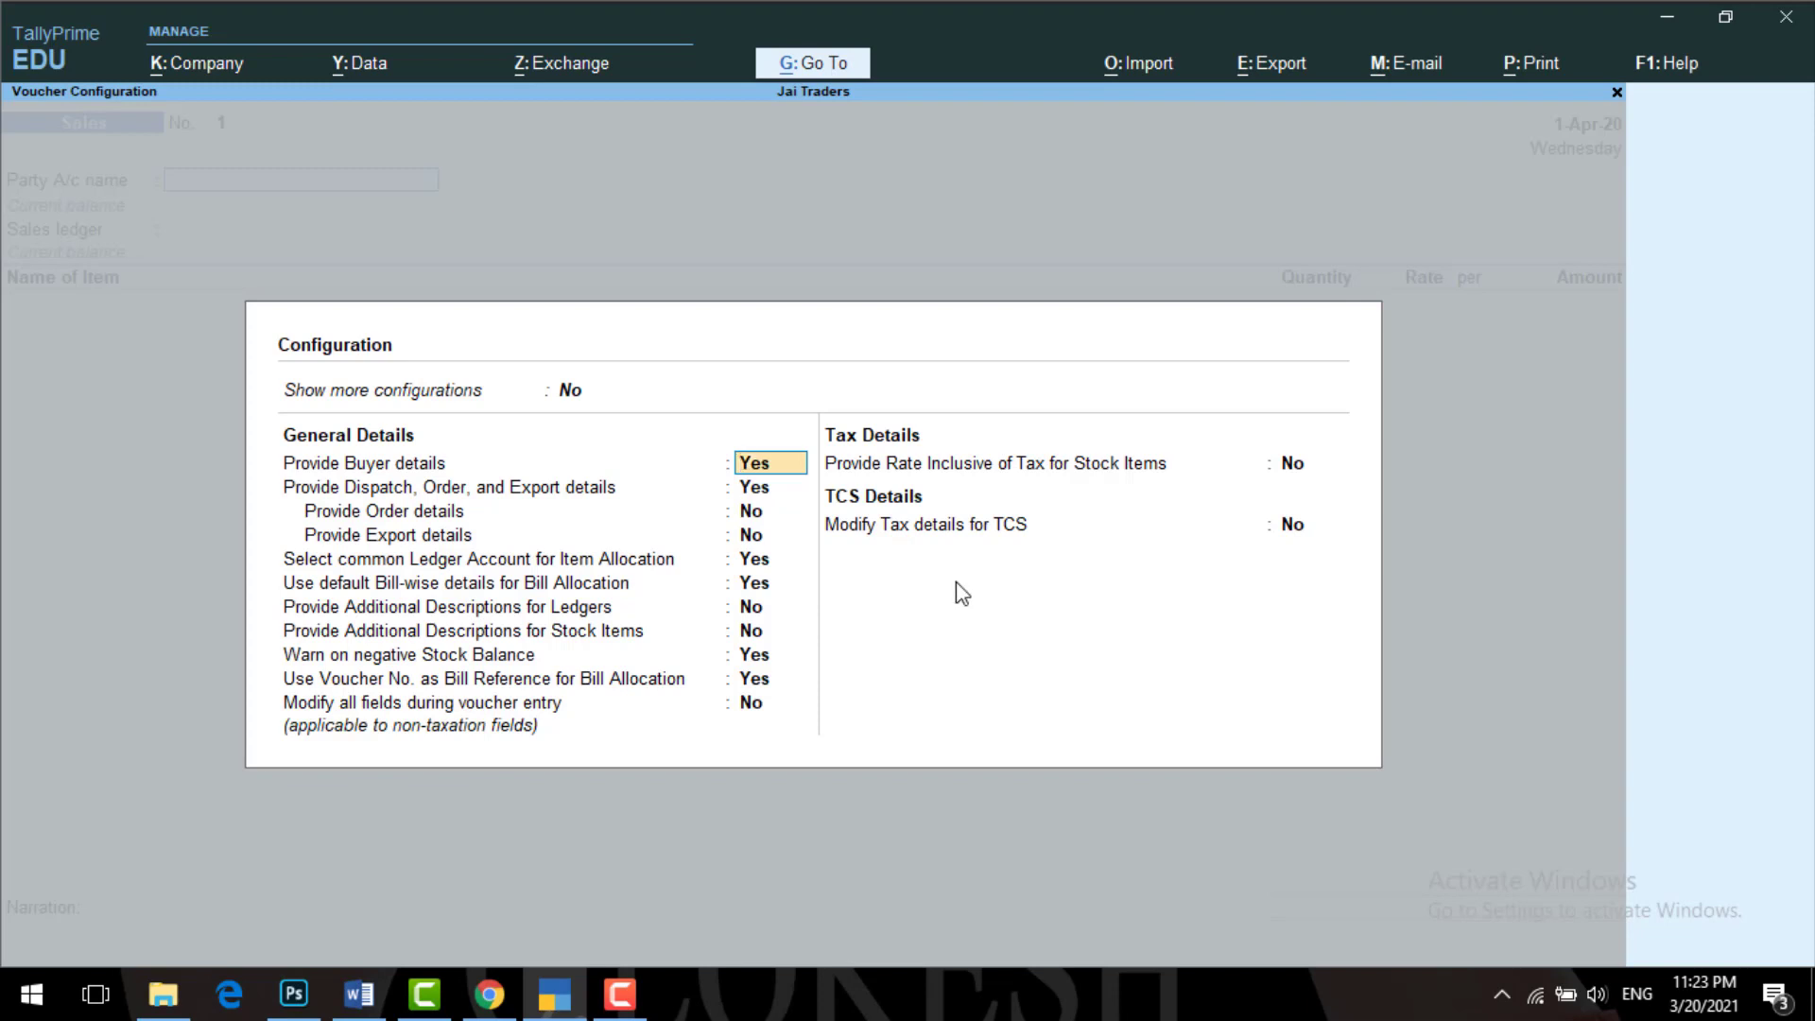
pyautogui.press('Down')
pyautogui.press('Down')
pyautogui.press('Down')
pyautogui.press('Down')
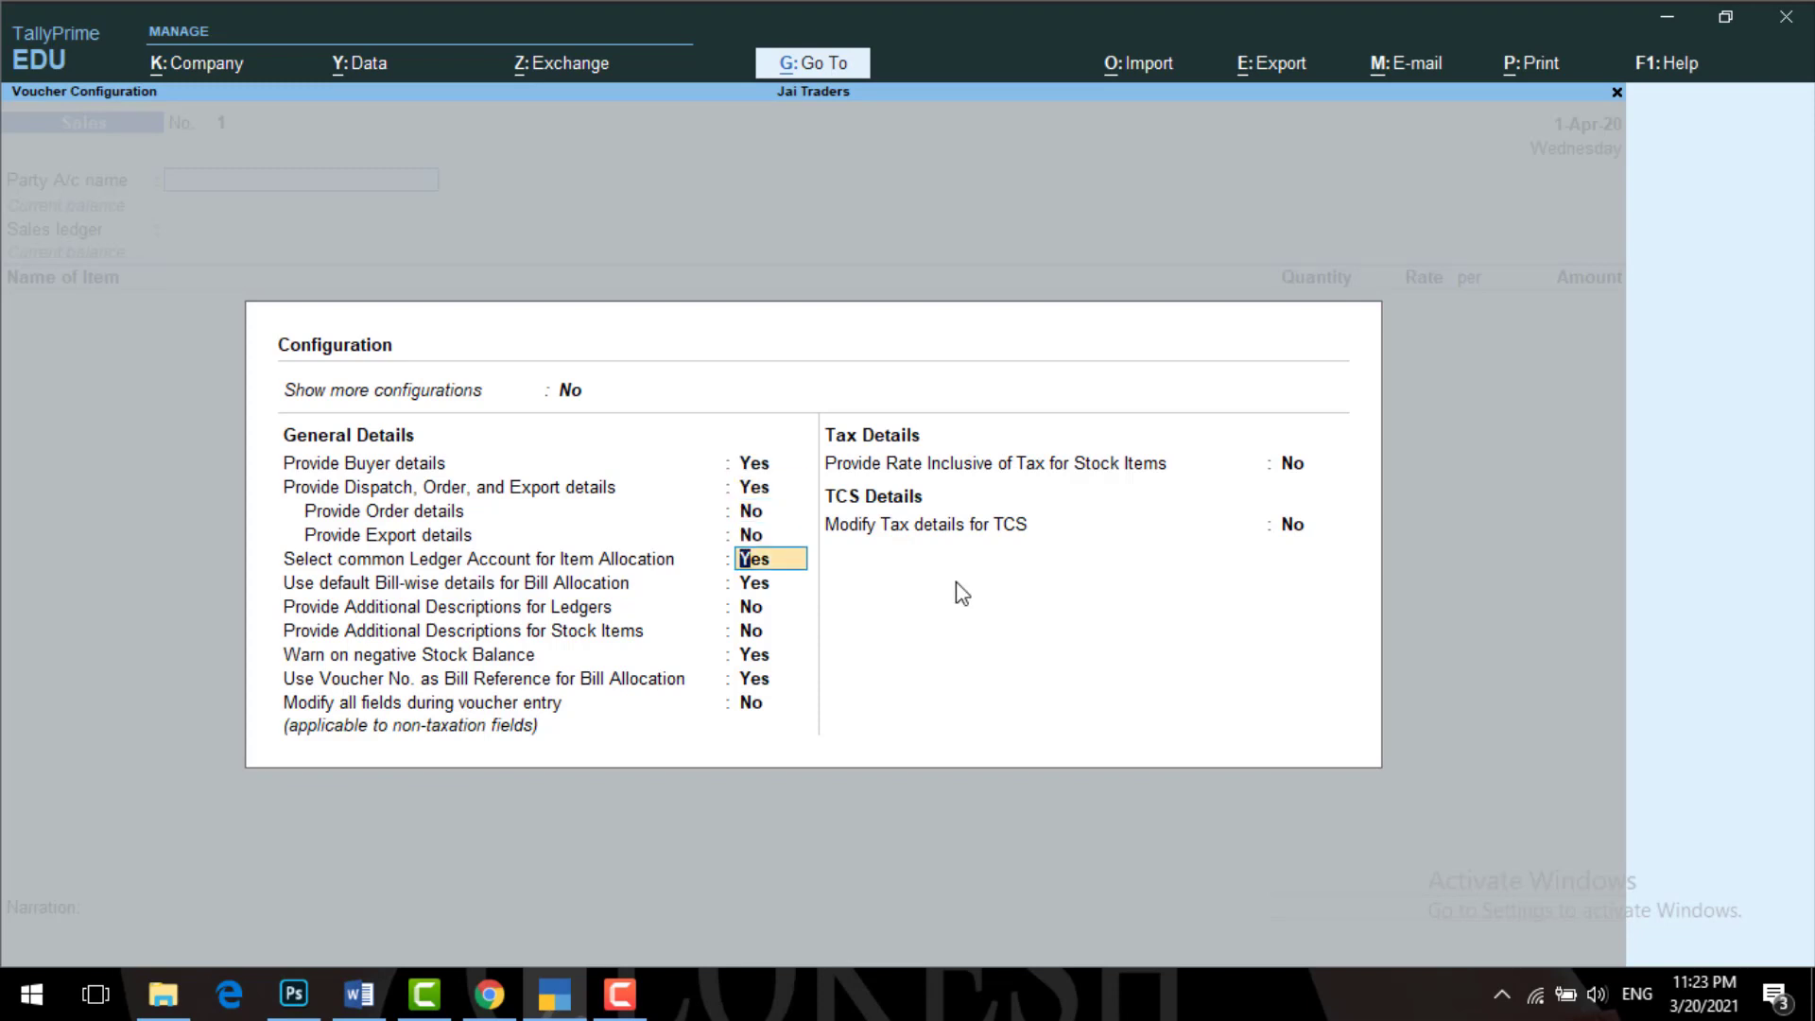
pyautogui.press('Down')
pyautogui.hotkey('ctrl', 'a')
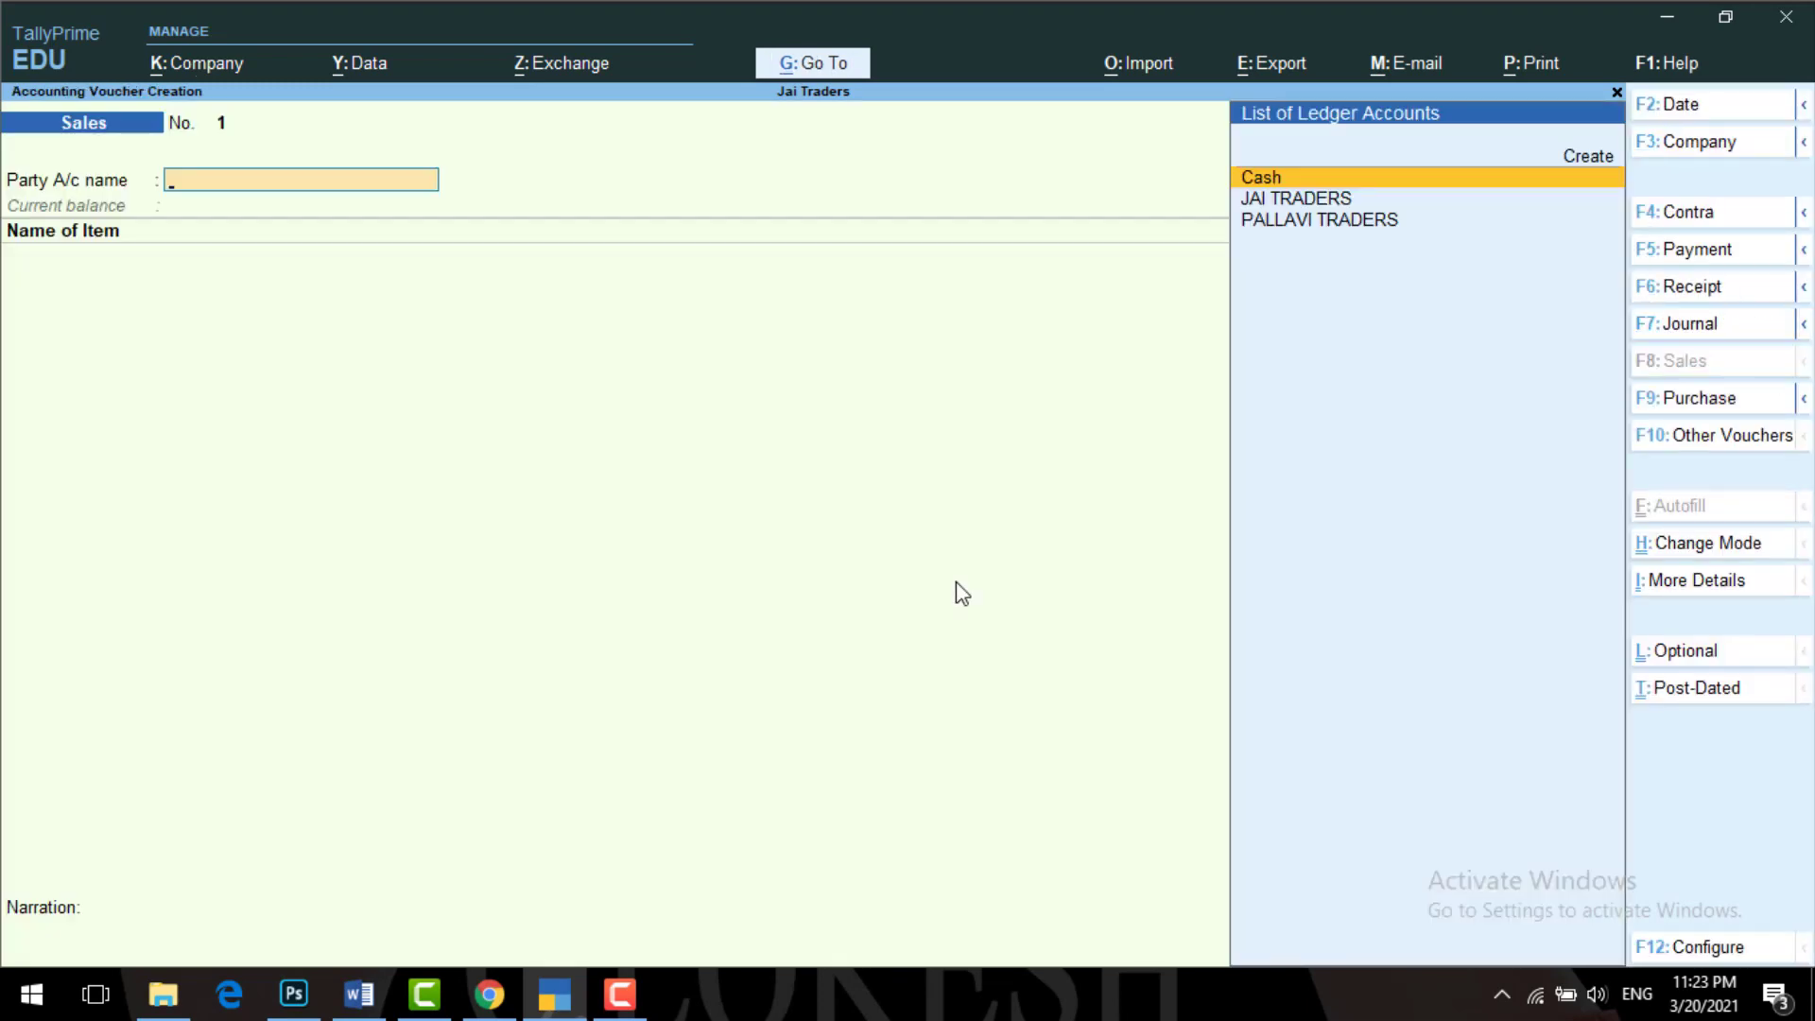
# - Choose PALLAVI TRADERS as the sales party and skip the dispatch details
pyautogui.press('Down')
pyautogui.press('Down')
pyautogui.press('Return')
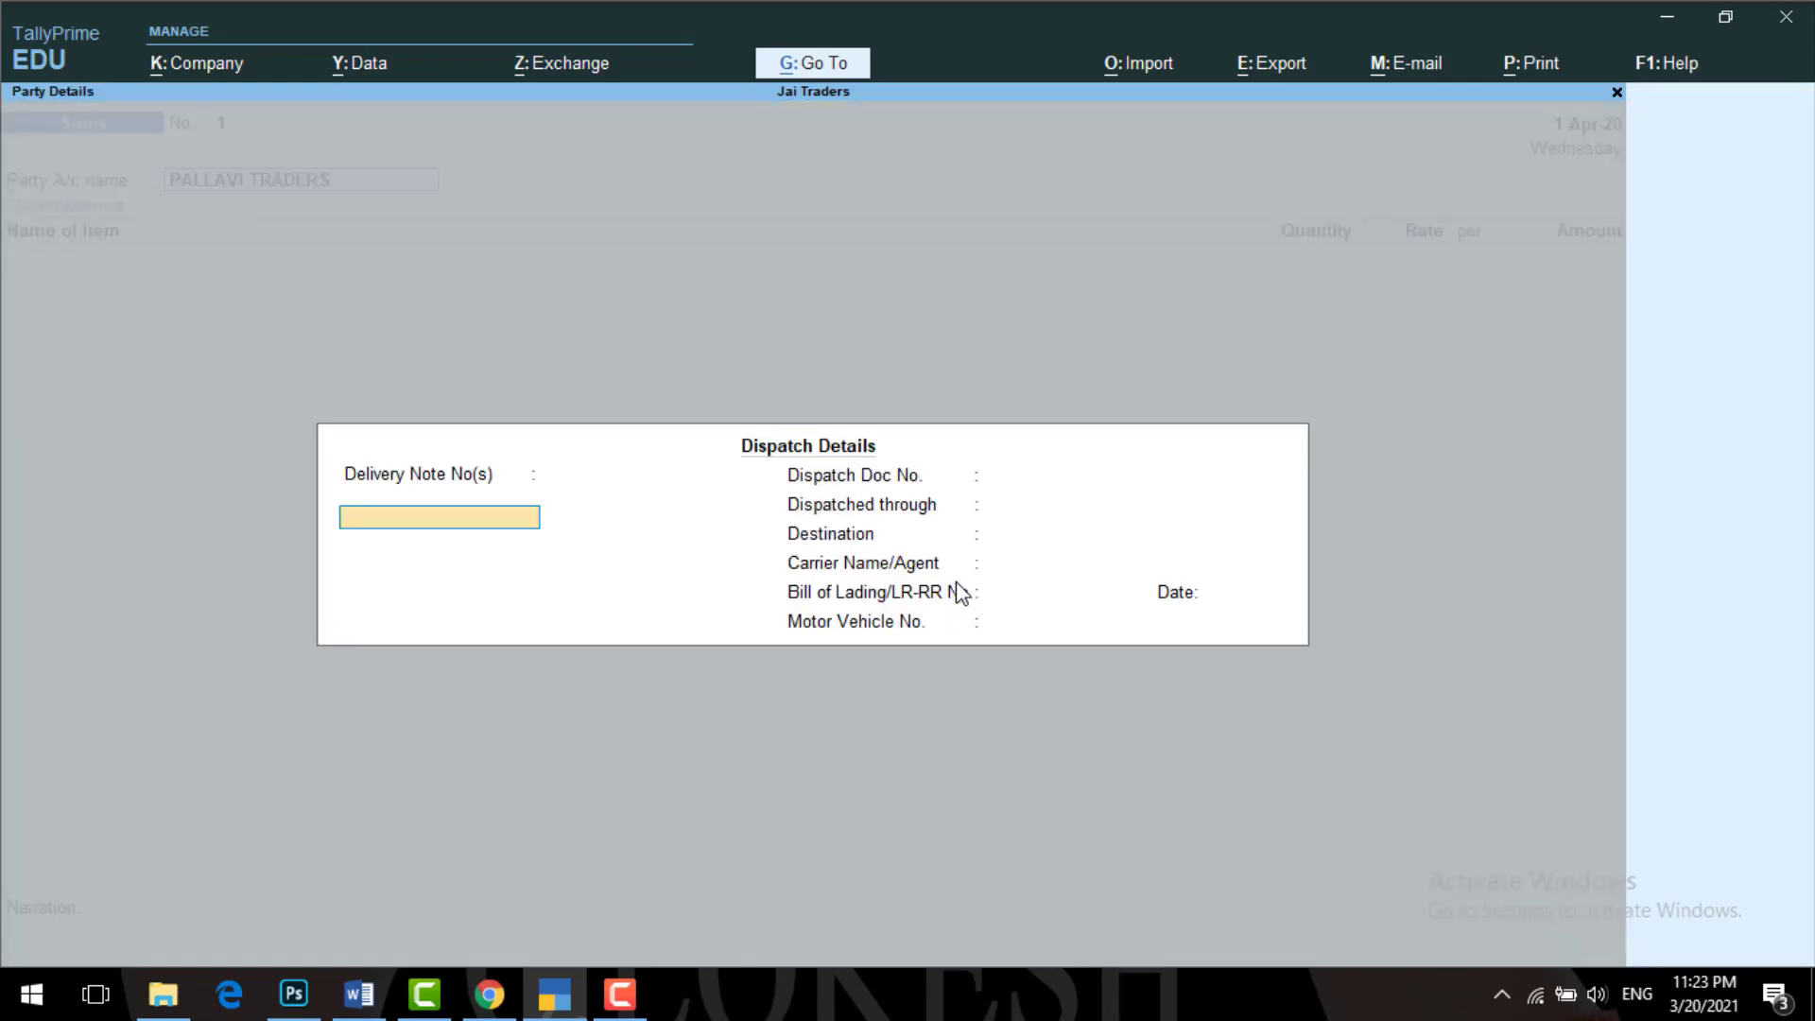
pyautogui.press('Return')
pyautogui.press('Return')
pyautogui.press('Return')
pyautogui.press('Return')
pyautogui.press('Return')
pyautogui.press('Return')
pyautogui.press('Return')
pyautogui.press('Return')
pyautogui.press('Return')
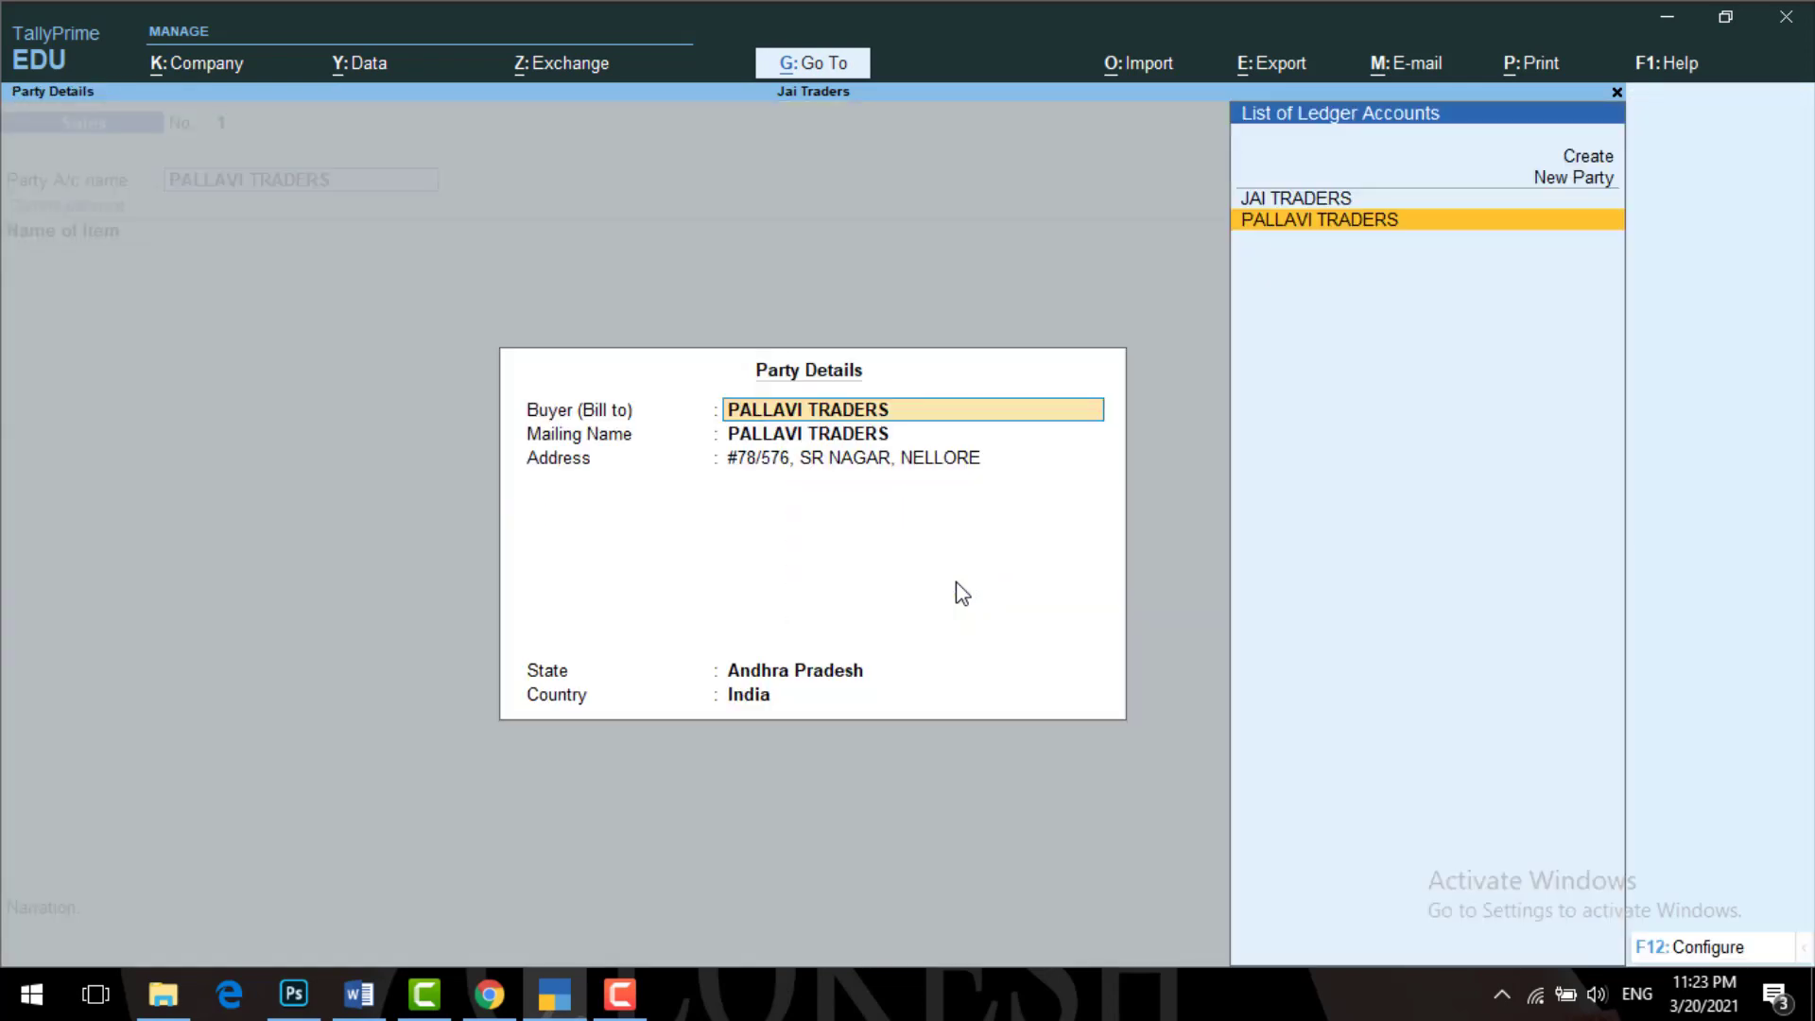
pyautogui.press('Return')
pyautogui.press('Return')
pyautogui.press('Return')
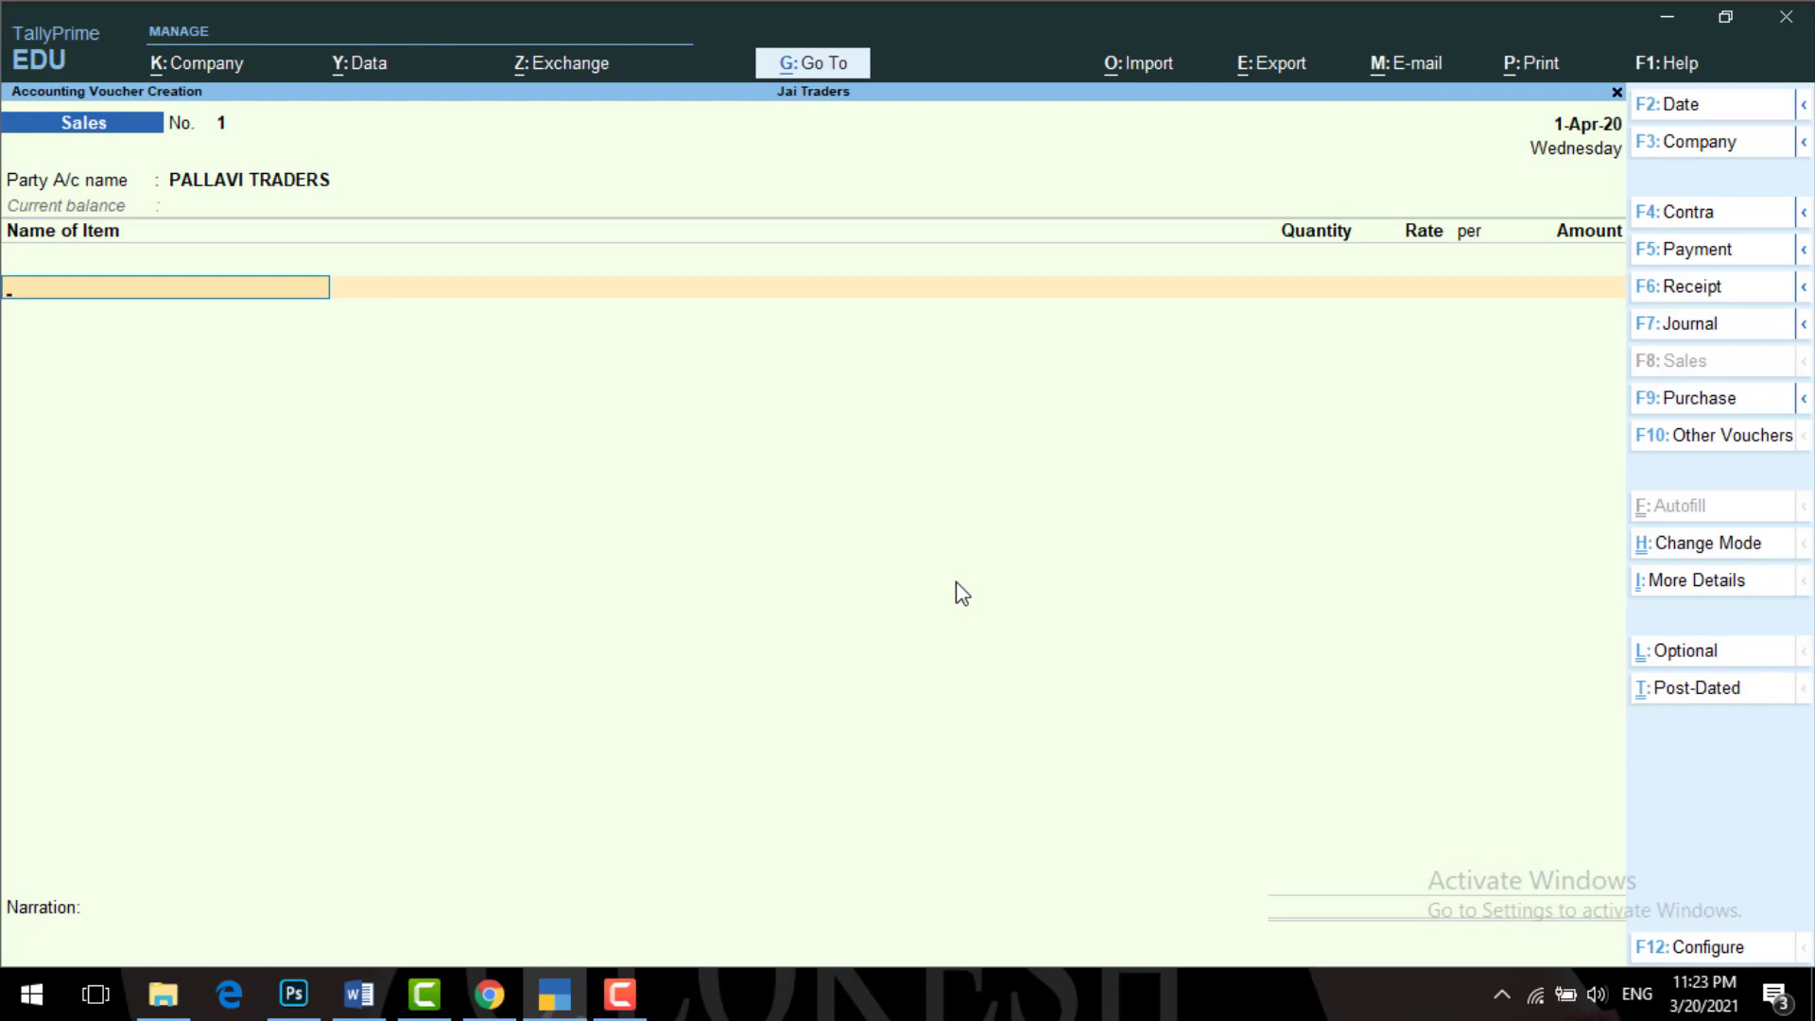
pyautogui.click(553, 997)
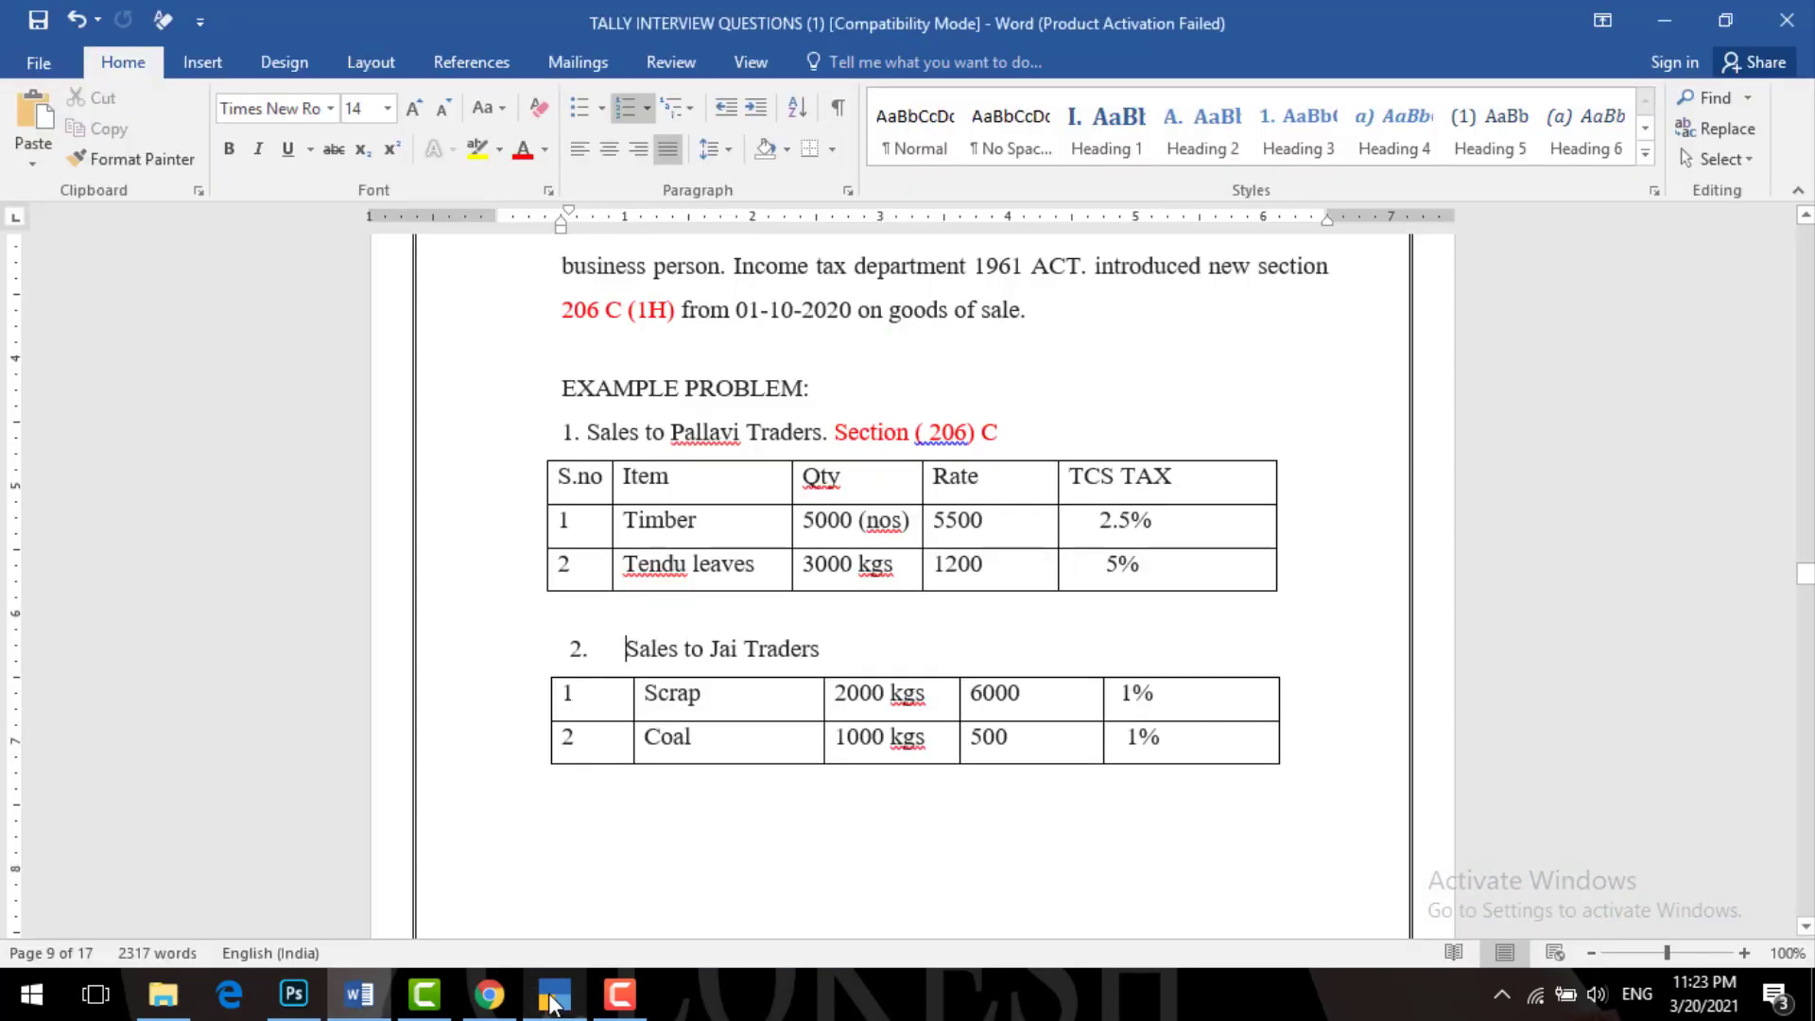
pyautogui.click(553, 1000)
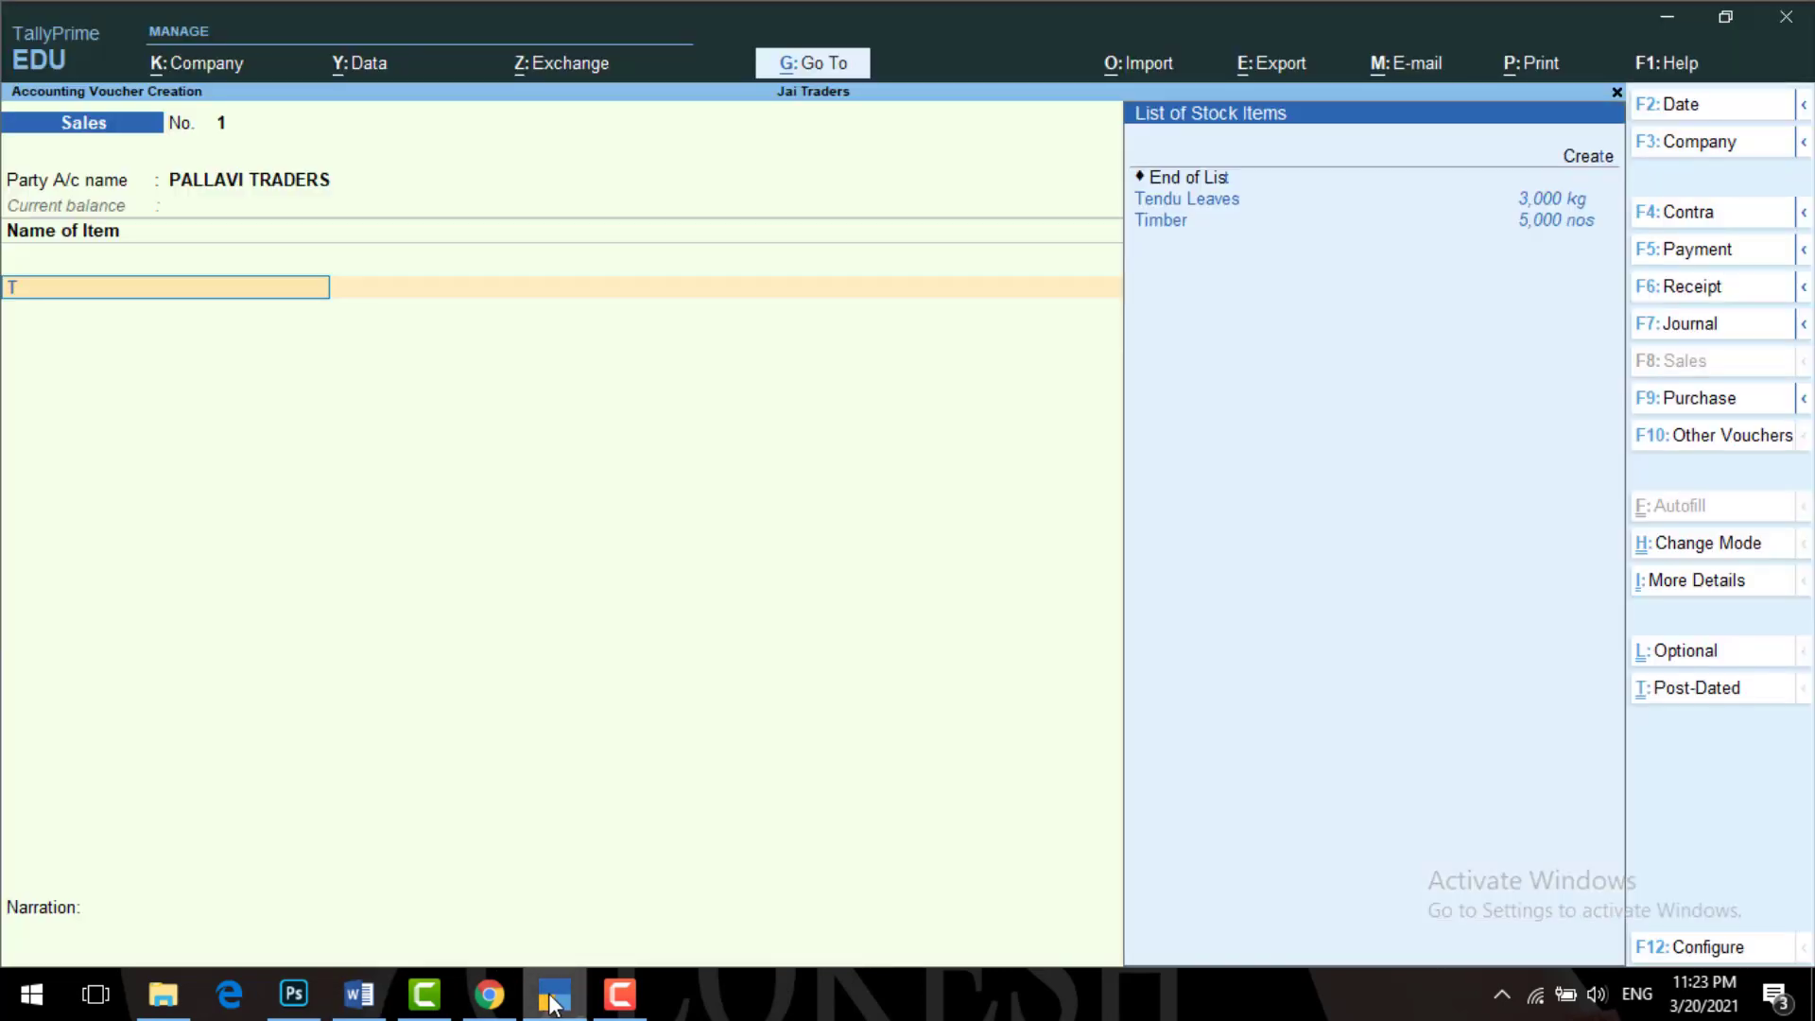
# - Add 2,000 nos Timber at 6,000 under SALES ON TCS, nature of goods Timber
pyautogui.press('Down')
pyautogui.press('Down')
pyautogui.press('Return')
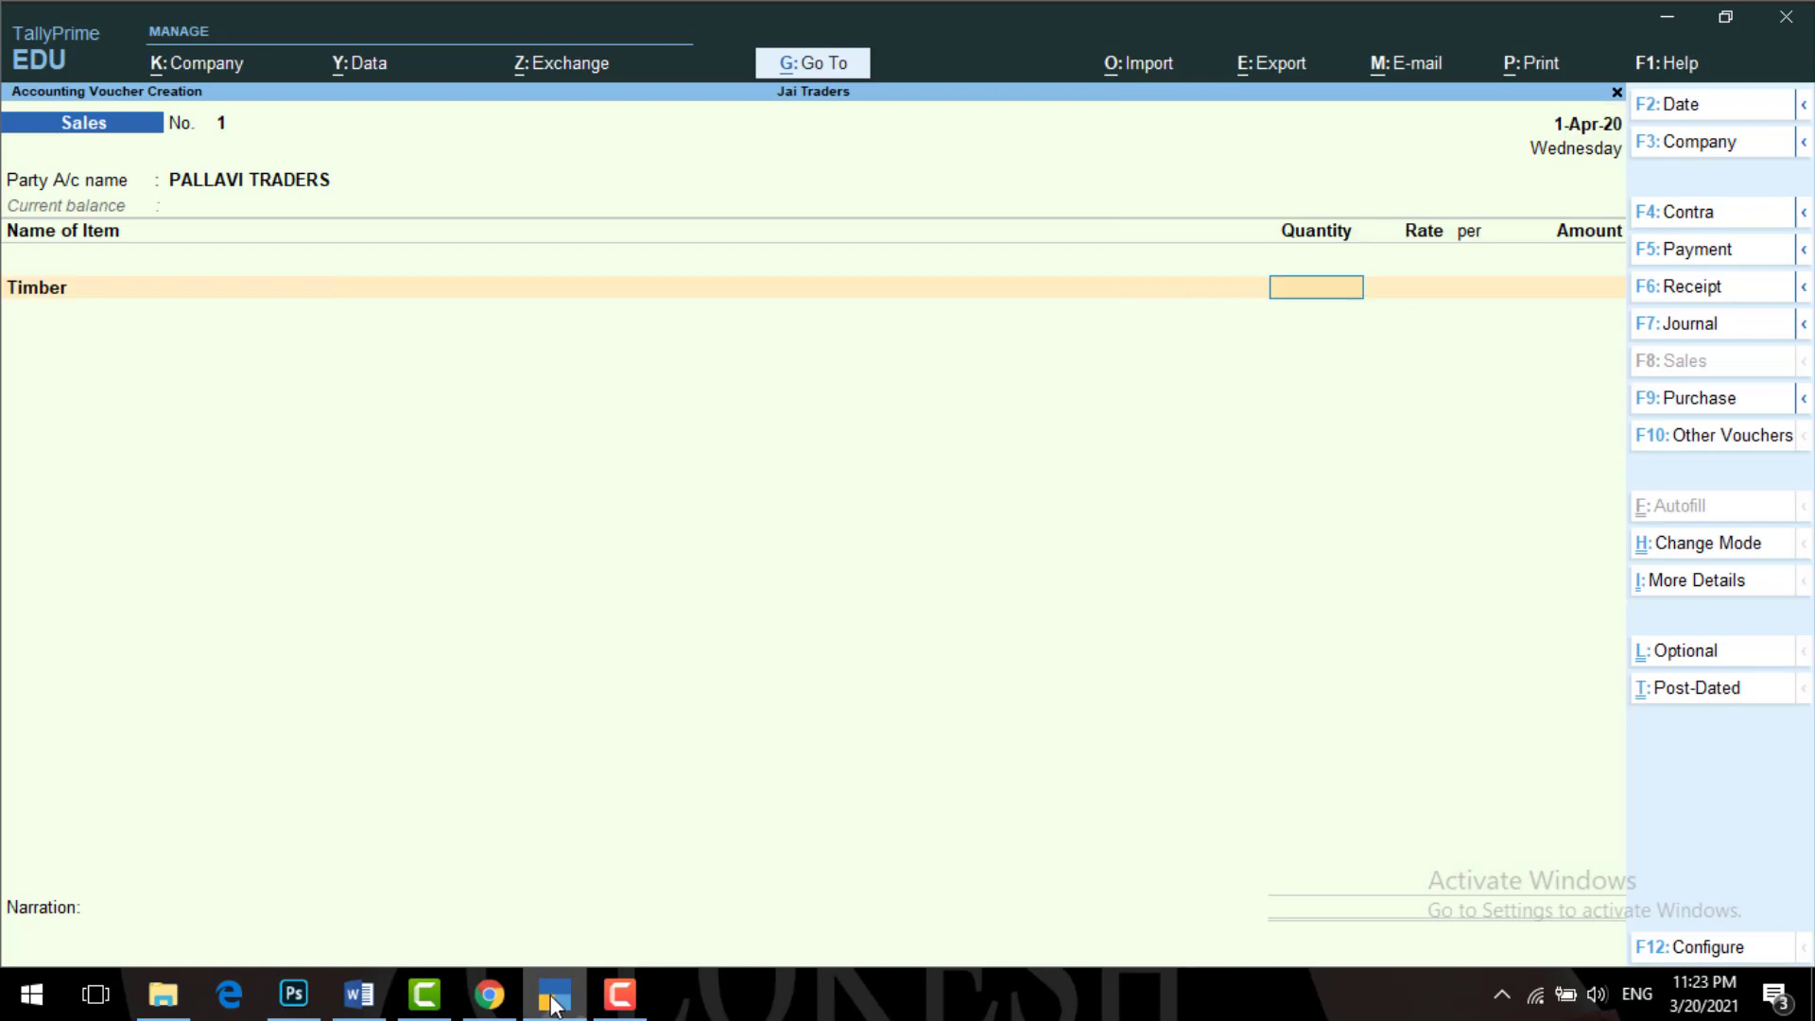
pyautogui.click(553, 1000)
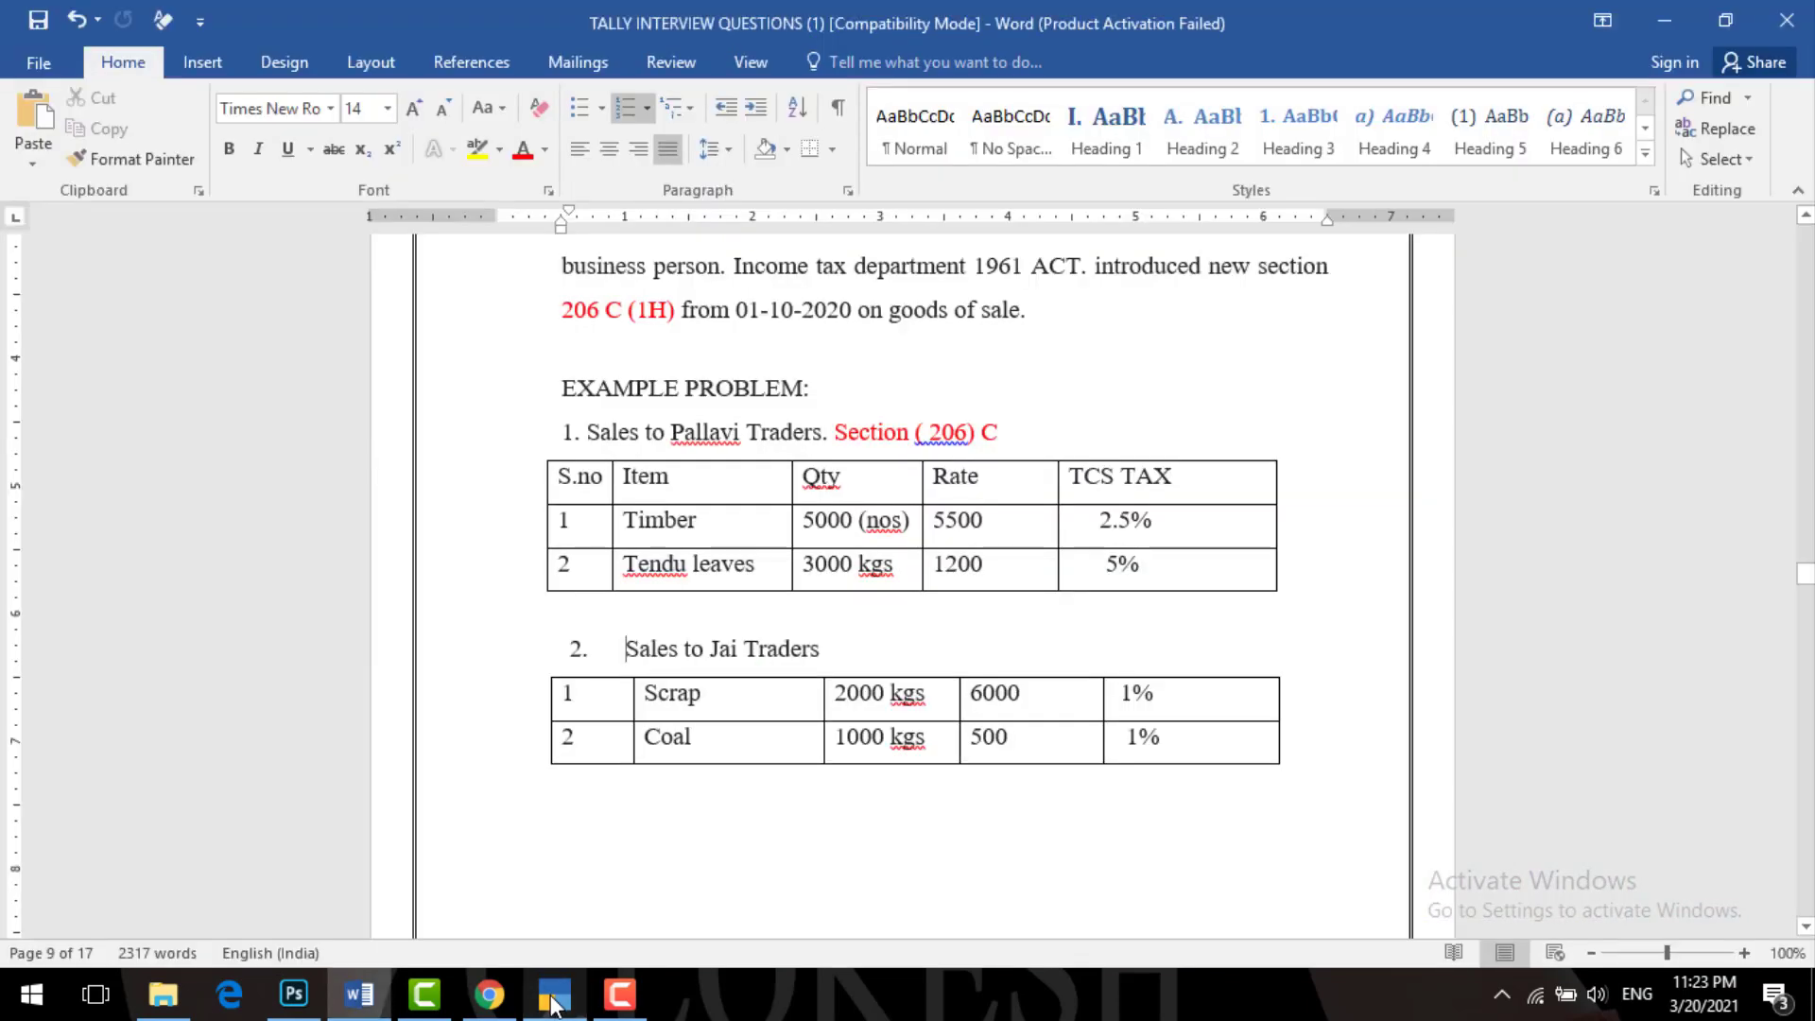
pyautogui.click(553, 1000)
pyautogui.write('2000')
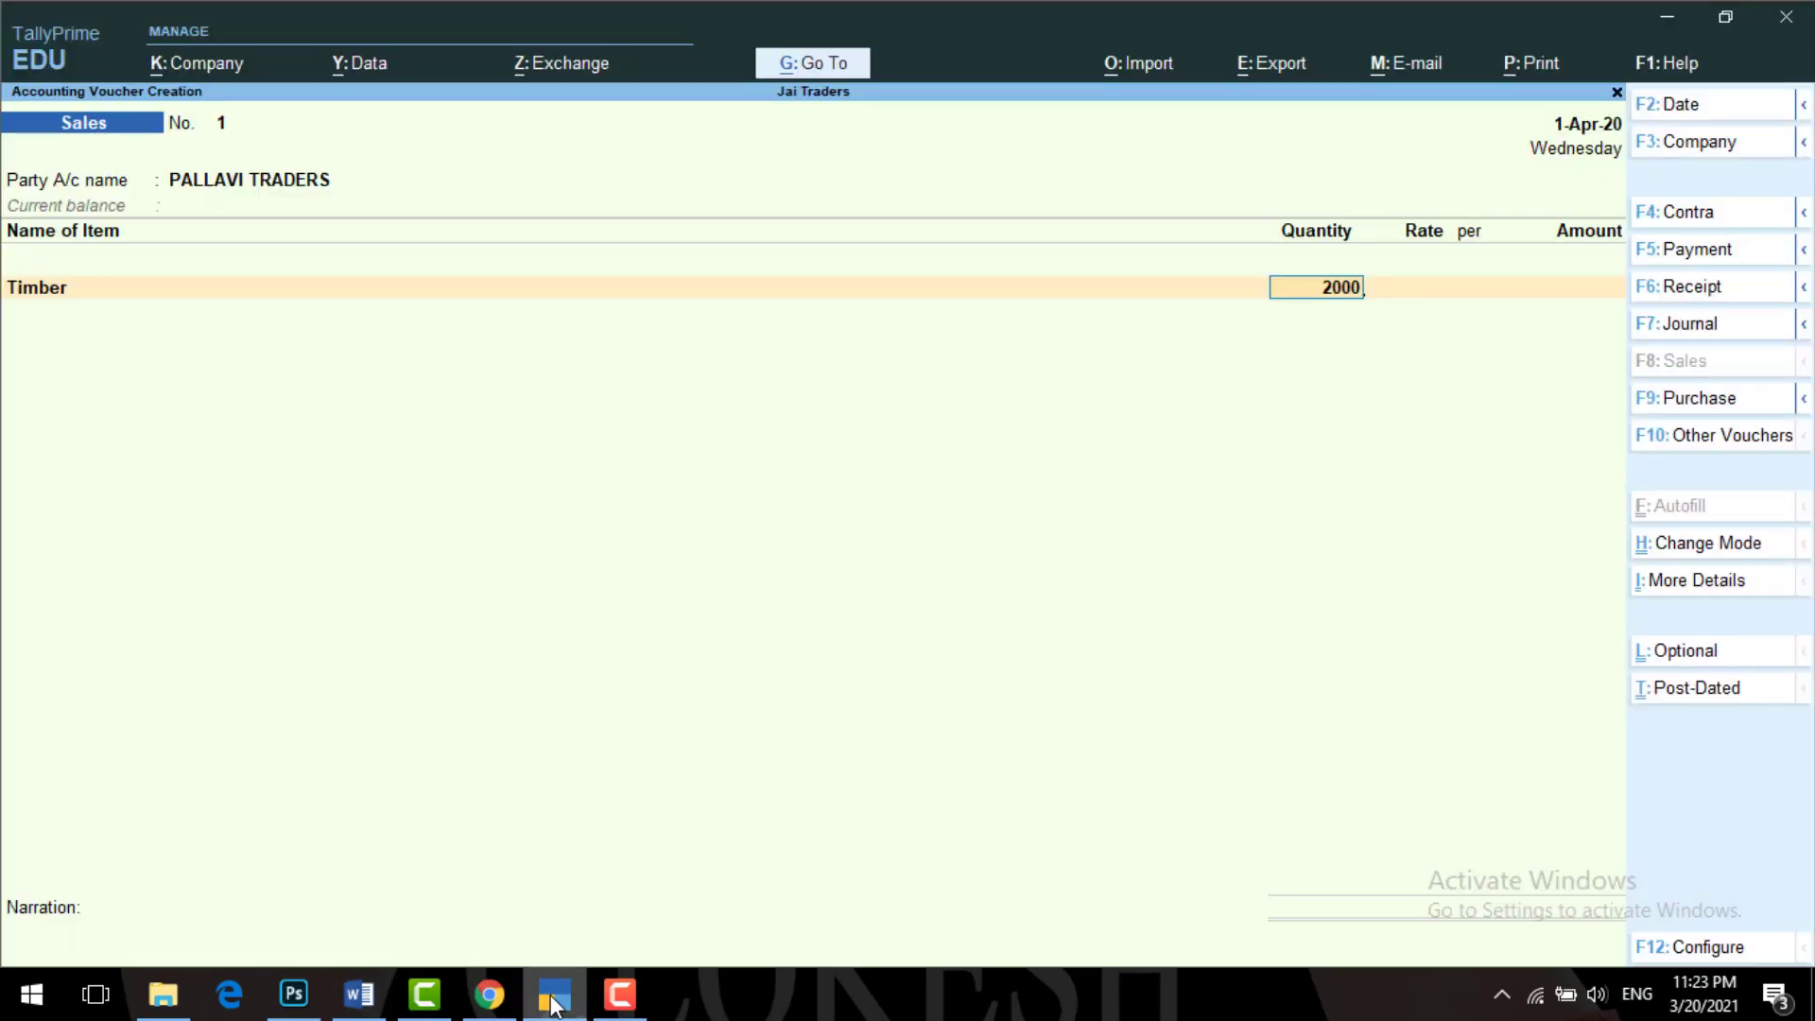
pyautogui.press('Return')
pyautogui.click(553, 1000)
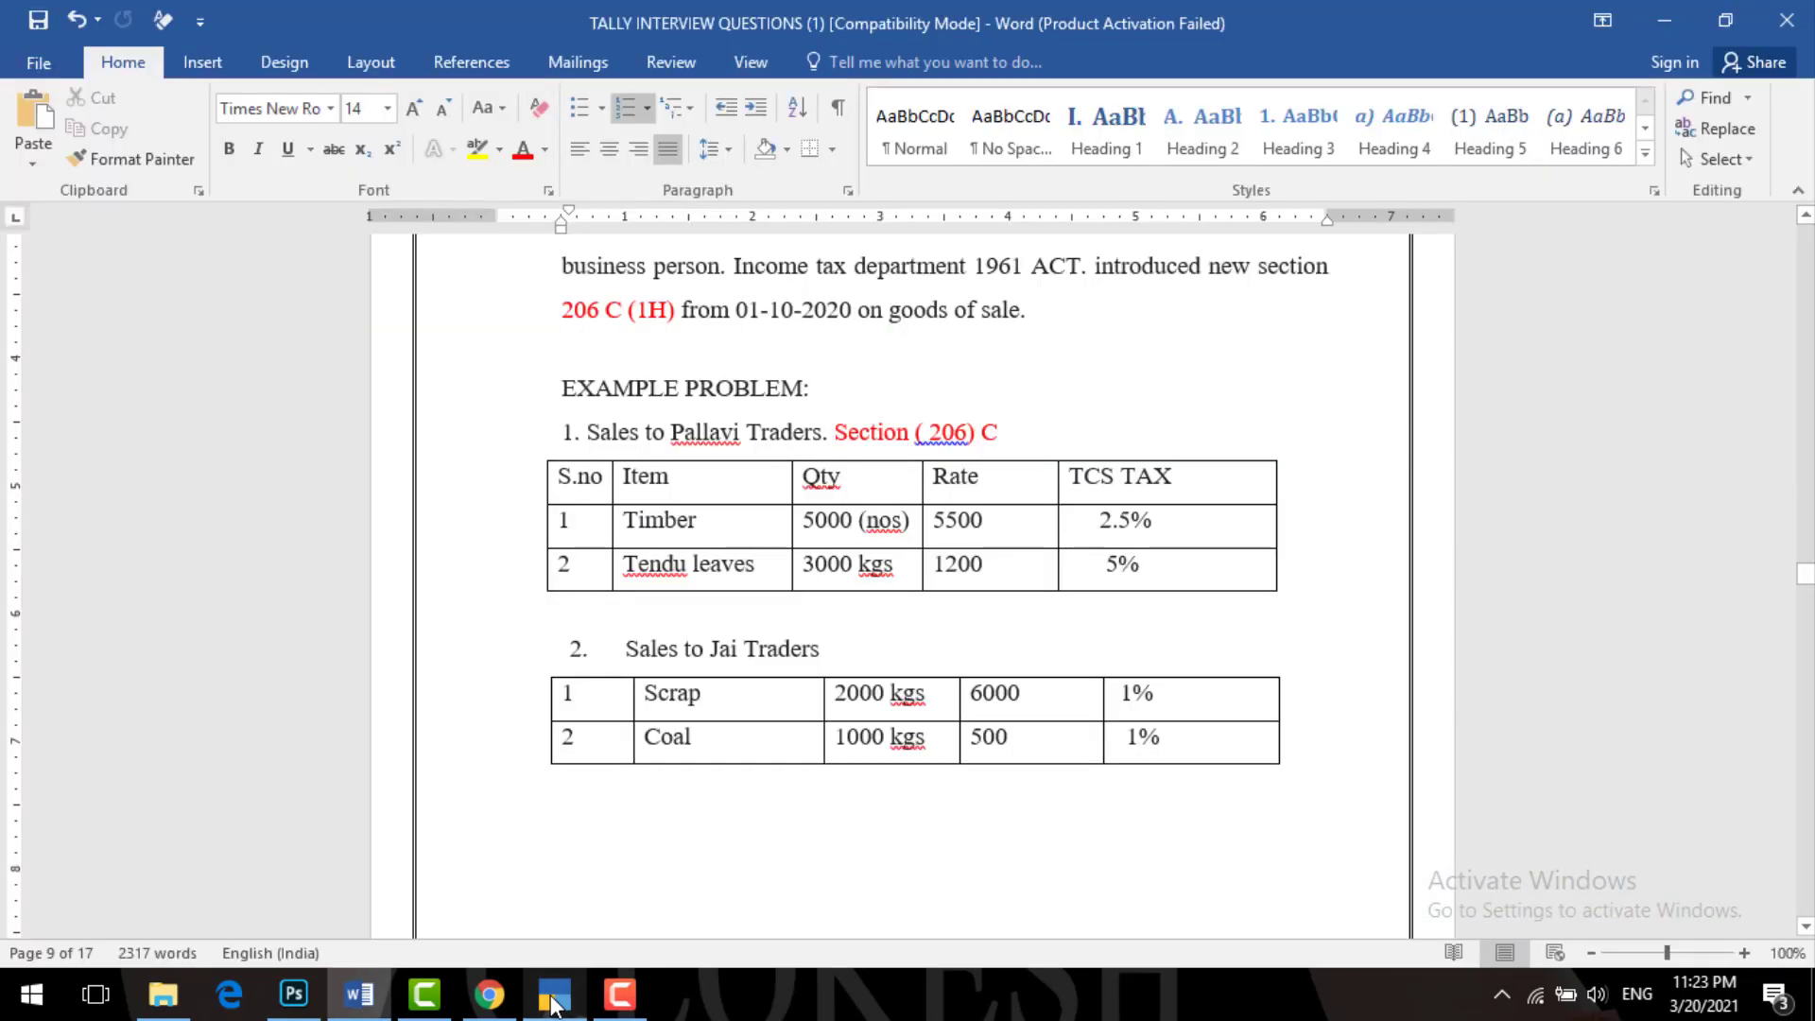
pyautogui.click(553, 1000)
pyautogui.write('6000')
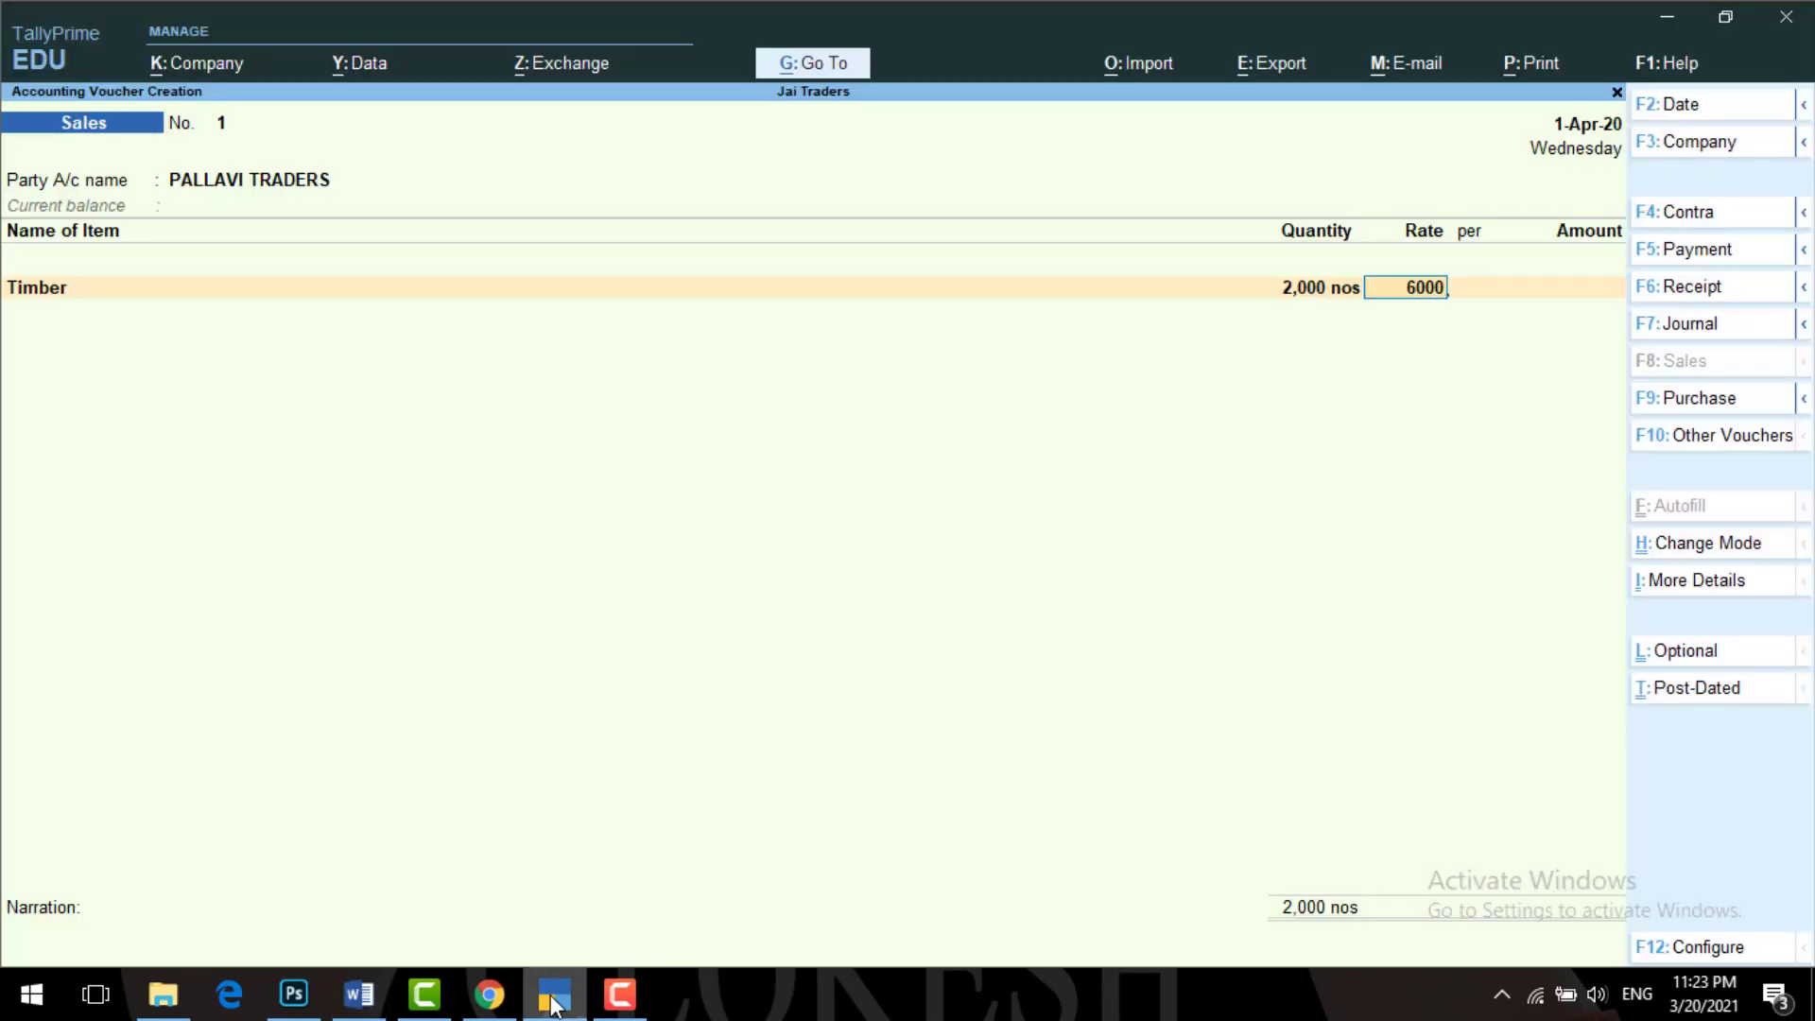
pyautogui.press('Return')
pyautogui.press('Return')
pyautogui.press('Return')
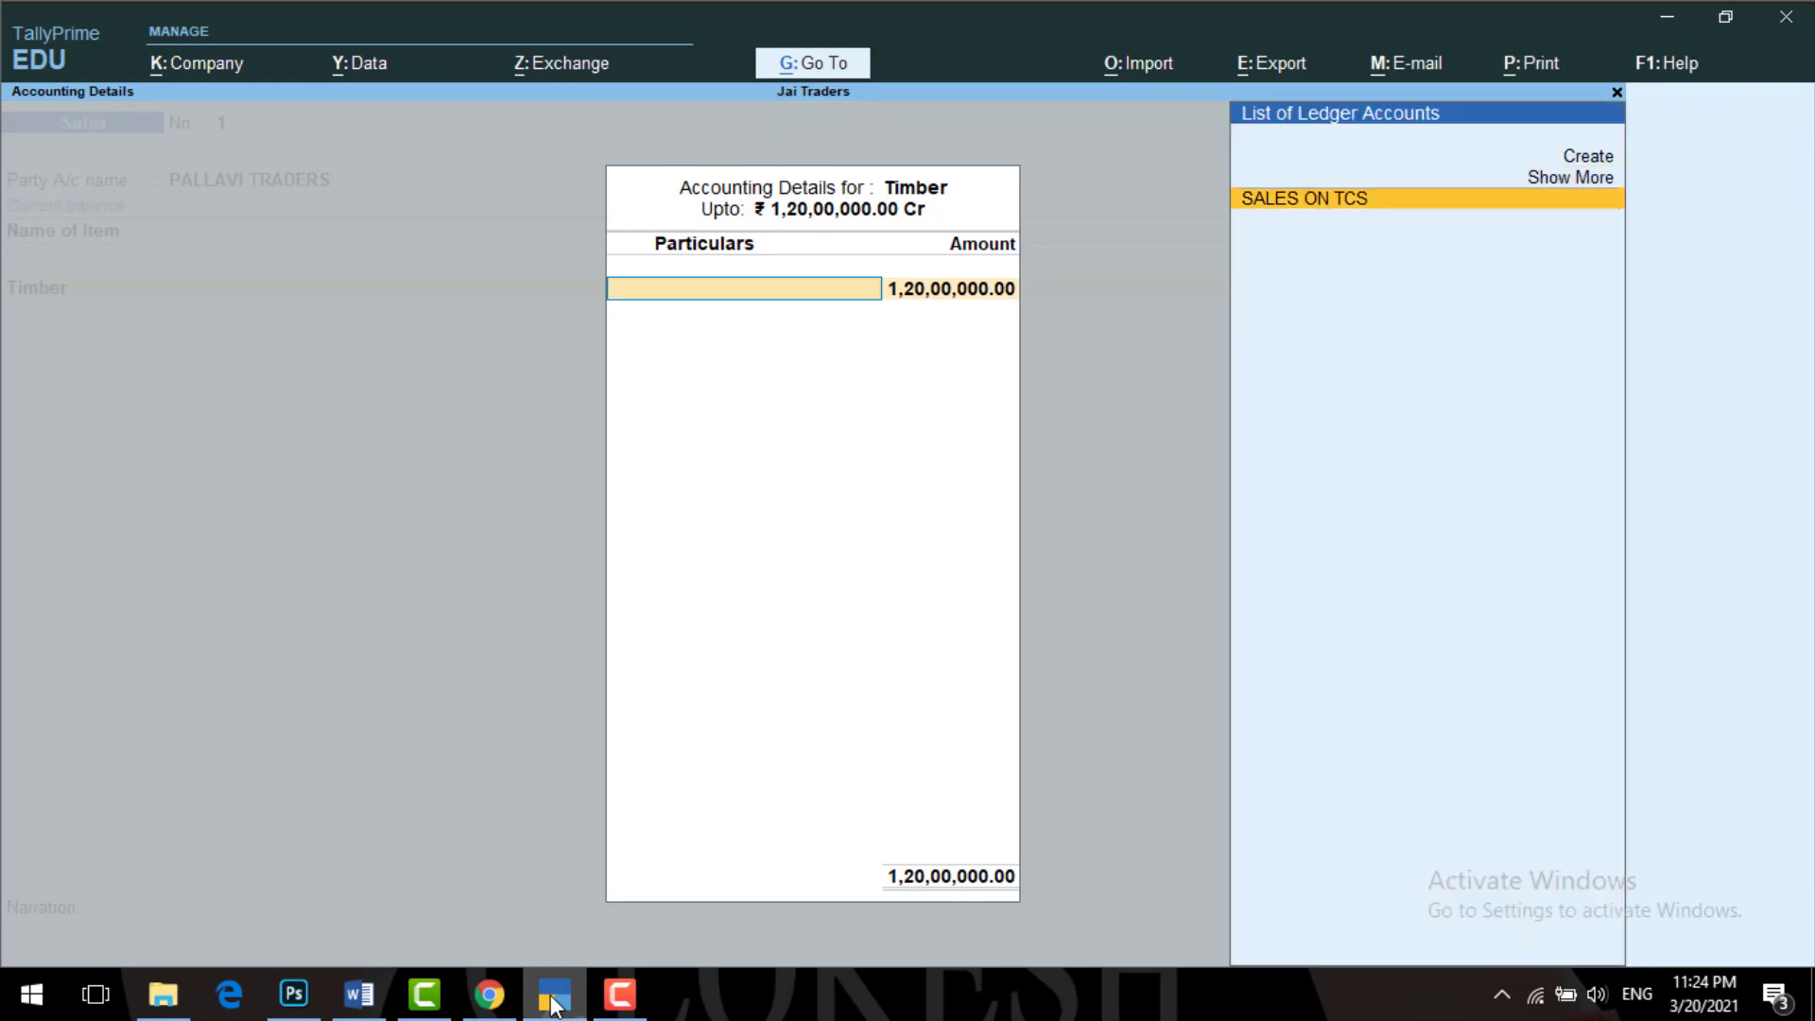
pyautogui.press('Return')
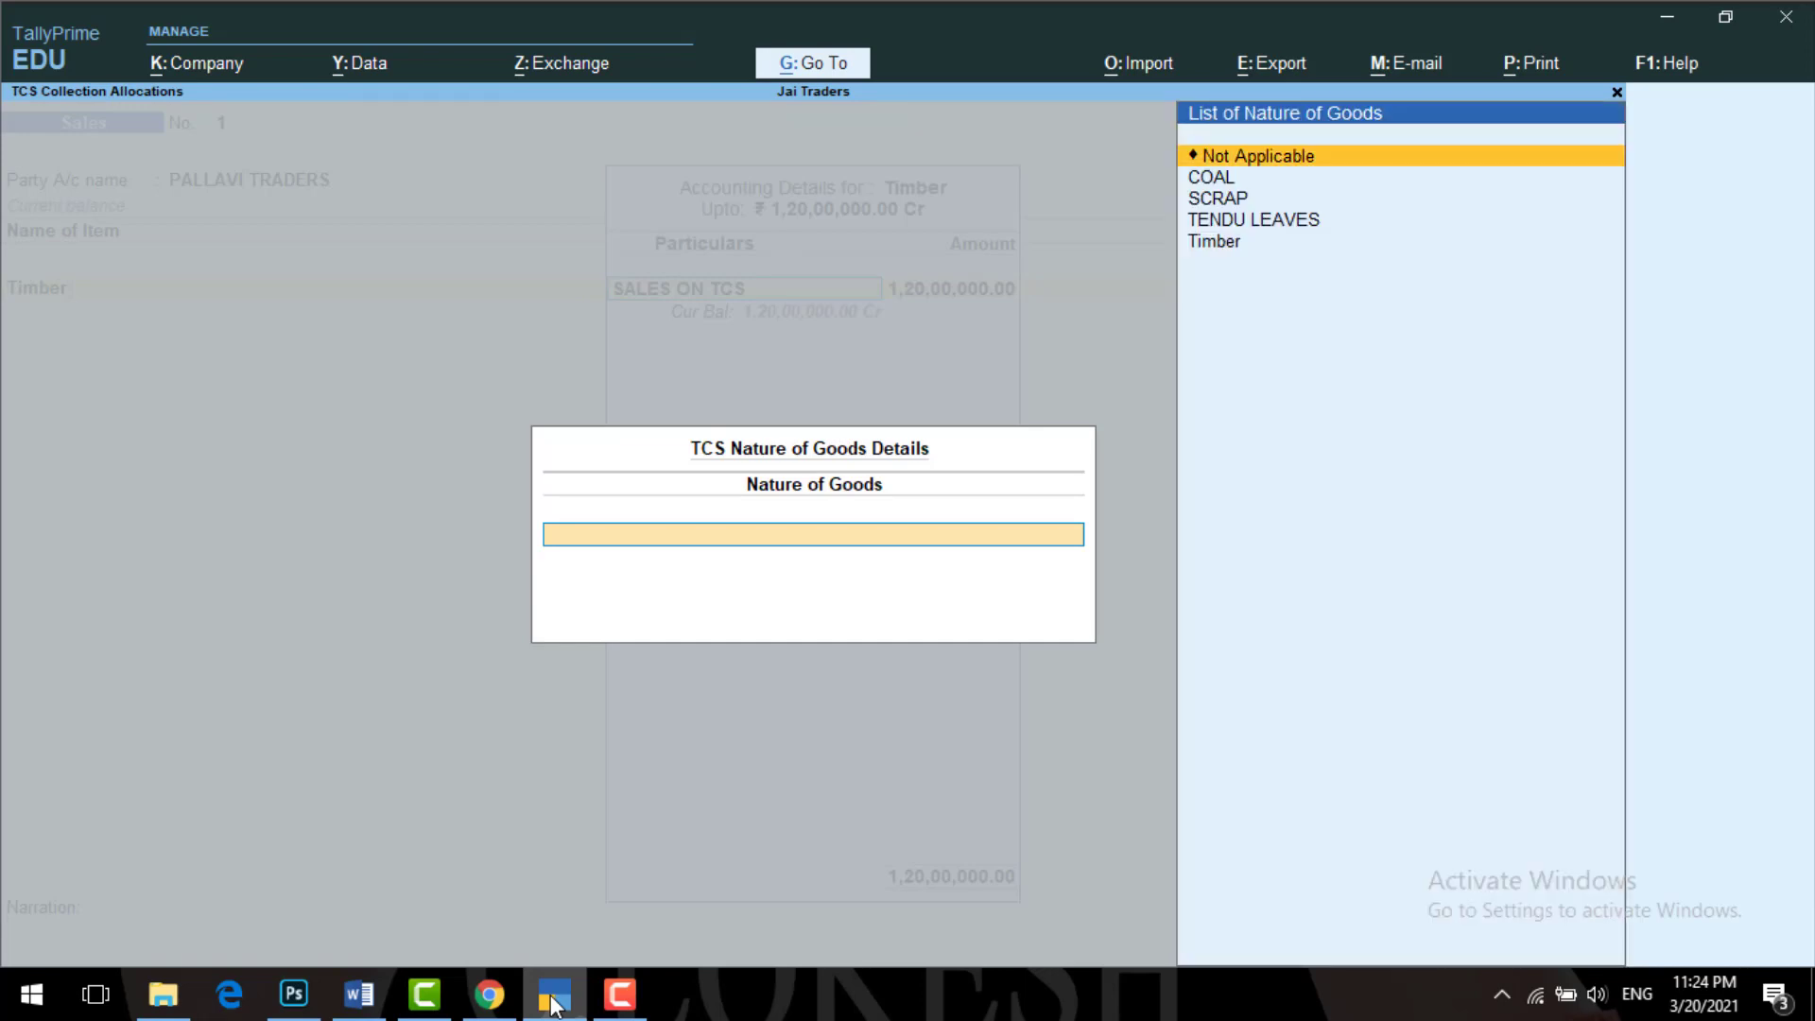
pyautogui.press('Down')
pyautogui.press('Down')
pyautogui.press('Down')
pyautogui.press('Down')
pyautogui.press('Return')
pyautogui.press('Return')
pyautogui.press('Return')
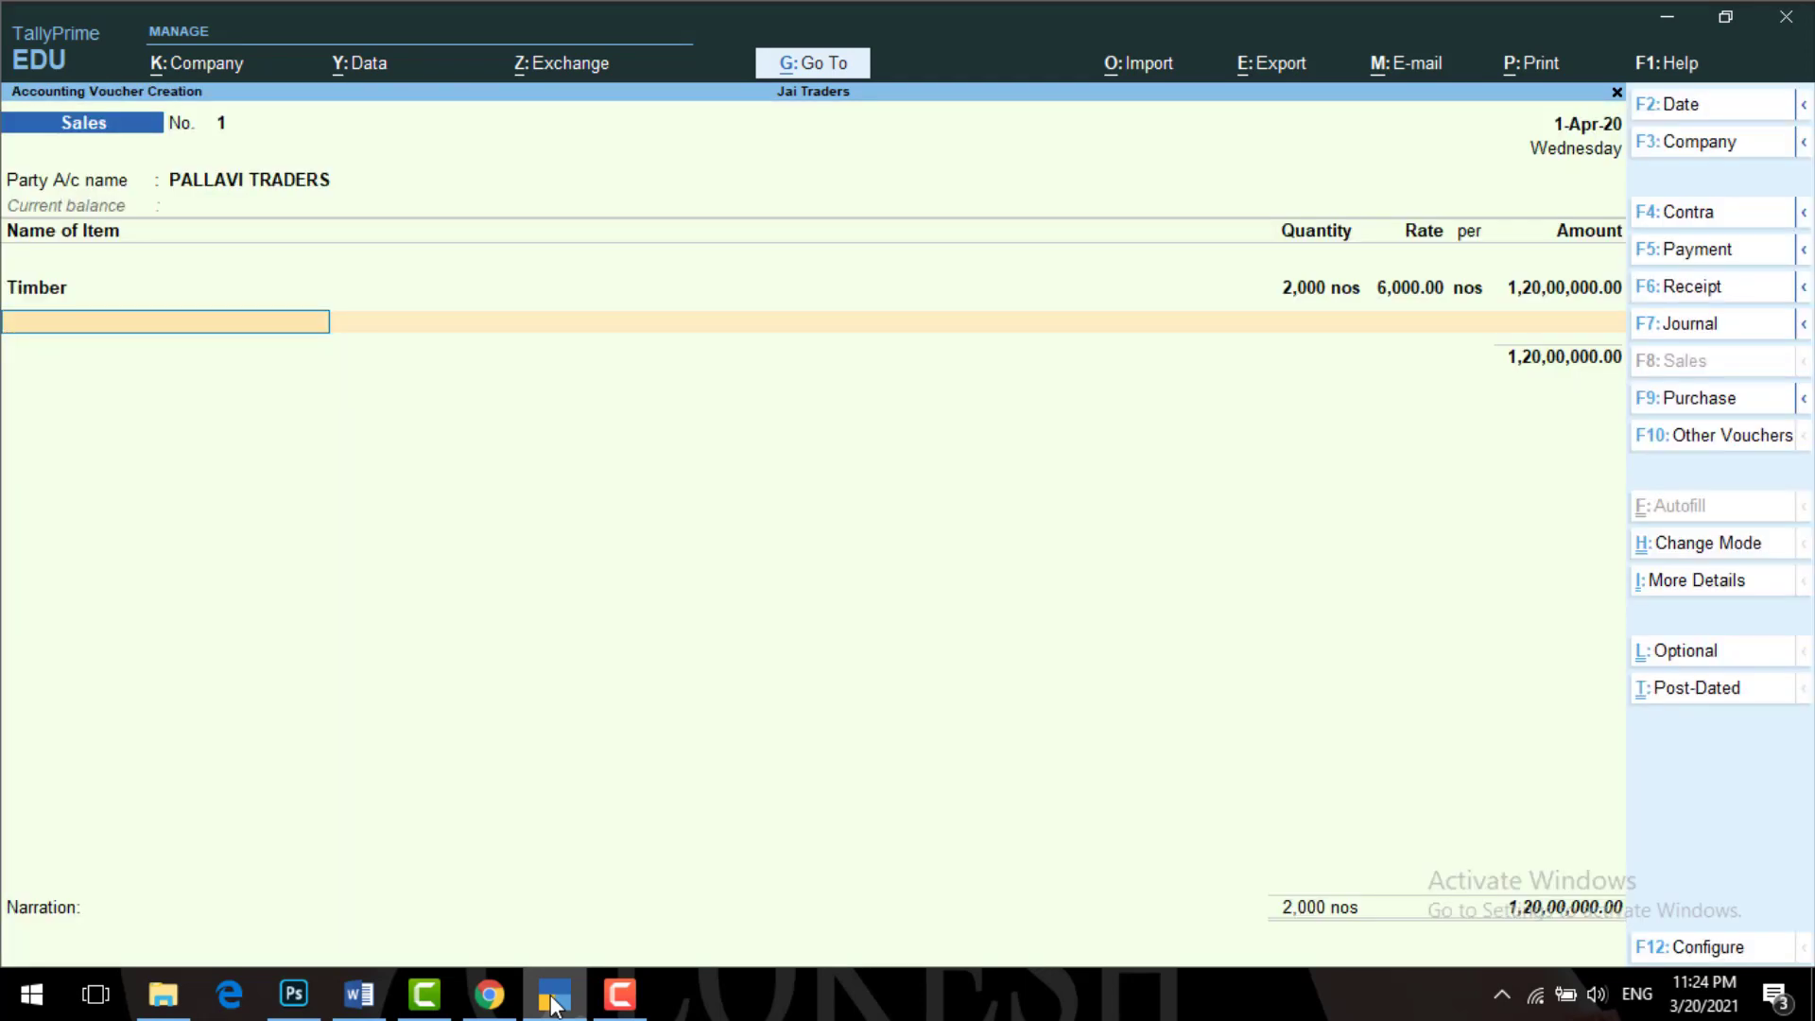
# - Add 1,000 kg Tendu Leaves at 1,800 (18,00,000.00) under SALES ON TCS, nature TENDU LEAVES
pyautogui.click(554, 997)
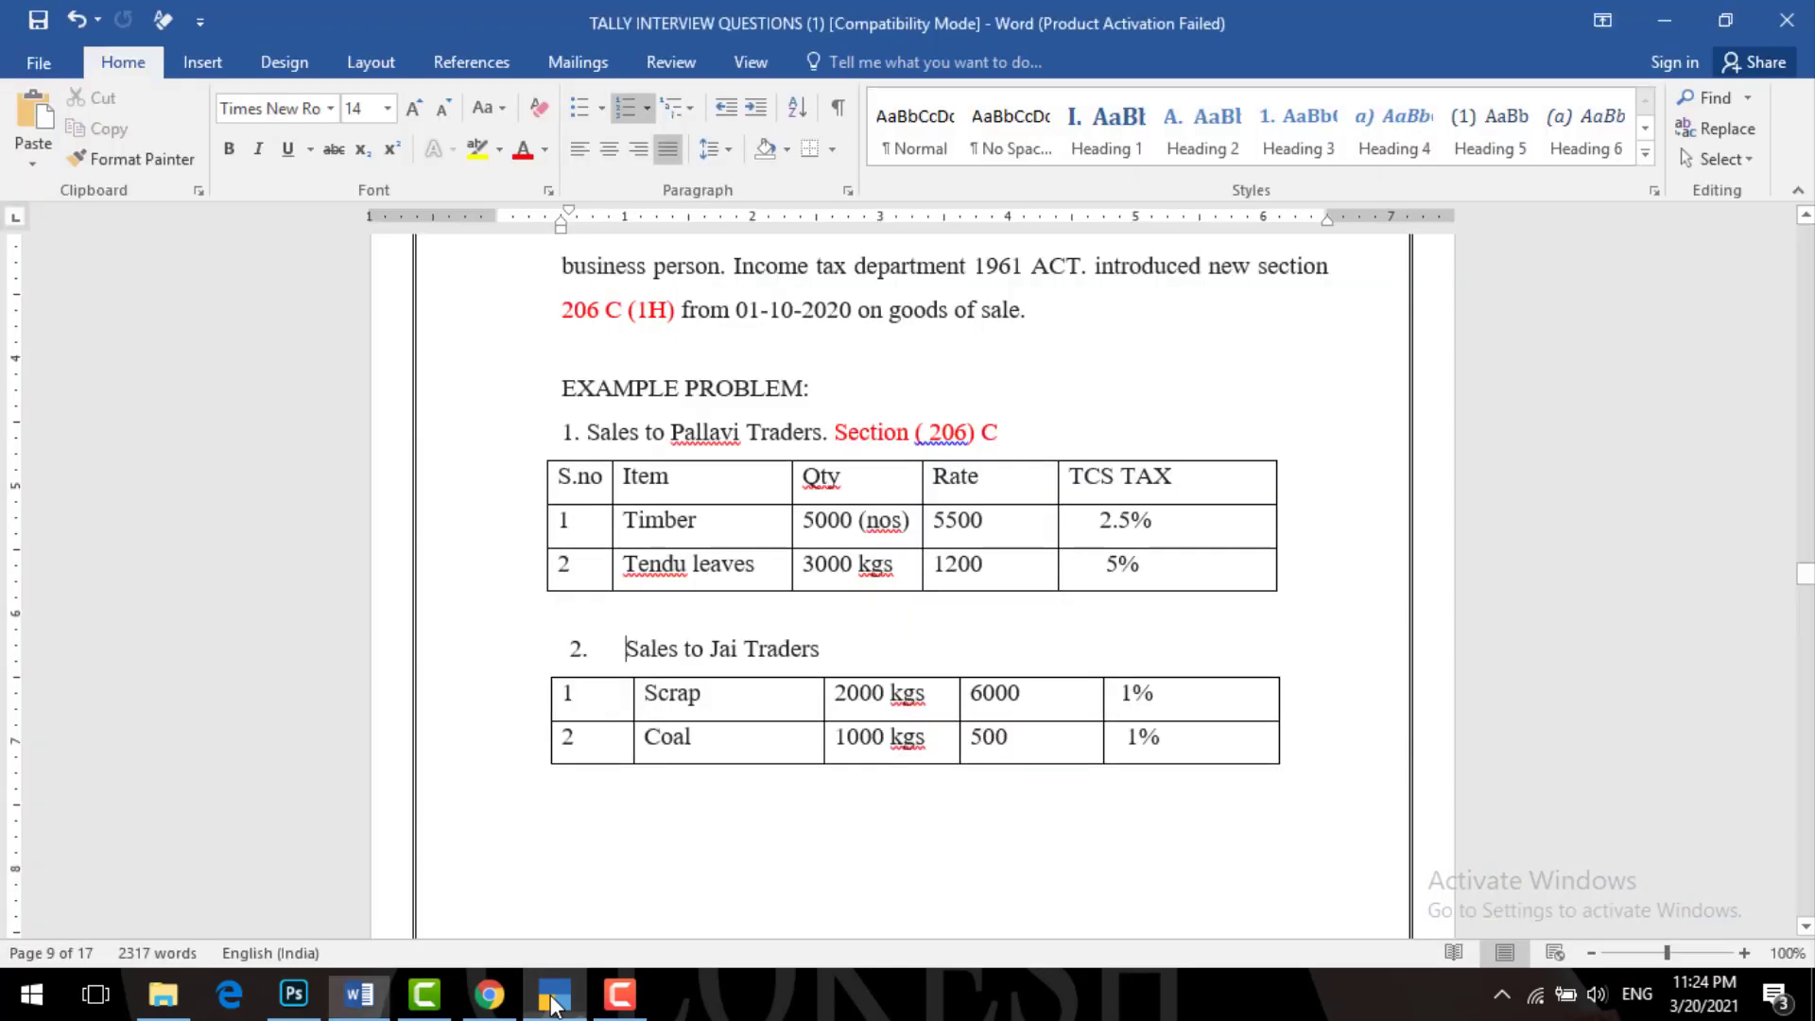
pyautogui.click(554, 997)
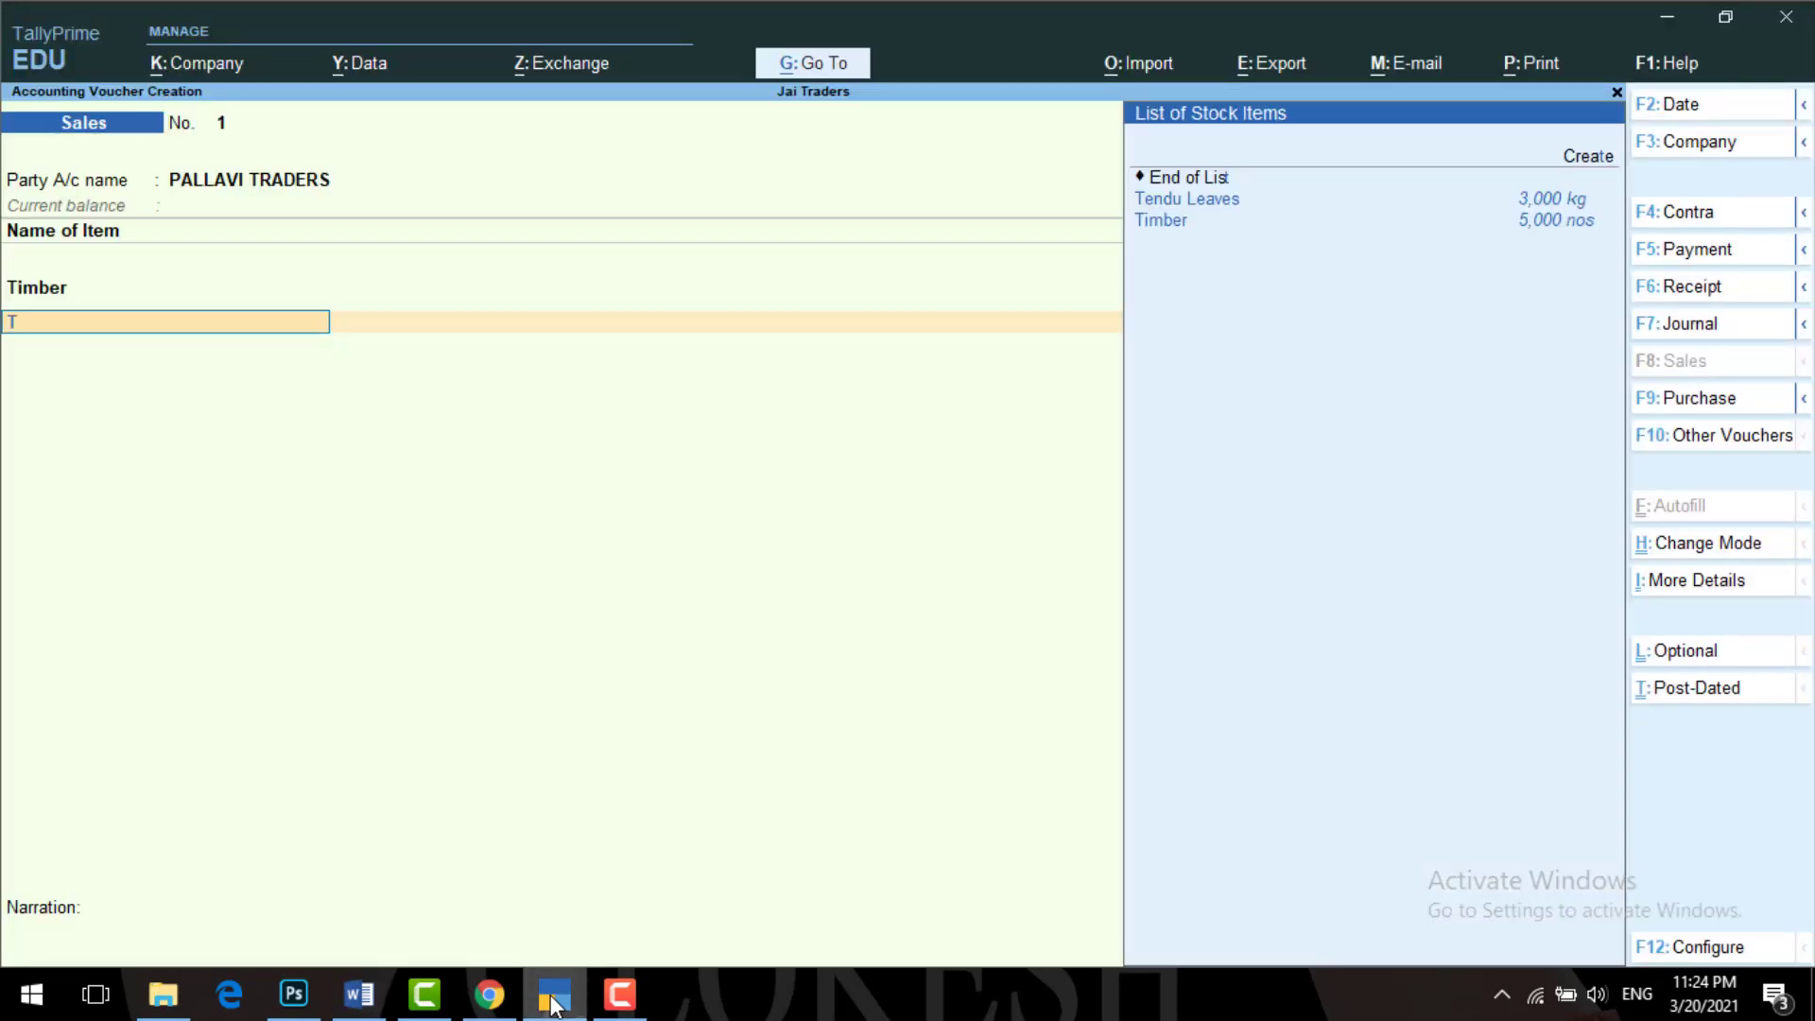
pyautogui.press('Down')
pyautogui.press('Return')
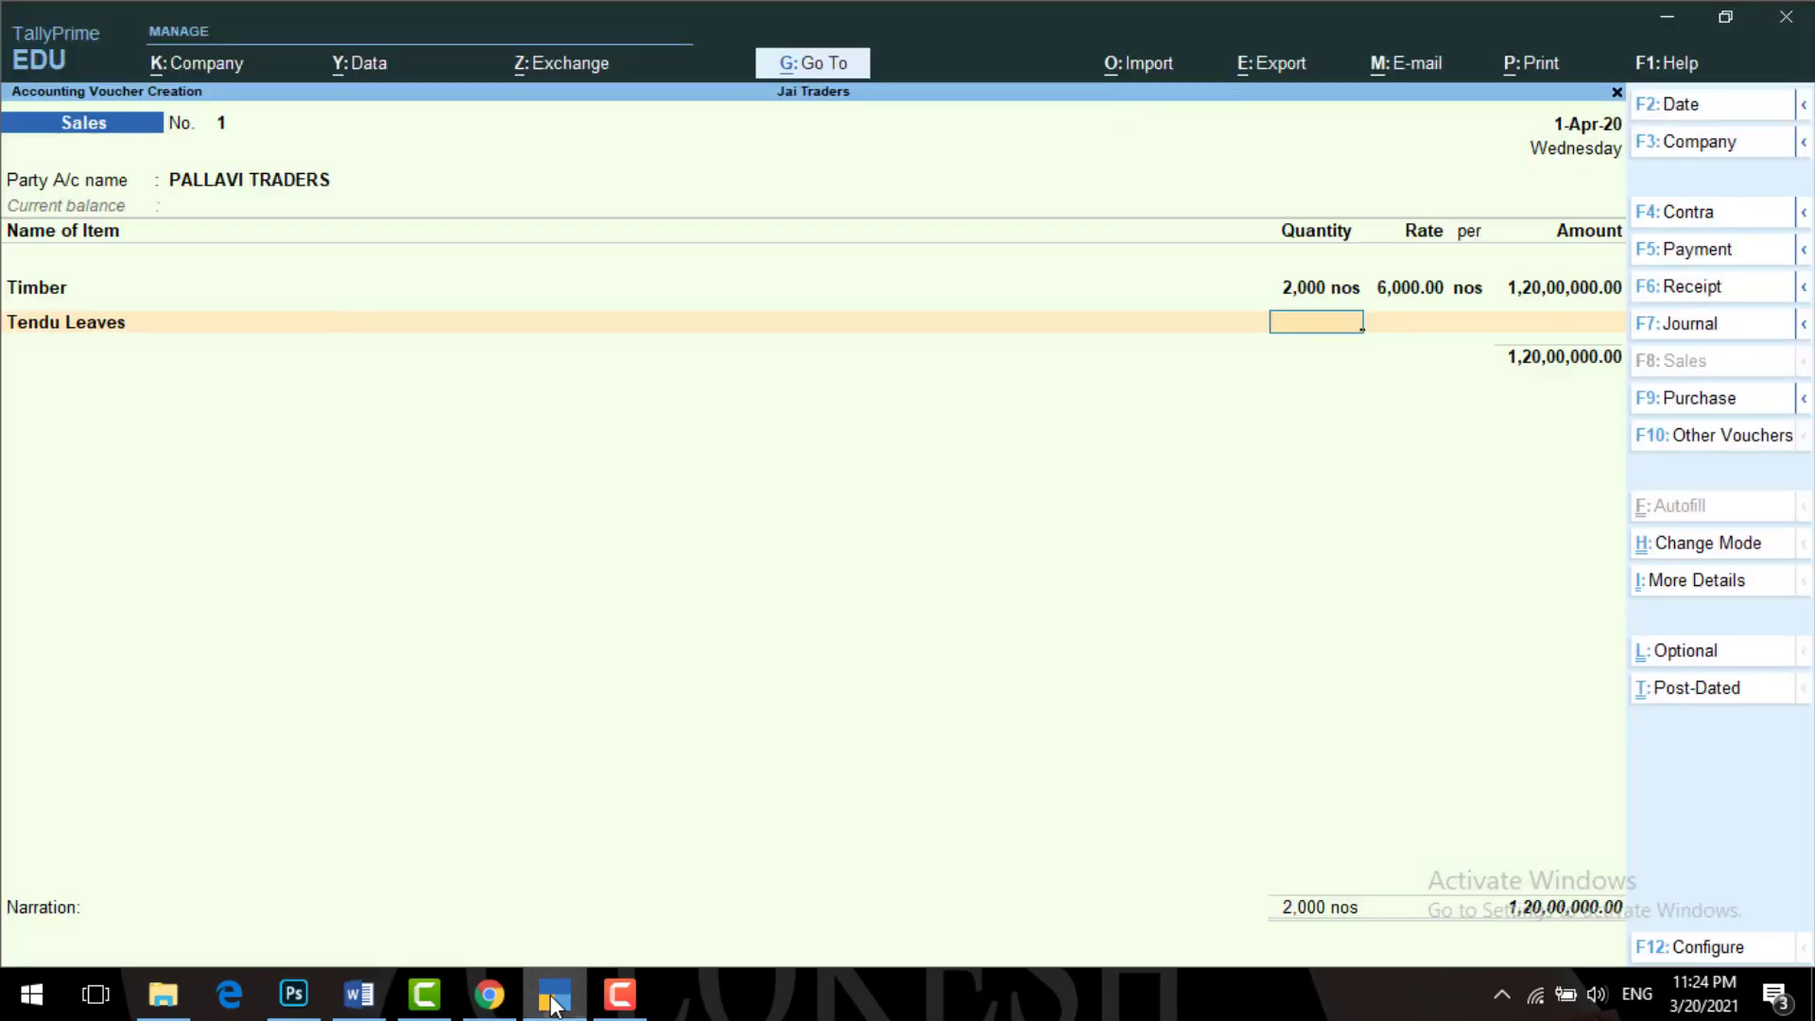
pyautogui.write('1000')
pyautogui.press('Return')
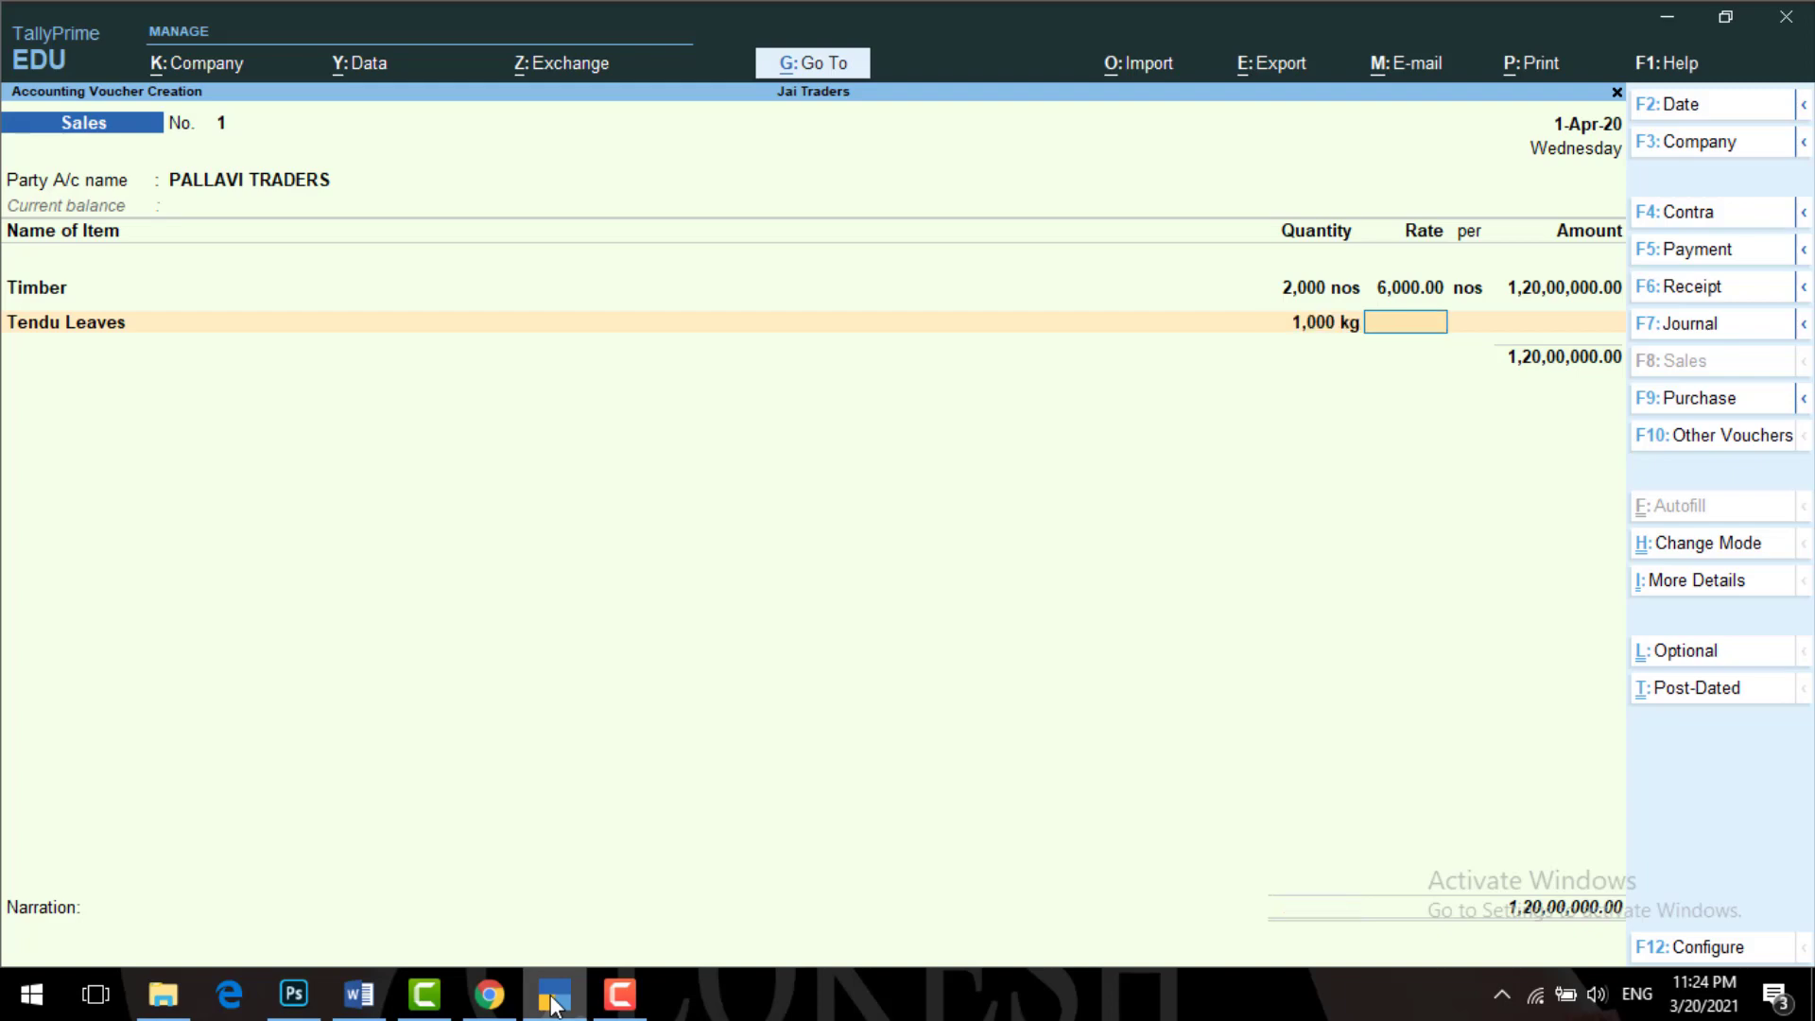
pyautogui.click(553, 1002)
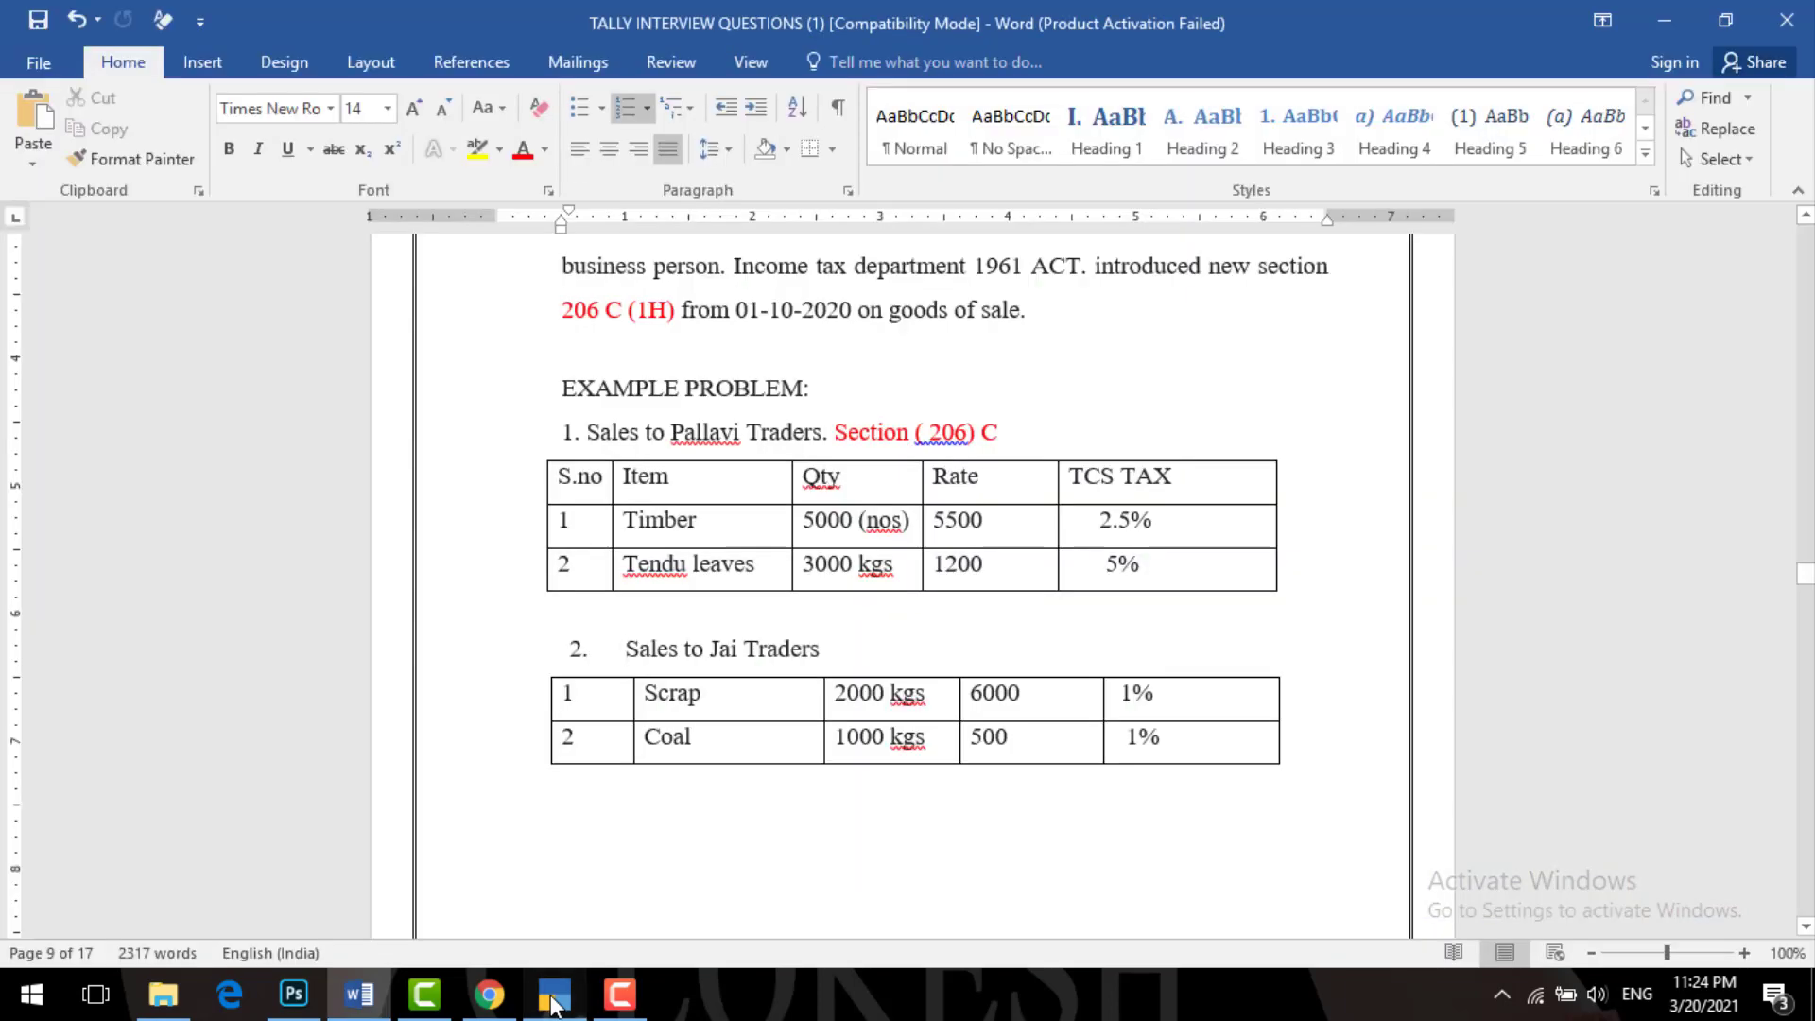
pyautogui.click(554, 1002)
pyautogui.write('1,800')
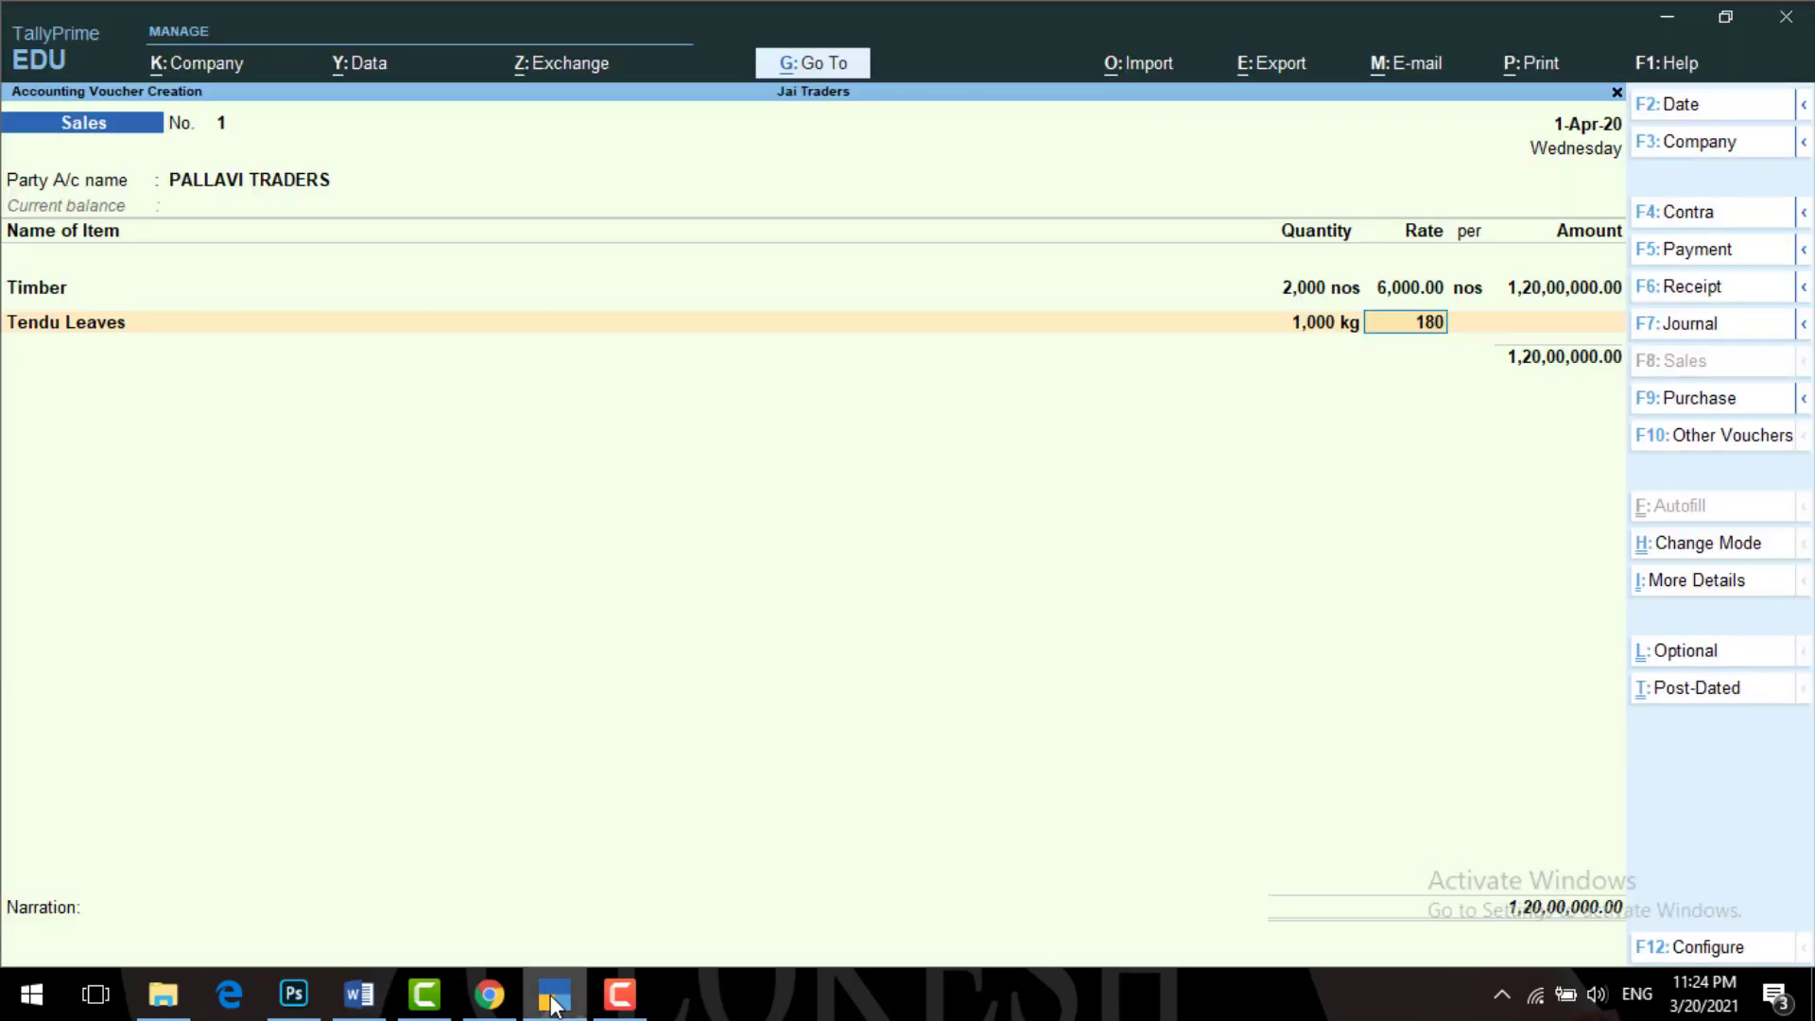
pyautogui.press('Return')
pyautogui.press('Return')
pyautogui.press('Return')
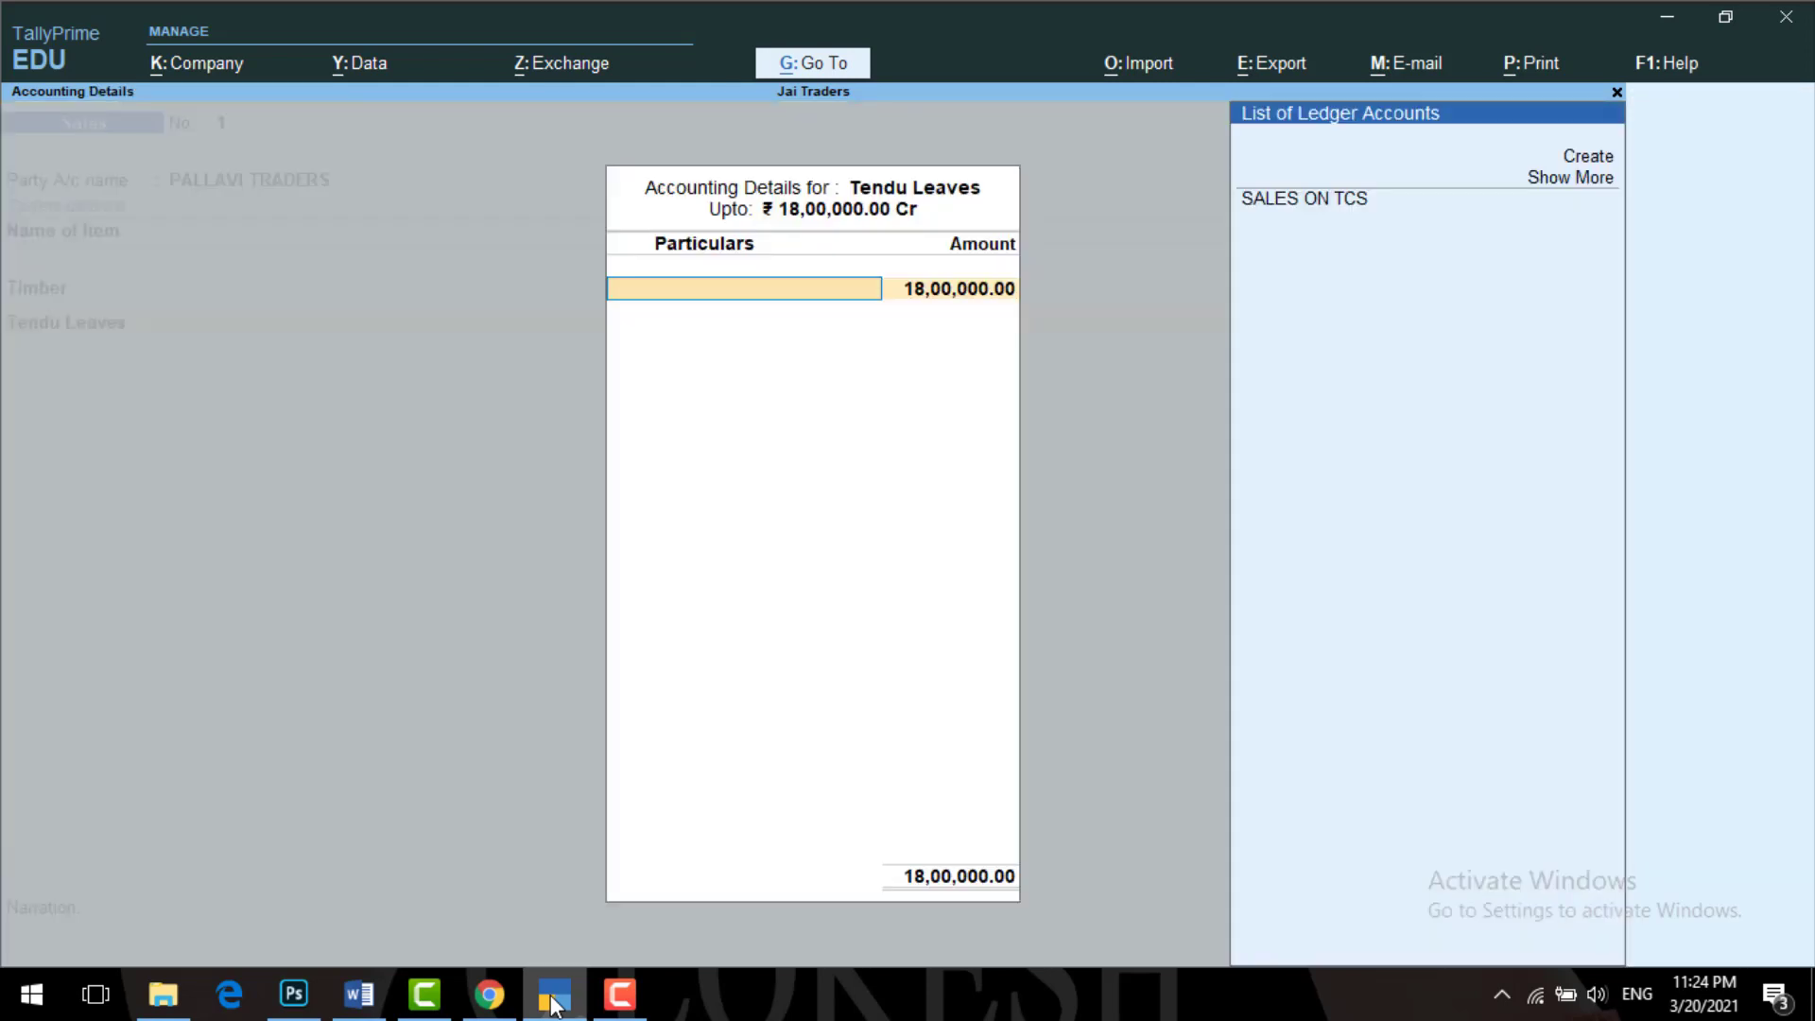
pyautogui.press('Down')
pyautogui.press('Return')
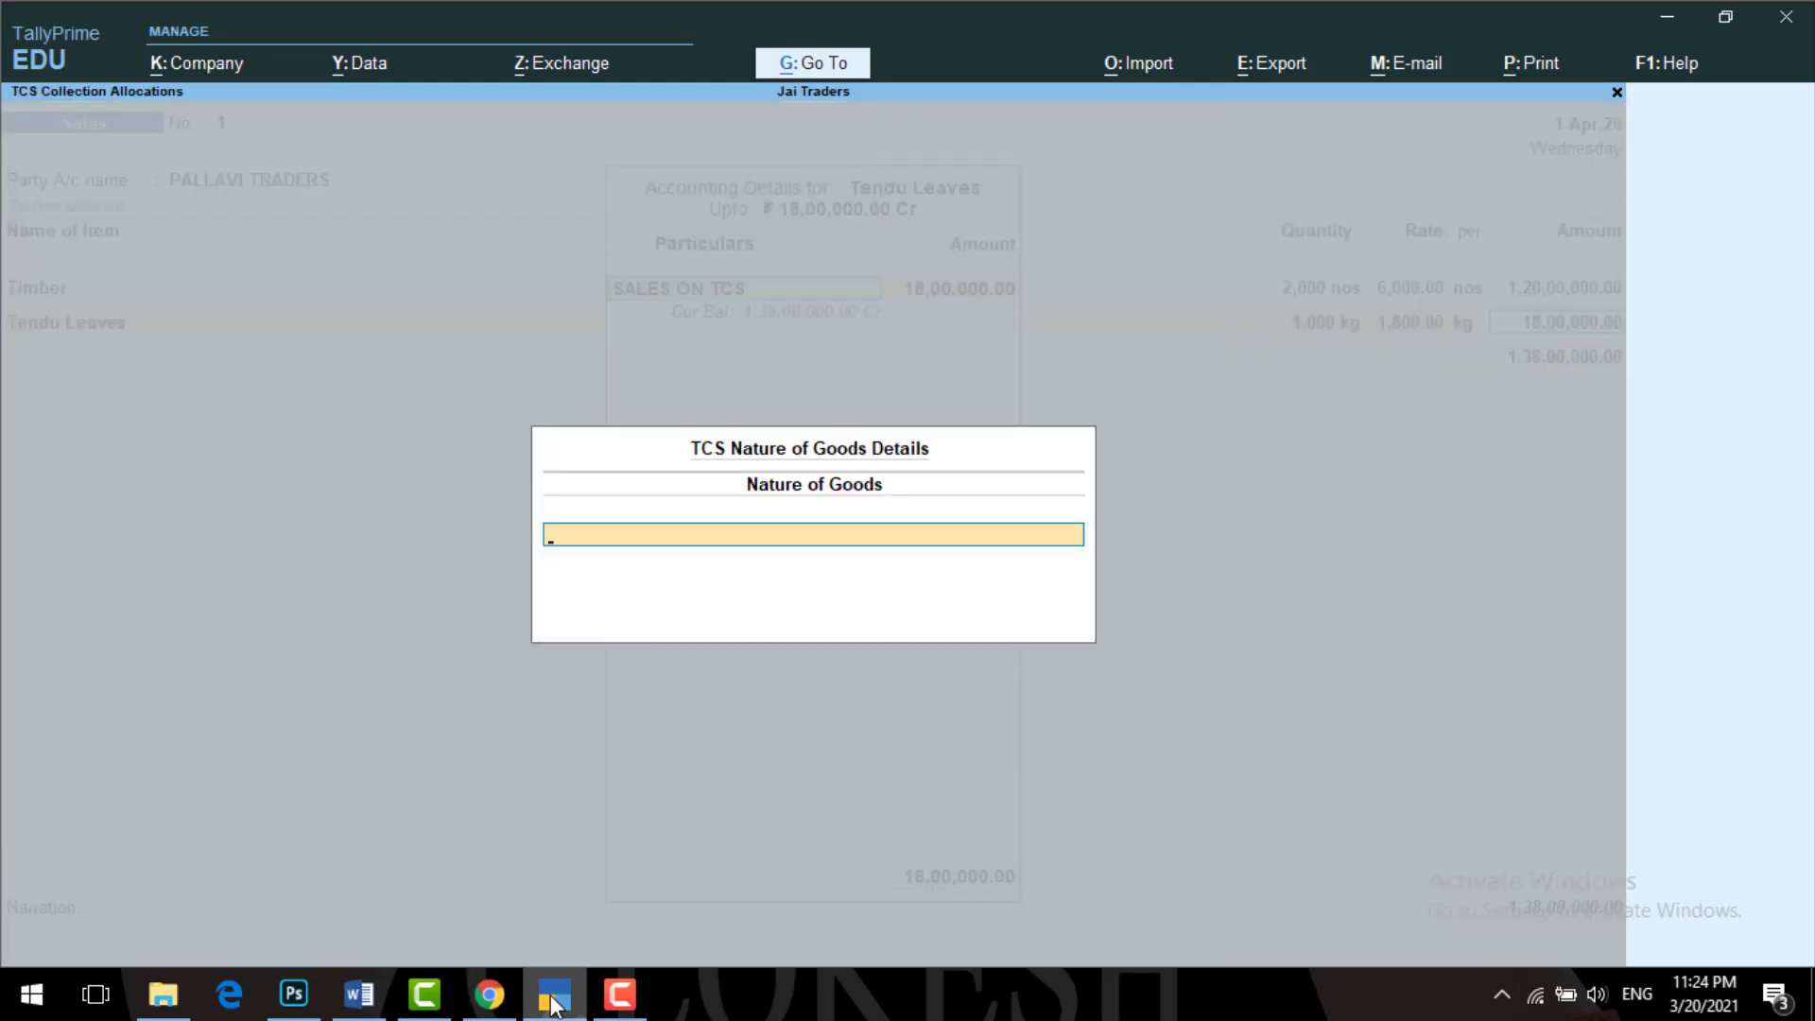
pyautogui.press('Down')
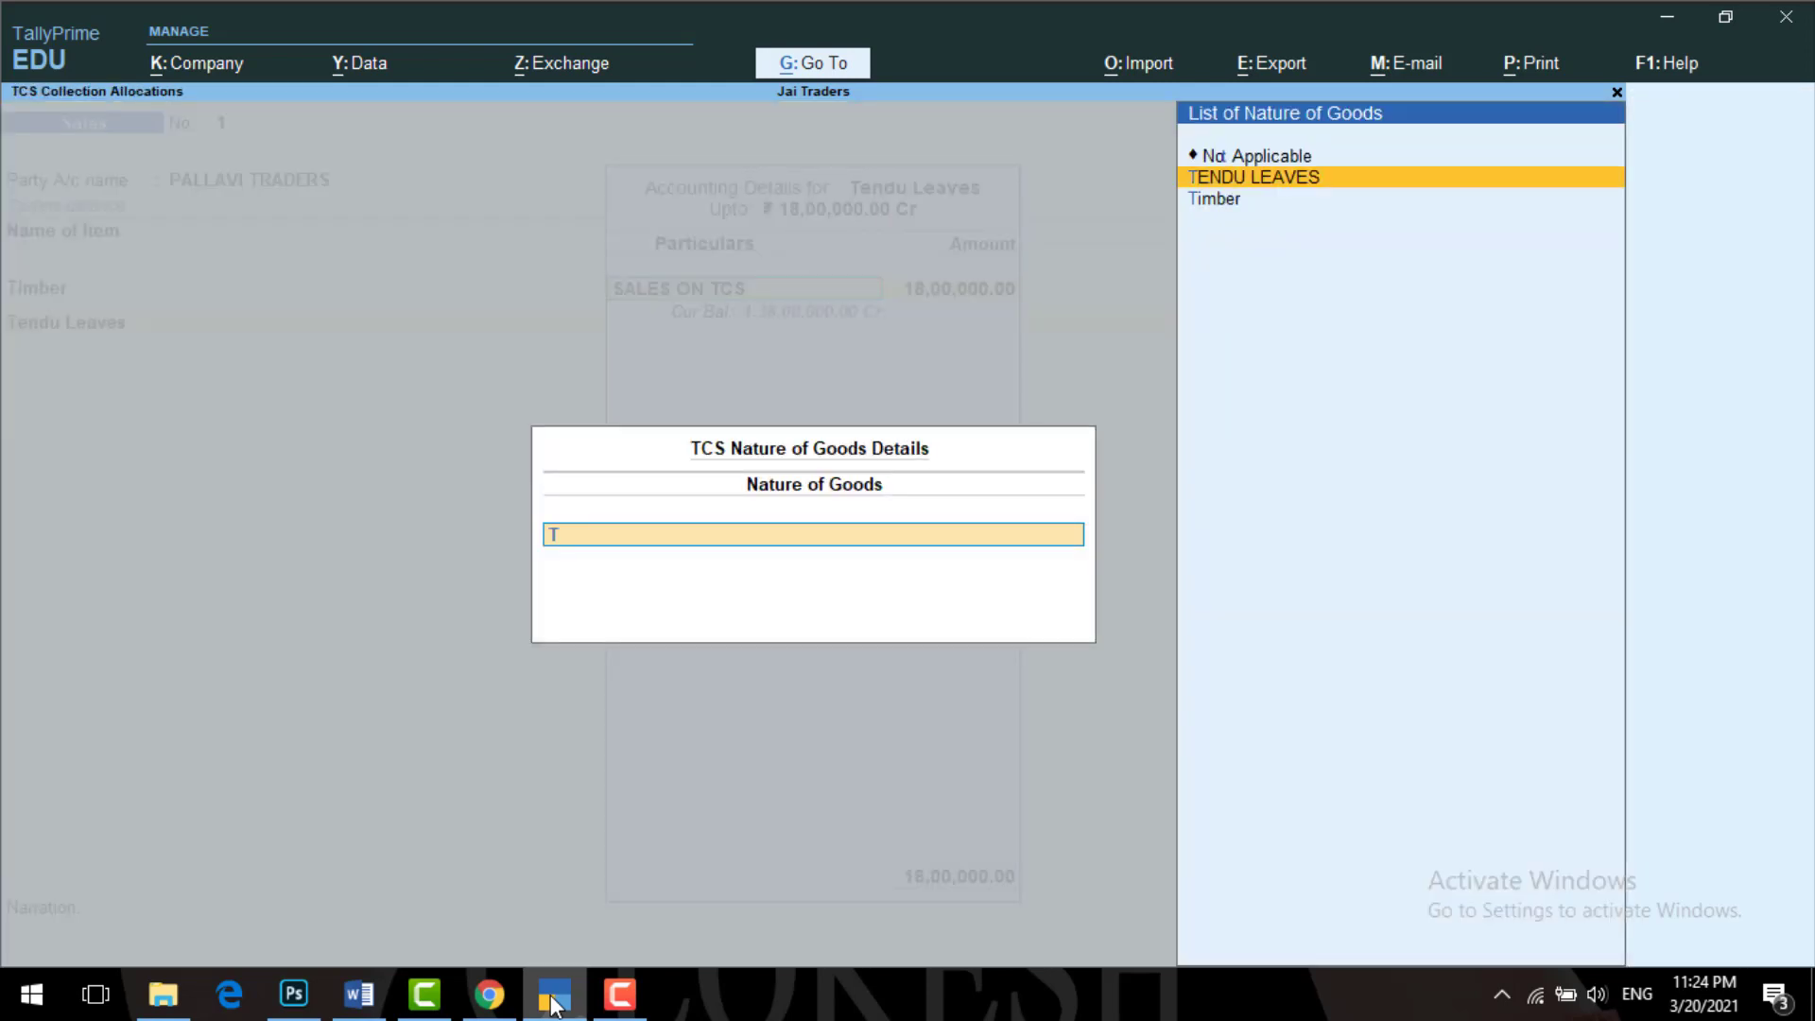
pyautogui.press('Return')
pyautogui.press('Return')
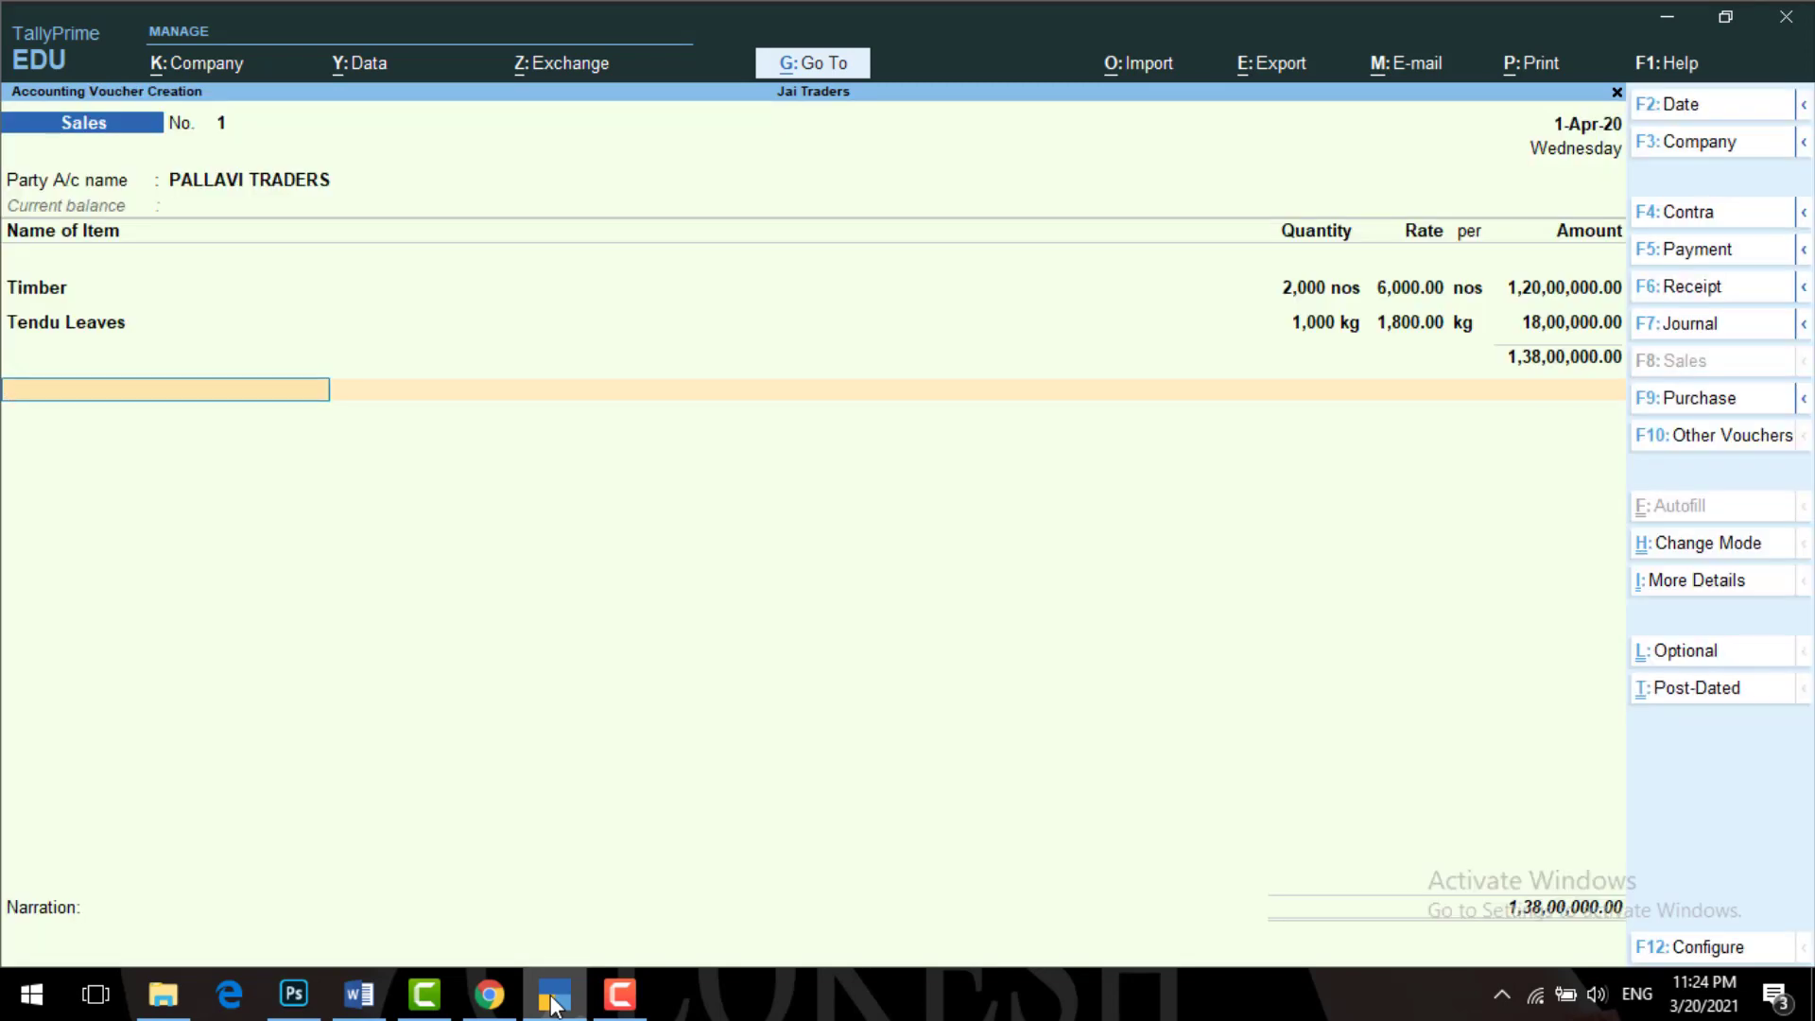
# - Add the TCS TA ledger with its 3,90,000.00 amount and save the Pallavi Traders sale
pyautogui.write('Tc')
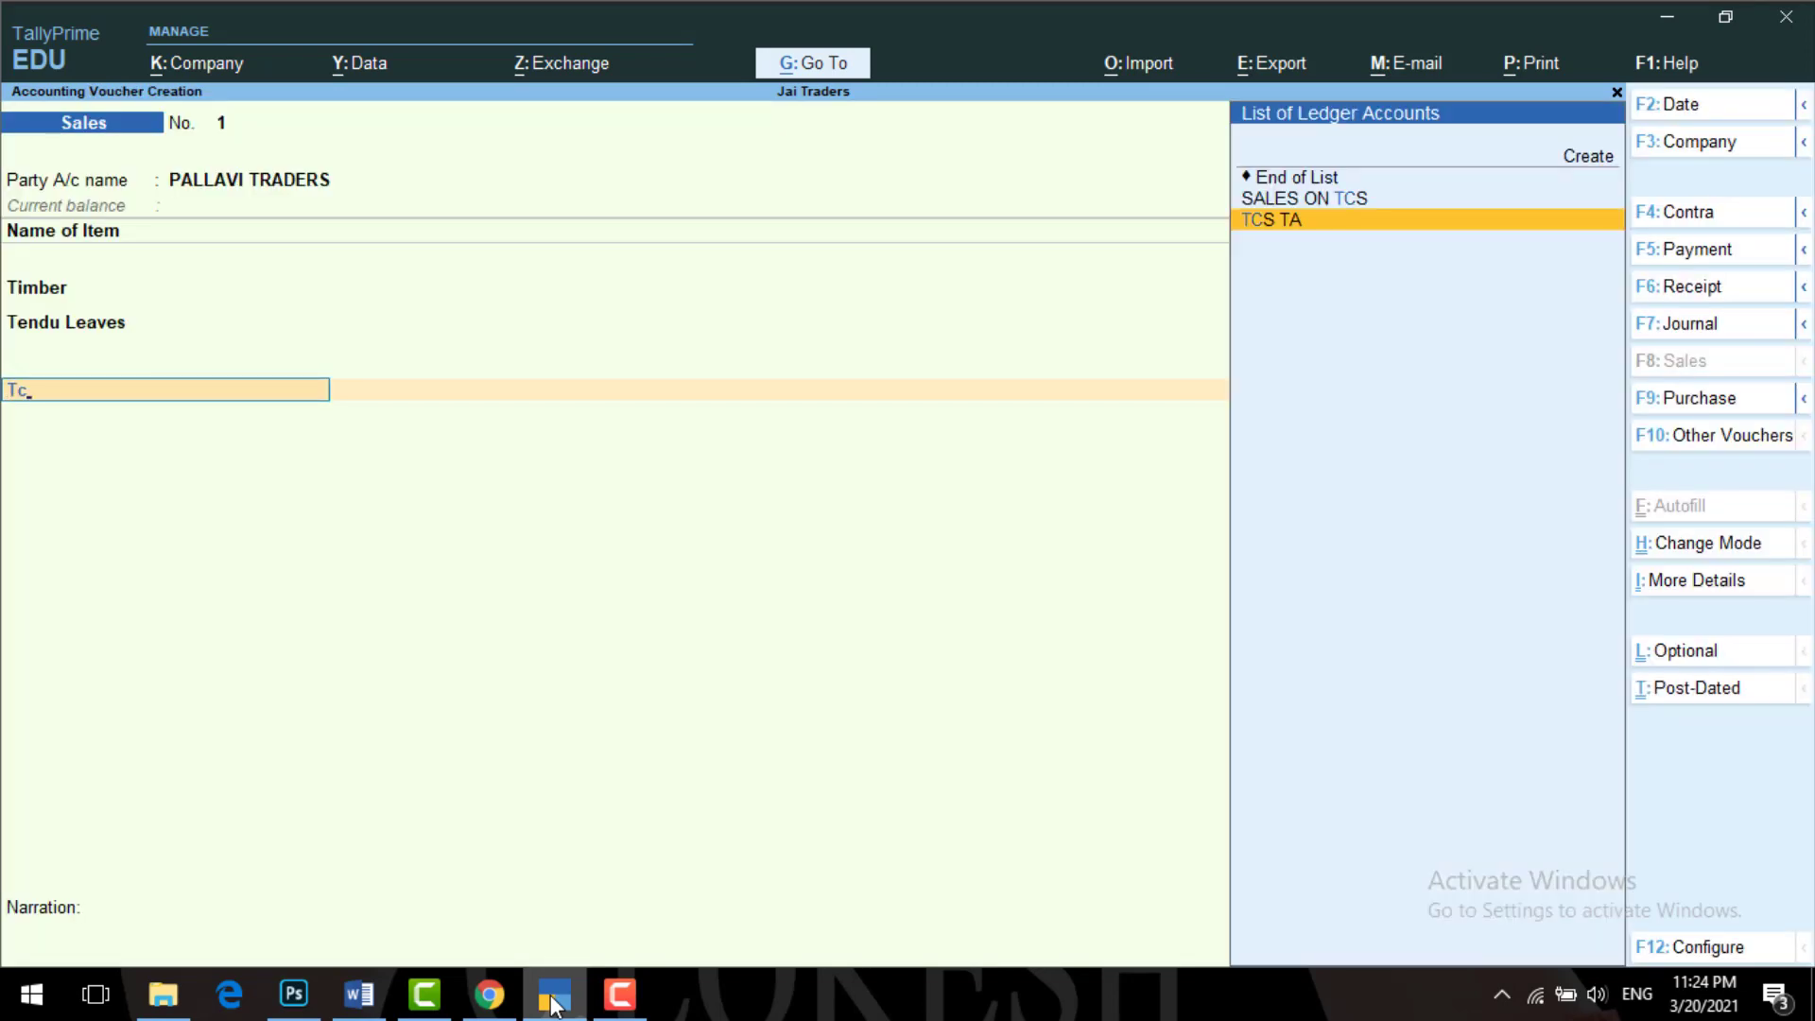
pyautogui.press('Return')
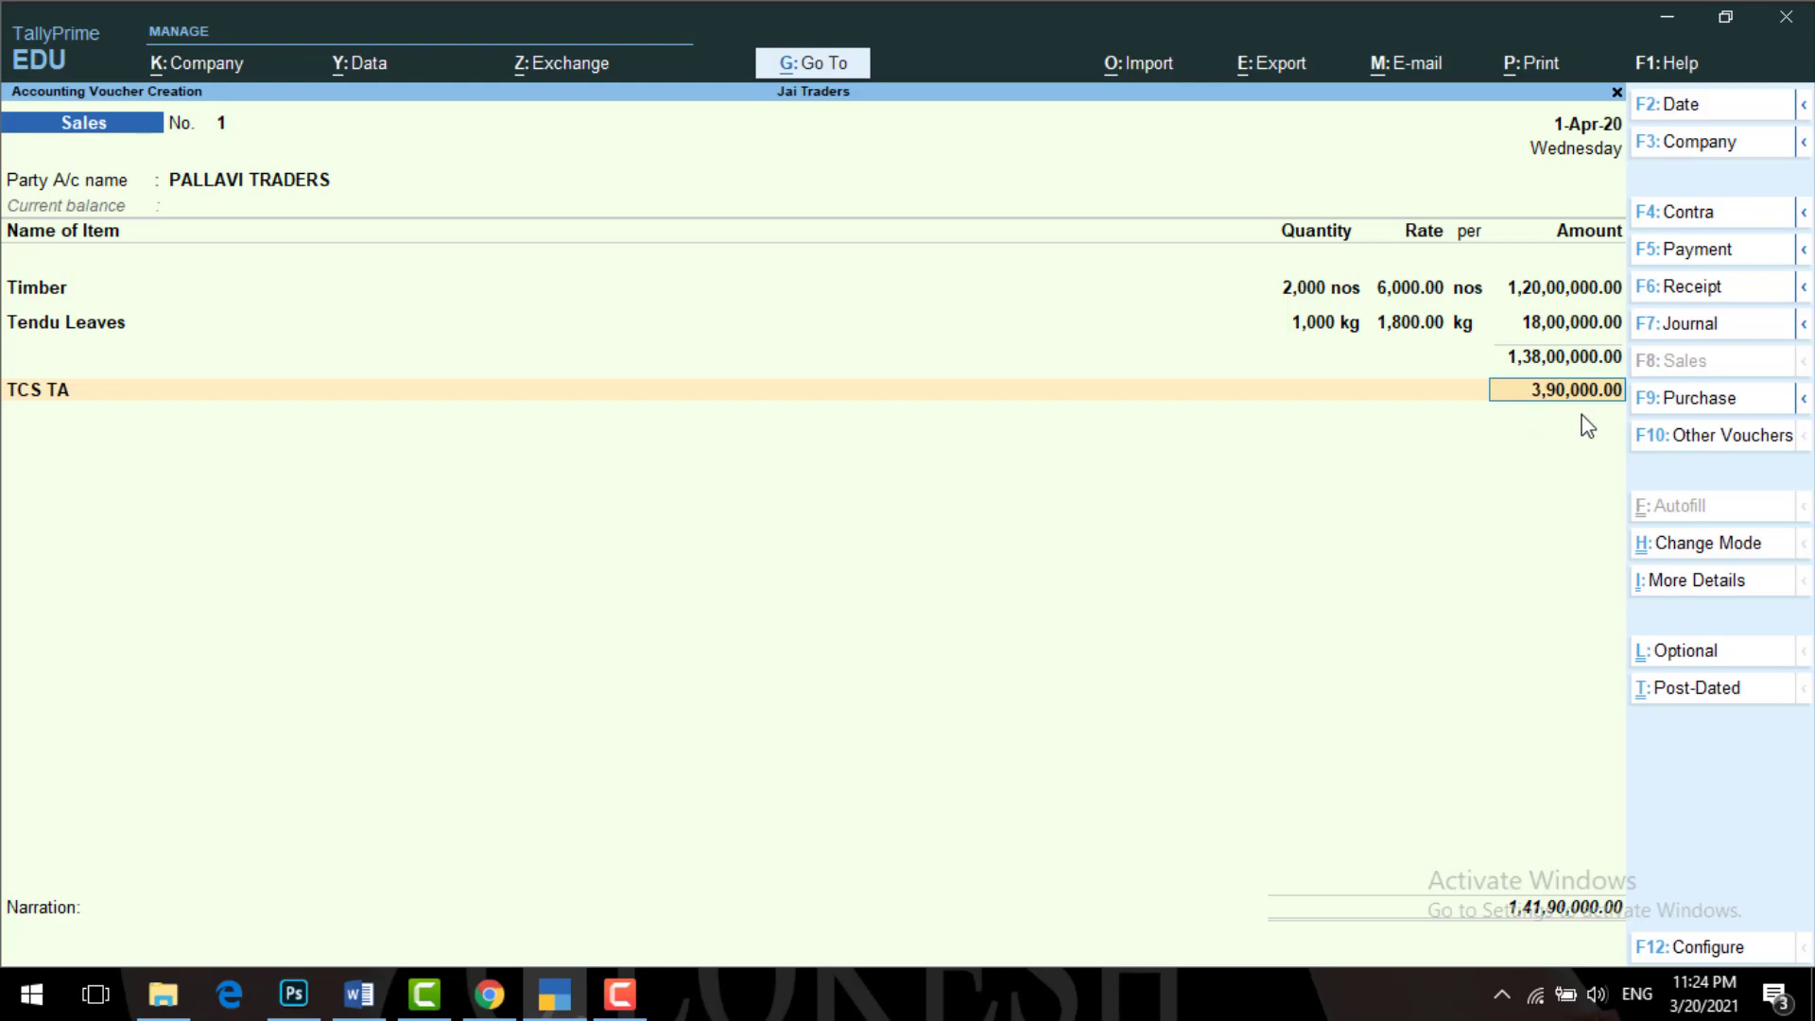
pyautogui.press('Return')
pyautogui.press('Return')
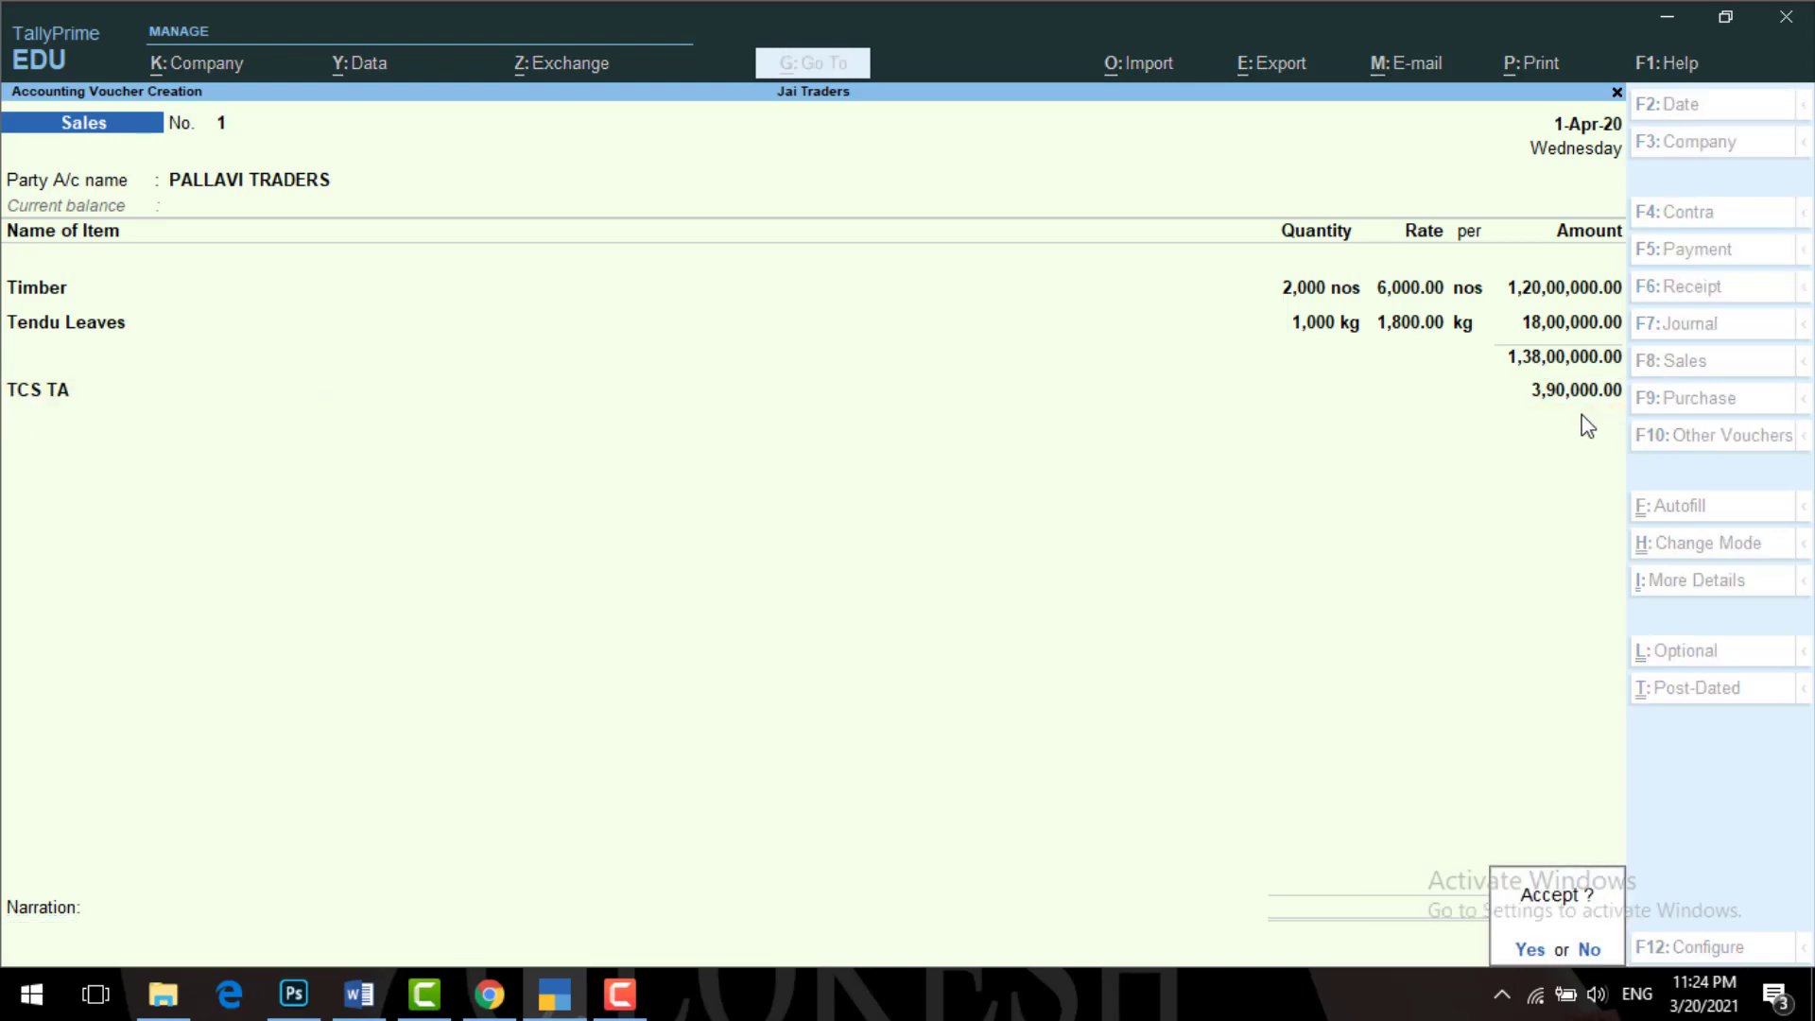
pyautogui.press('Return')
# - Bill JAI TRADERS for 1,000 kg of Scrap
pyautogui.press('Down')
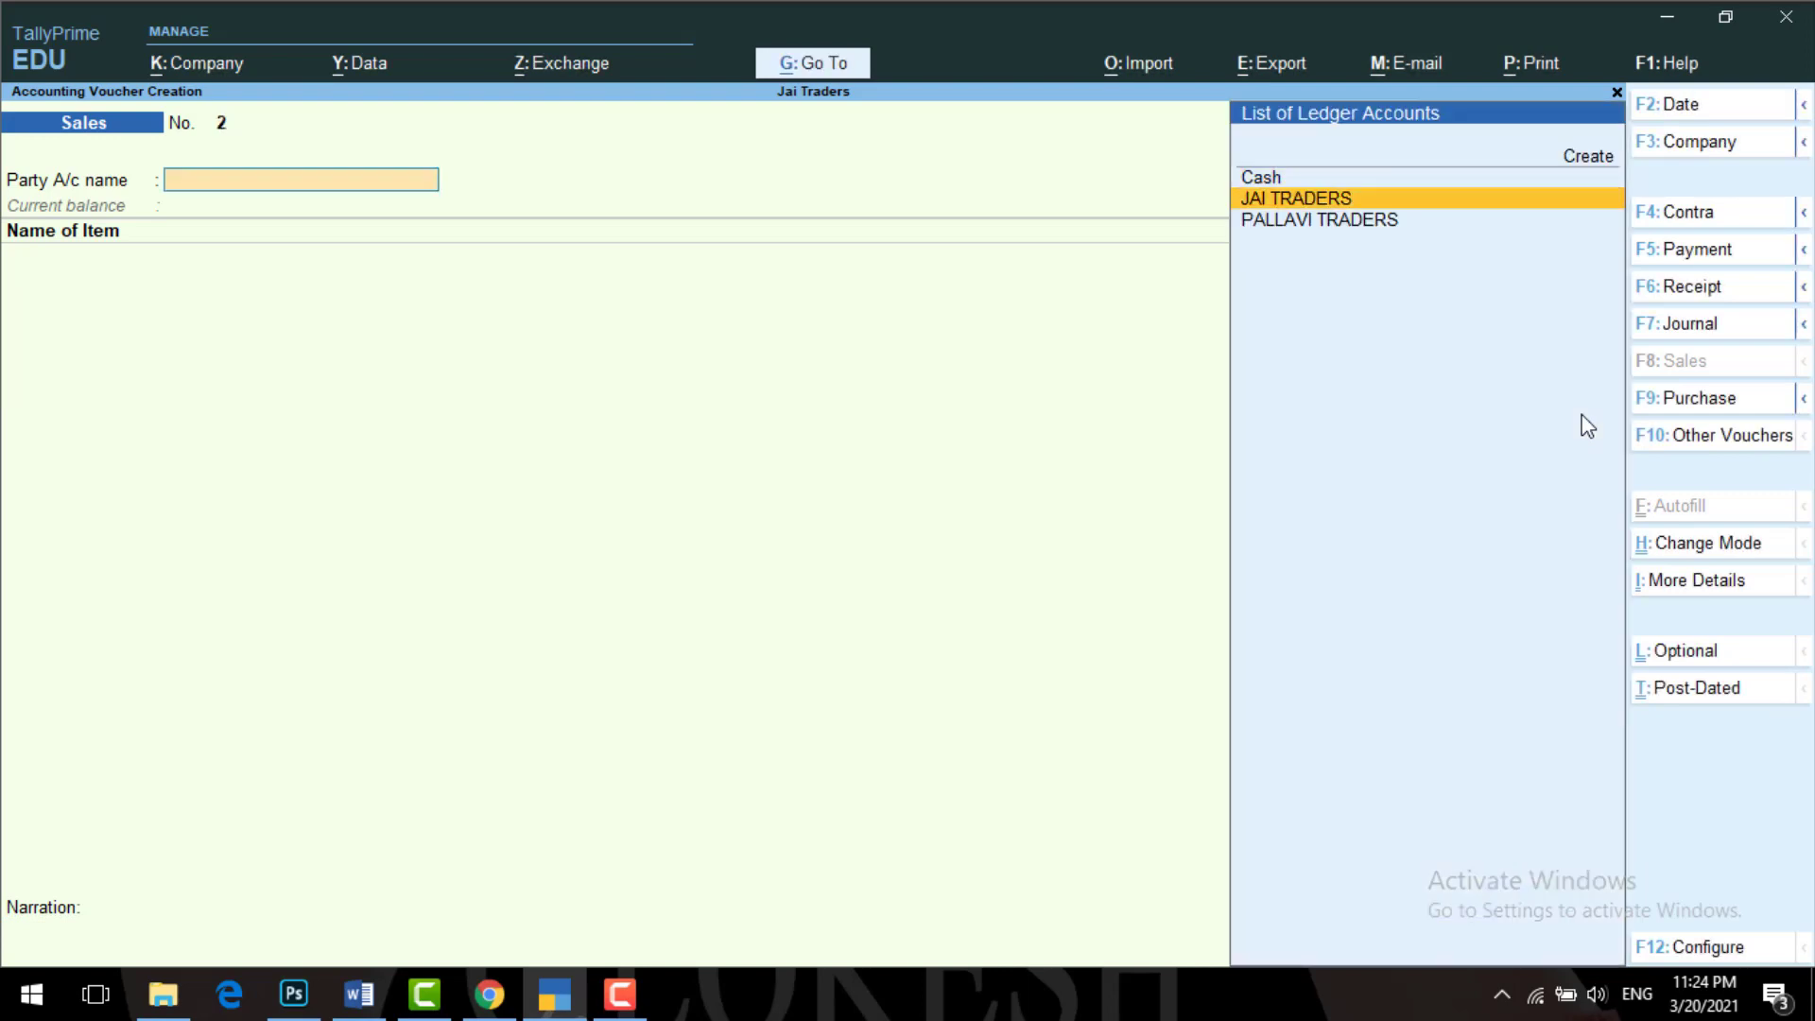
pyautogui.press('Return')
pyautogui.press('Return')
pyautogui.press('Return')
pyautogui.press('Return')
pyautogui.press('Return')
pyautogui.press('Return')
pyautogui.press('Return')
pyautogui.press('Return')
pyautogui.press('Return')
pyautogui.press('Return')
pyautogui.press('Return')
pyautogui.press('Return')
pyautogui.press('Return')
pyautogui.press('Return')
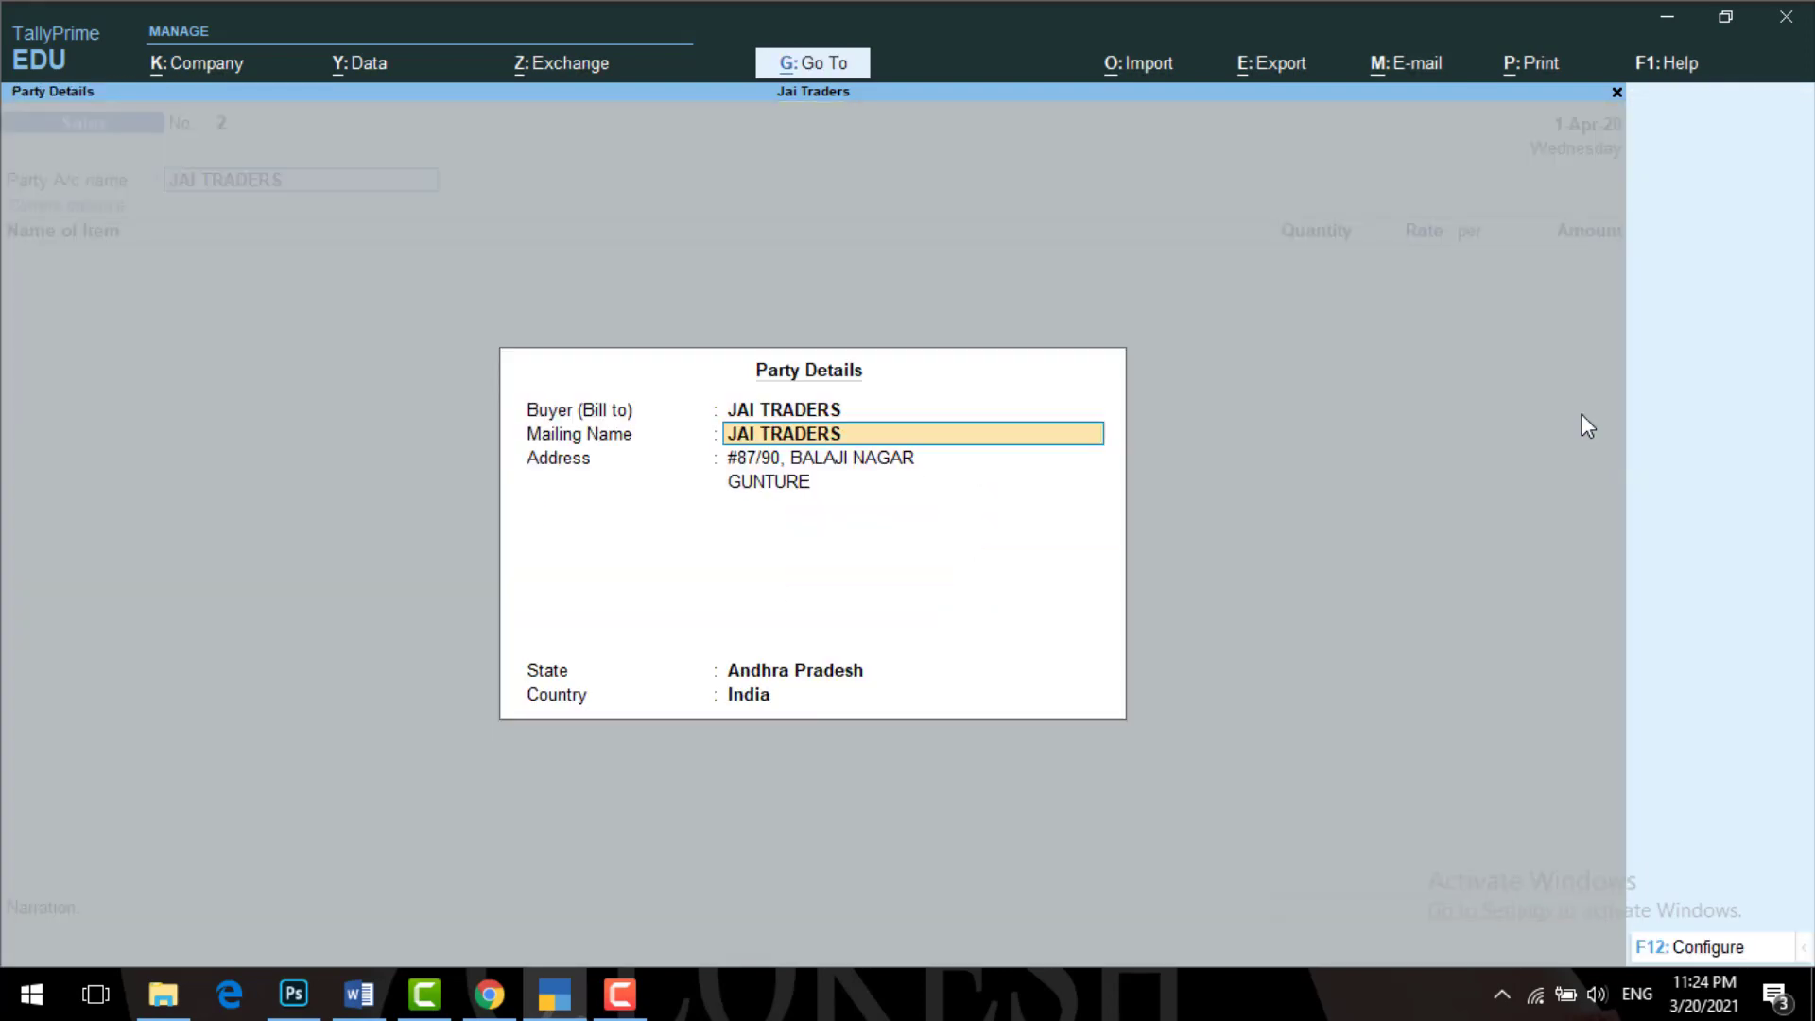
pyautogui.write('S')
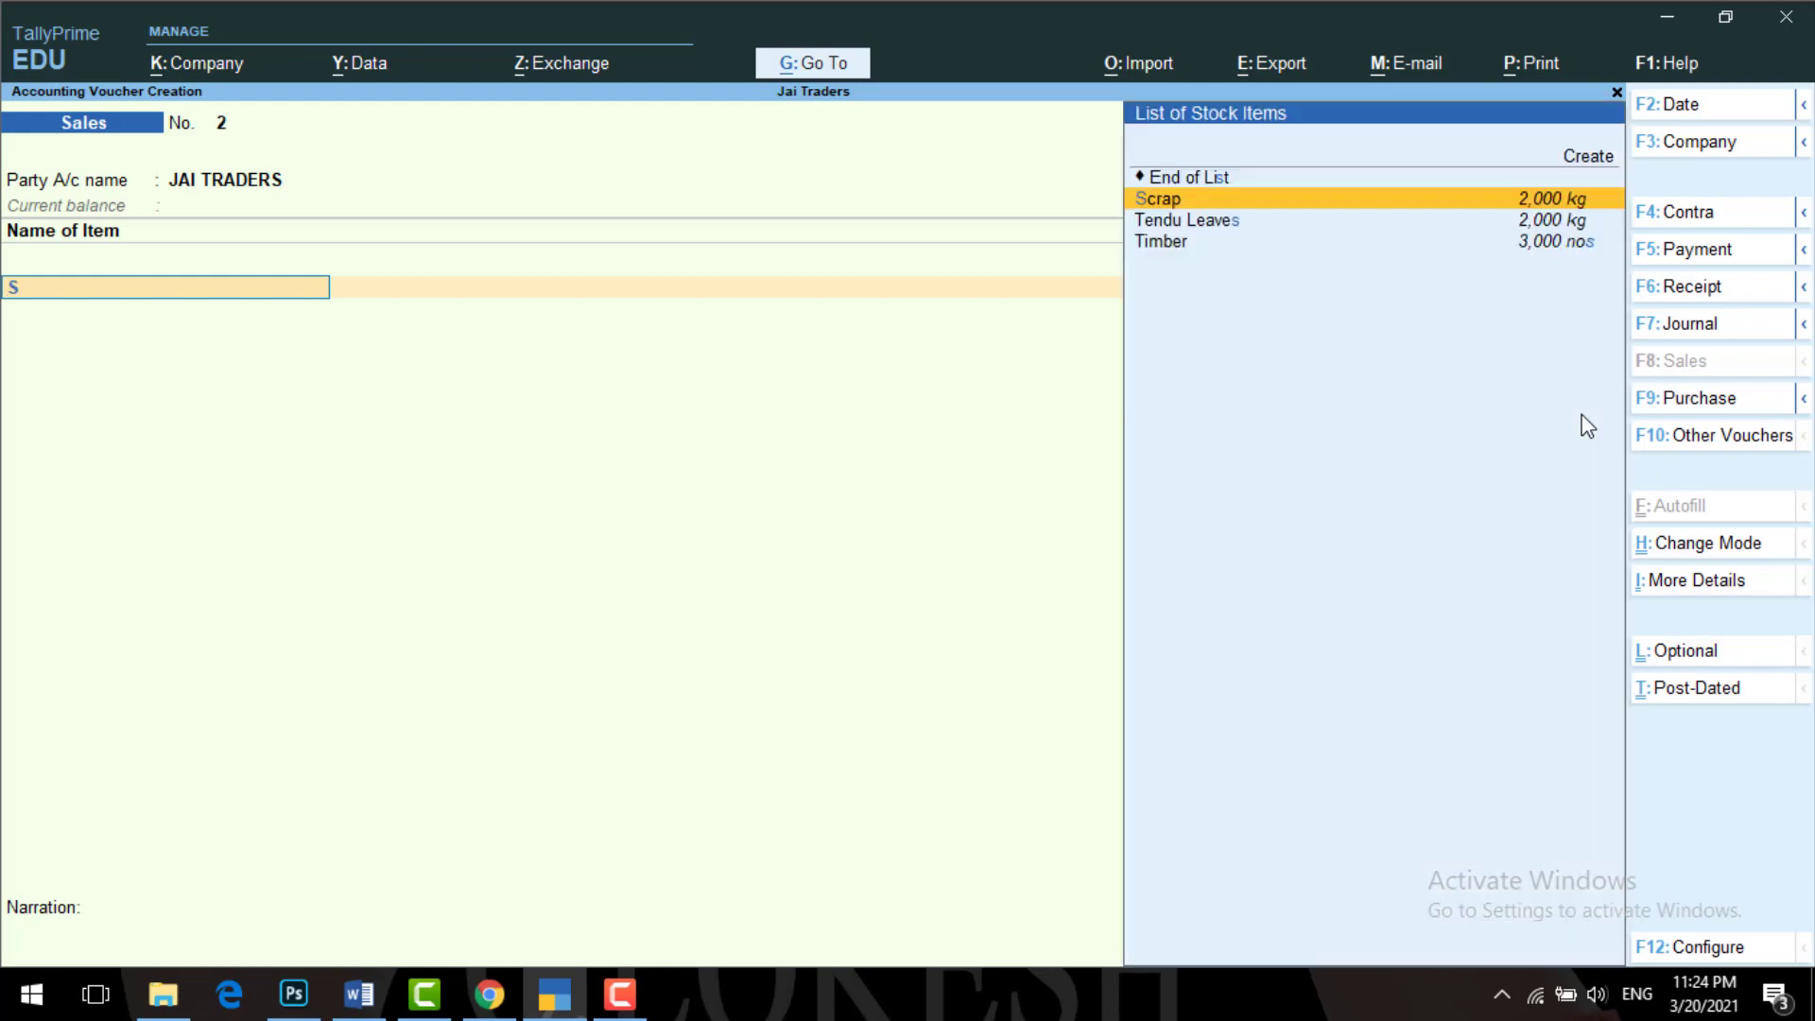
pyautogui.press('Return')
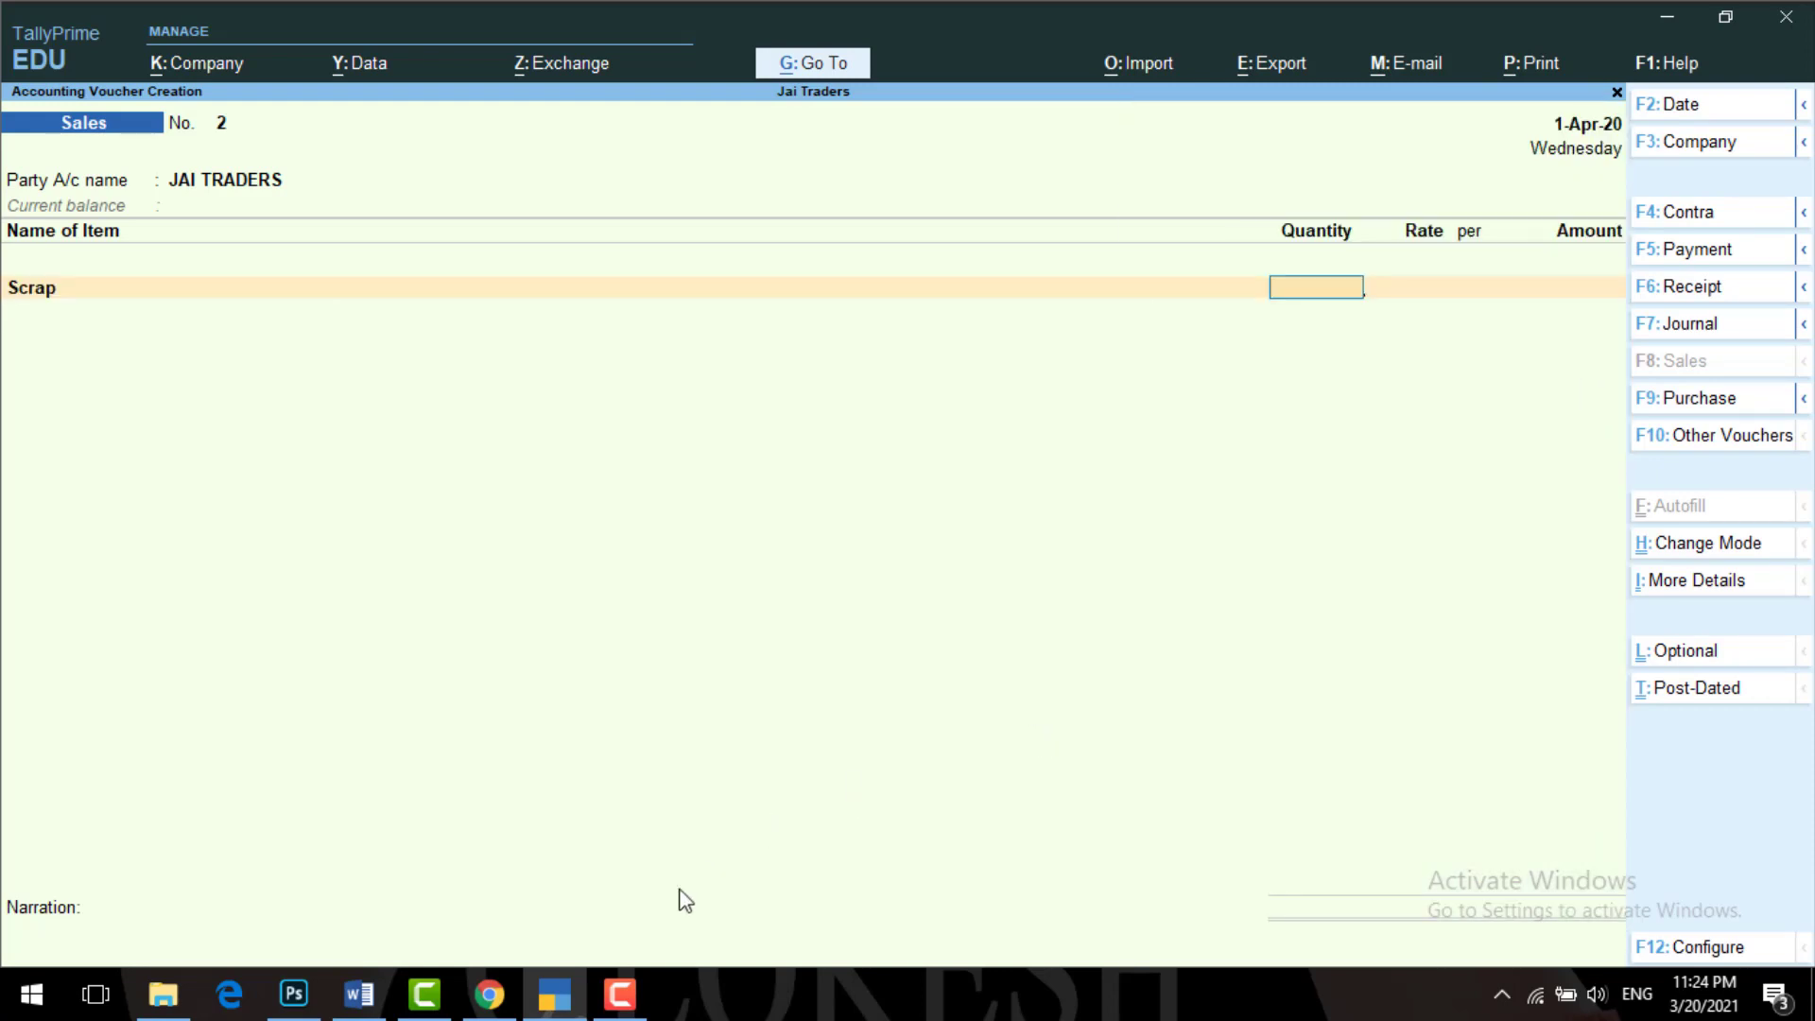
pyautogui.click(546, 1011)
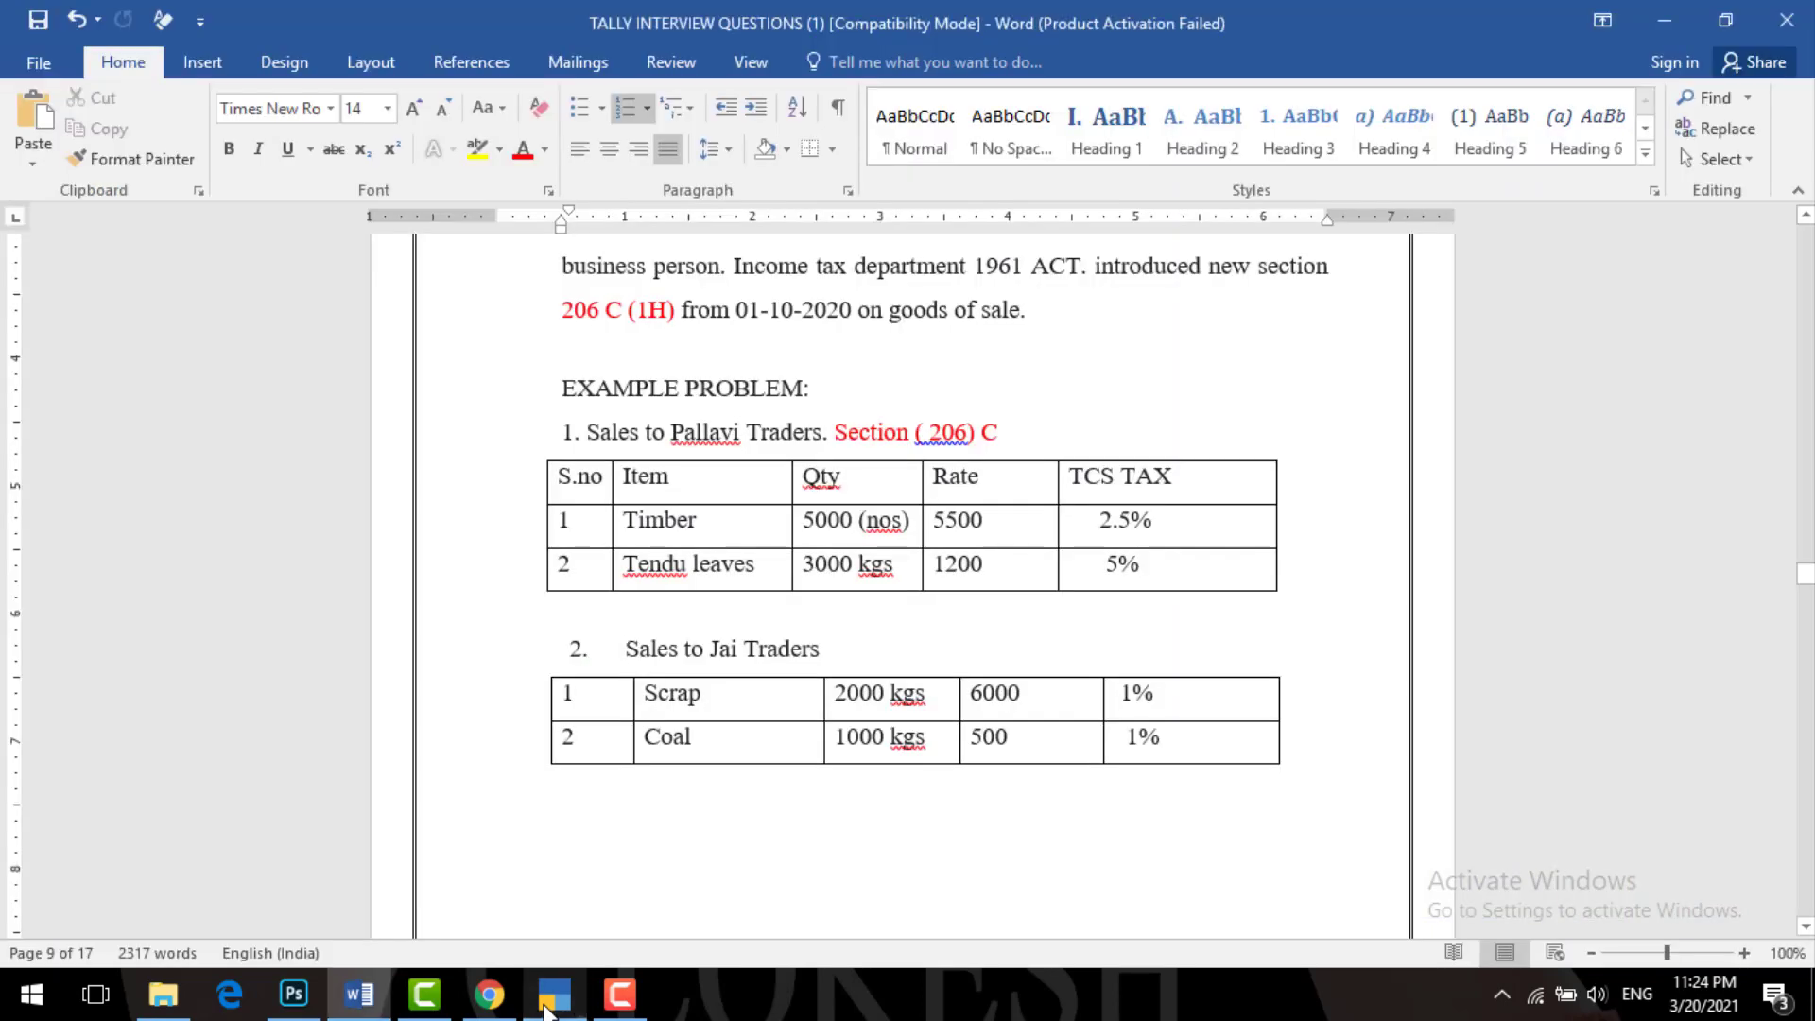
pyautogui.click(546, 1012)
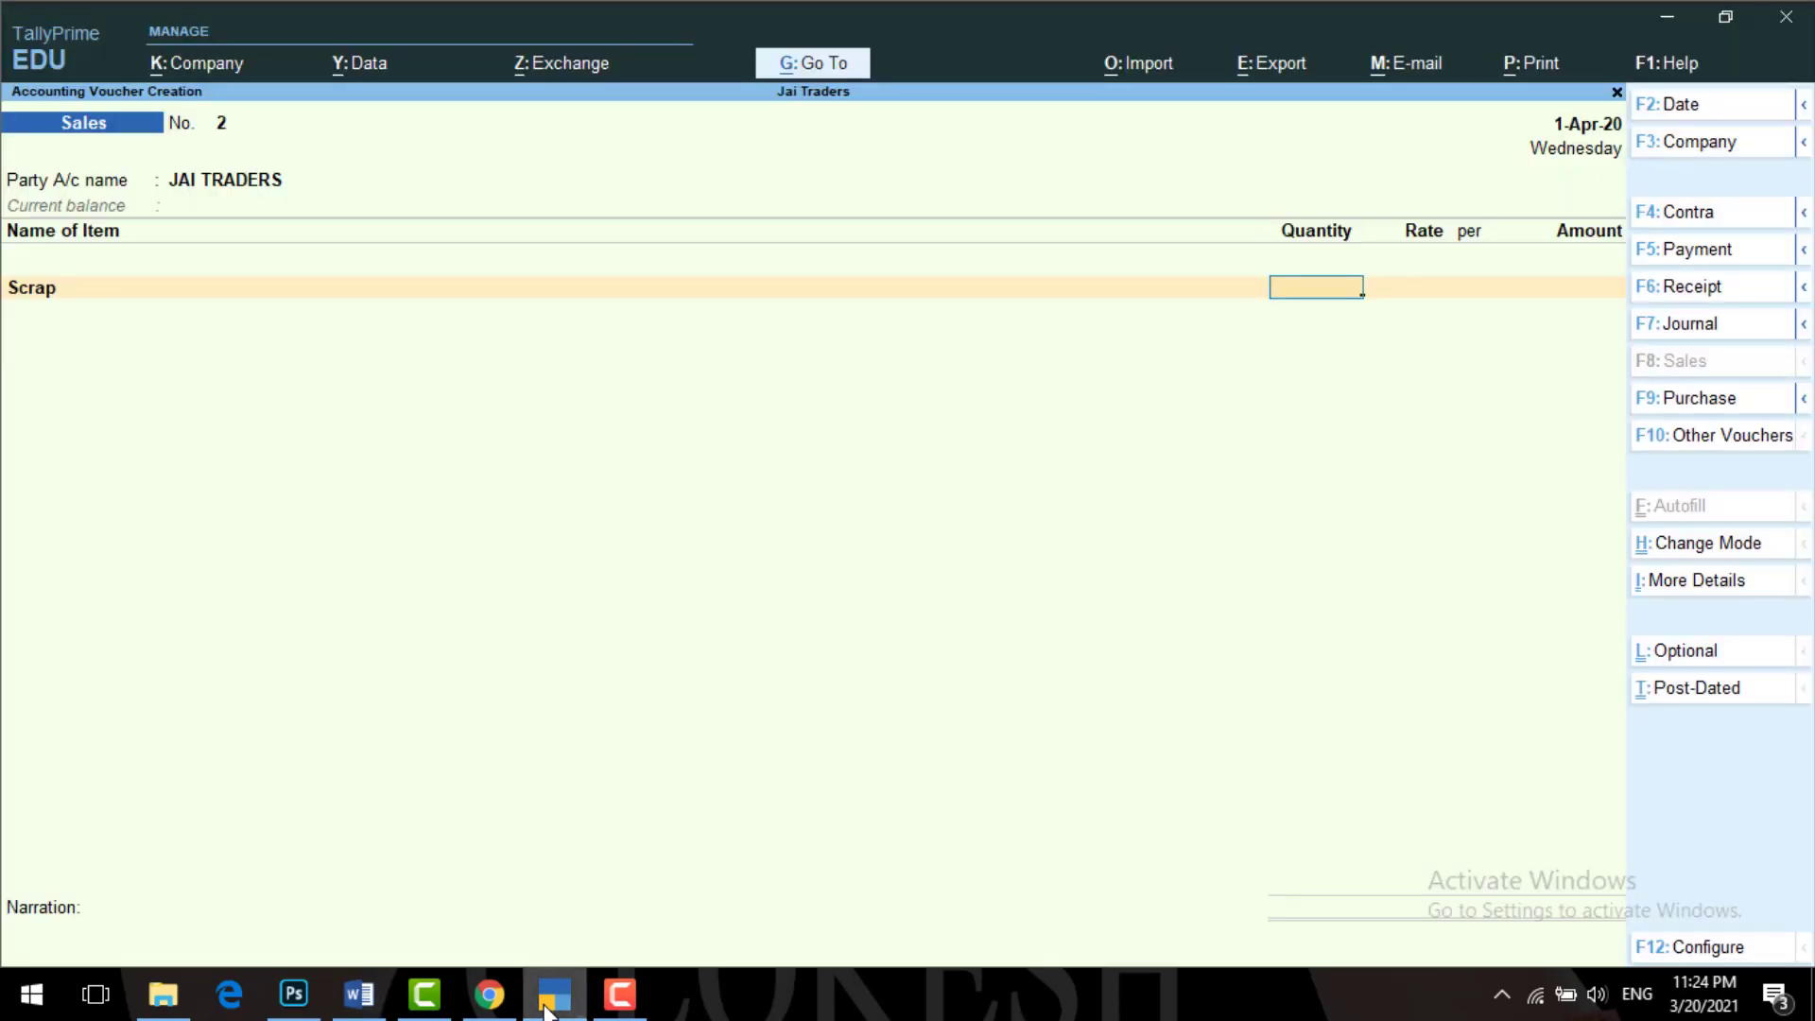
pyautogui.write('1000')
pyautogui.press('Return')
# - Price Scrap at 7,000.00 under SALES ON TCS with nature of goods SCRAP
pyautogui.click(547, 1012)
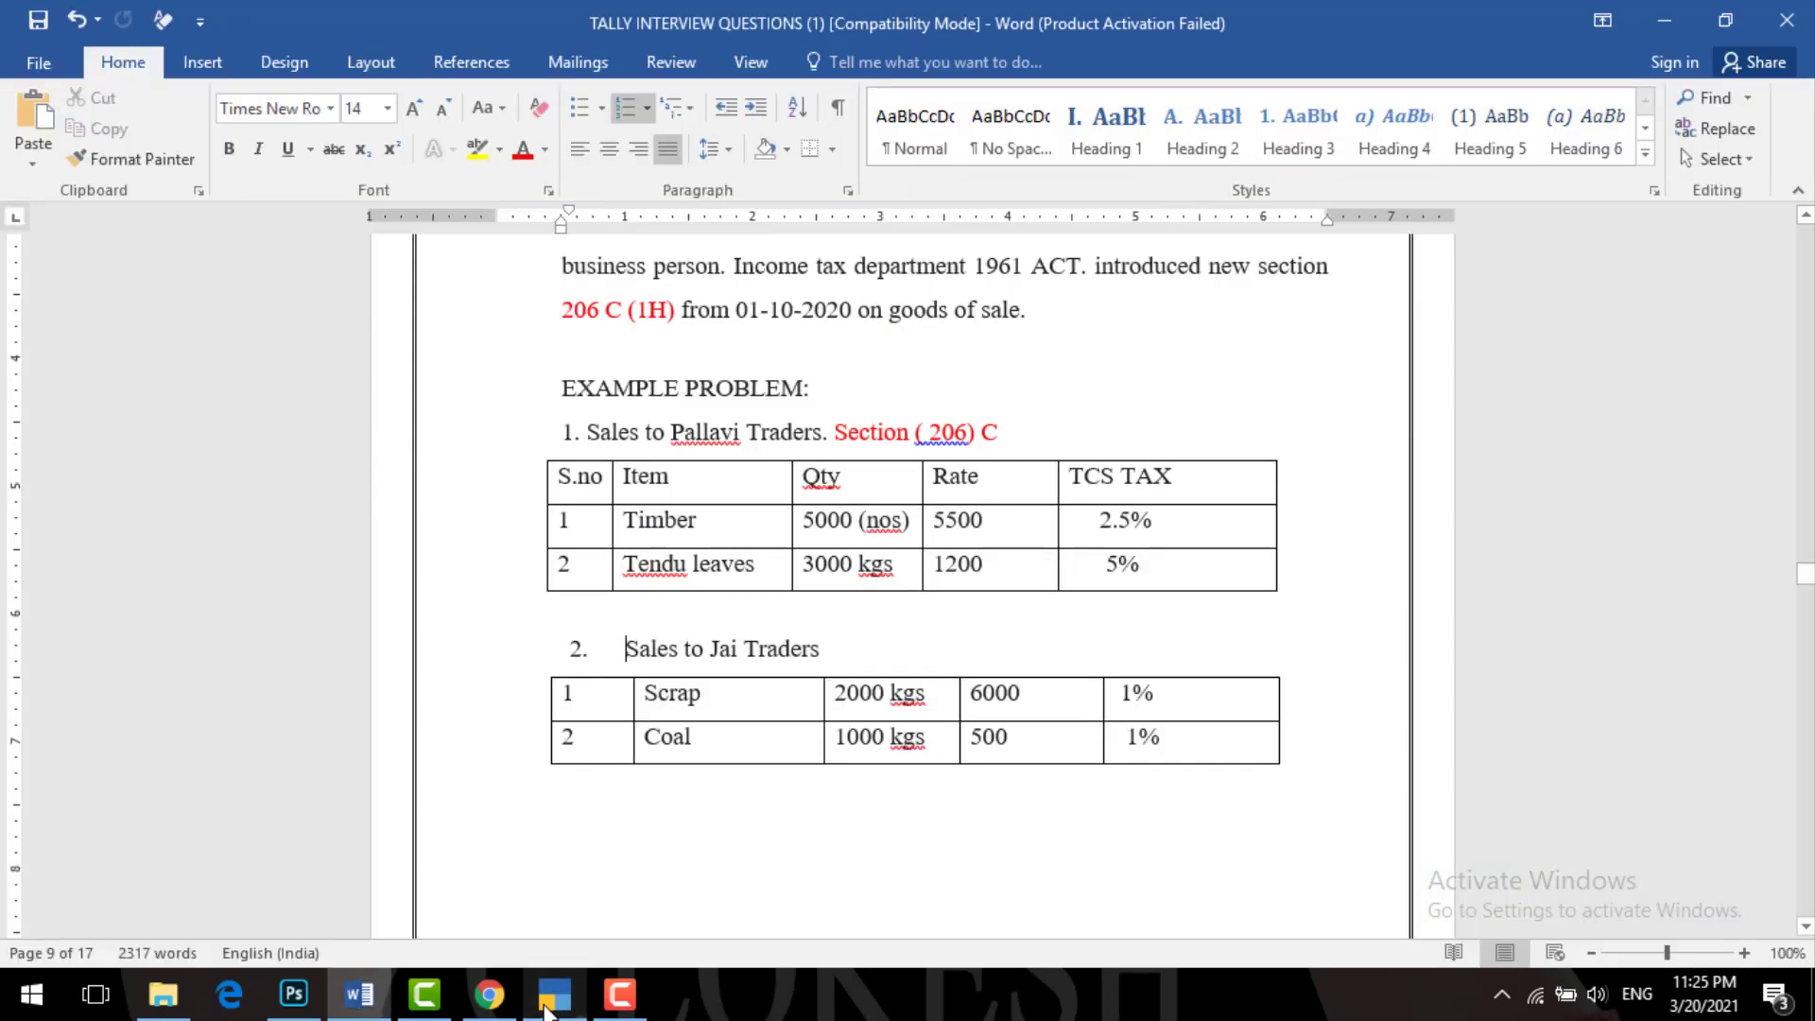
pyautogui.click(547, 1011)
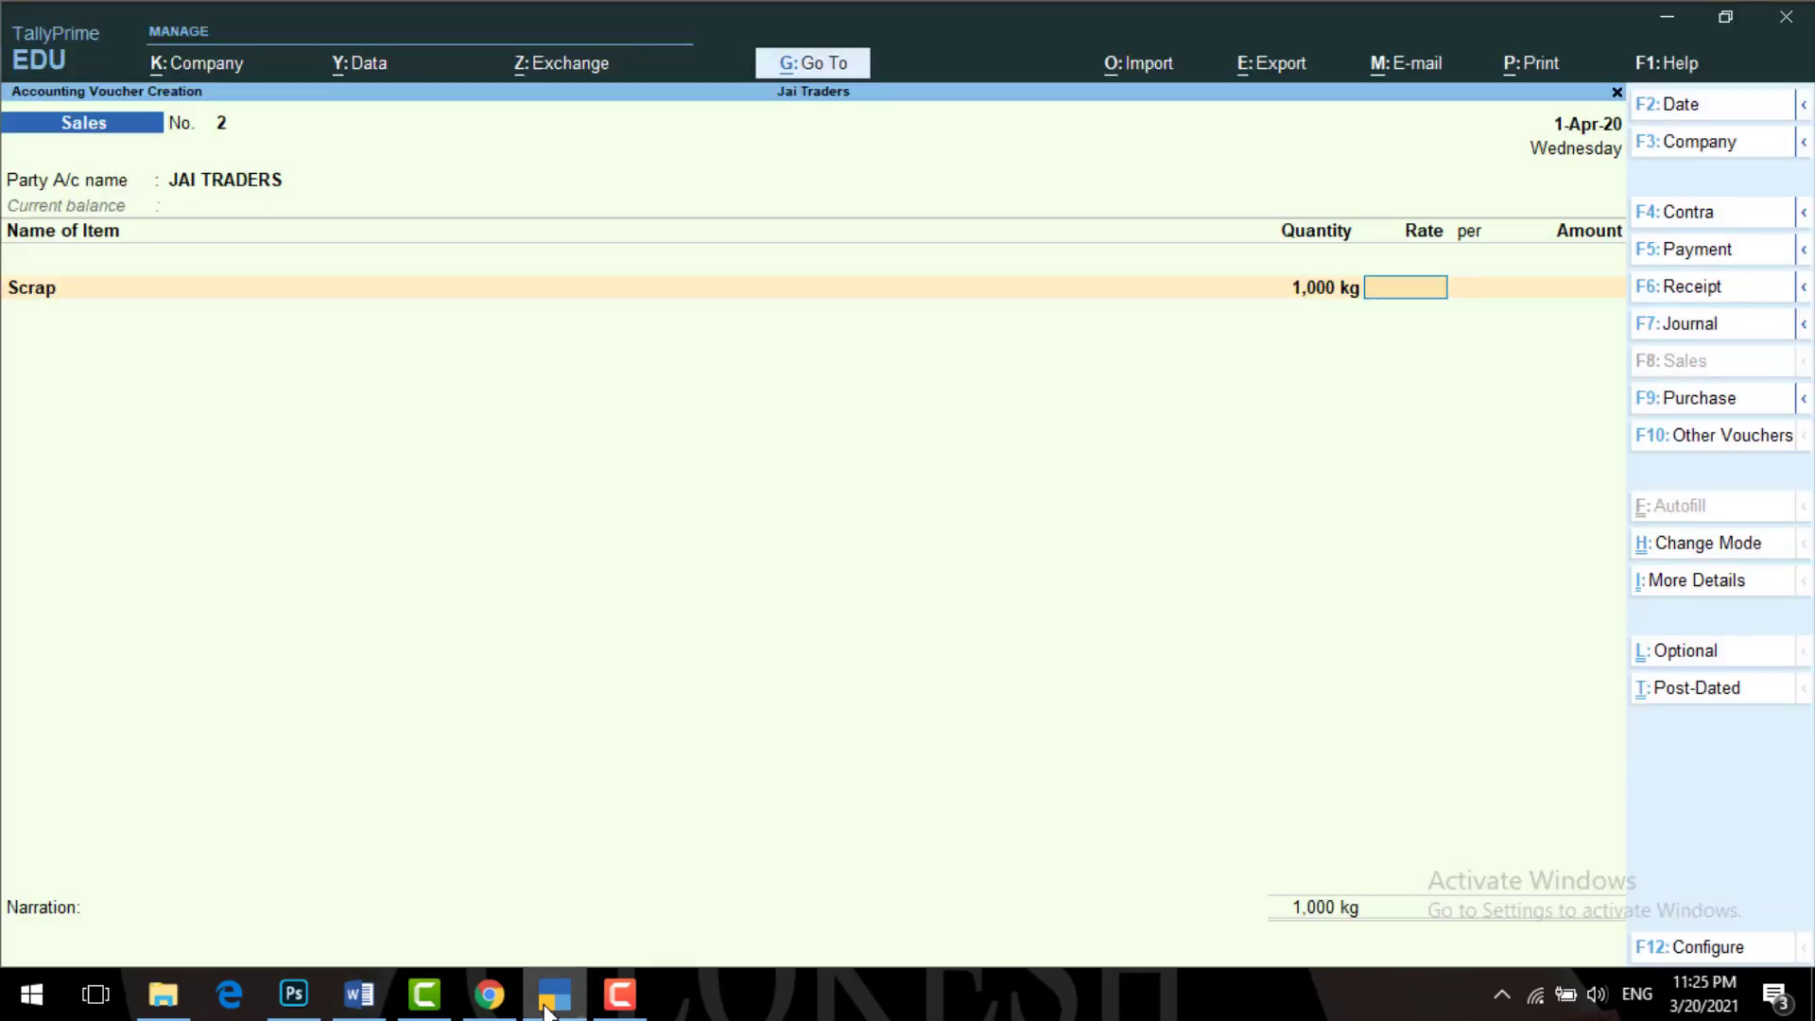
pyautogui.write('7000')
pyautogui.press('Return')
pyautogui.press('Return')
pyautogui.press('Return')
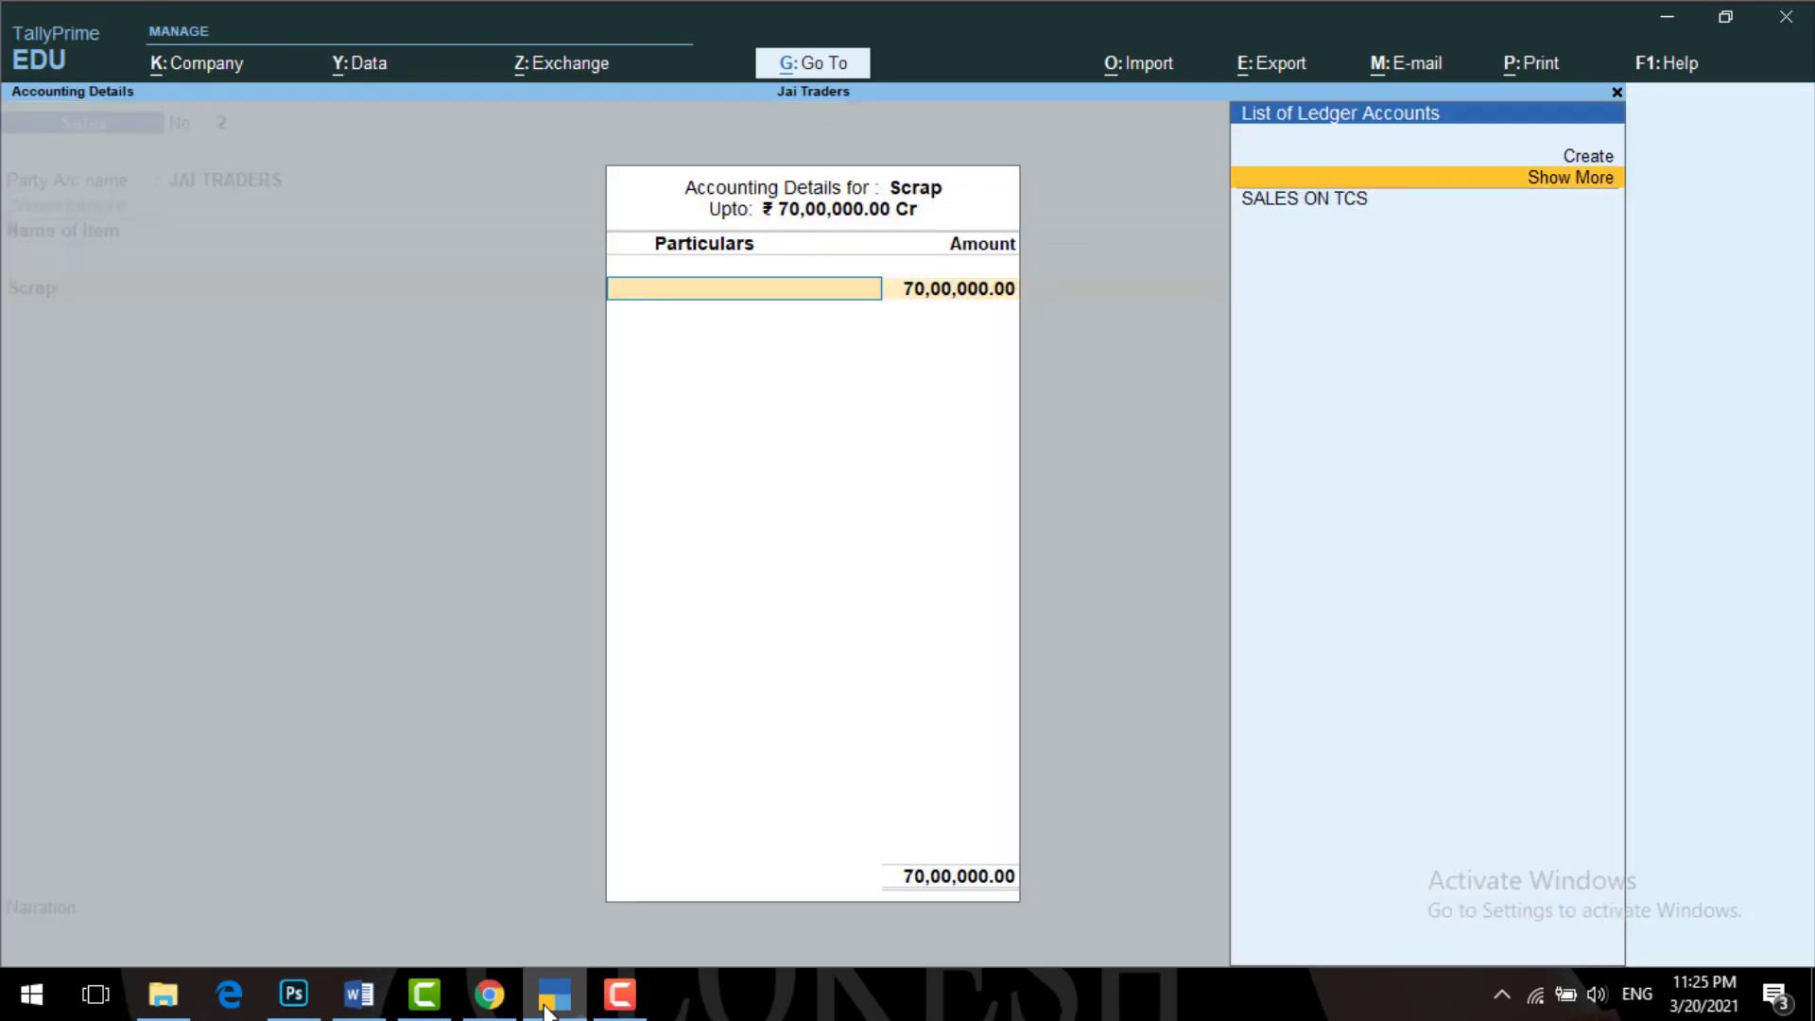
pyautogui.press('Down')
pyautogui.press('Return')
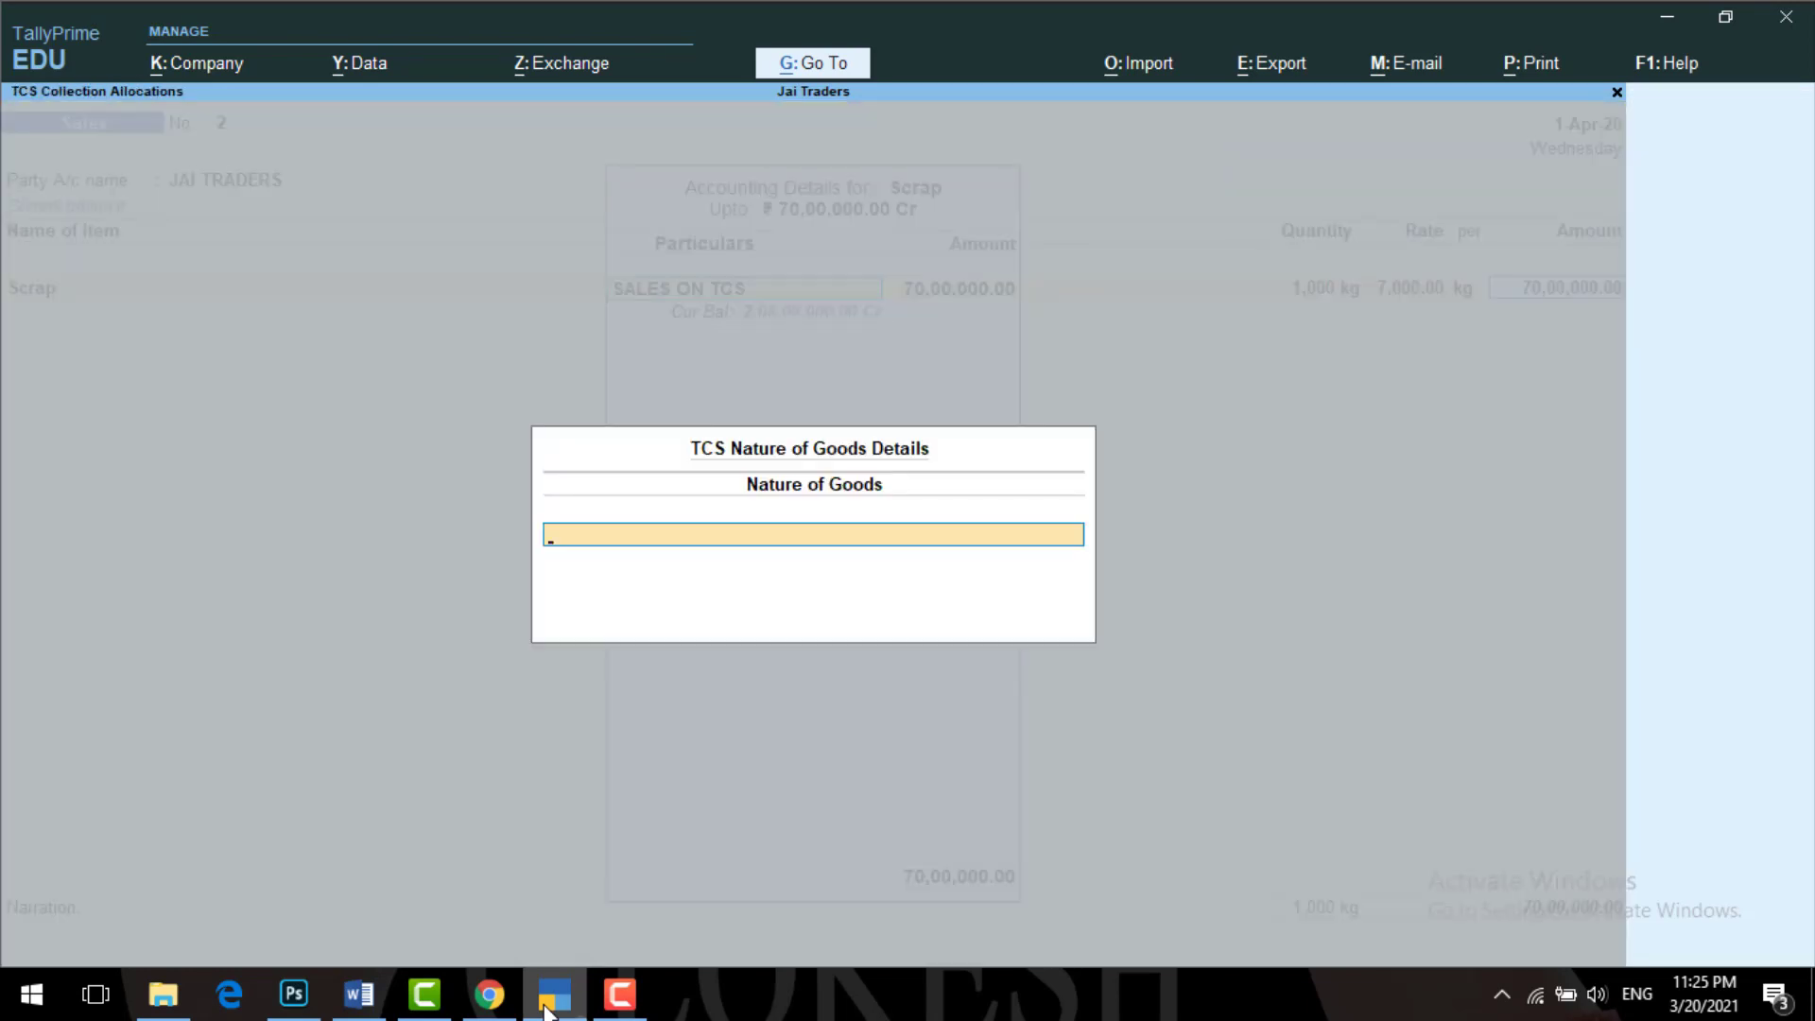
pyautogui.write('S')
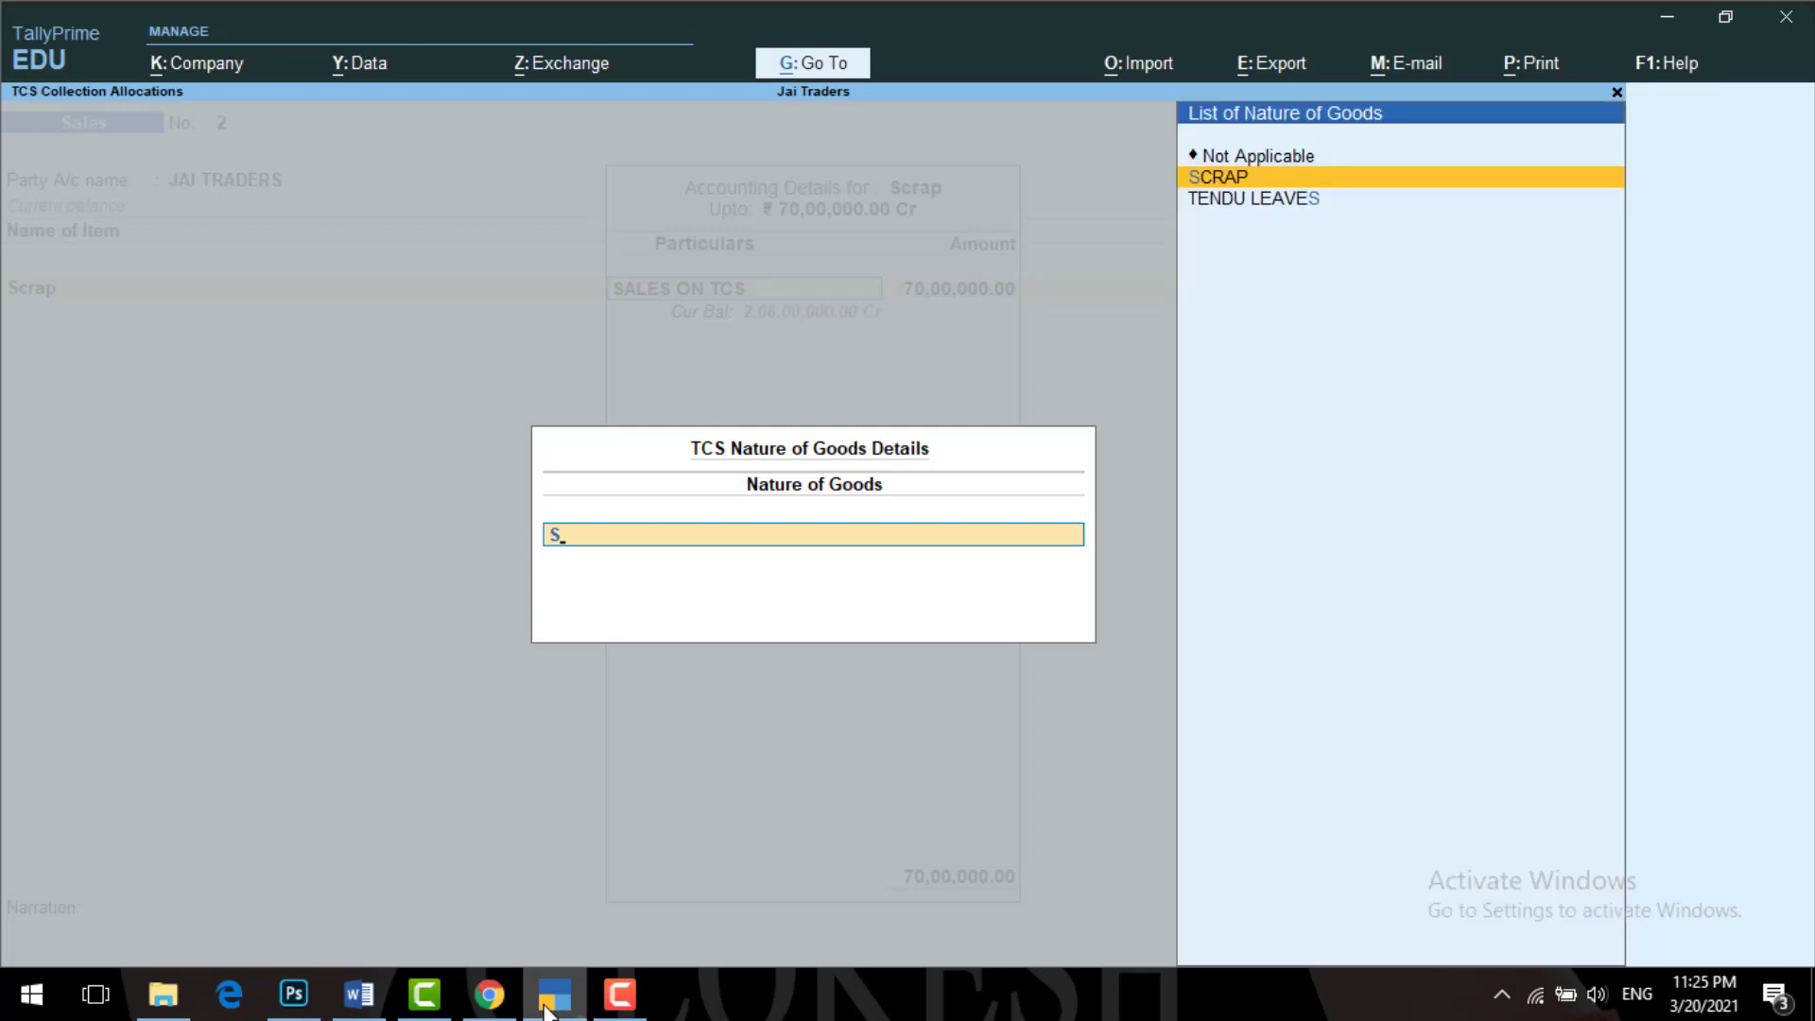
pyautogui.press('Return')
# - Select Coal as the next item and look up its figures
pyautogui.press('Return')
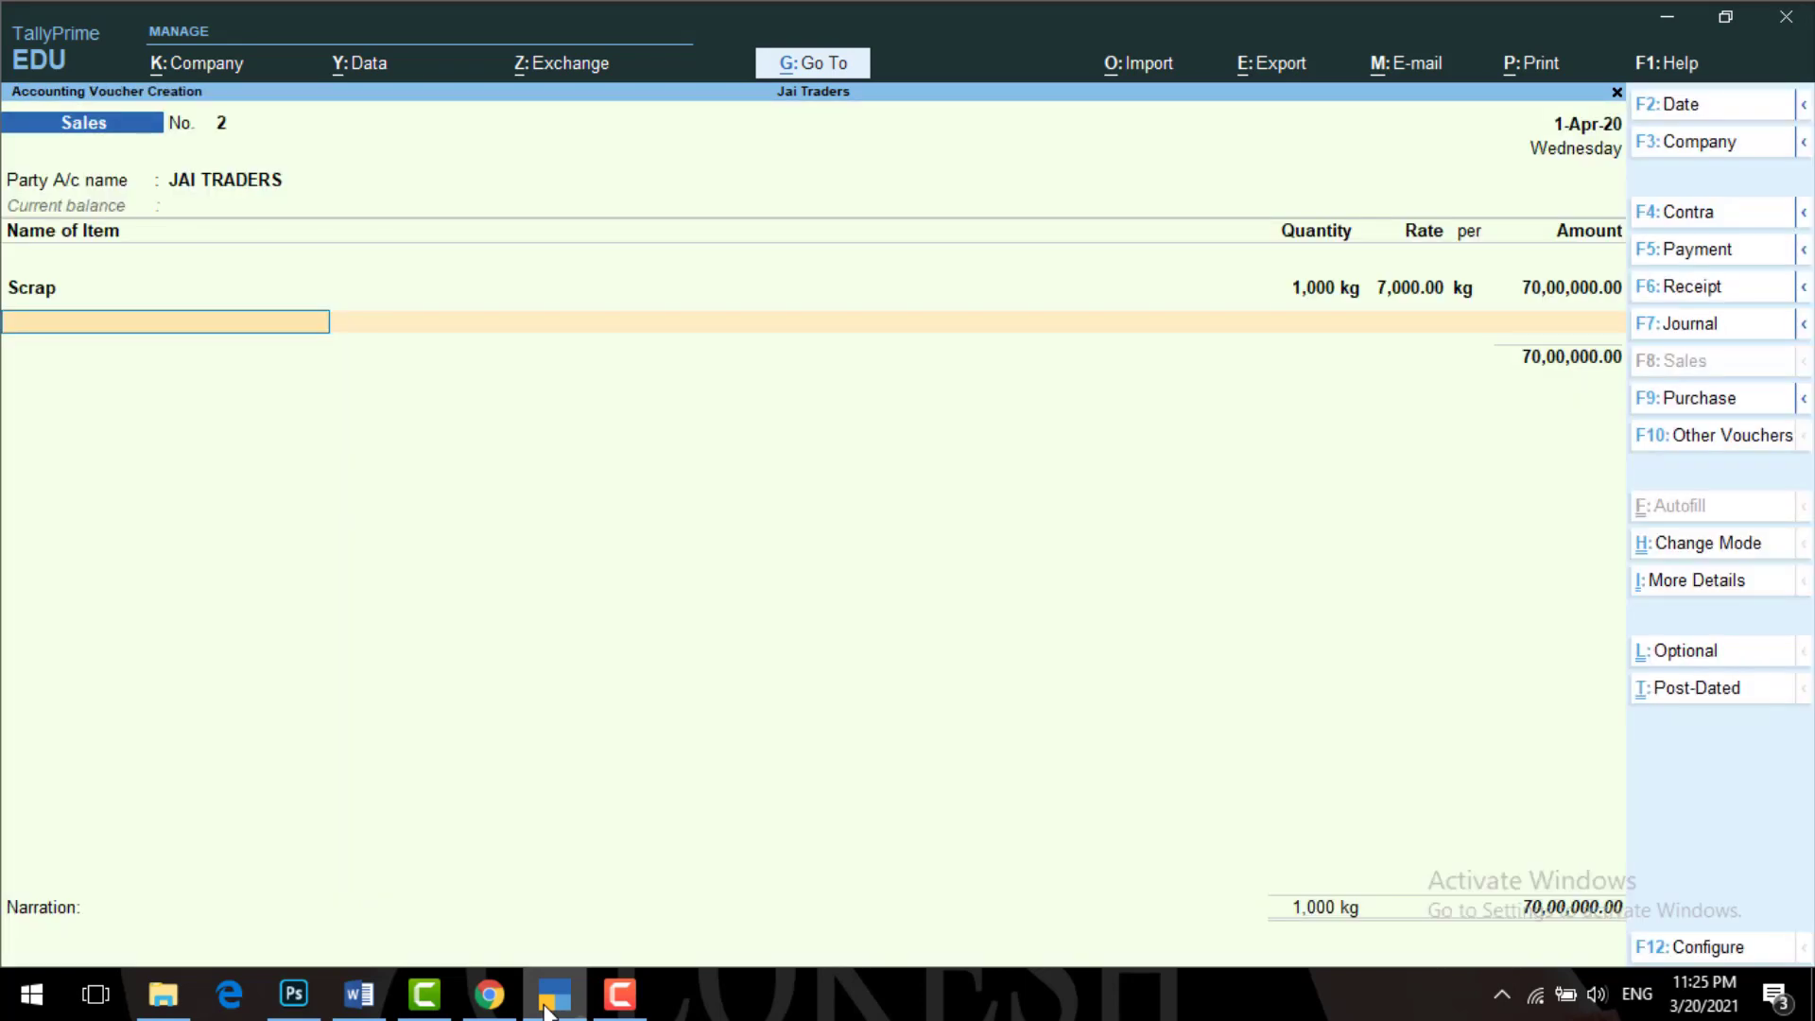
pyautogui.write('Co')
pyautogui.press('Return')
pyautogui.click(546, 1011)
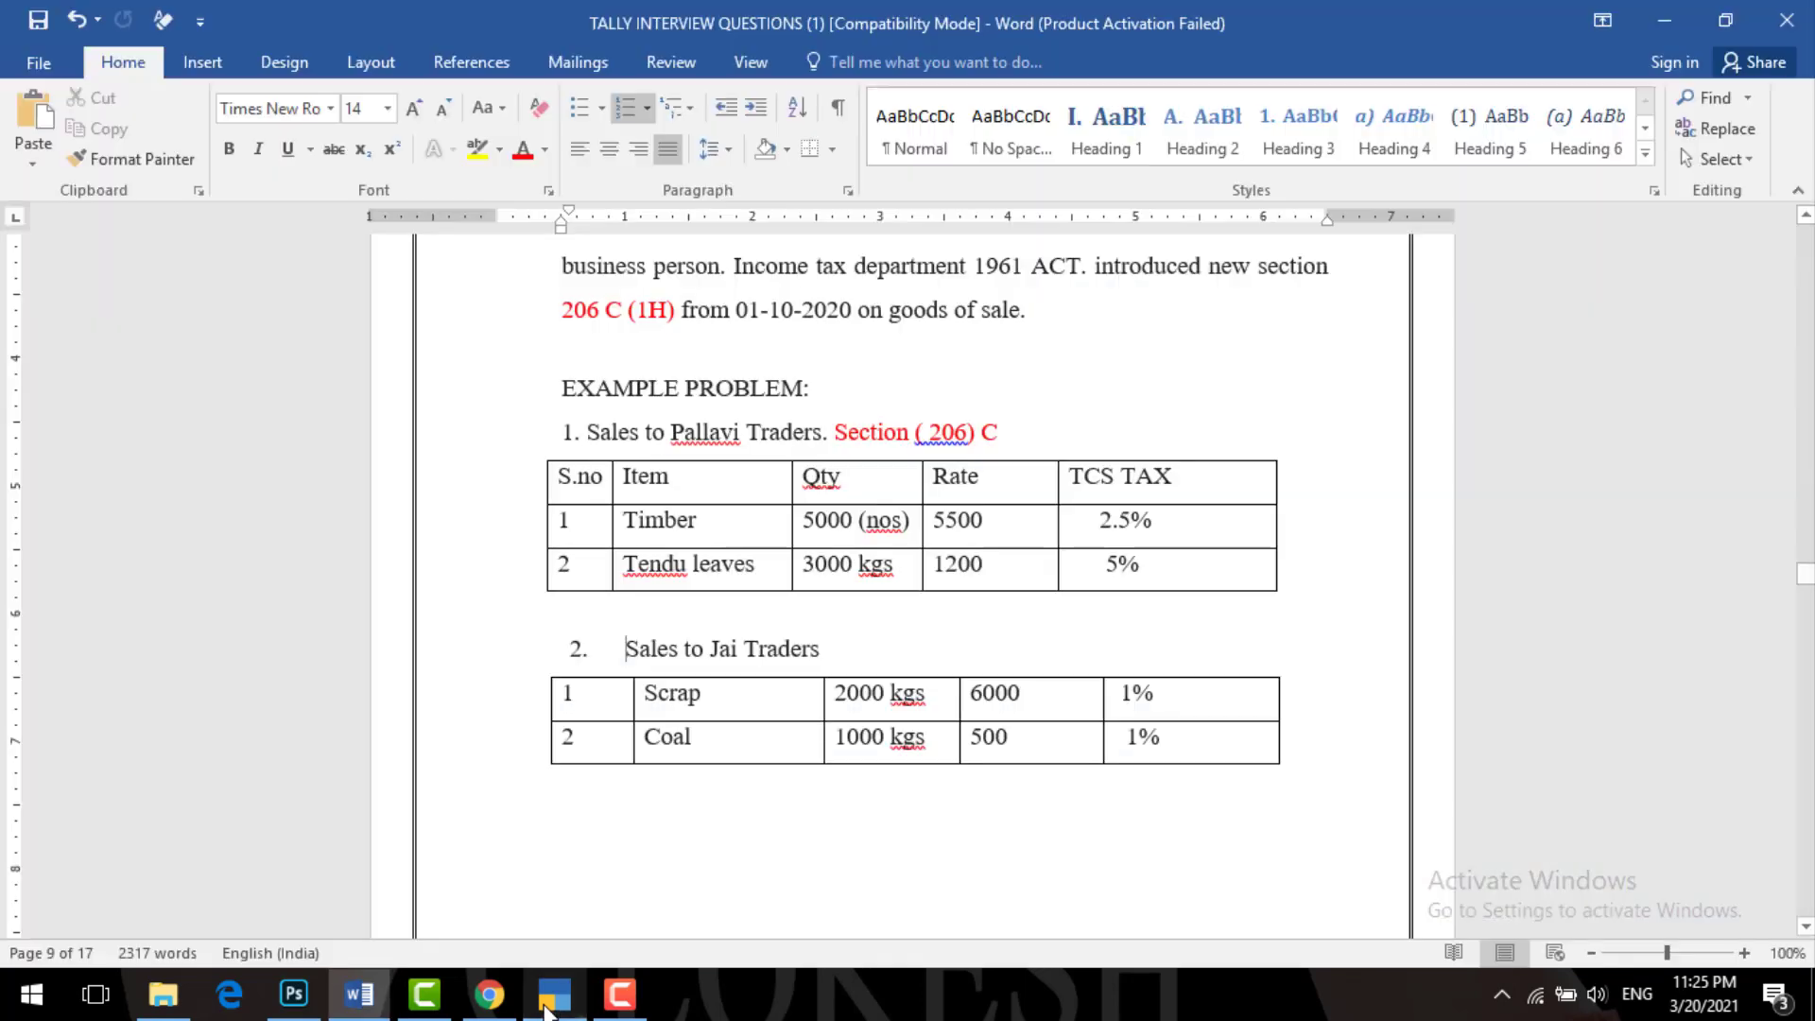
pyautogui.click(546, 1011)
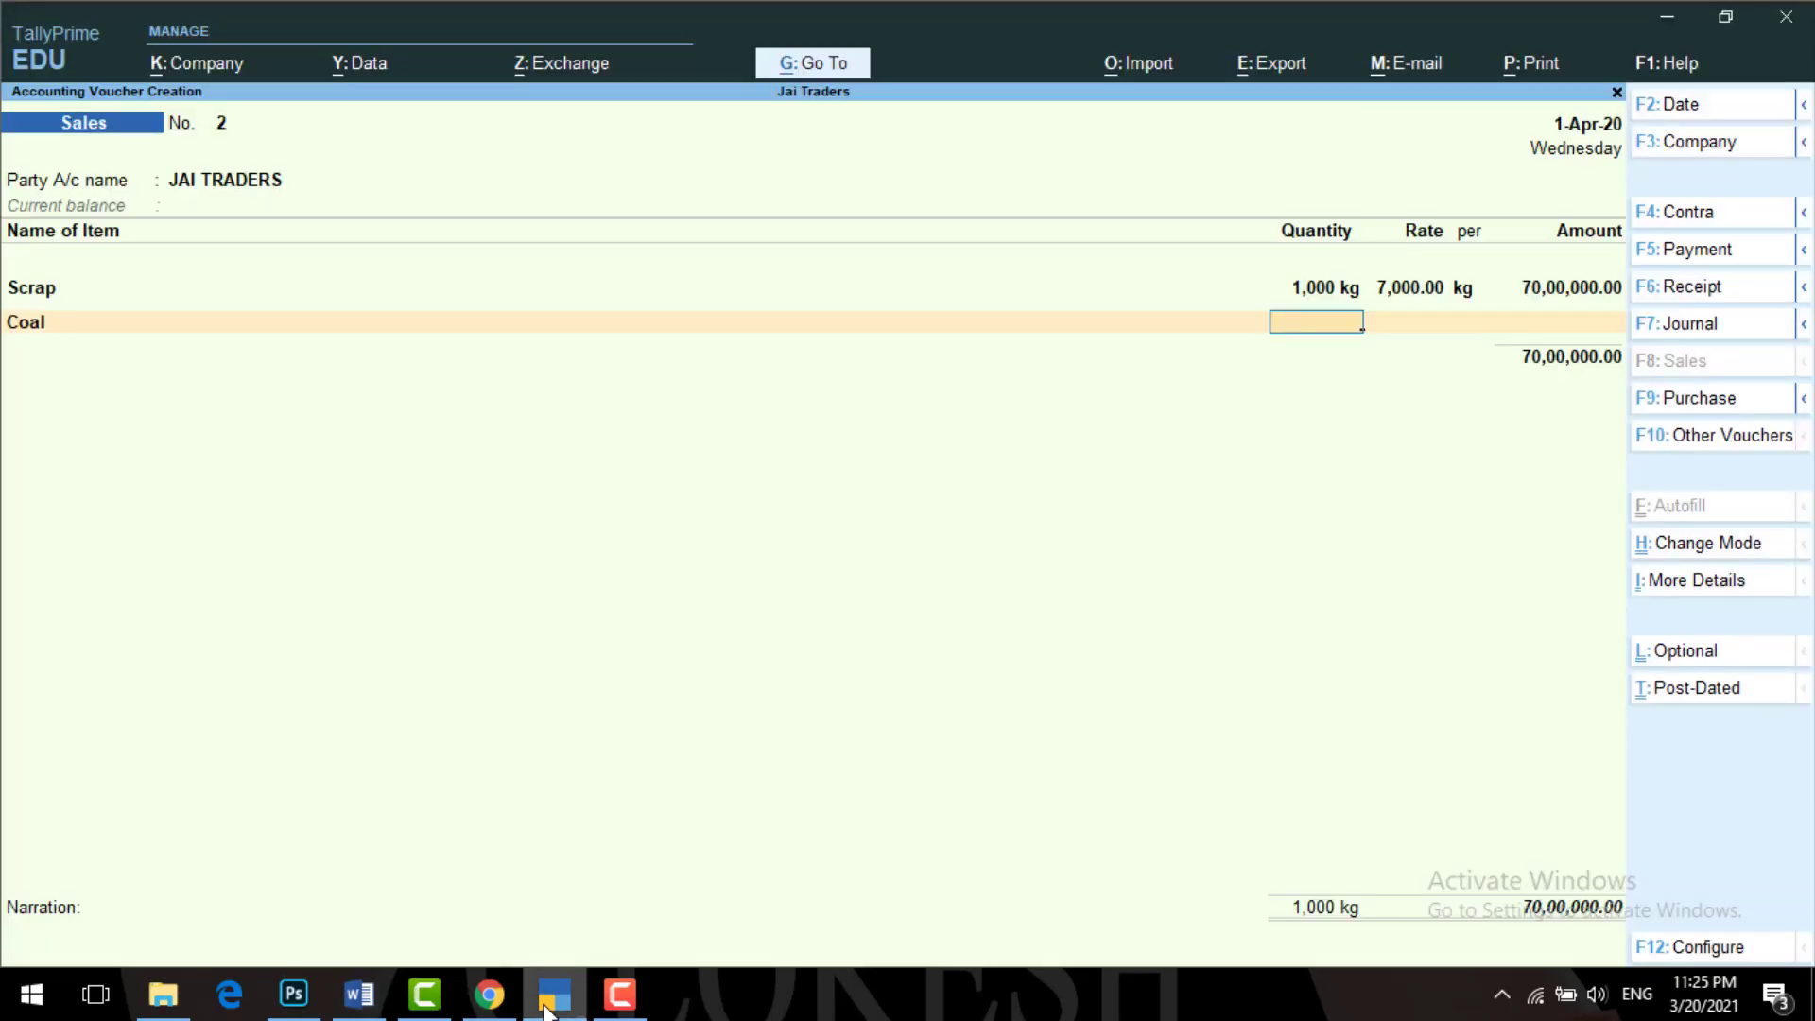
# - Enter 500 kg Coal at 1,000.00 under SALES ON TCS, nature of goods COAL
pyautogui.write('500')
pyautogui.press('Return')
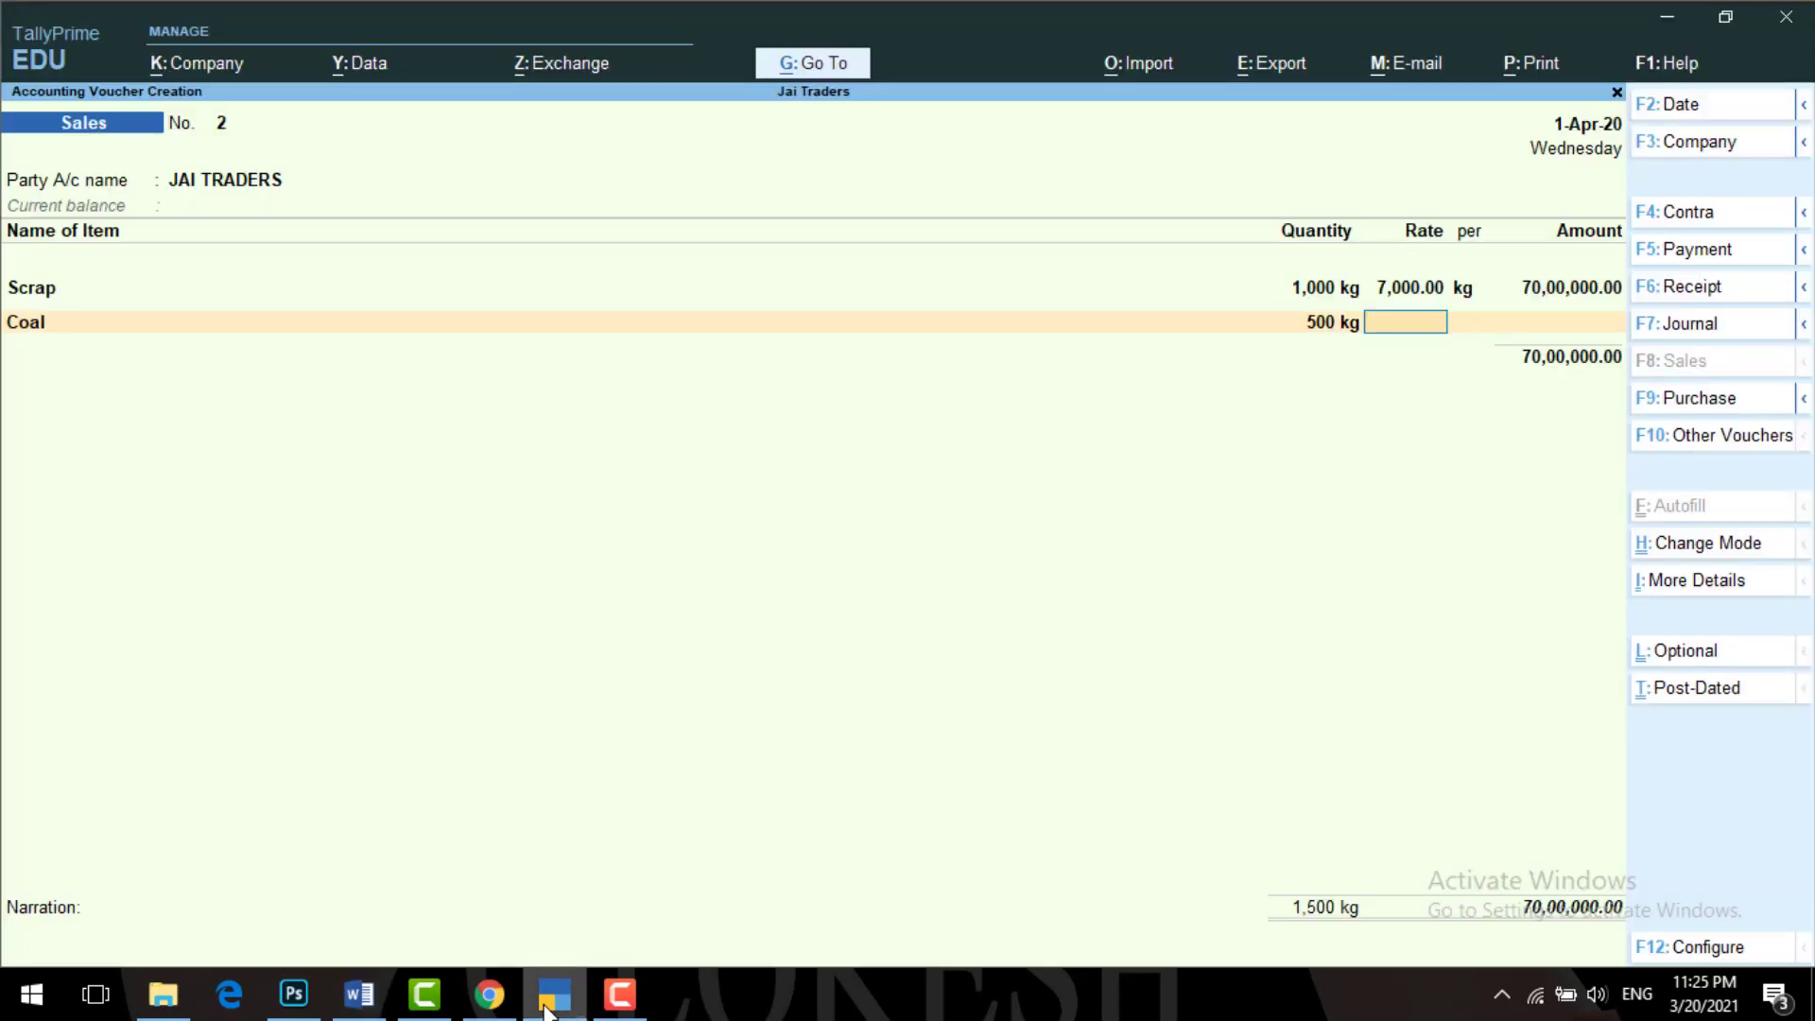
pyautogui.click(547, 1011)
pyautogui.click(547, 1012)
pyautogui.write('1000')
pyautogui.press('Return')
pyautogui.press('Return')
pyautogui.press('Return')
pyautogui.write('s')
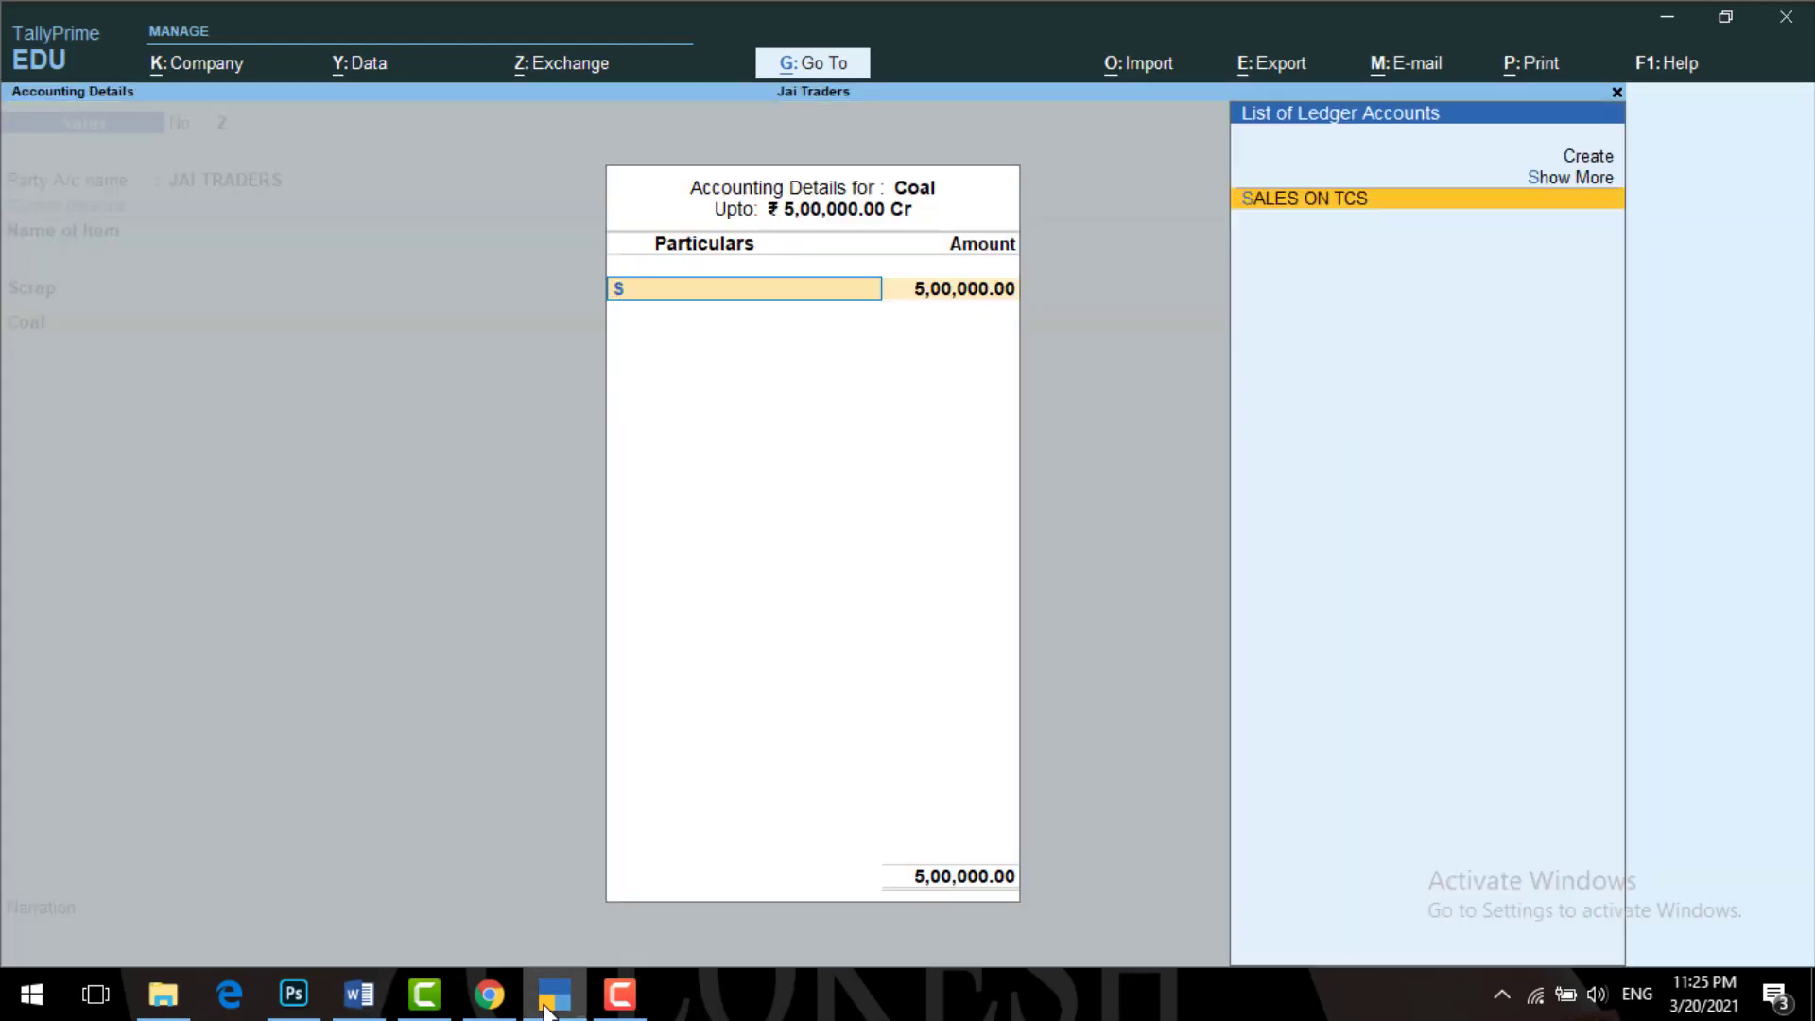
pyautogui.press('Return')
pyautogui.press('Return')
pyautogui.press('Down')
pyautogui.press('Return')
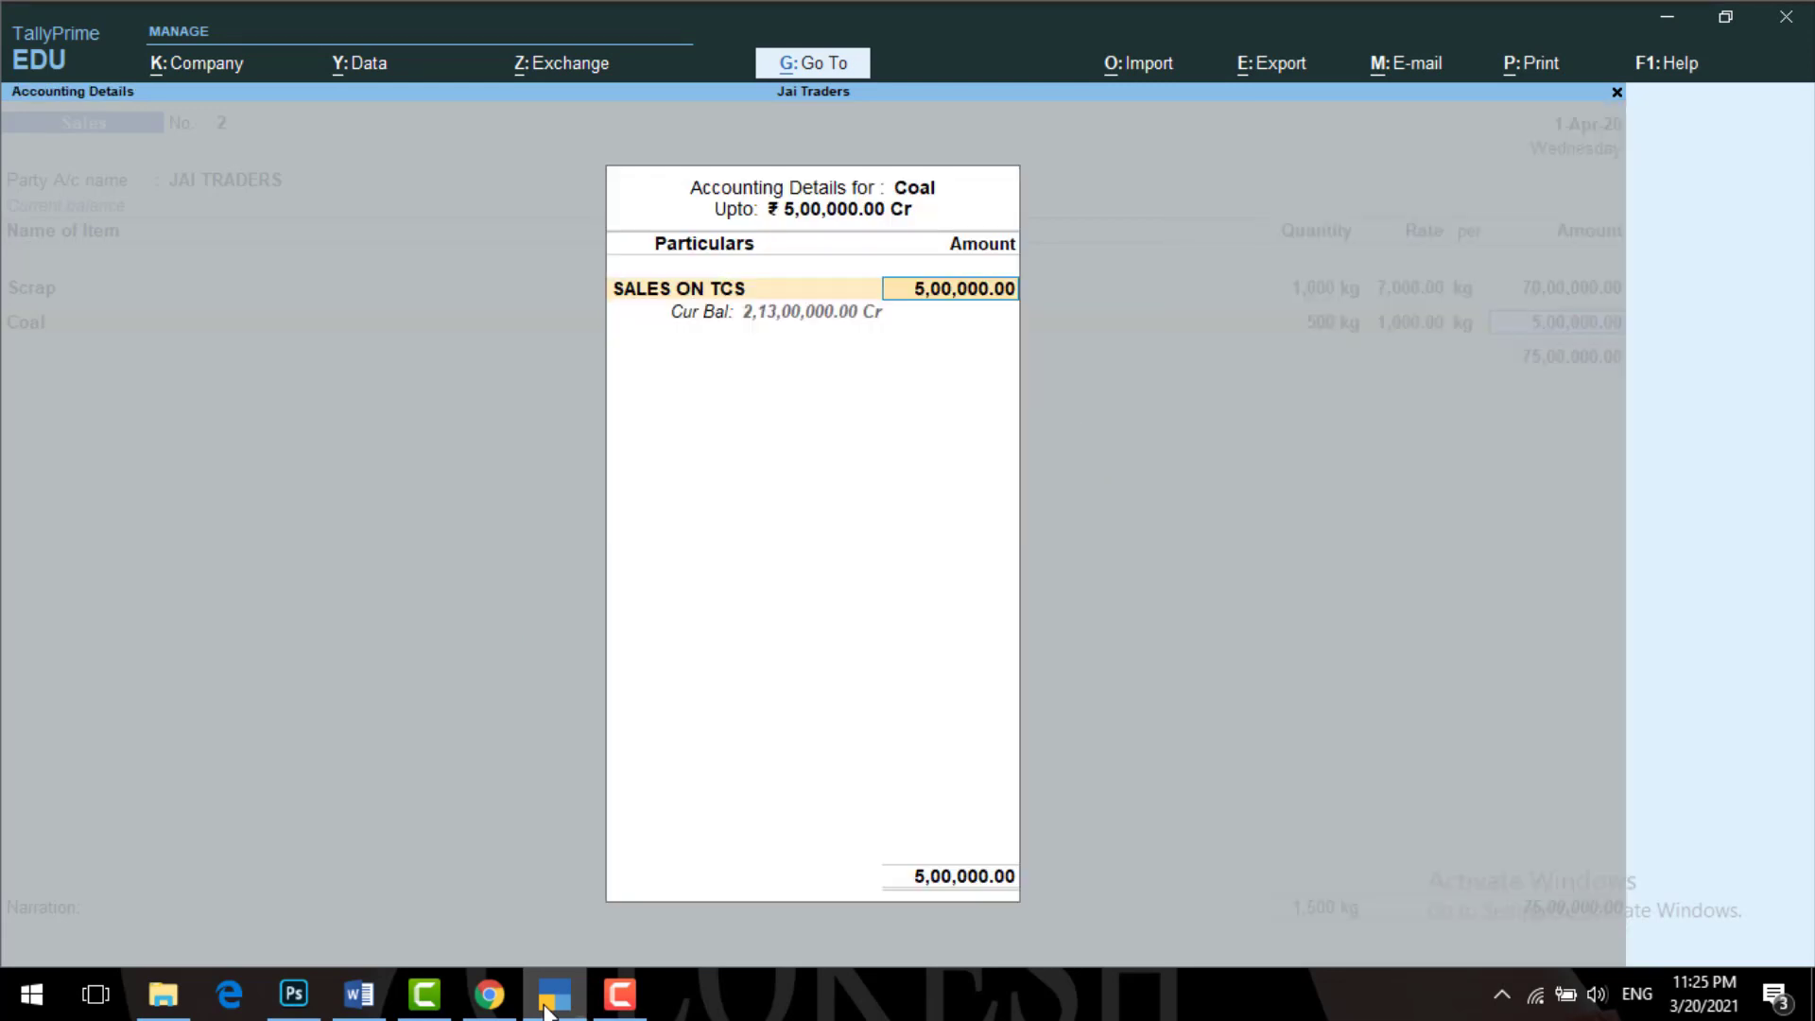
pyautogui.press('Return')
pyautogui.press('Return')
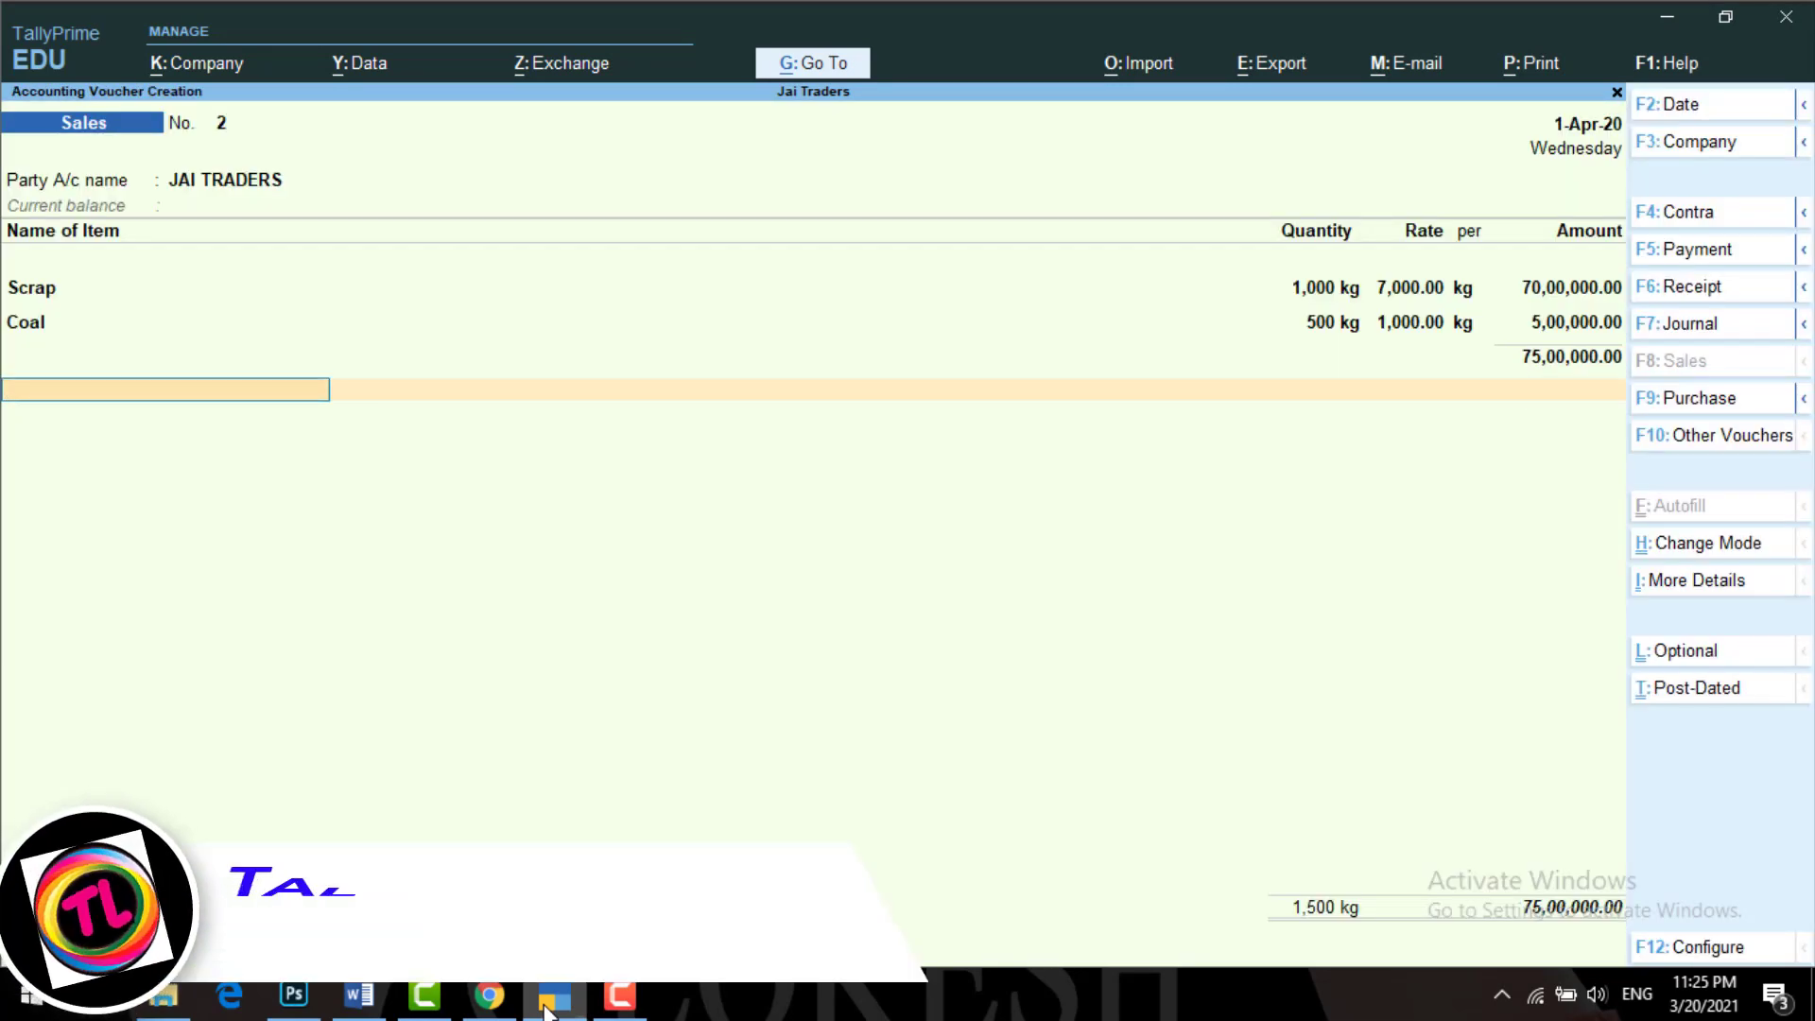
# - Add TCS TA of 75,000.00, save voucher No. 2, and leave the new blank voucher
pyautogui.press('Return')
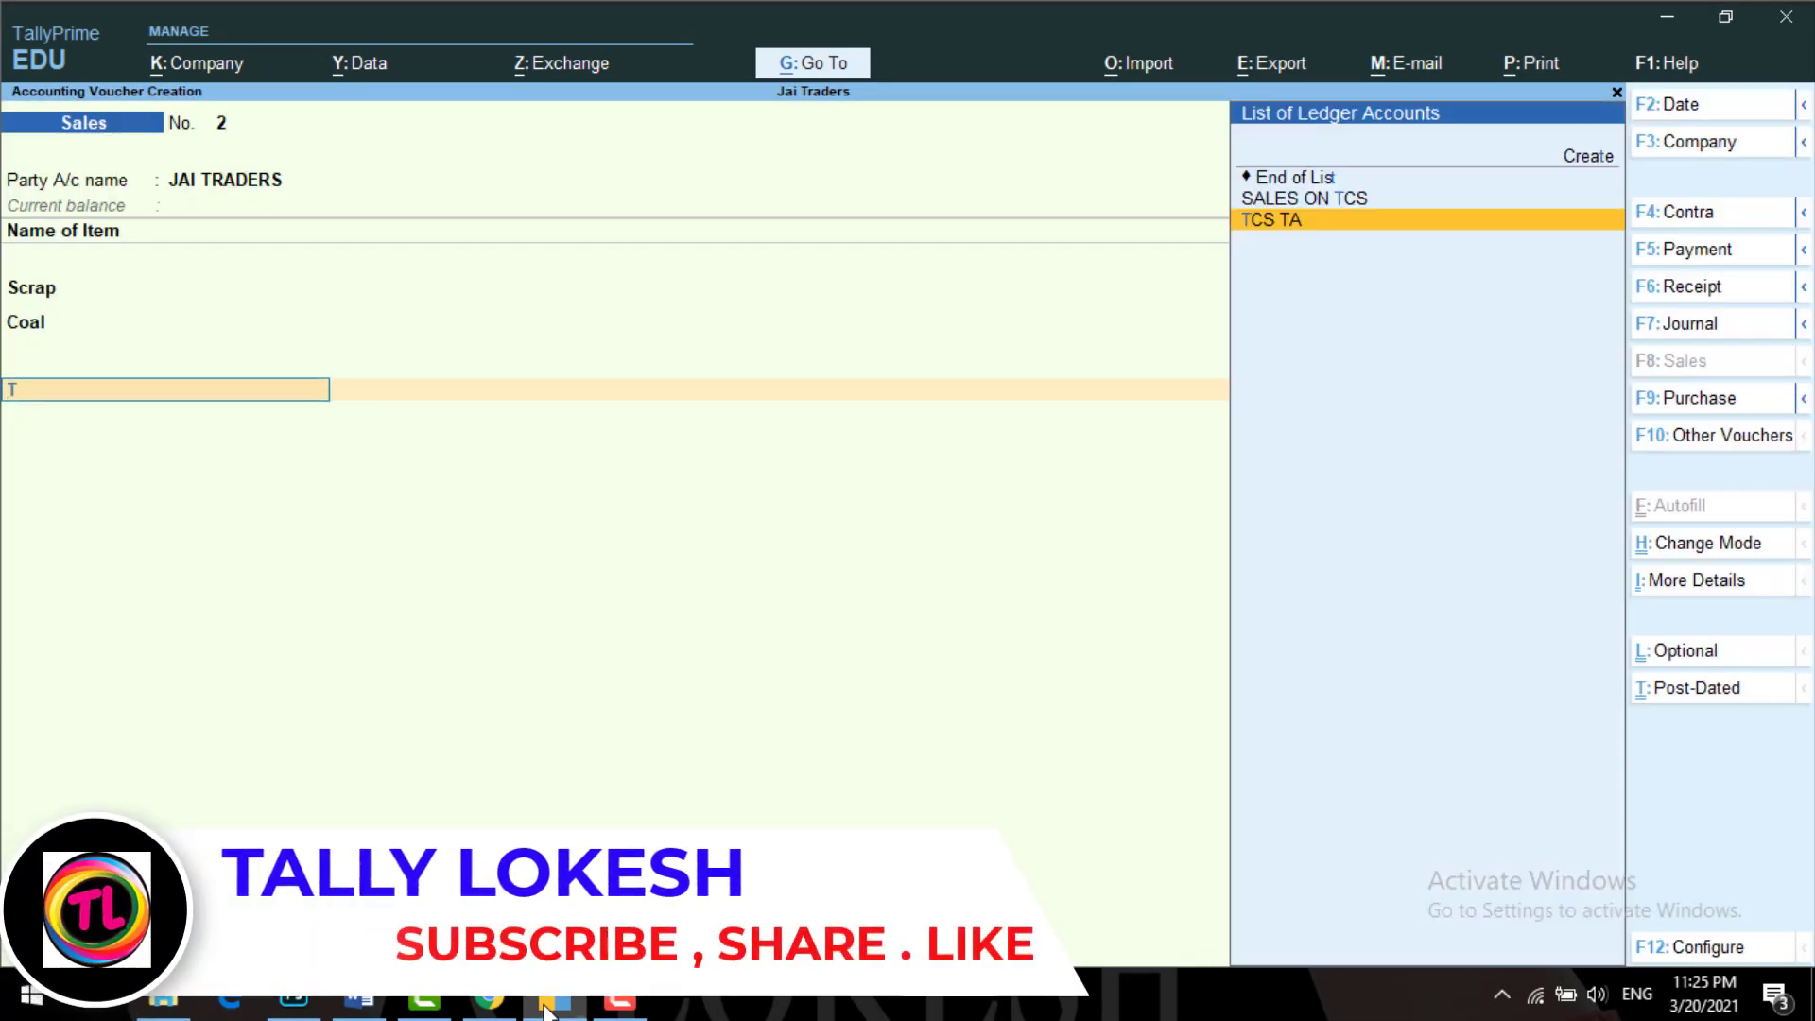
pyautogui.press('Return')
pyautogui.press('Return')
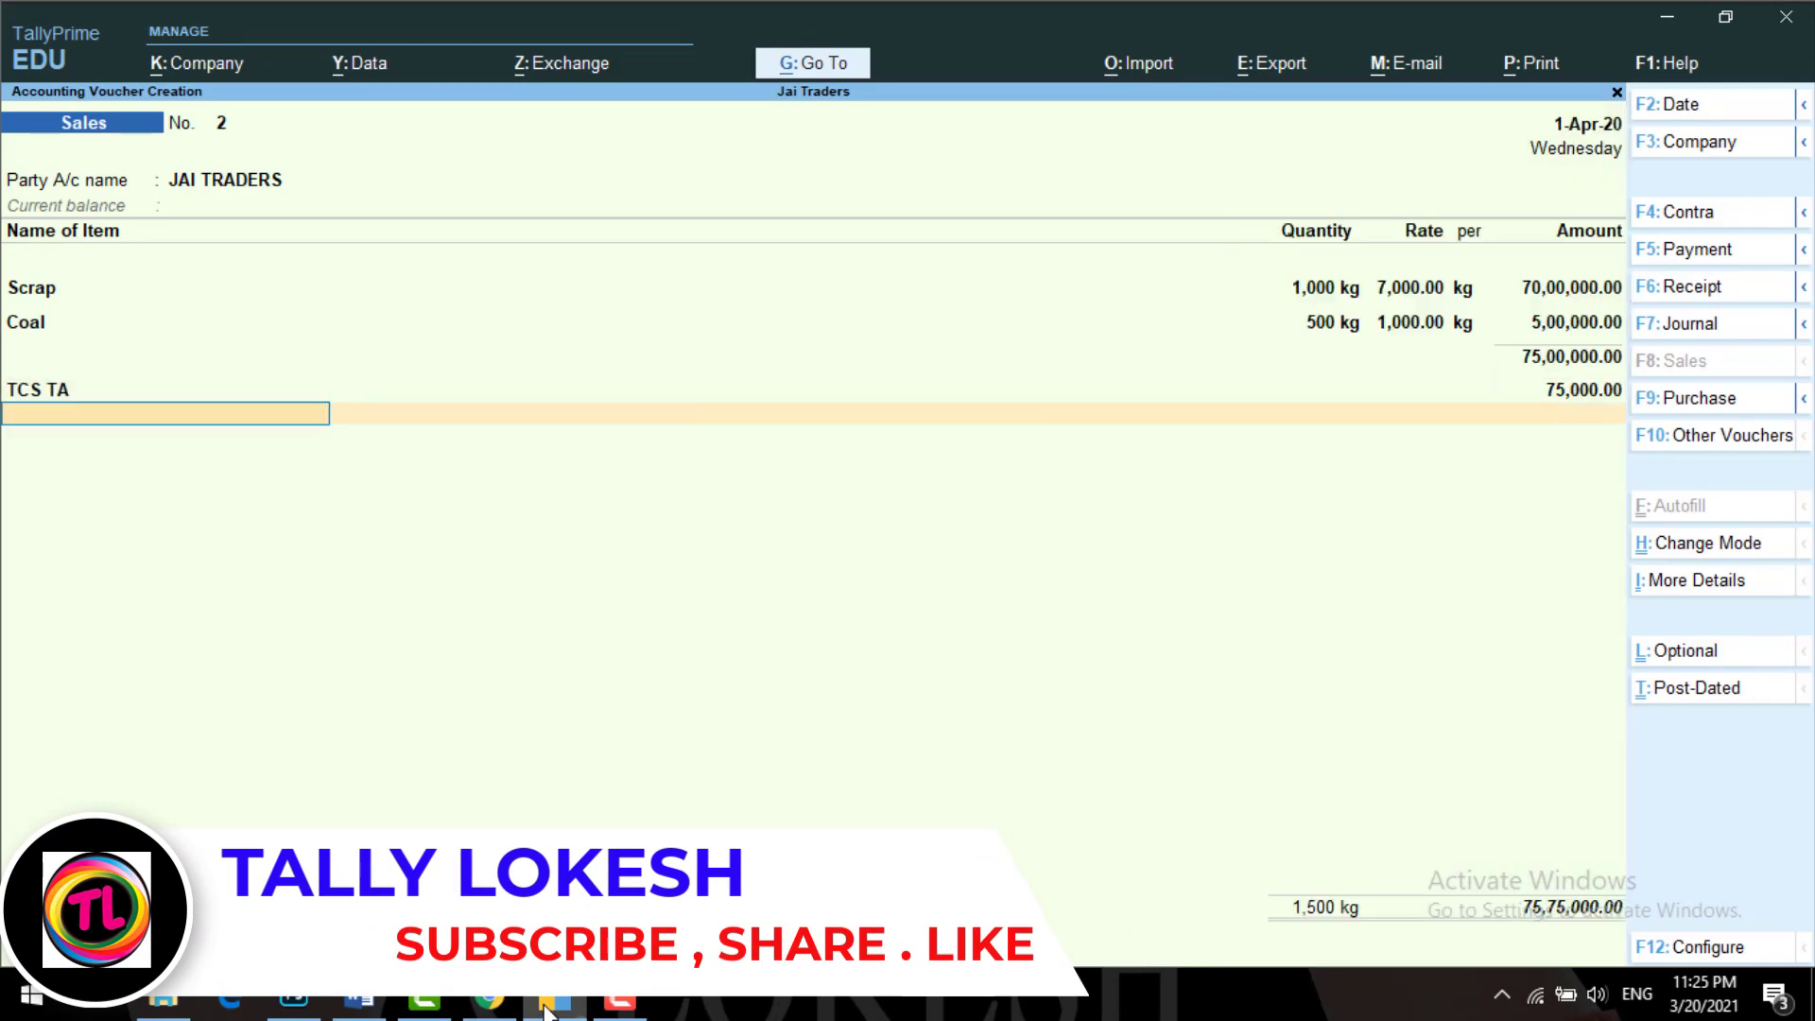
pyautogui.press('Return')
pyautogui.press('Return')
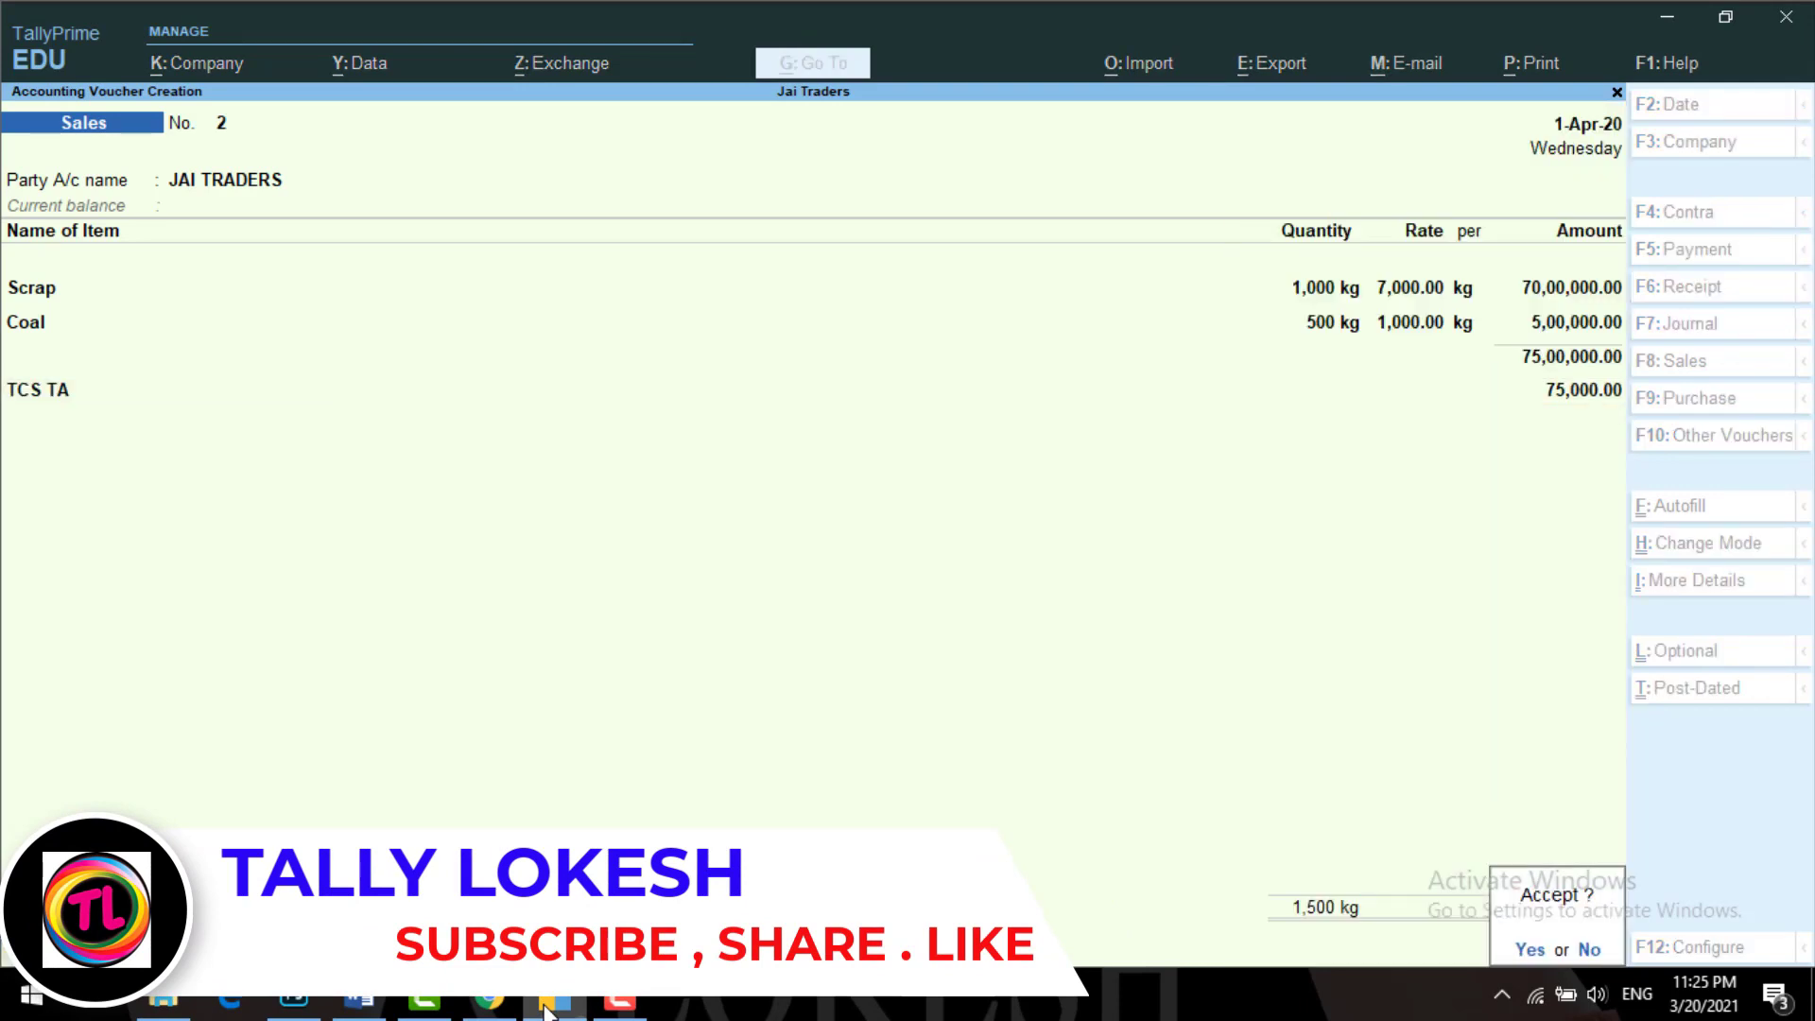
pyautogui.press('Return')
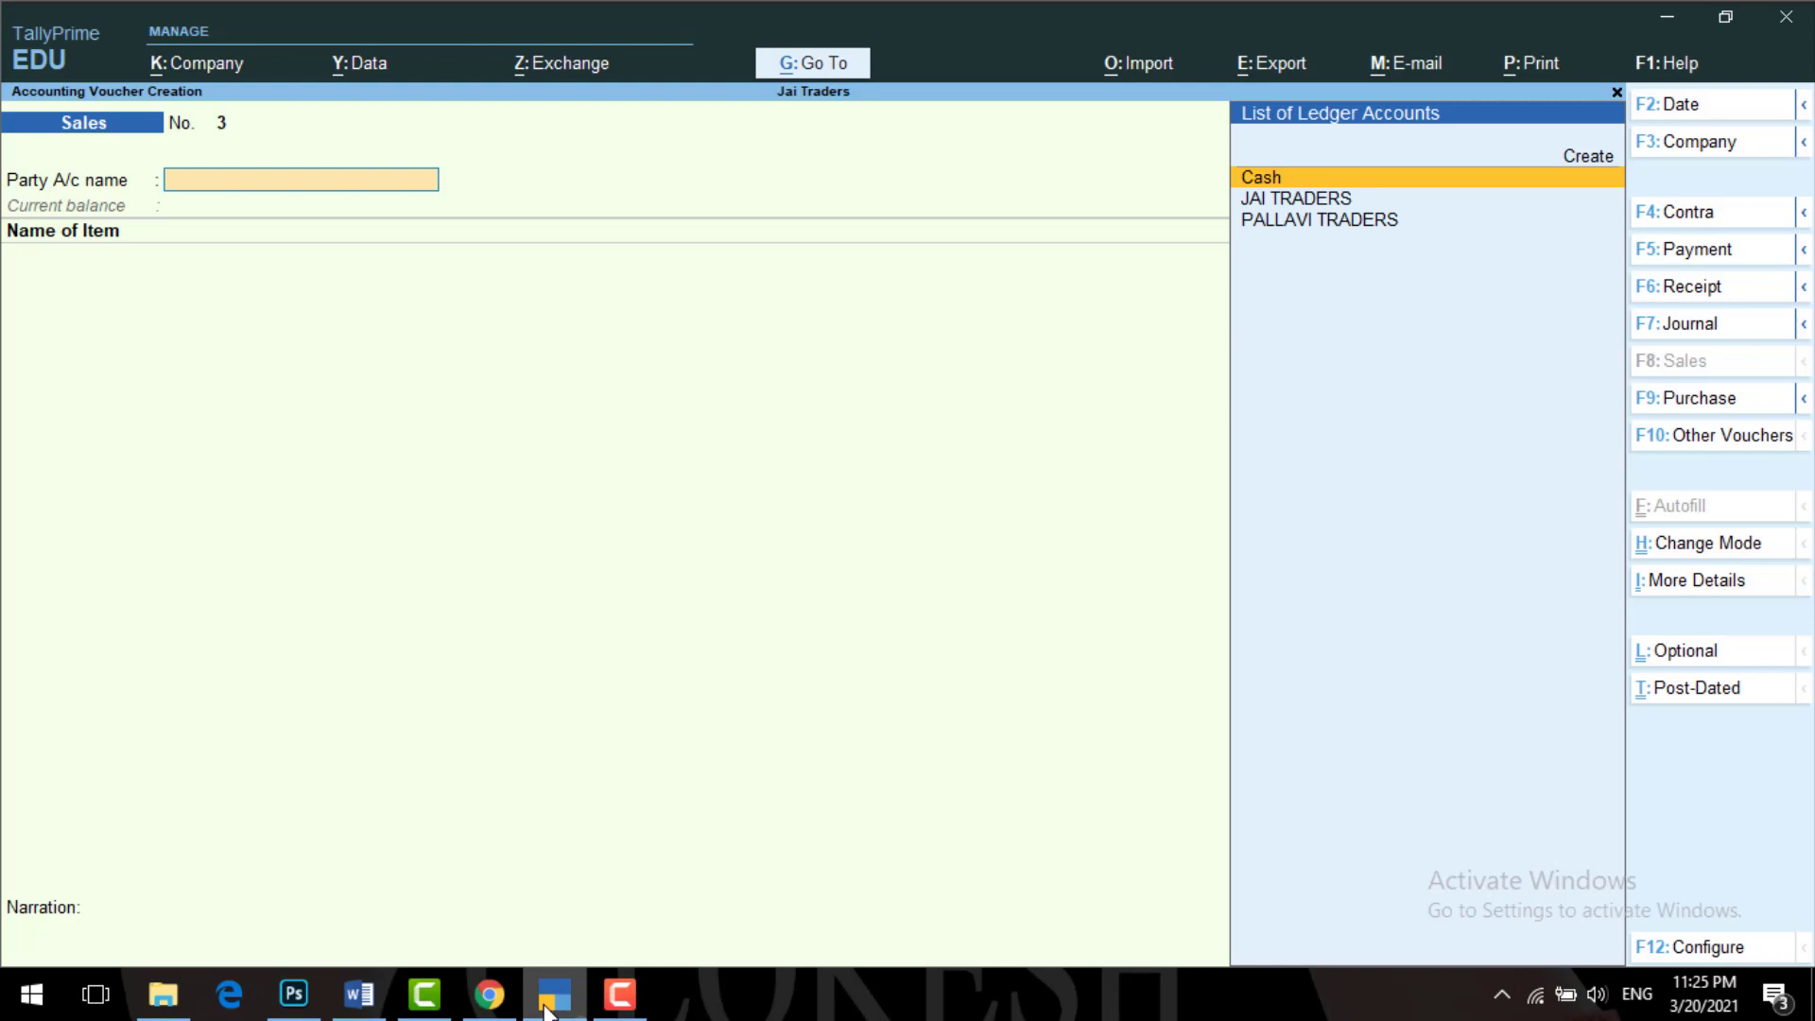
pyautogui.press('Escape')
# - Quit voucher entry and review TCS Outstandings (4,65,000 pending) before backing out
pyautogui.press('y')
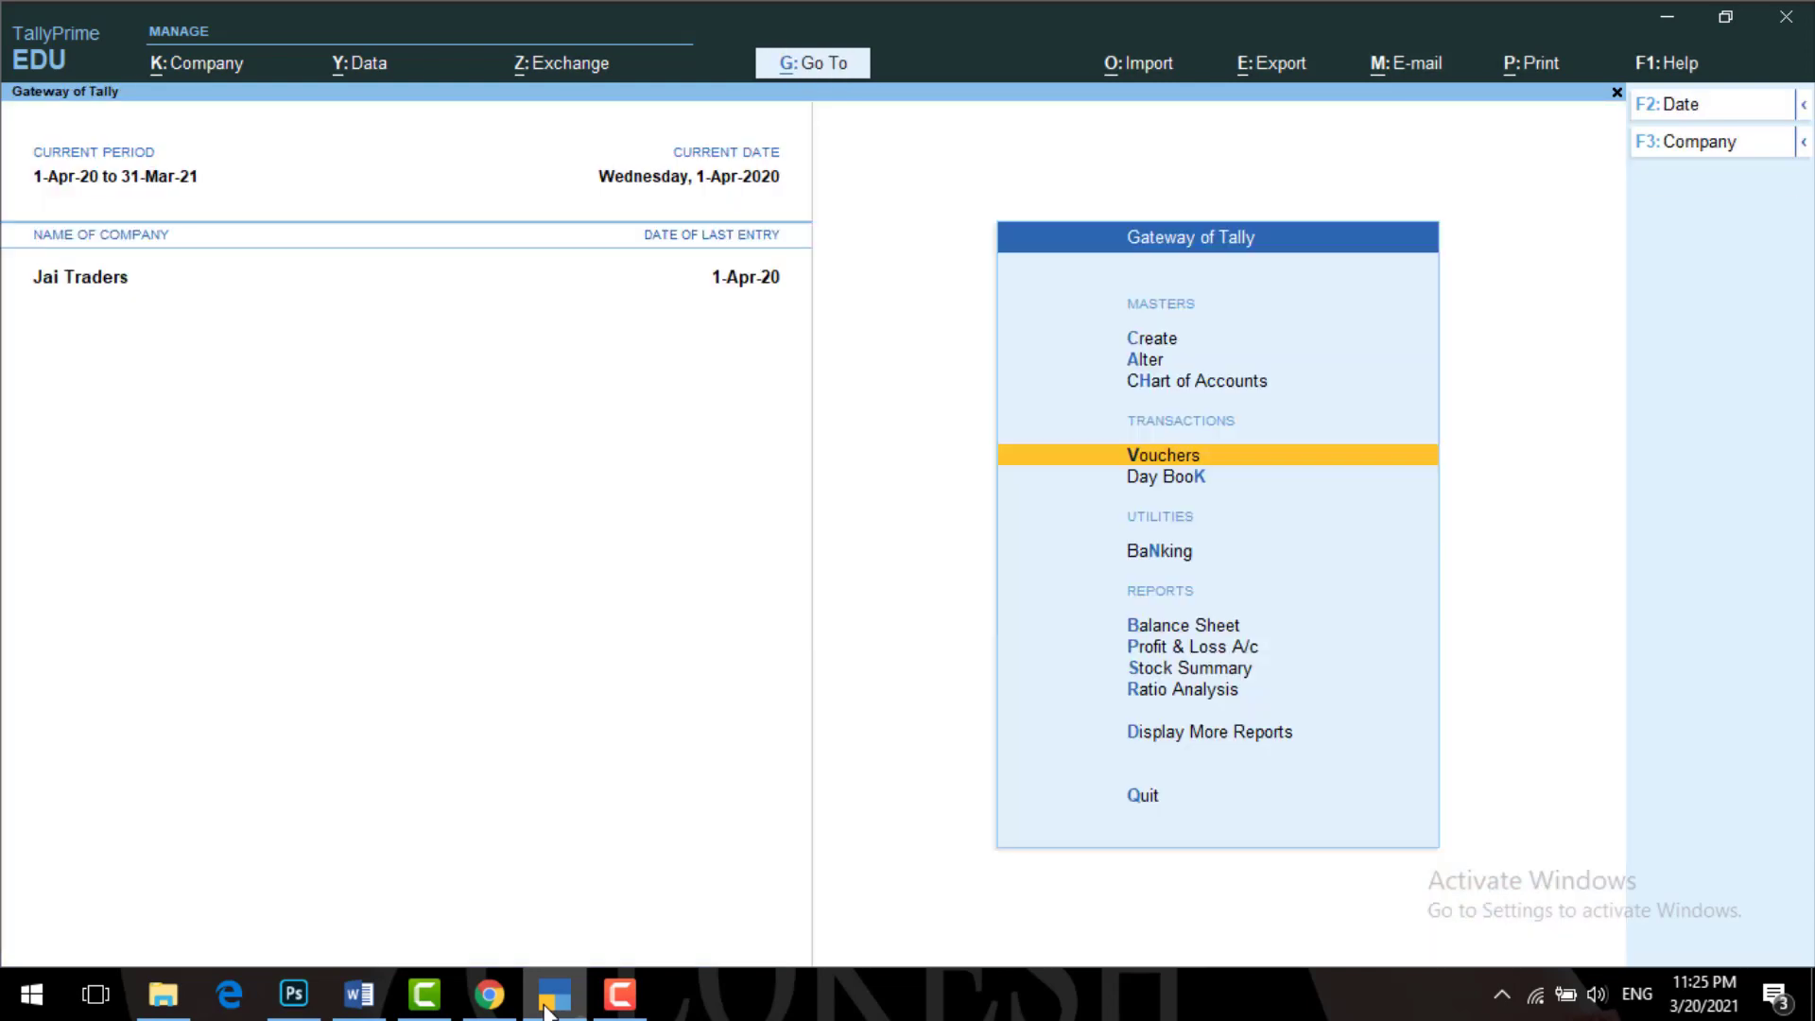
pyautogui.press('Down')
pyautogui.press('Down')
pyautogui.press('Down')
pyautogui.press('Down')
pyautogui.press('Down')
pyautogui.press('Down')
pyautogui.press('Down')
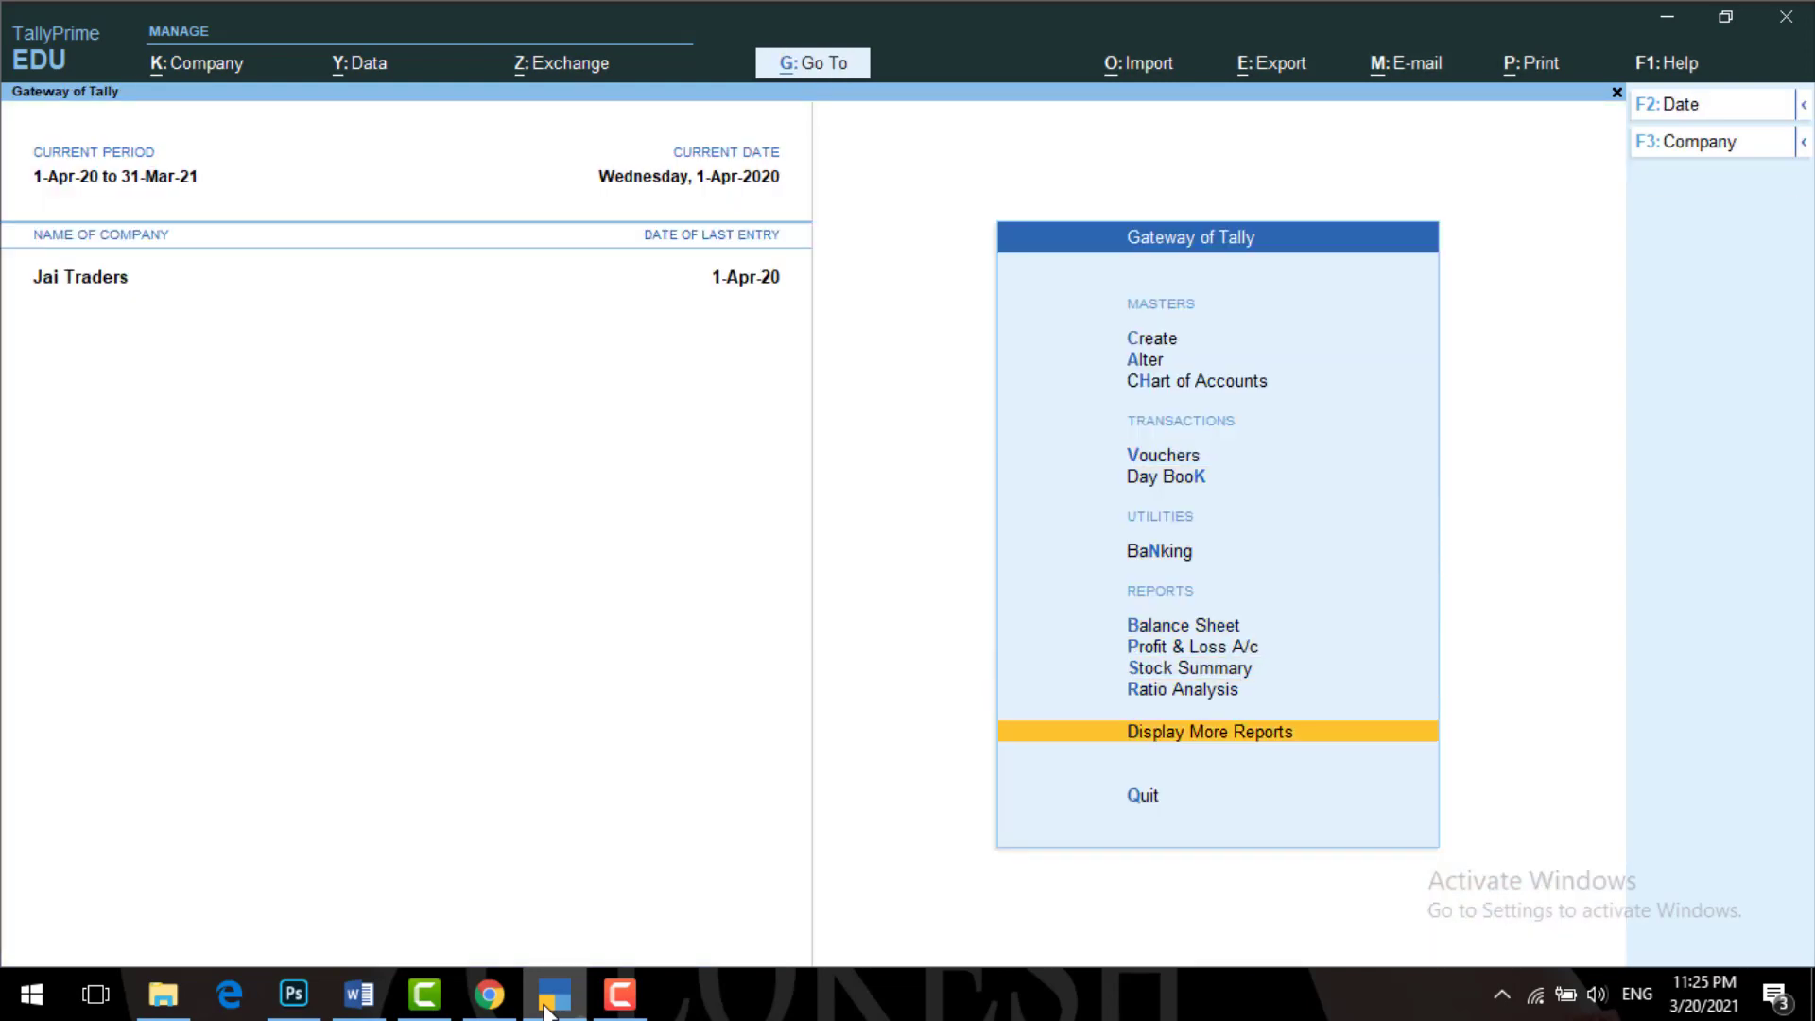
pyautogui.press('Return')
pyautogui.press('Down')
pyautogui.press('Down')
pyautogui.press('Down')
pyautogui.press('Down')
pyautogui.press('Down')
pyautogui.press('Down')
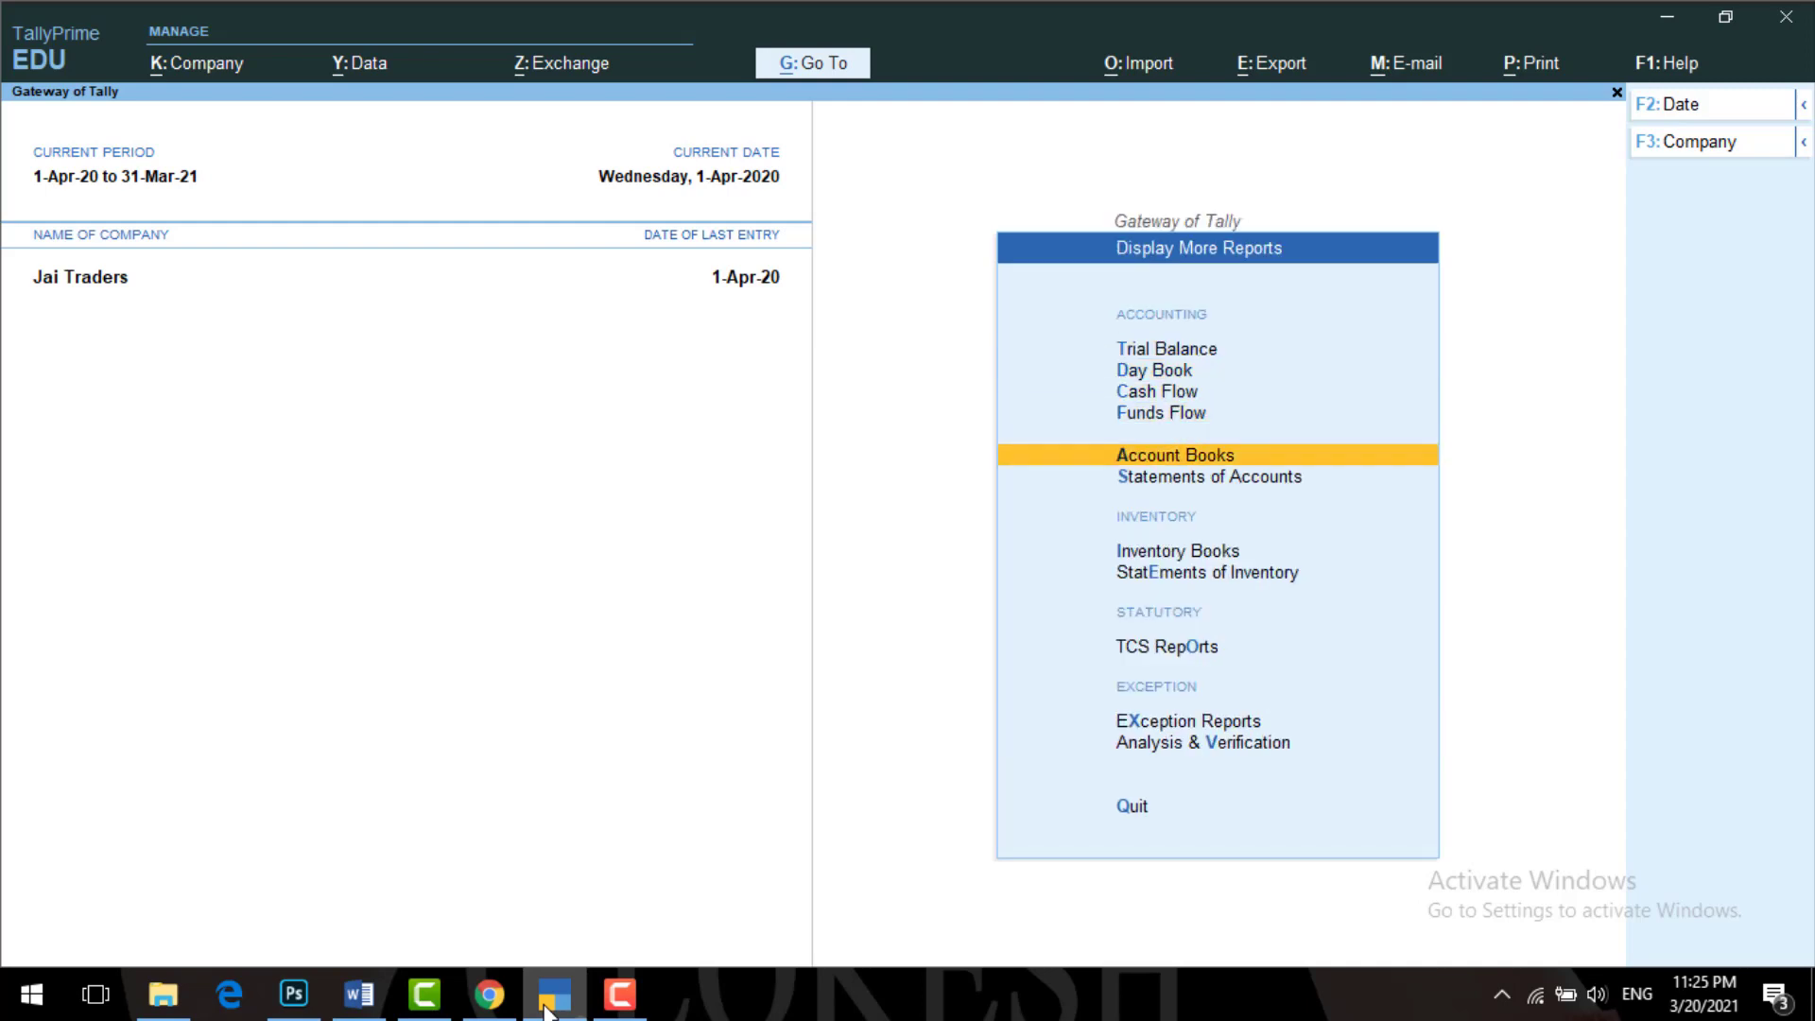
pyautogui.press('Down')
pyautogui.press('Down')
pyautogui.press('Down')
pyautogui.press('Up')
pyautogui.press('Return')
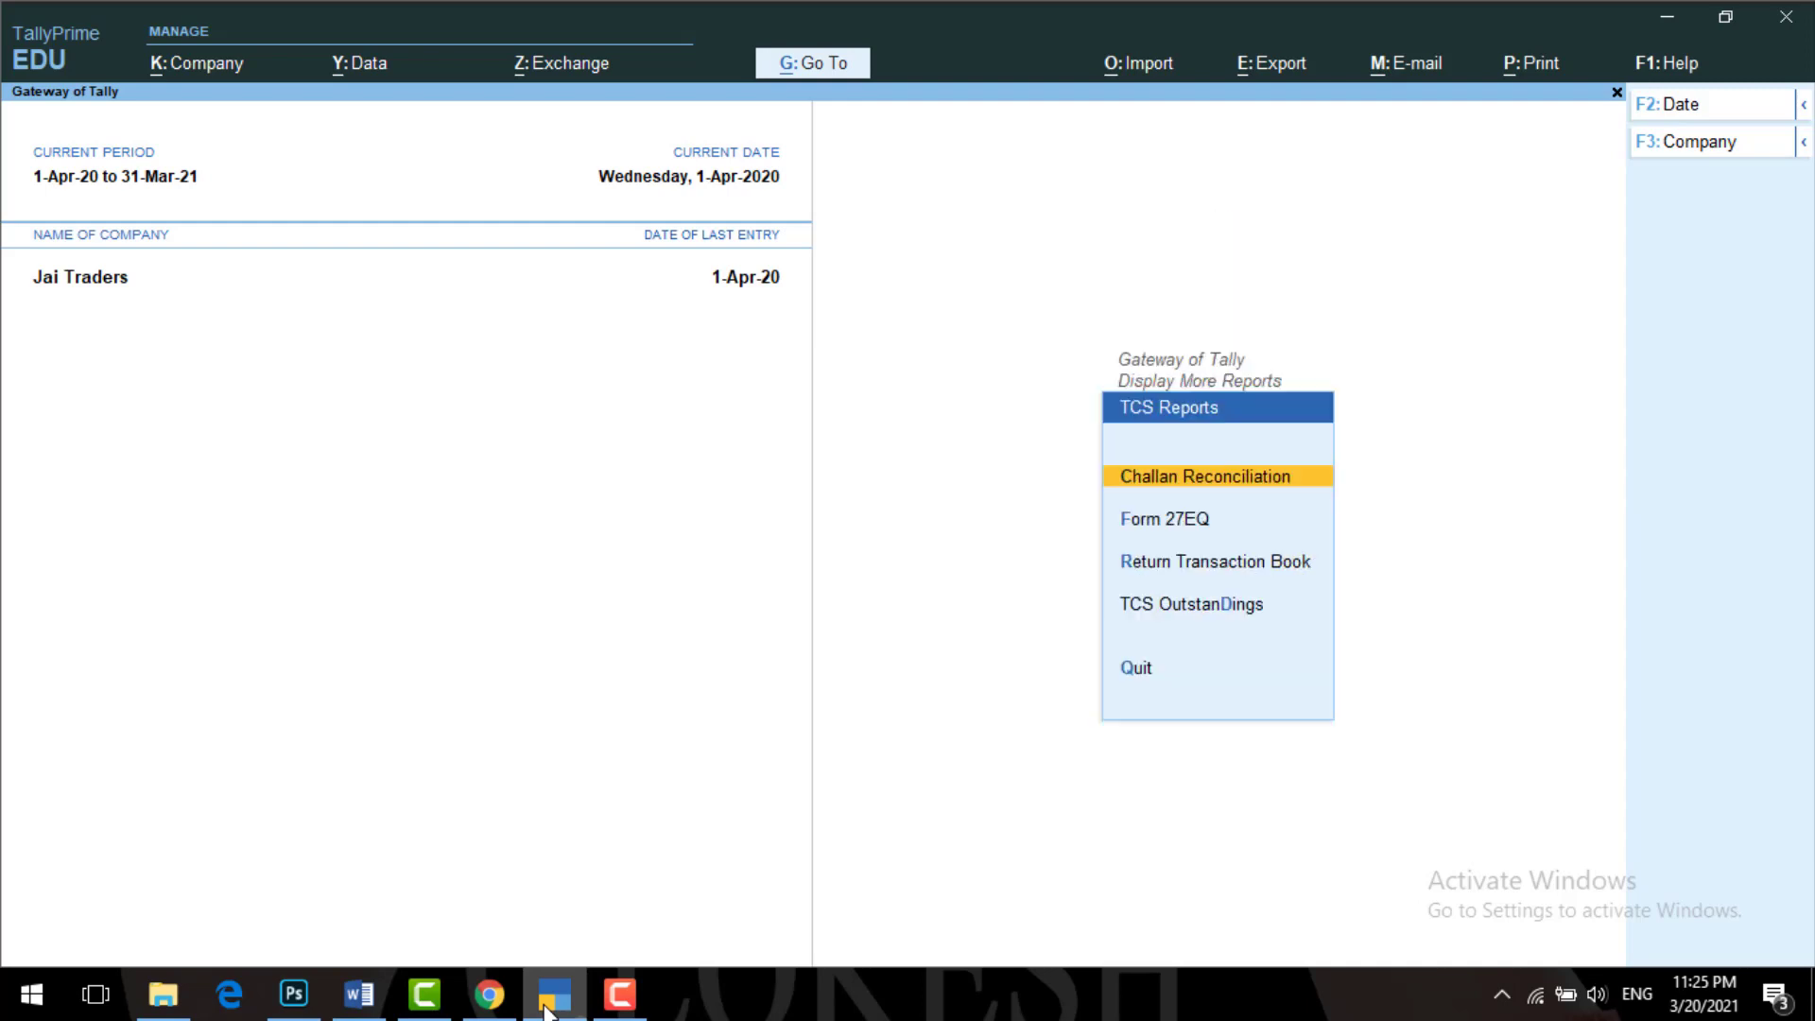
pyautogui.press('Down')
pyautogui.press('Down')
pyautogui.press('Down')
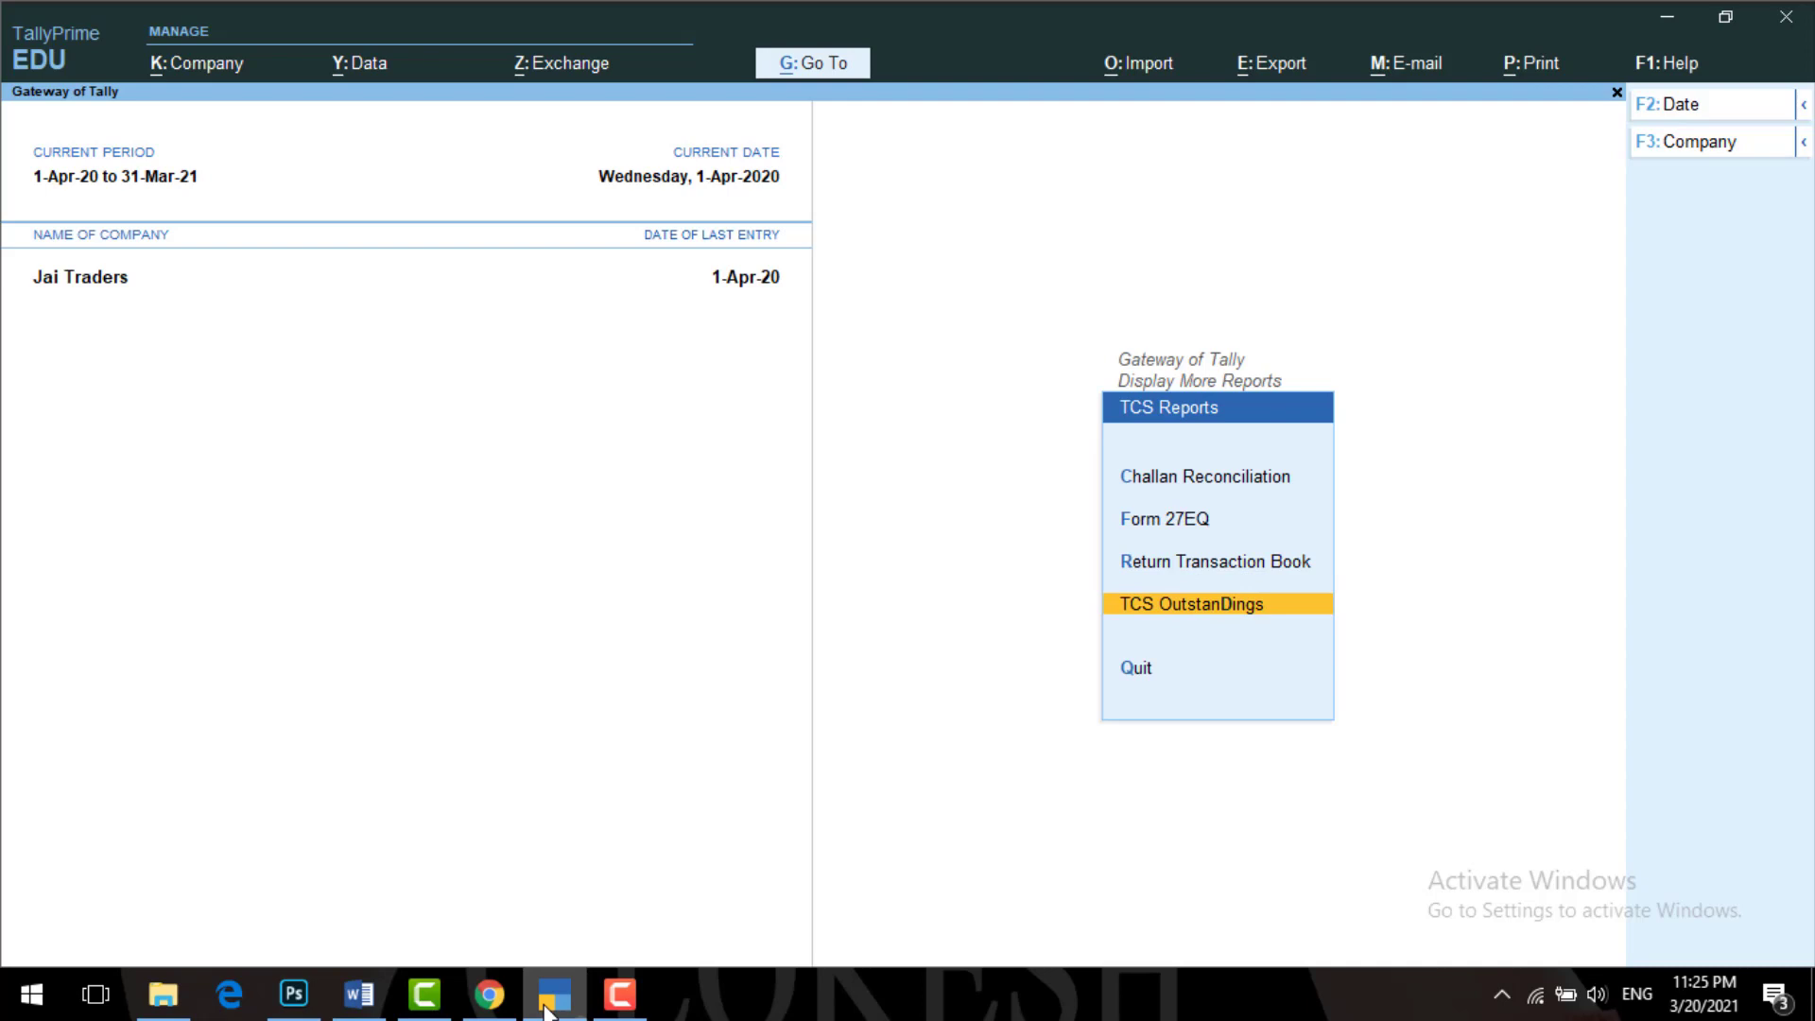
pyautogui.press('Return')
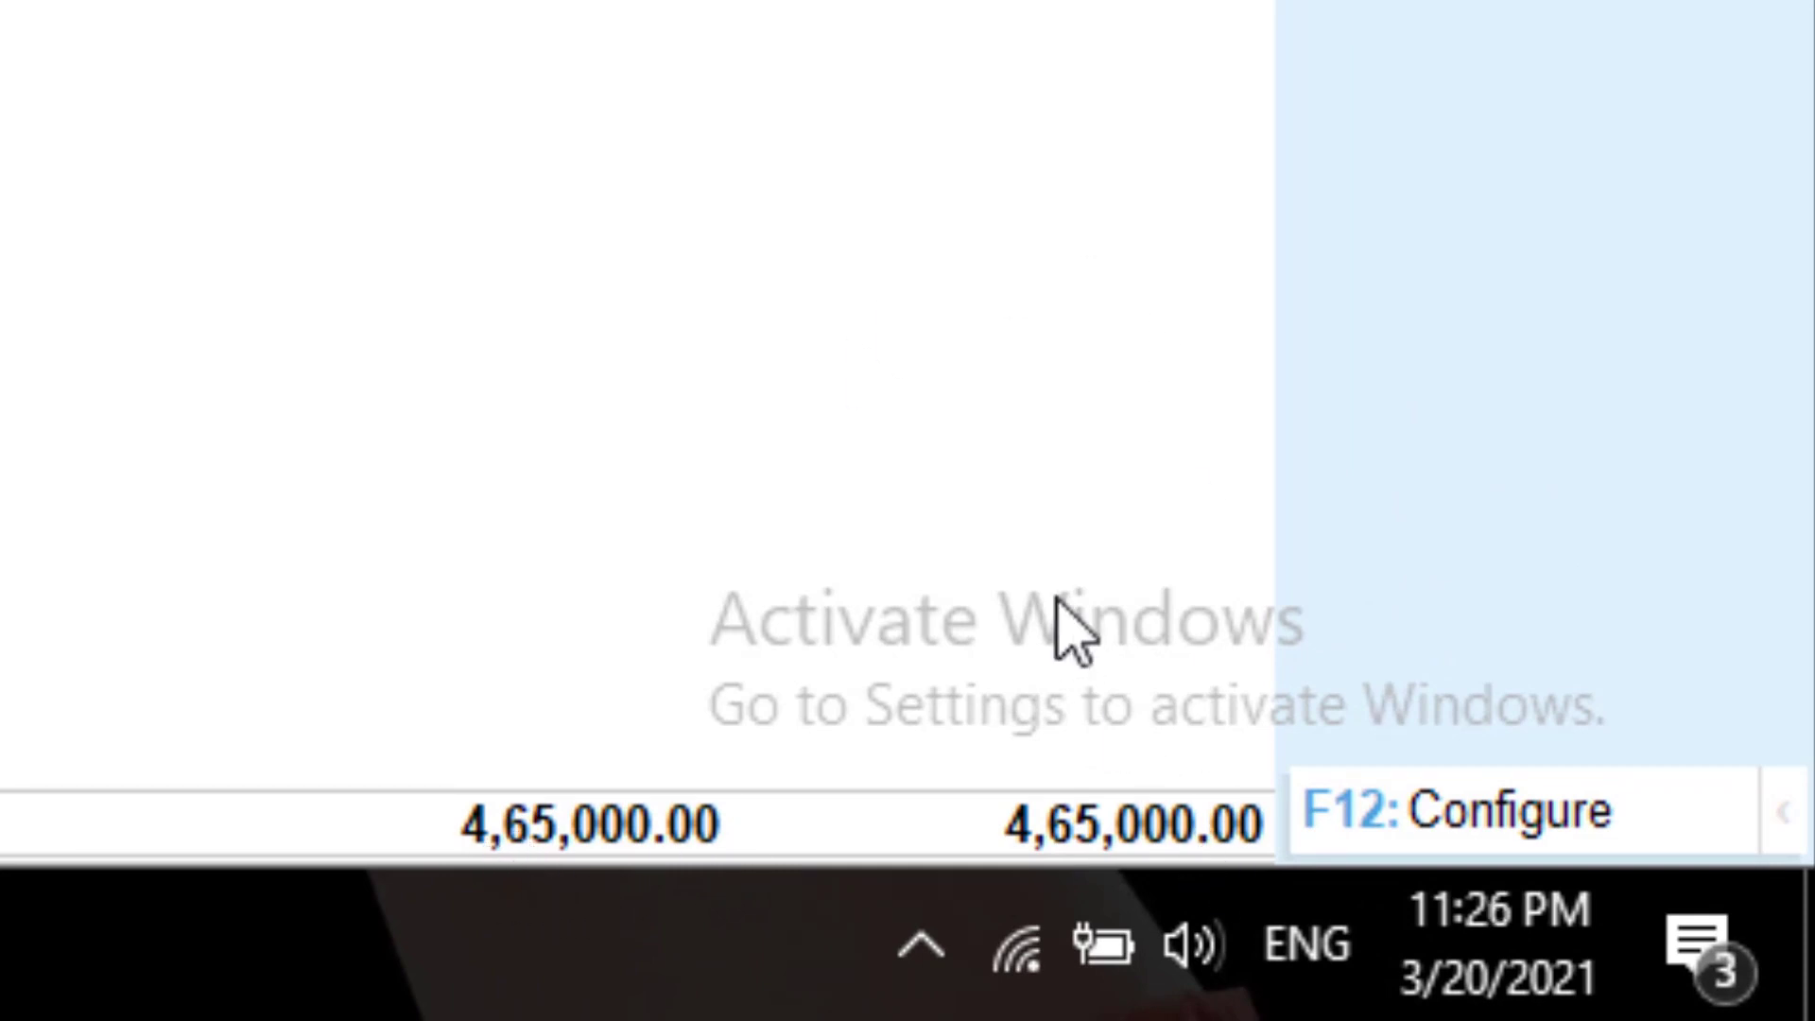
pyautogui.press('Escape')
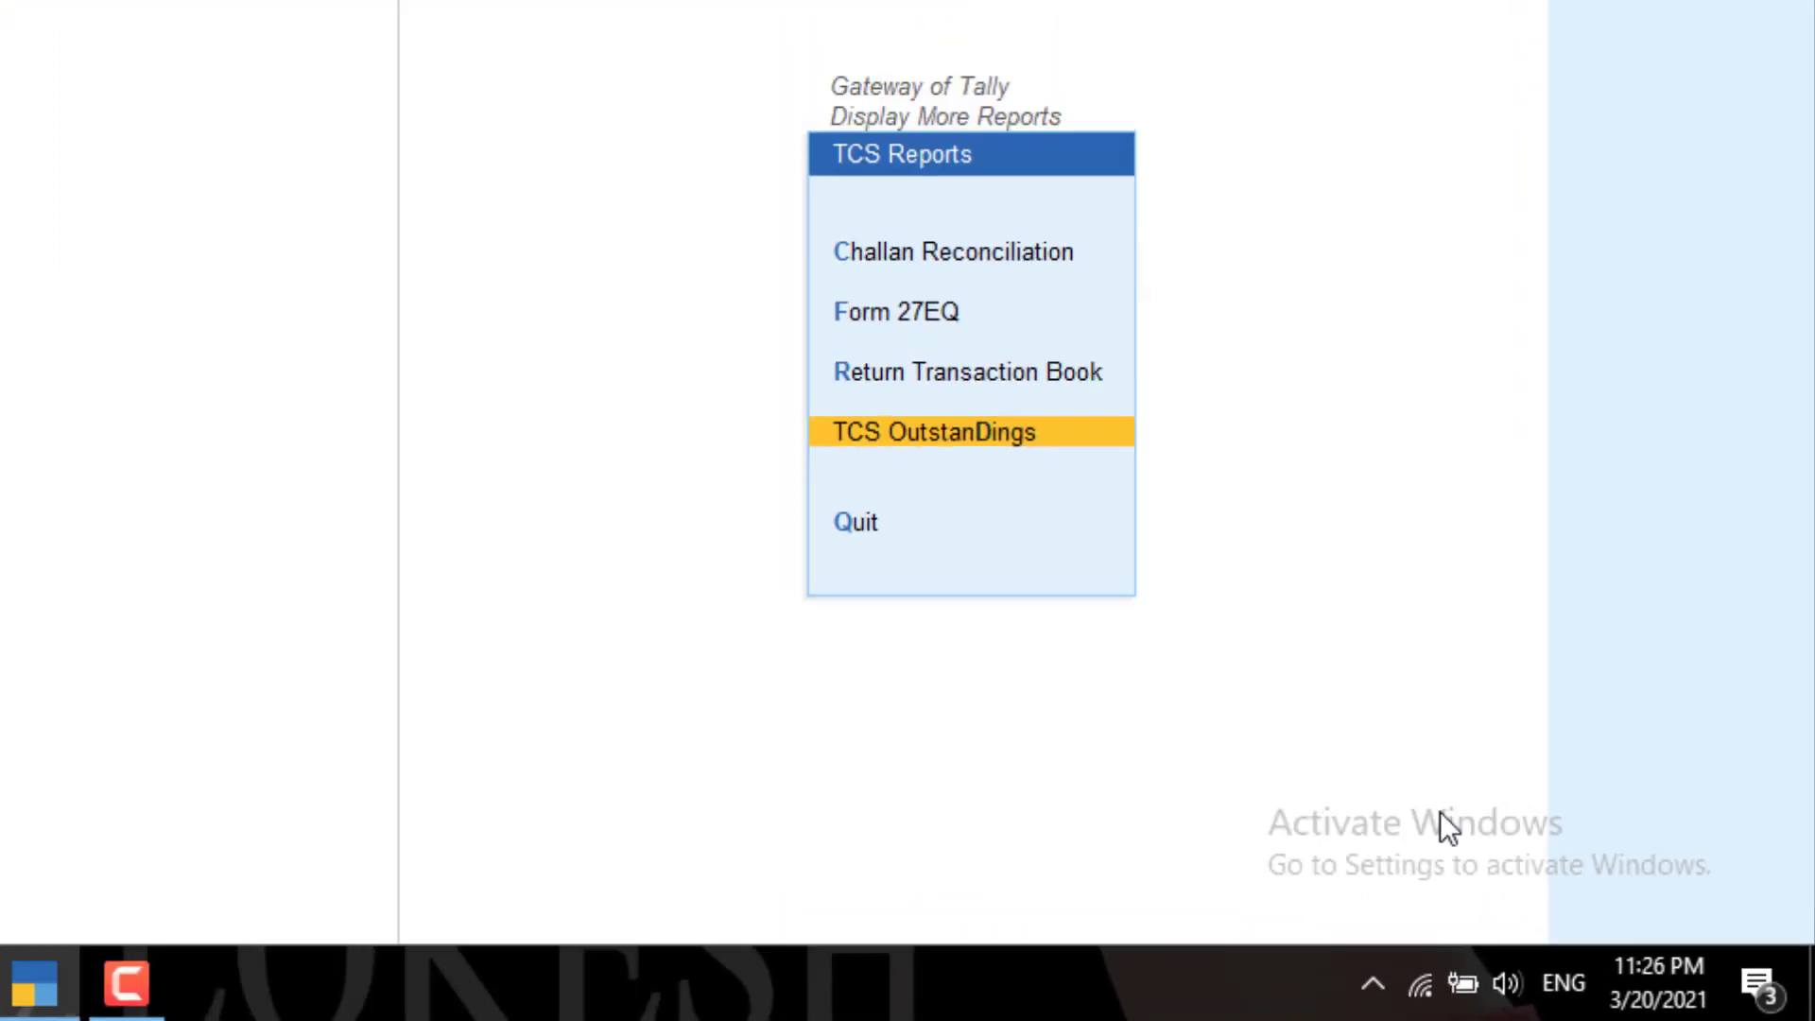
pyautogui.press('Escape')
pyautogui.press('Escape')
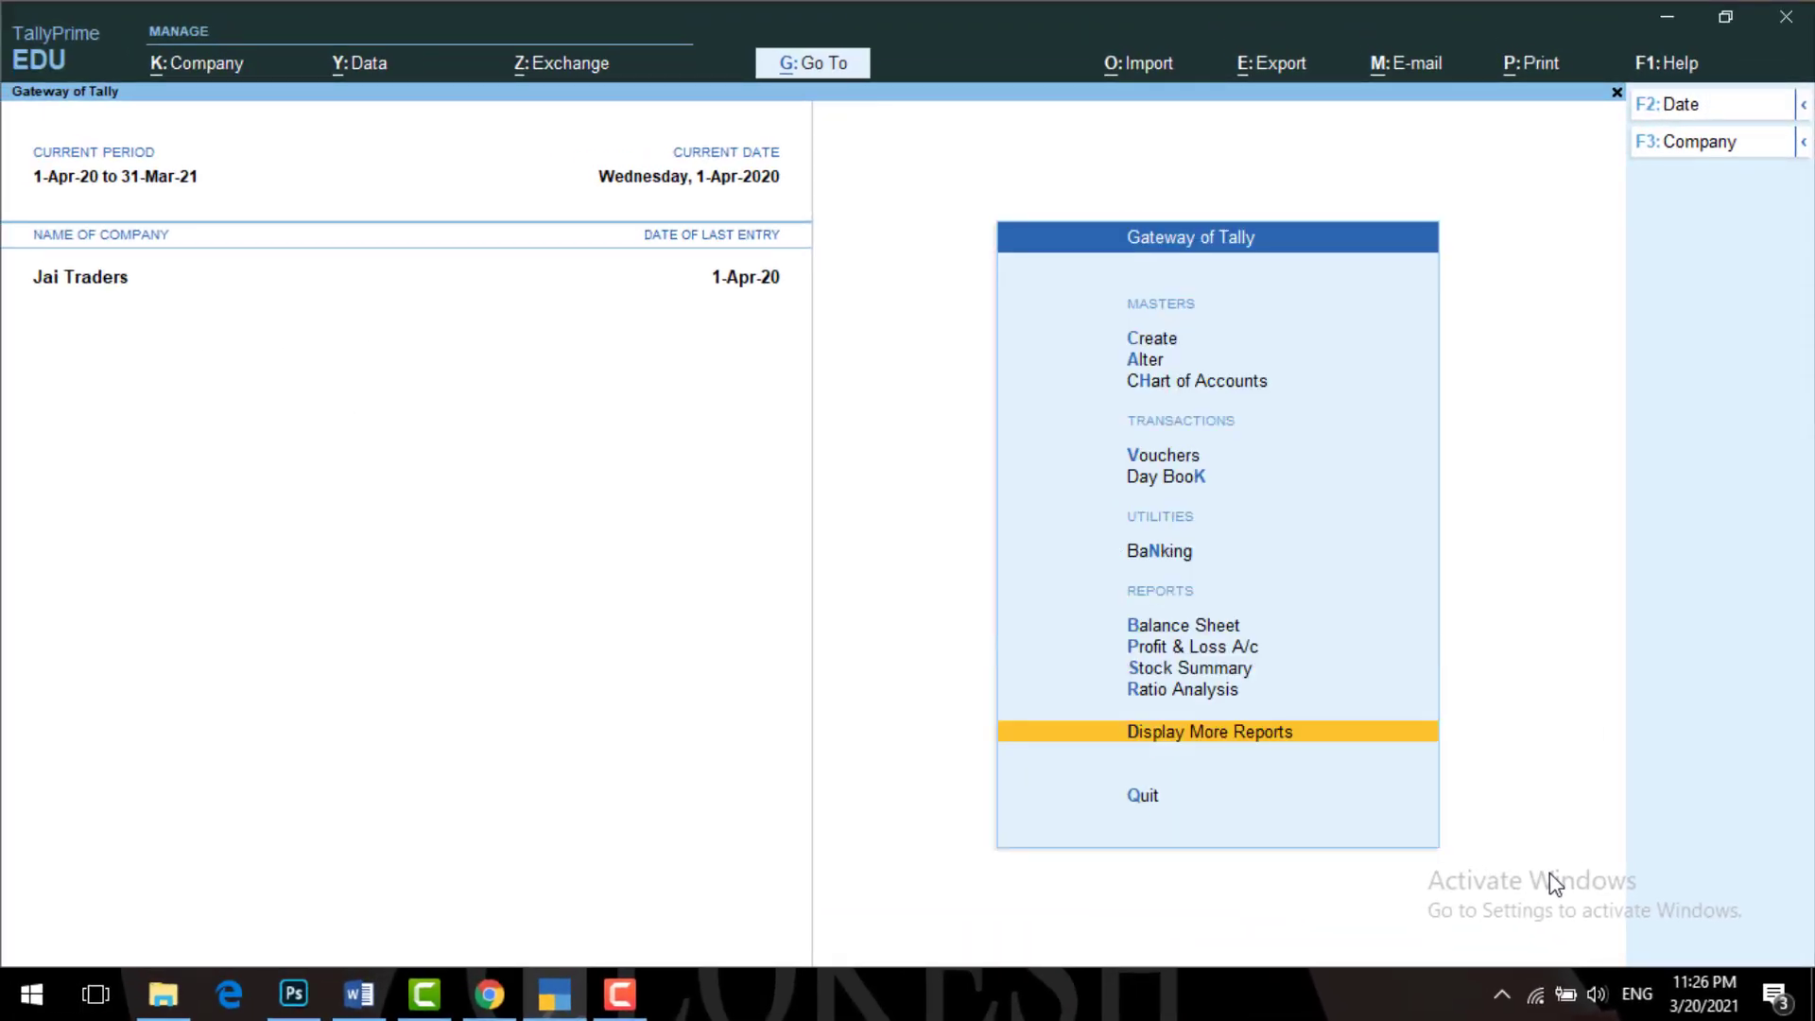
# - Start a Payment voucher and autofill it as a TCS Stat Payment
pyautogui.press('Up')
pyautogui.press('Up')
pyautogui.press('Up')
pyautogui.press('Up')
pyautogui.press('Up')
pyautogui.press('Up')
pyautogui.press('Up')
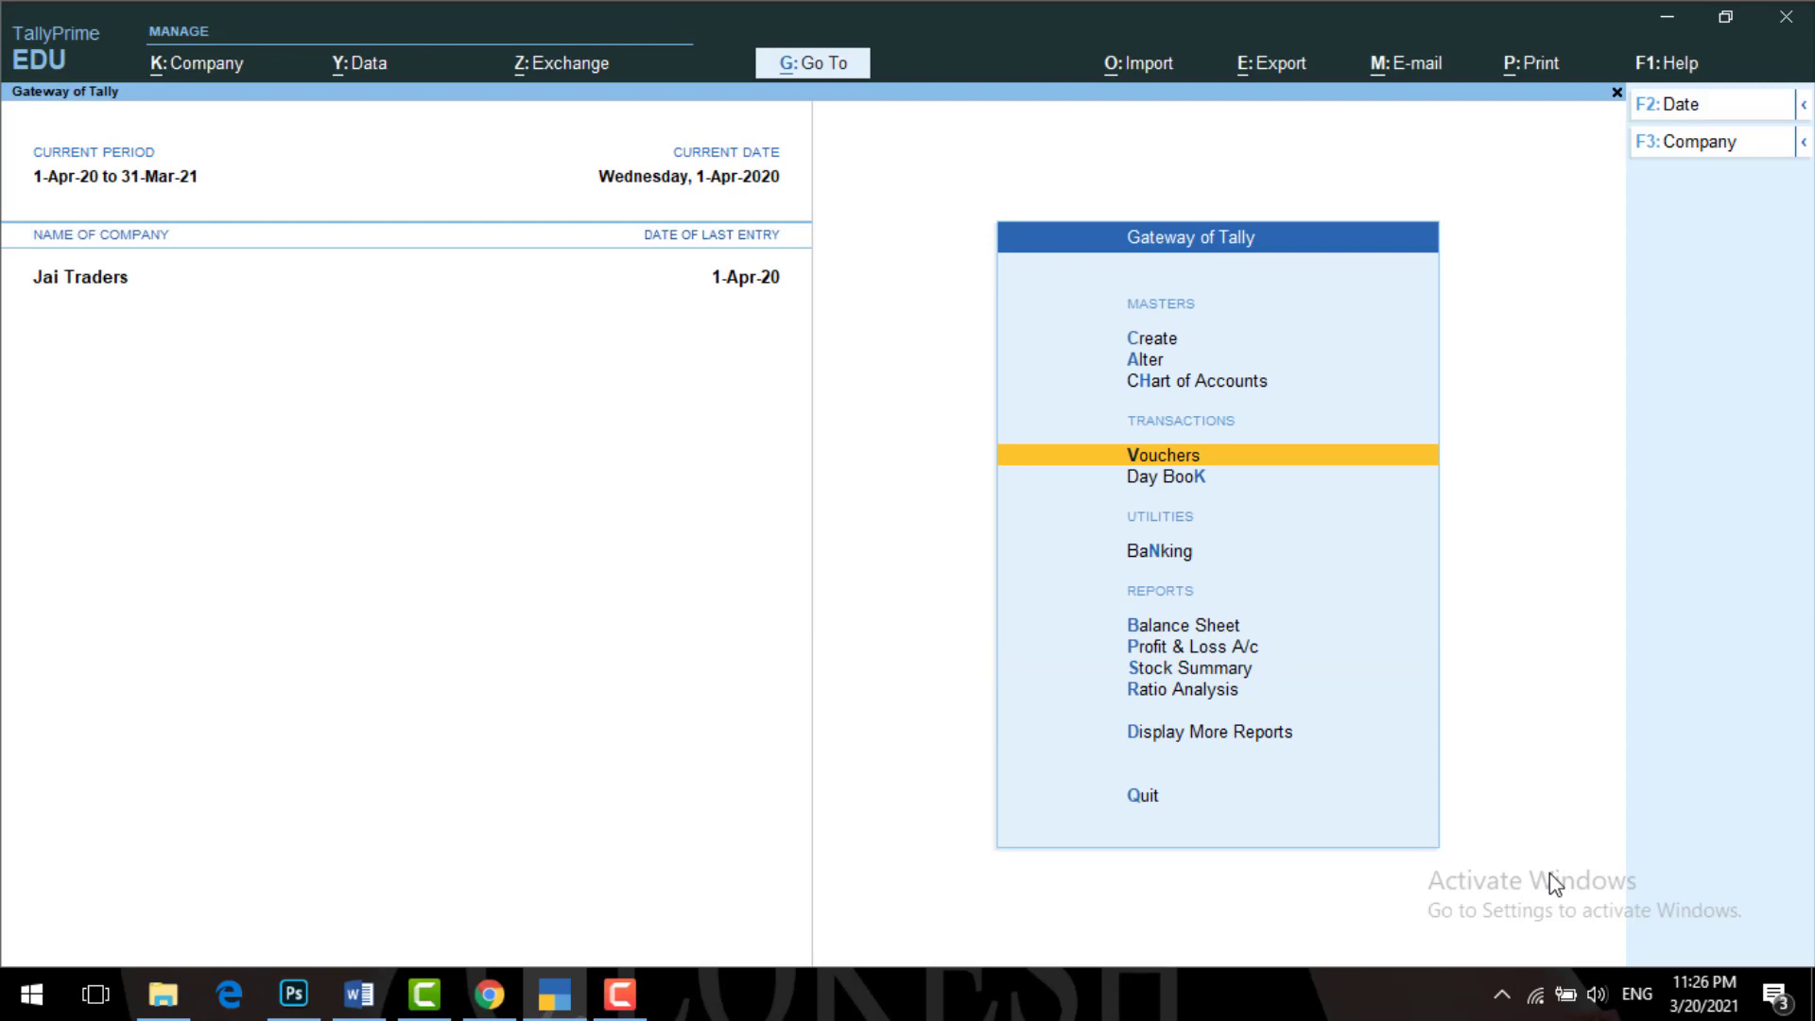
pyautogui.press('Return')
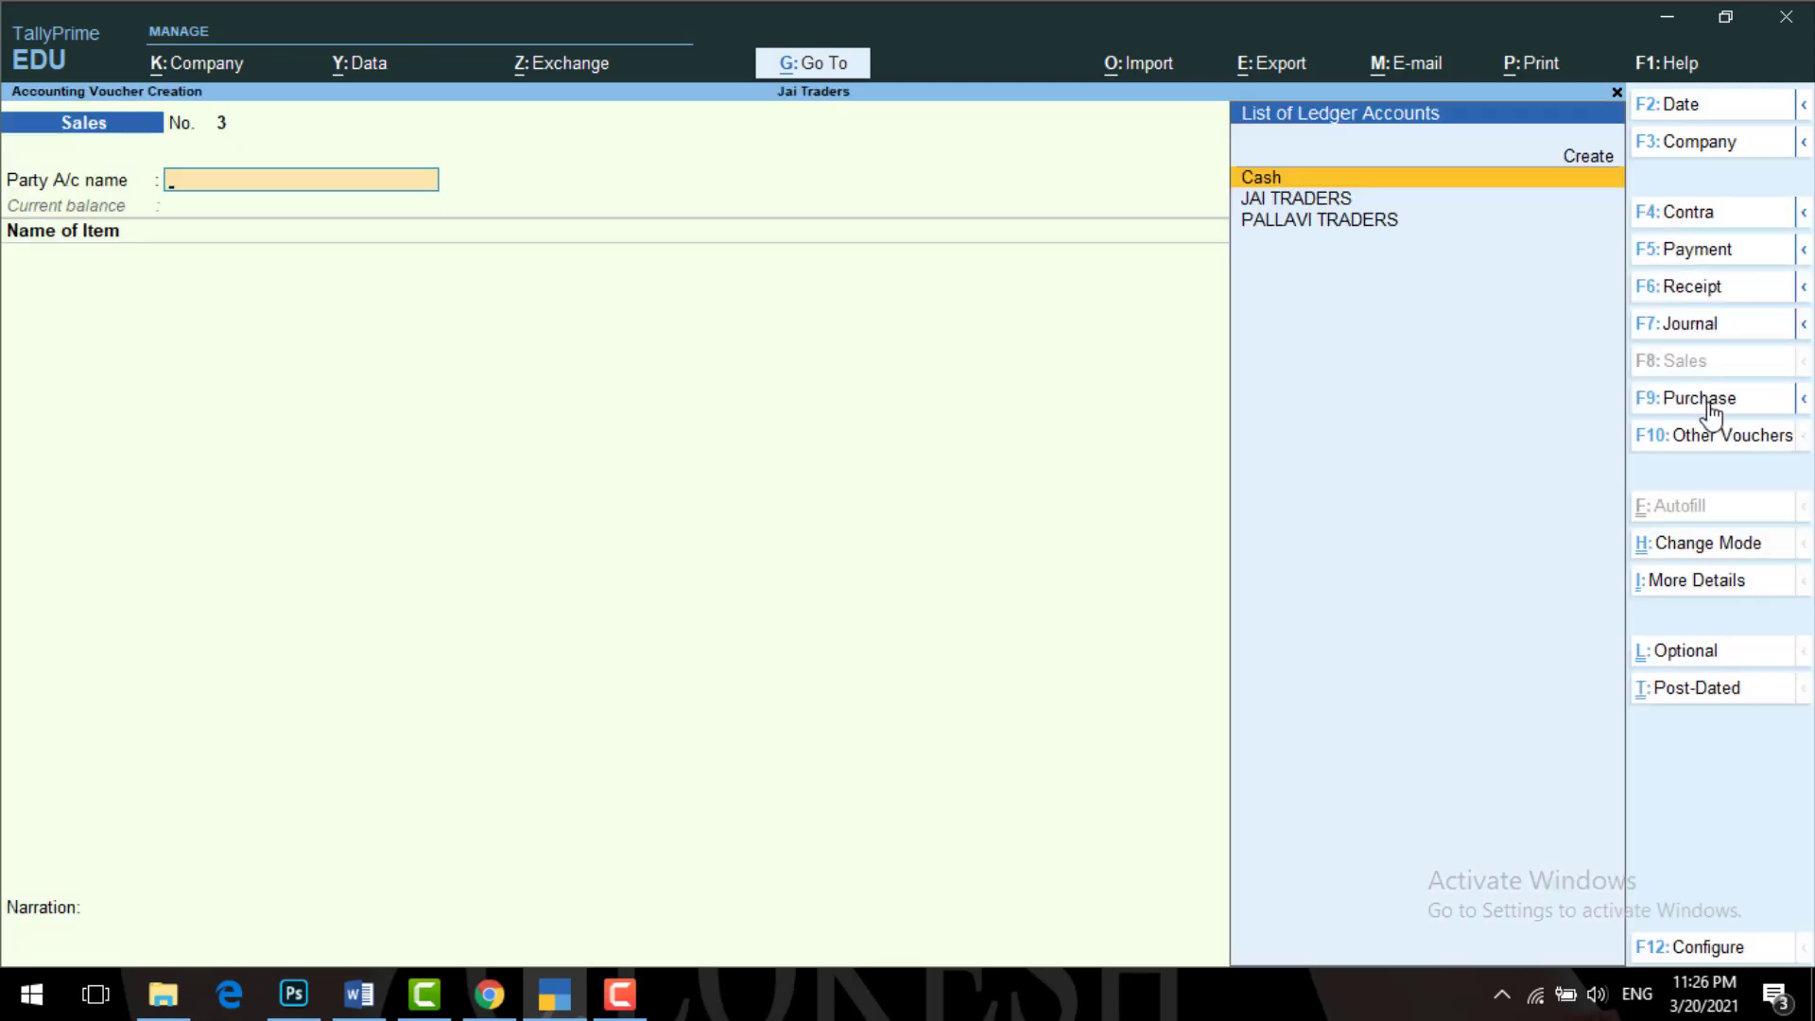
pyautogui.click(1697, 252)
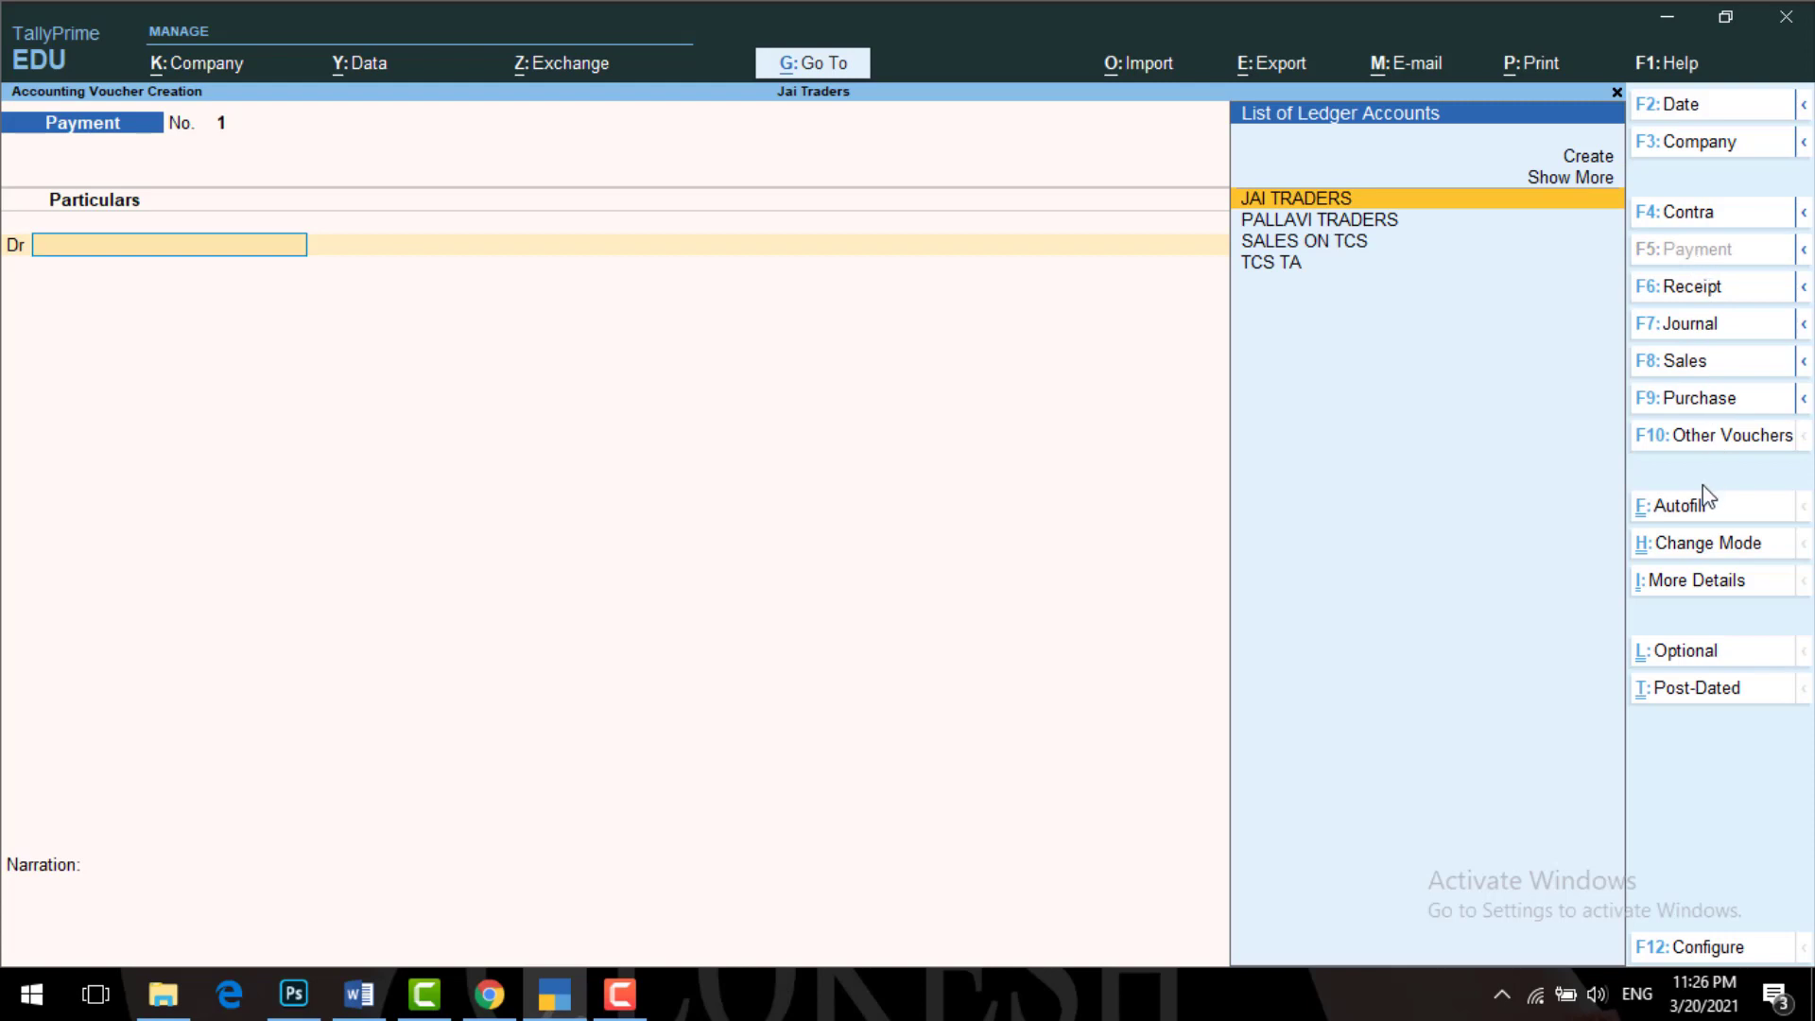
pyautogui.click(1679, 507)
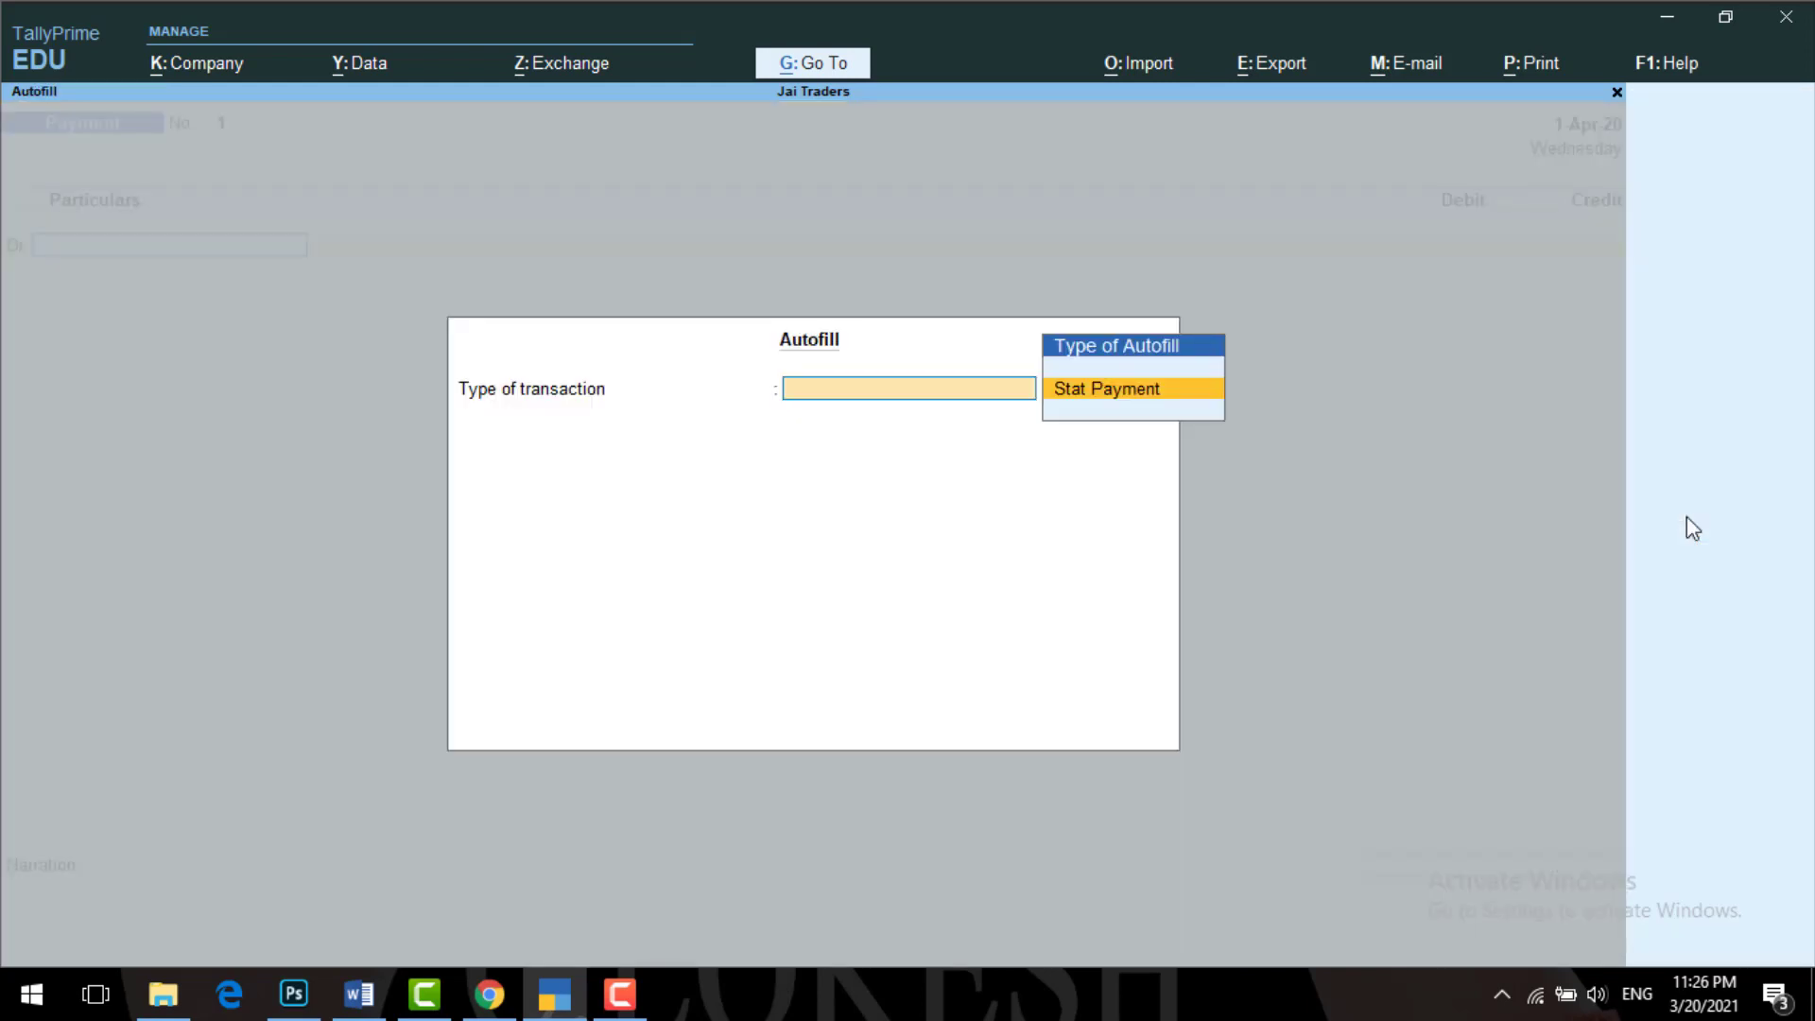
pyautogui.press('Return')
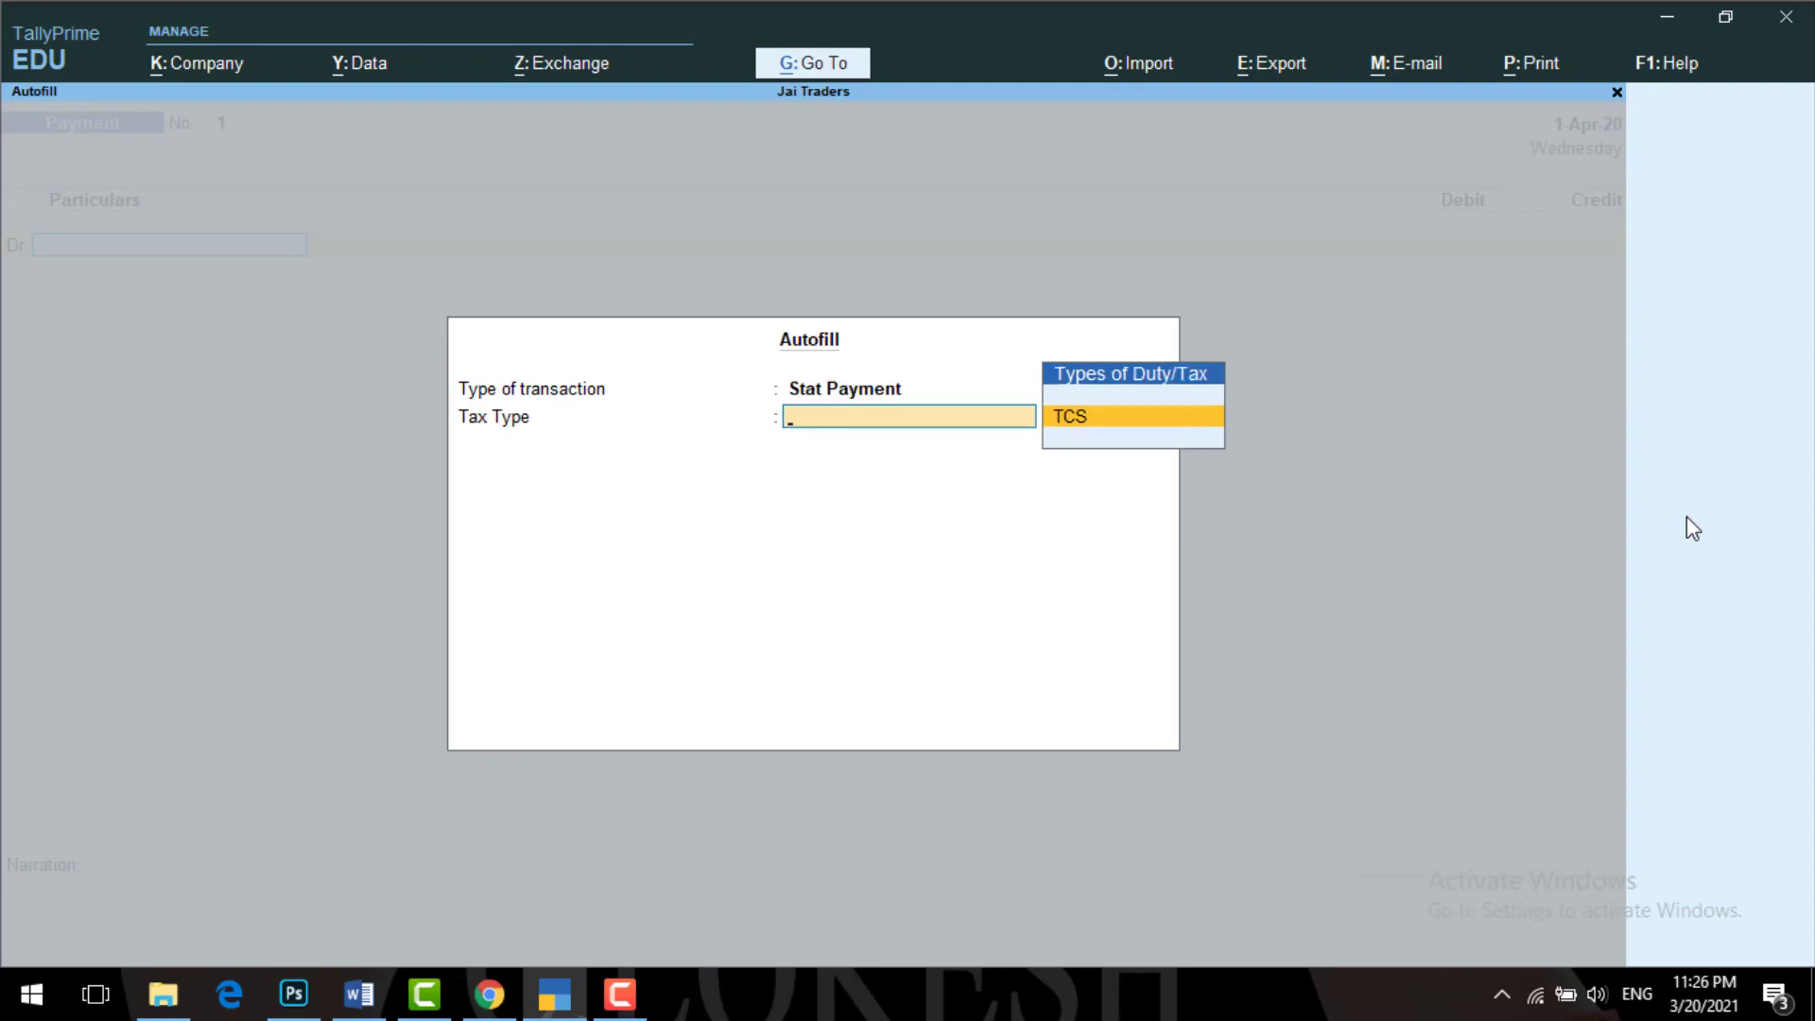
pyautogui.press('Return')
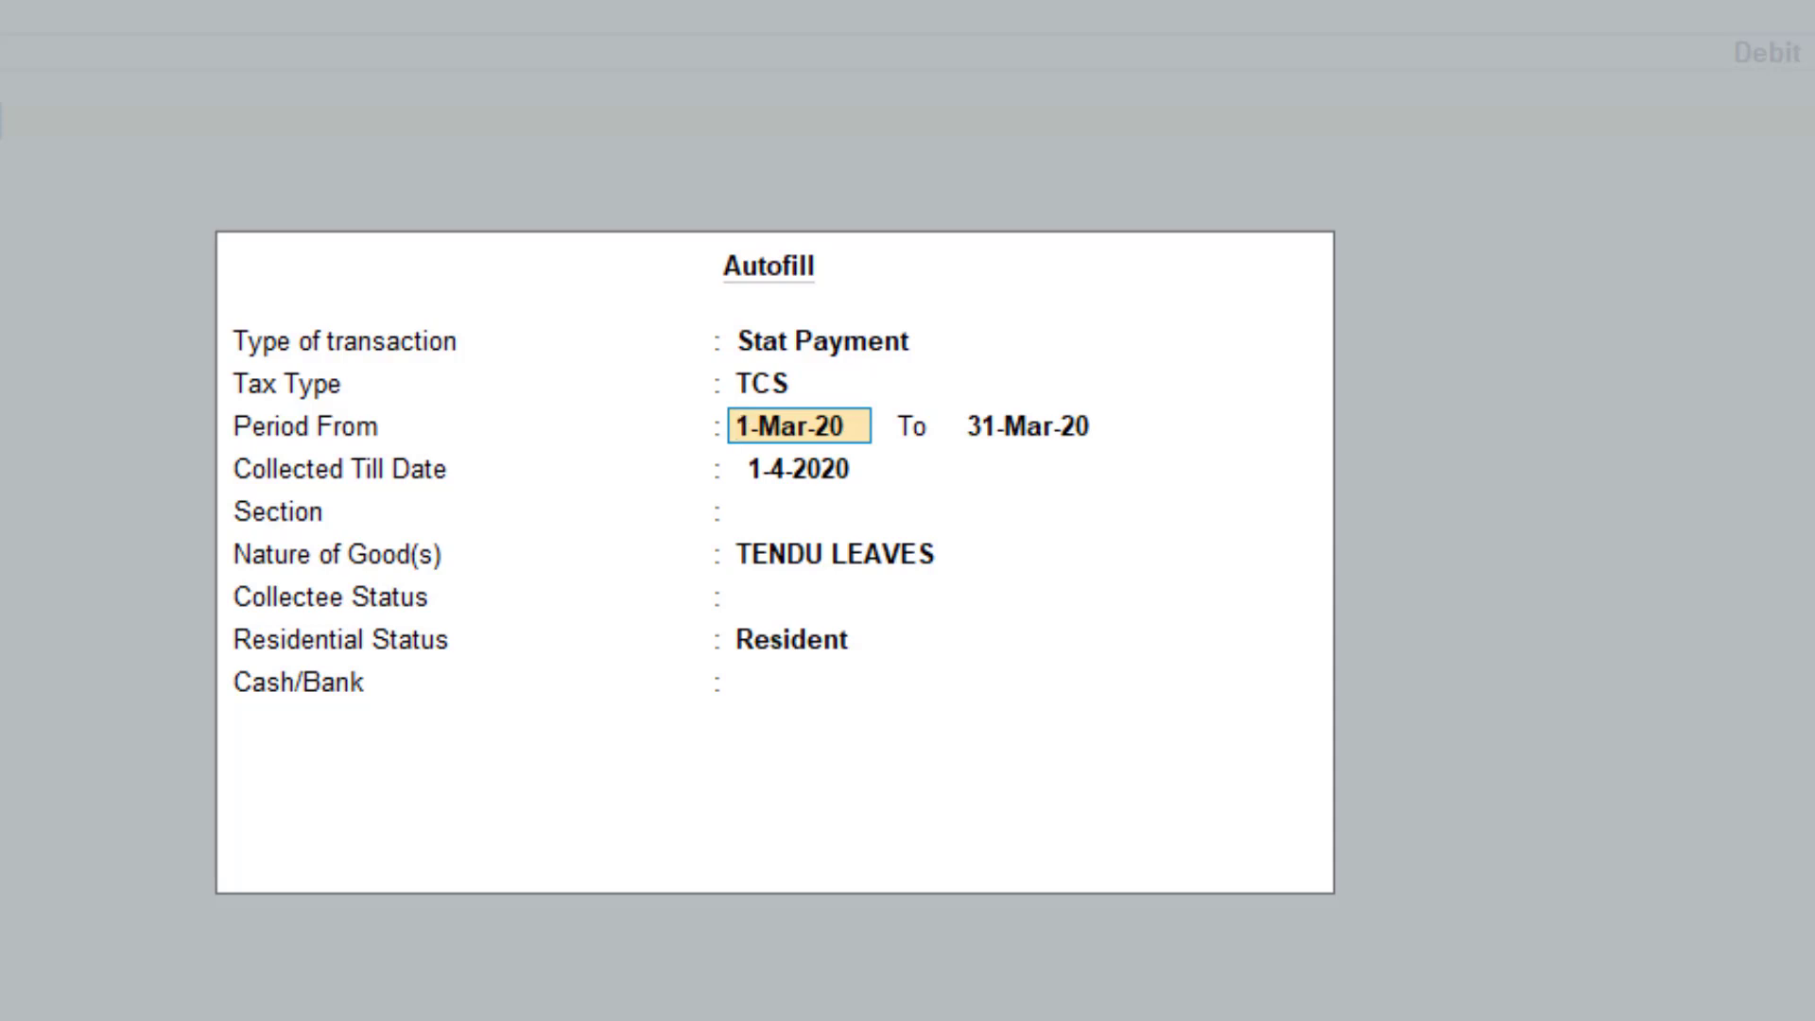
# - Set period 1-Apr-20 to 31-May-20, section 206C, All Items filters, paid from Cash
pyautogui.write('1-4')
pyautogui.press('Return')
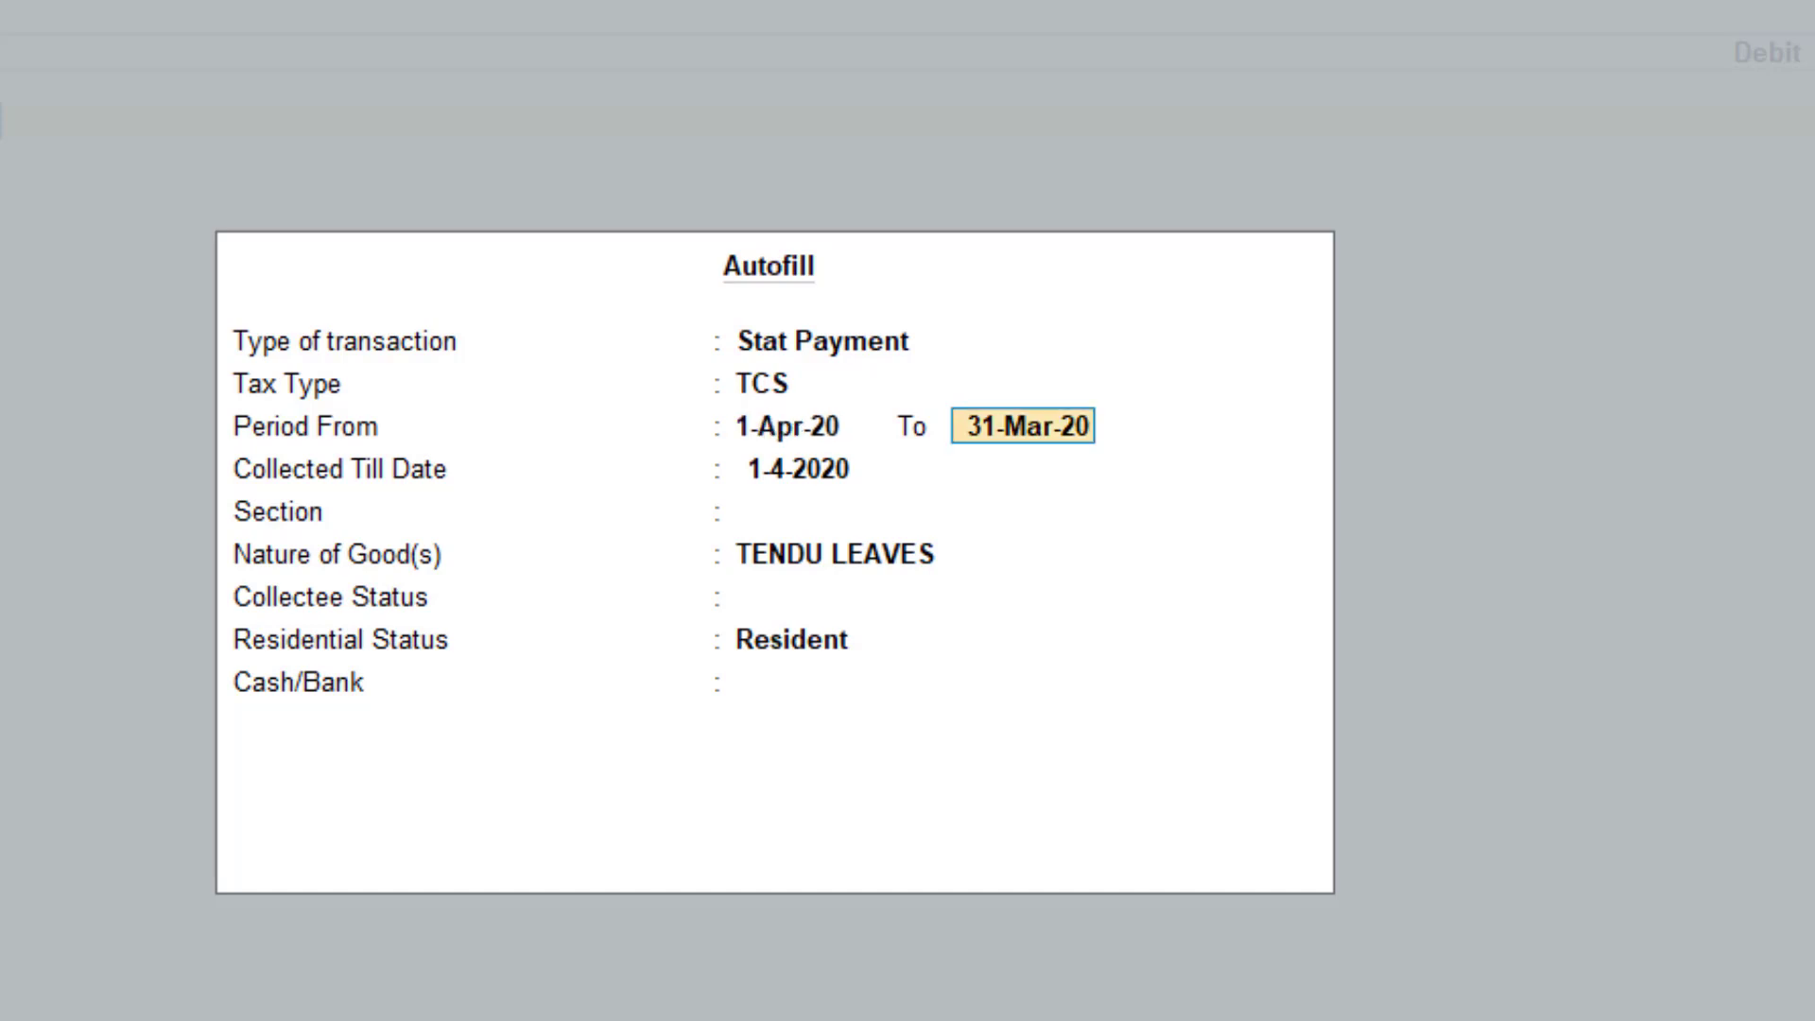
pyautogui.write('31-')
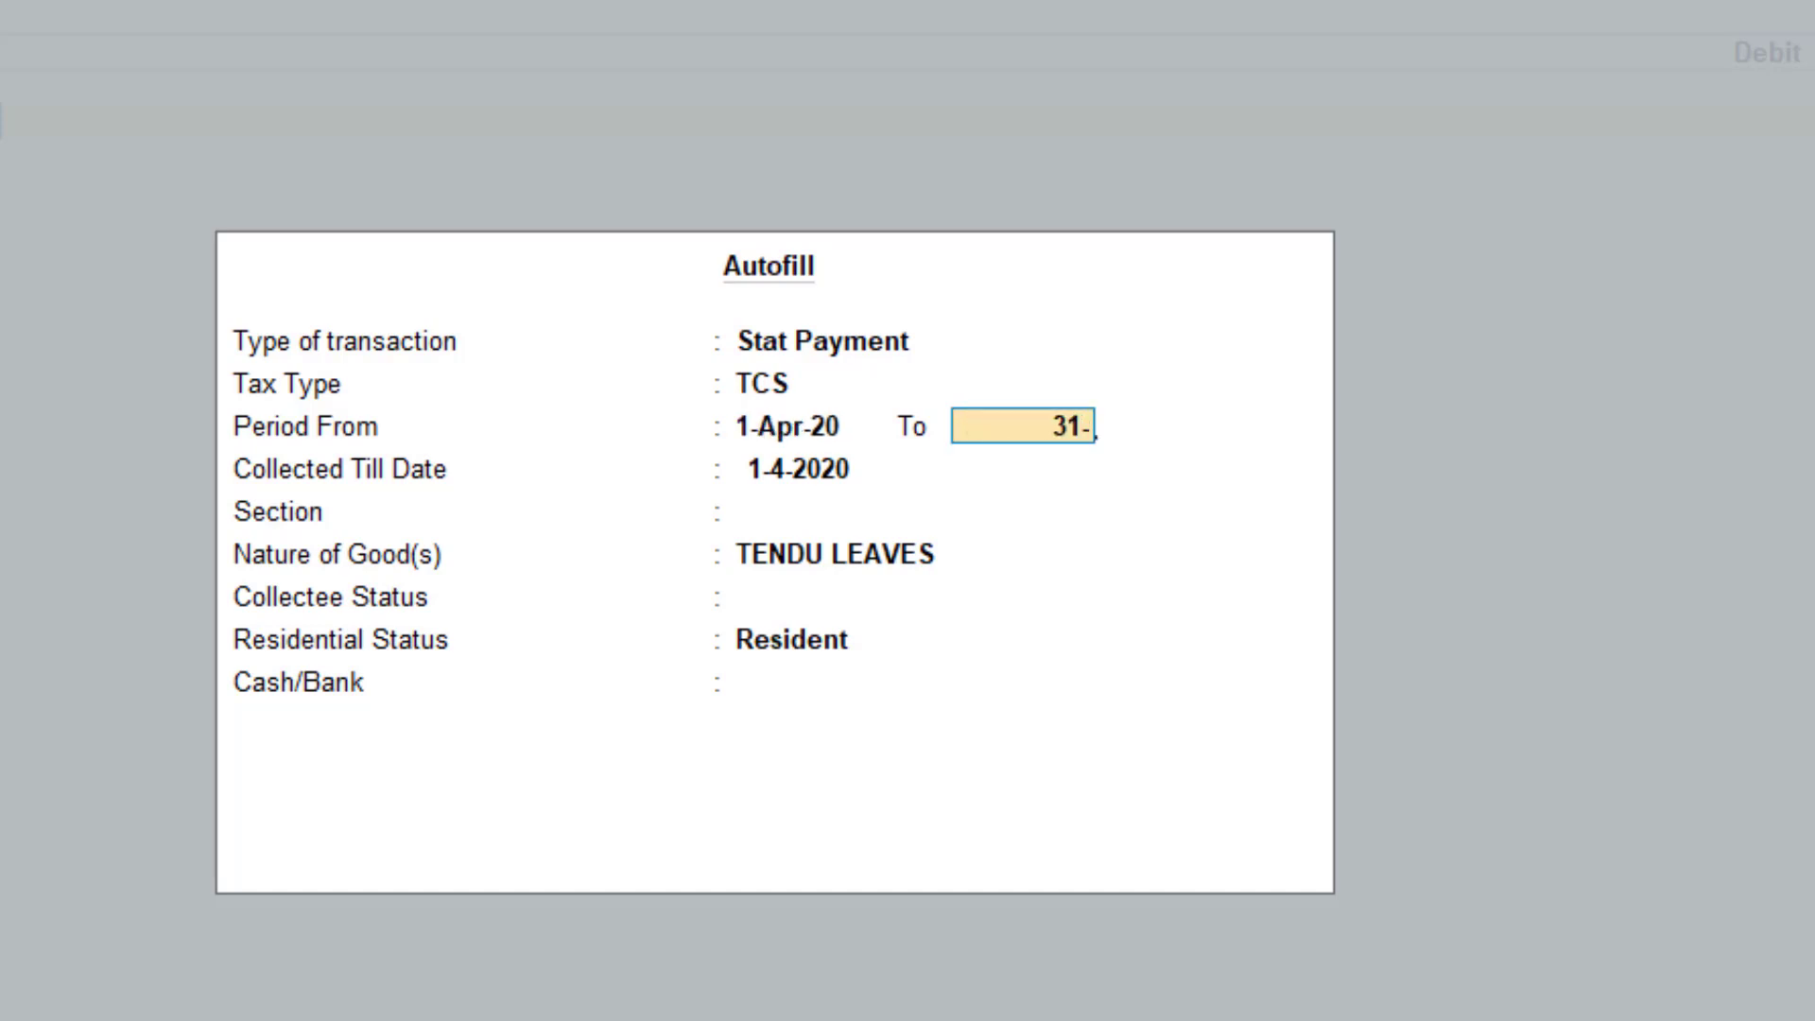
pyautogui.write('5')
pyautogui.press('Return')
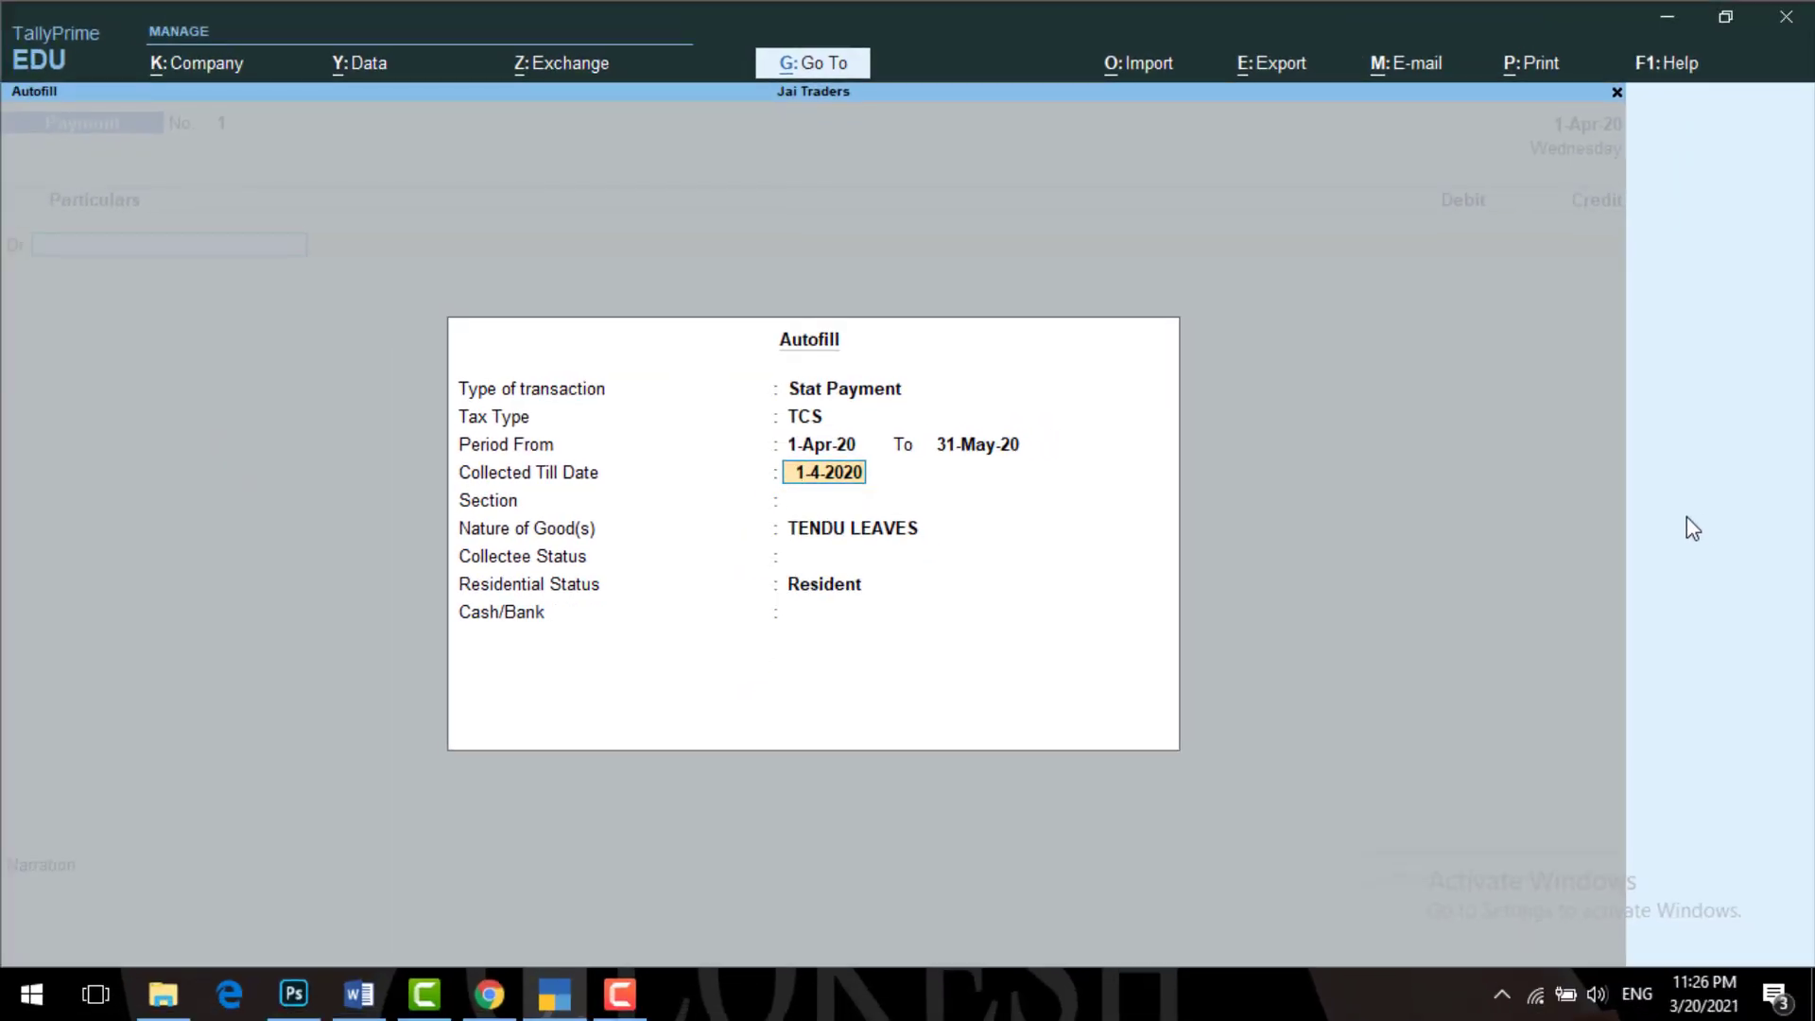
pyautogui.press('Return')
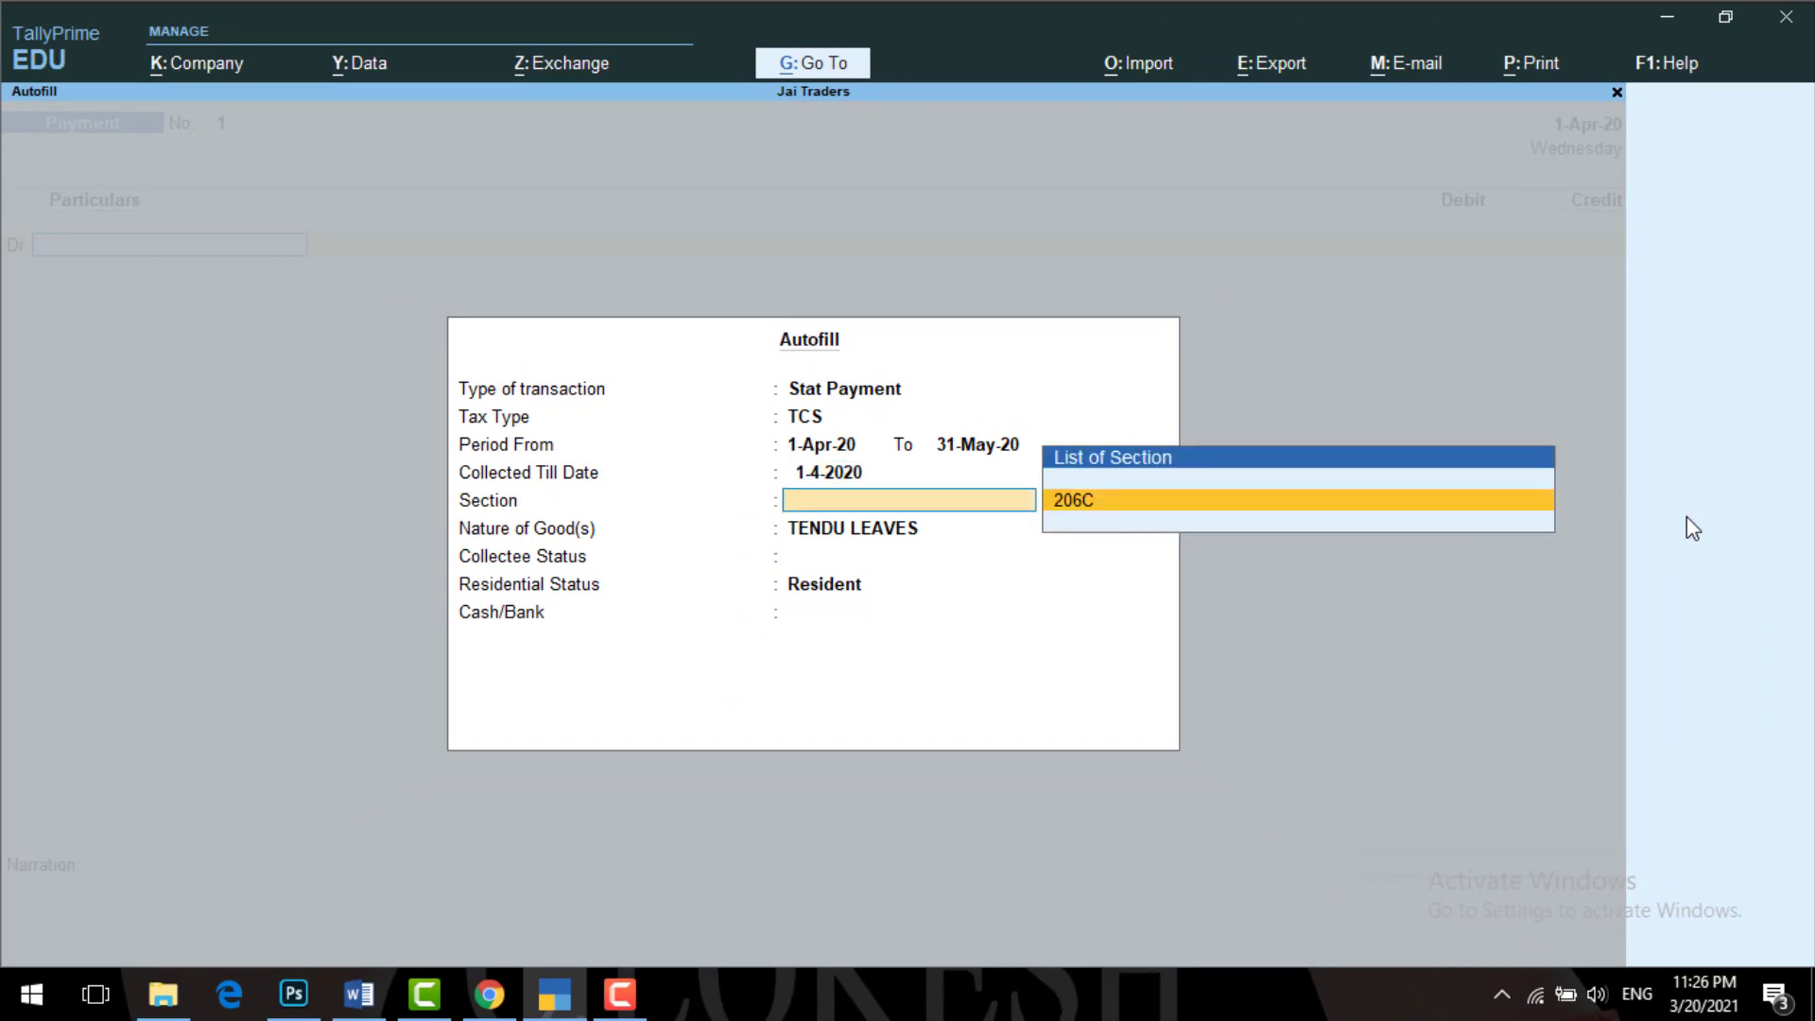
pyautogui.press('Return')
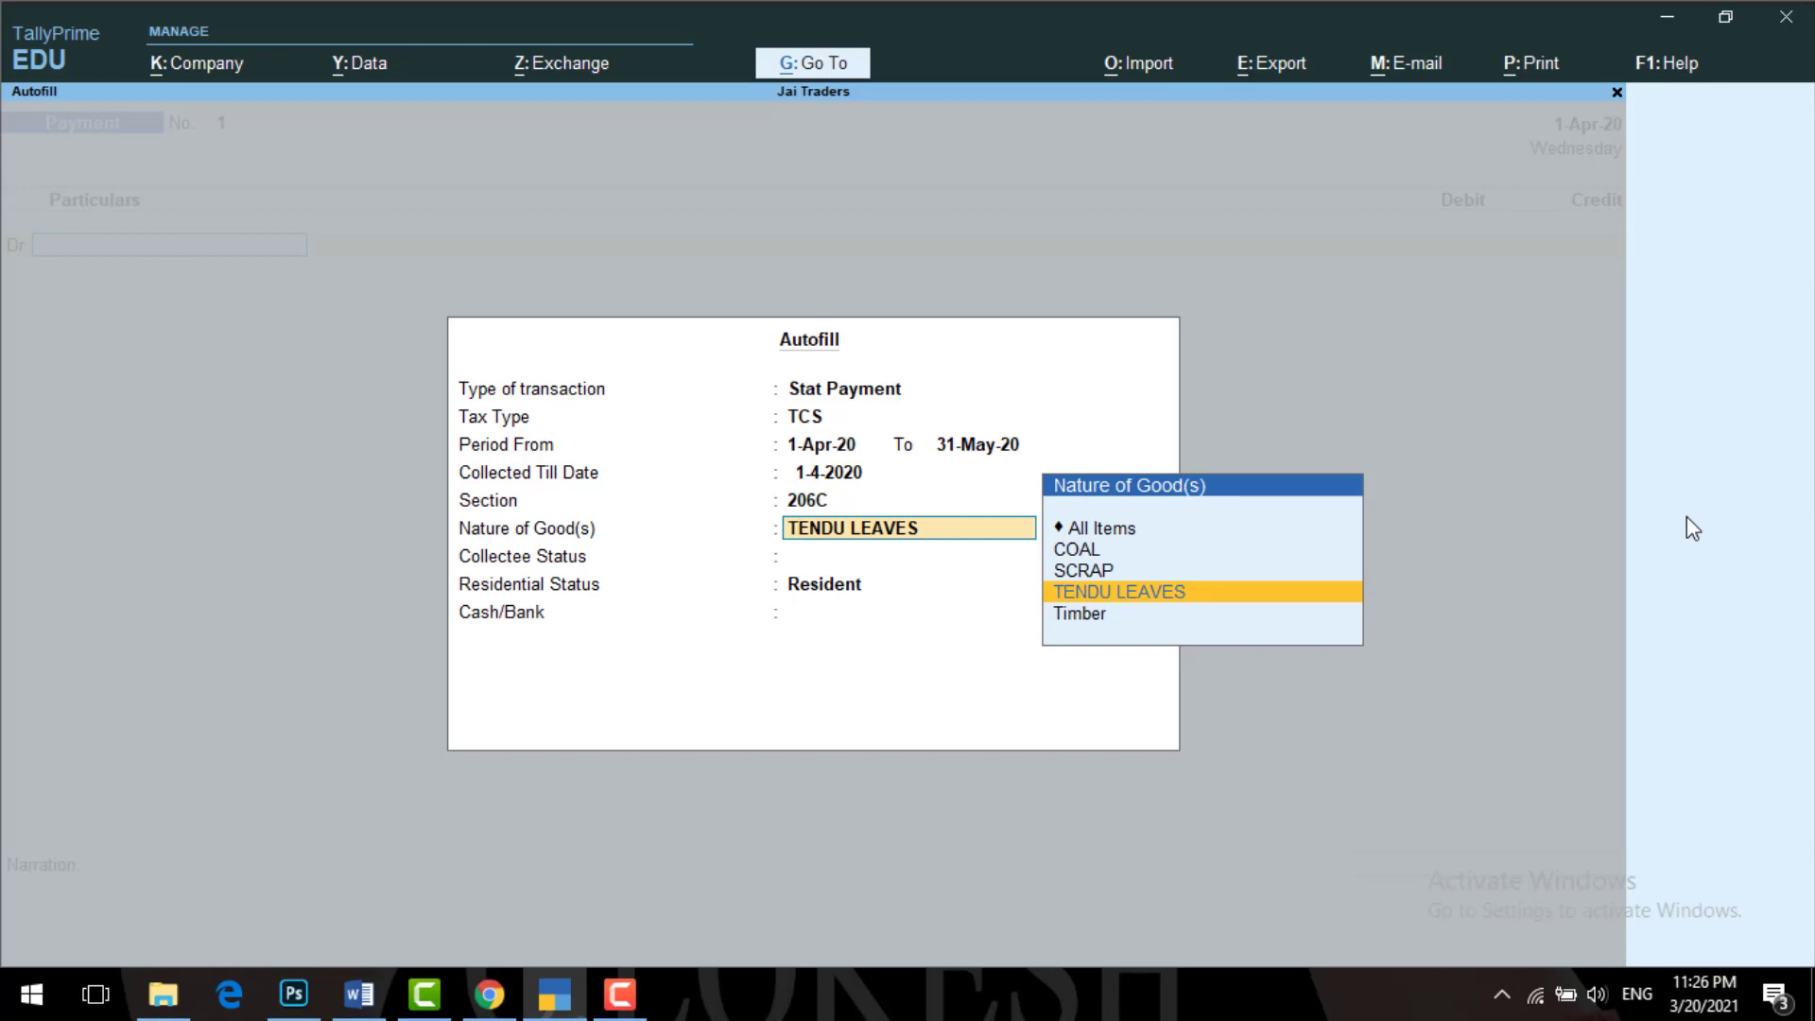
pyautogui.press('Up')
pyautogui.press('Up')
pyautogui.press('Up')
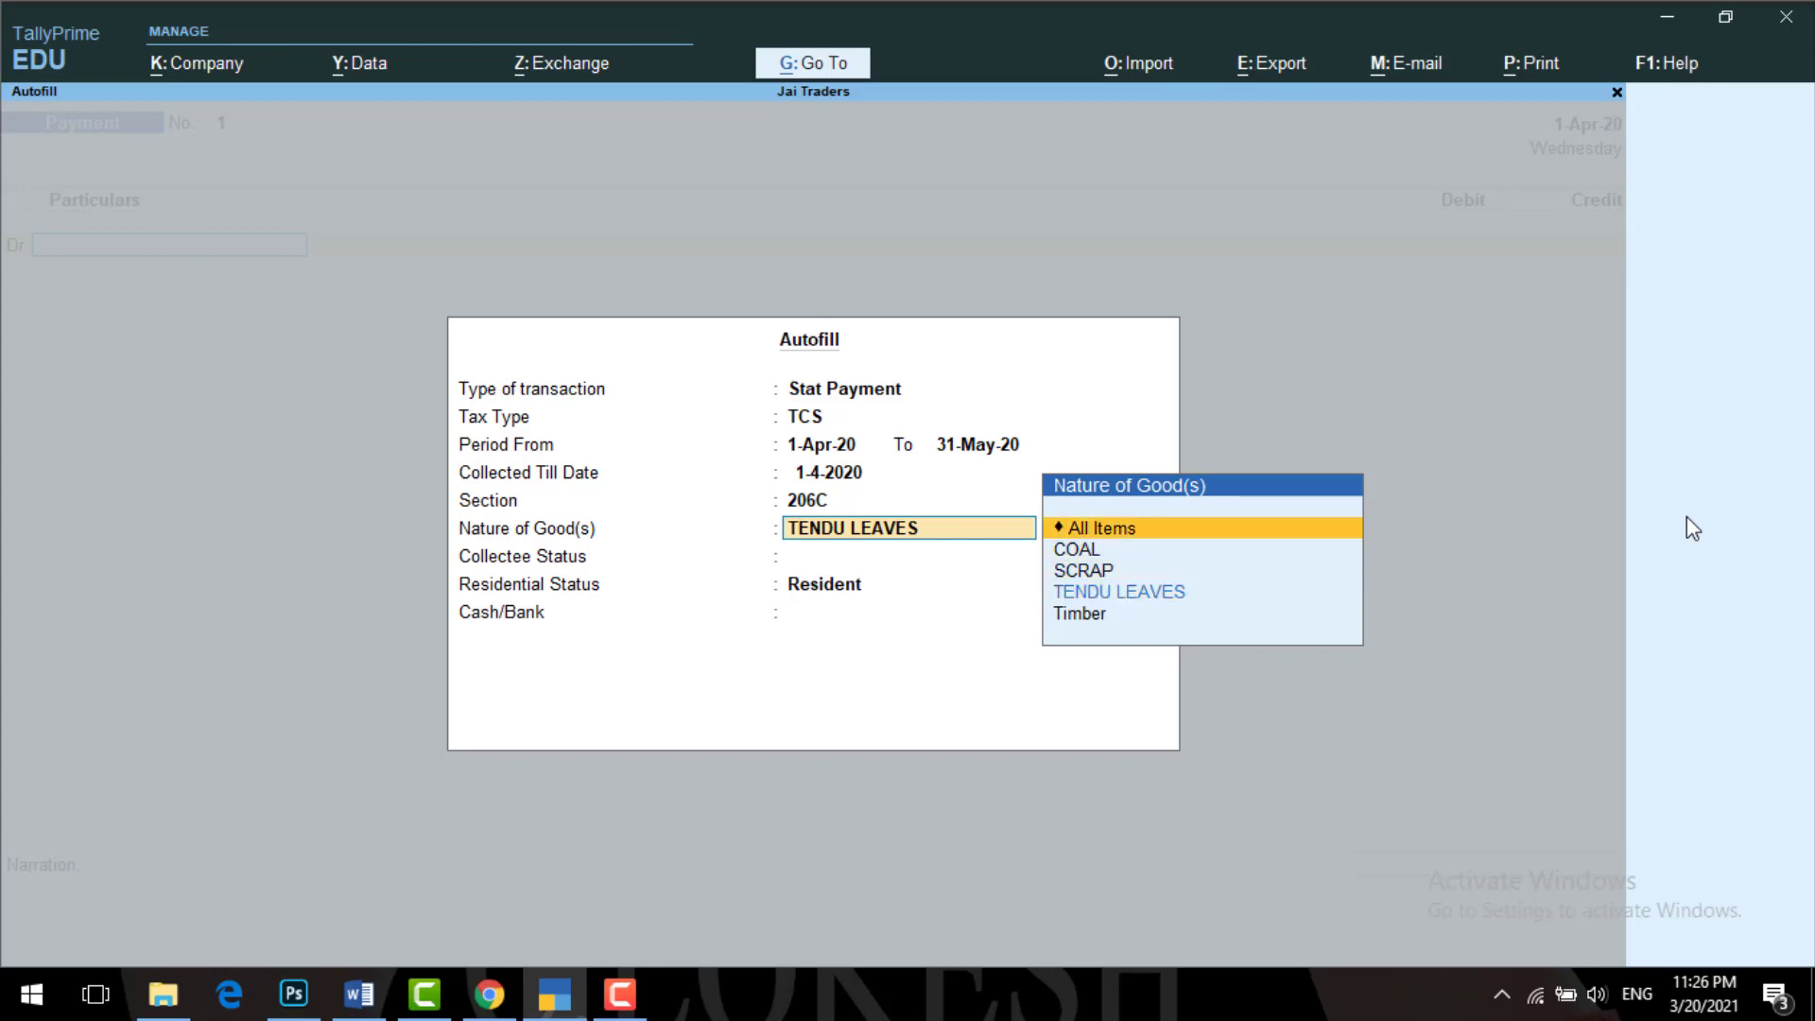
pyautogui.press('Return')
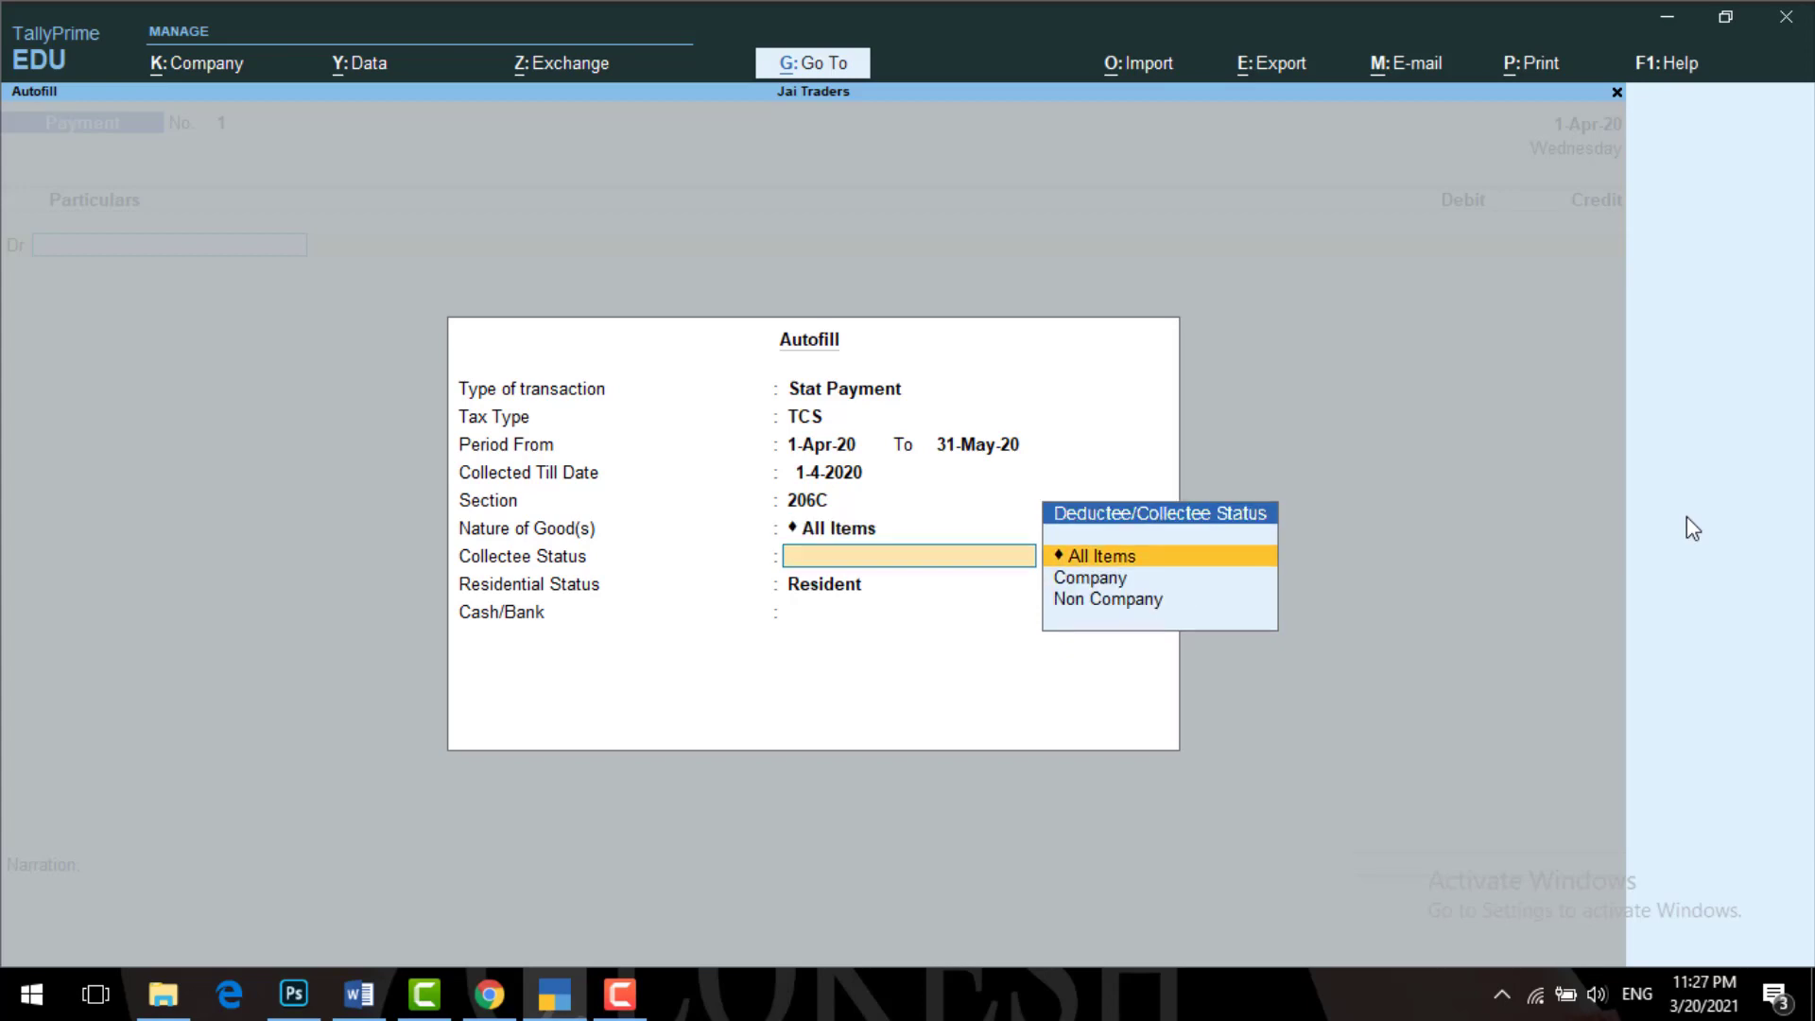
pyautogui.press('Return')
pyautogui.press('Up')
pyautogui.press('Up')
pyautogui.press('Return')
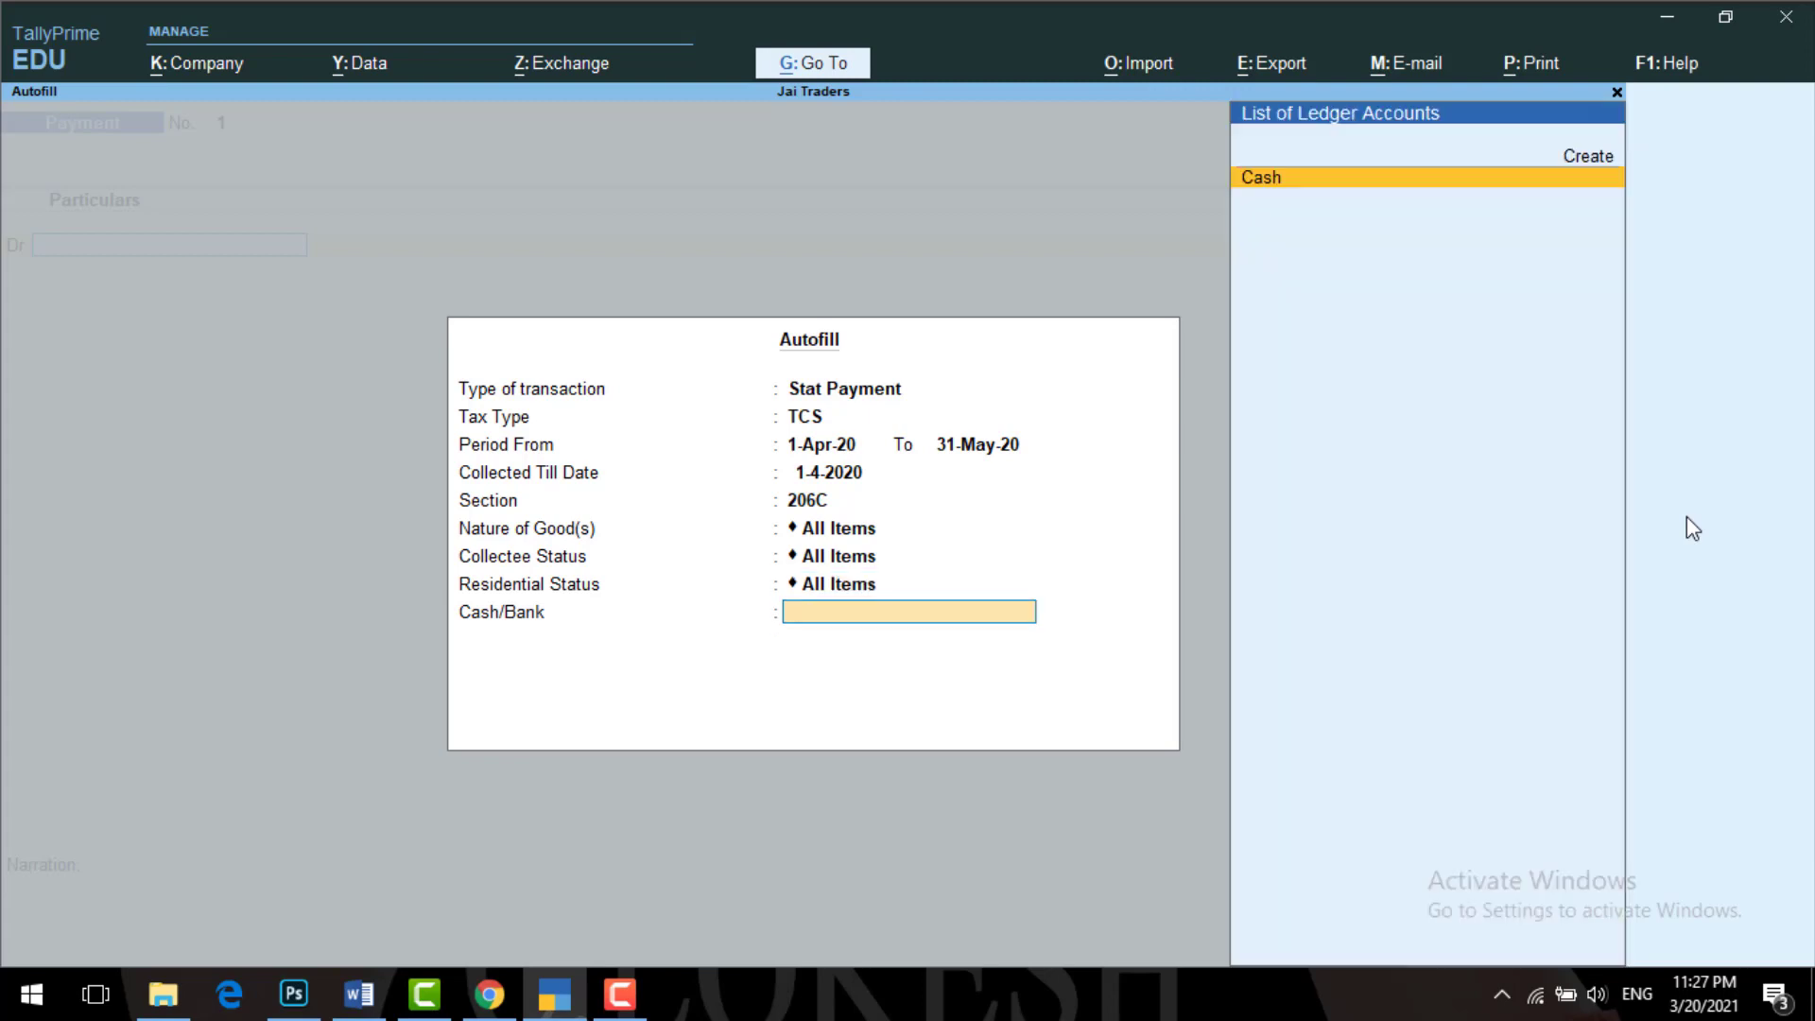
pyautogui.press('Return')
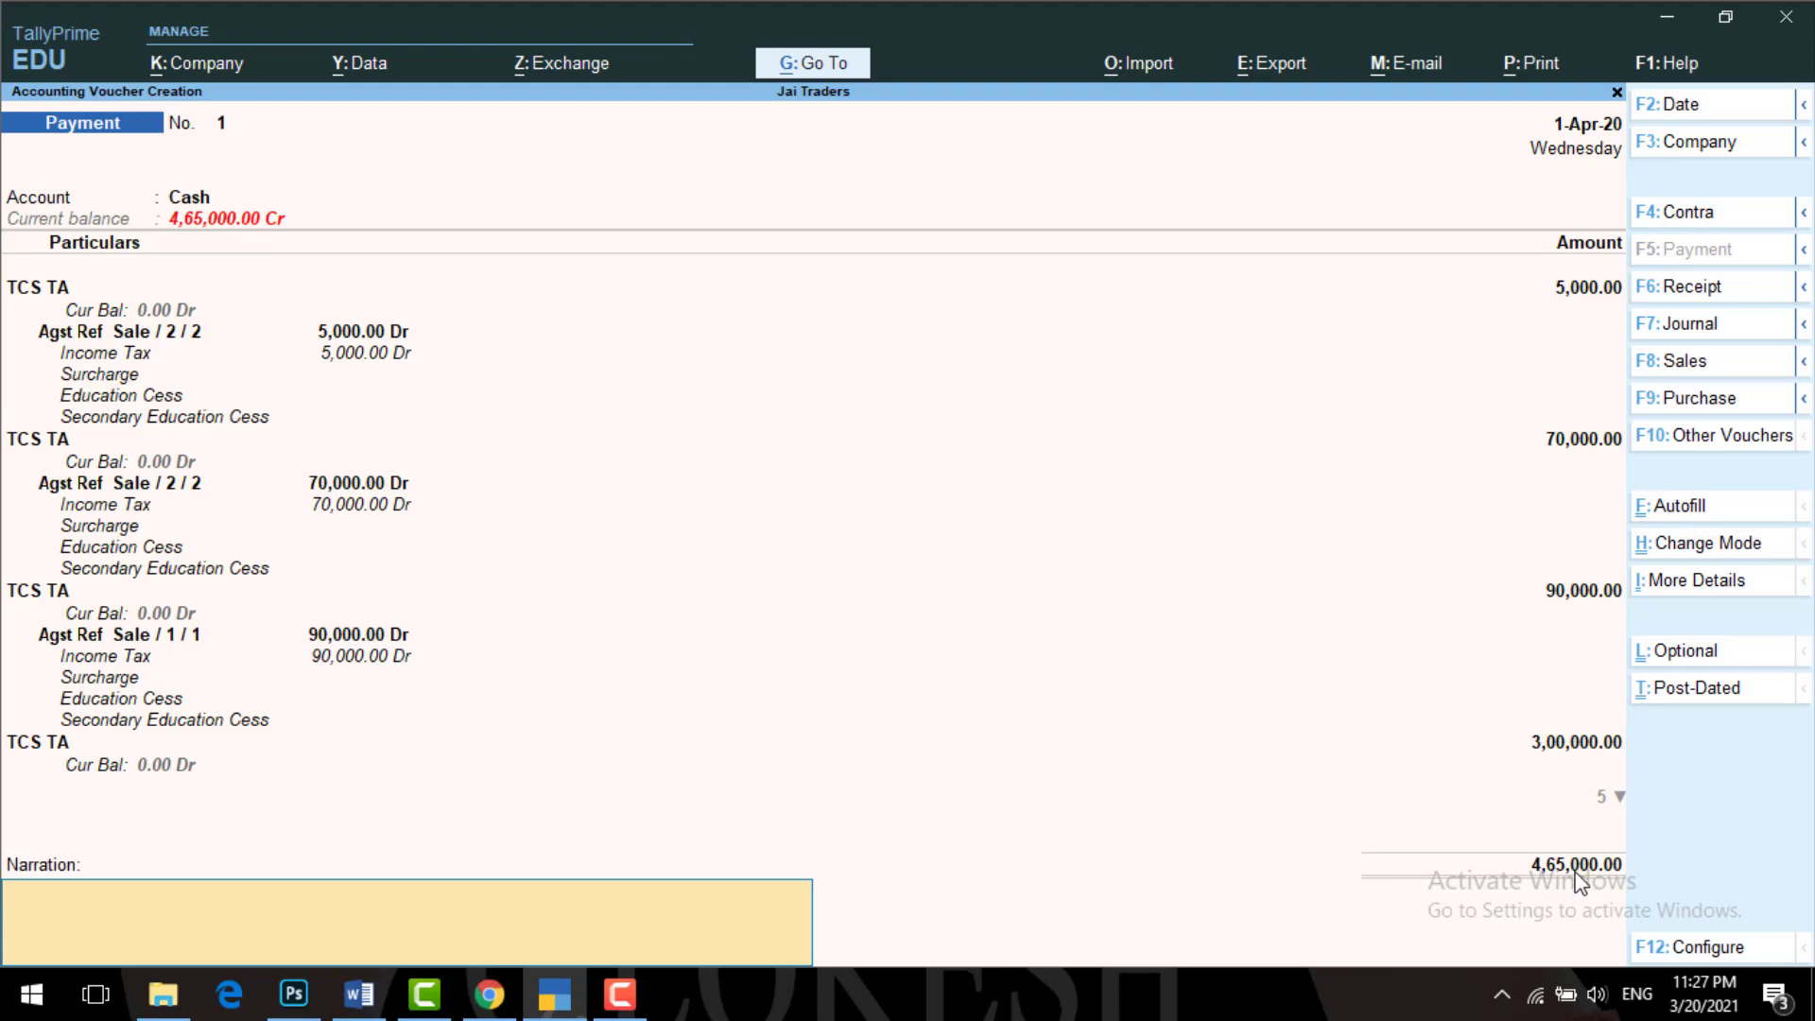
pyautogui.press('Return')
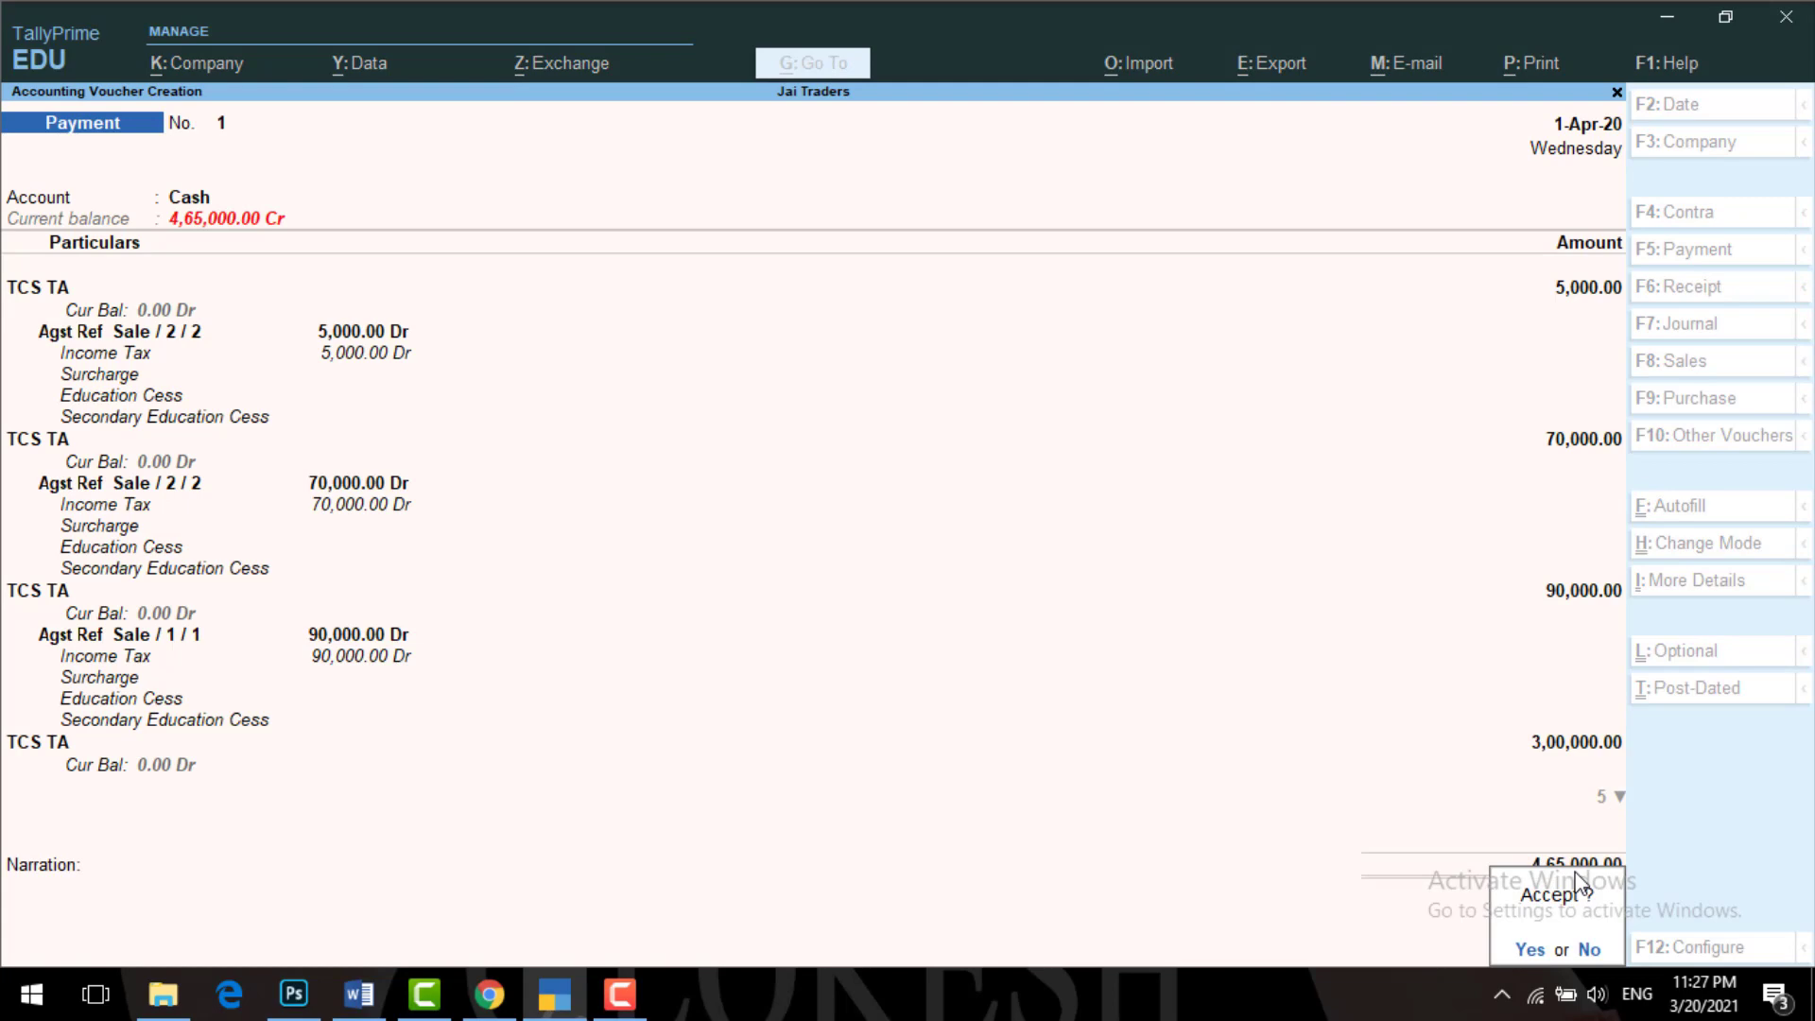
# - Save the TCS payment voucher and quit the following blank voucher
pyautogui.press('Return')
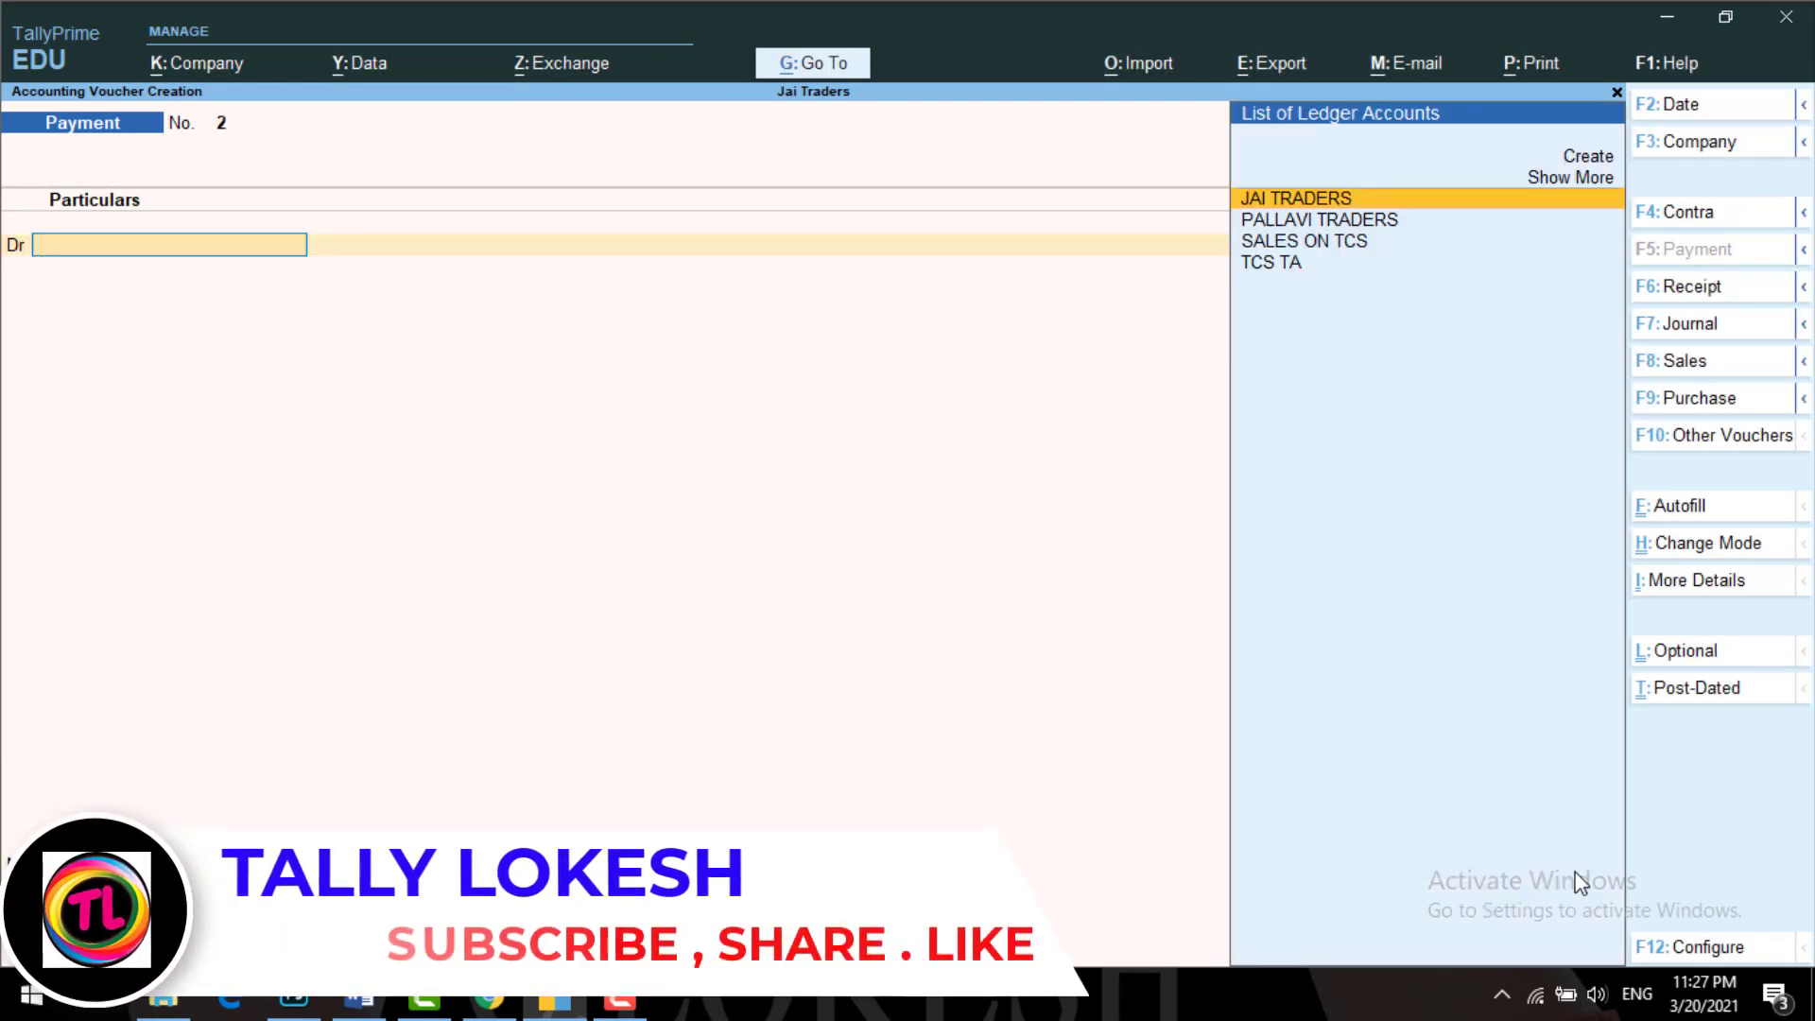
pyautogui.press('Escape')
pyautogui.press('Return')
# - Confirm TCS Outstandings shows no pending dues, then return and open voucher entry
pyautogui.press('Down')
pyautogui.press('Down')
pyautogui.press('Down')
pyautogui.press('Down')
pyautogui.press('Down')
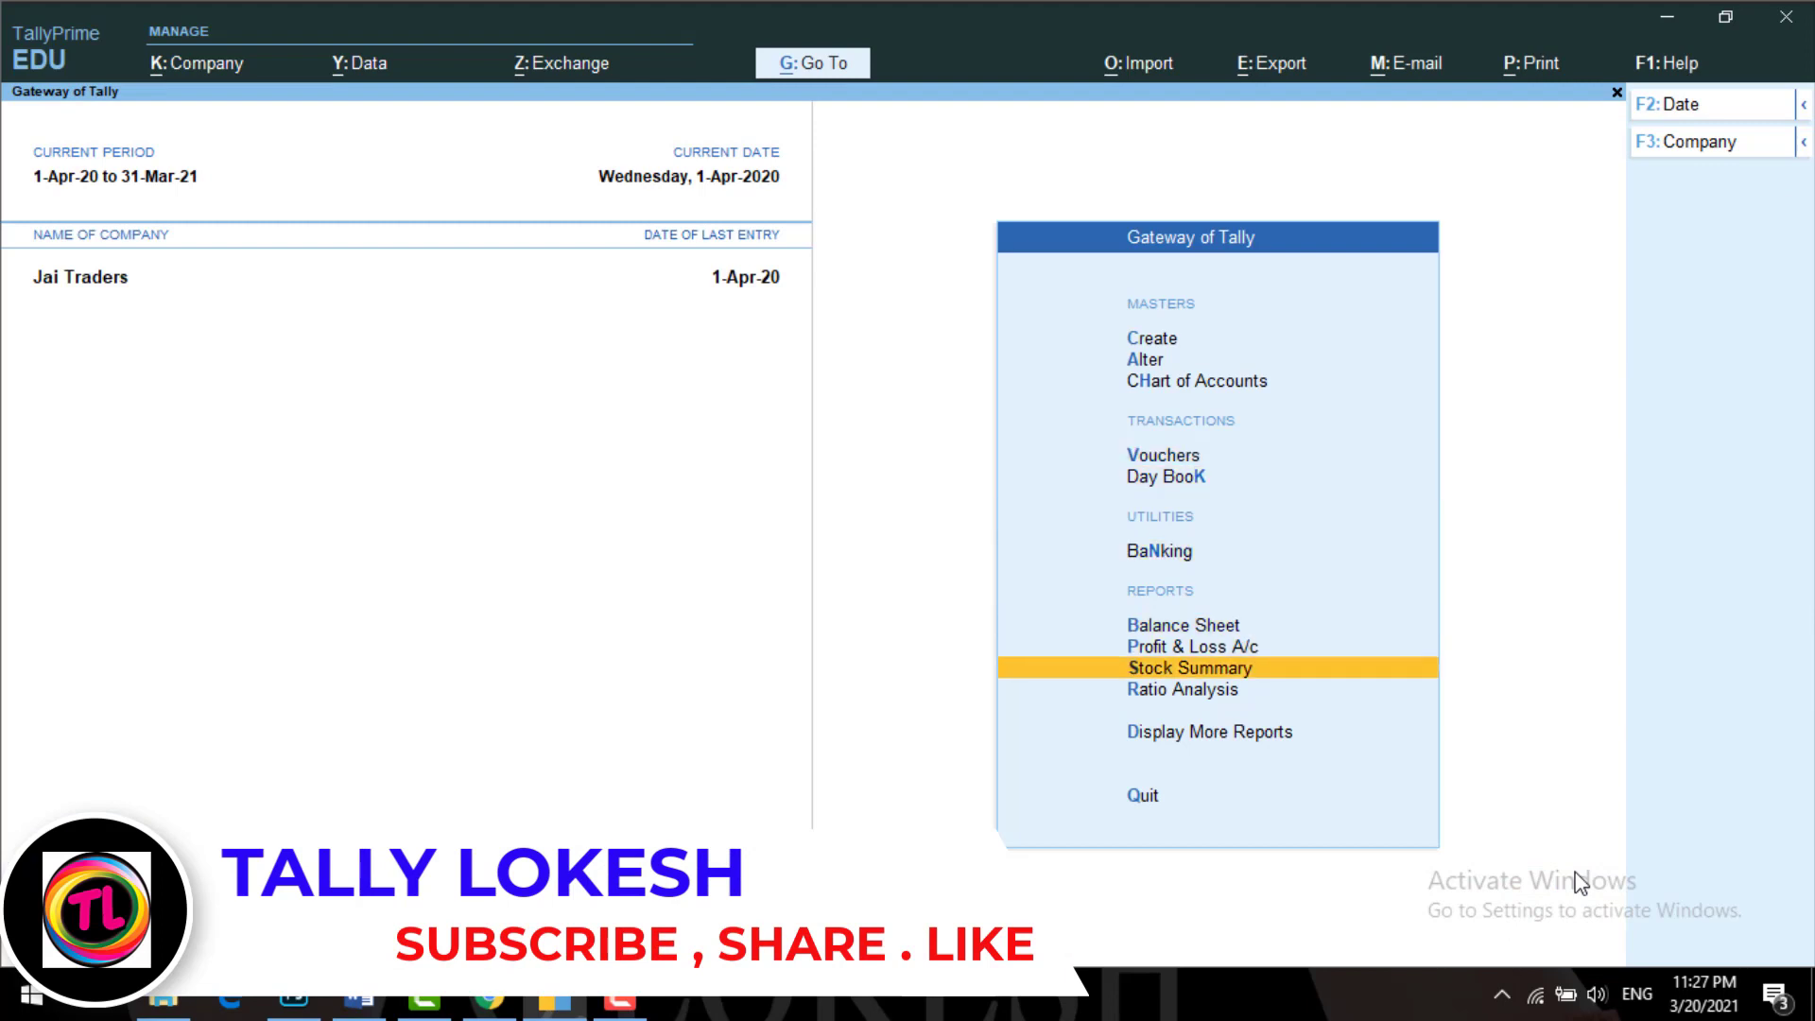
pyautogui.press('Down')
pyautogui.press('Down')
pyautogui.press('Return')
pyautogui.press('Down')
pyautogui.press('Down')
pyautogui.press('Down')
pyautogui.press('Down')
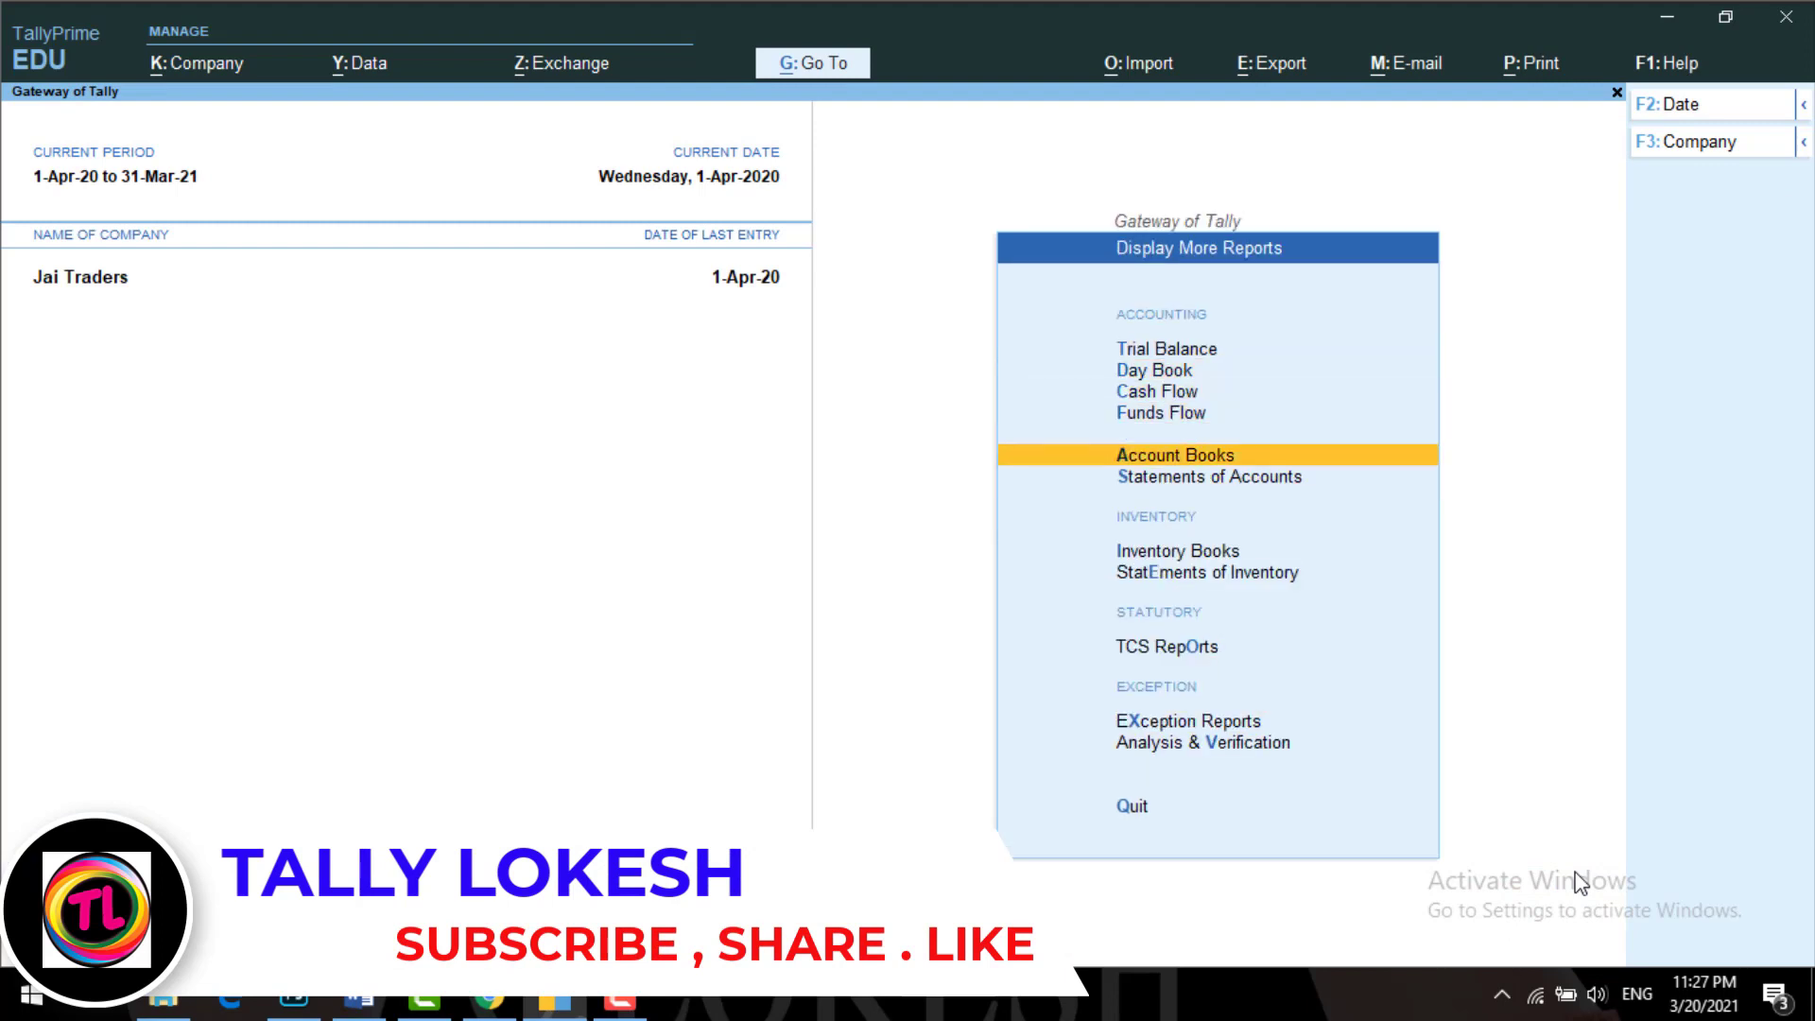
pyautogui.press('Down')
pyautogui.press('Down')
pyautogui.press('Down')
pyautogui.press('Down')
pyautogui.press('Return')
pyautogui.press('Down')
pyautogui.press('Down')
pyautogui.press('Down')
pyautogui.press('Down')
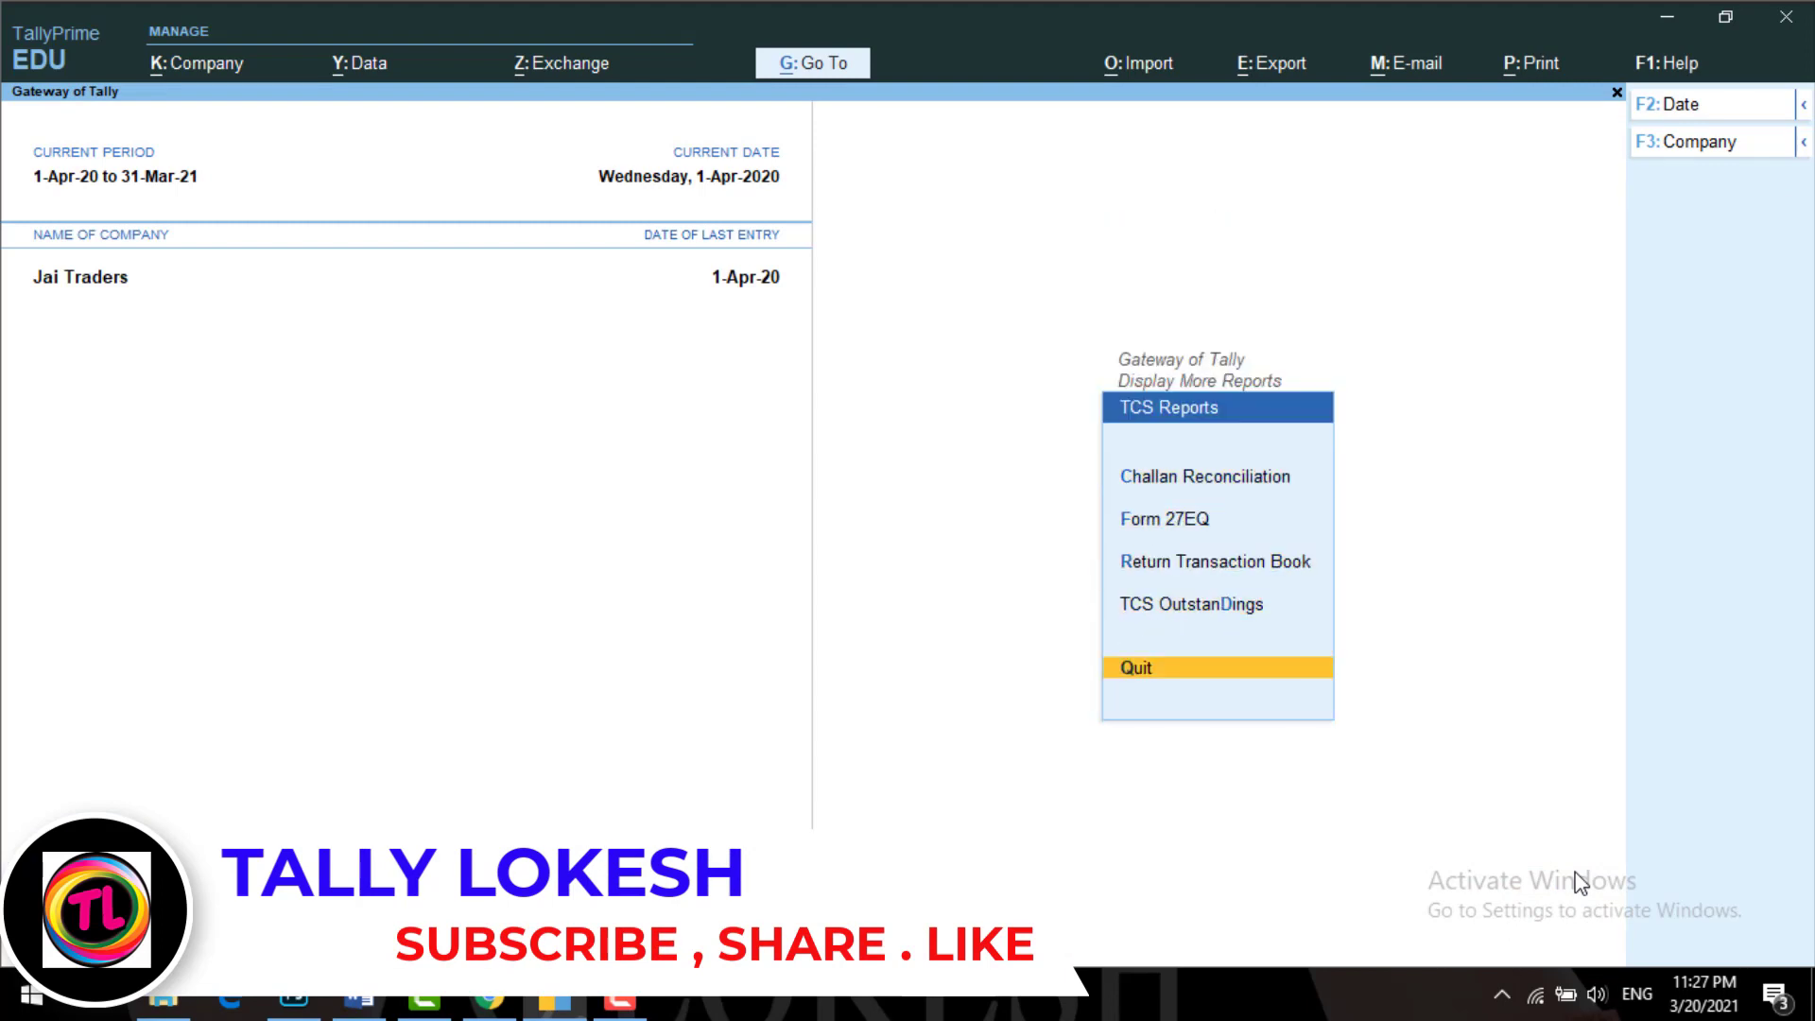
pyautogui.press('Up')
pyautogui.press('Return')
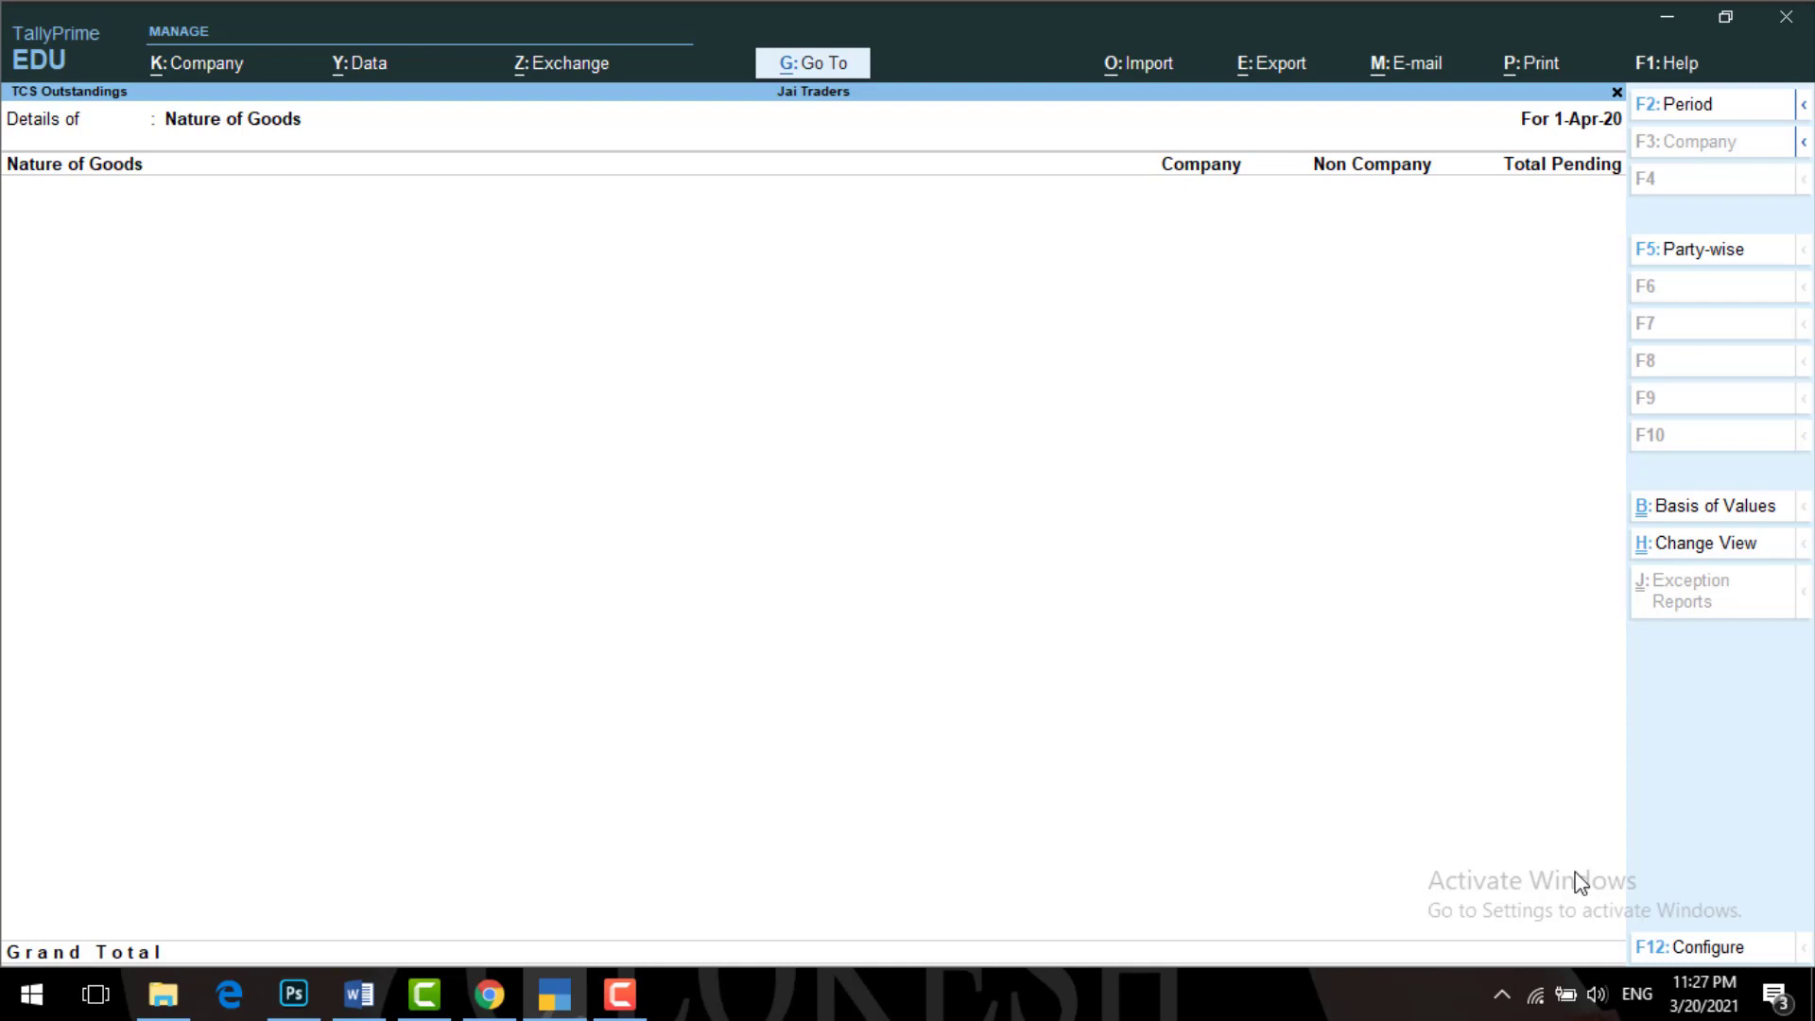
pyautogui.press('Escape')
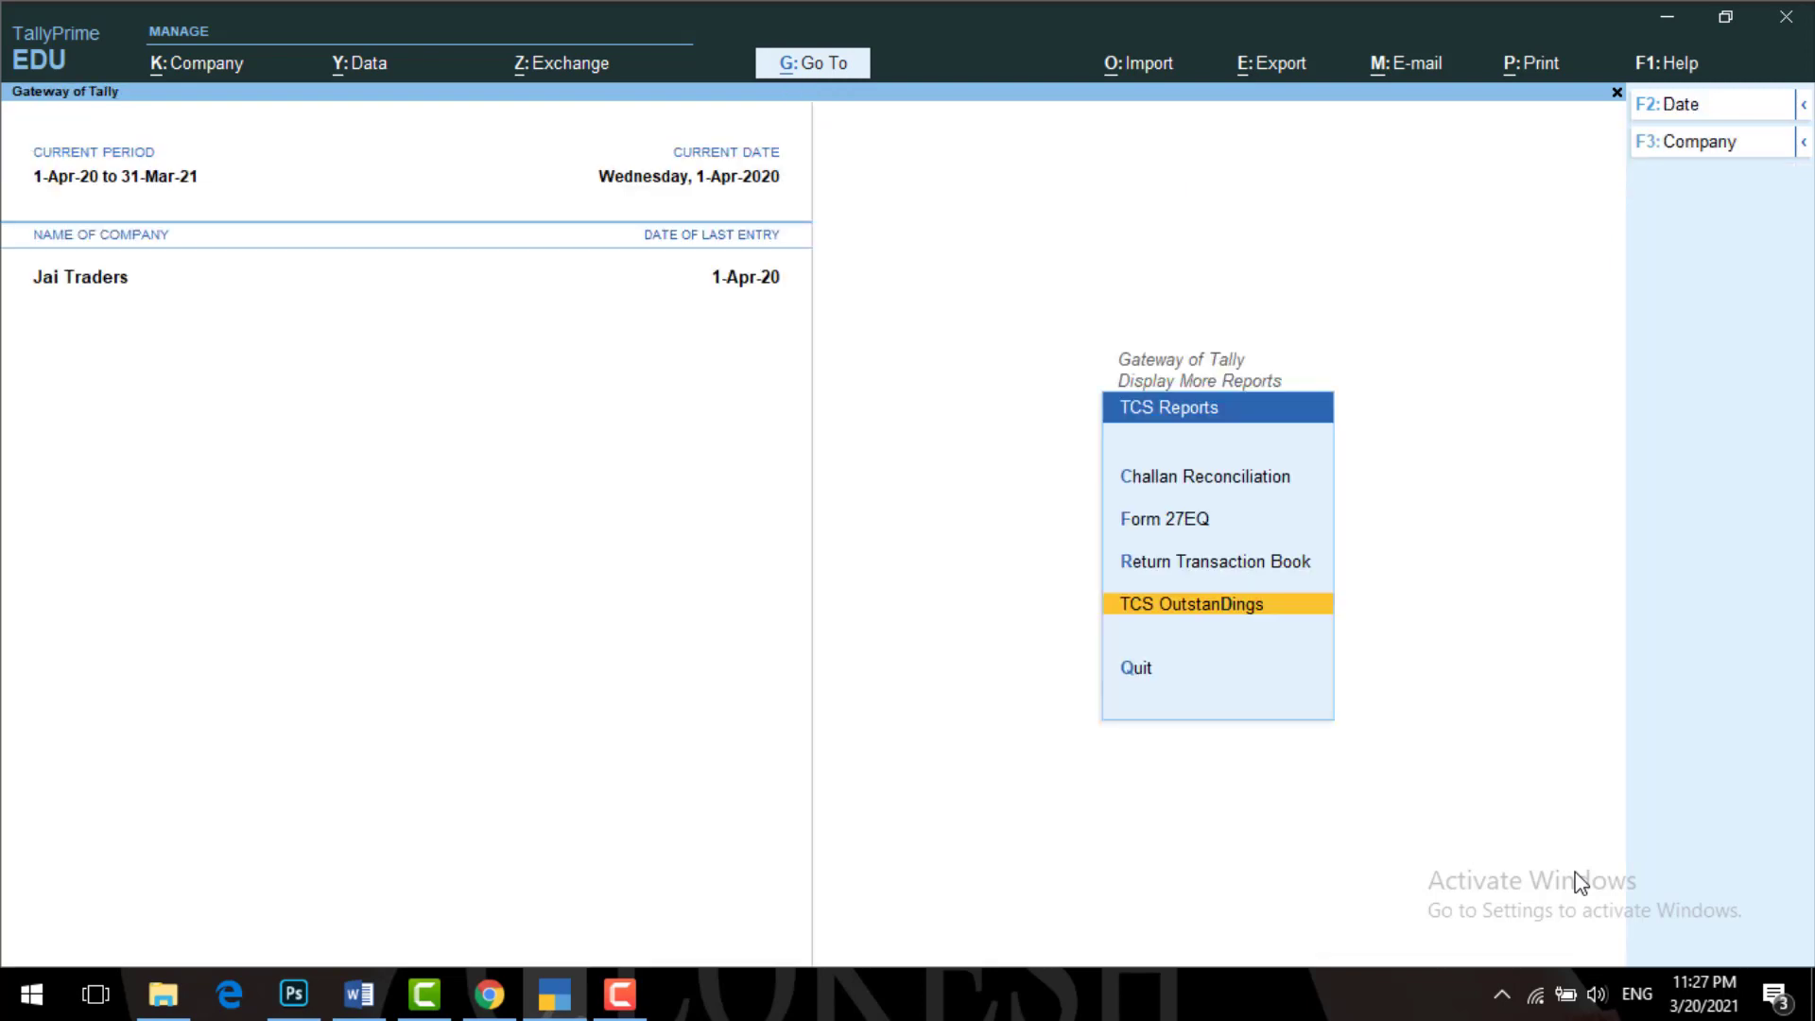
pyautogui.press('Escape')
pyautogui.press('Escape')
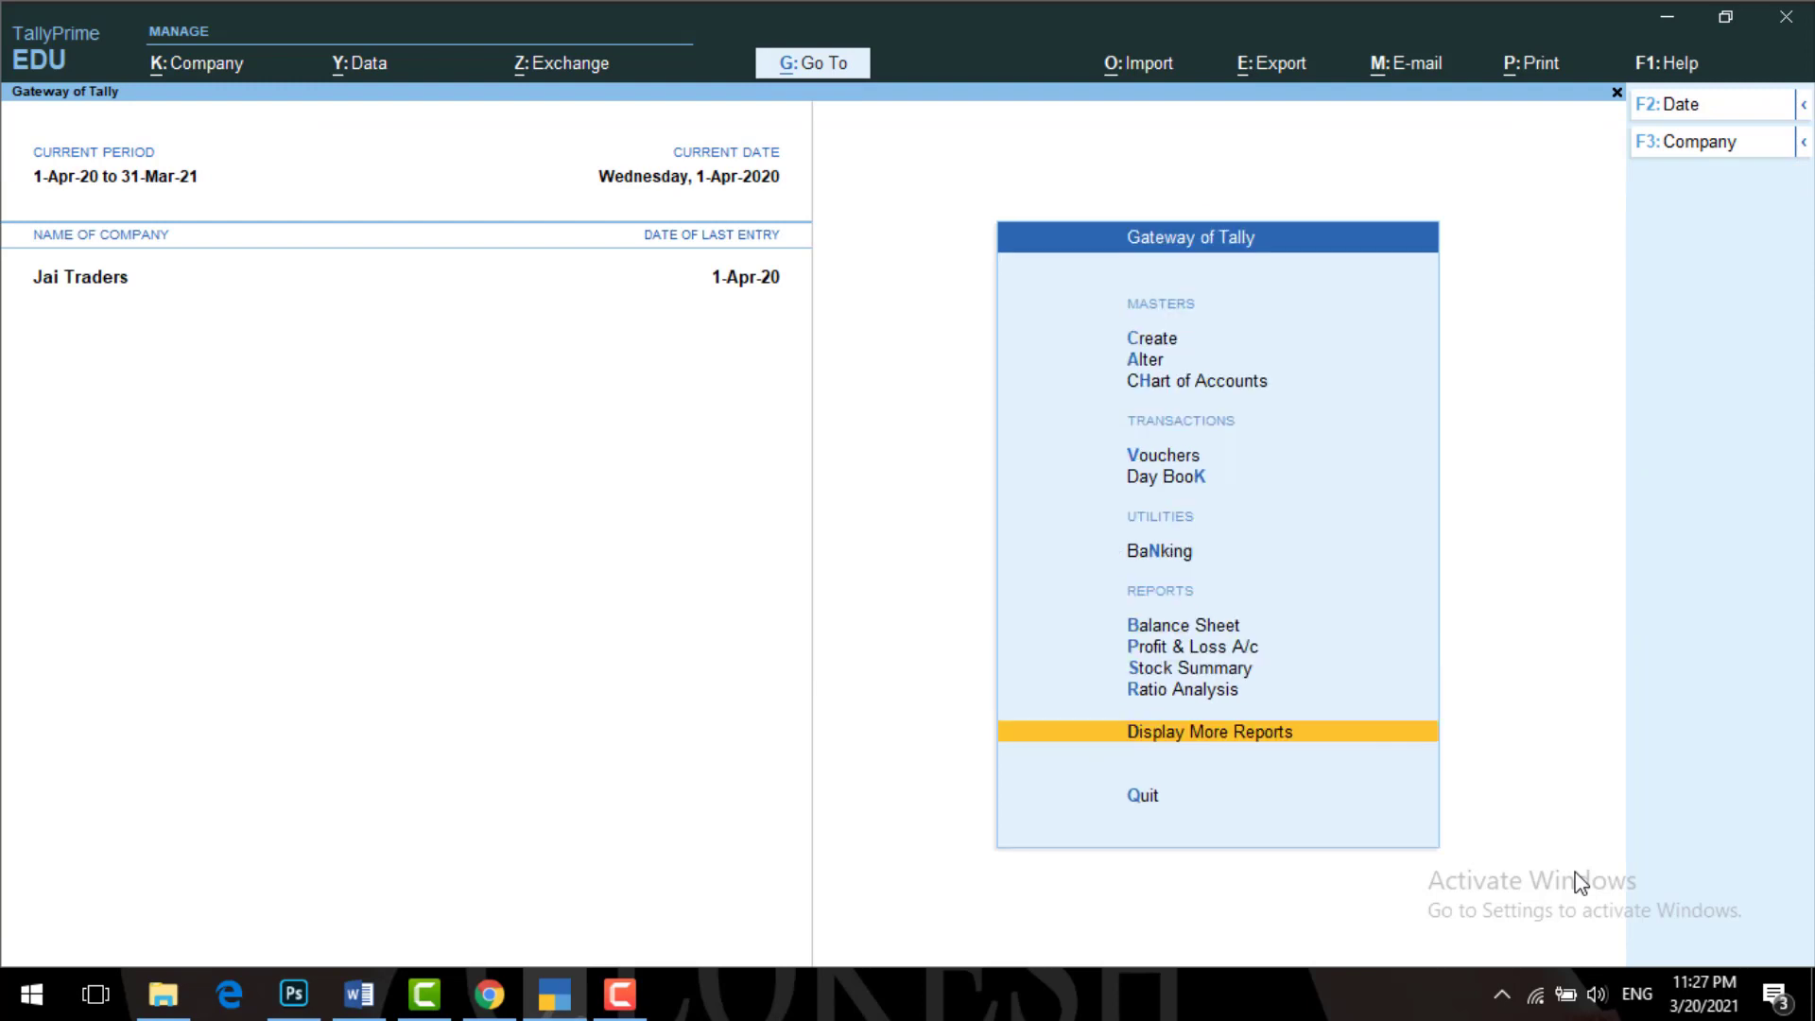
pyautogui.press('Escape')
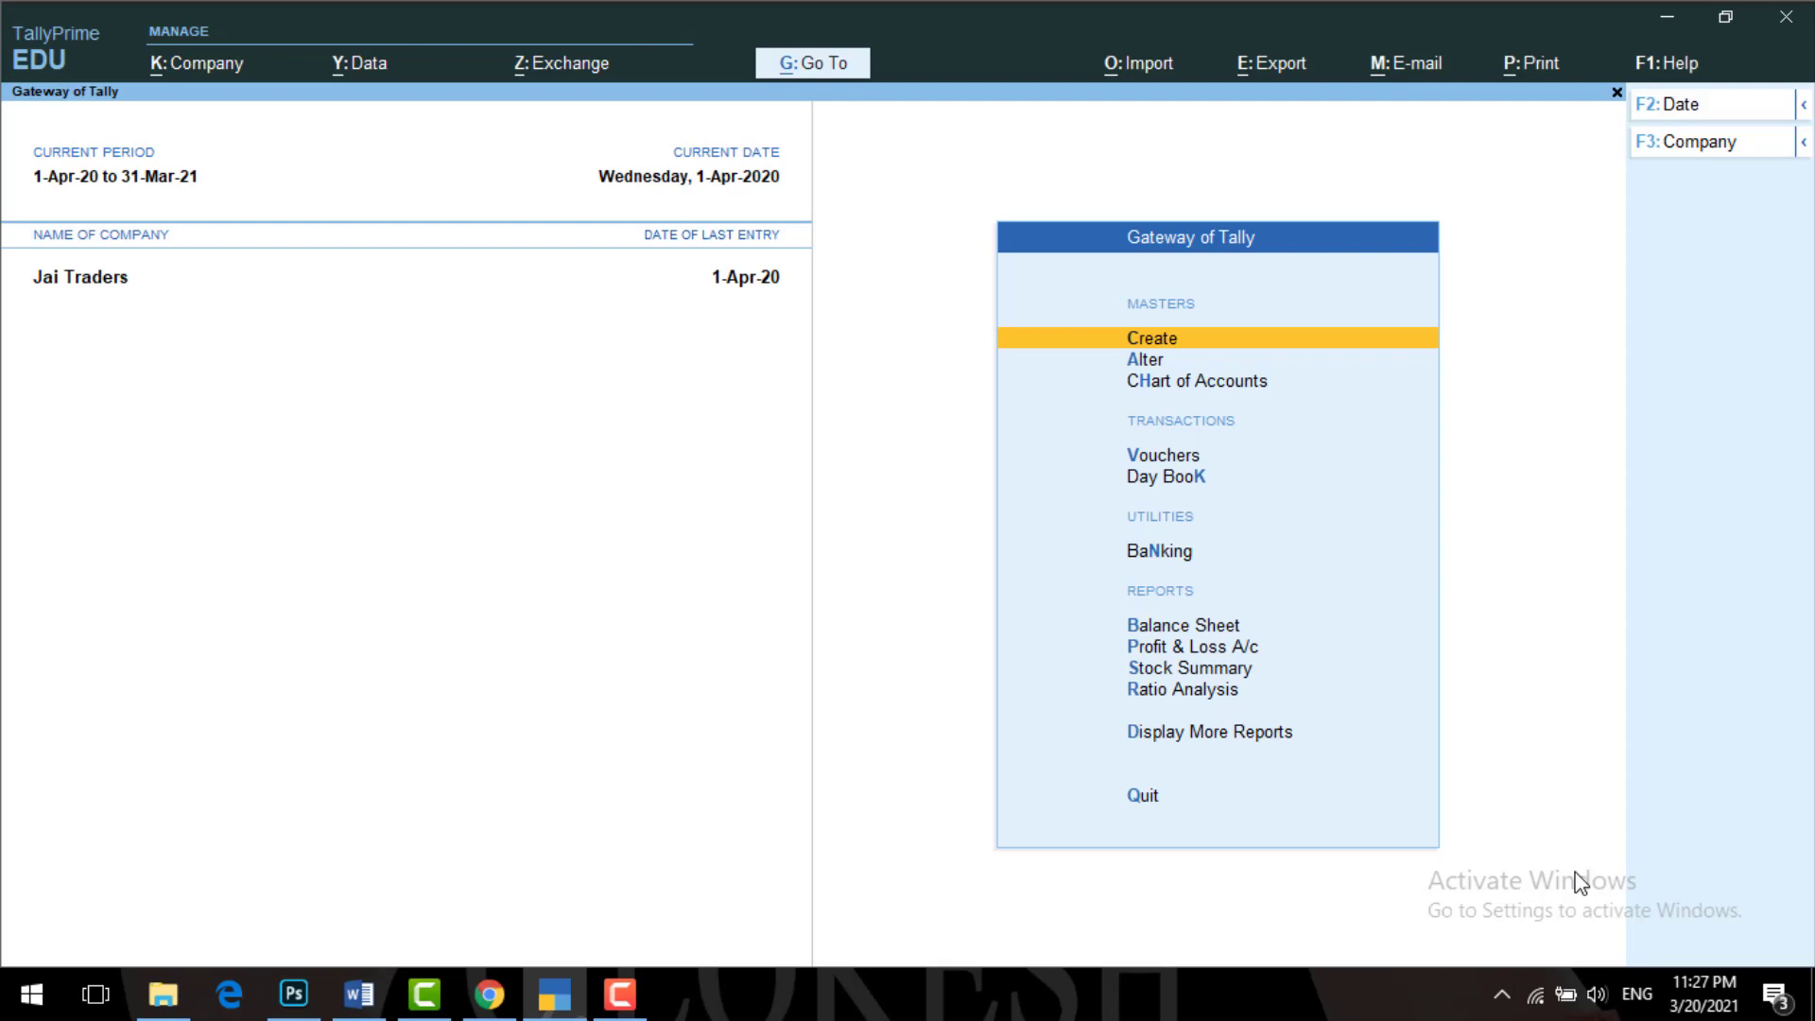
pyautogui.press('Down')
pyautogui.press('Down')
pyautogui.press('Down')
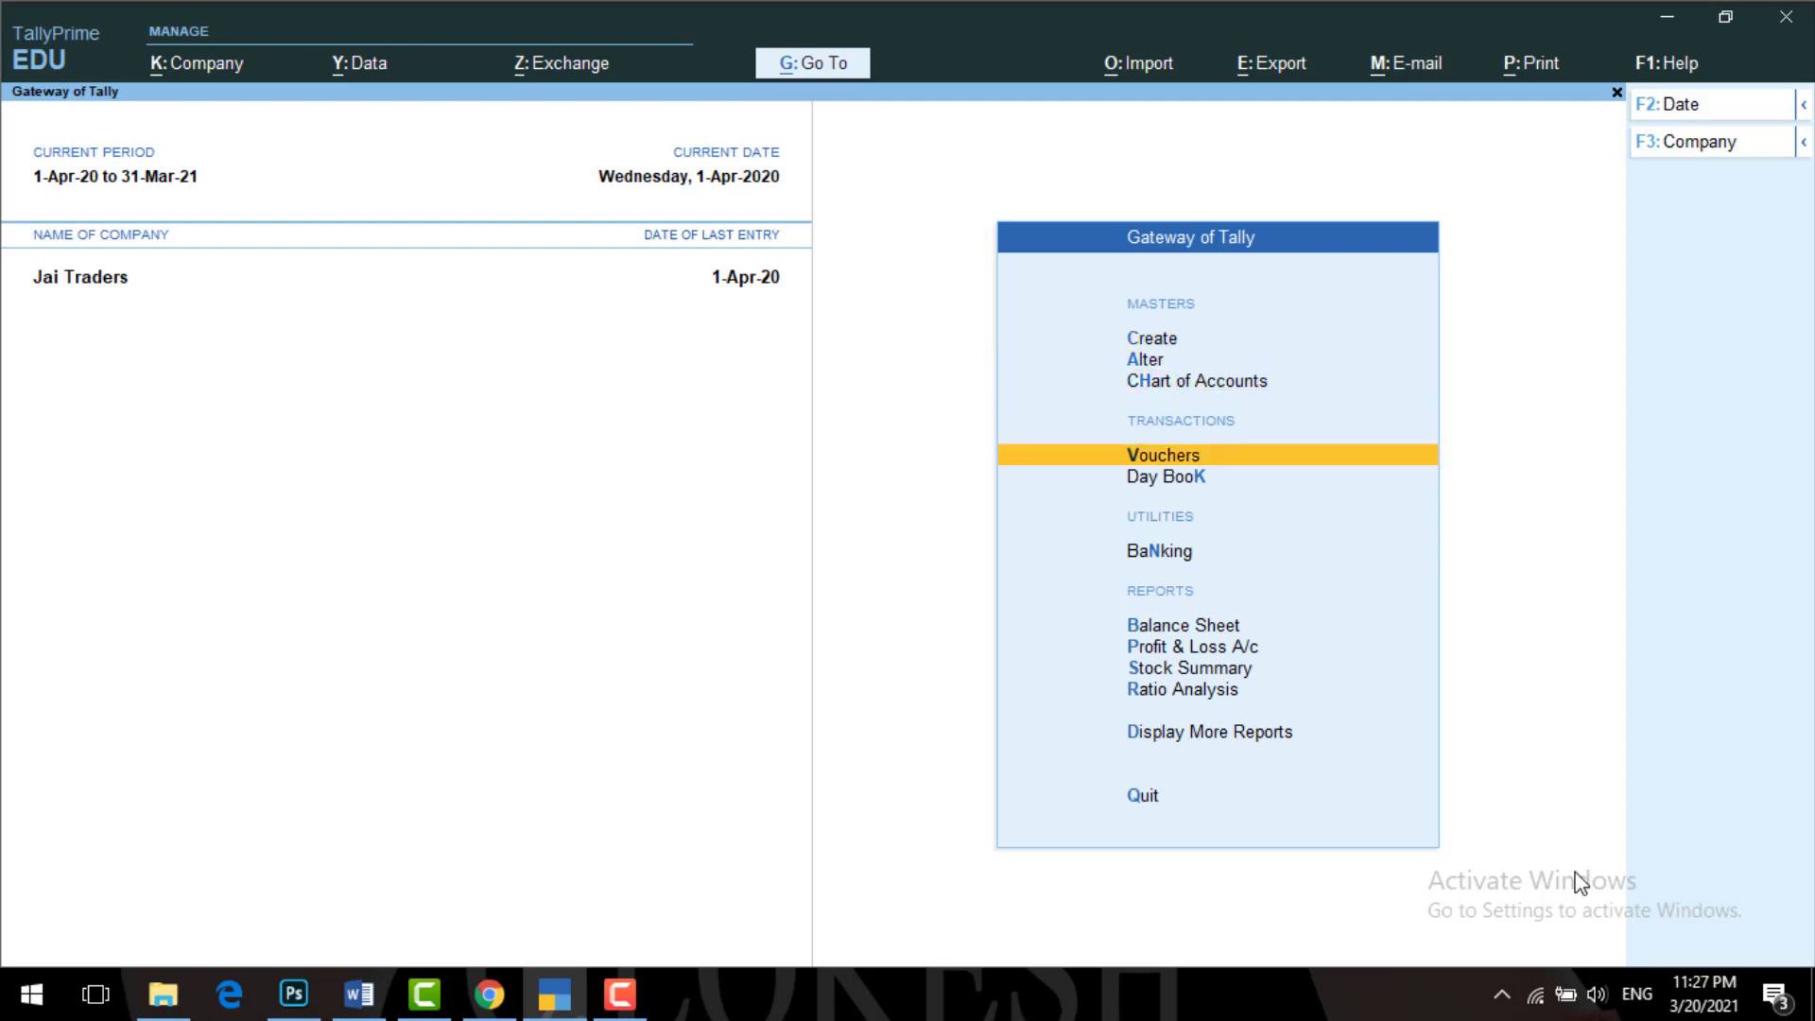
pyautogui.press('Return')
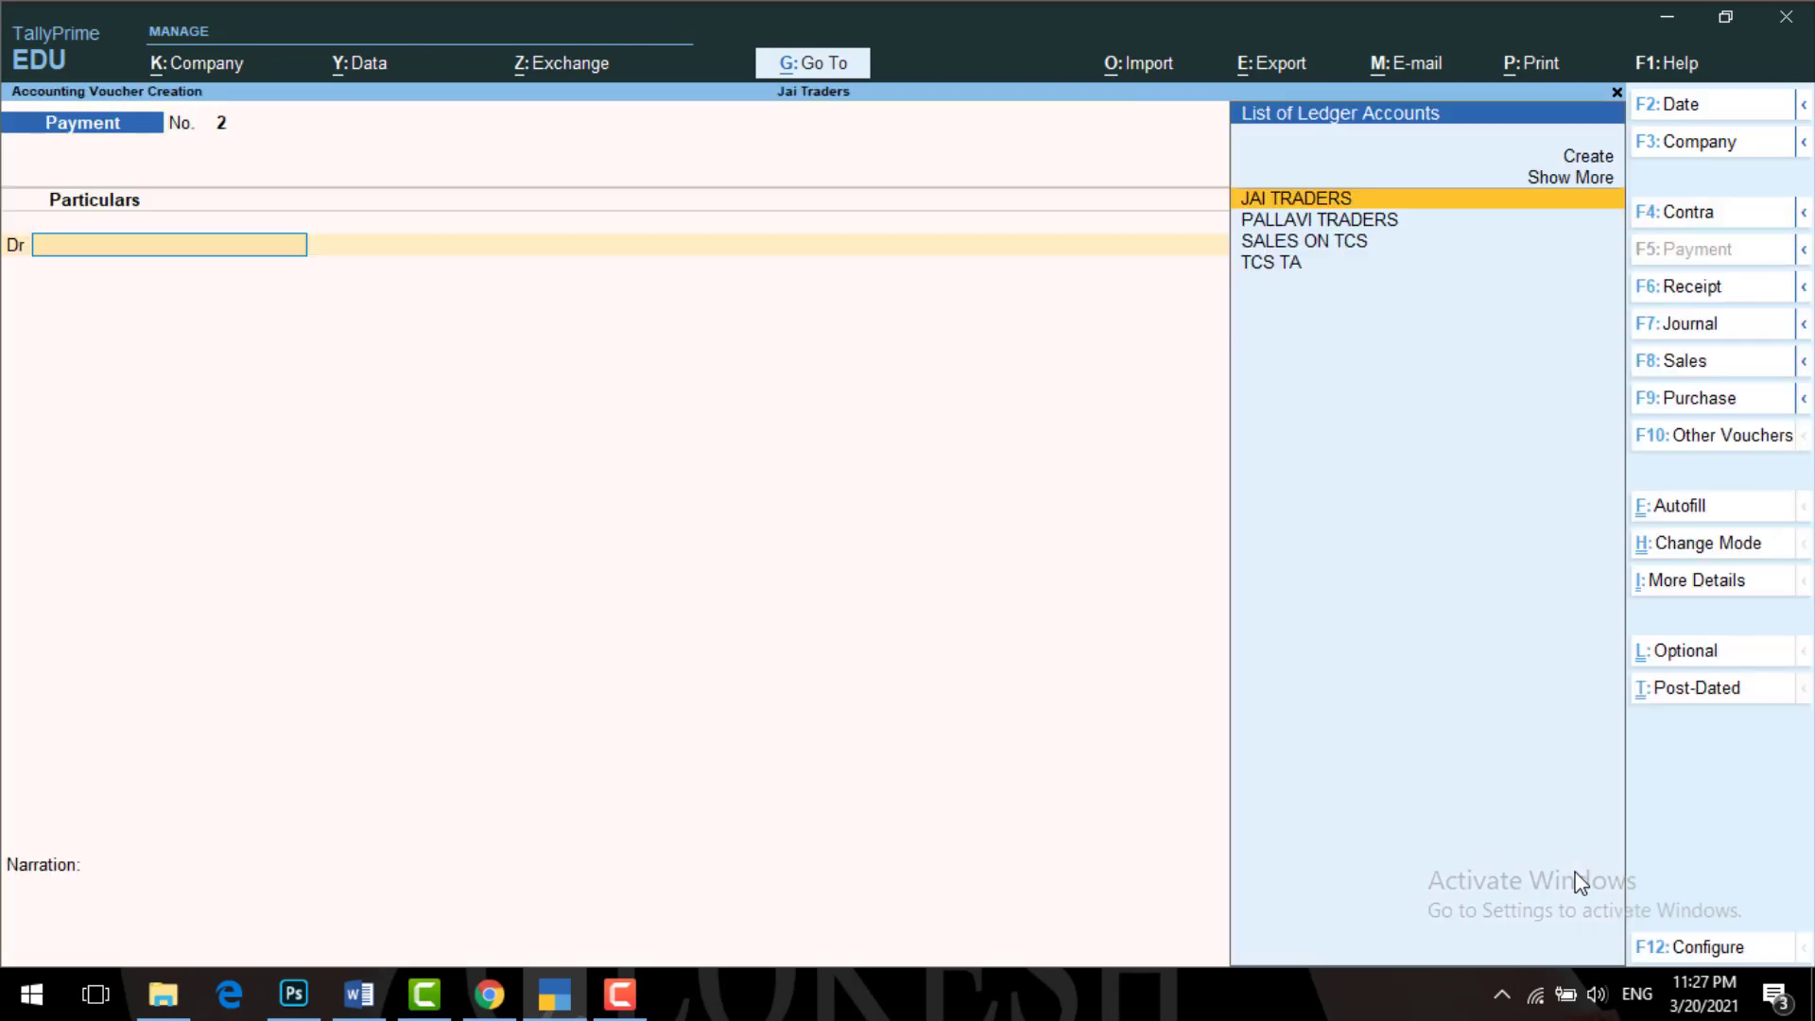
# - Receive 1,00,00,000 cash from PALLAVI TRADERS against bill 1 as Receipt No. 1
pyautogui.click(1692, 287)
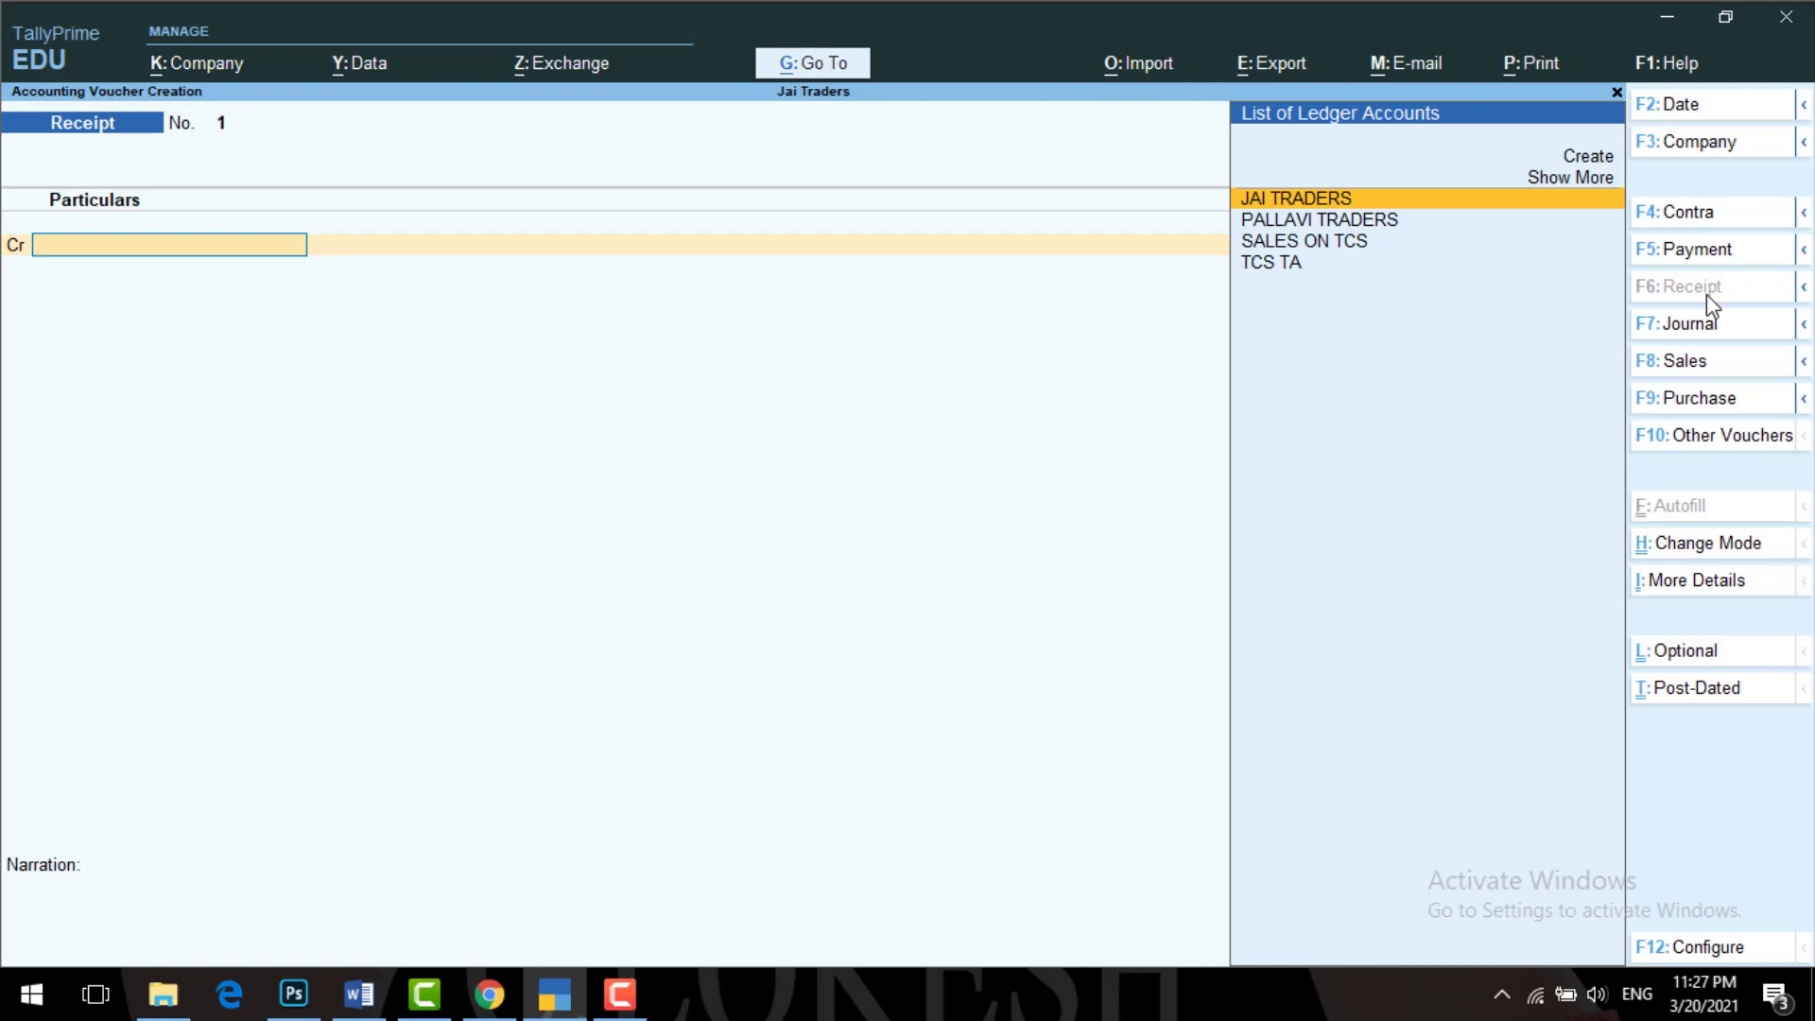
pyautogui.press('Down')
pyautogui.press('Return')
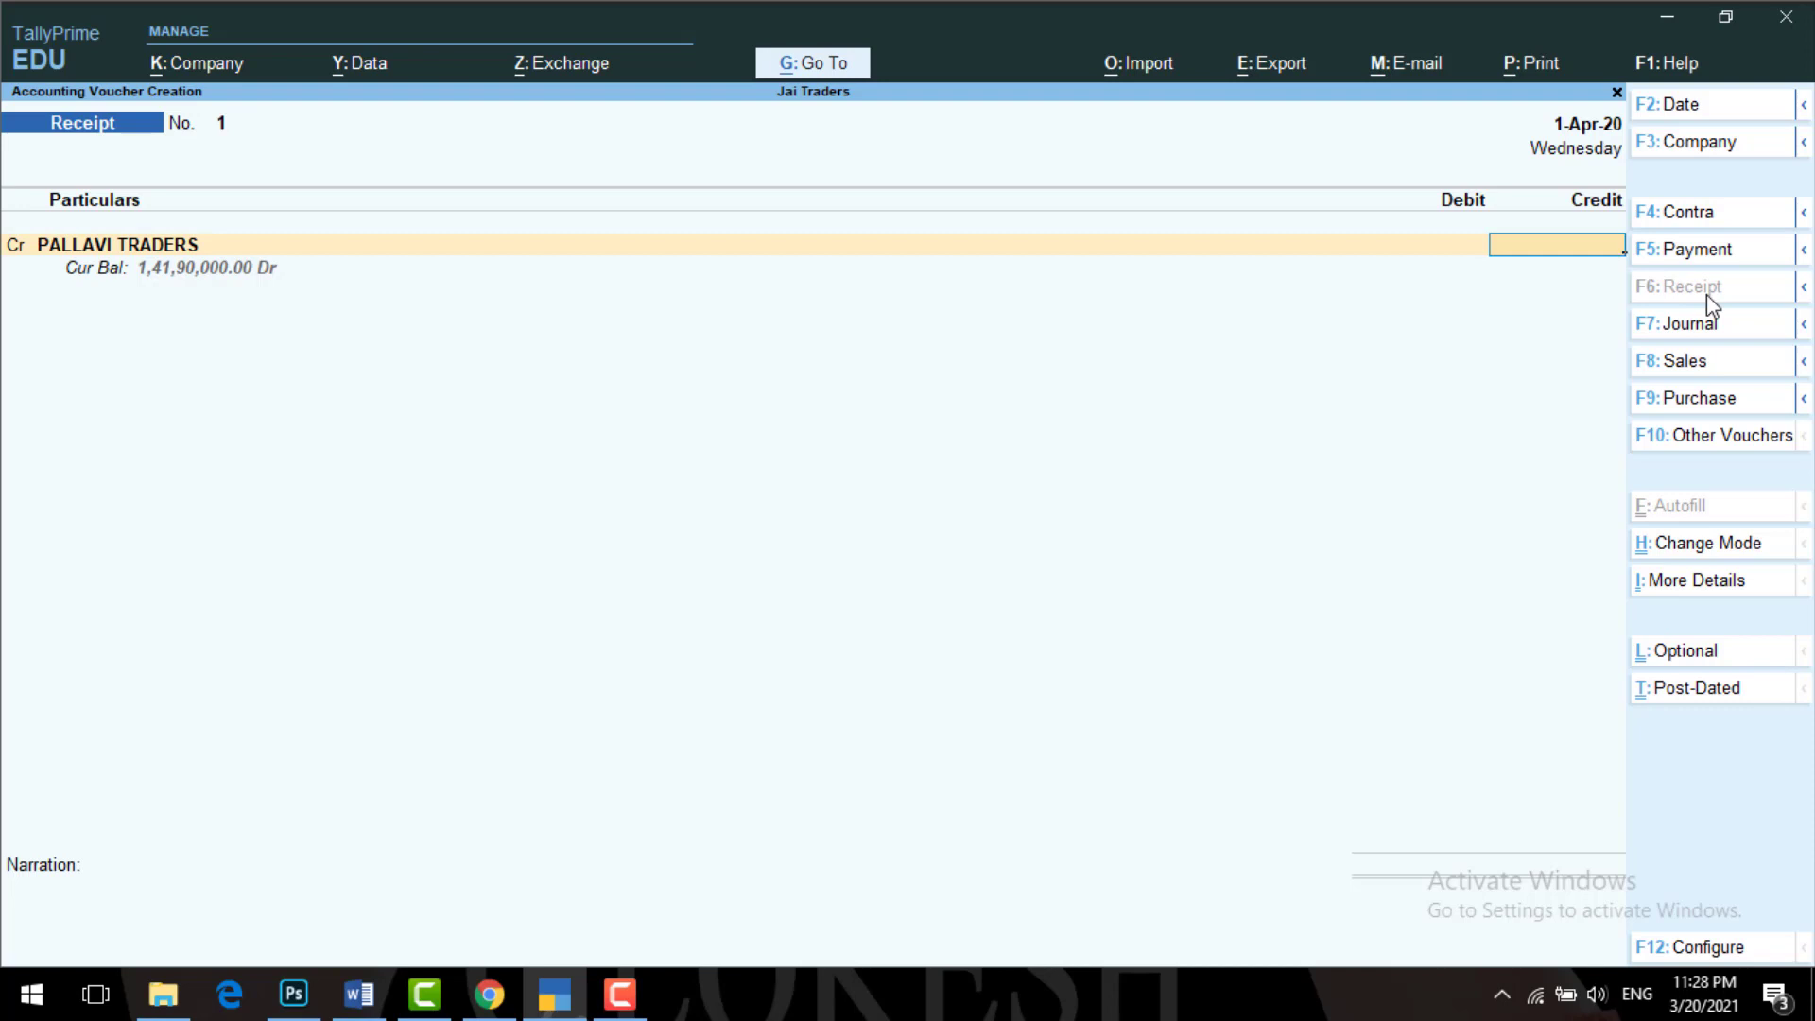
pyautogui.write('1000000')
pyautogui.write('0')
pyautogui.press('Return')
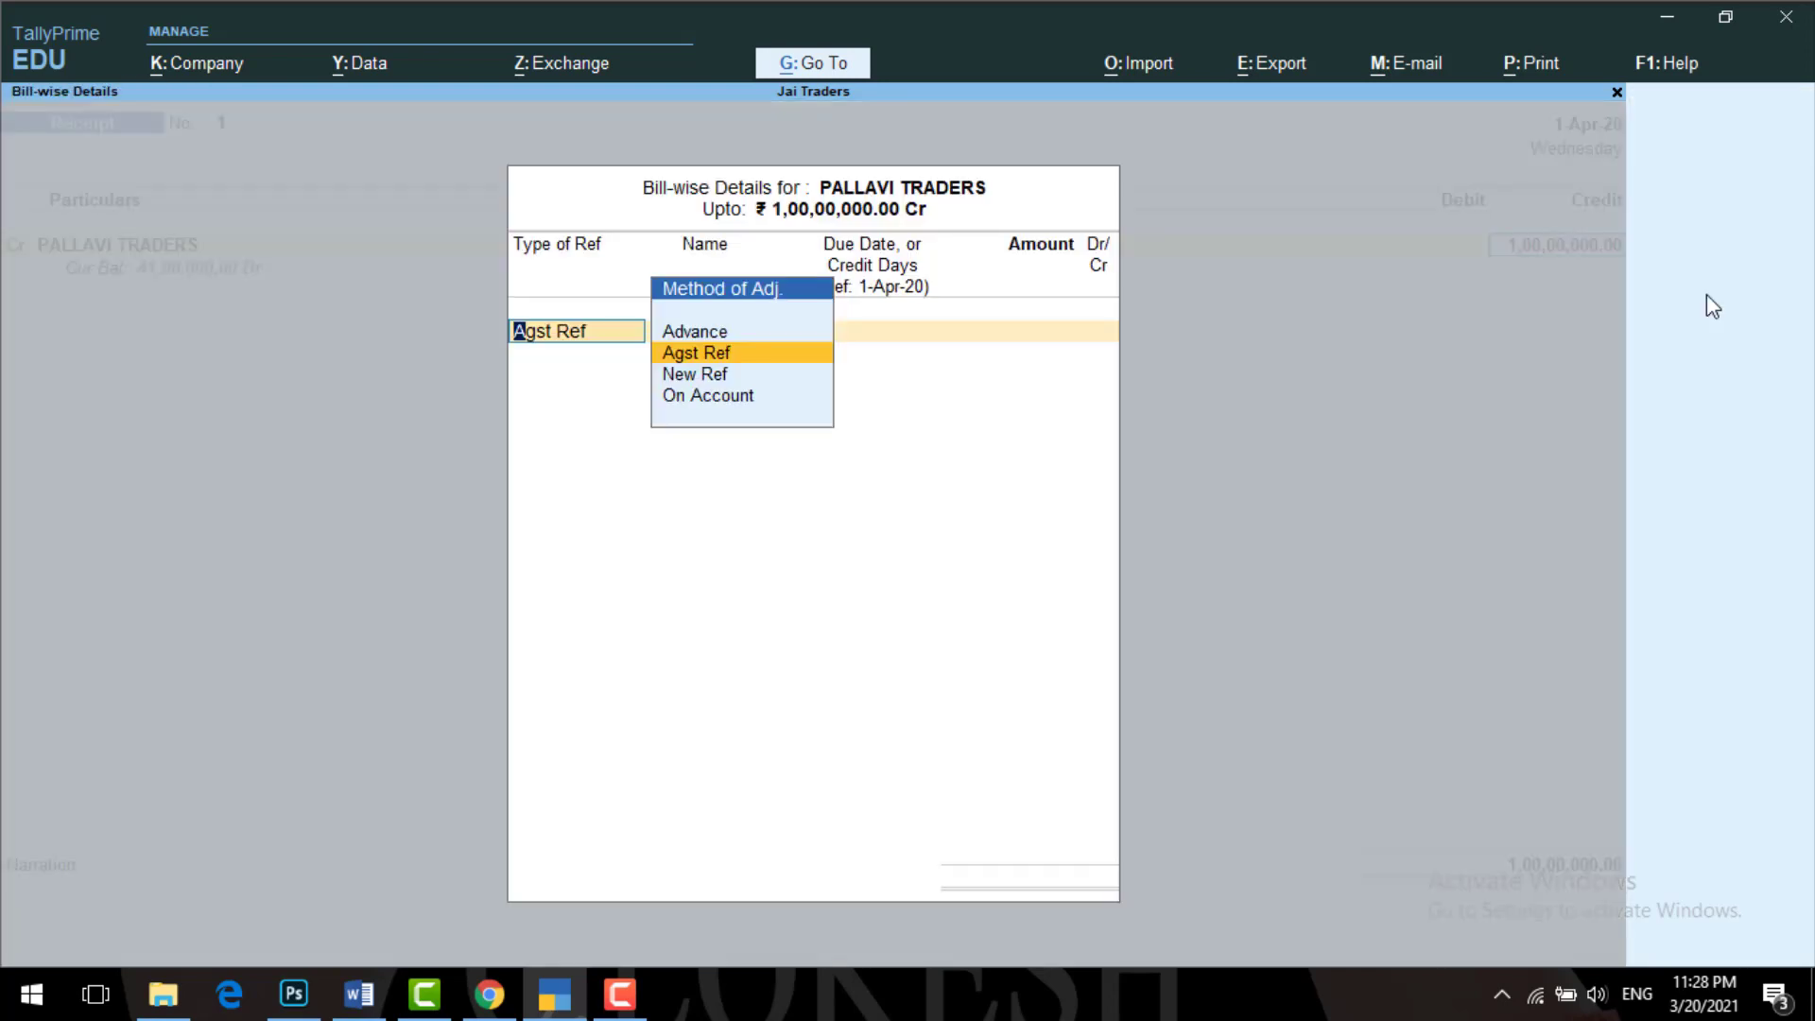
pyautogui.press('Return')
pyautogui.press('Return')
pyautogui.press('Return')
pyautogui.press('Return')
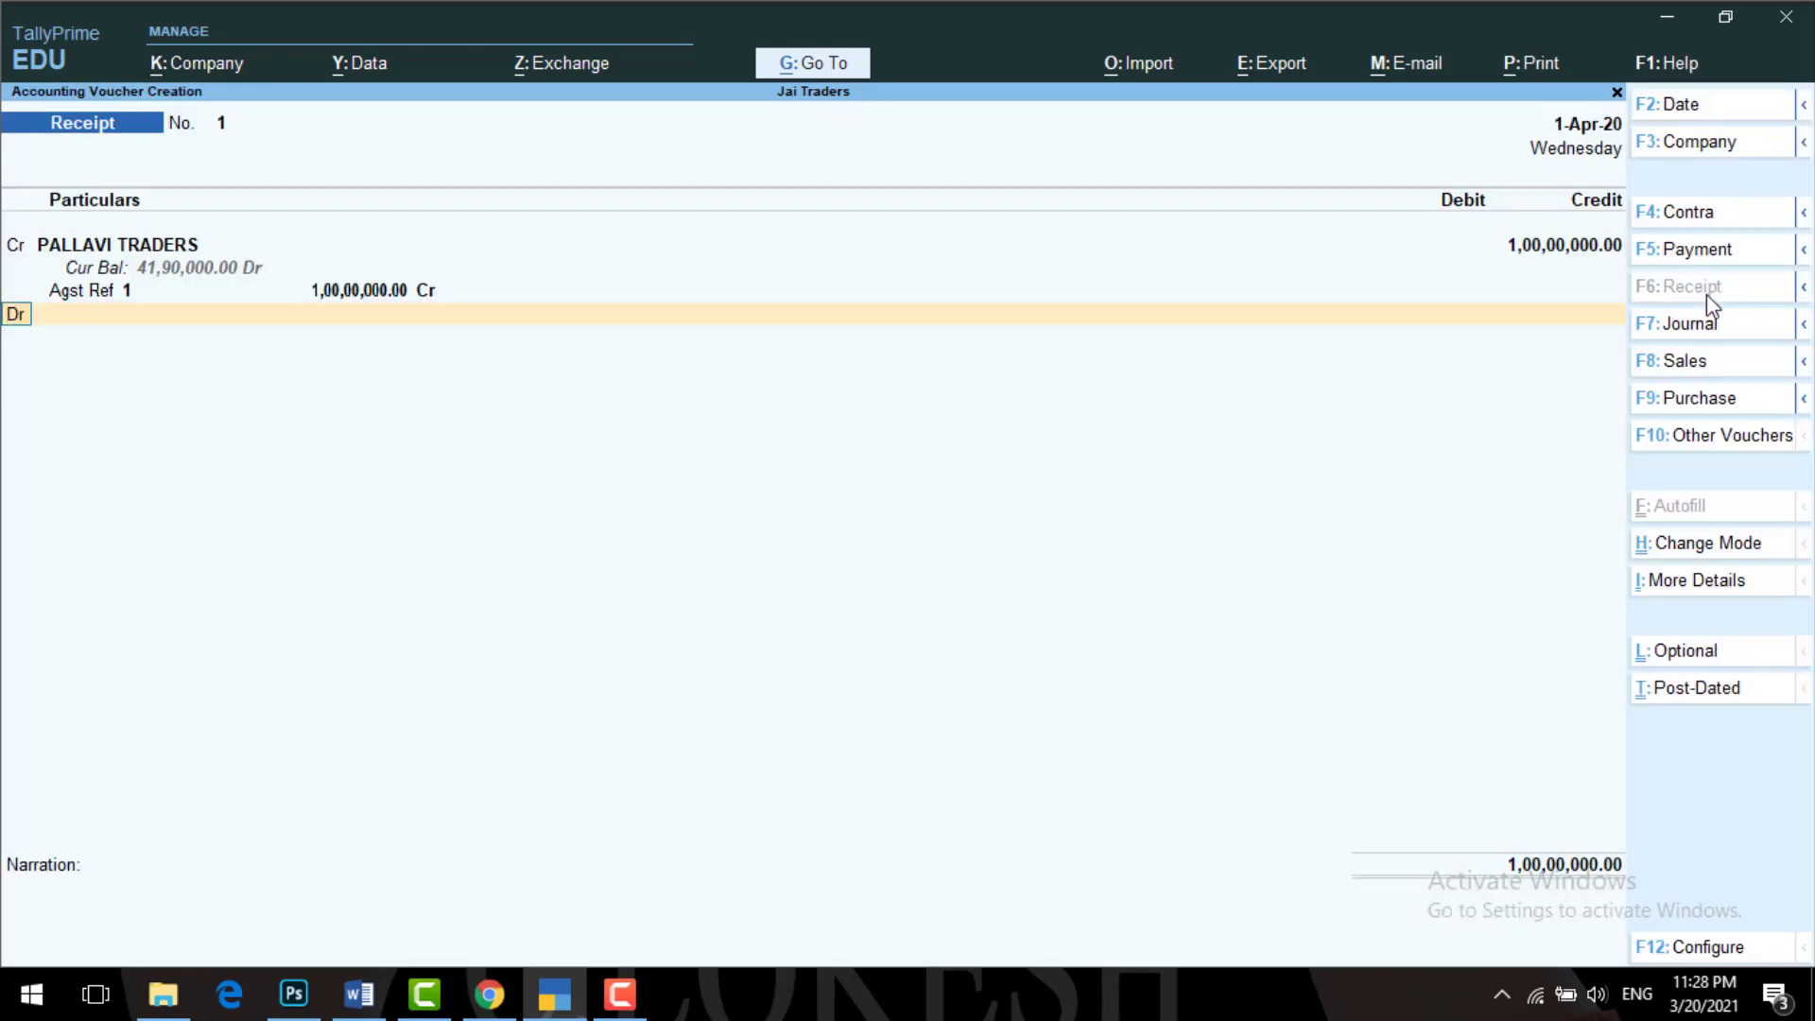
pyautogui.press('Return')
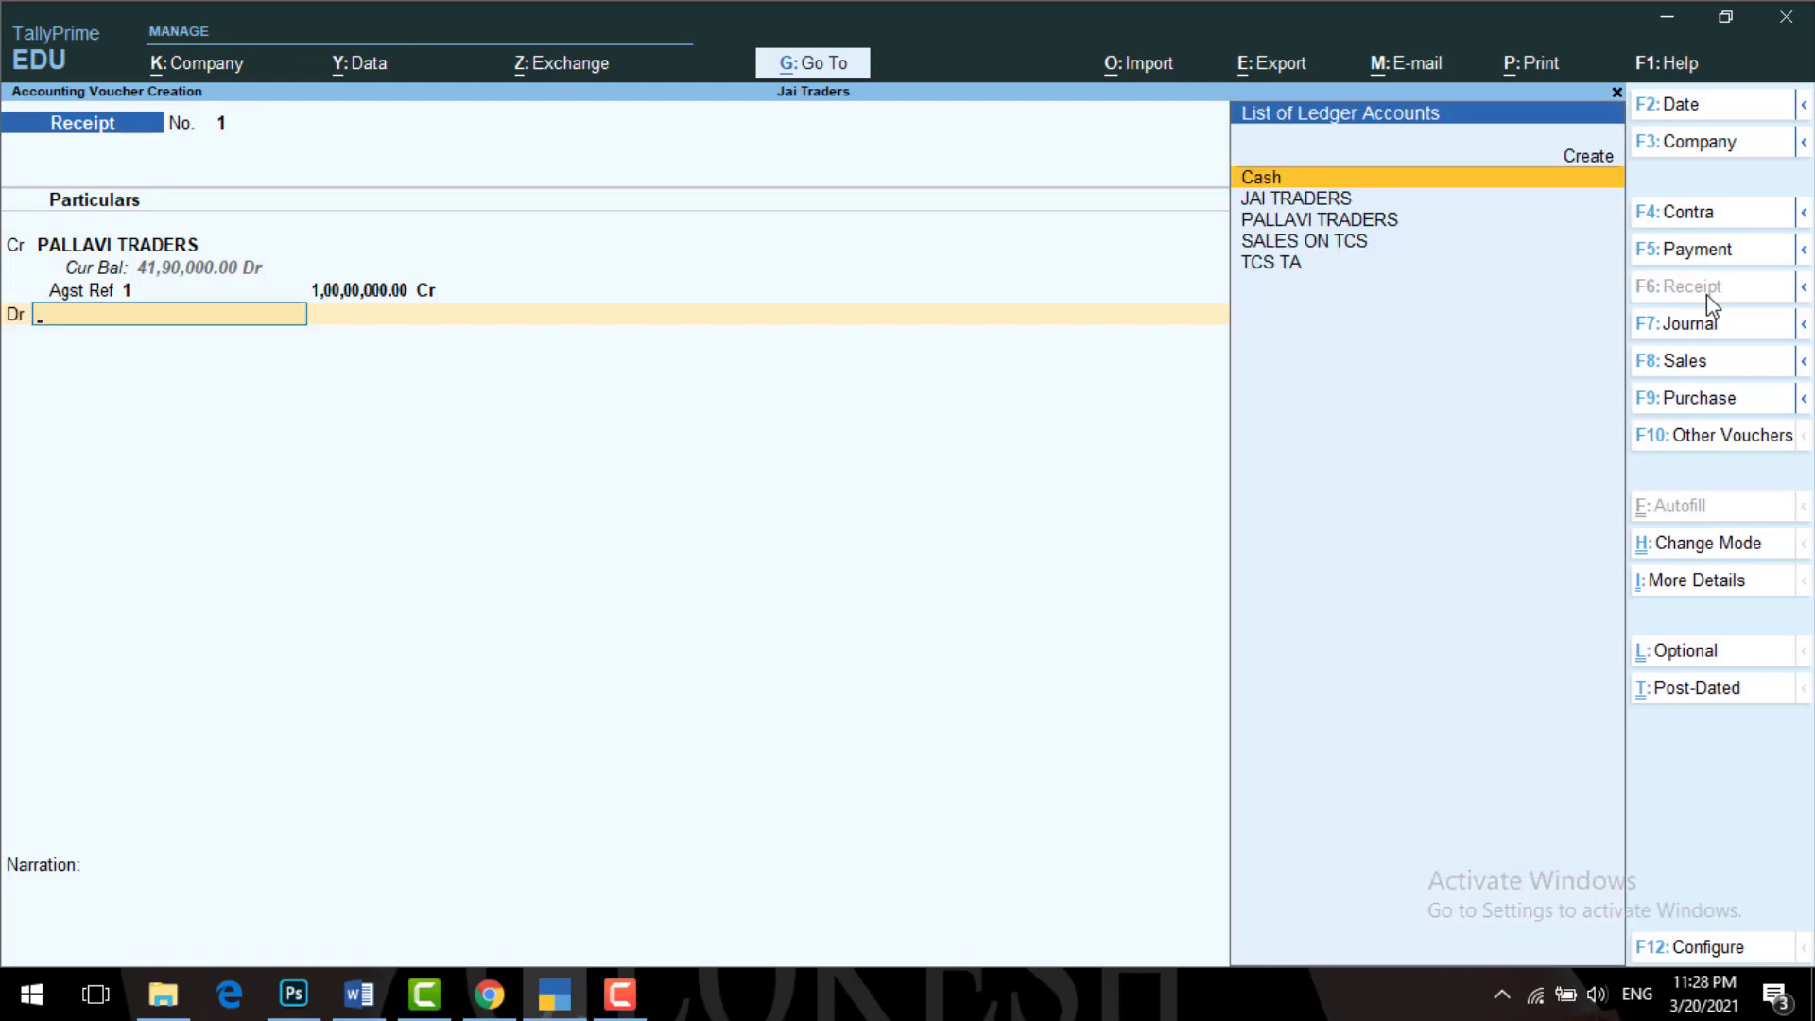
pyautogui.press('Return')
pyautogui.press('Return')
pyautogui.press('Return')
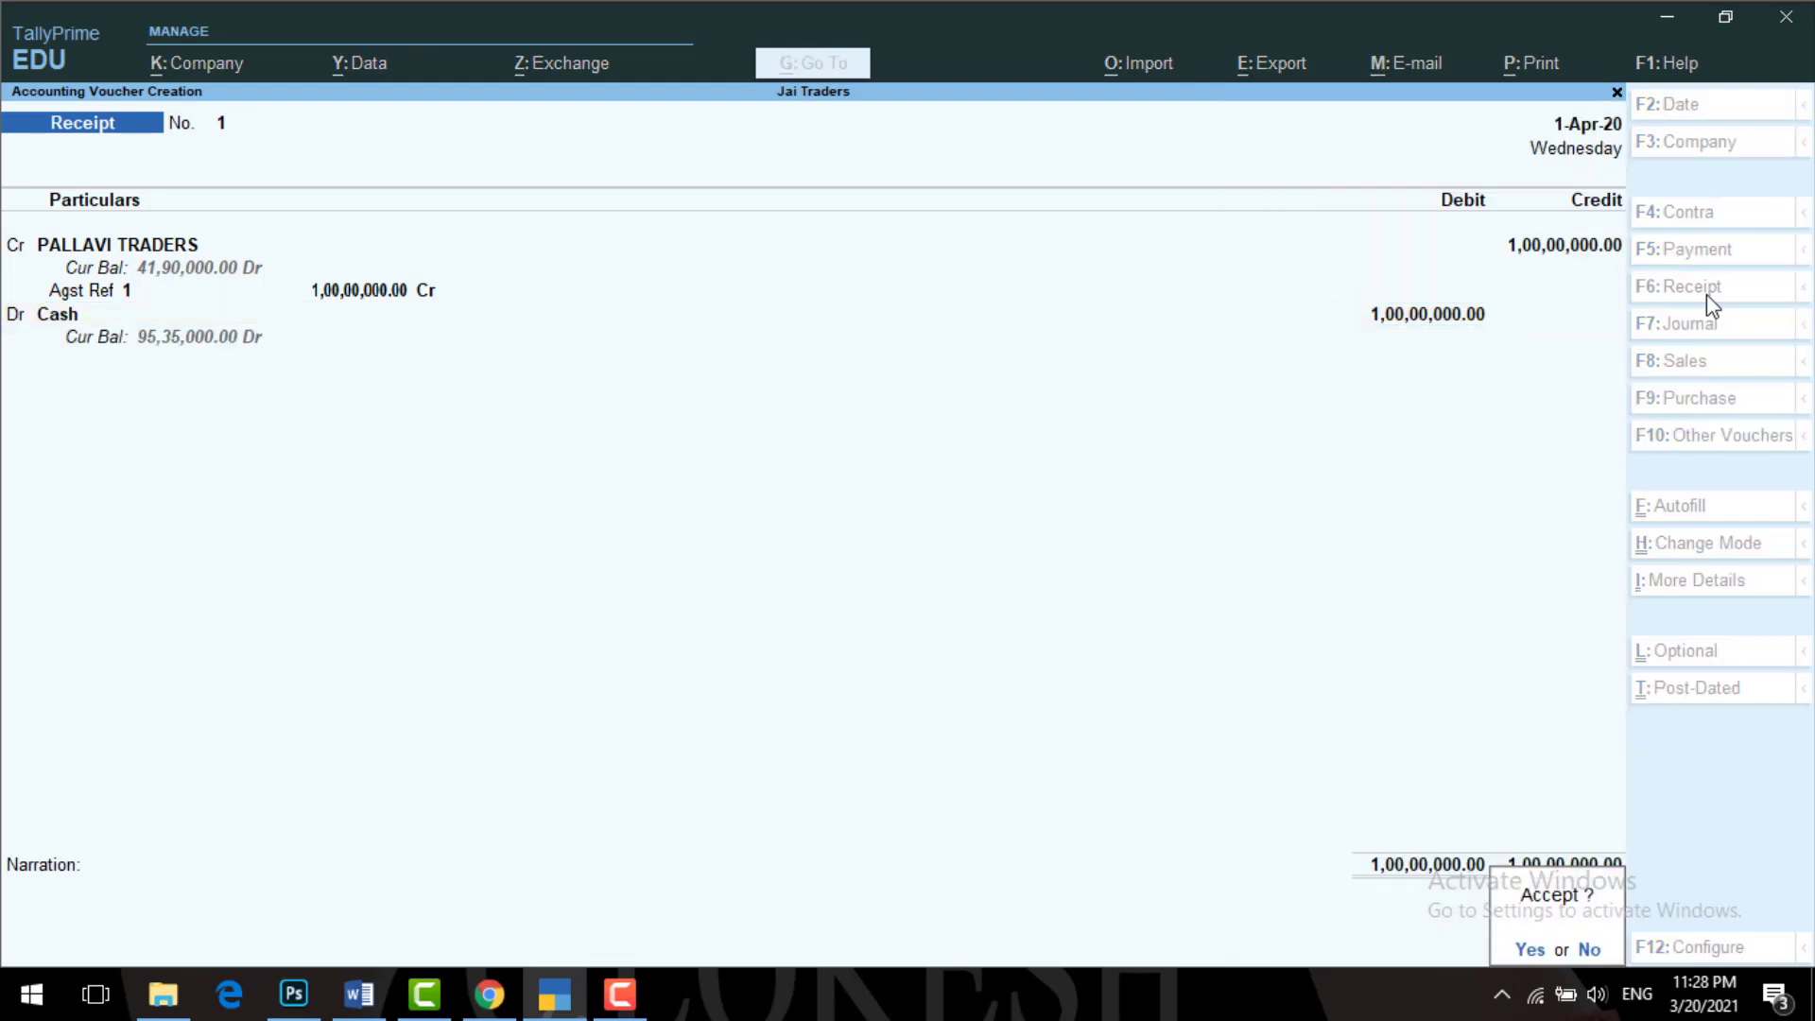
pyautogui.press('Return')
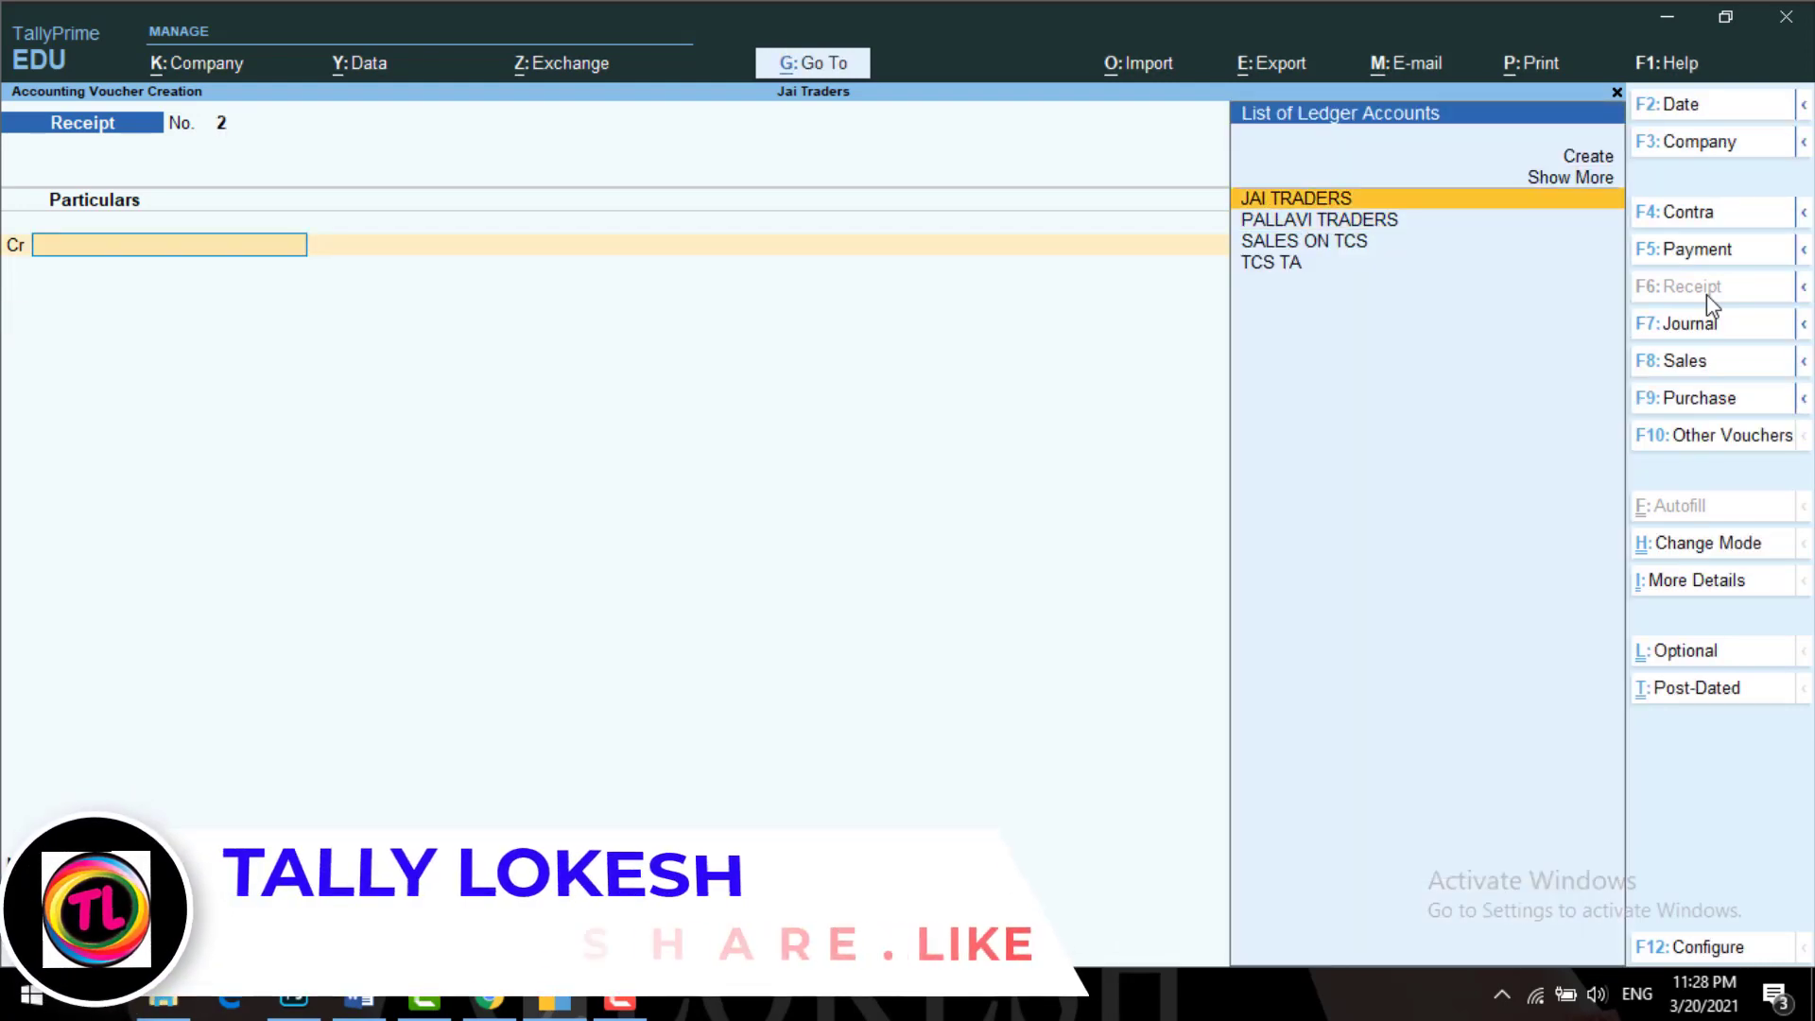
# - Receive 75,75,000 cash from JAI TRADERS against bill 2 as Receipt No. 2
pyautogui.press('Return')
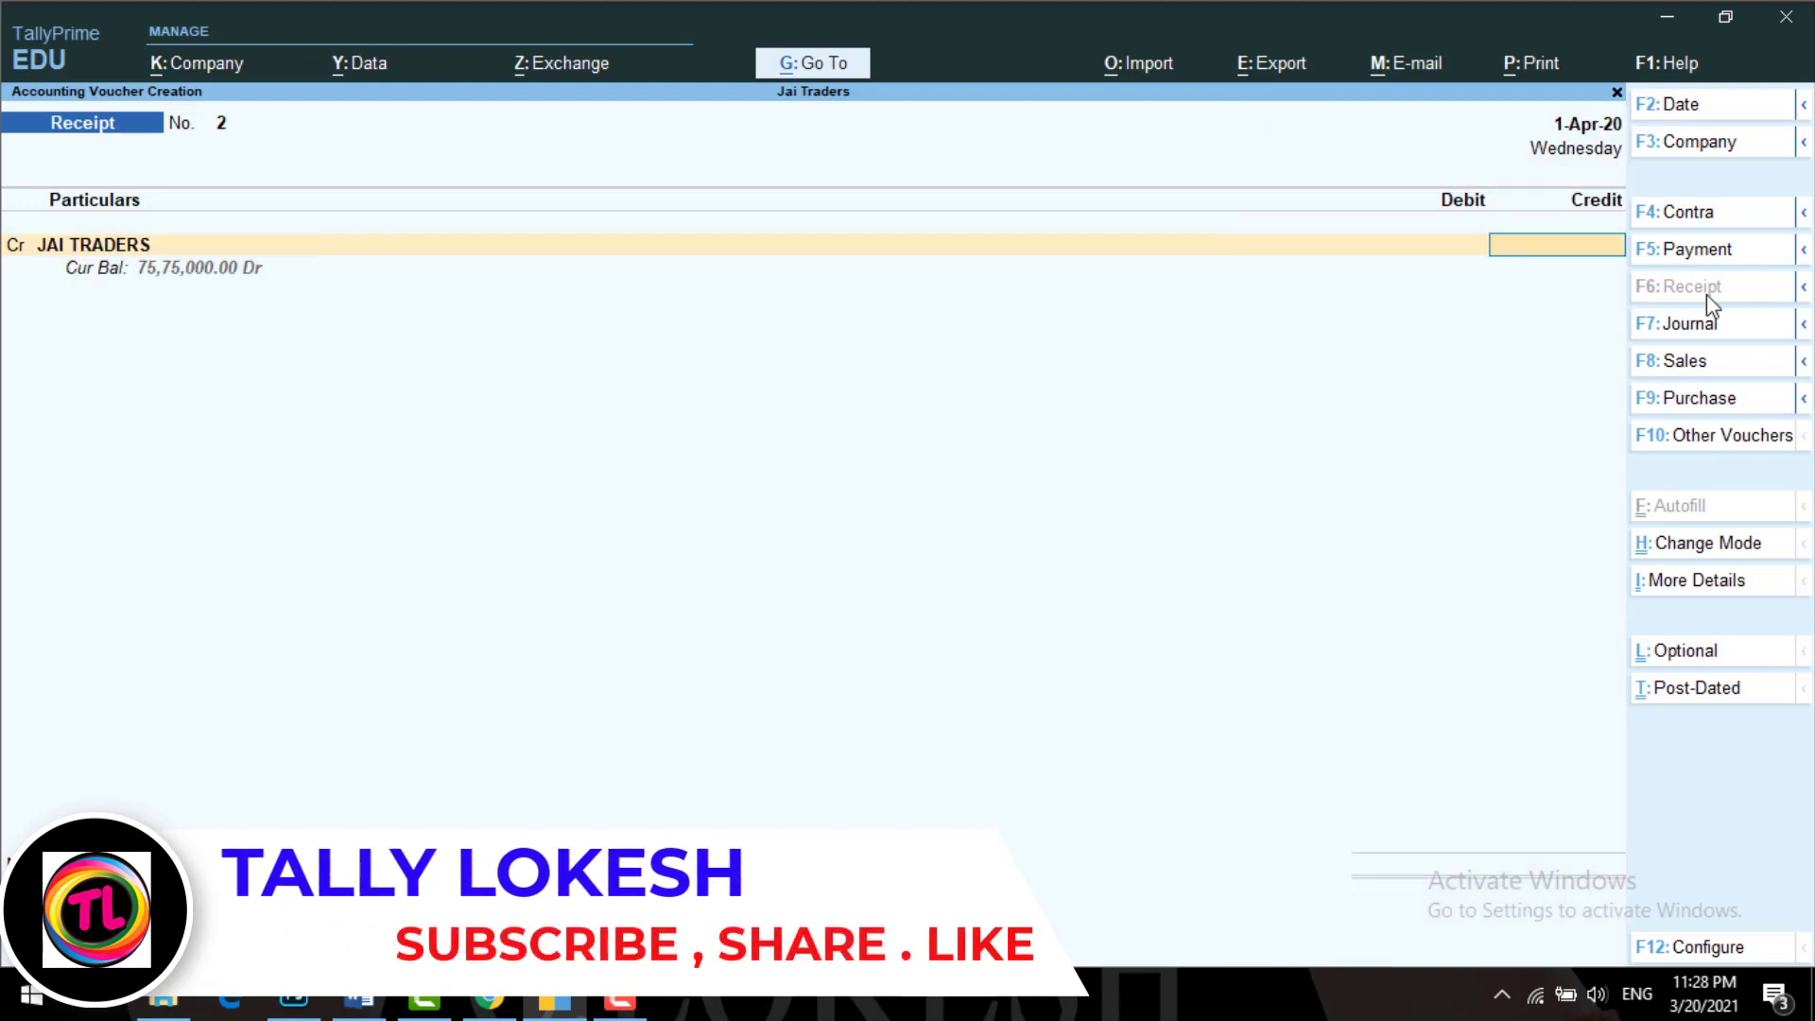
pyautogui.write('757500')
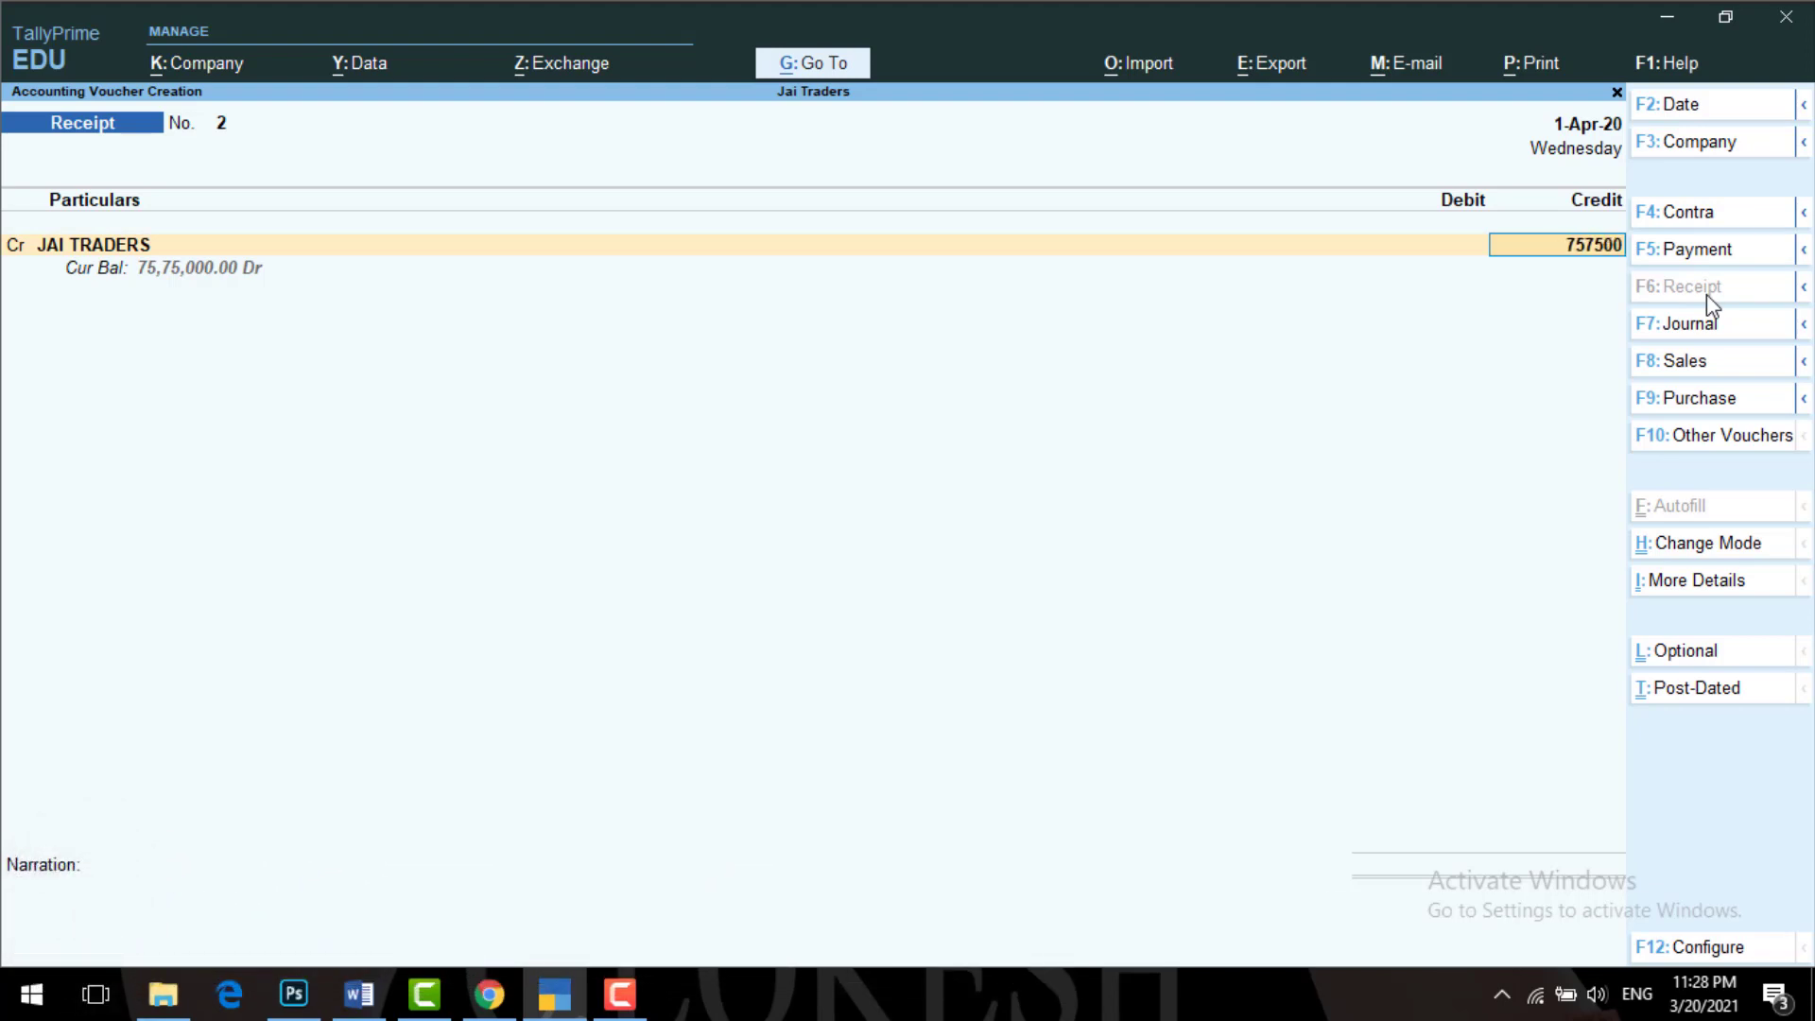
pyautogui.write('0')
pyautogui.press('Return')
pyautogui.press('Return')
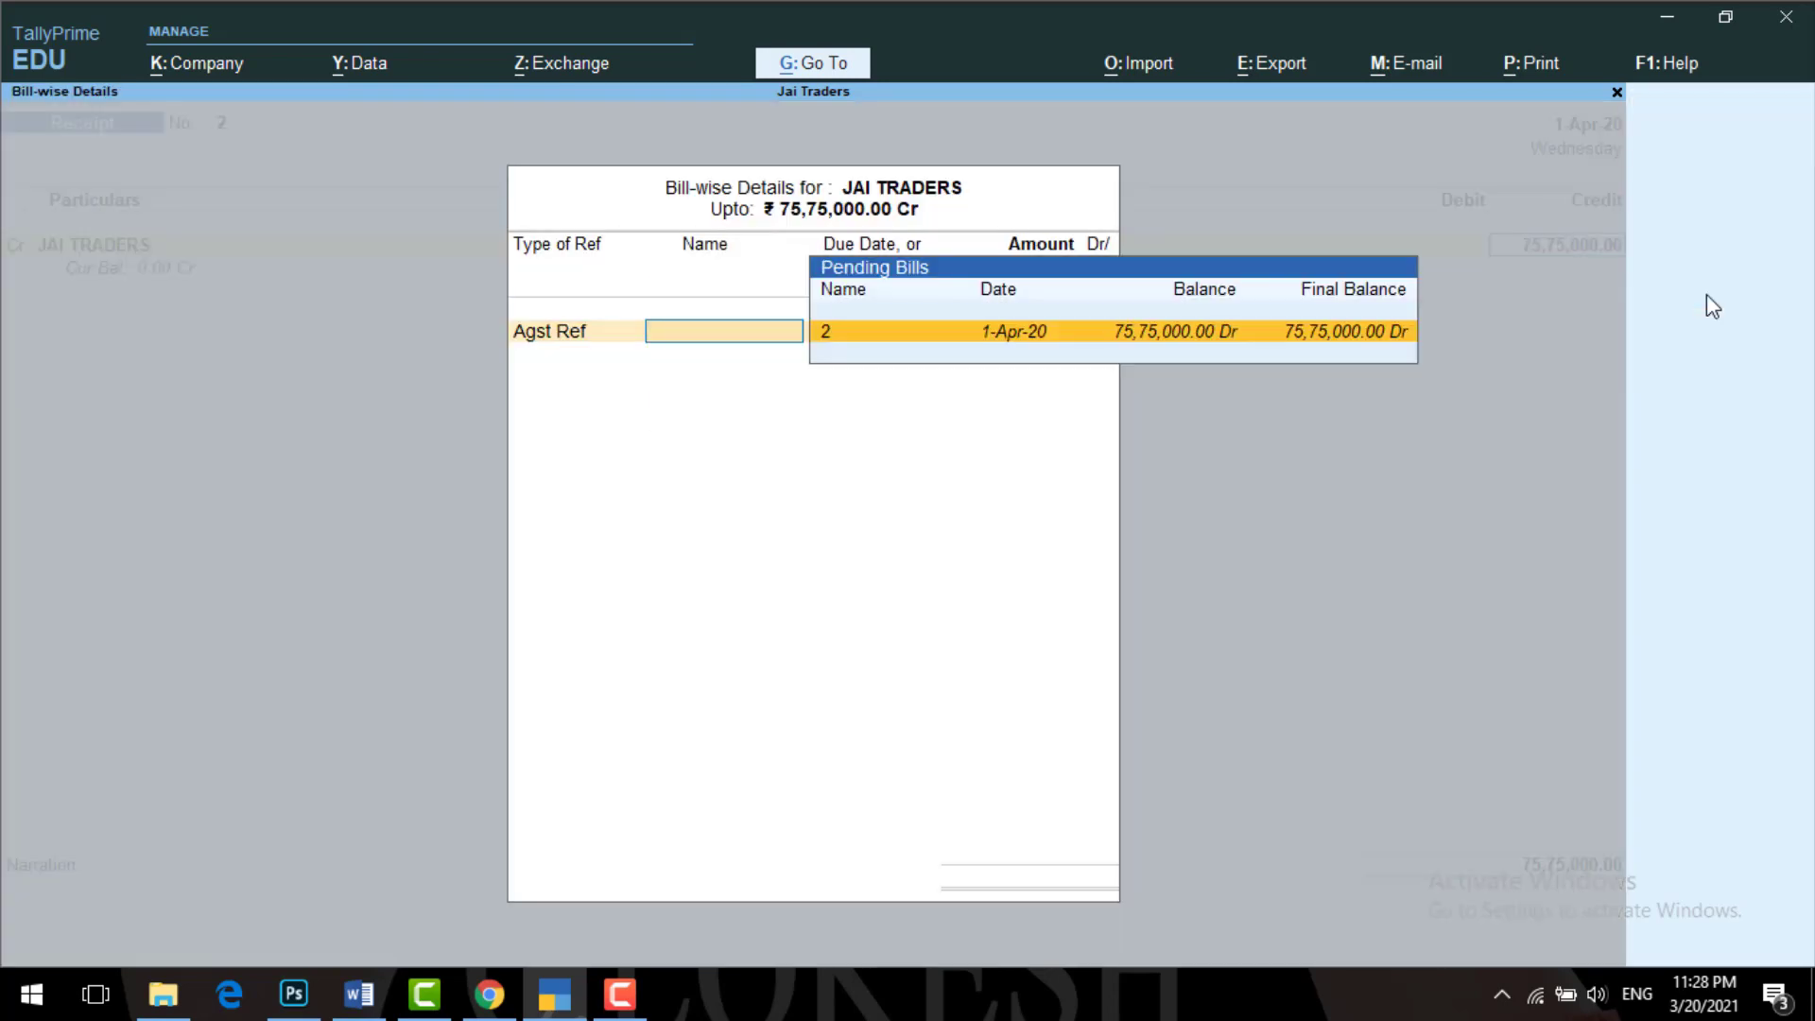
pyautogui.press('Return')
pyautogui.press('Return')
pyautogui.press('Return')
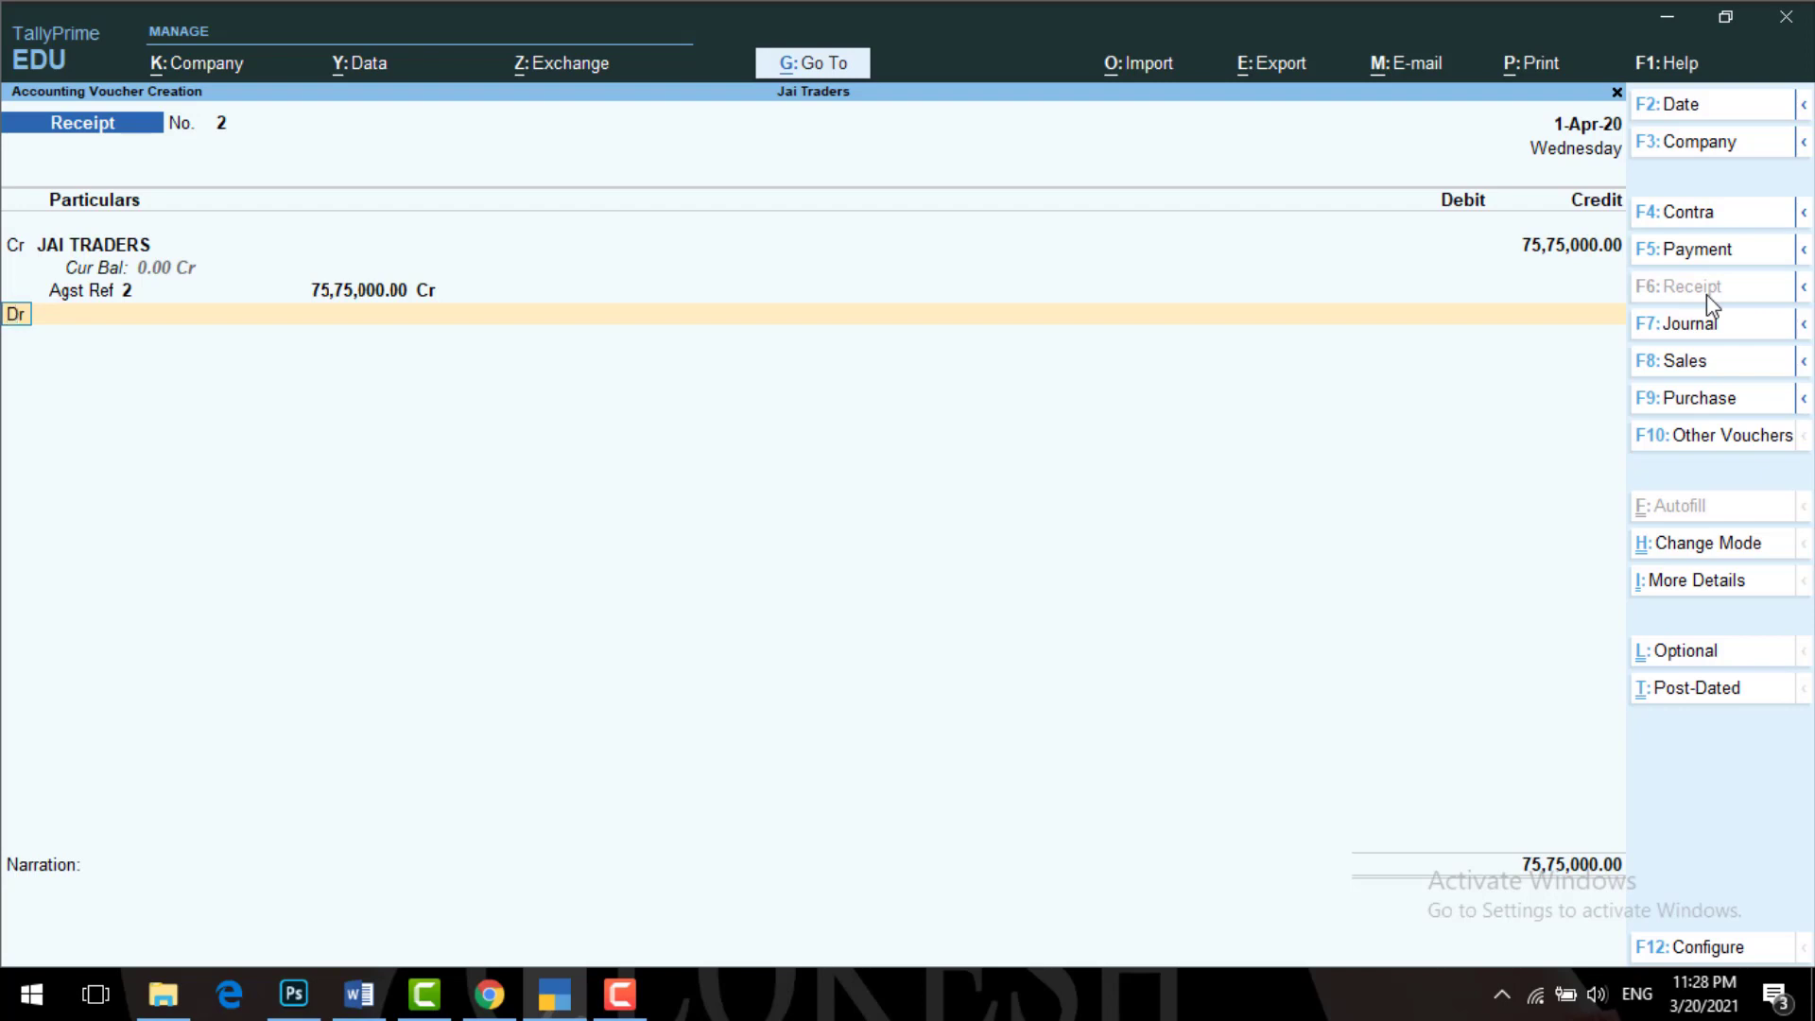
pyautogui.press('Return')
pyautogui.press('Return')
pyautogui.press('Return')
pyautogui.press('Return')
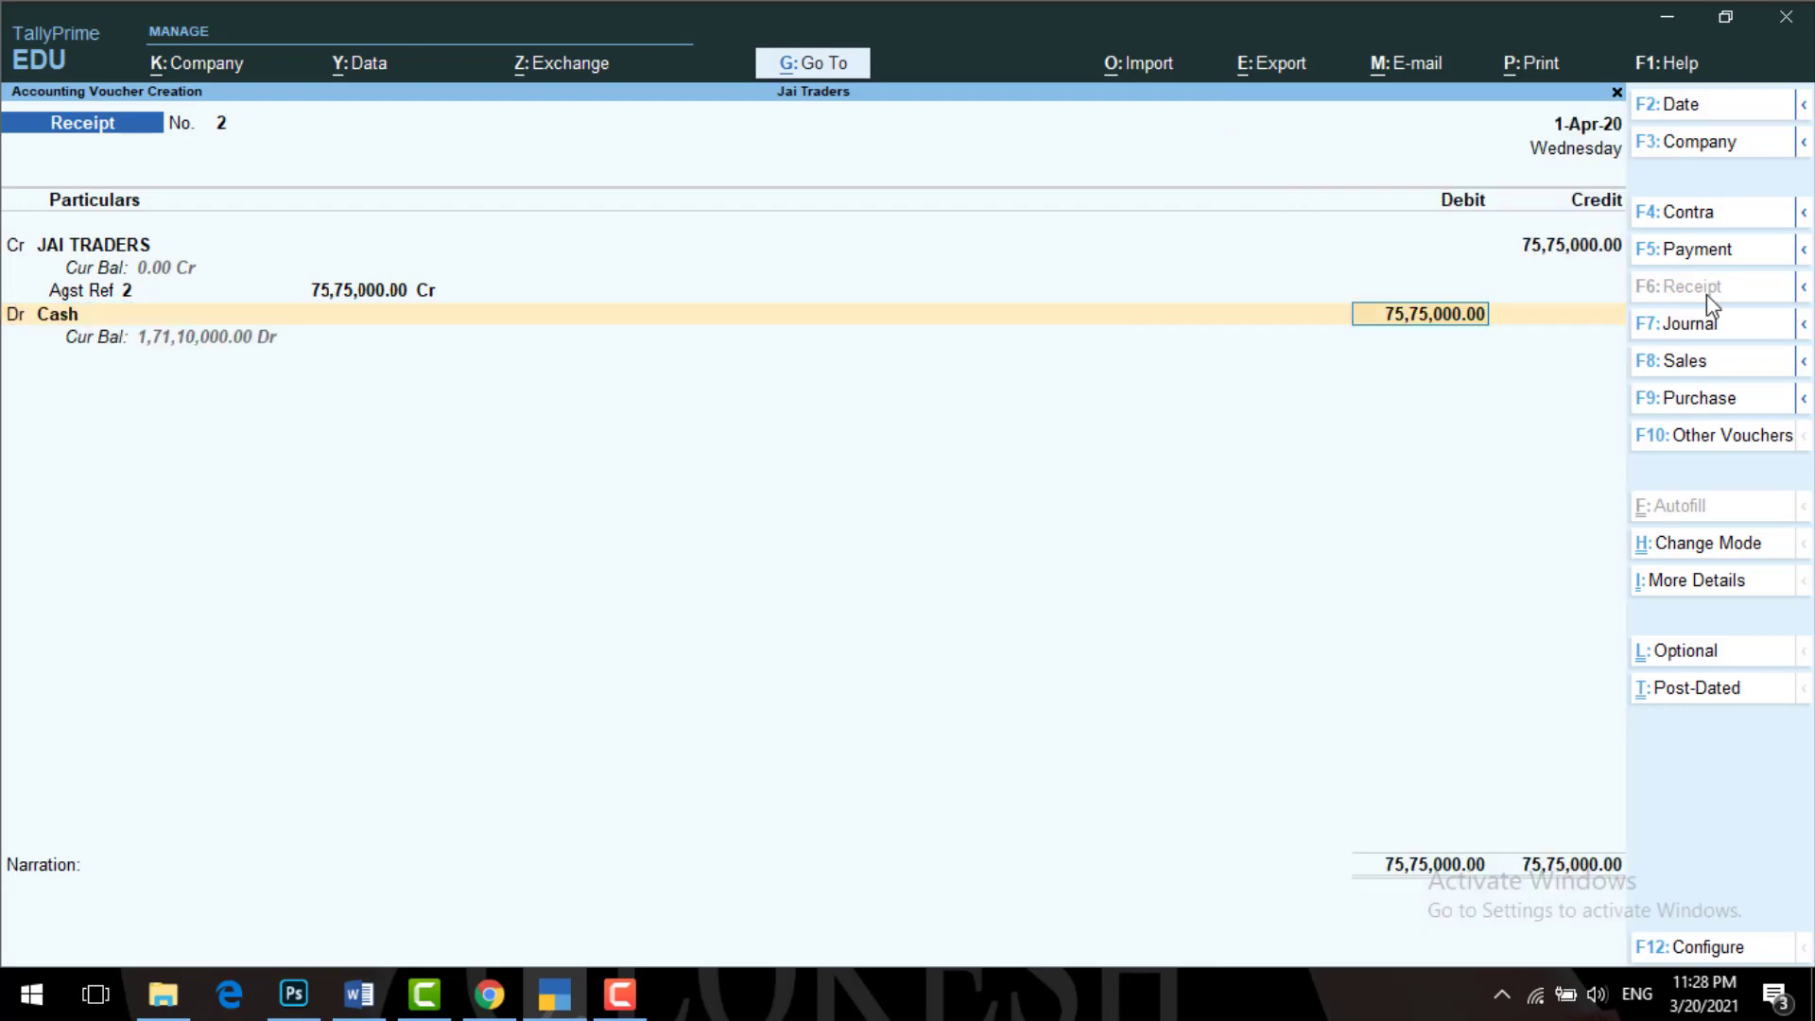
pyautogui.press('Return')
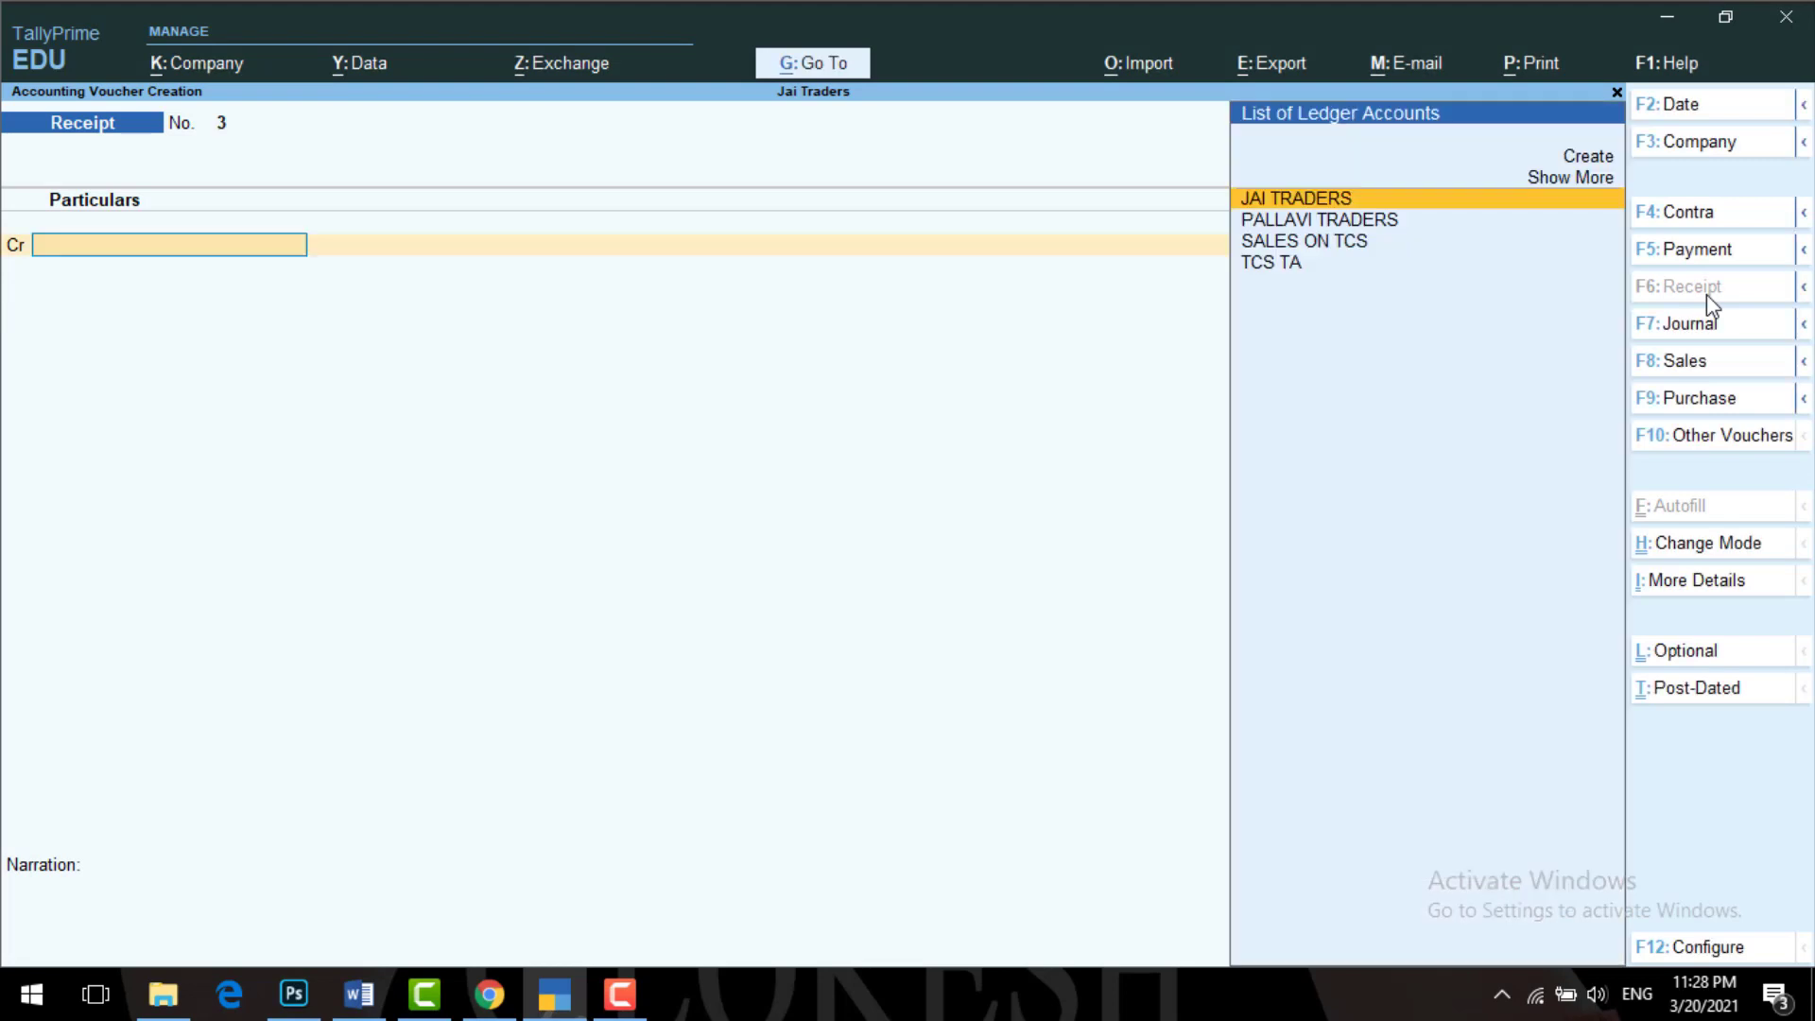
# - Quit the blank Receipt No. 3 and return to Gateway of Tally
pyautogui.press('Escape')
pyautogui.press('Return')
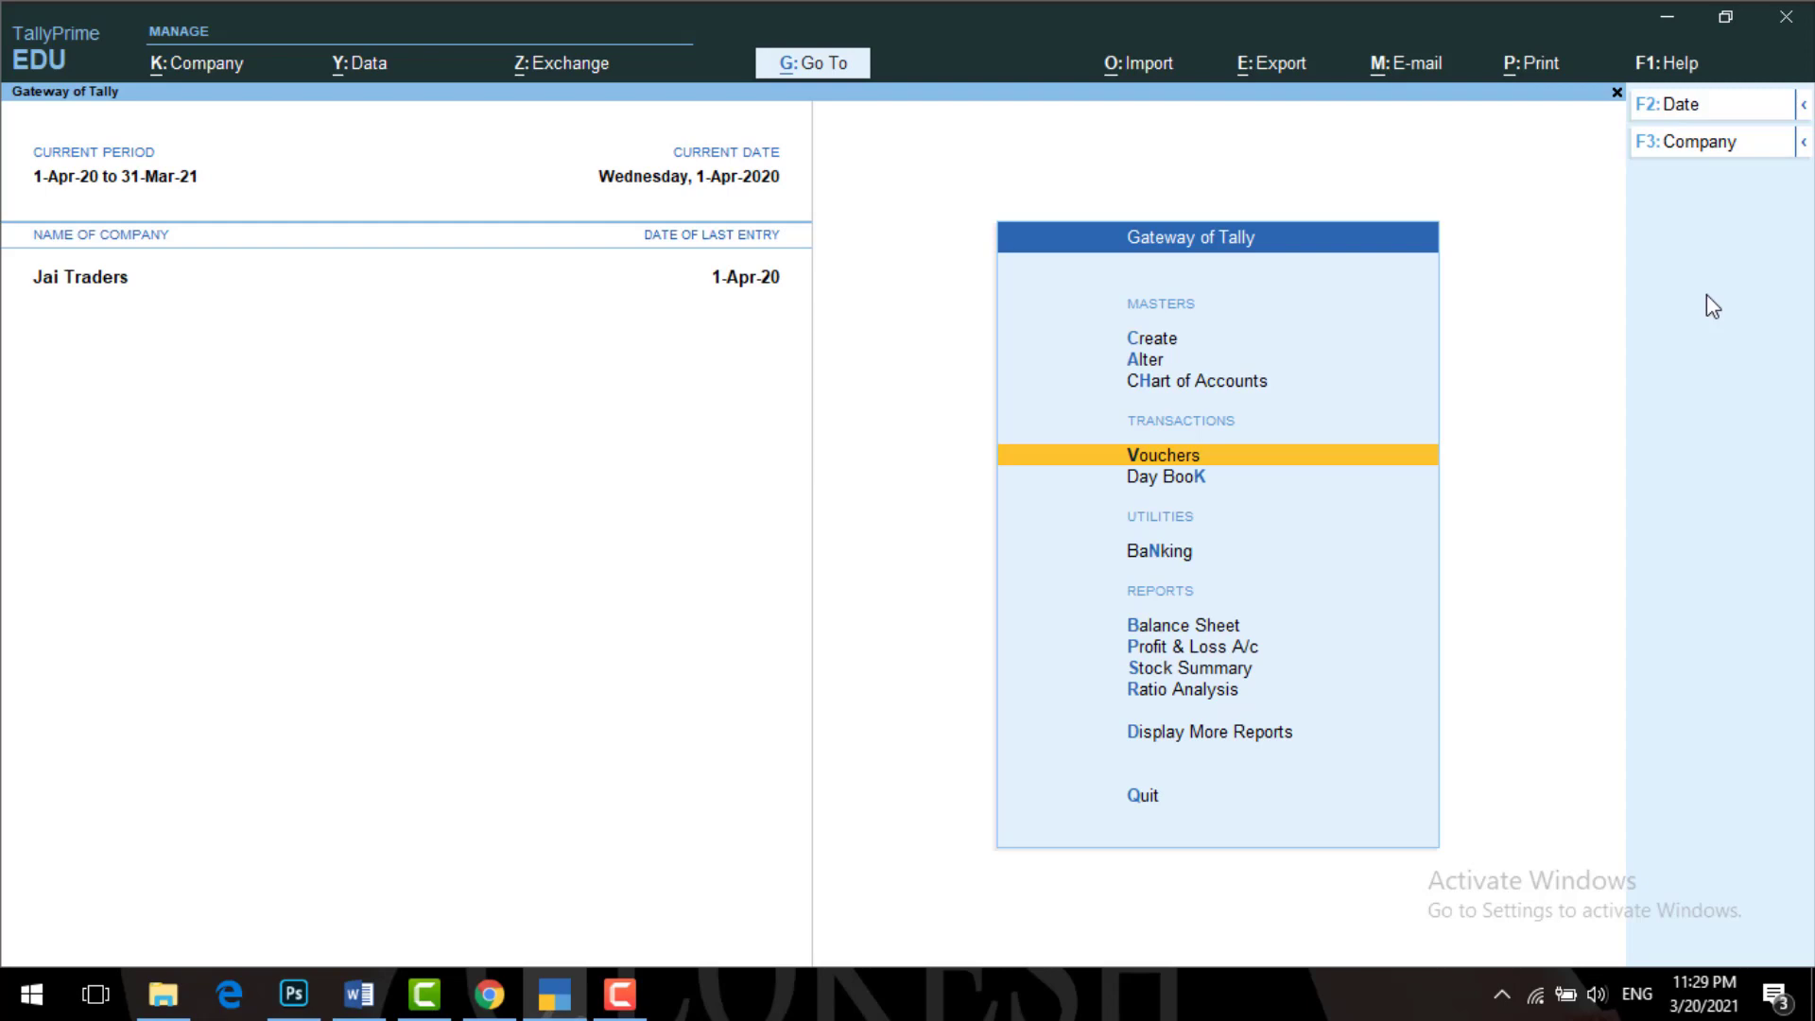
pyautogui.press('Down')
pyautogui.press('Down')
pyautogui.press('Down')
pyautogui.press('Down')
pyautogui.press('Return')
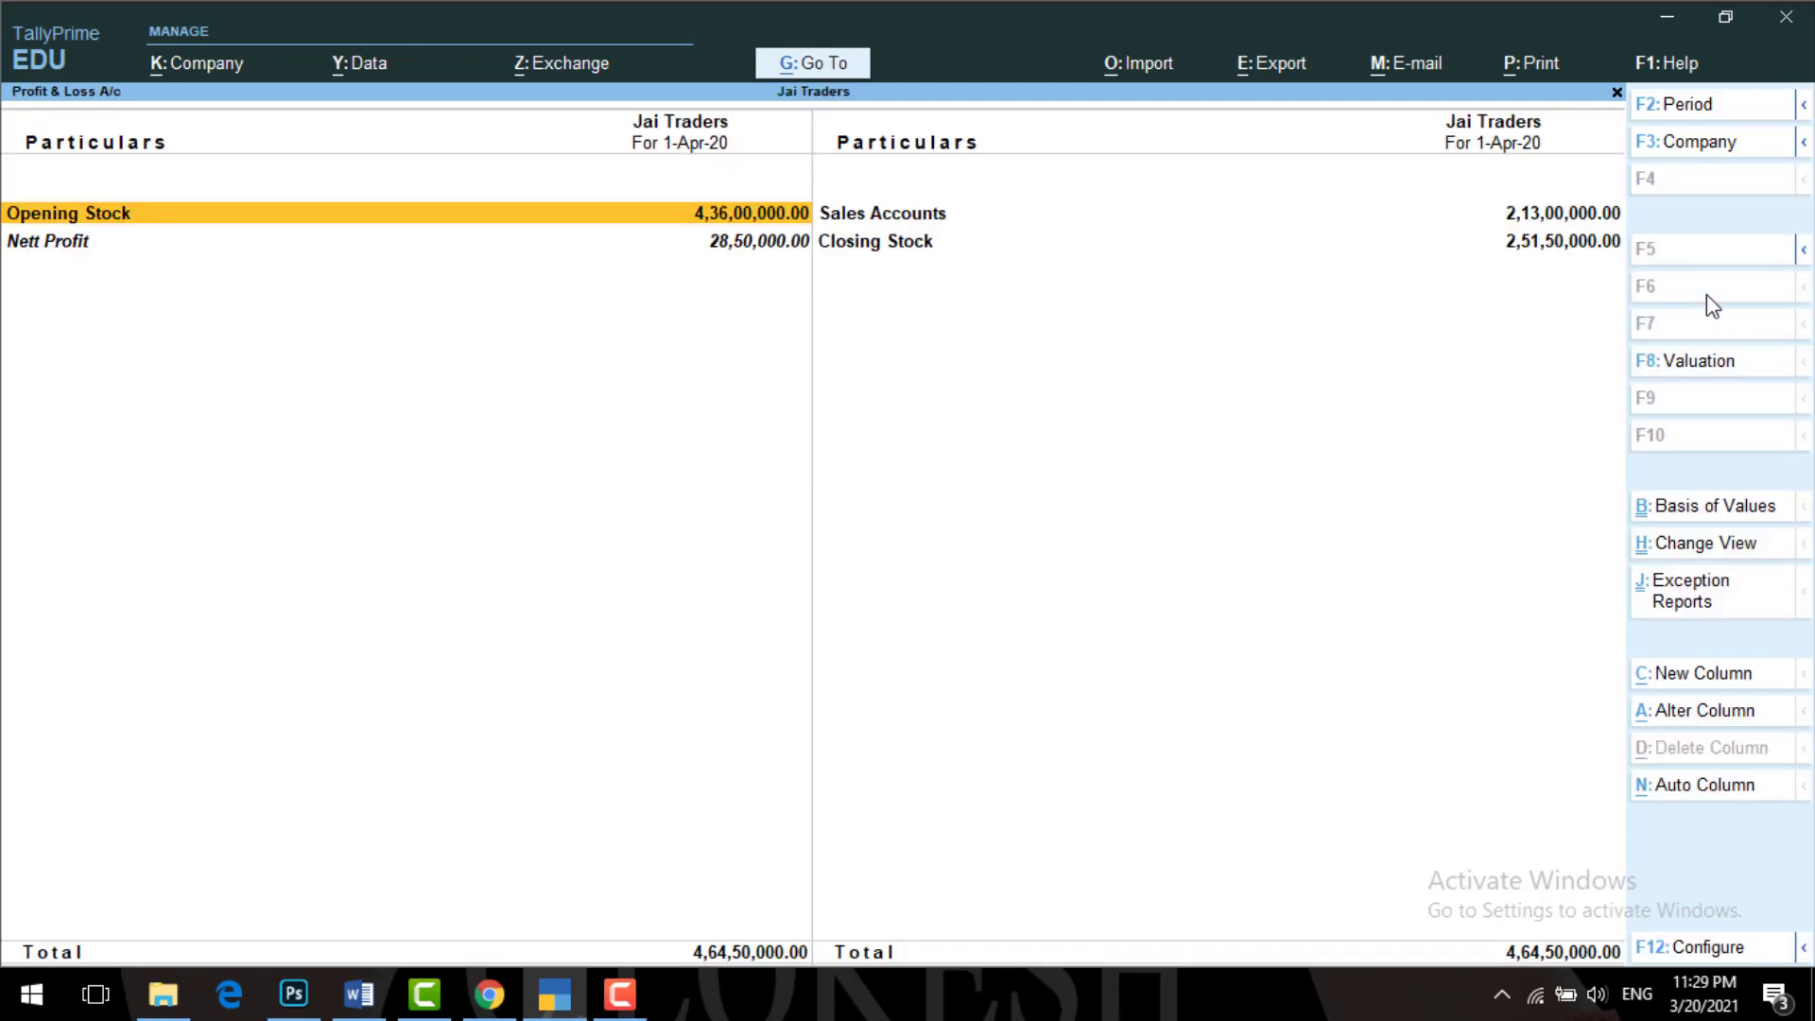
pyautogui.hotkey('alt', 'F5')
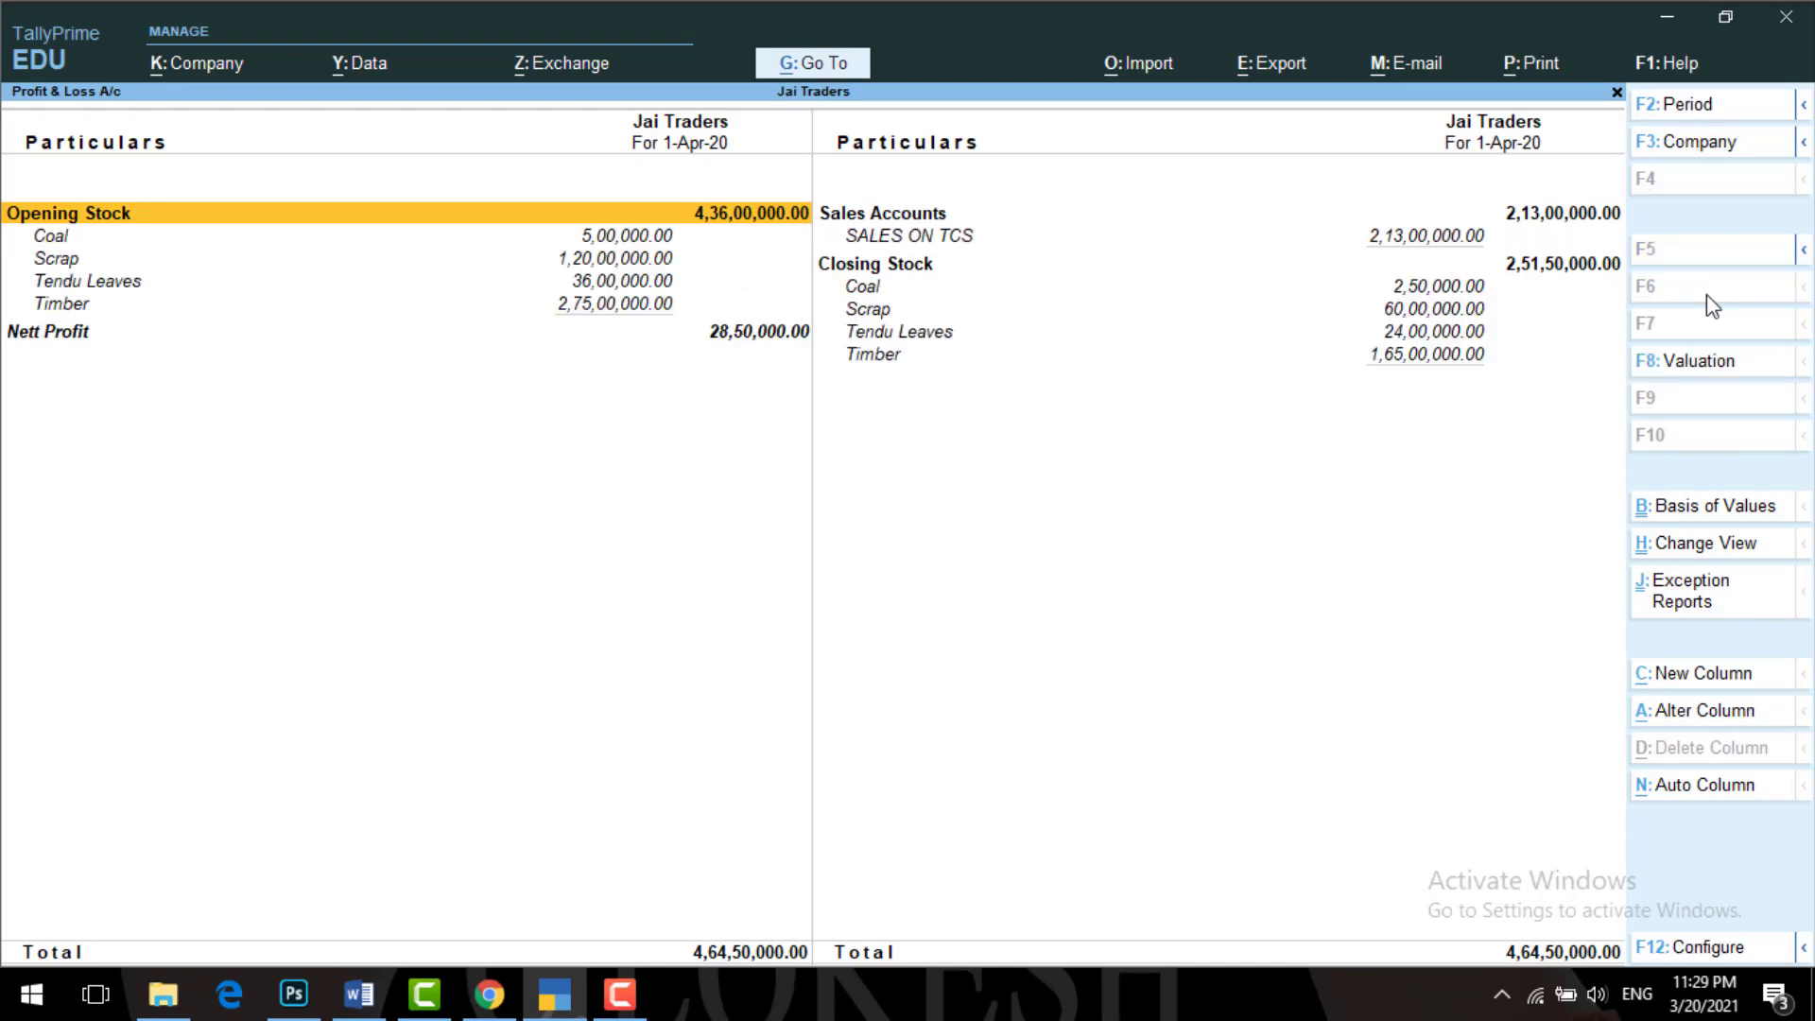
pyautogui.press('Right')
pyautogui.press('Down')
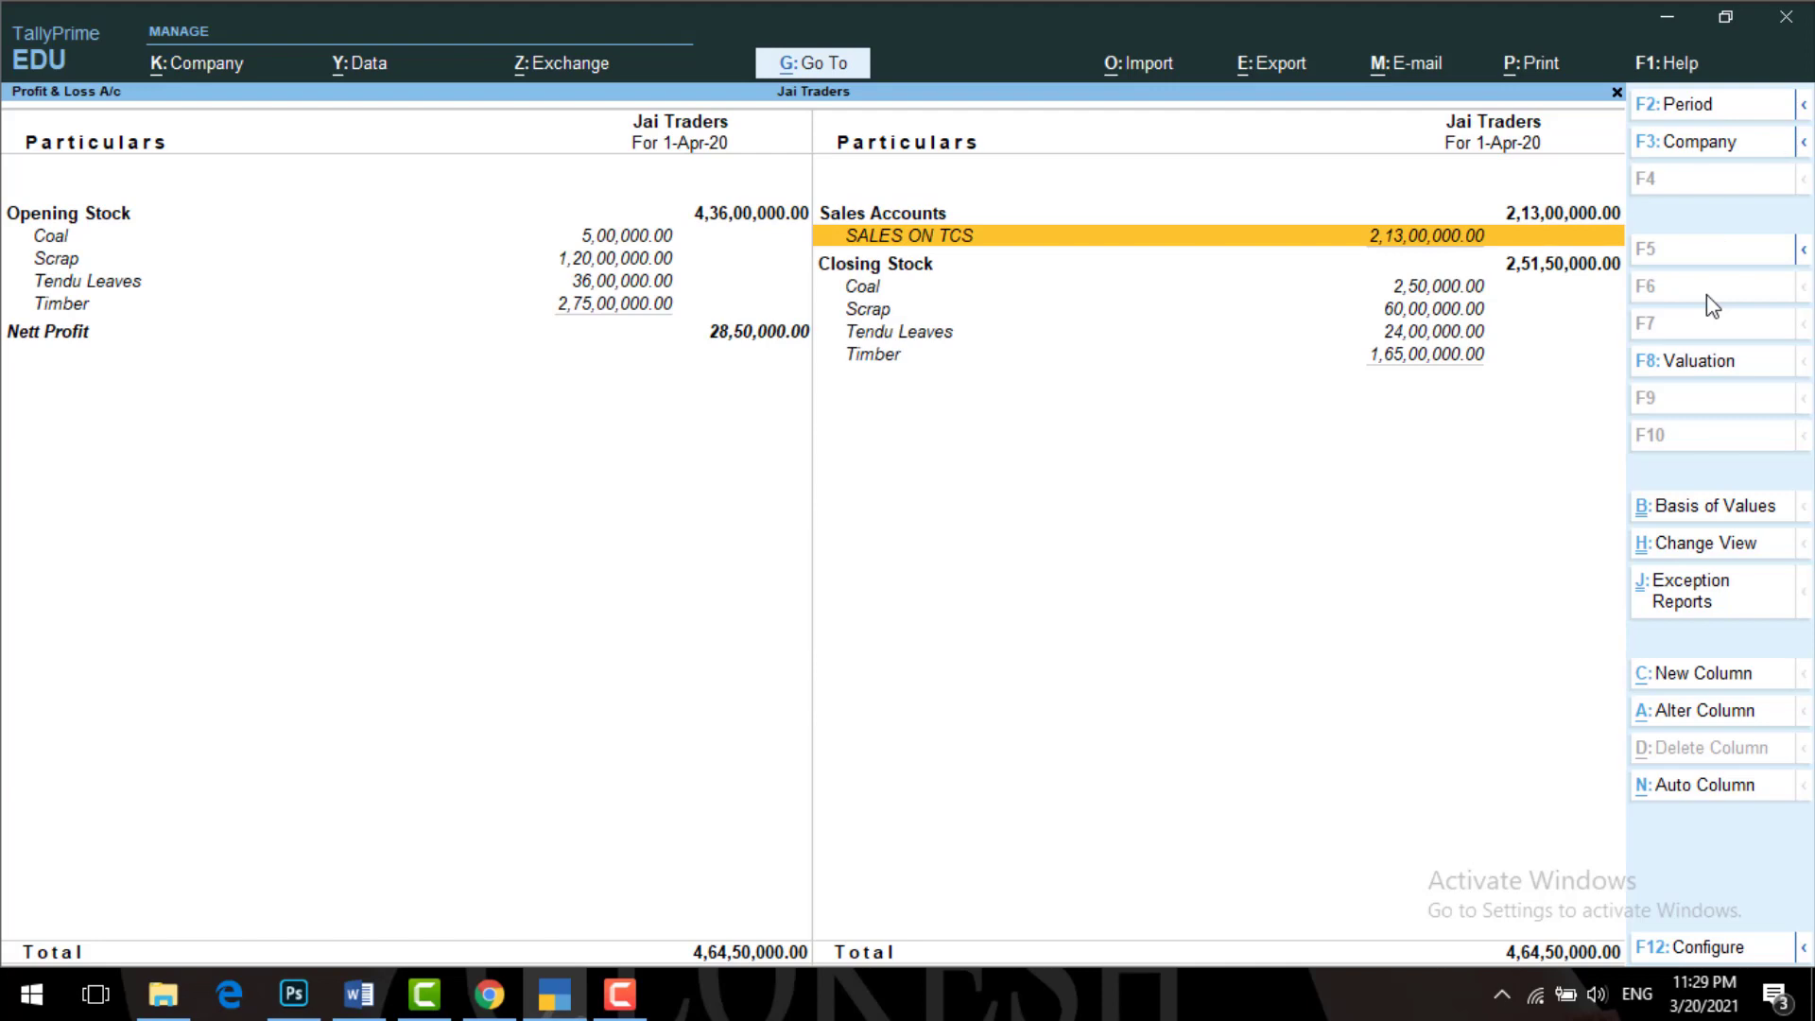
pyautogui.press('Escape')
pyautogui.press('Up')
pyautogui.press('Return')
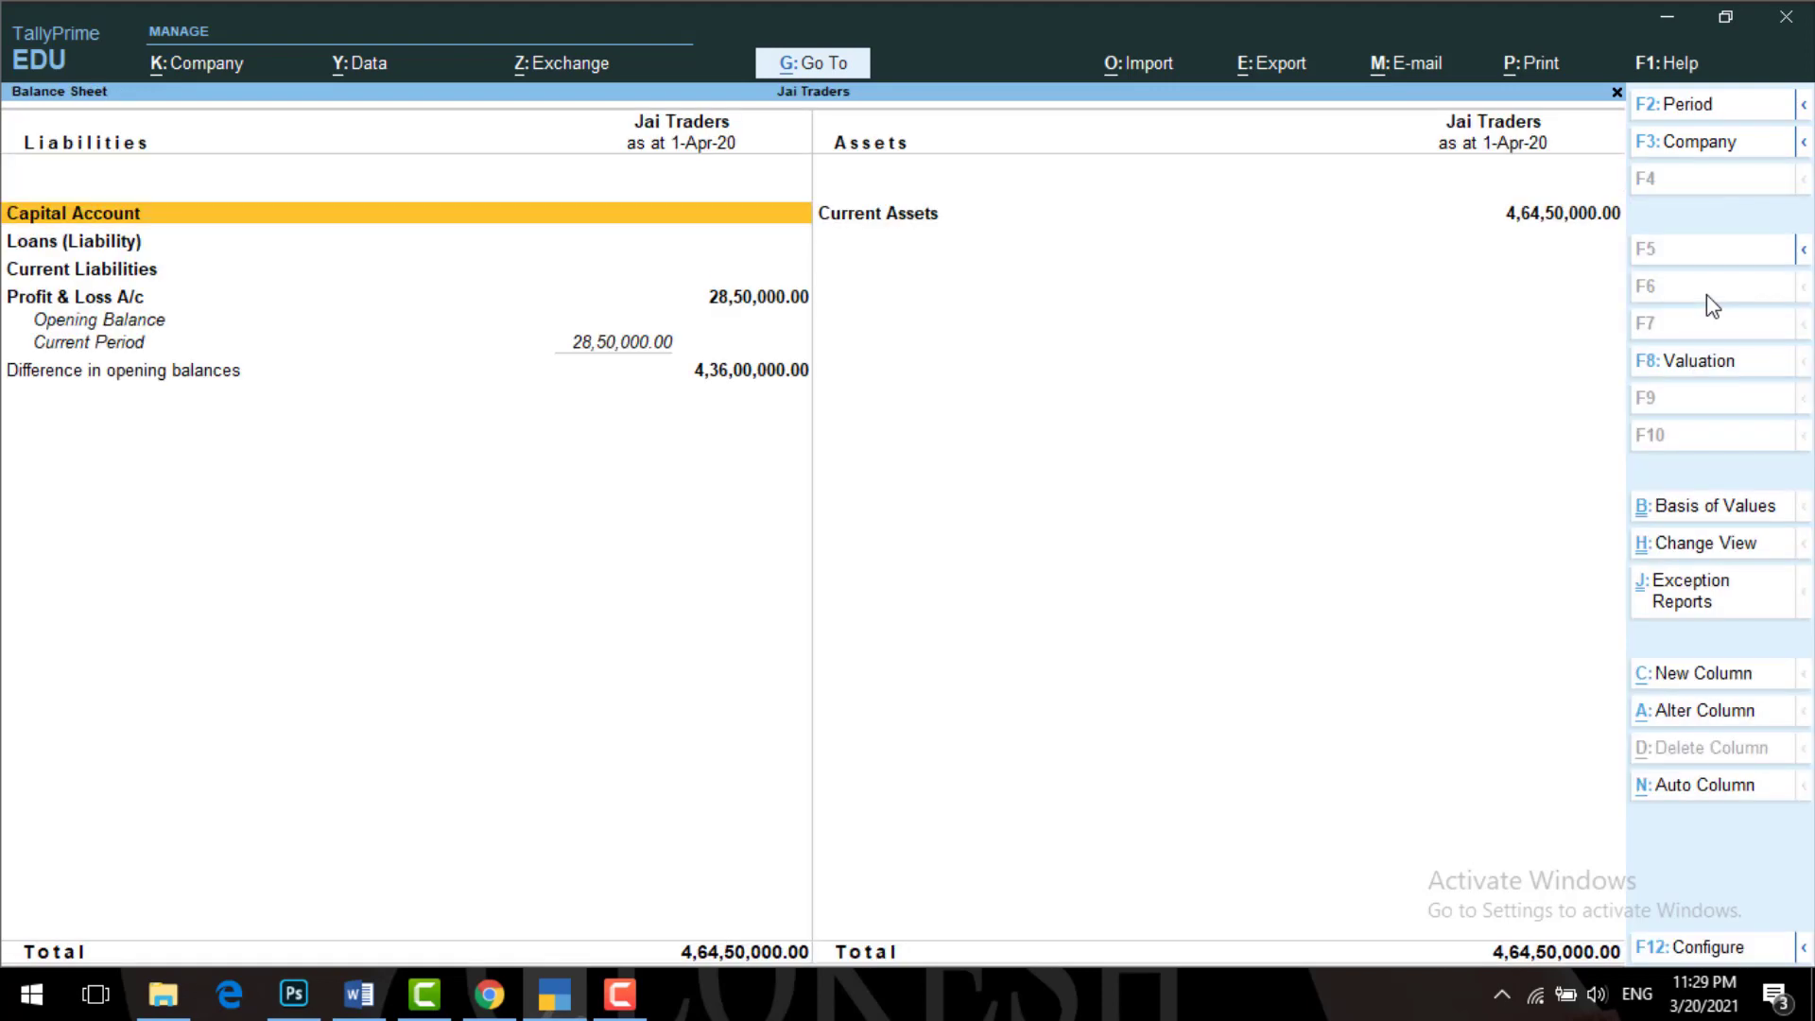
pyautogui.hotkey('alt', 'F5')
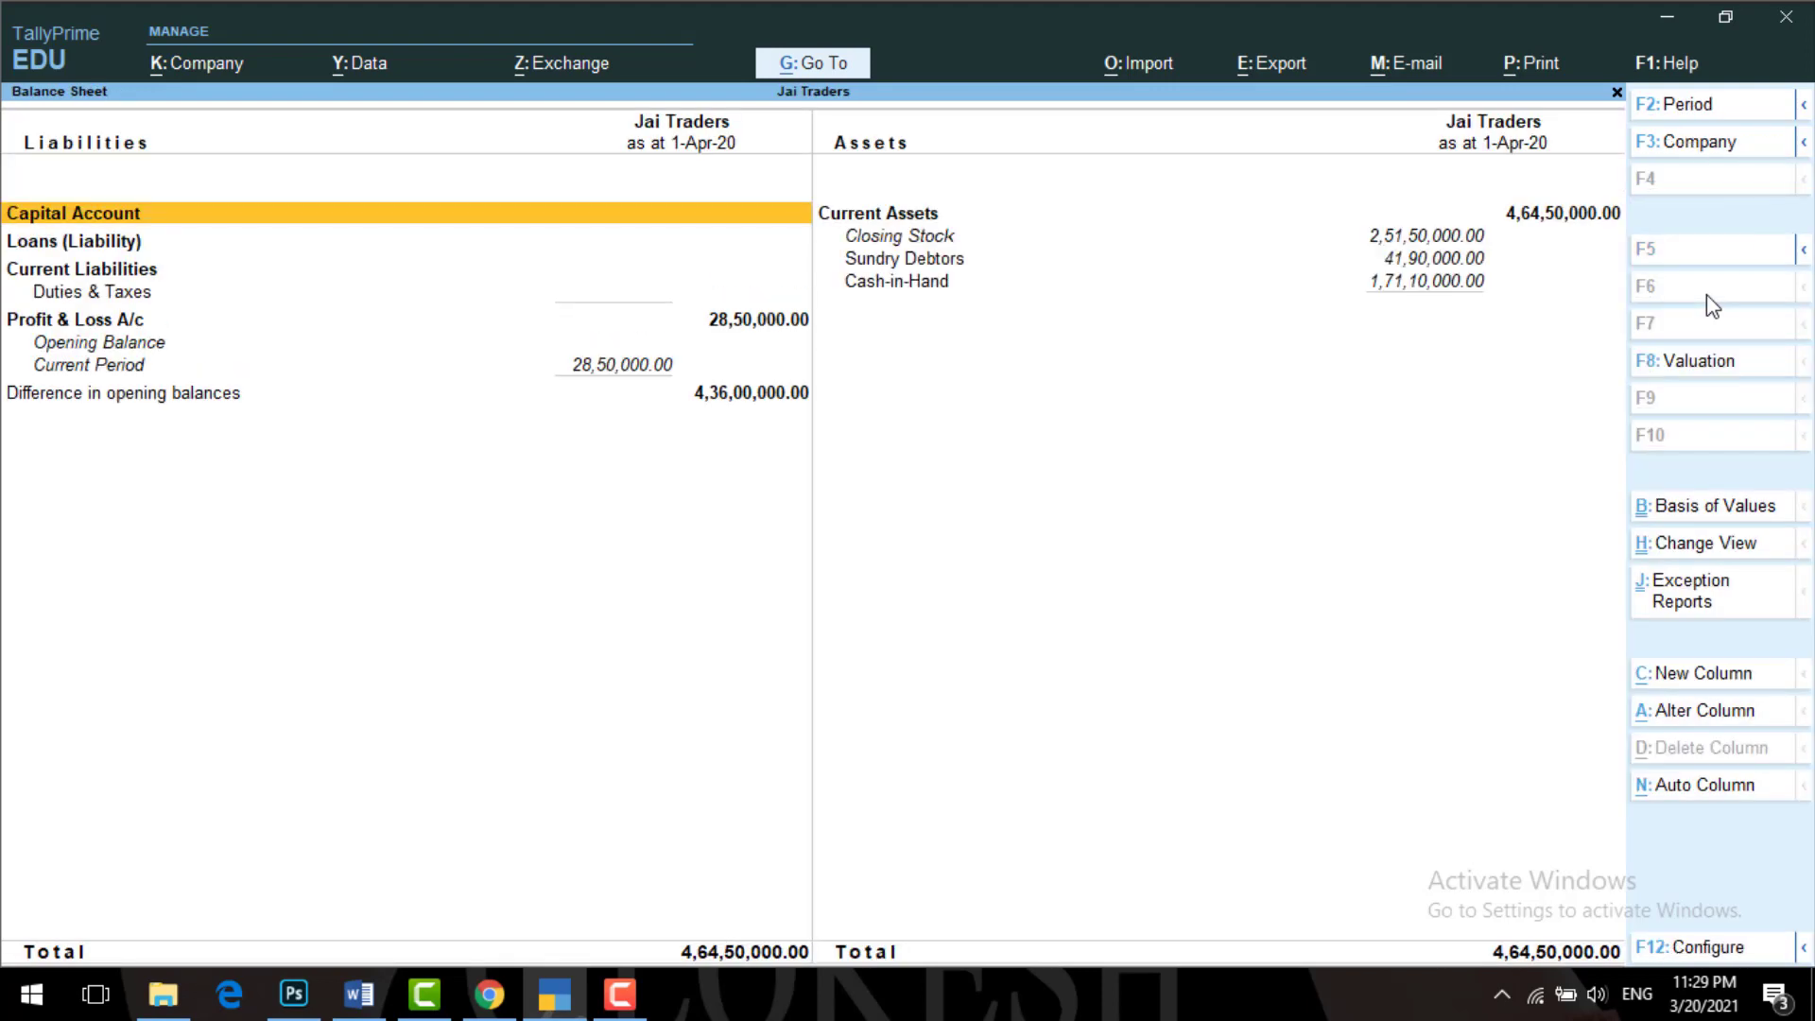
pyautogui.press('Right')
pyautogui.press('Down')
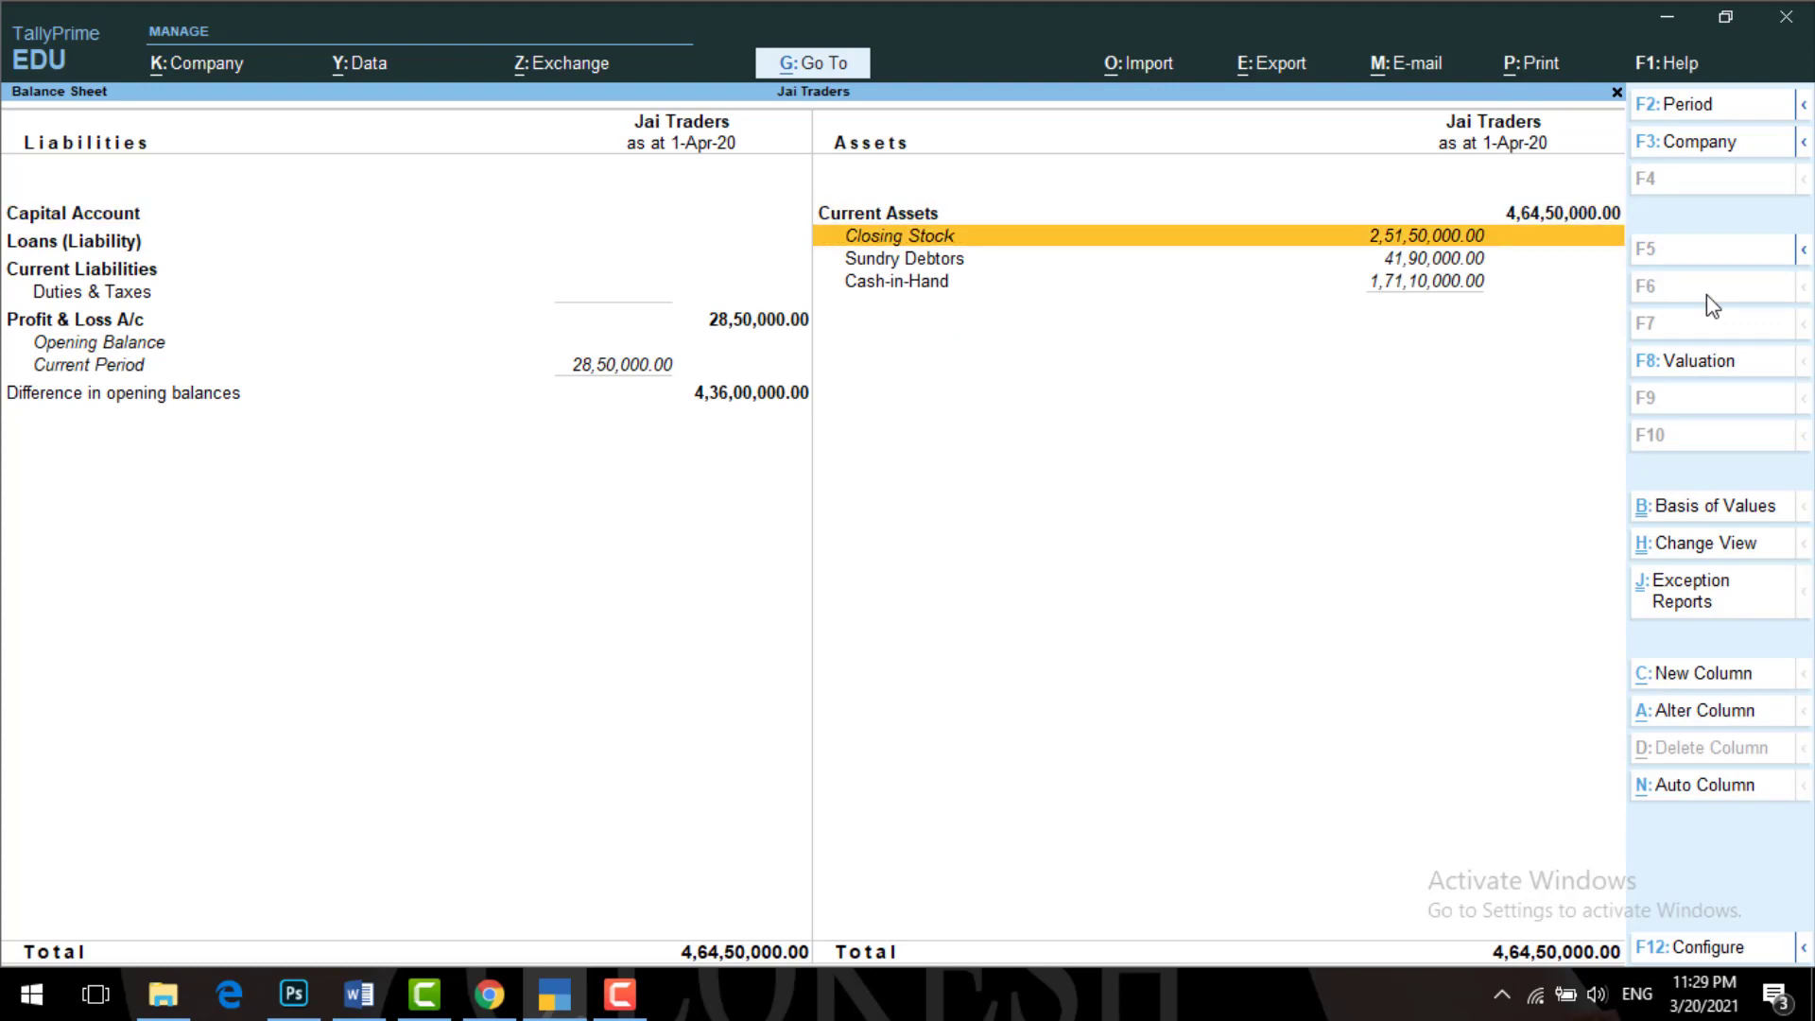
pyautogui.press('Down')
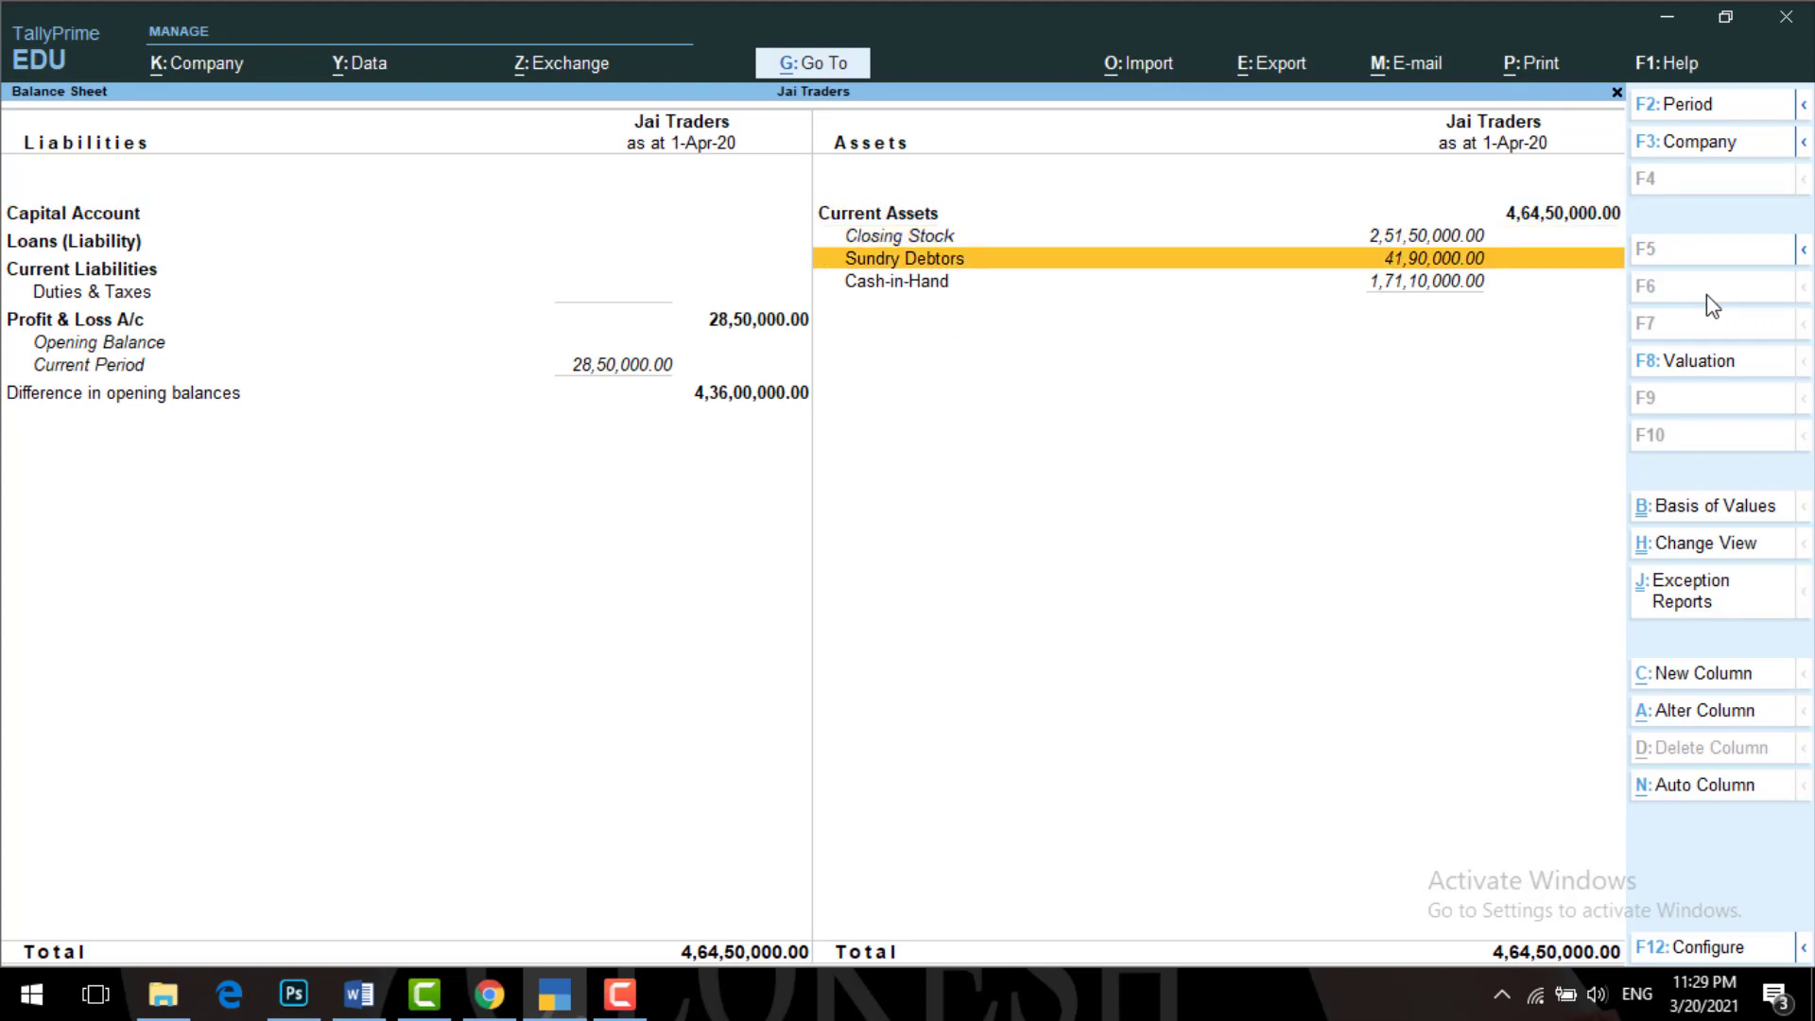
pyautogui.press('Down')
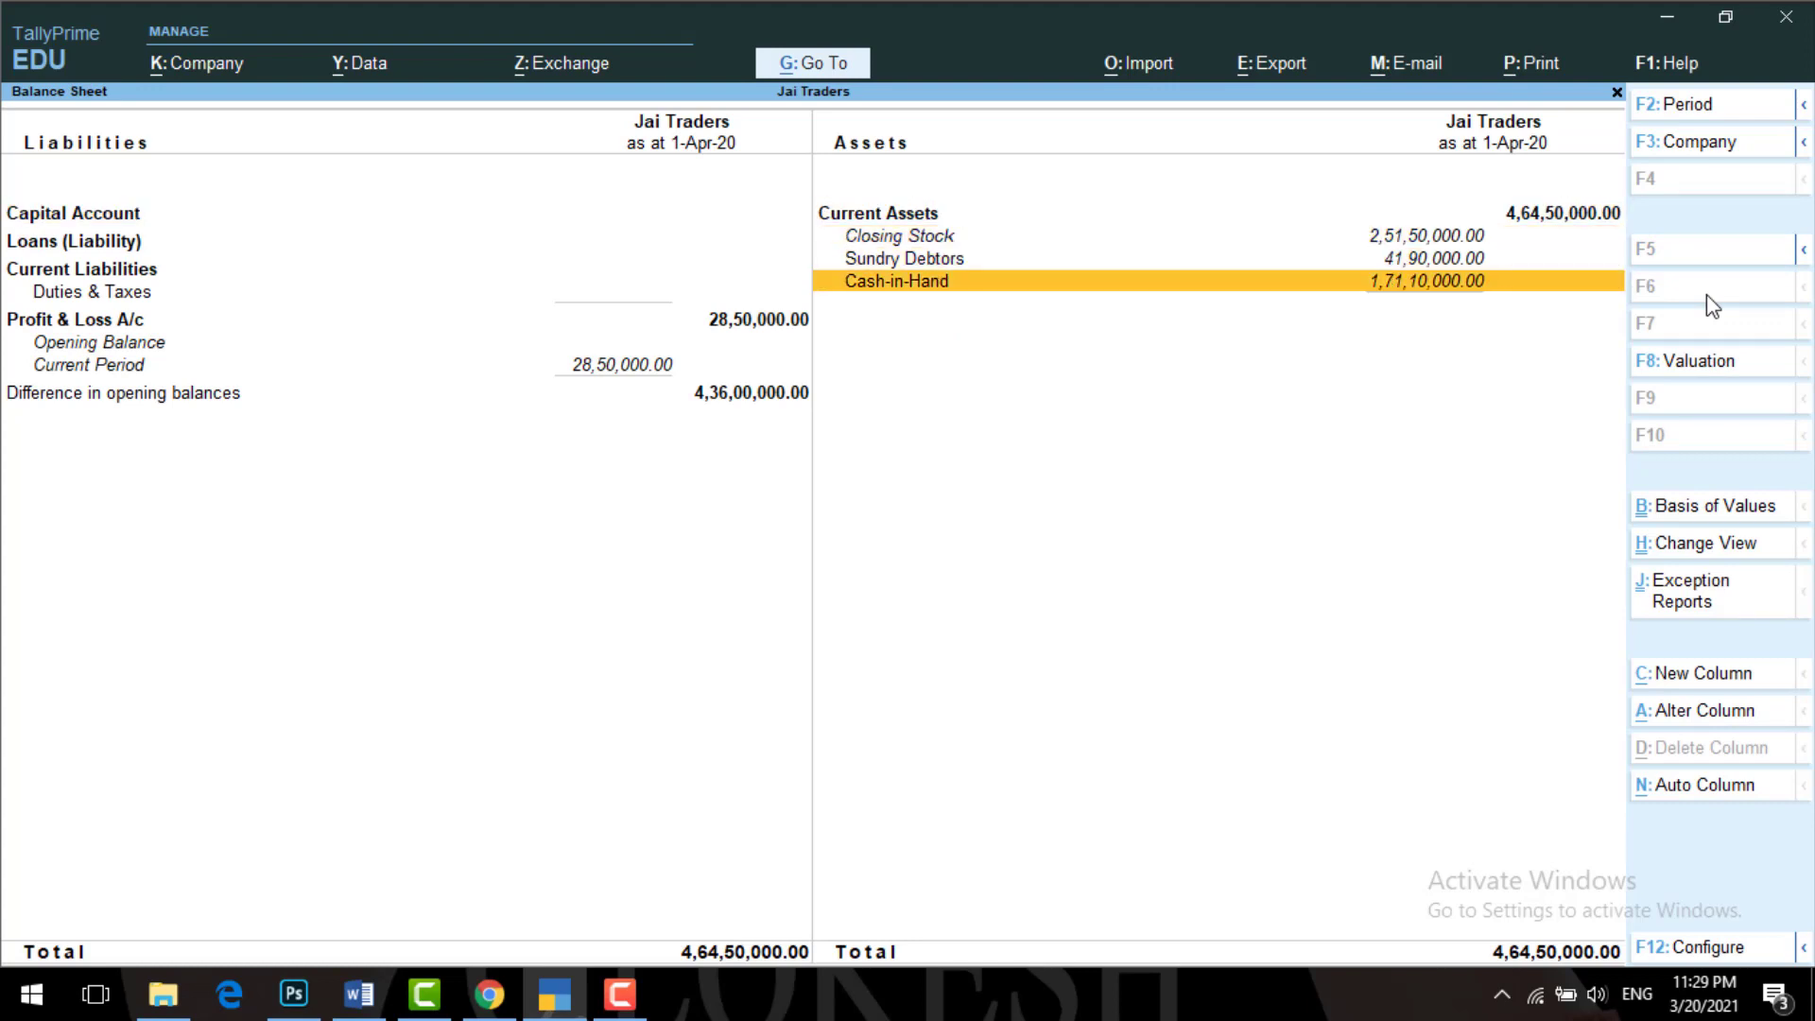
pyautogui.press('Escape')
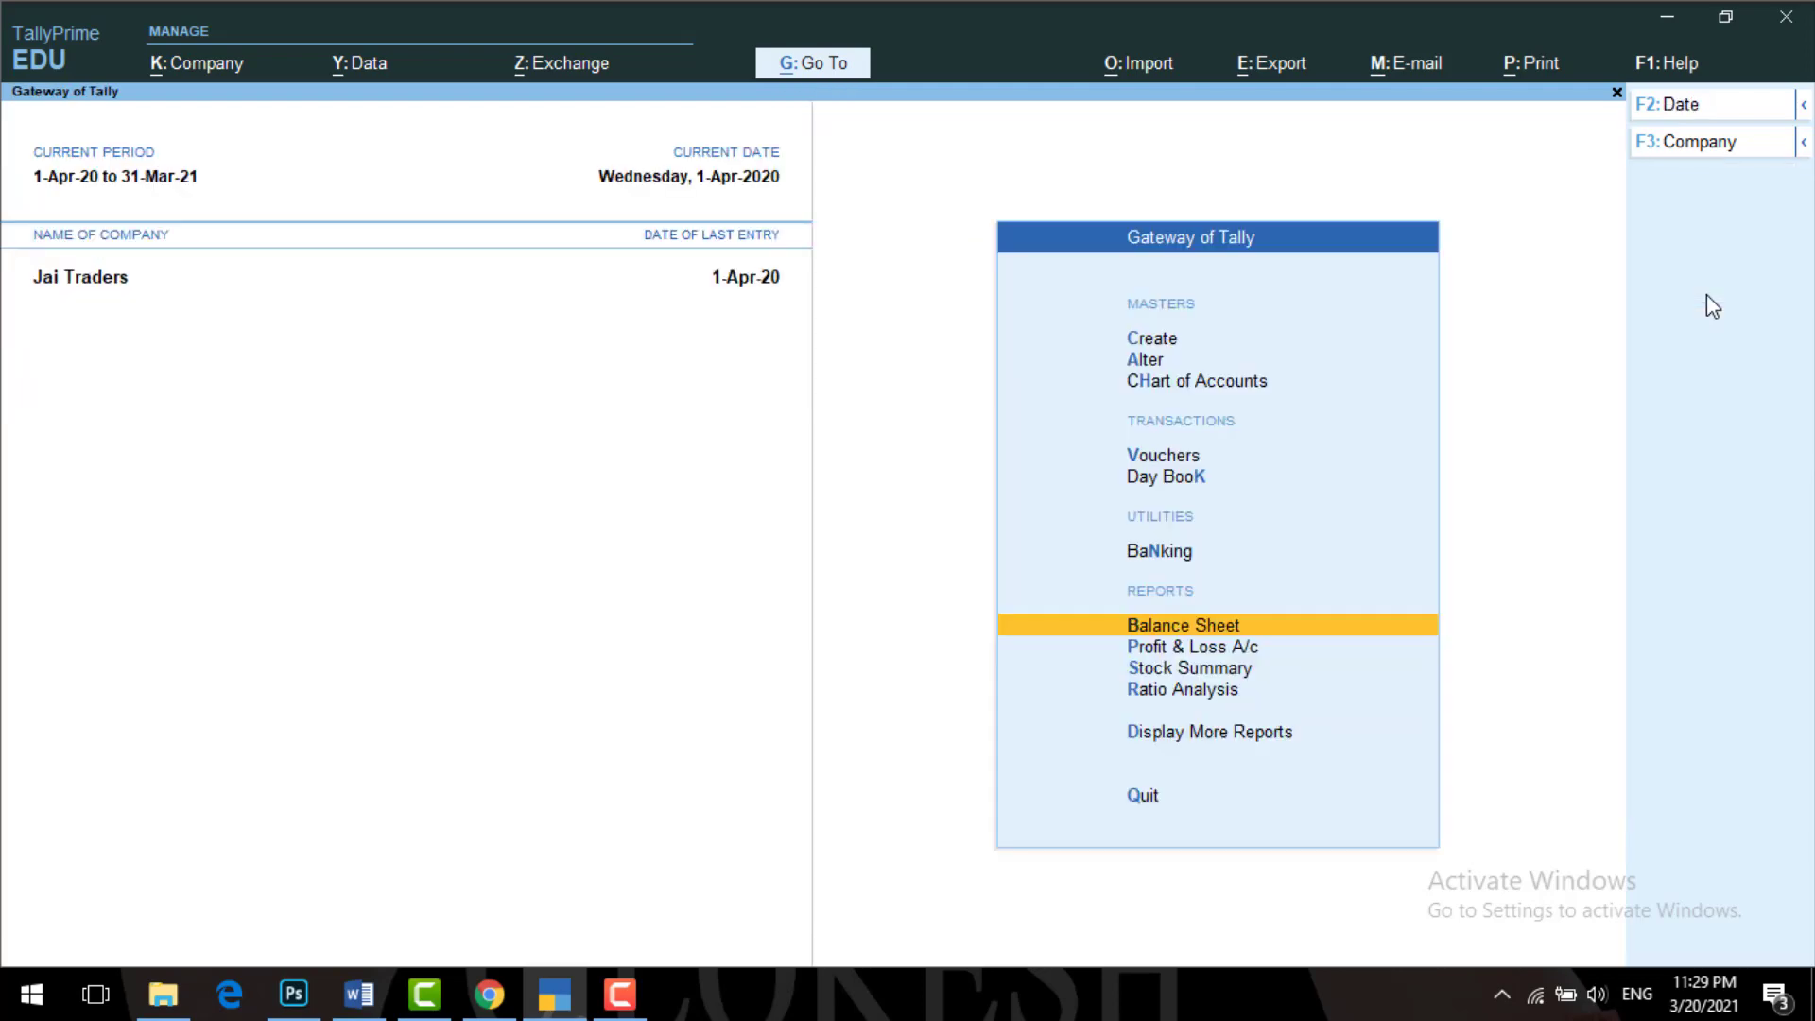
pyautogui.press('k')
pyautogui.press('Return')
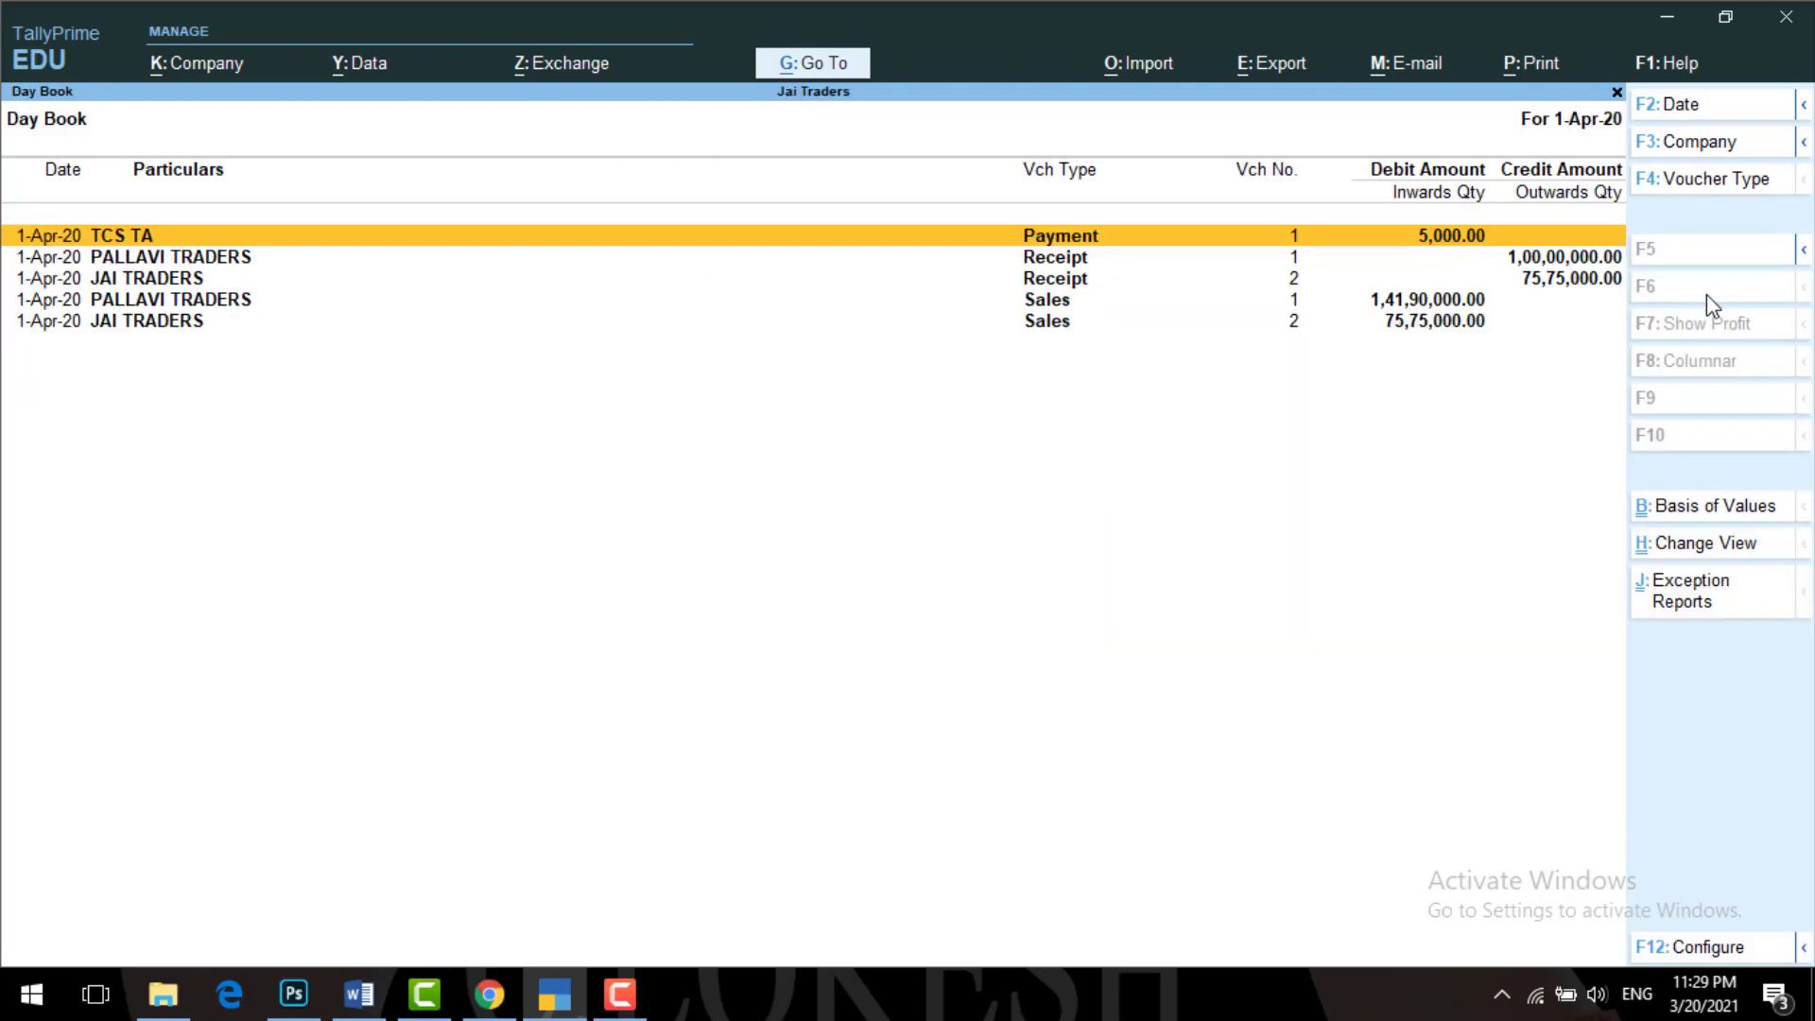
pyautogui.press('Escape')
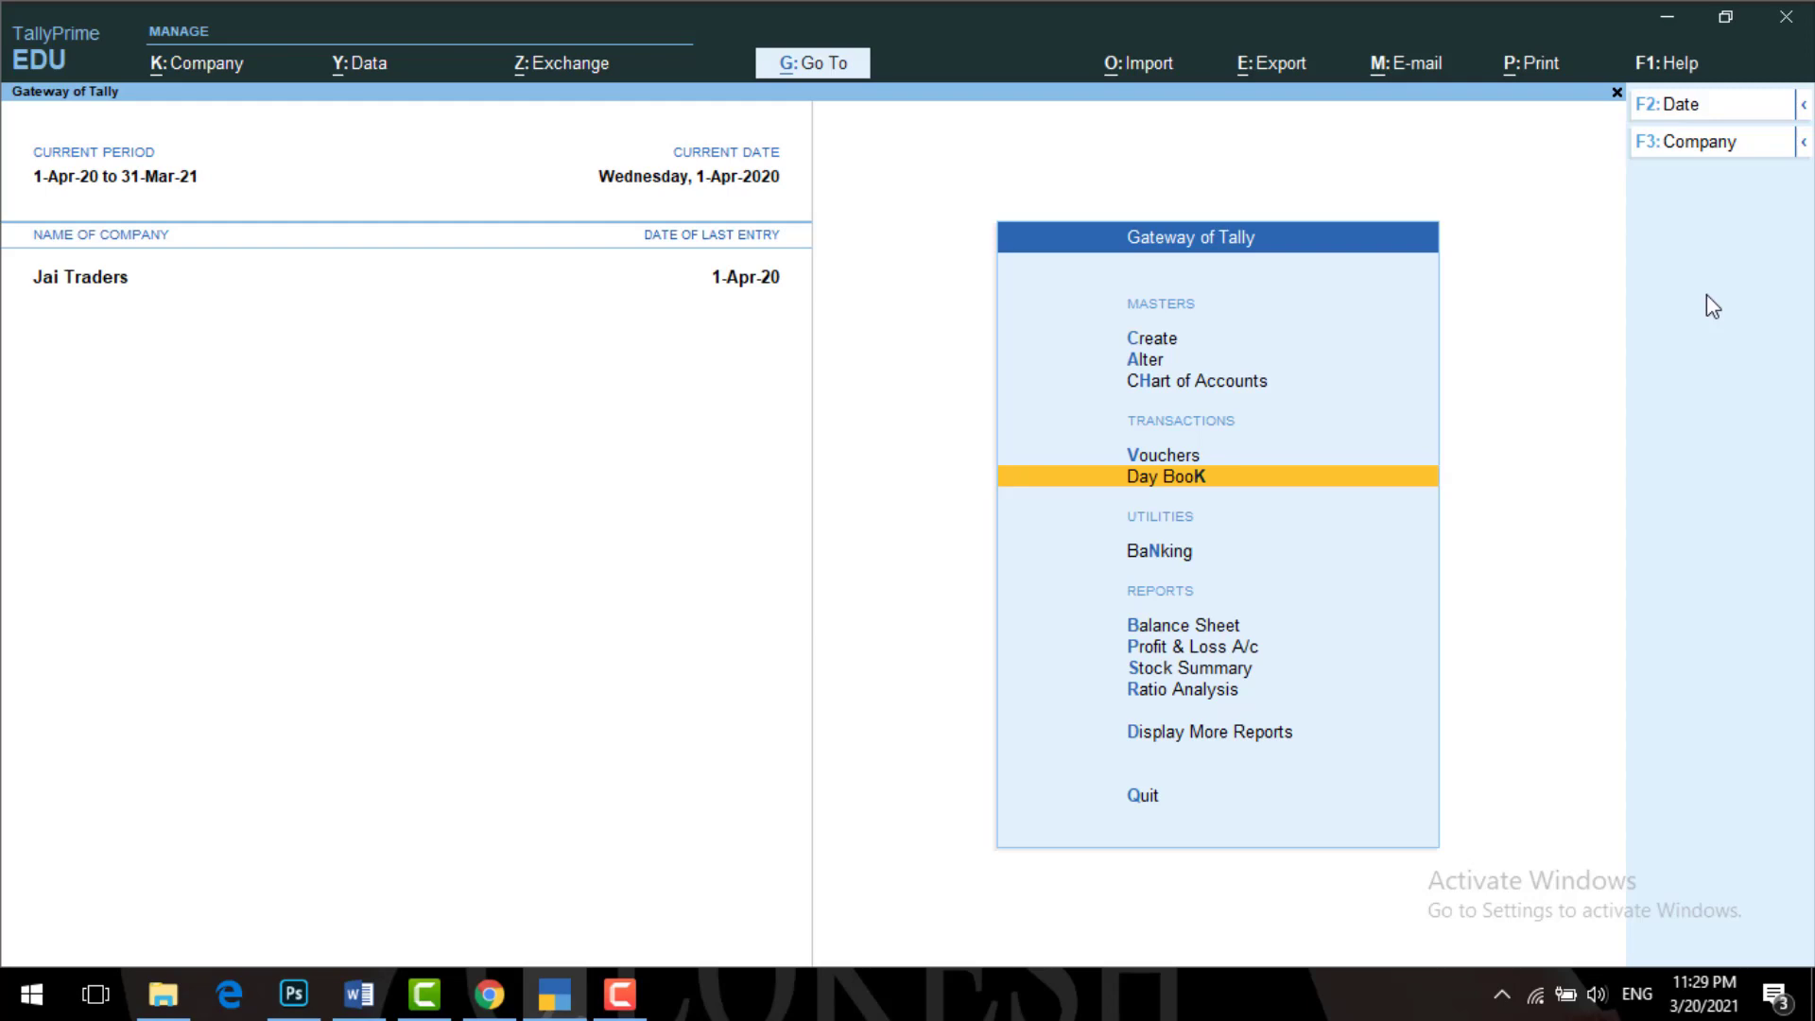